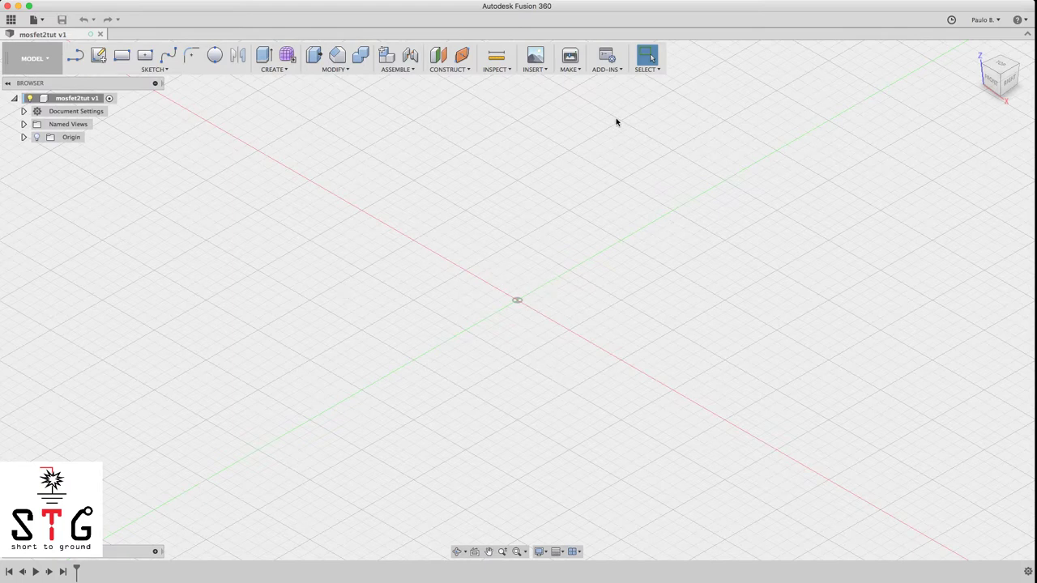
# Insert the MOSFET board STL model as a mesh, finding it by searching the STLs folder for "mos"
pyautogui.click(540, 70)
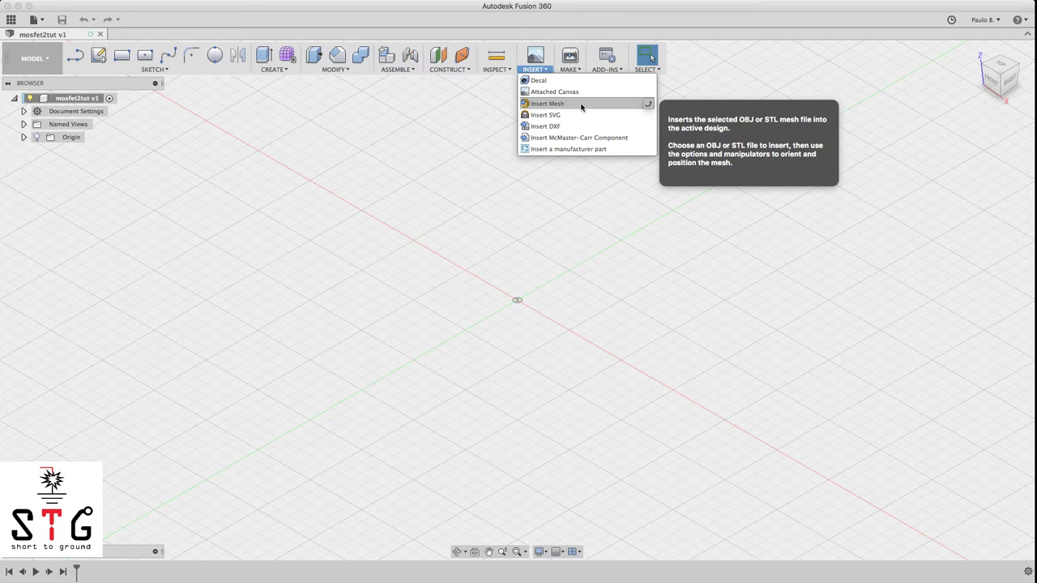
pyautogui.click(551, 105)
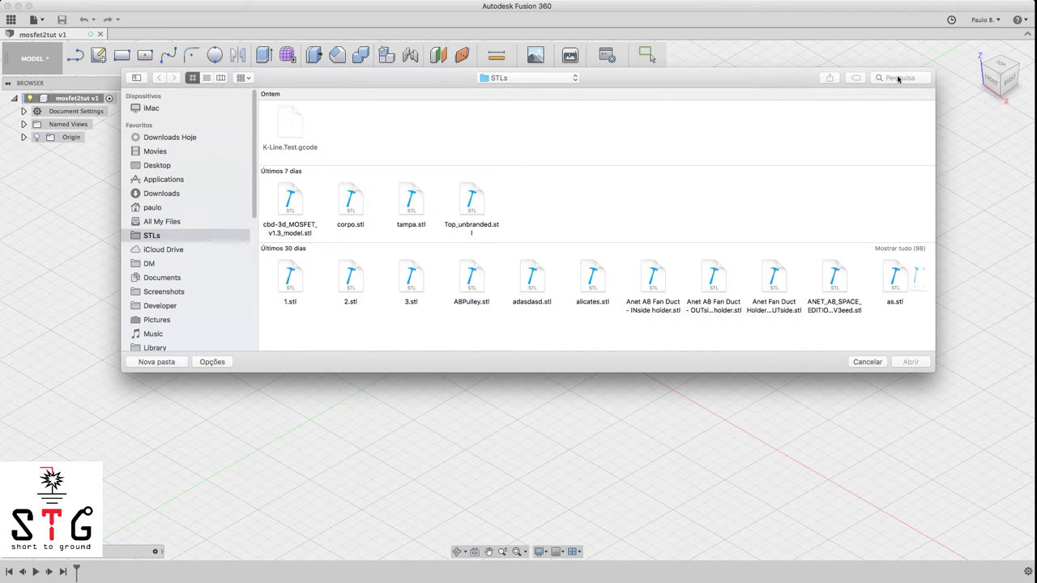
pyautogui.click(906, 79)
pyautogui.write('mos')
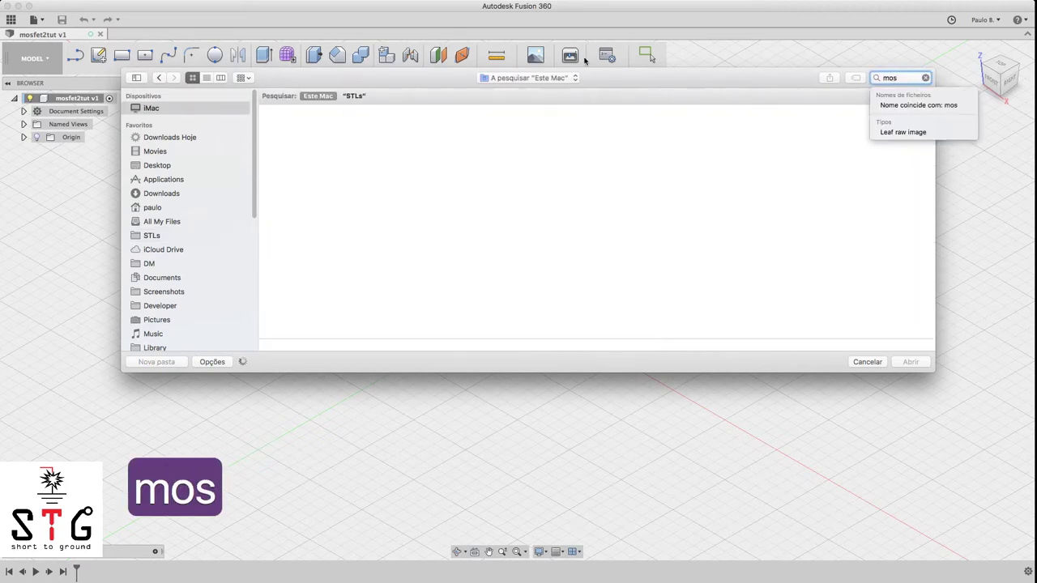
pyautogui.click(354, 95)
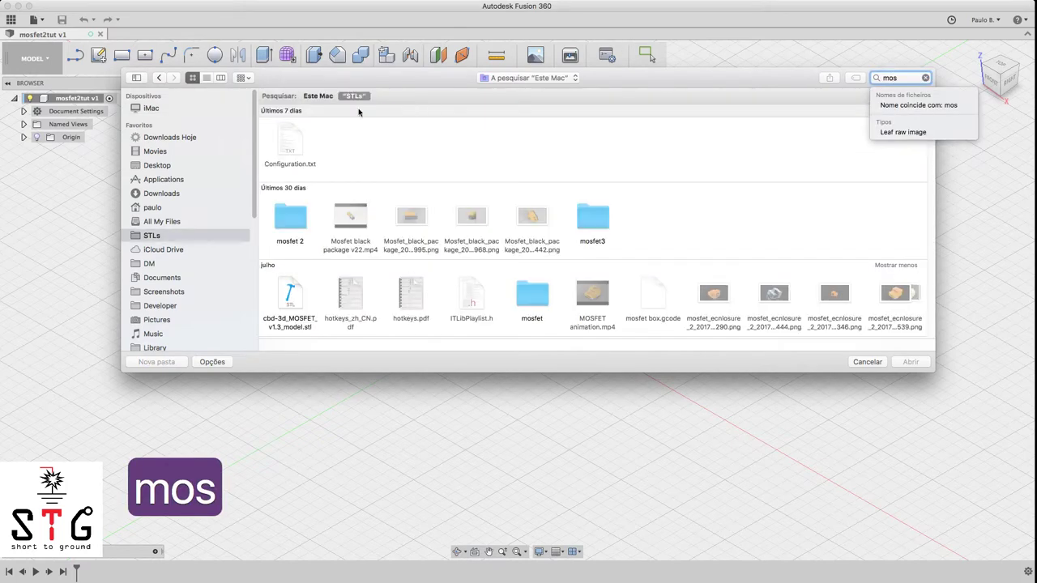
pyautogui.click(285, 148)
pyautogui.doubleClick(287, 145)
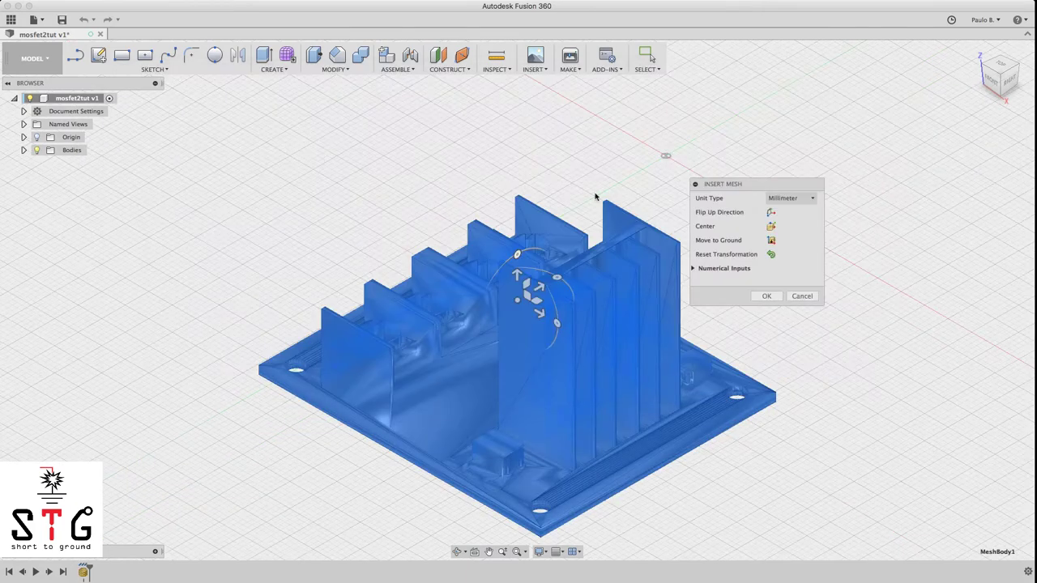
# Center the inserted MOSFET board mesh on the origin, move it to the ground and accept the placement
pyautogui.moveTo(790, 184); pyautogui.dragTo(881, 86)
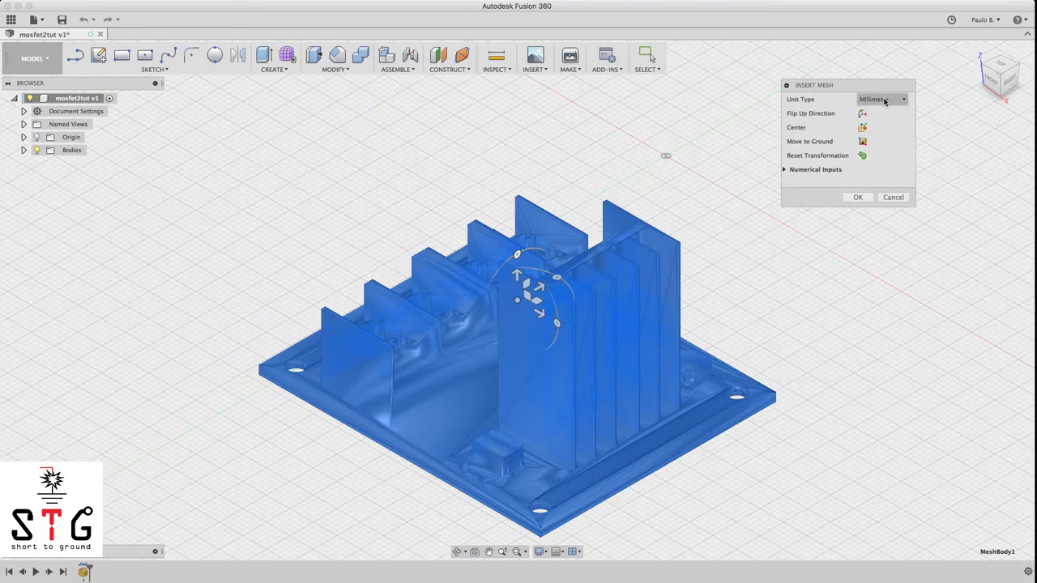
pyautogui.click(862, 128)
pyautogui.click(862, 143)
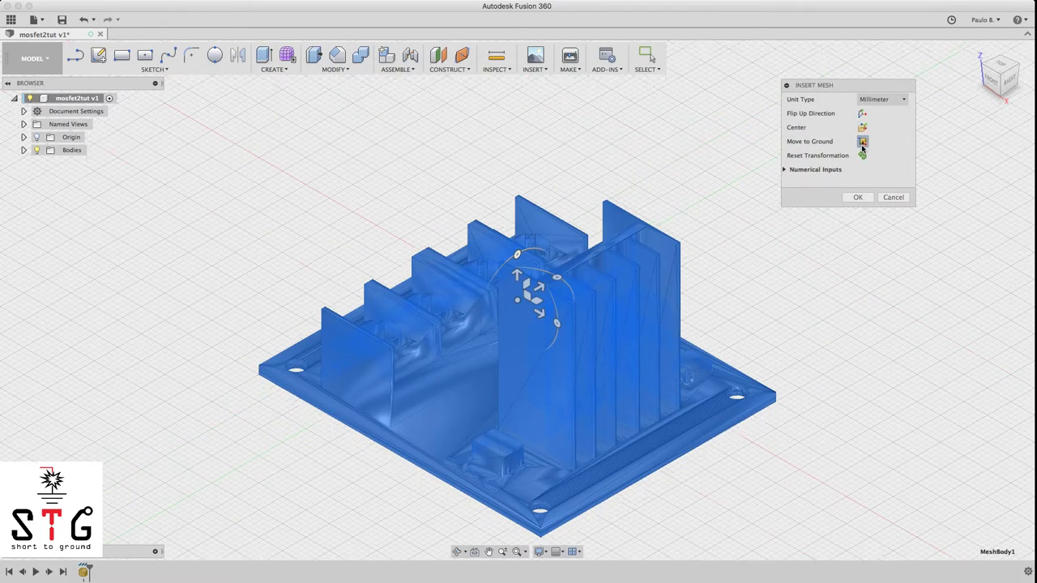
pyautogui.click(859, 197)
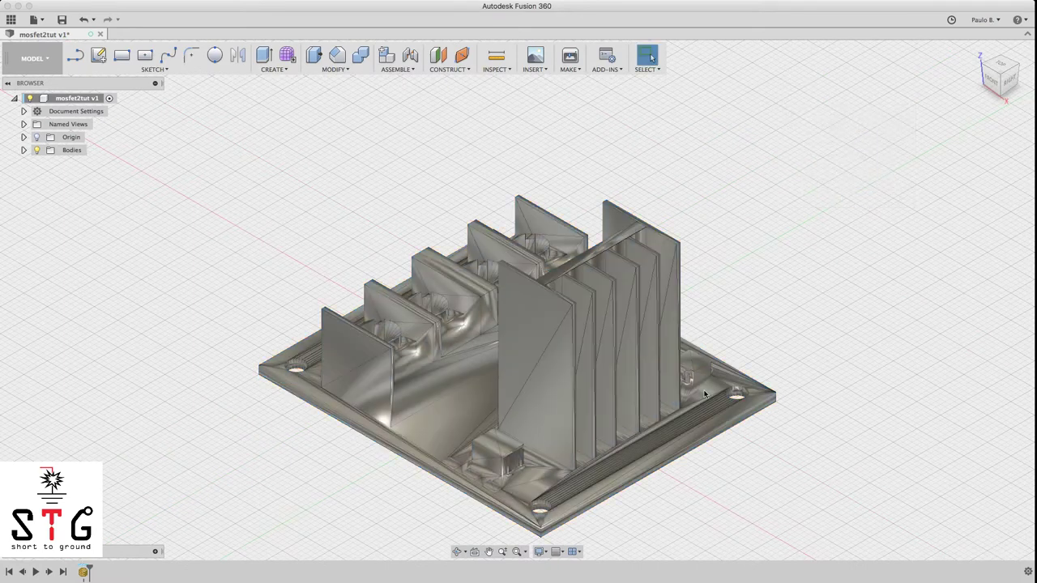
# Switch the display of the imported mesh body to Flat Shaded
pyautogui.click(23, 150)
pyautogui.click(82, 165)
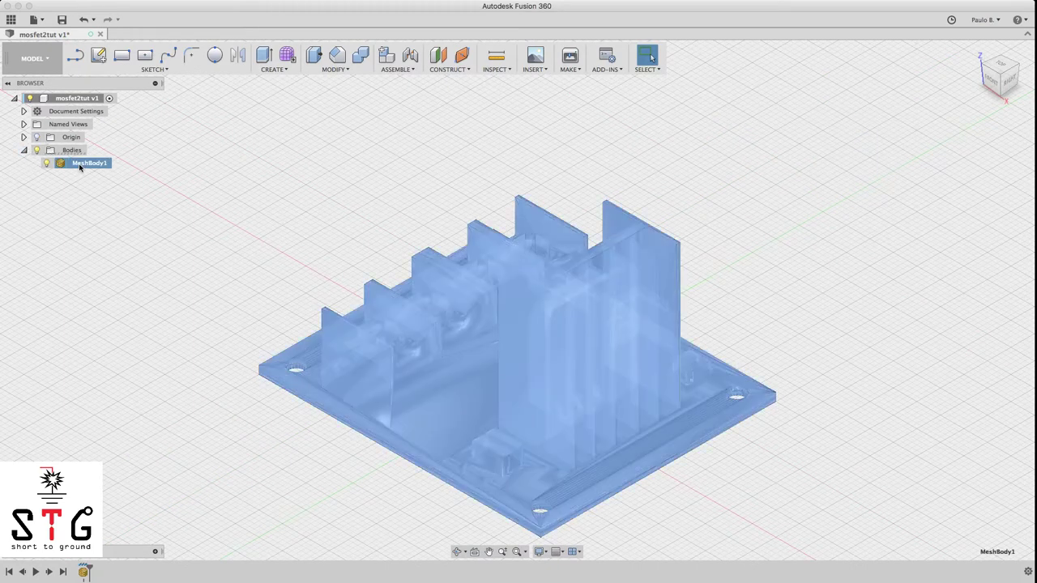
pyautogui.rightClick(83, 165)
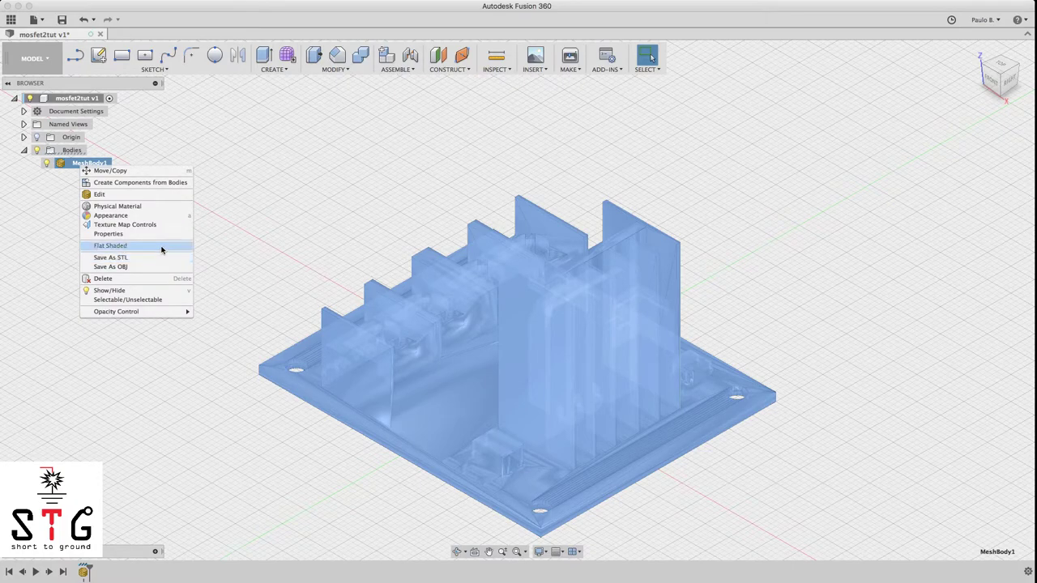
pyautogui.click(121, 246)
pyautogui.click(855, 164)
# Turn off design history capture for the mosfet2tut design
pyautogui.moveTo(1001, 78); pyautogui.dragTo(915, 81)
pyautogui.keyDown('shift'); pyautogui.moveTo(518, 300); pyautogui.dragTo(632, 349, button='middle'); pyautogui.keyUp('shift')
pyautogui.click(81, 98)
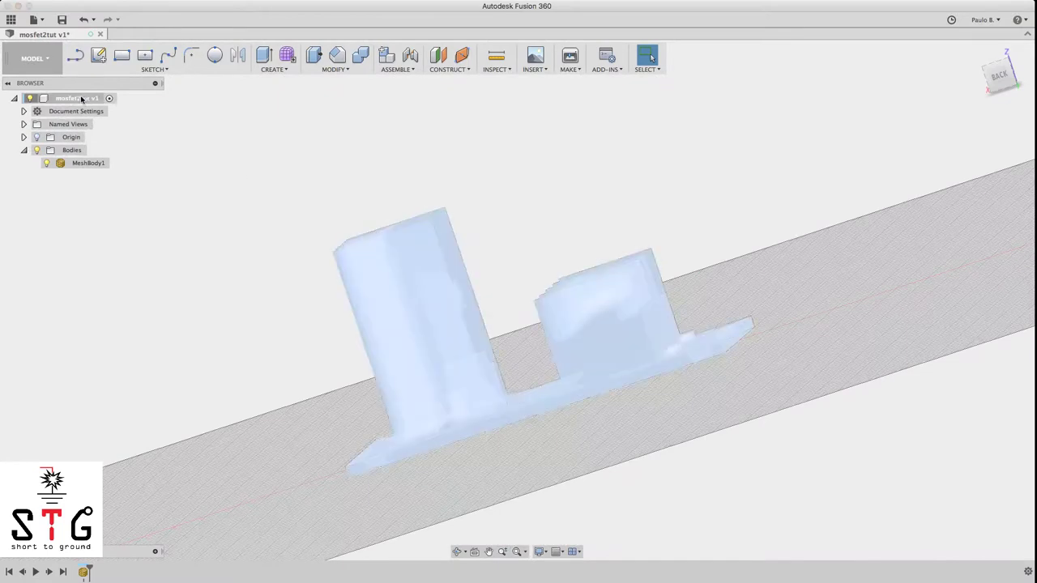
pyautogui.rightClick(84, 98)
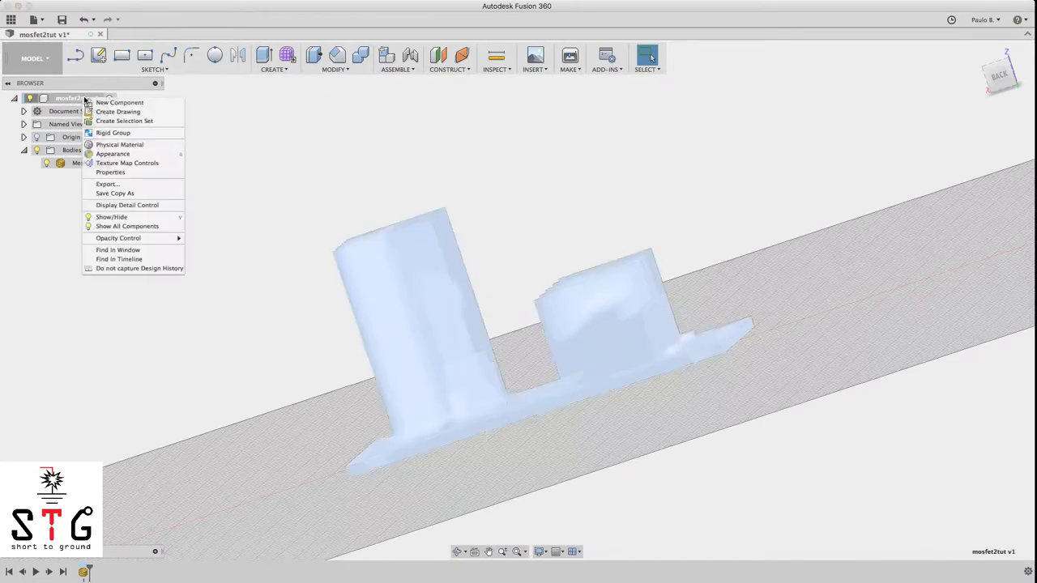
pyautogui.click(134, 269)
pyautogui.click(541, 341)
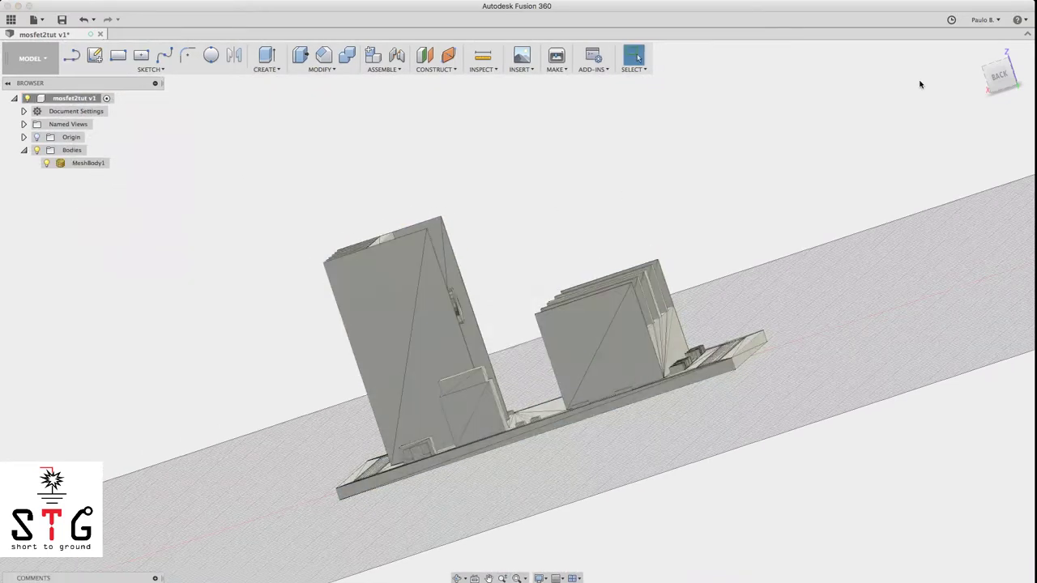
# Convert the MOSFET board mesh to a BRep solid as a new body
pyautogui.moveTo(993, 78)
pyautogui.mouseDown()
pyautogui.moveTo(994, 96)
pyautogui.moveTo(1007, 86)
pyautogui.moveTo(997, 81)
pyautogui.mouseUp()
pyautogui.keyDown('shift'); pyautogui.moveTo(633, 133); pyautogui.dragTo(638, 141, button='middle'); pyautogui.keyUp('shift')
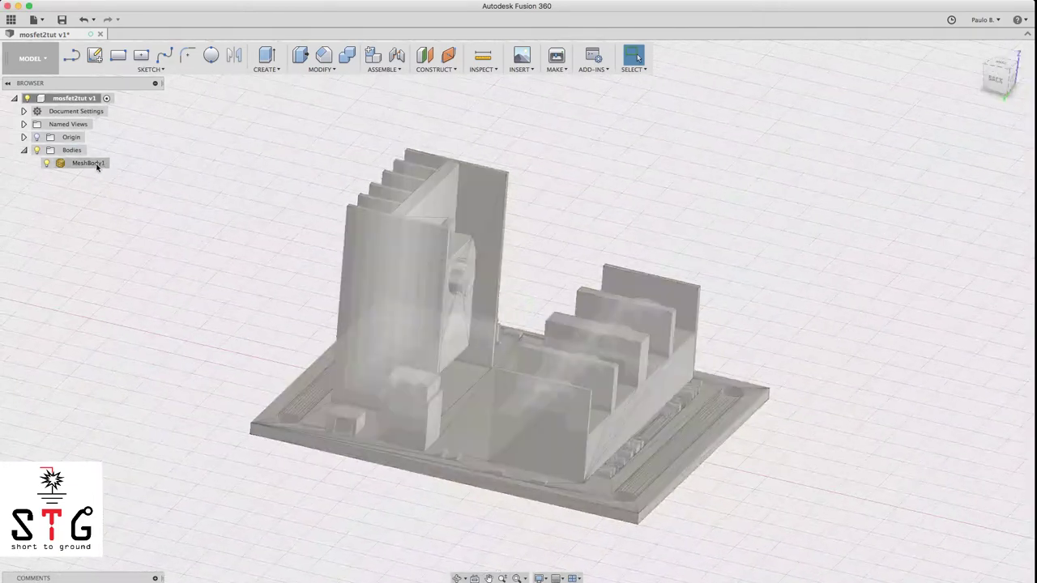
pyautogui.click(89, 163)
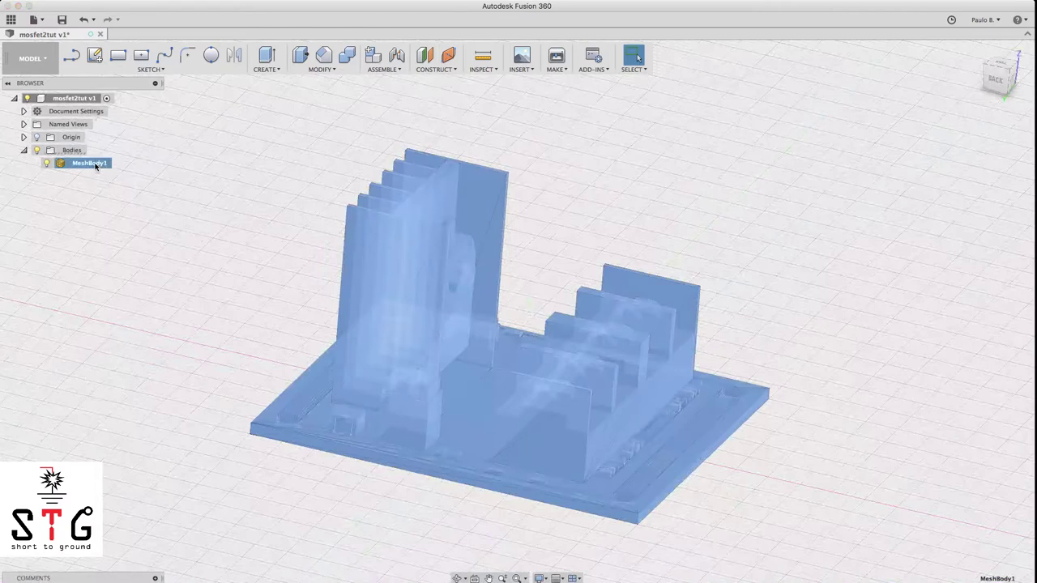
pyautogui.rightClick(95, 165)
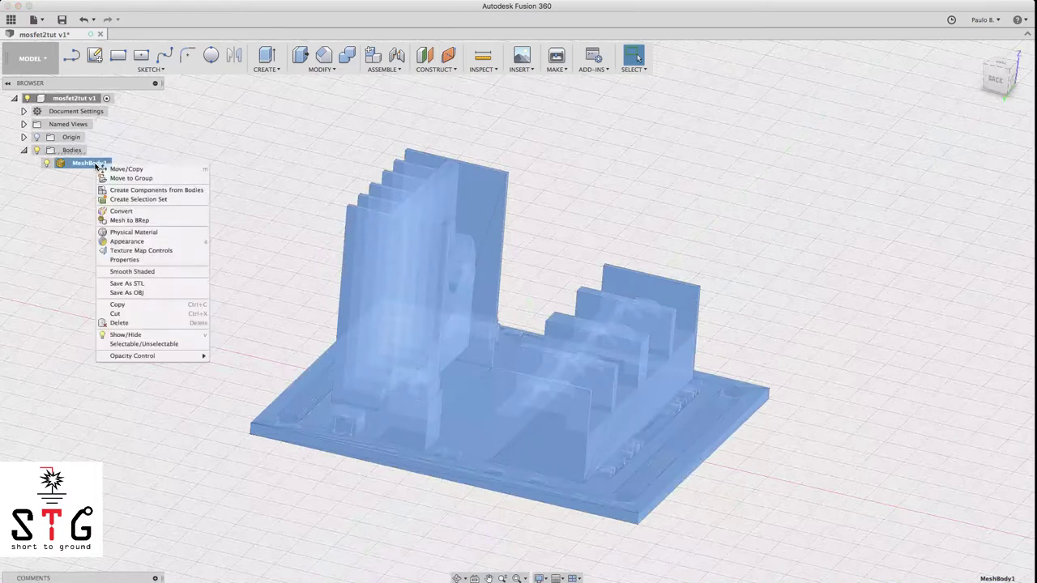
pyautogui.click(183, 221)
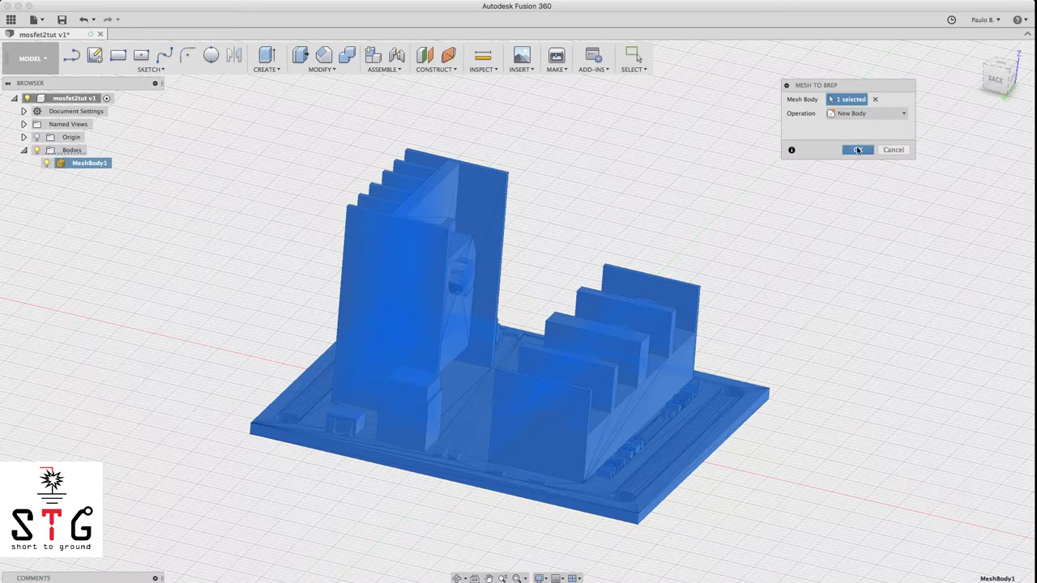
pyautogui.press('Return')
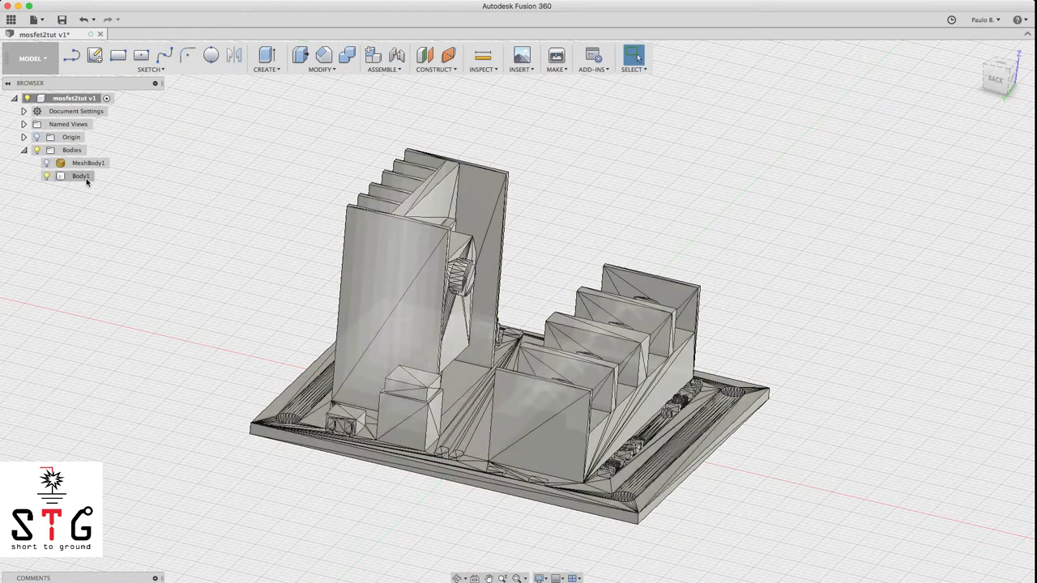
# Delete the original mesh body and turn design history capture back on for the design
pyautogui.click(91, 163)
pyautogui.rightClick(91, 163)
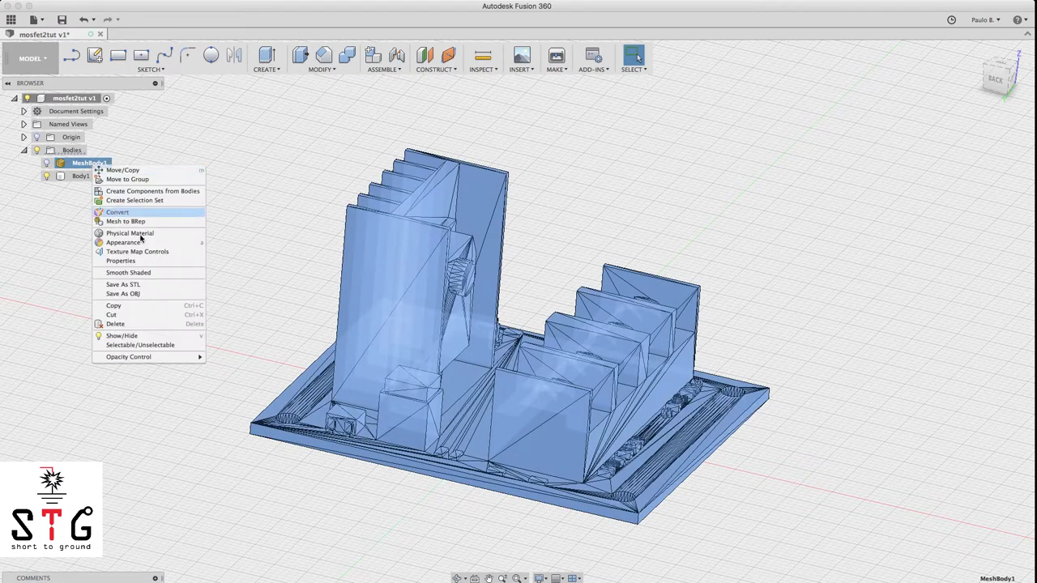
pyautogui.click(142, 324)
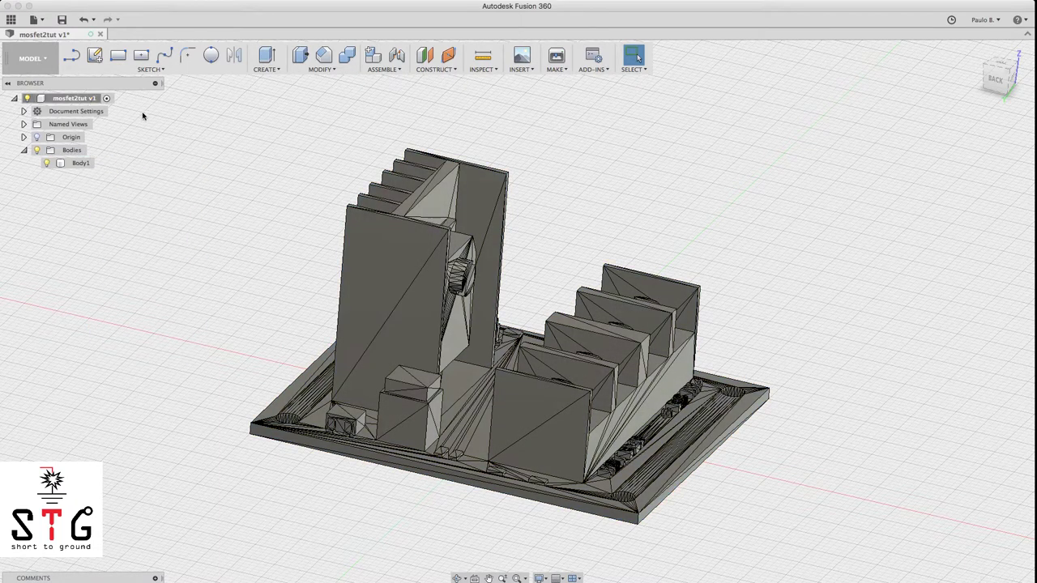
pyautogui.rightClick(89, 100)
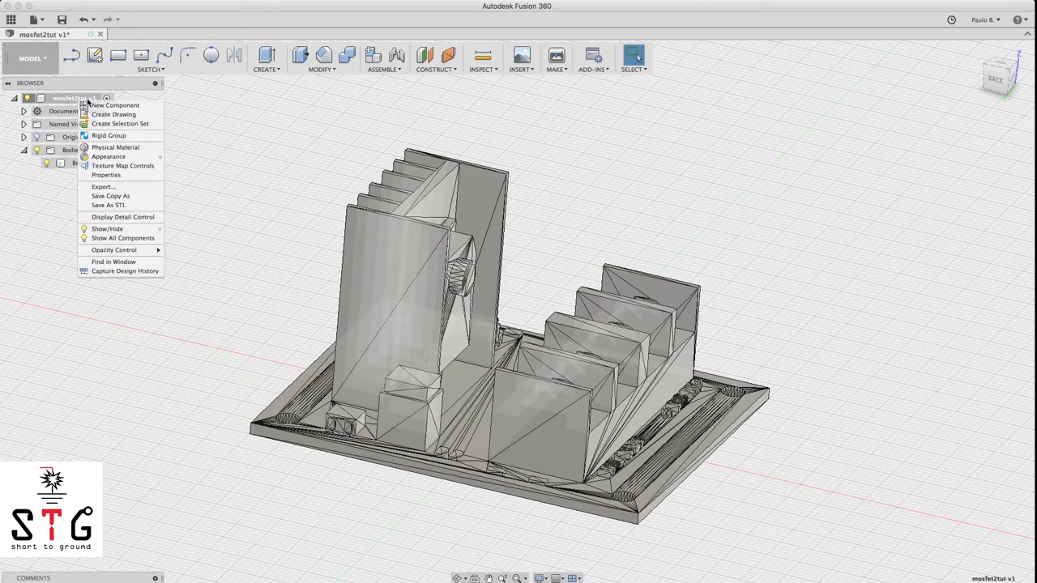
pyautogui.click(126, 270)
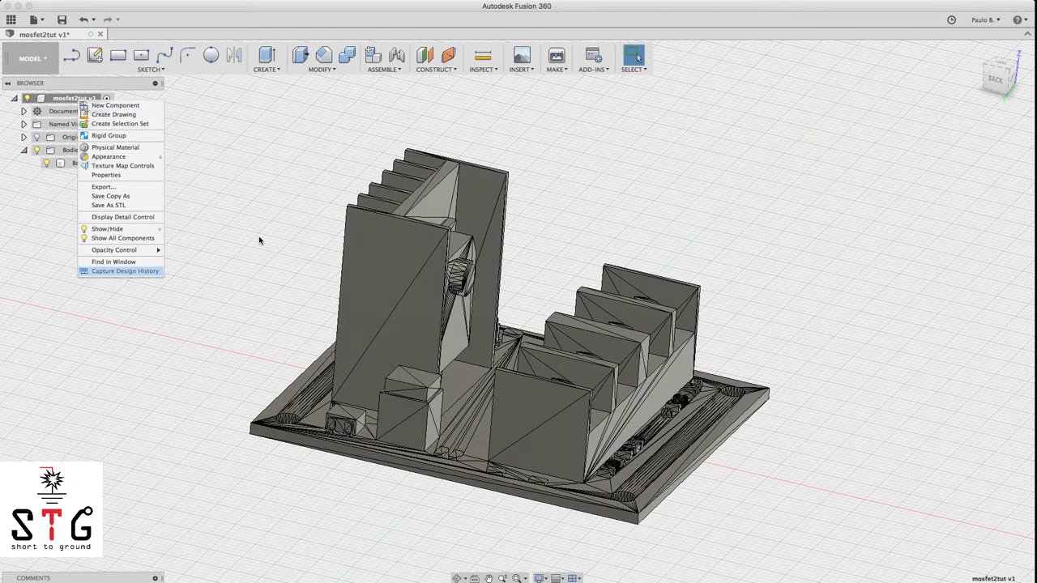
# Delete one triangular facet on the front of the tall heatsink plate and one on the frontmost short terminal plate
pyautogui.click(1000, 82)
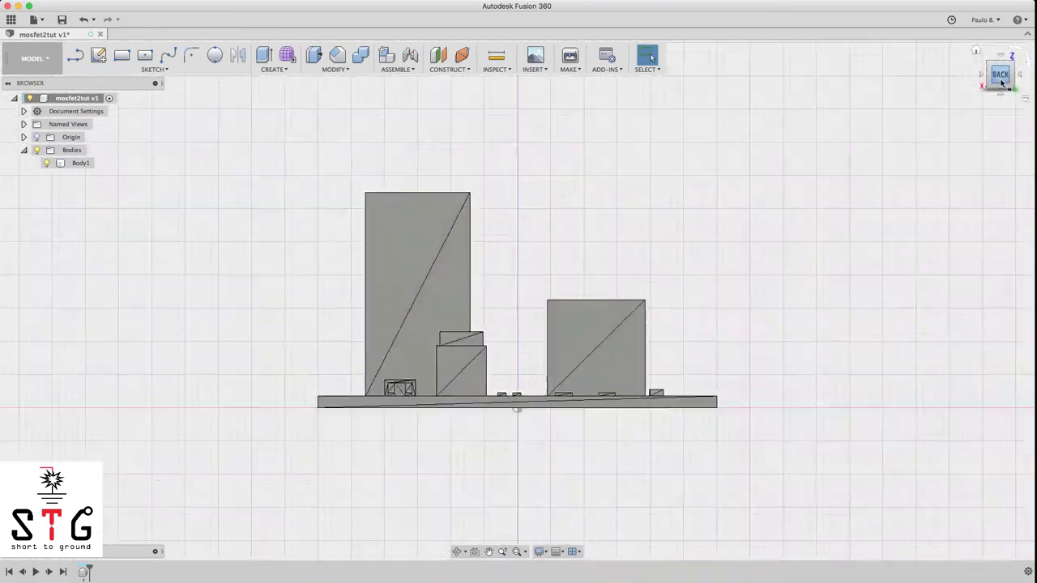
pyautogui.moveTo(1001, 83); pyautogui.dragTo(891, 89)
pyautogui.moveTo(516, 300)
pyautogui.keyDown('shift'); pyautogui.mouseDown(button='middle')
pyautogui.moveTo(519, 308)
pyautogui.moveTo(518, 296)
pyautogui.mouseUp(button='middle'); pyautogui.keyUp('shift')
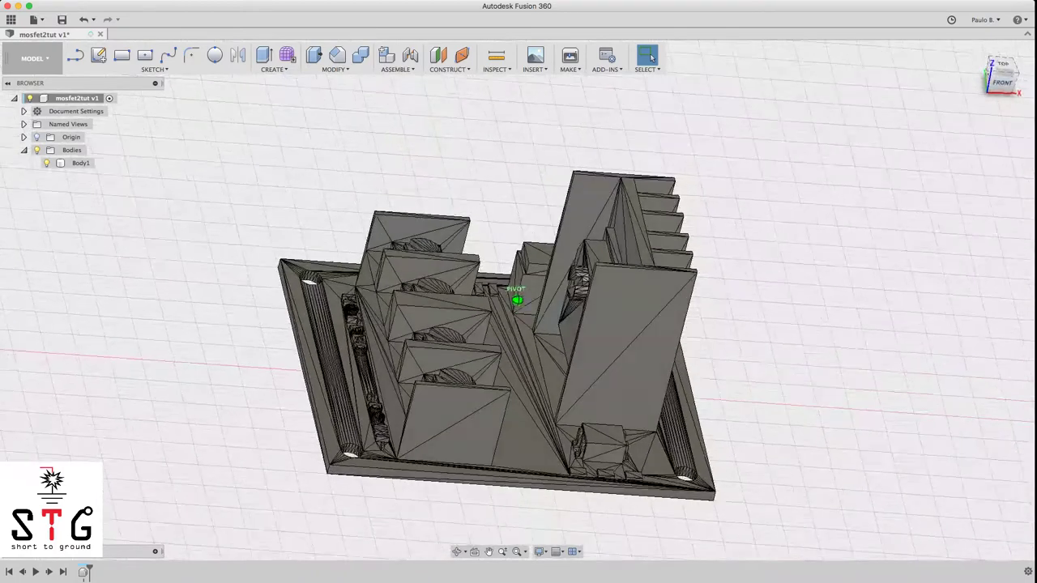
pyautogui.click(617, 329)
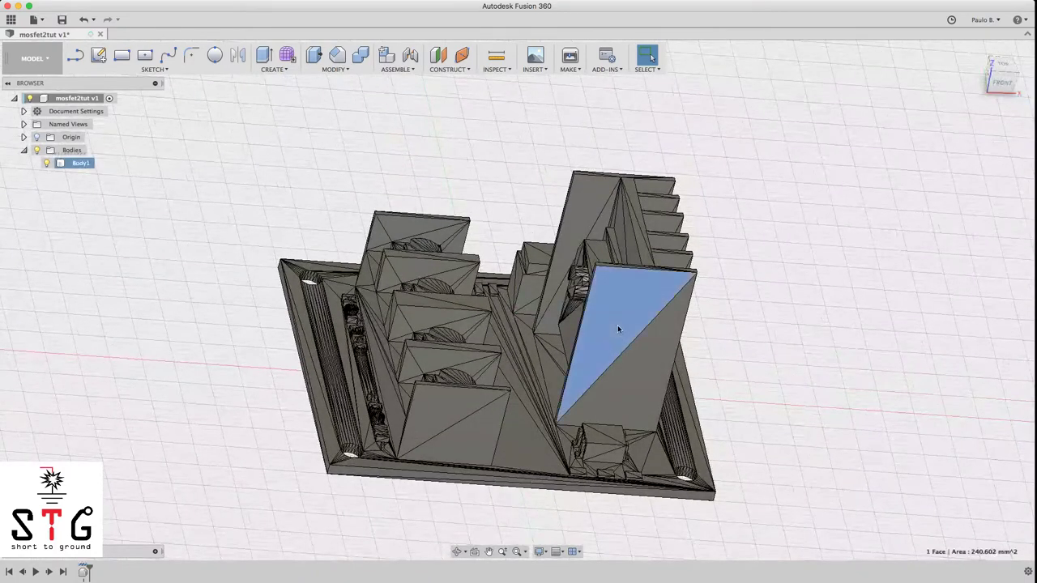
pyautogui.press('BackSpace')
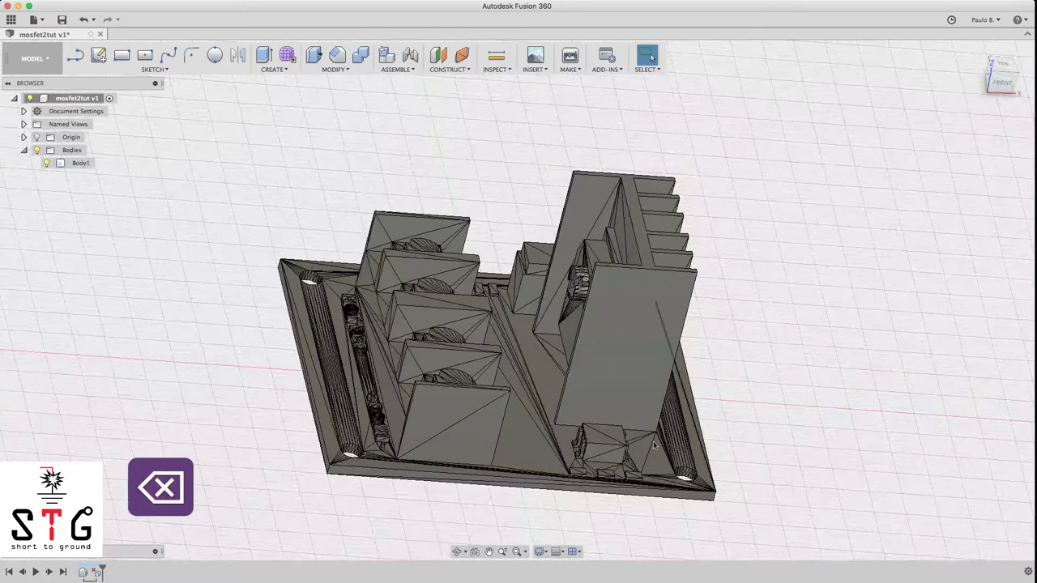
pyautogui.click(443, 404)
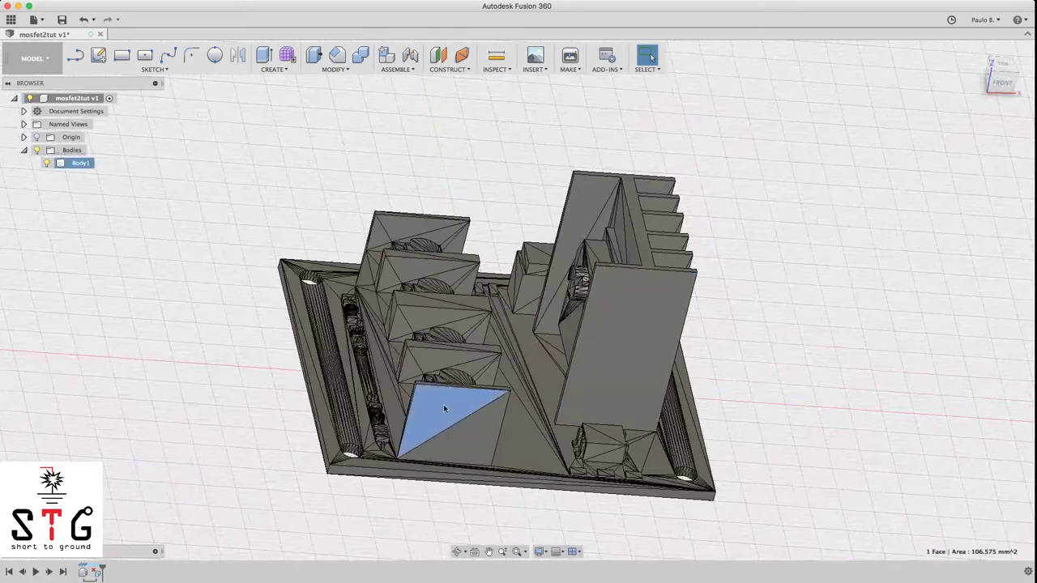
pyautogui.press('BackSpace')
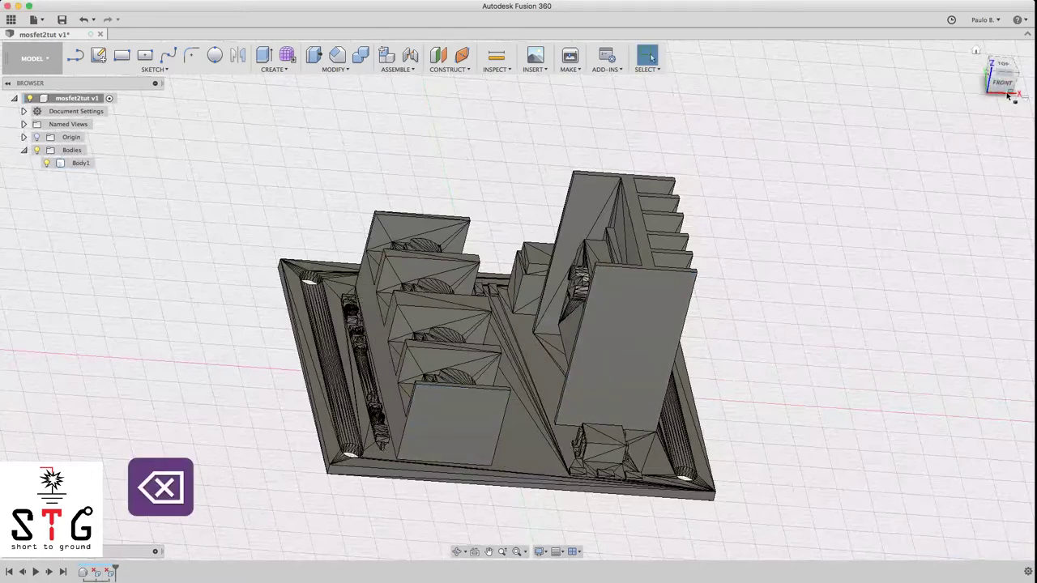
# Start a new sketch on the XY origin plane beneath the MOSFET board
pyautogui.moveTo(1005, 87); pyautogui.dragTo(978, 74)
pyautogui.keyDown('shift'); pyautogui.moveTo(543, 275); pyautogui.dragTo(1010, 70, button='middle'); pyautogui.keyUp('shift')
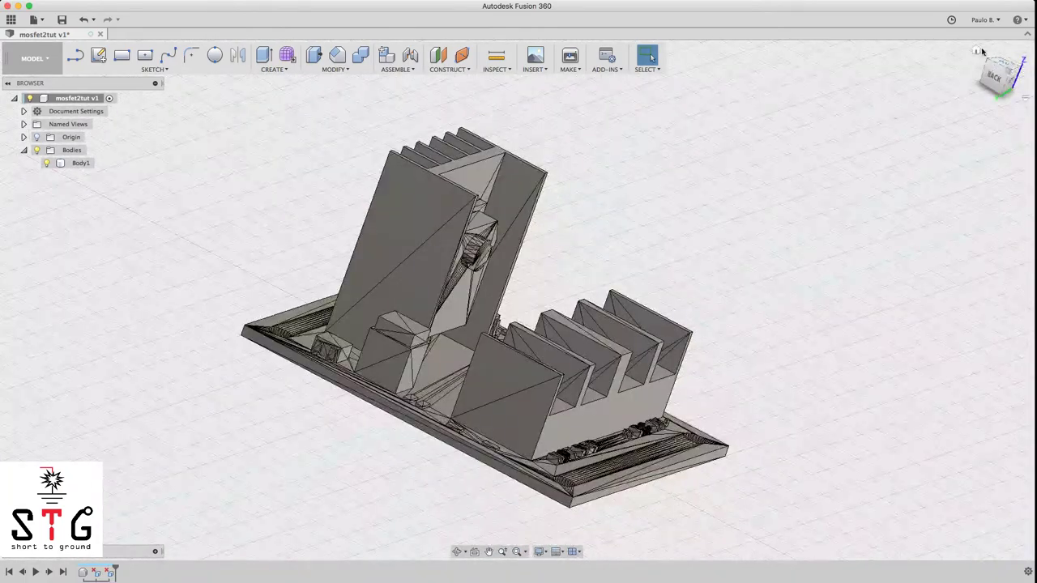
pyautogui.click(977, 51)
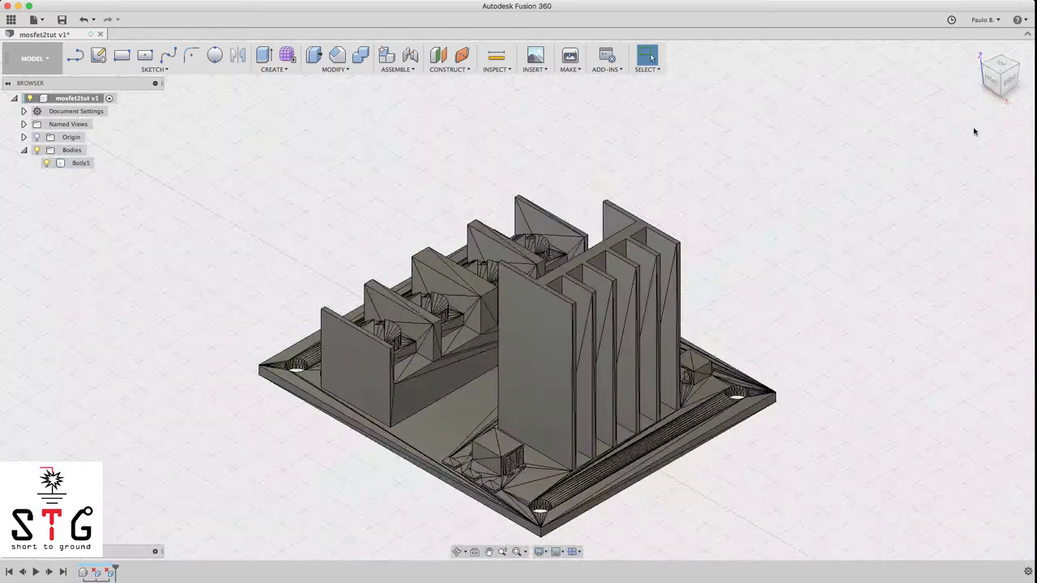
pyautogui.click(1008, 88)
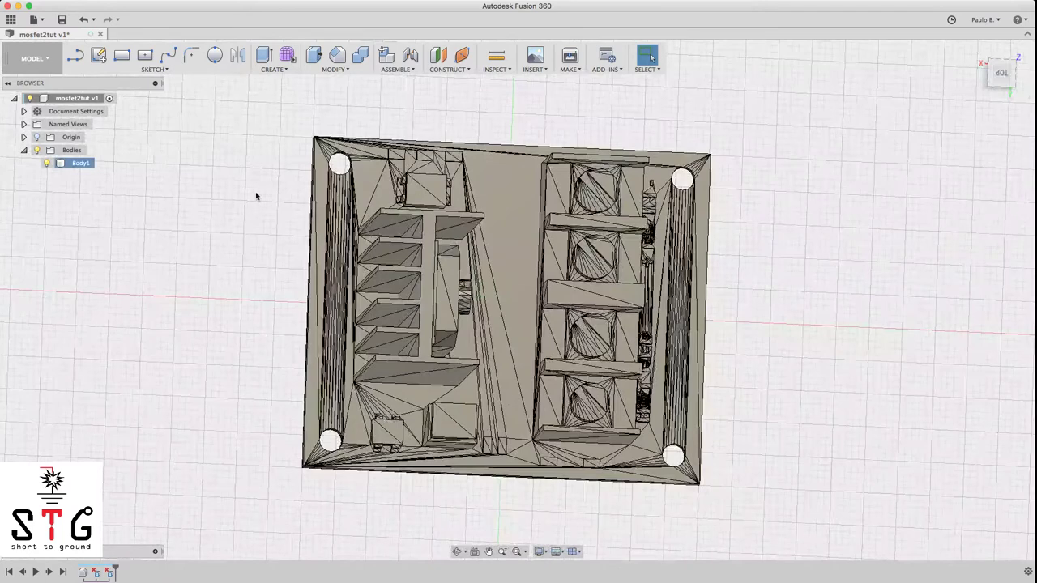
pyautogui.click(1007, 81)
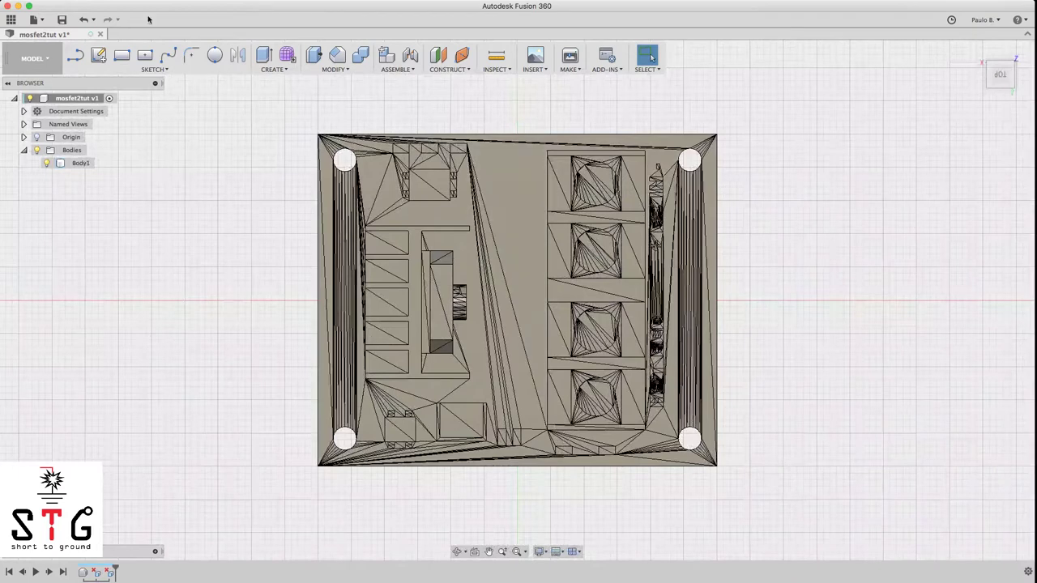
pyautogui.click(98, 54)
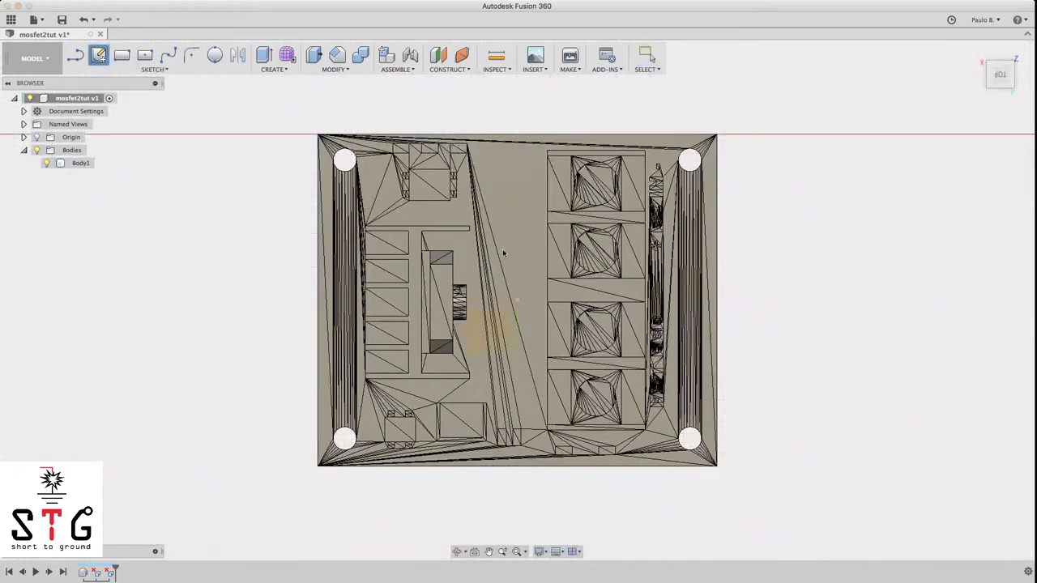
pyautogui.click(509, 329)
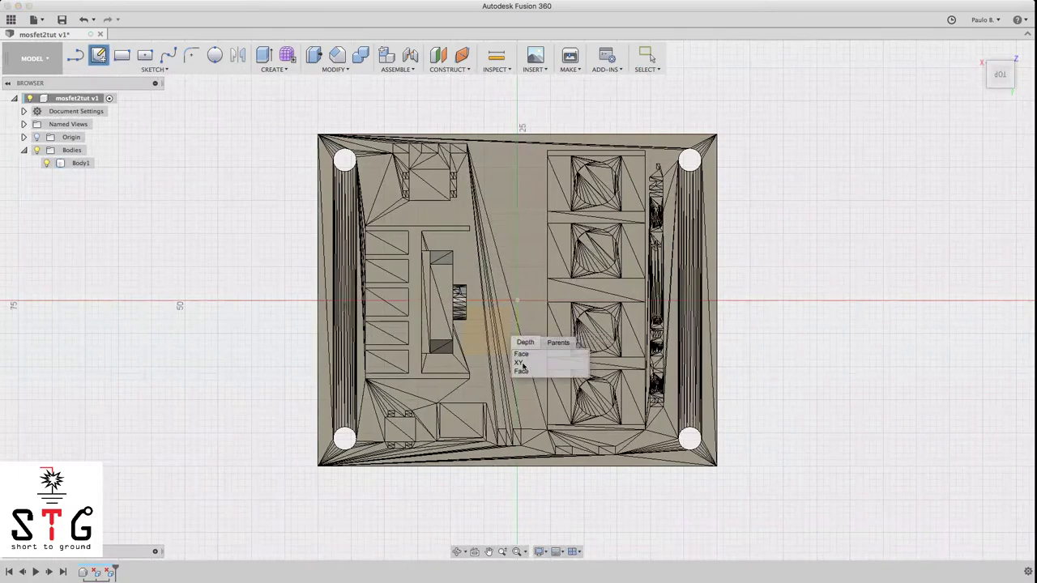
pyautogui.click(531, 361)
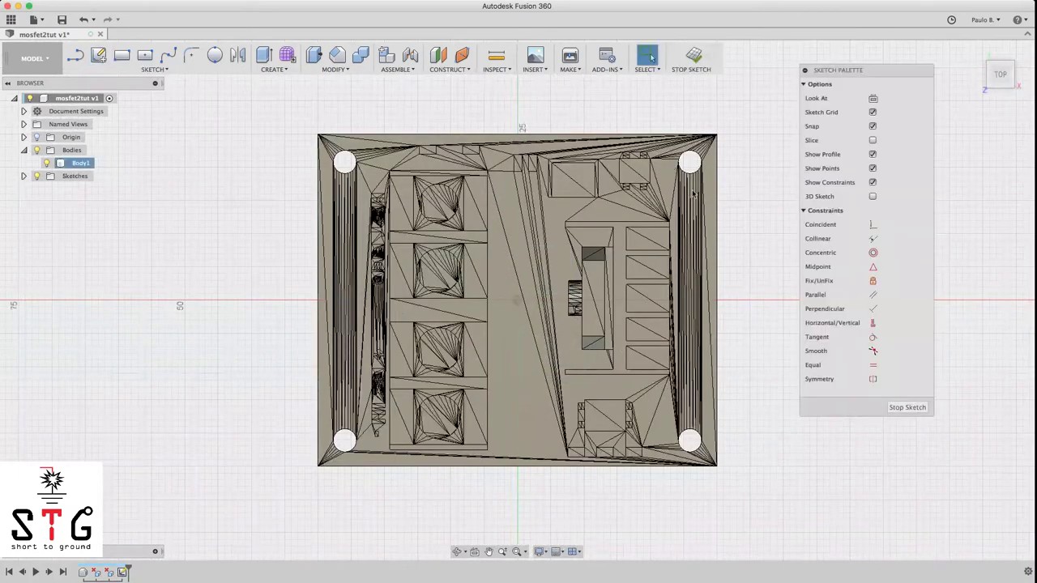
# Project the board's four outer edges into the sketch and check the outline with the board body temporarily hidden
pyautogui.press('p')
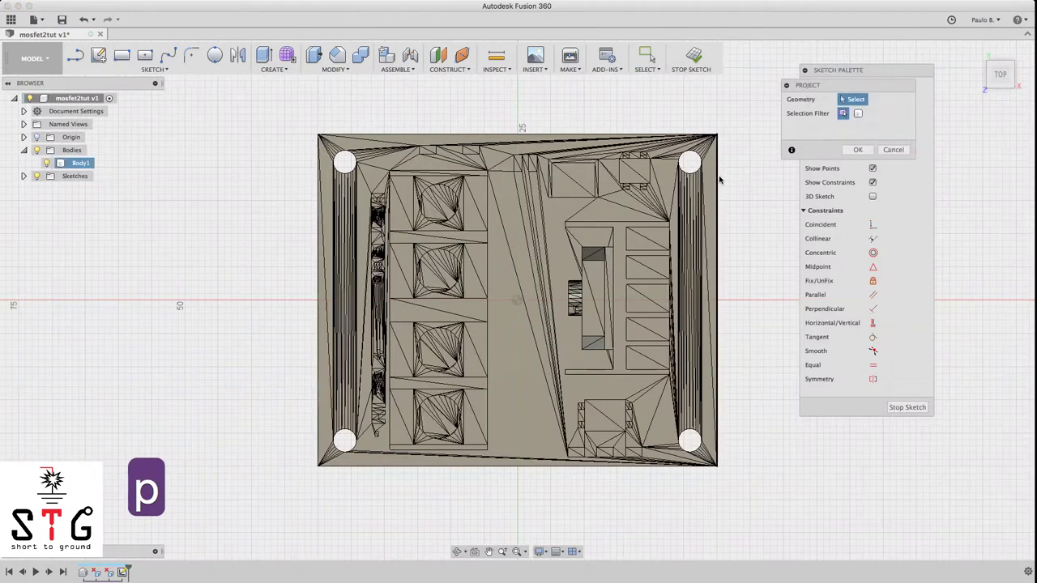
pyautogui.click(661, 132)
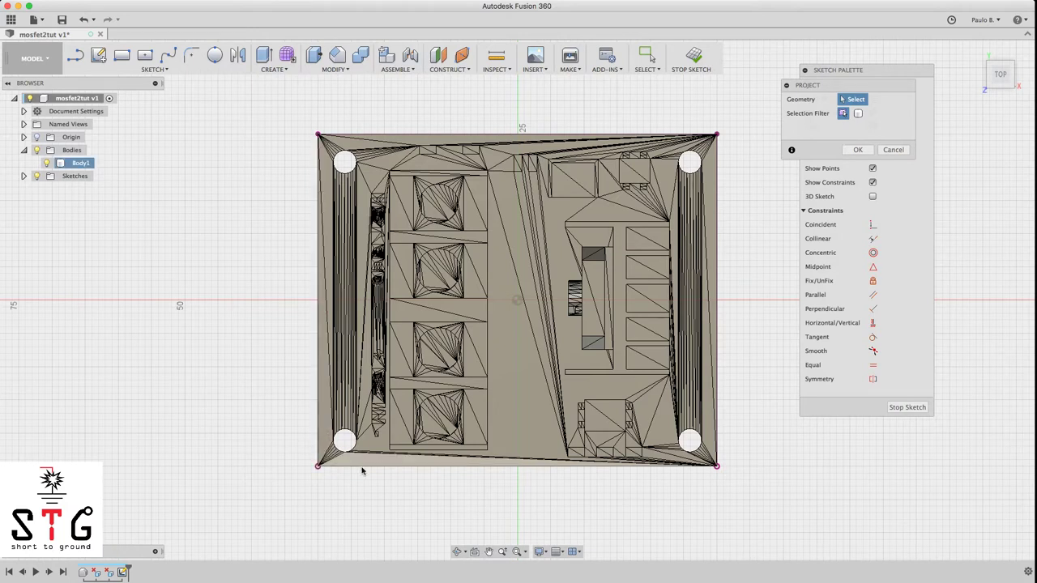
pyautogui.click(47, 164)
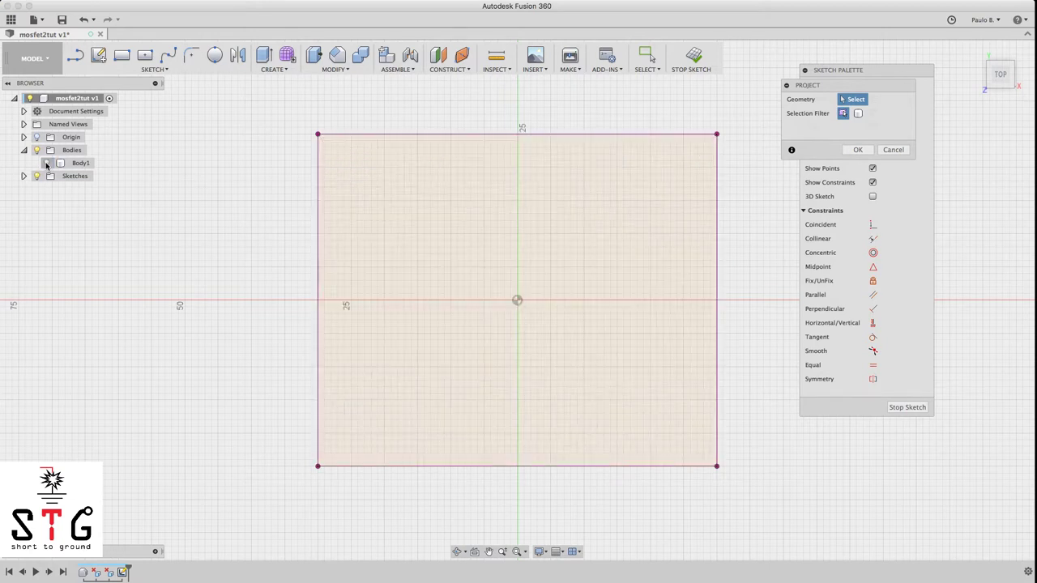
pyautogui.click(47, 162)
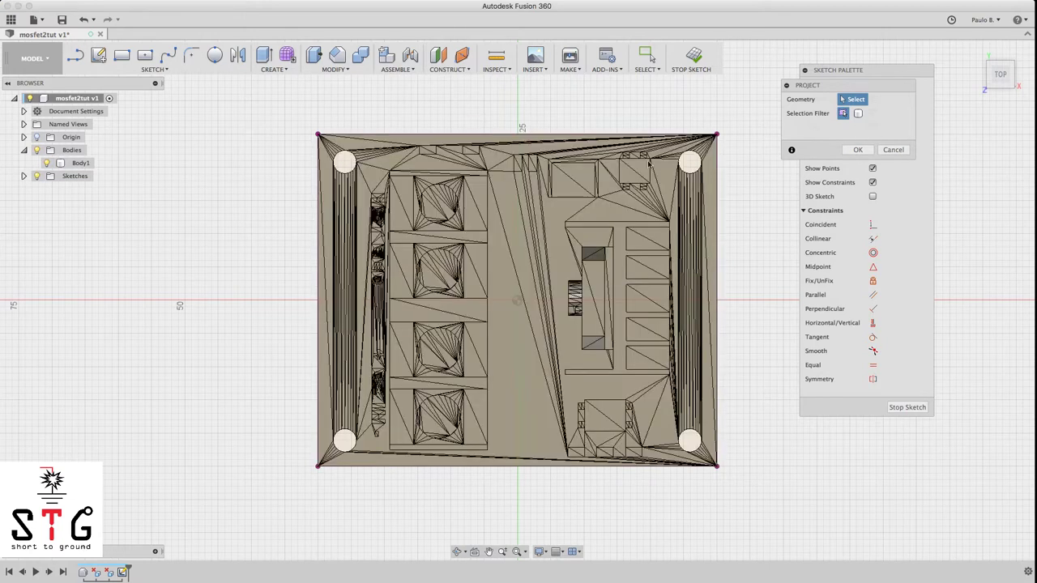
pyautogui.click(859, 150)
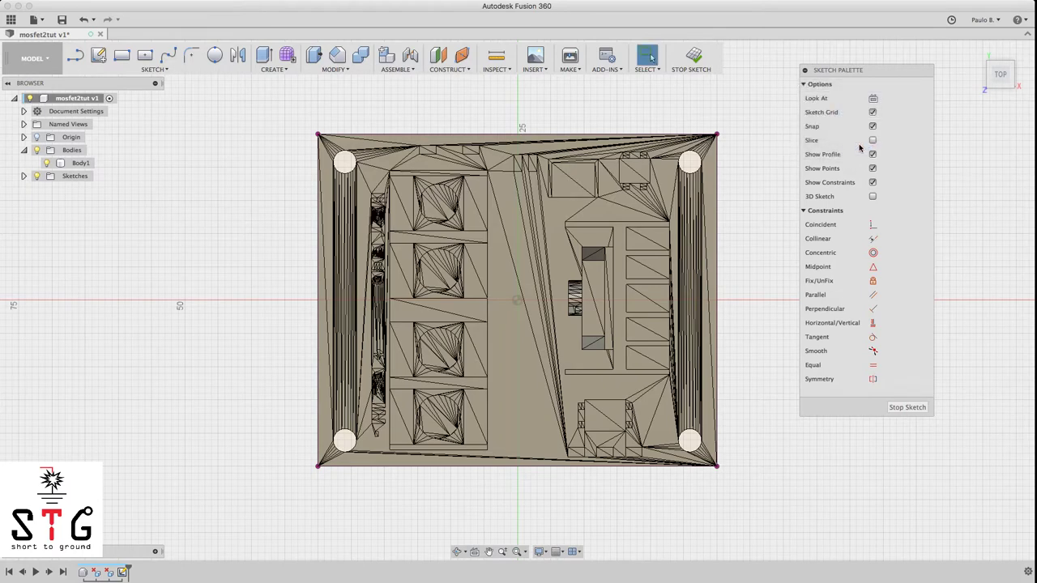
# Draw a two-point rectangle from the centre of the upper-left mounting hole to the centre of the lower-right mounting hole
pyautogui.click(122, 54)
pyautogui.scroll(2, 348, 166)
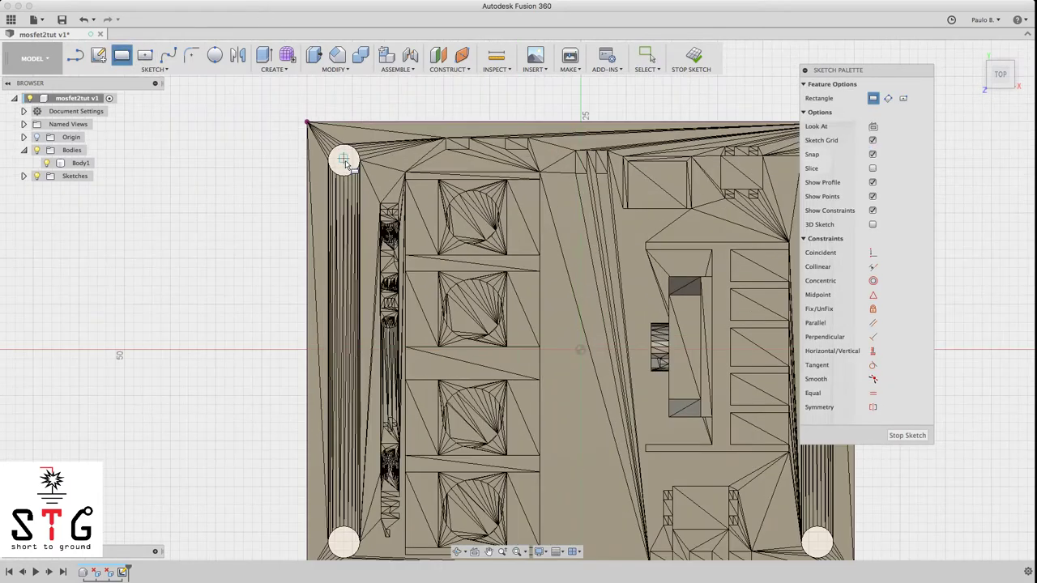
pyautogui.scroll(3, 339, 160)
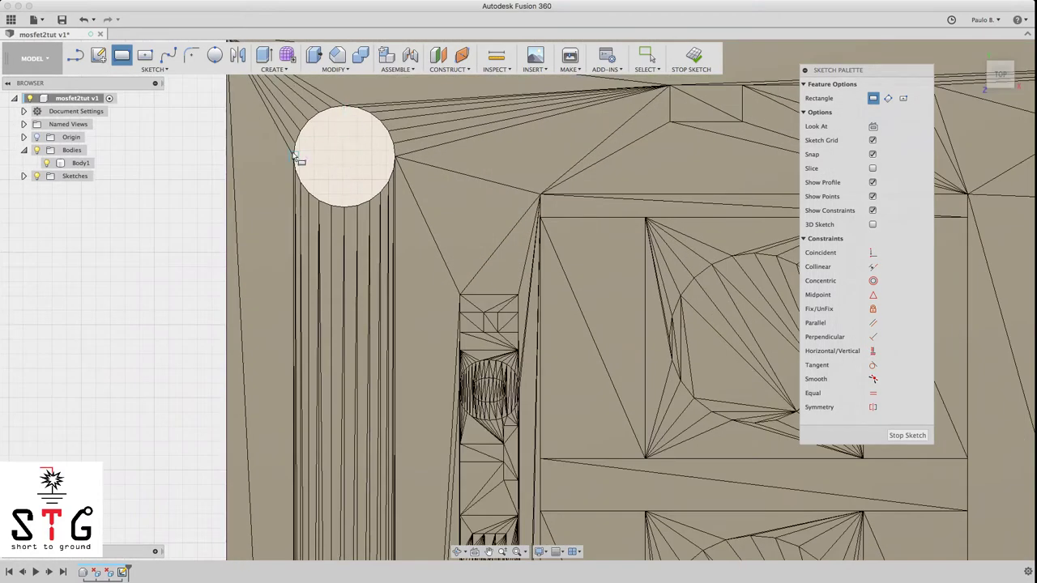
pyautogui.click(344, 156)
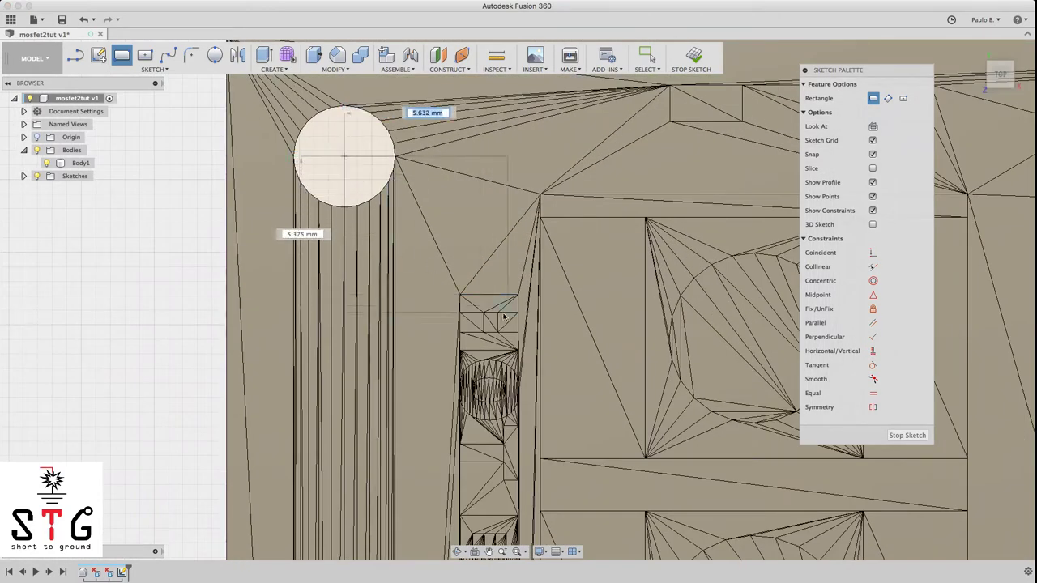
pyautogui.scroll(-3, 487, 302)
pyautogui.scroll(-5, 468, 293)
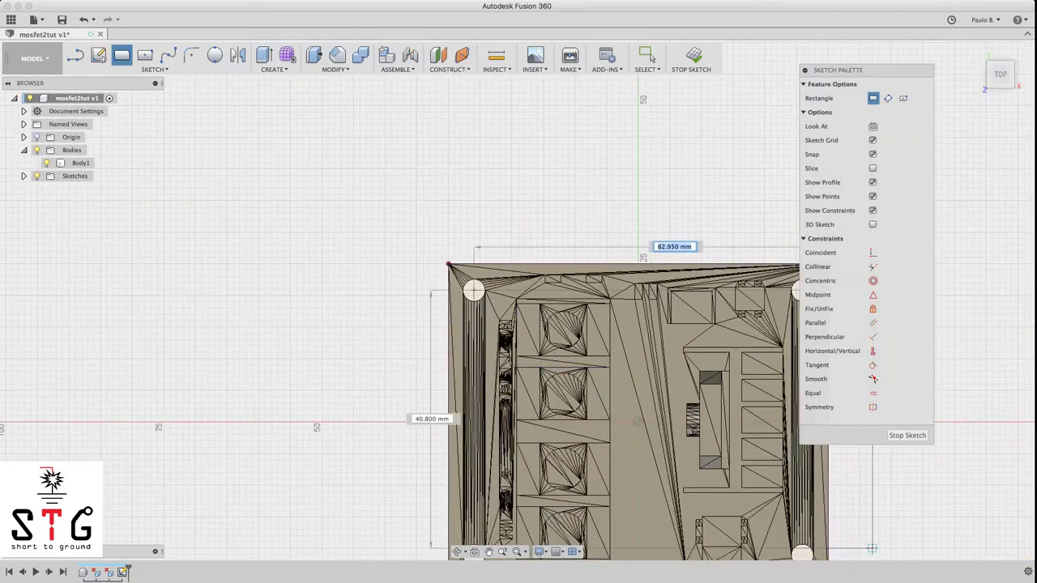
pyautogui.scroll(2, 787, 514)
pyautogui.scroll(-5, 757, 513)
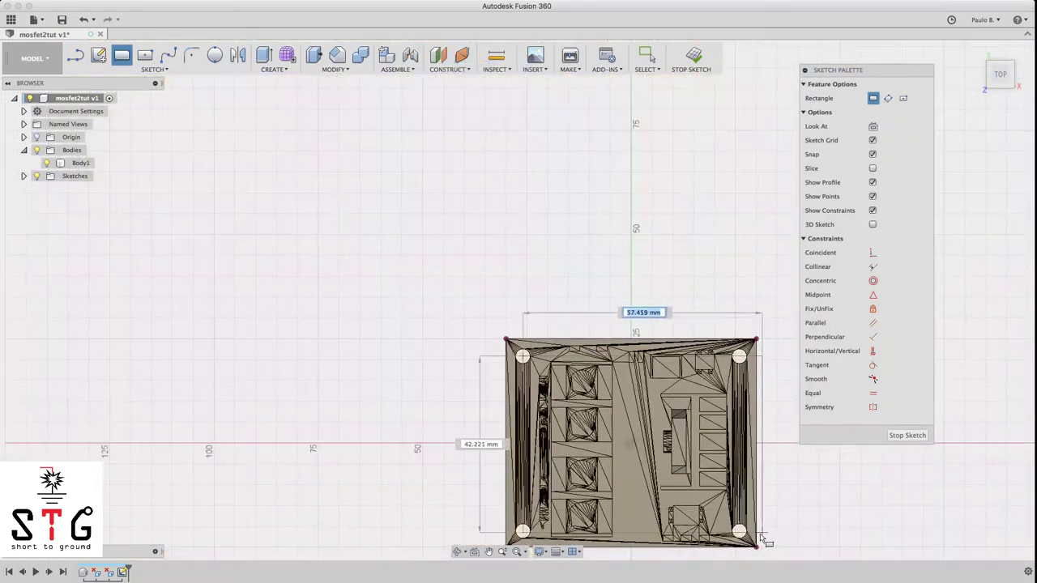
pyautogui.scroll(3, 727, 551)
pyautogui.scroll(5, 726, 551)
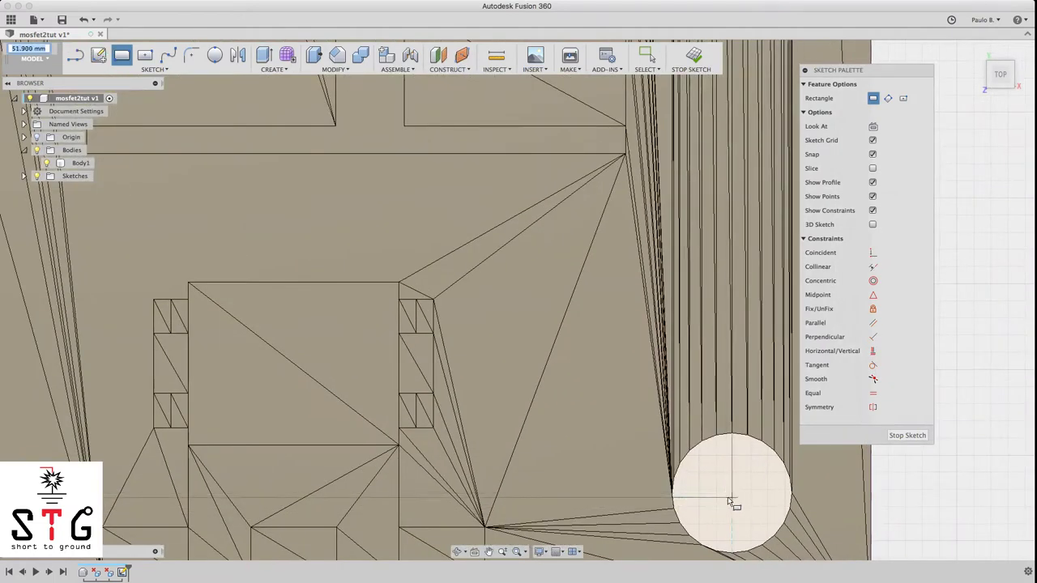
pyautogui.click(732, 492)
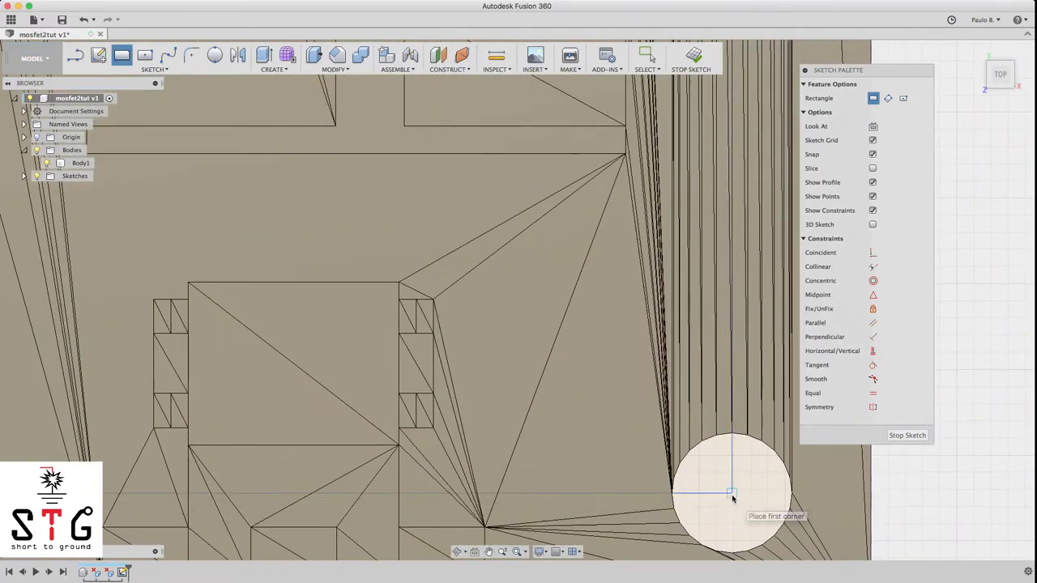
pyautogui.scroll(-10, 735, 496)
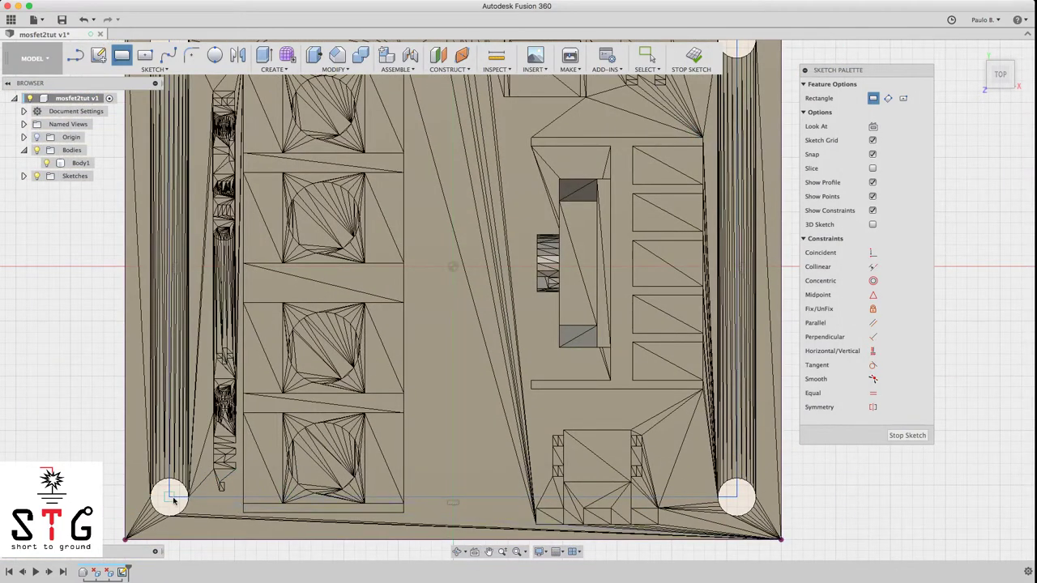
pyautogui.press('Escape')
# Convert all four lines of the rectangle joining the mounting hole centres to construction lines
pyautogui.doubleClick(735, 492)
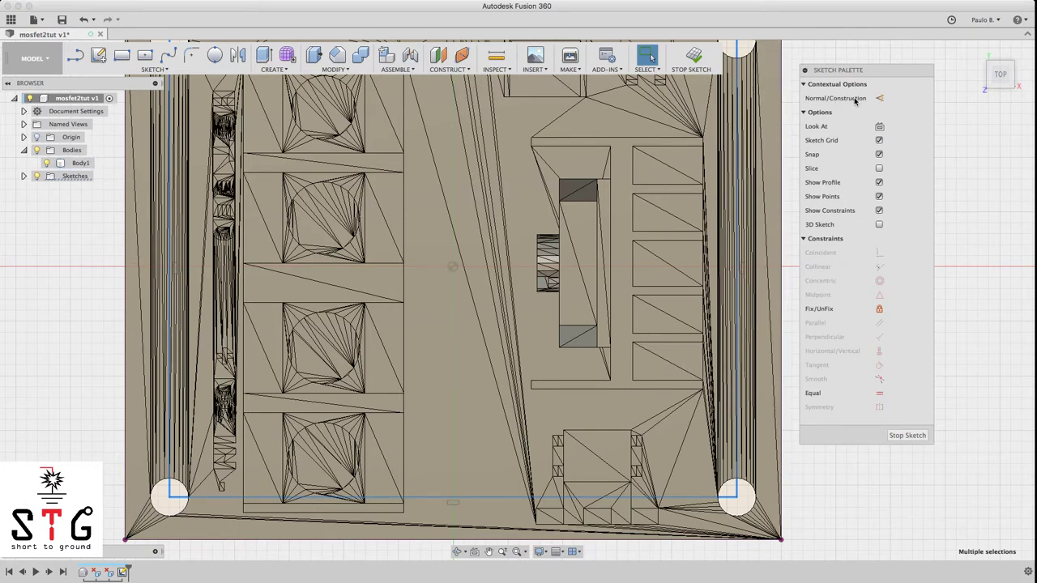
pyautogui.moveTo(862, 69); pyautogui.dragTo(884, 77)
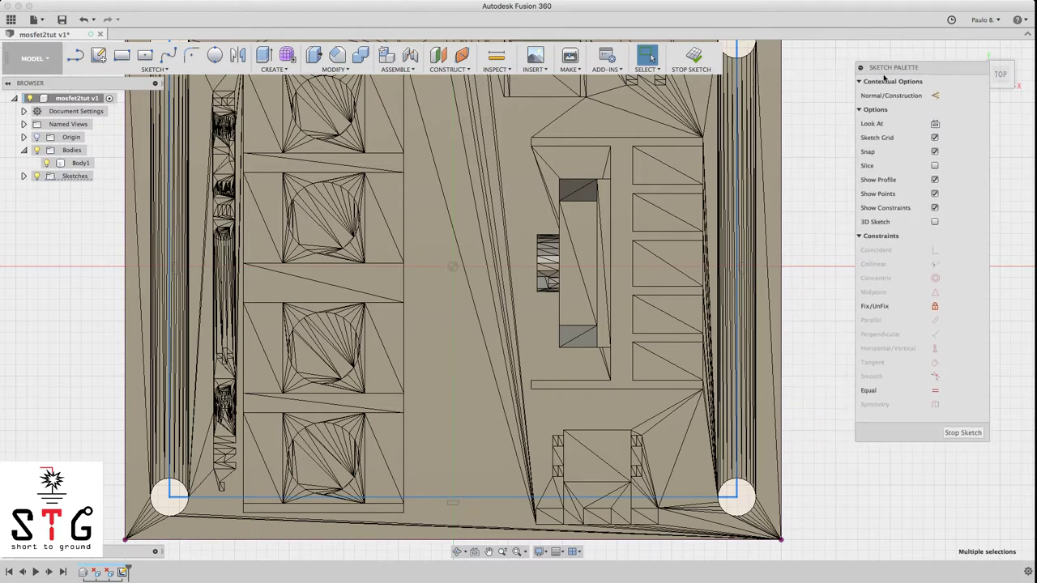
pyautogui.click(869, 501)
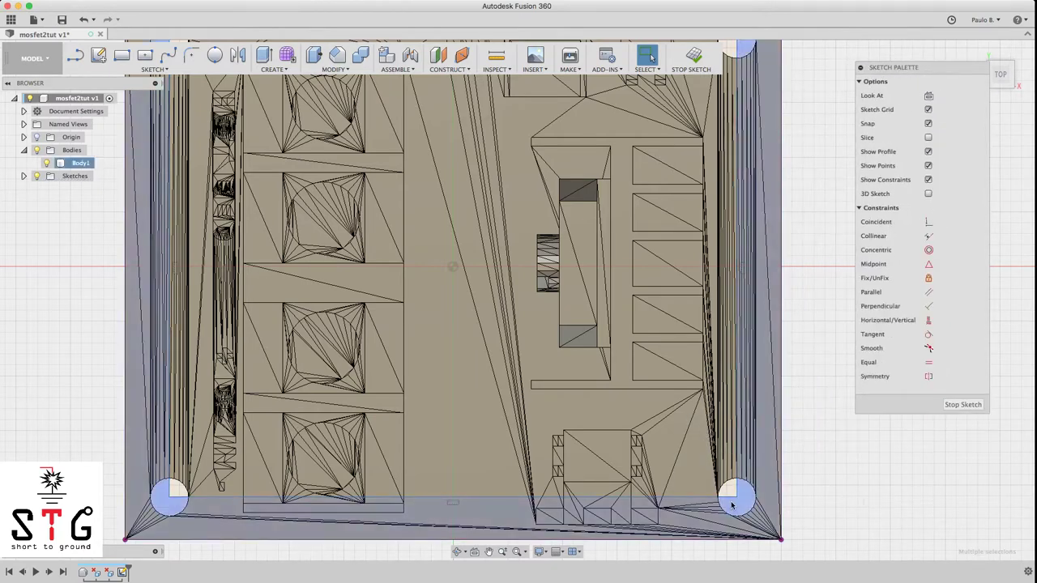
pyautogui.click(736, 498)
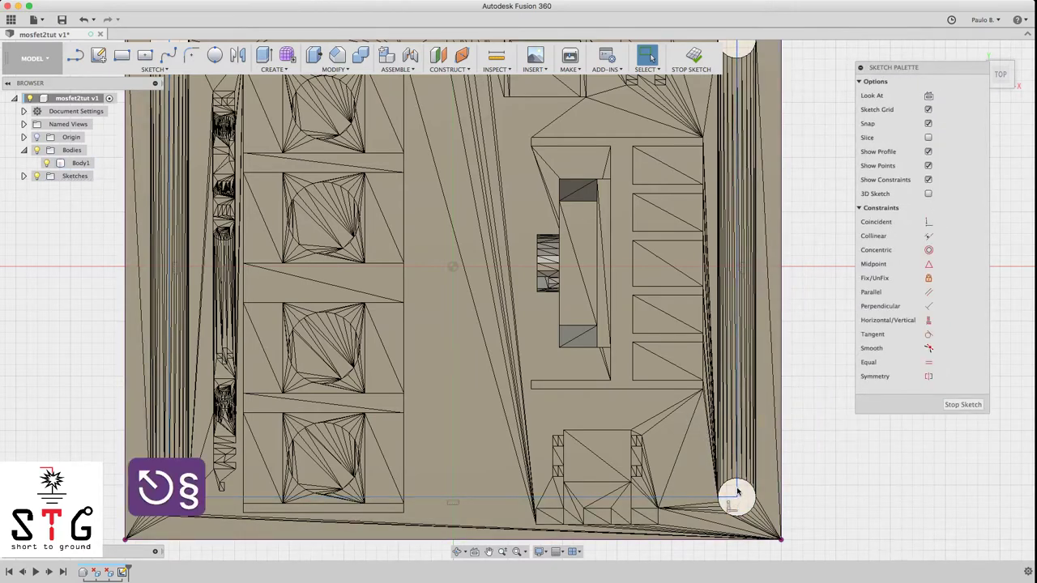
pyautogui.doubleClick(737, 496)
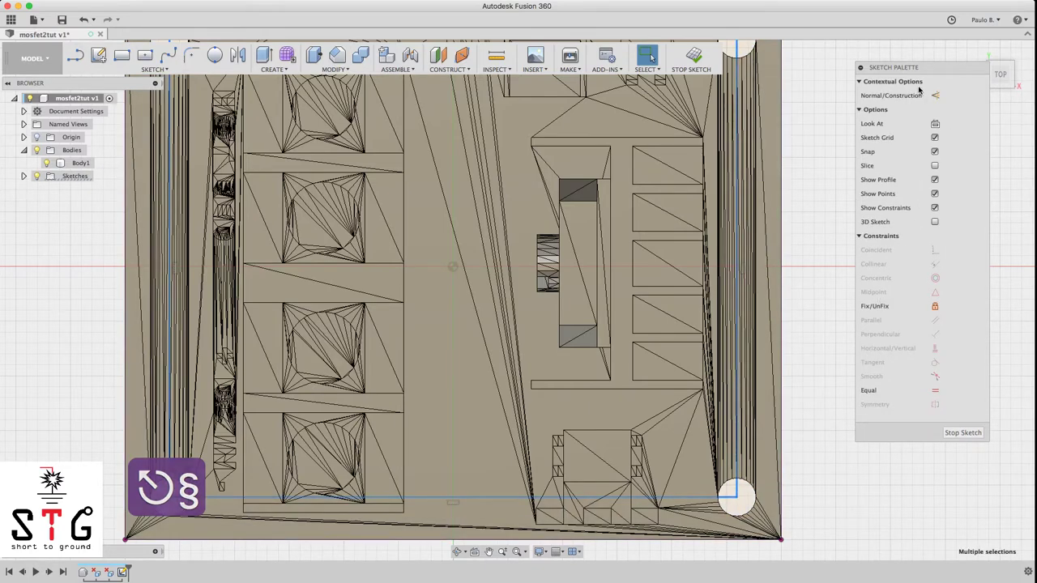
pyautogui.click(919, 96)
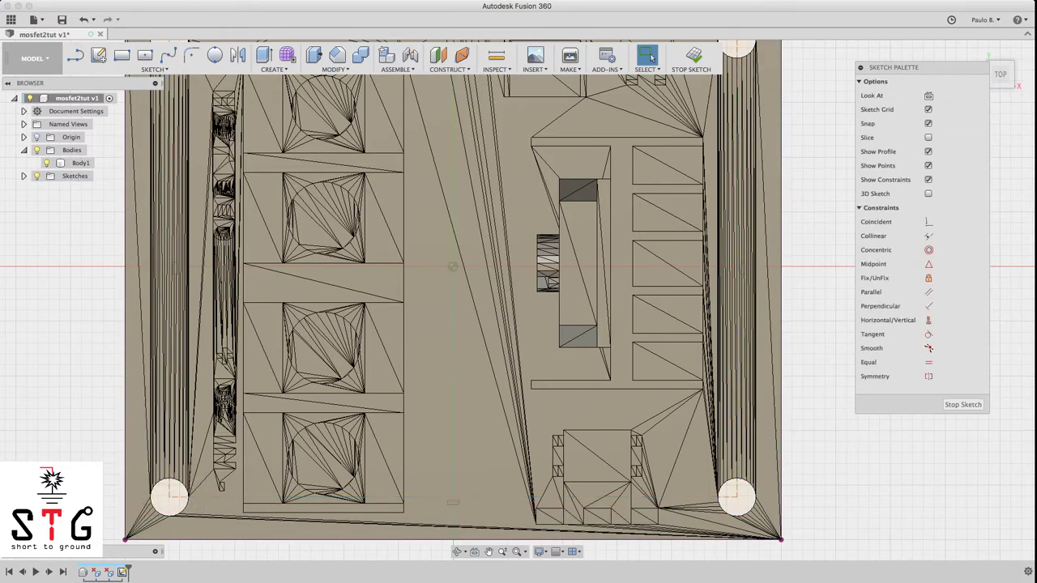
# Draw a 3.5 mm diameter circle on each of the two upper mounting holes, centred on the construction rectangle's corners
pyautogui.scroll(-3, 840, 457)
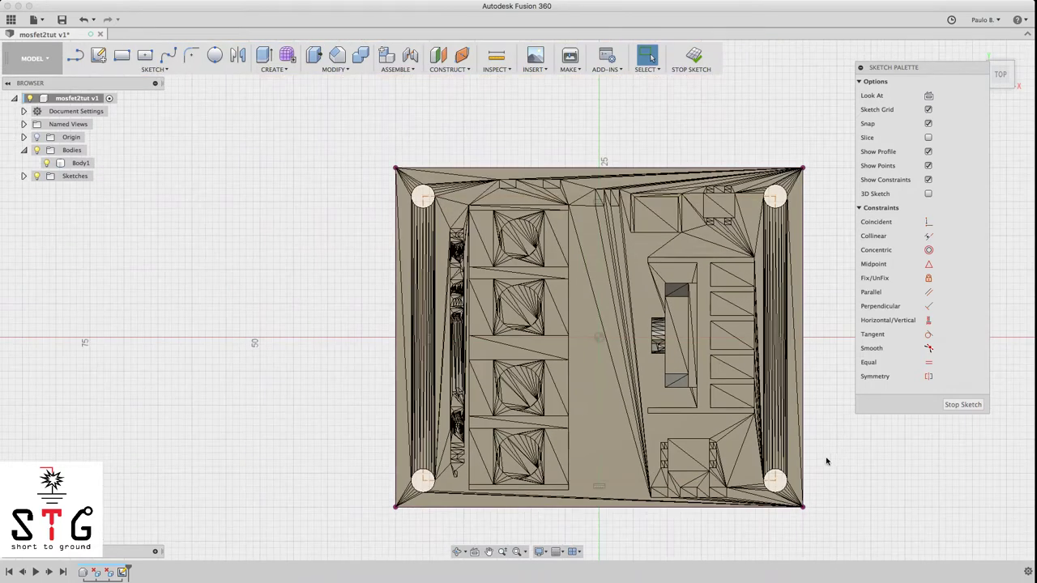
pyautogui.scroll(-2, 197, 278)
pyautogui.scroll(5, 498, 309)
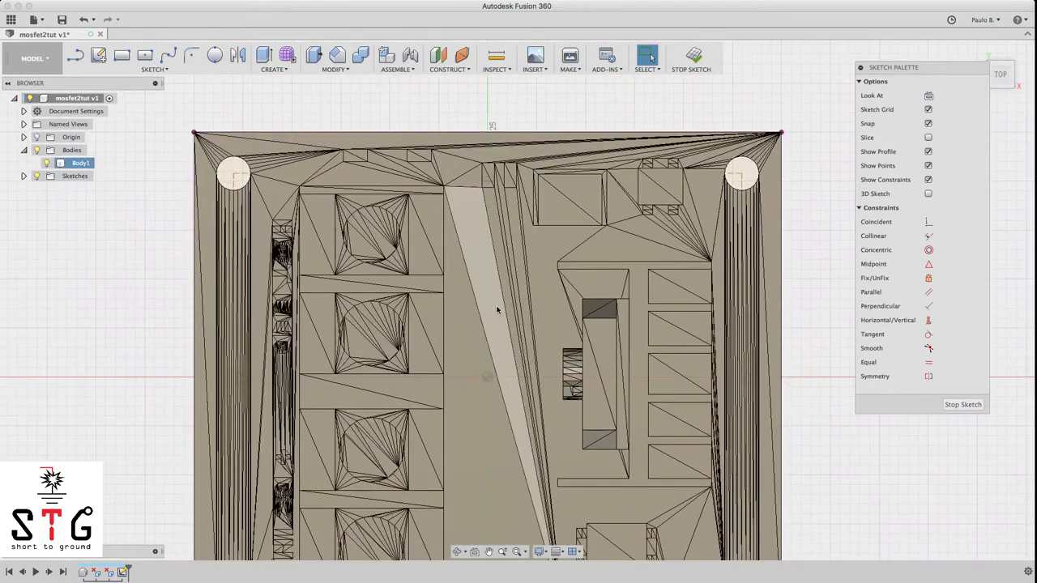
pyautogui.scroll(-2, 497, 310)
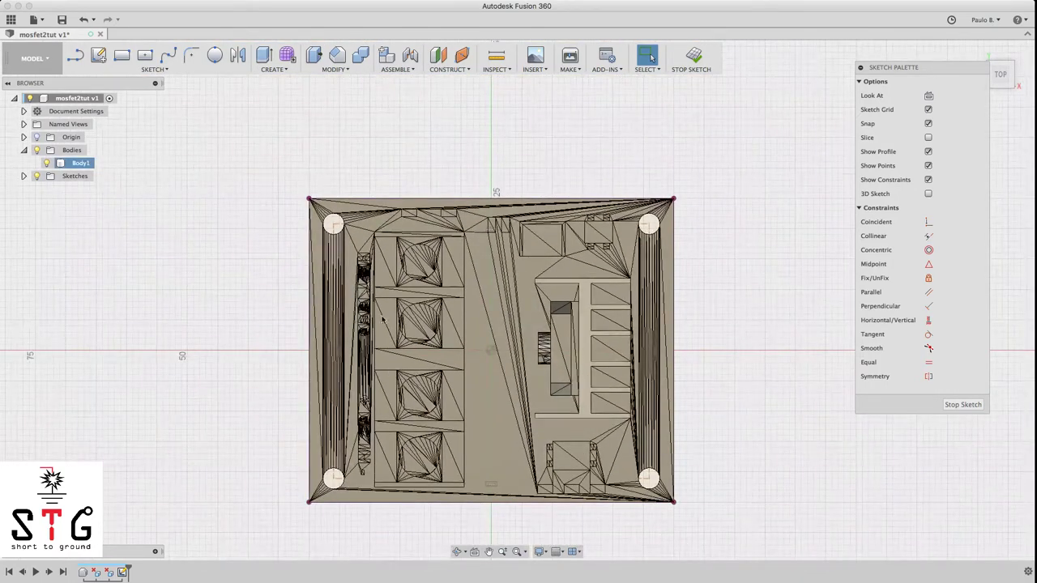
pyautogui.press('c')
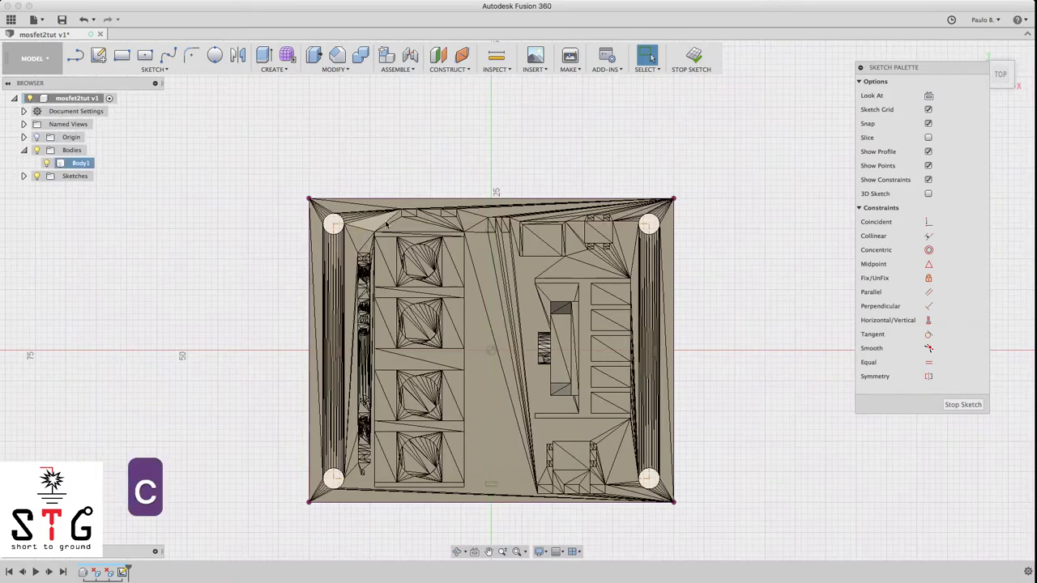
pyautogui.scroll(2, 334, 224)
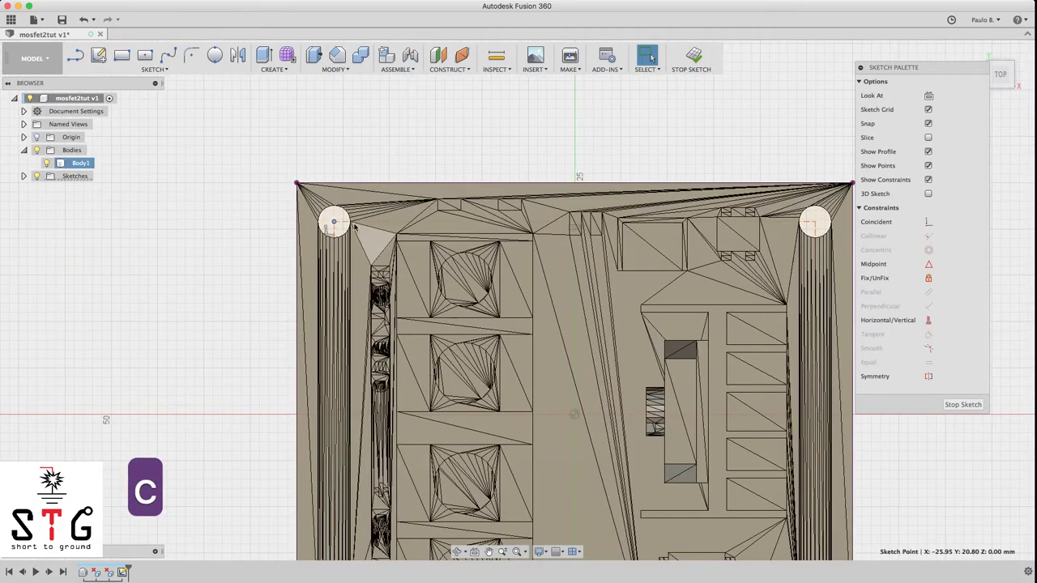
pyautogui.press('Escape')
pyautogui.press('c')
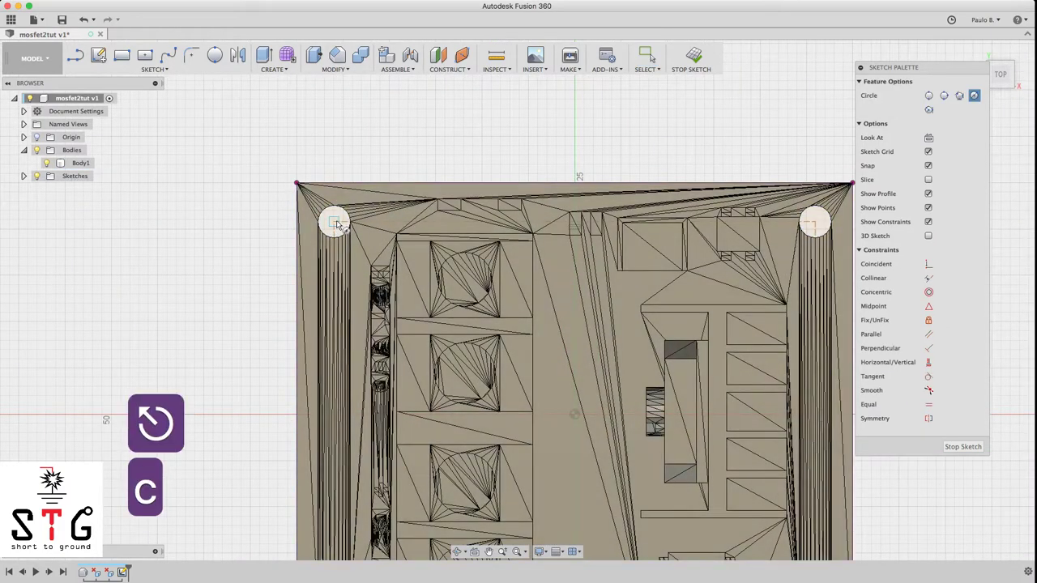
pyautogui.click(335, 224)
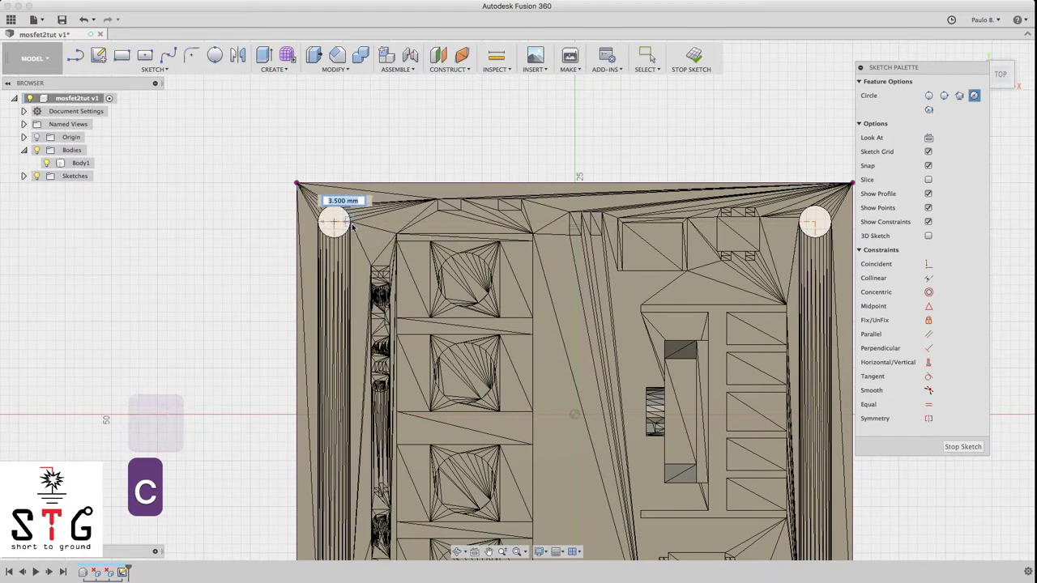
pyautogui.click(354, 227)
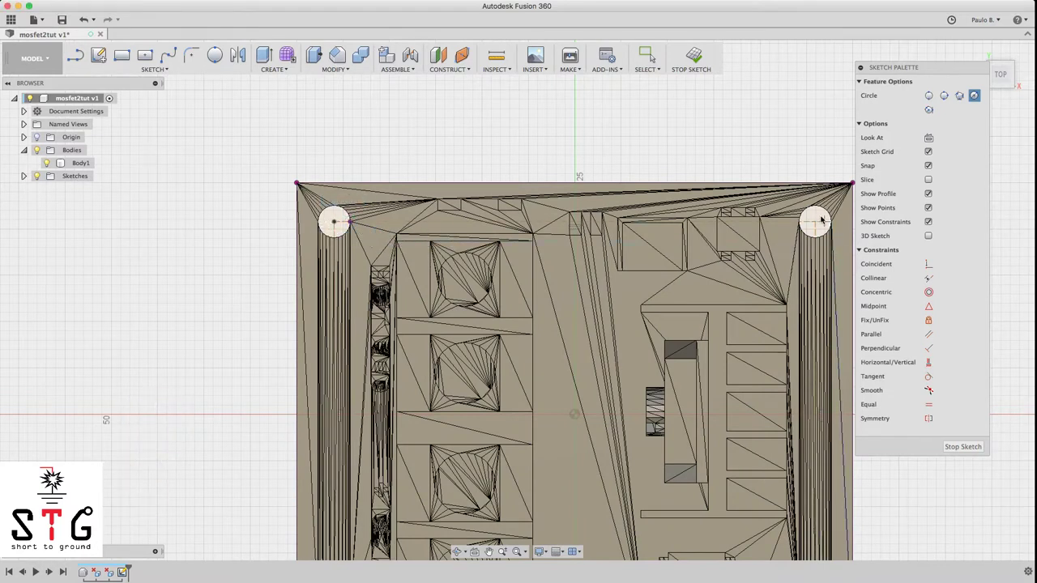
pyautogui.click(815, 223)
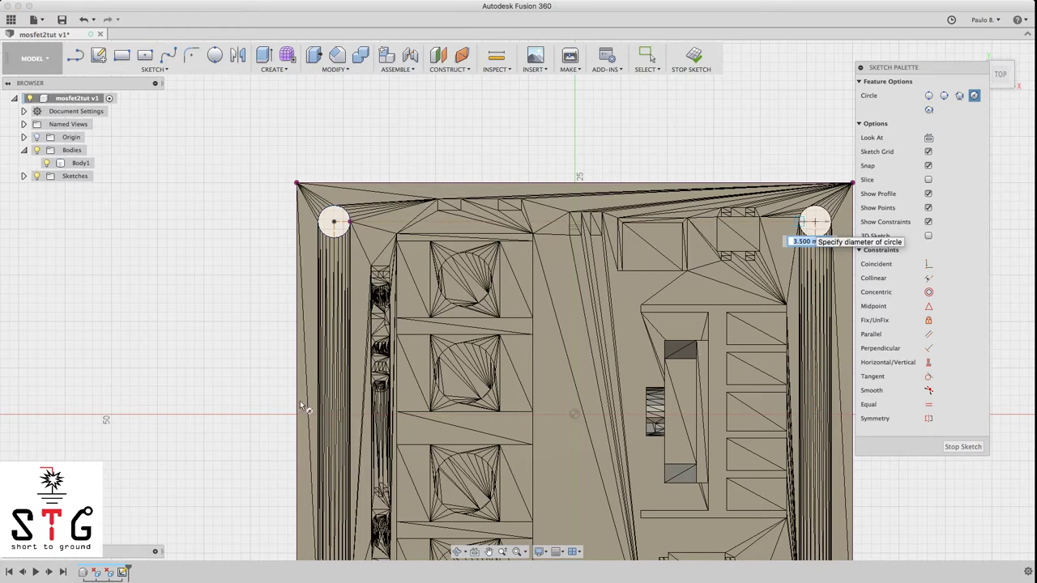
pyautogui.press('Return')
# Draw a 3.5 mm diameter circle on each of the two lower mounting holes, centred on the construction rectangle's corners
pyautogui.scroll(-5, 302, 406)
pyautogui.scroll(5, 323, 480)
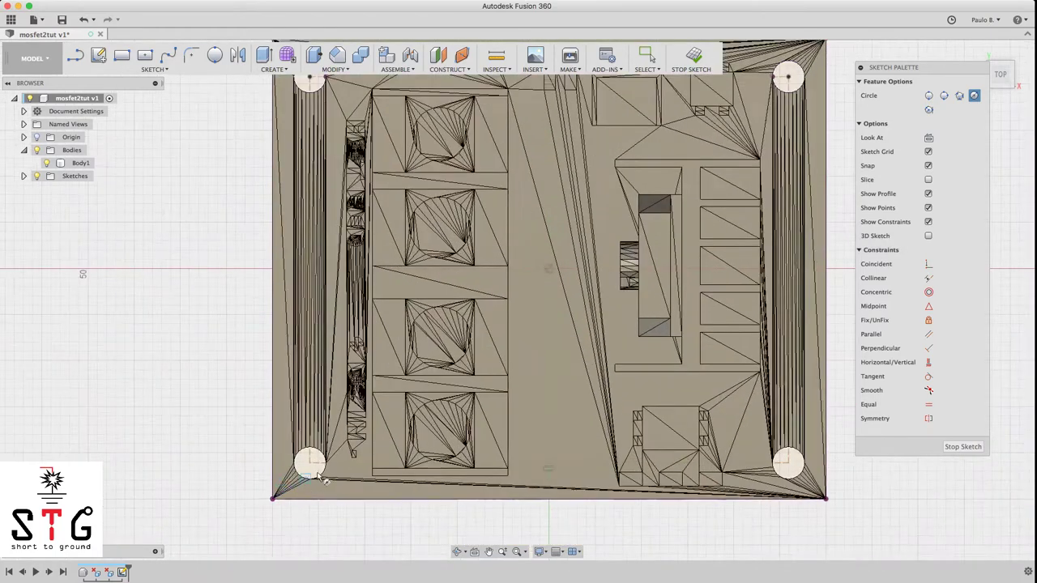
pyautogui.click(308, 463)
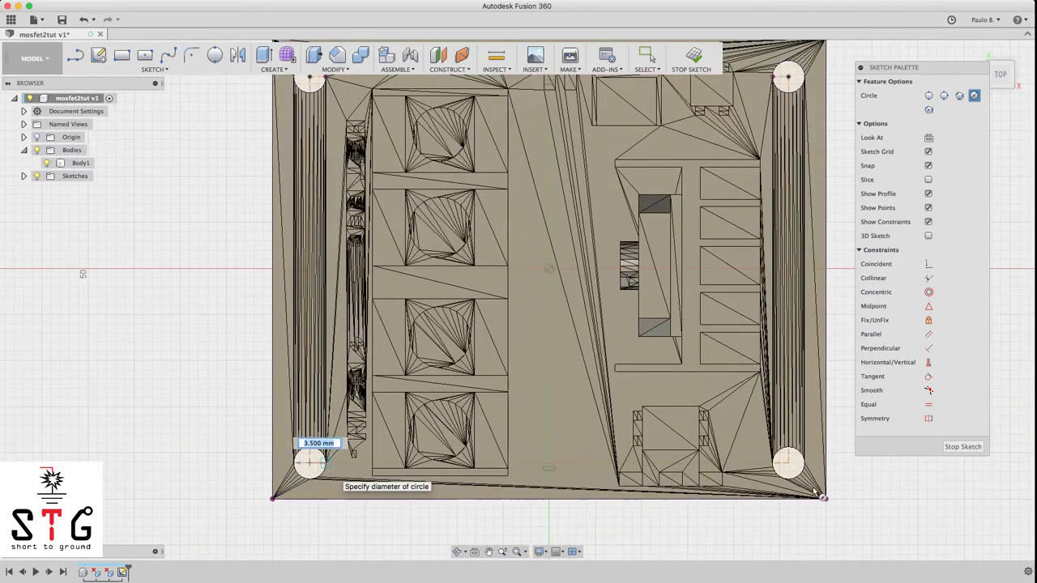
pyautogui.press('Return')
pyautogui.click(787, 464)
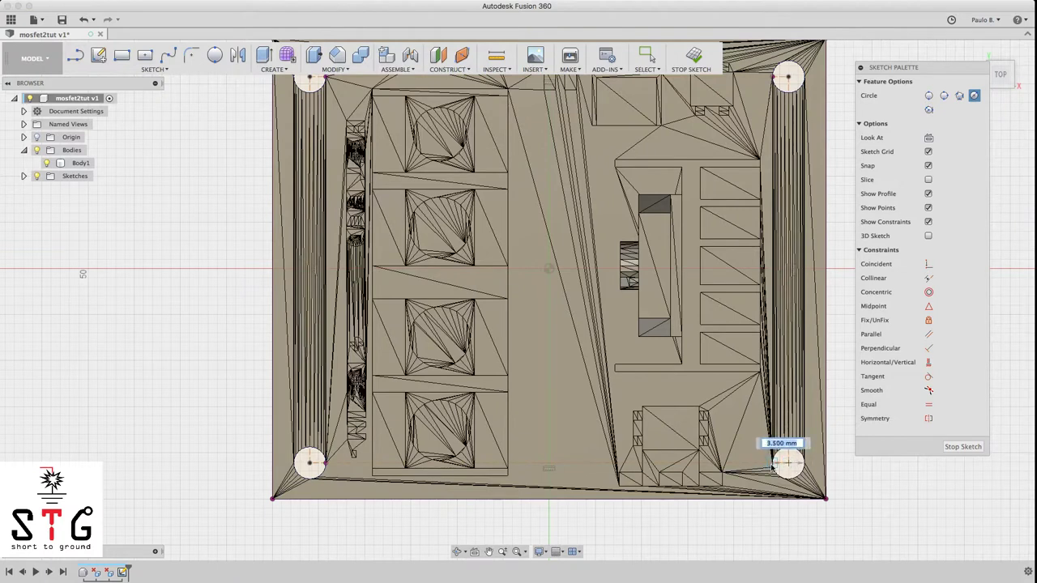
pyautogui.press('Return')
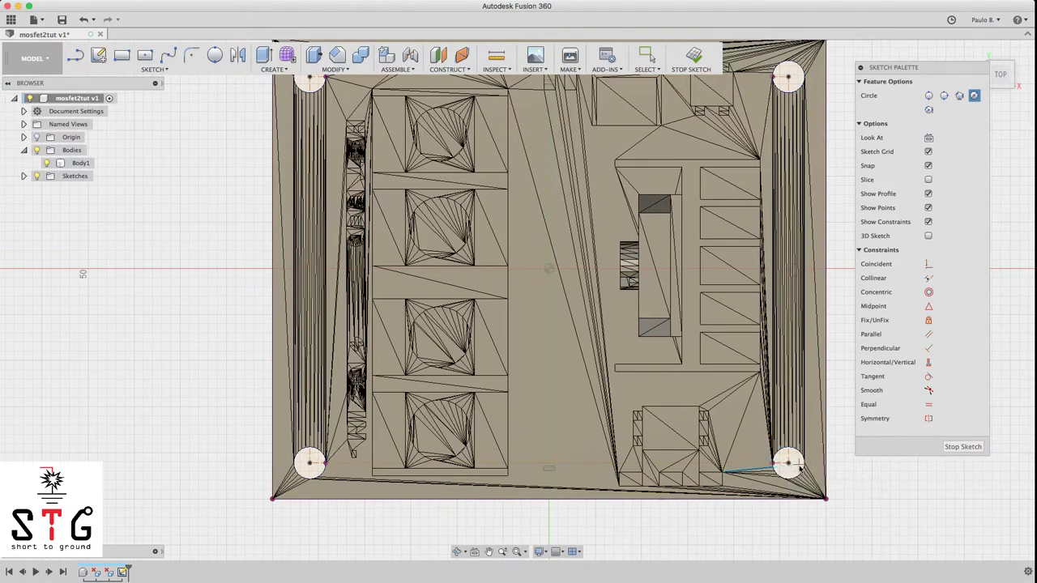
# Check the outline and hole circles with the board body temporarily hidden, and finish the sketch
pyautogui.click(46, 164)
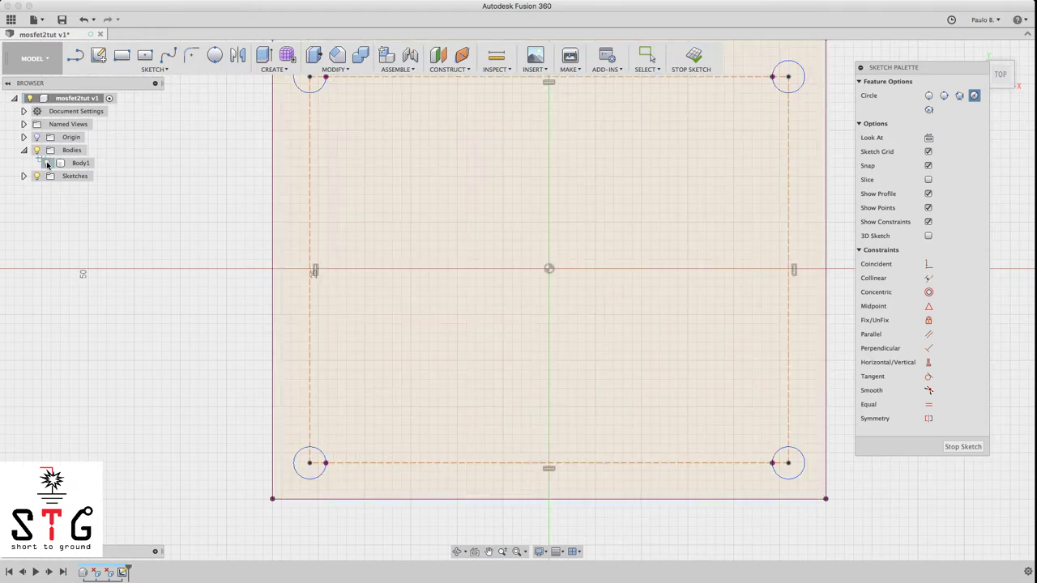
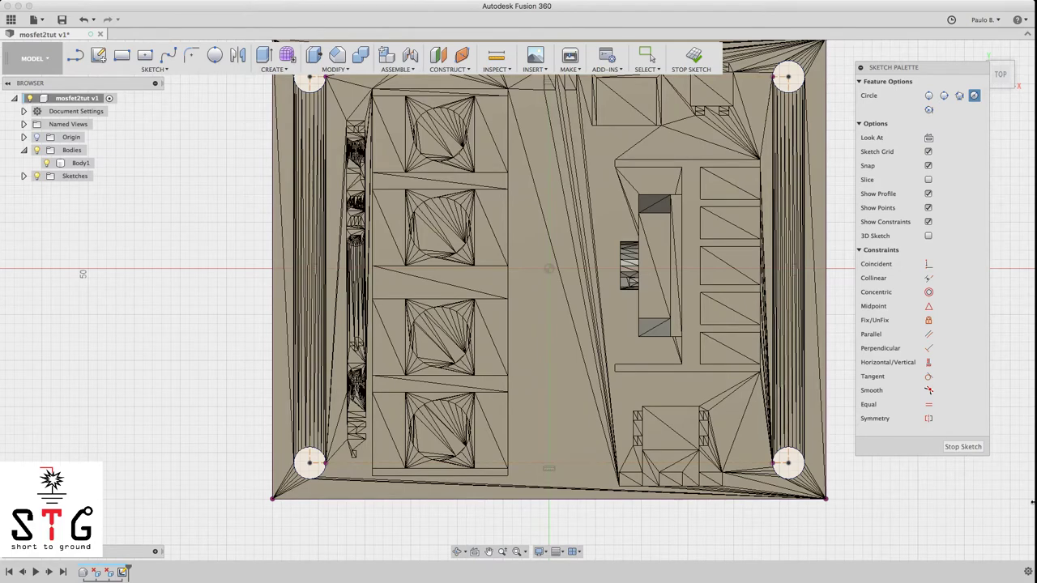
pyautogui.click(963, 447)
pyautogui.moveTo(994, 76); pyautogui.dragTo(1001, 113)
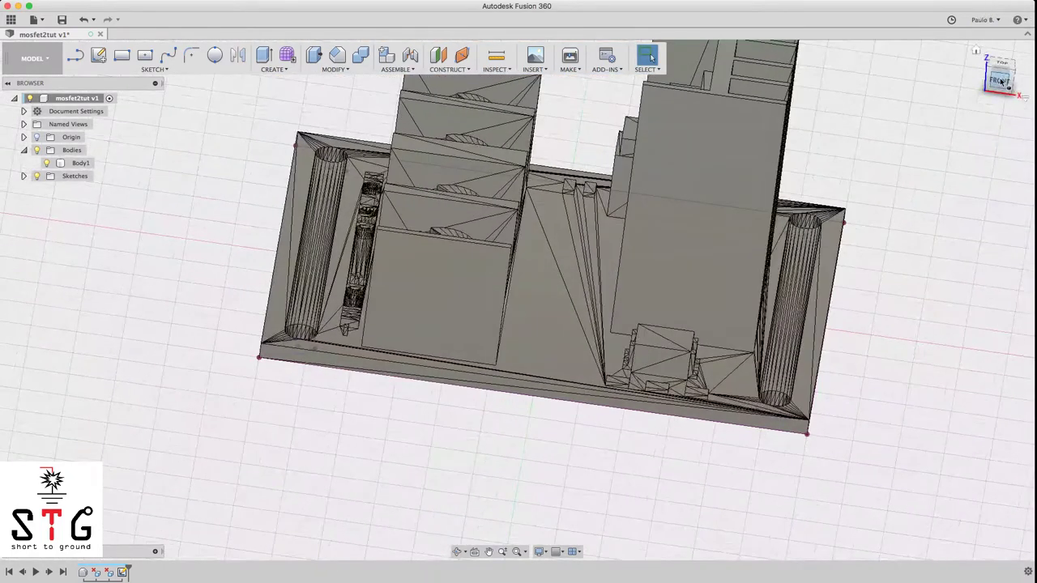
# Start a form and create a two-point, symmetric sculpted box on the front plane around the board, about 81 mm by 49 mm
pyautogui.click(1000, 81)
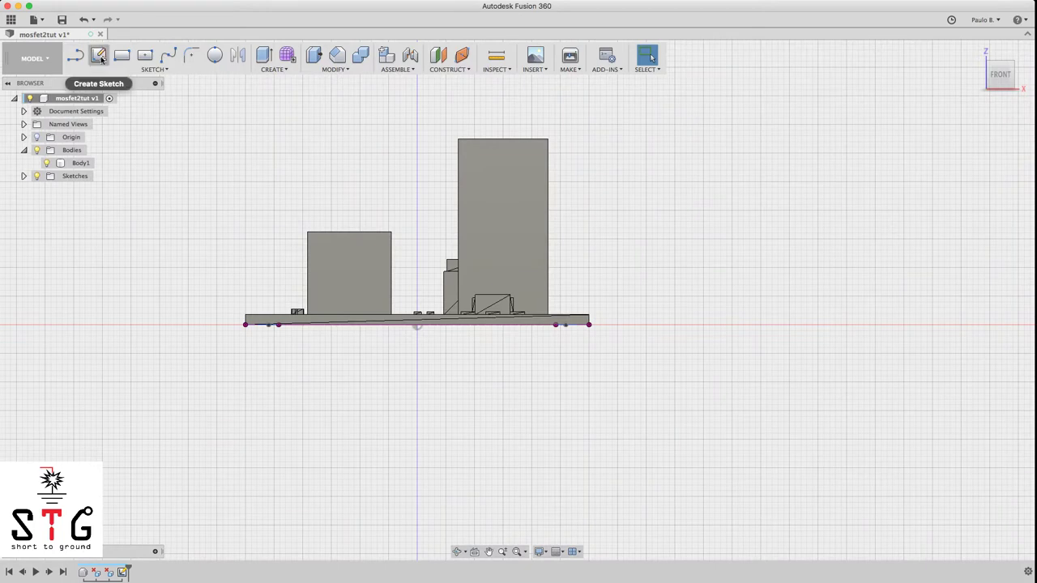
pyautogui.click(288, 56)
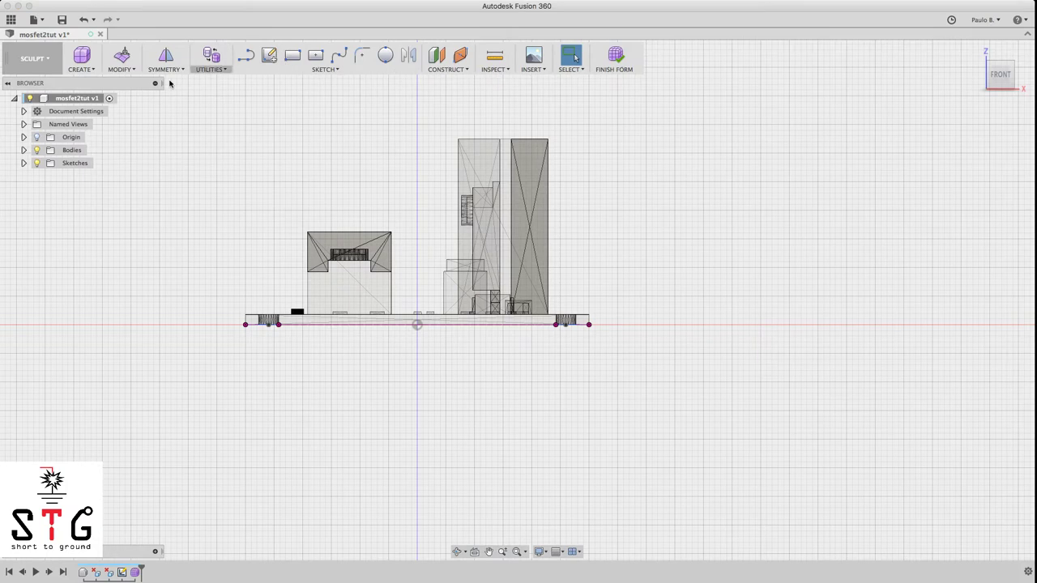
pyautogui.click(40, 60)
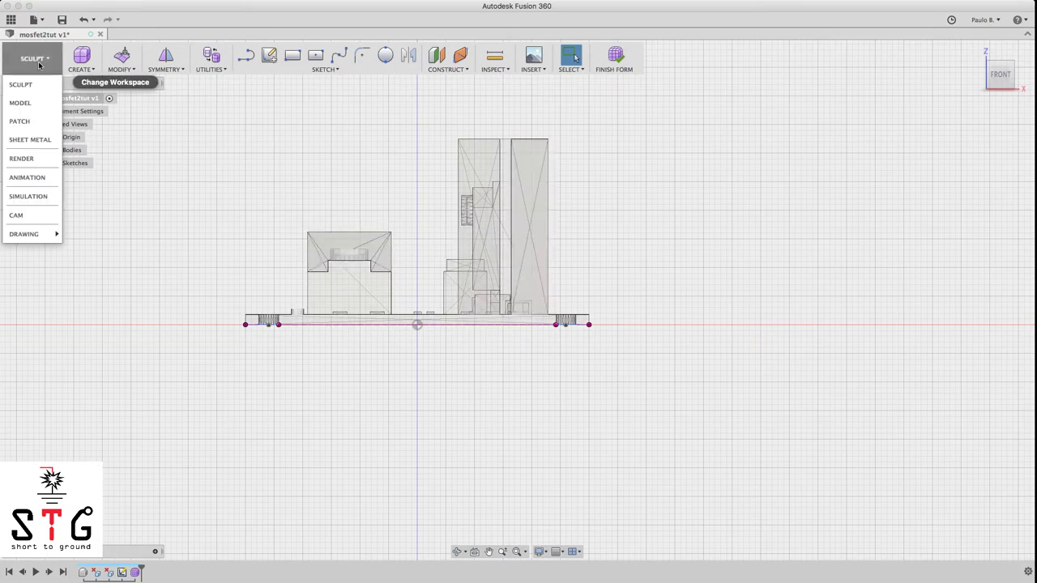
pyautogui.click(32, 50)
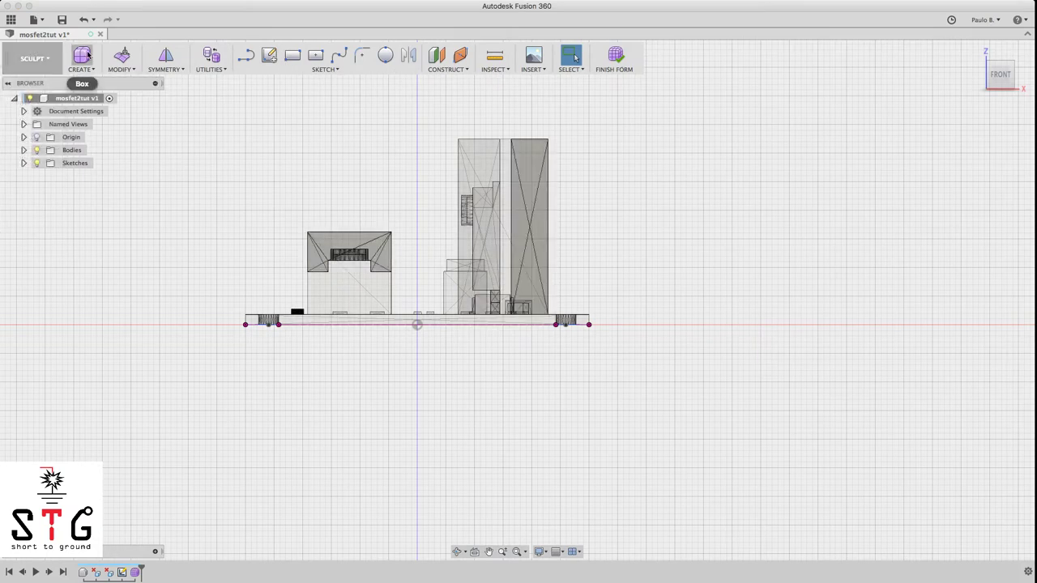
pyautogui.click(88, 54)
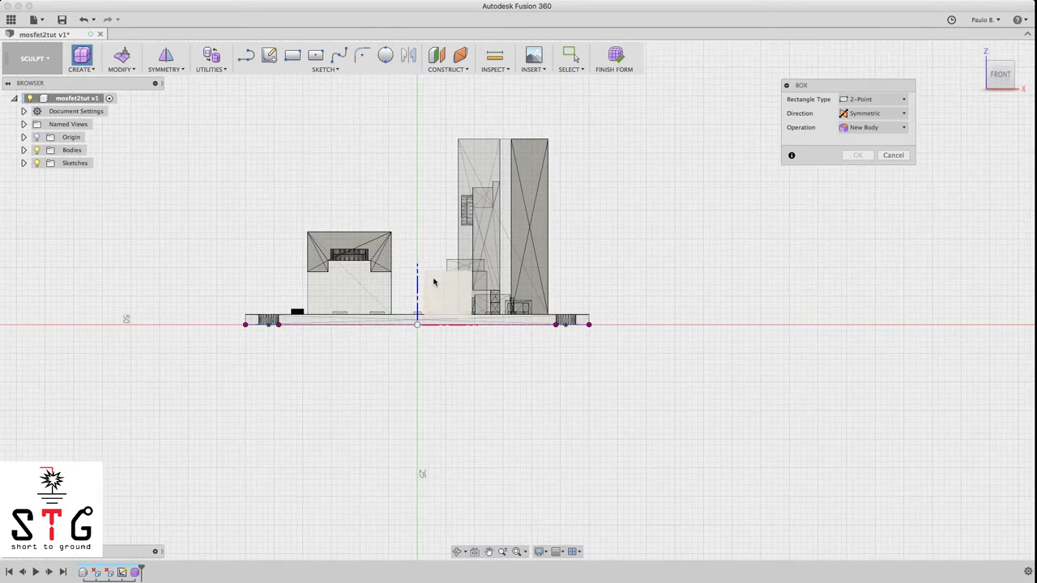
pyautogui.click(187, 366)
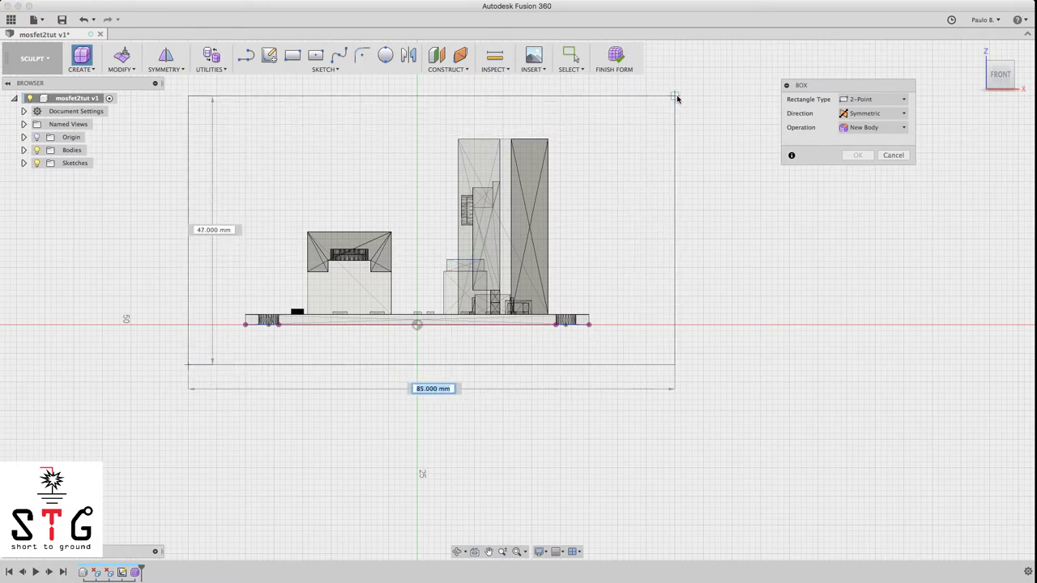
pyautogui.click(652, 87)
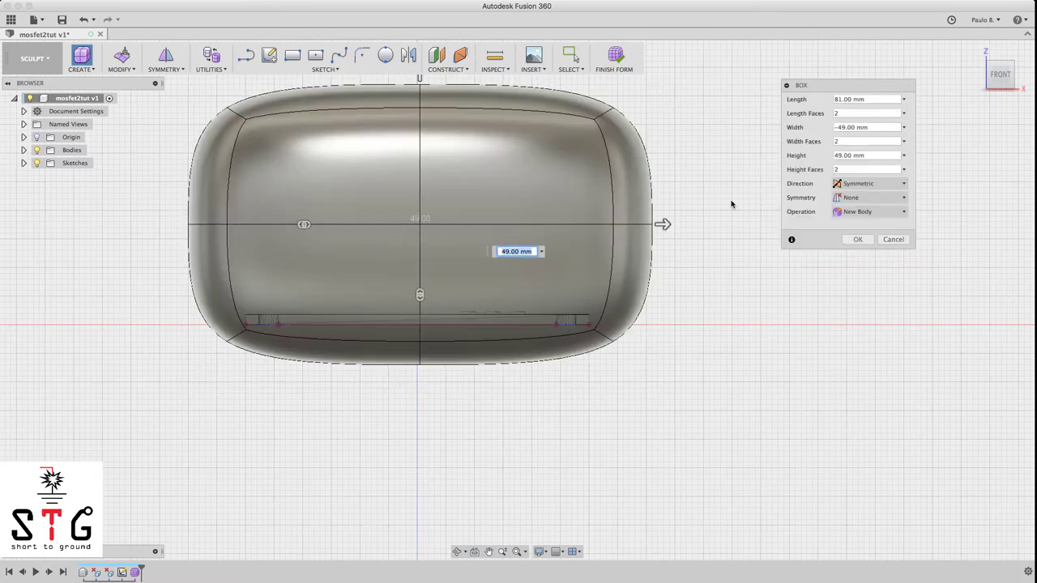
# Enlarge the sculpted box around the board to a height of 64 mm and a length of 84 mm
pyautogui.click(1006, 76)
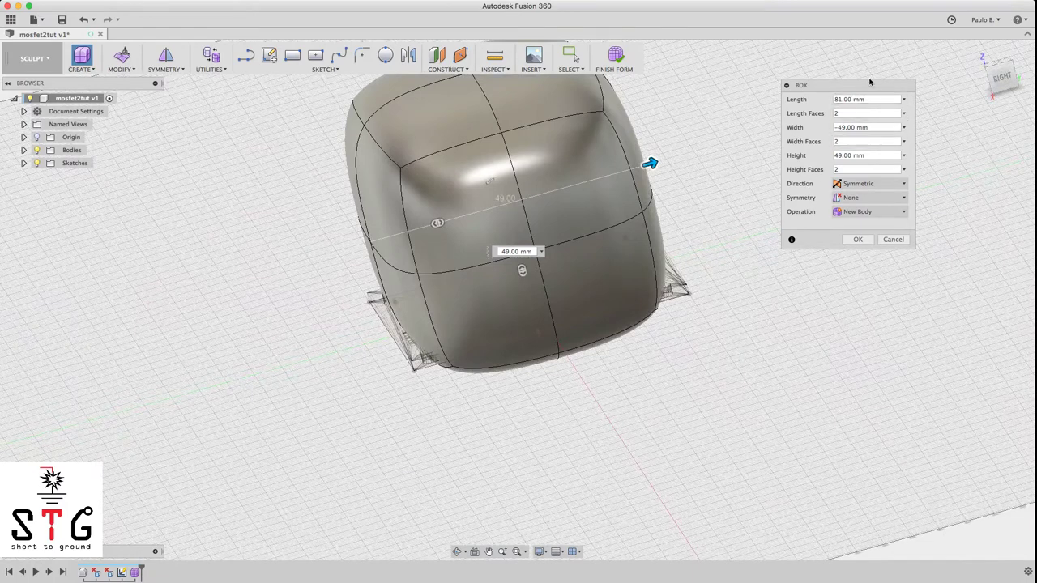
pyautogui.moveTo(653, 163); pyautogui.dragTo(690, 153)
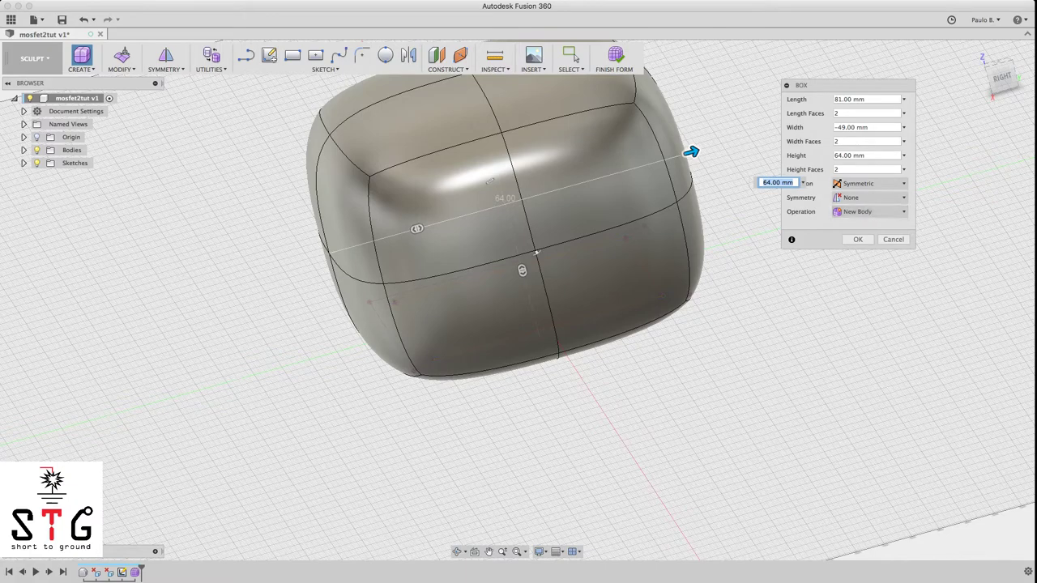
pyautogui.moveTo(1001, 79); pyautogui.dragTo(1010, 71)
pyautogui.keyDown('shift'); pyautogui.moveTo(516, 298); pyautogui.dragTo(514, 292, button='middle'); pyautogui.keyUp('shift')
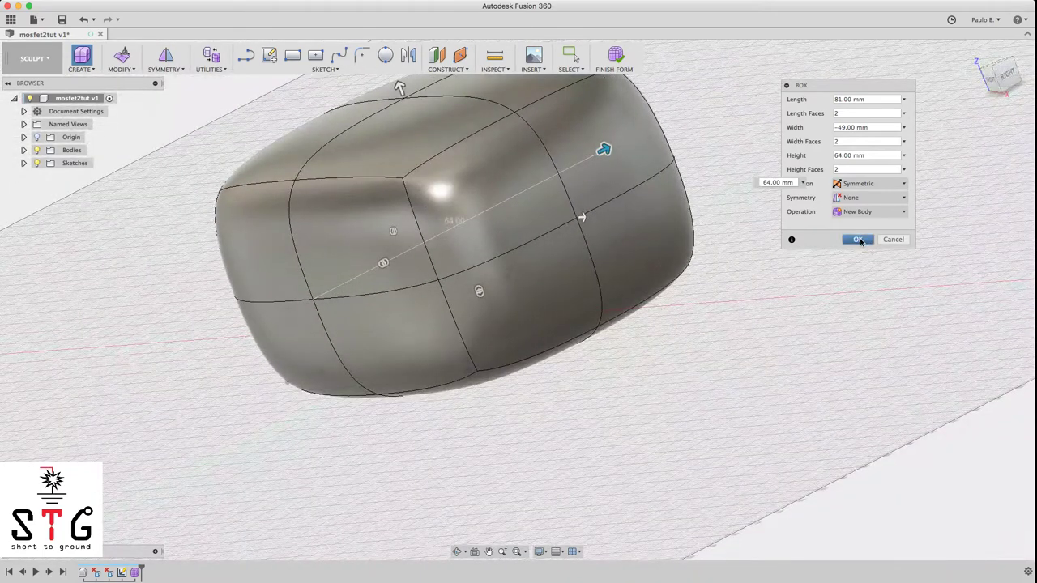
pyautogui.click(1002, 79)
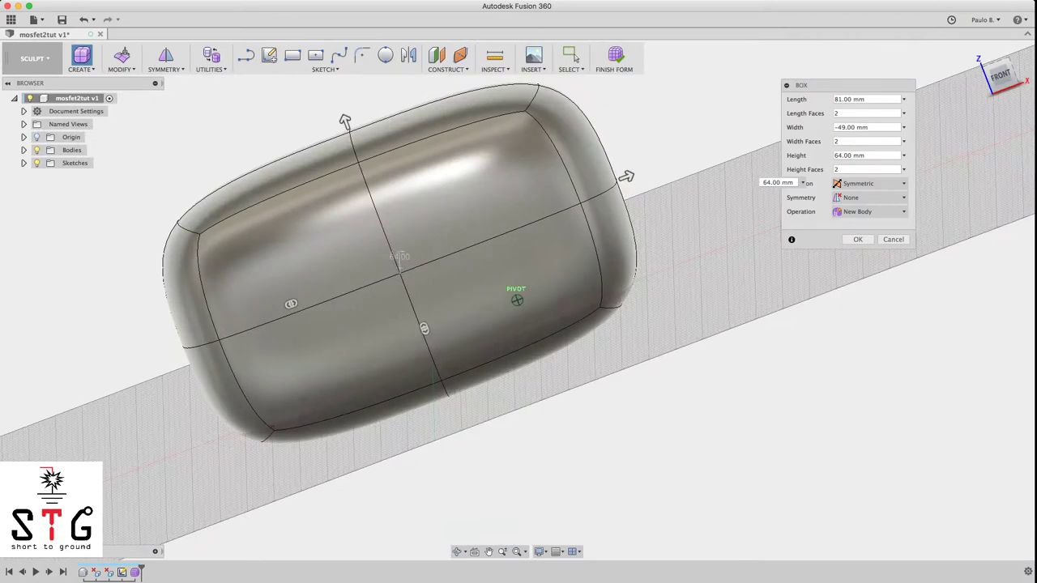
pyautogui.keyDown('shift'); pyautogui.moveTo(516, 300); pyautogui.dragTo(501, 318, button='middle'); pyautogui.keyUp('shift')
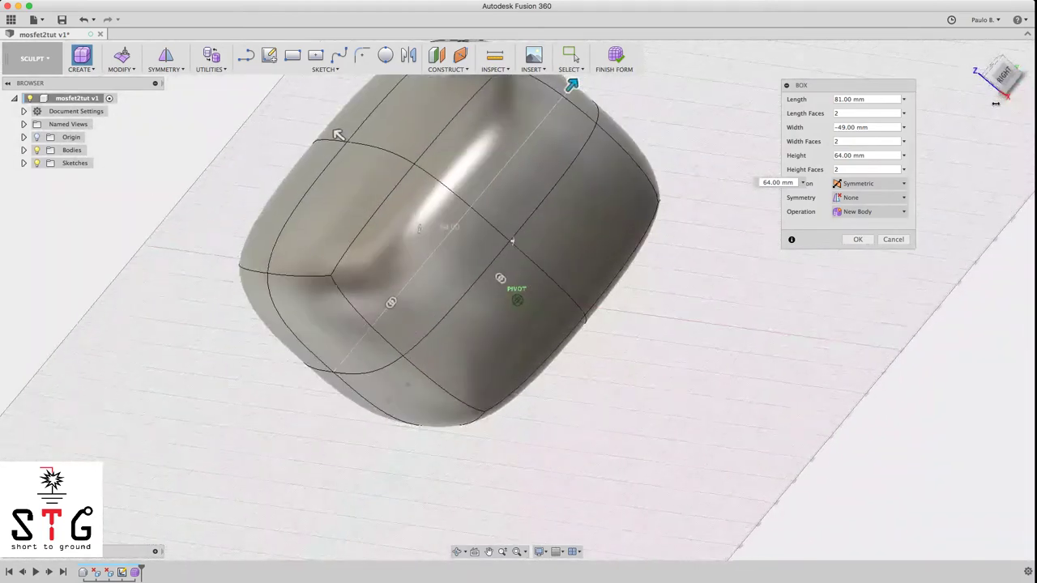
pyautogui.moveTo(1003, 77); pyautogui.dragTo(1019, 70)
pyautogui.moveTo(610, 162); pyautogui.dragTo(634, 160)
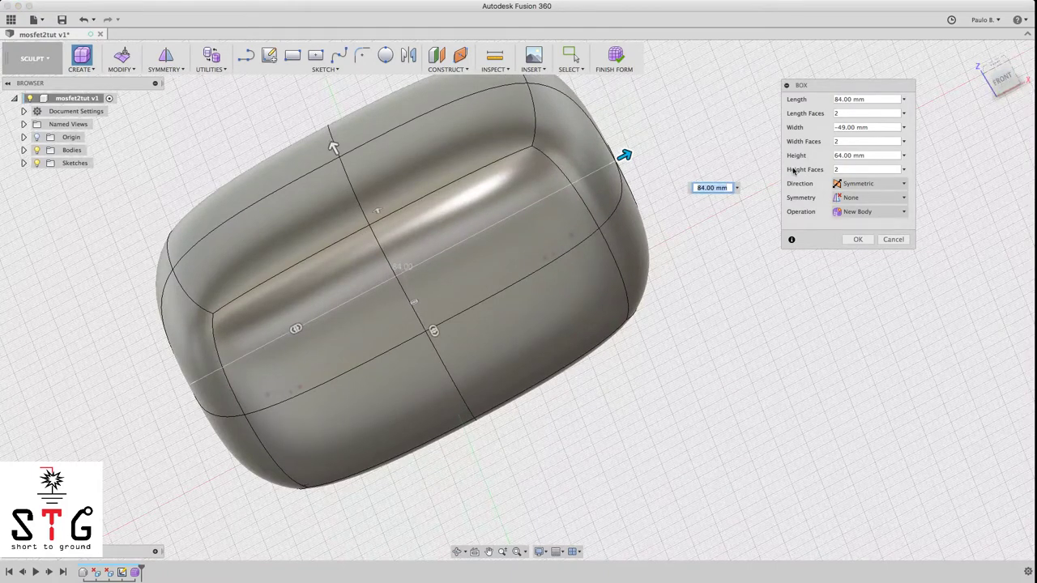
# Reduce the sculpted box's width to -47 mm, accept the box and view it from the front
pyautogui.keyDown('shift'); pyautogui.moveTo(517, 299); pyautogui.dragTo(482, 303, button='middle'); pyautogui.keyUp('shift')
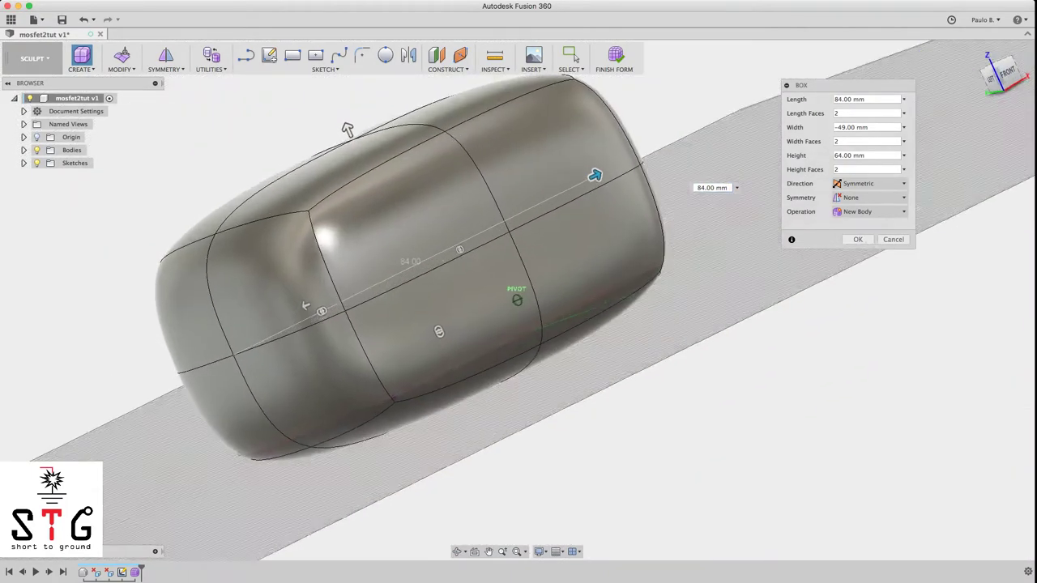
pyautogui.keyDown('shift'); pyautogui.moveTo(360, 306); pyautogui.dragTo(360, 312, button='middle'); pyautogui.keyUp('shift')
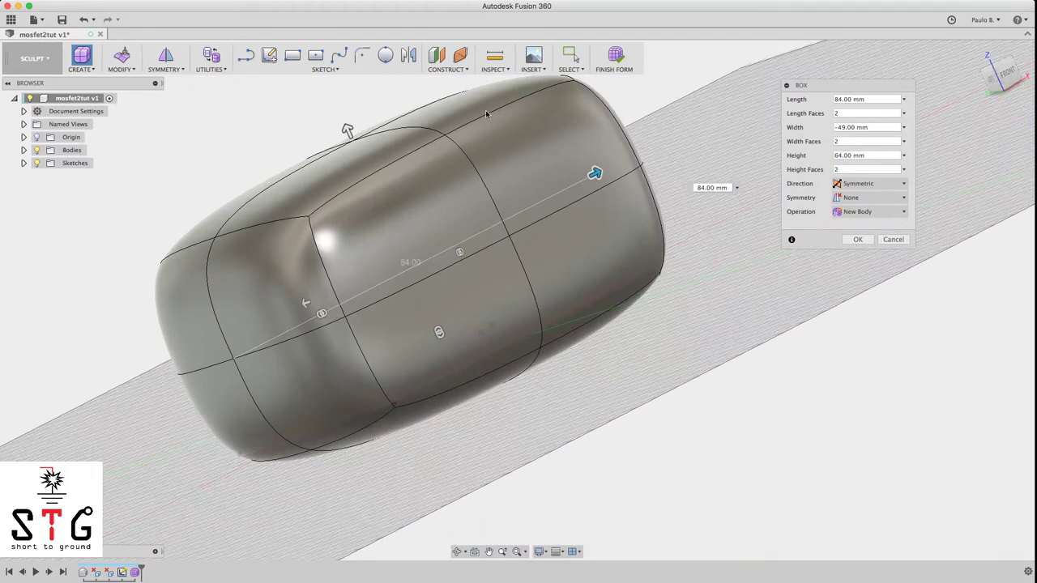
pyautogui.moveTo(346, 127)
pyautogui.mouseDown()
pyautogui.moveTo(401, 253)
pyautogui.moveTo(394, 131)
pyautogui.moveTo(351, 141)
pyautogui.mouseUp()
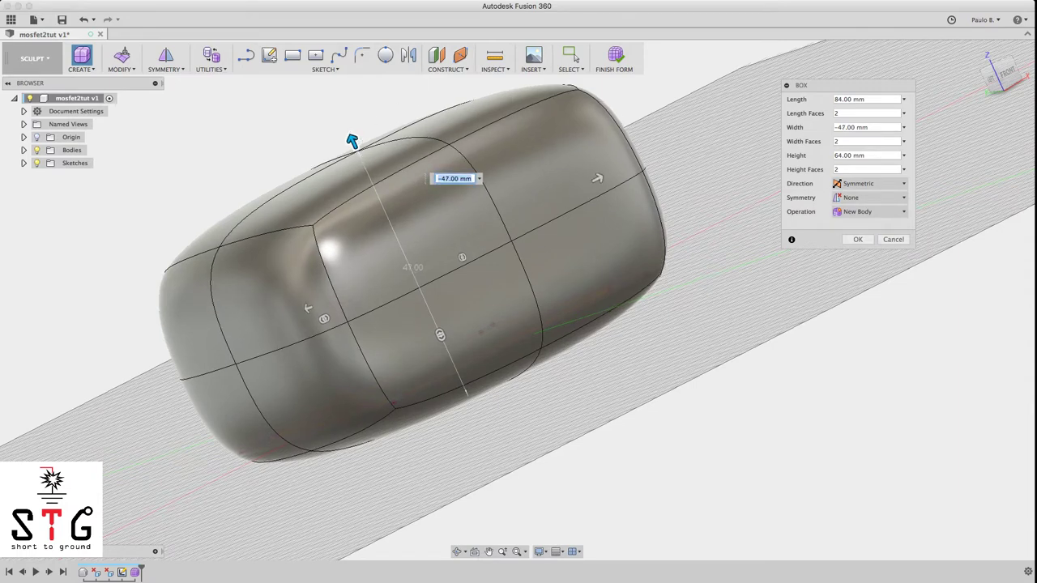
pyautogui.click(857, 240)
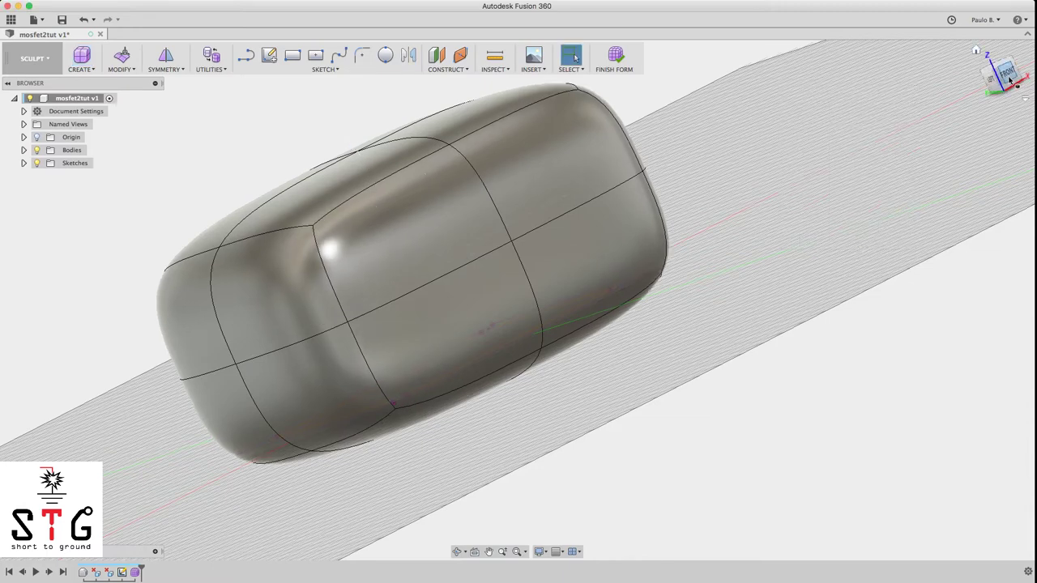
pyautogui.click(1008, 75)
# Switch to the Model workspace, highlight the board body inside the box, and undo back to editing the form
pyautogui.click(24, 150)
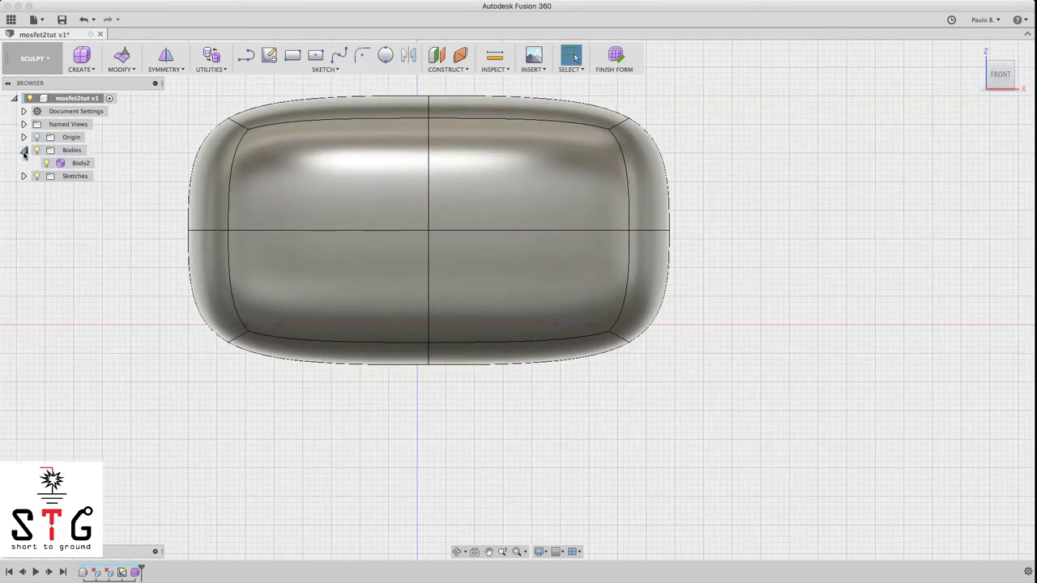
pyautogui.click(24, 177)
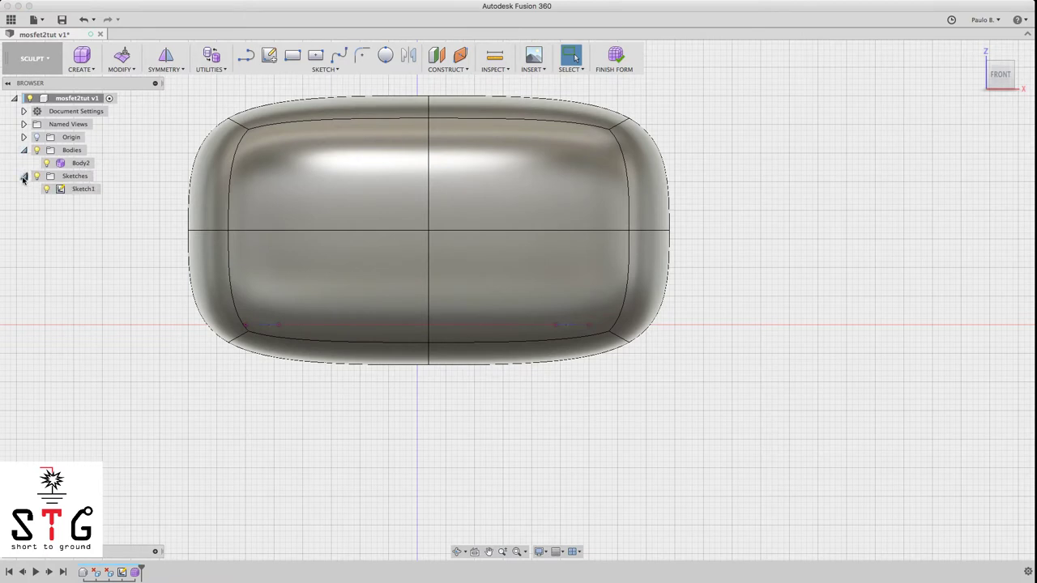
pyautogui.click(24, 177)
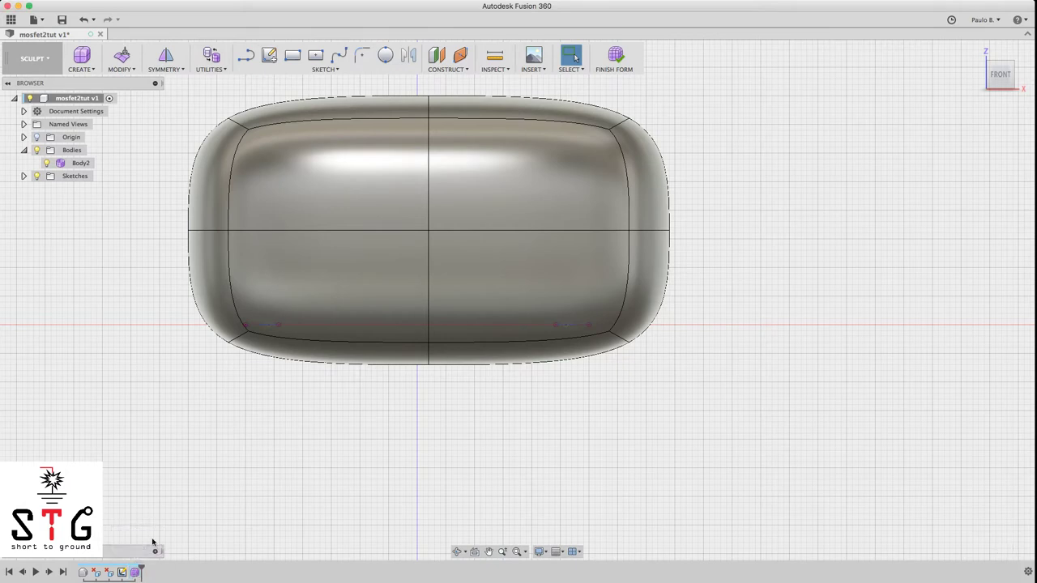
pyautogui.click(34, 58)
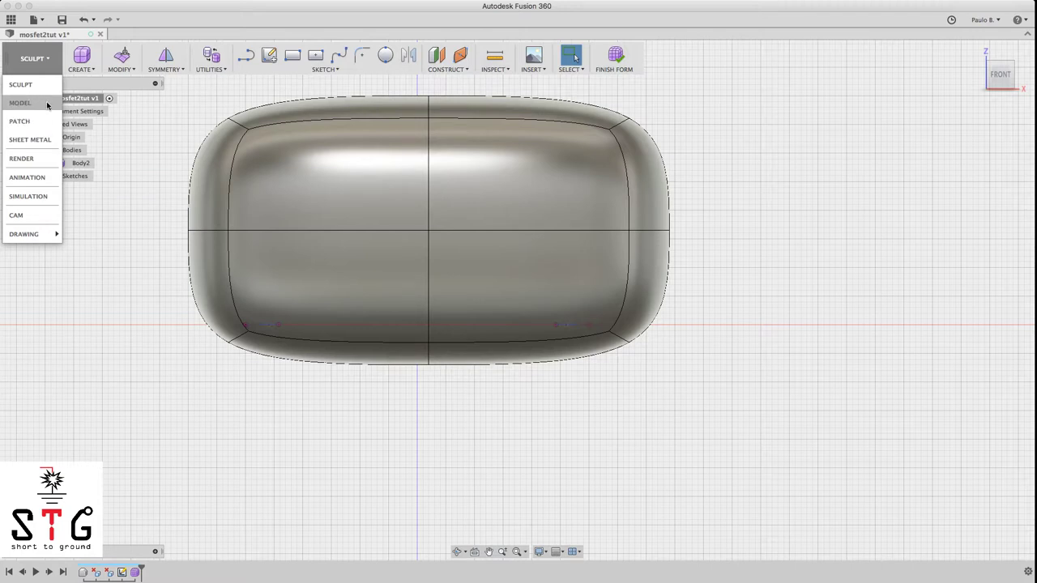
pyautogui.click(20, 103)
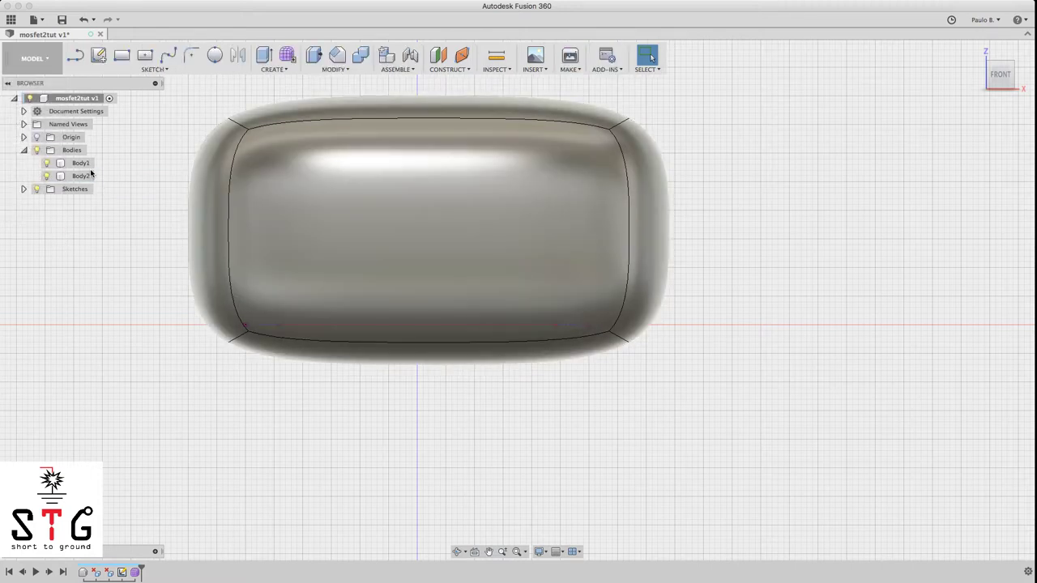
pyautogui.click(74, 163)
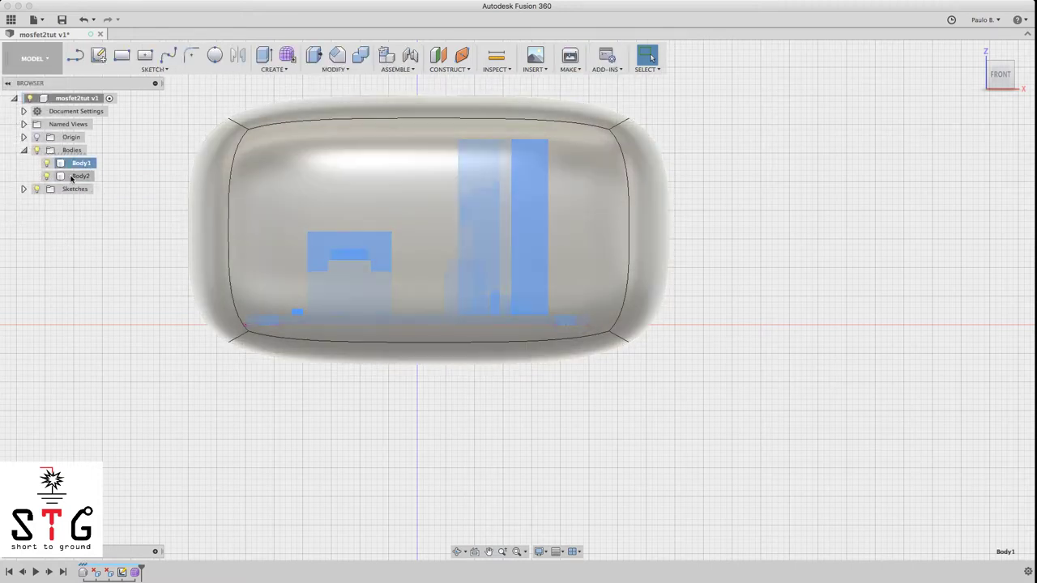
pyautogui.click(31, 59)
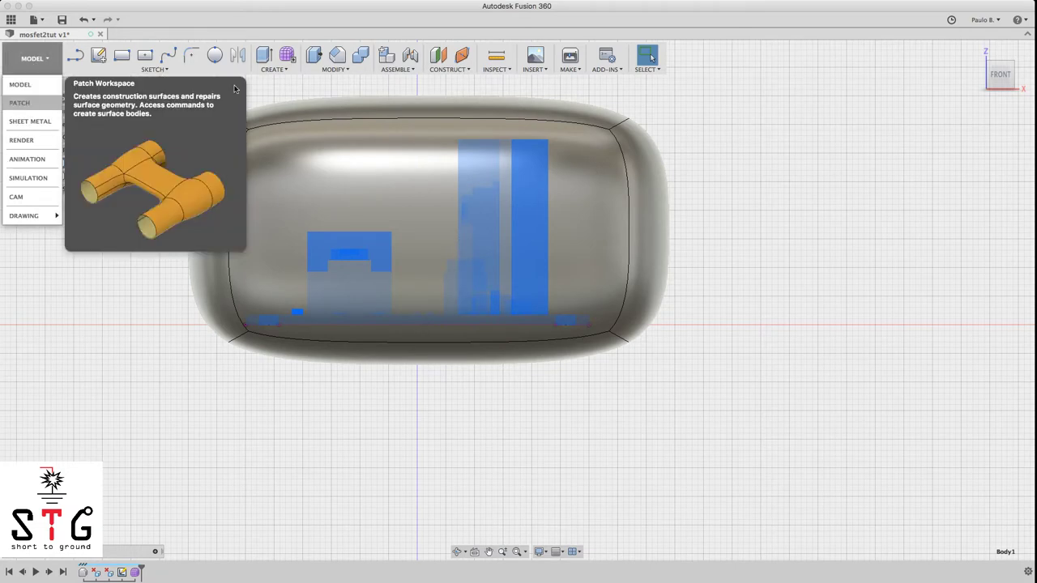
pyautogui.click(783, 272)
pyautogui.press('super+z')
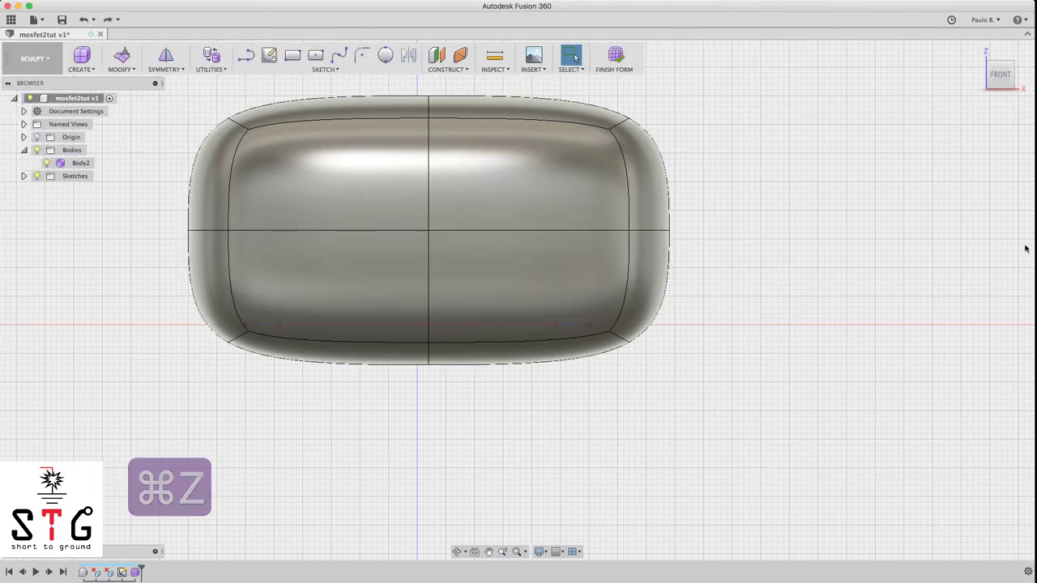
# Lower the opacity of the sculpted box body and check how the board fits inside it from the front and at an angle
pyautogui.moveTo(982, 92); pyautogui.dragTo(659, 297)
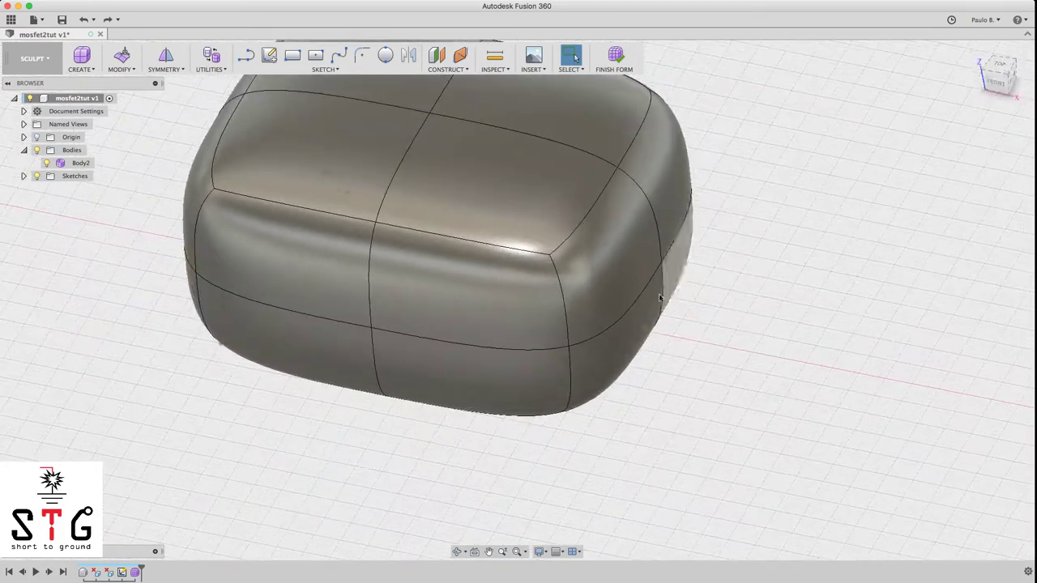
pyautogui.rightClick(72, 165)
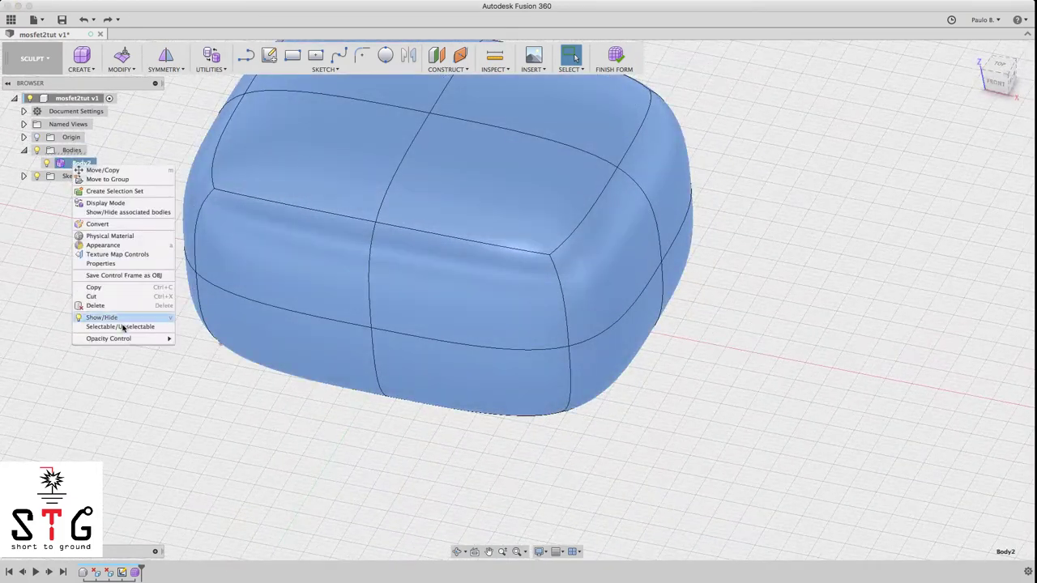
pyautogui.moveTo(136, 340)
pyautogui.click(194, 387)
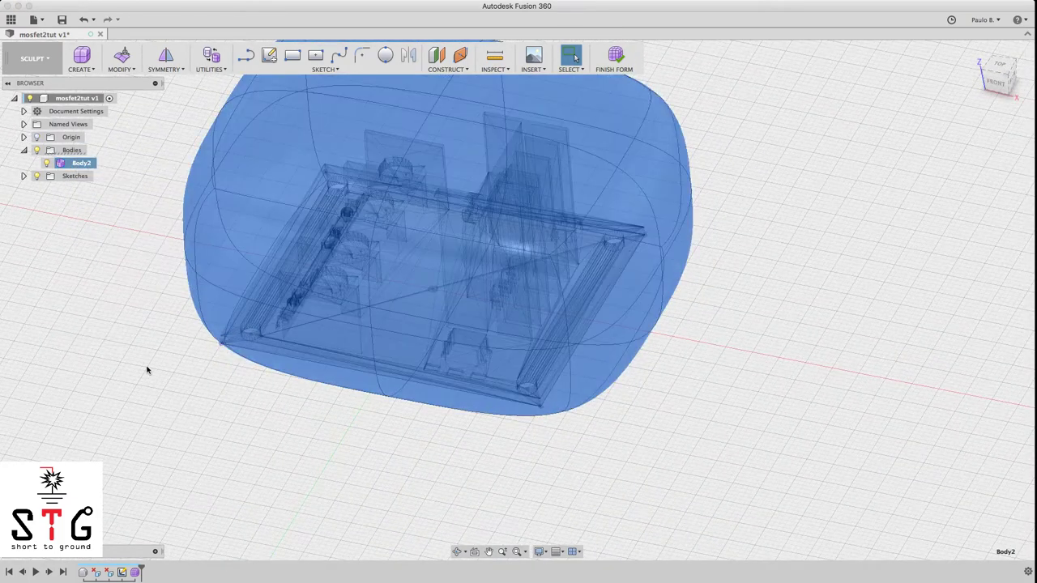
pyautogui.moveTo(1024, 95); pyautogui.dragTo(984, 93)
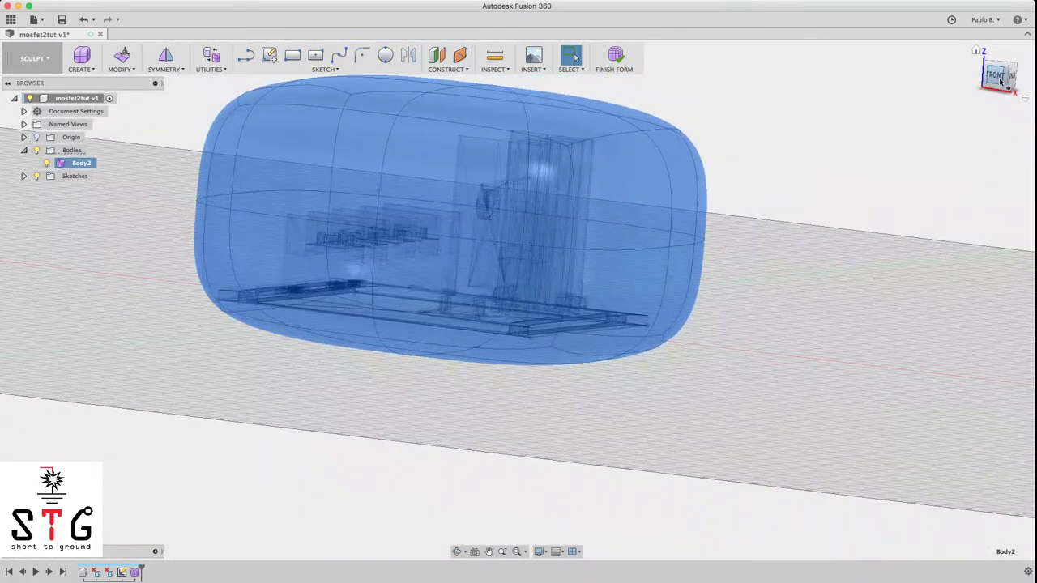
pyautogui.click(1000, 79)
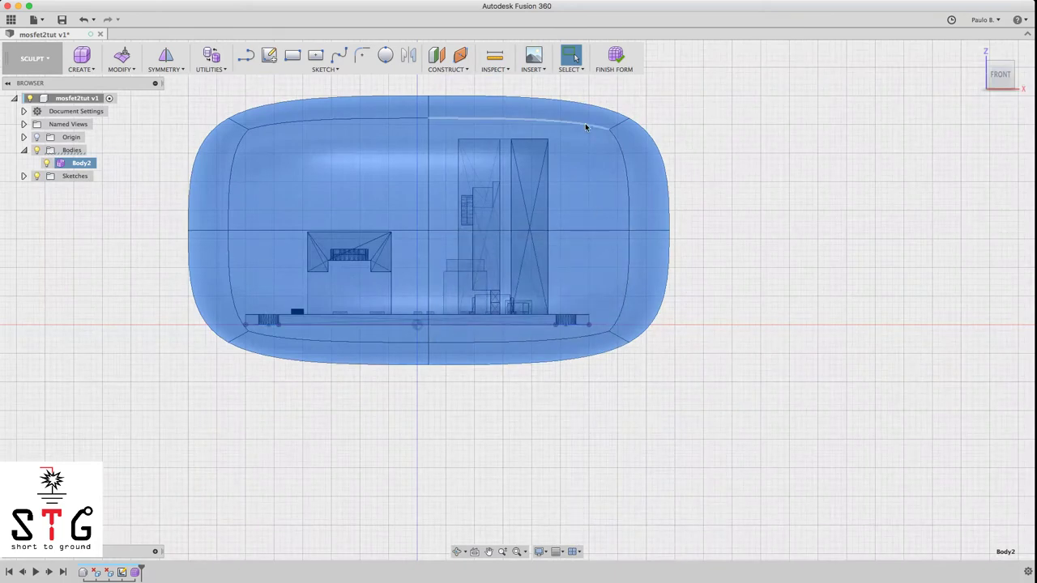
pyautogui.moveTo(1001, 74); pyautogui.dragTo(264, 169)
pyautogui.click(121, 174)
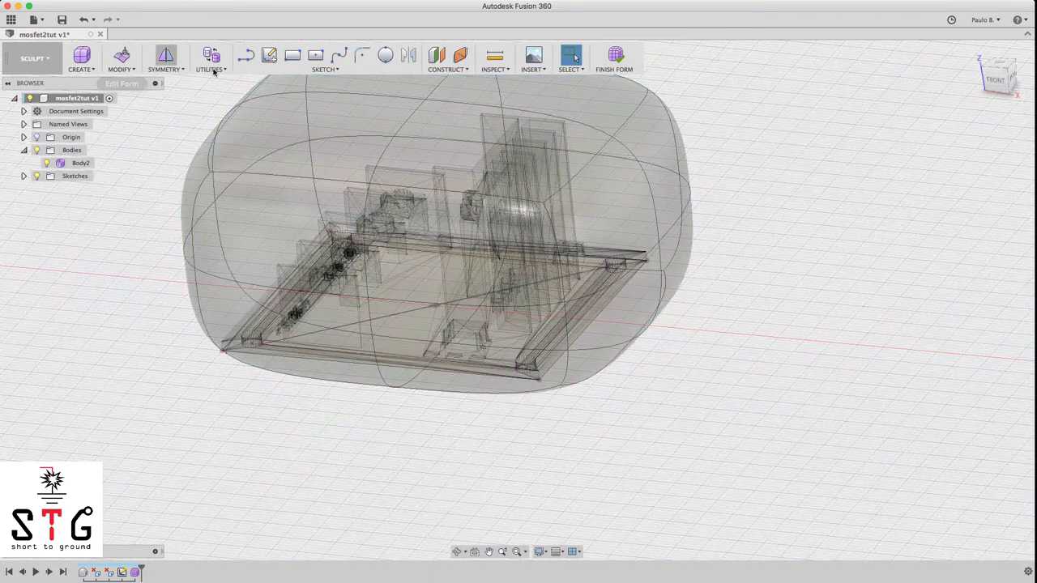
pyautogui.click(167, 70)
pyautogui.click(166, 55)
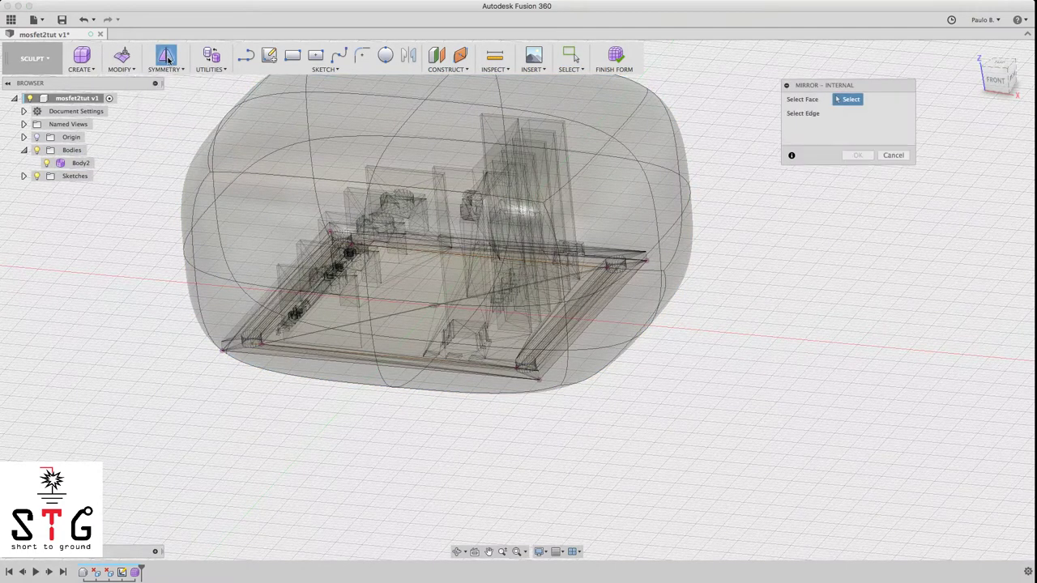
pyautogui.click(892, 155)
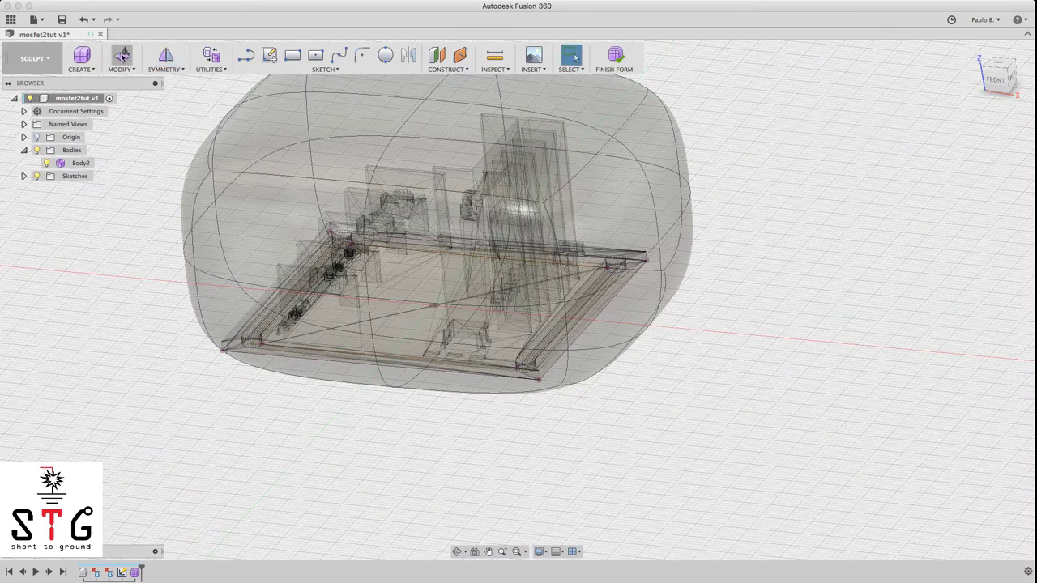
# Apply internal mirror symmetry to the sculpted body using two adjacent top faces on opposite sides of the lengthwise centerline
pyautogui.click(166, 55)
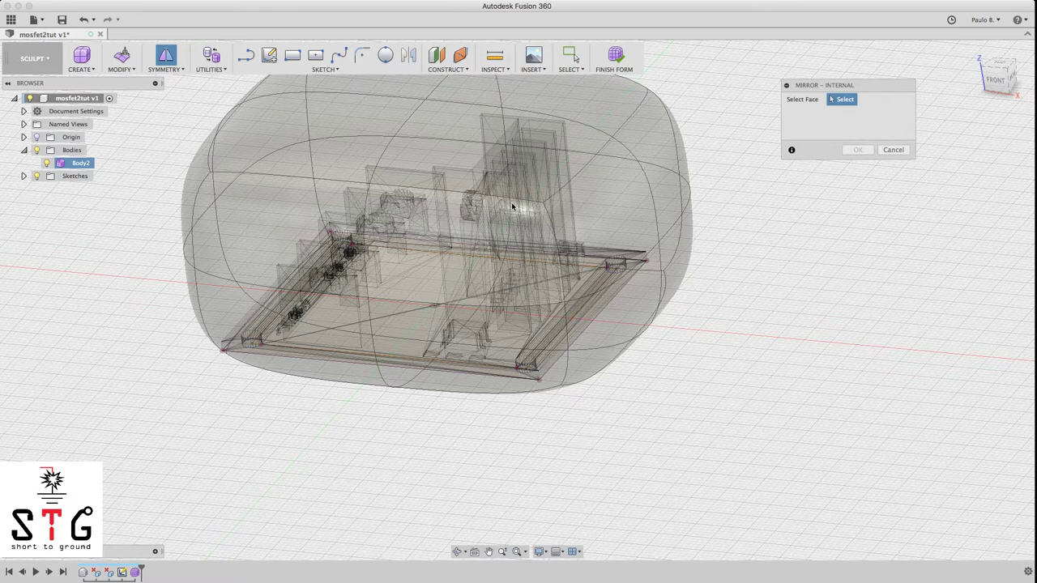
pyautogui.click(559, 115)
pyautogui.click(568, 109)
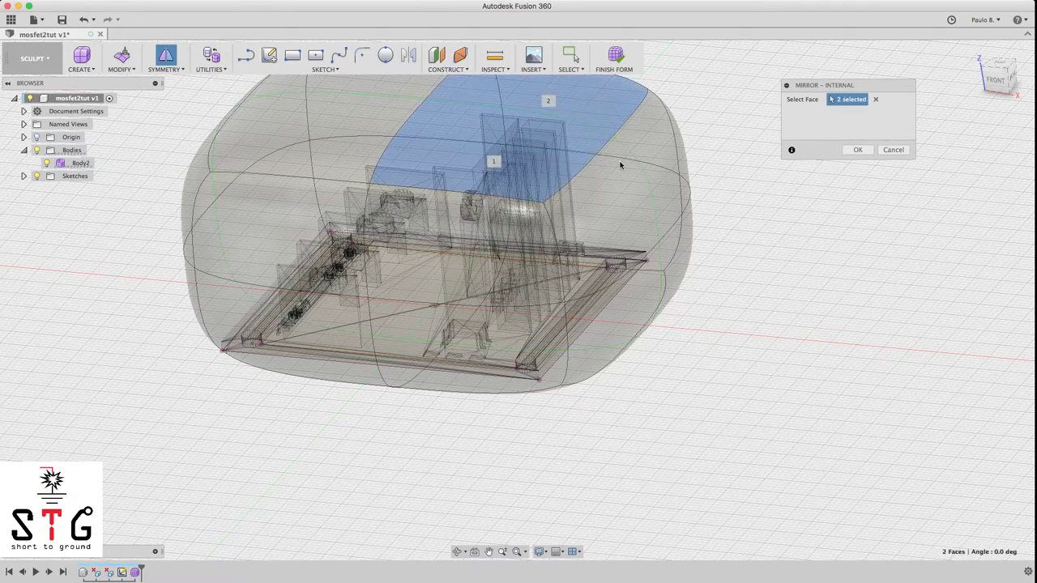
pyautogui.click(855, 150)
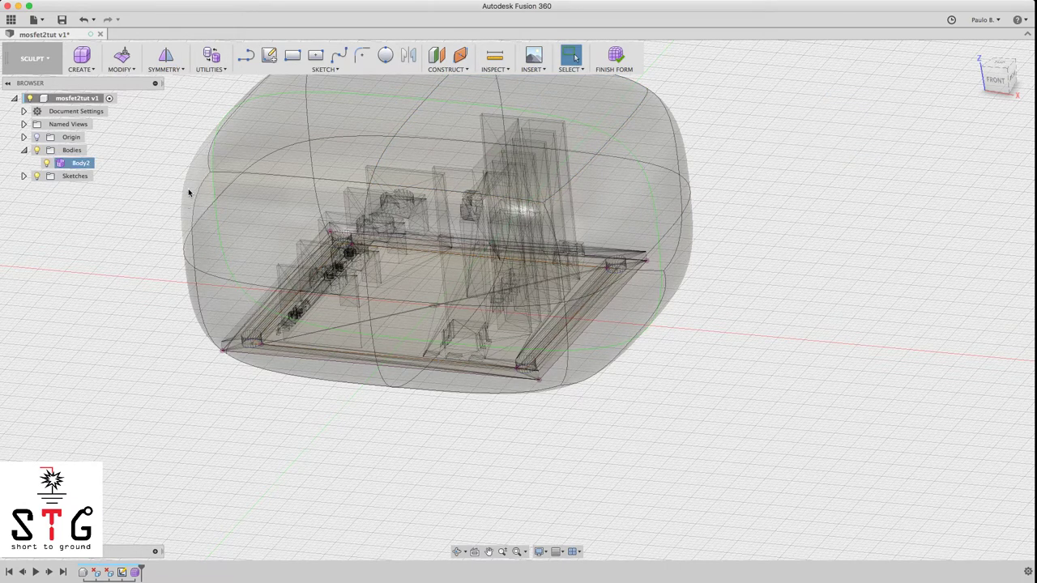
# Edit the form with the face filter, rotating the upper front face at the heatsink half 20 degrees about one axis and -20 degrees about another
pyautogui.scroll(-3, 805, 259)
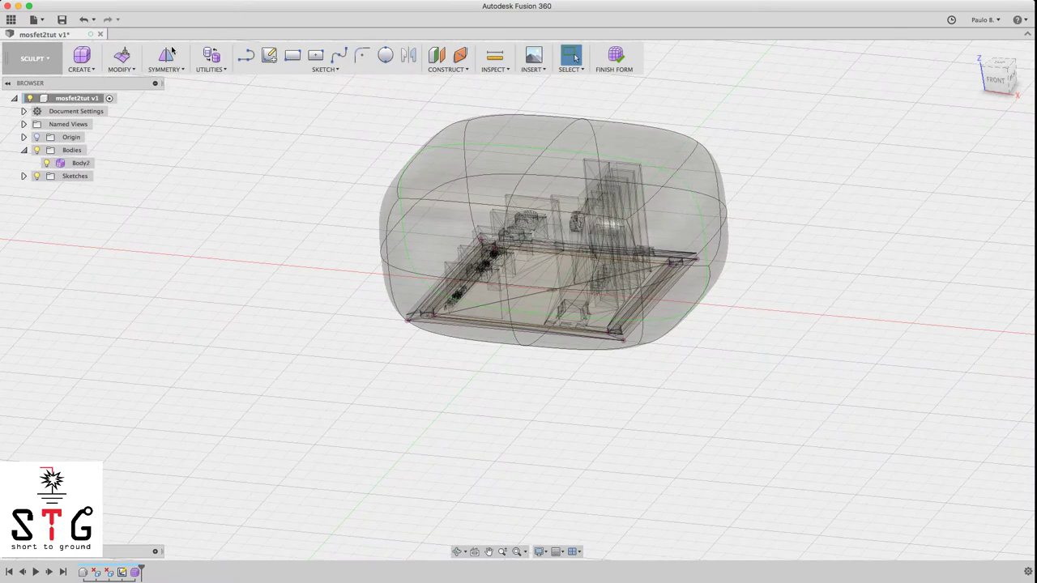
pyautogui.click(127, 59)
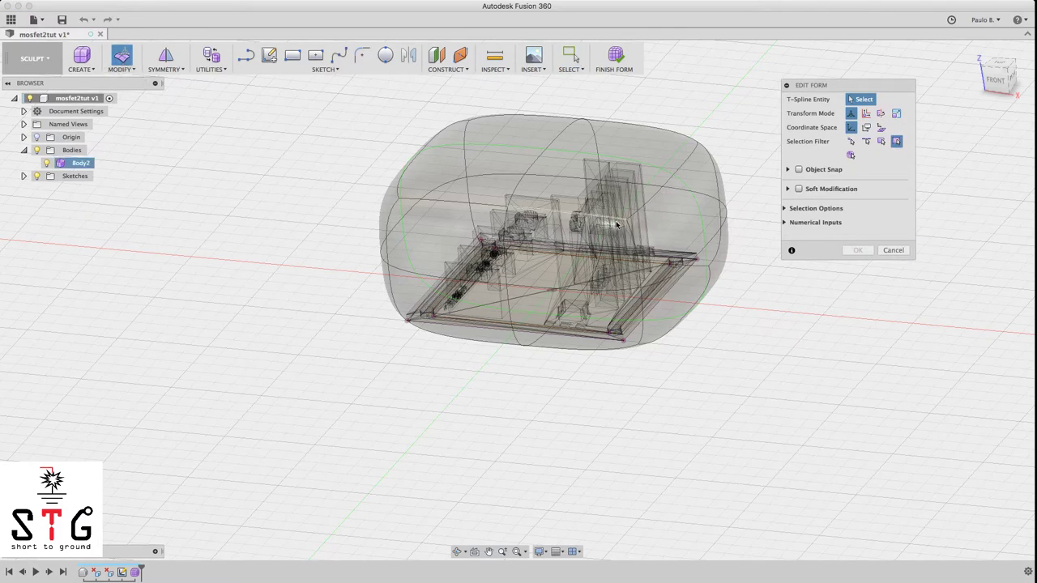
pyautogui.click(995, 83)
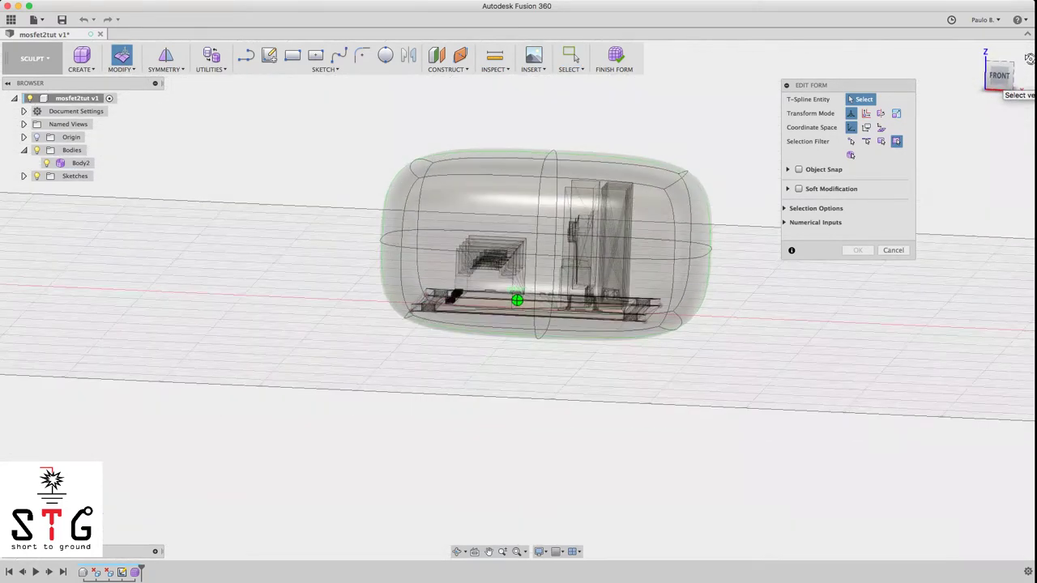
pyautogui.click(640, 233)
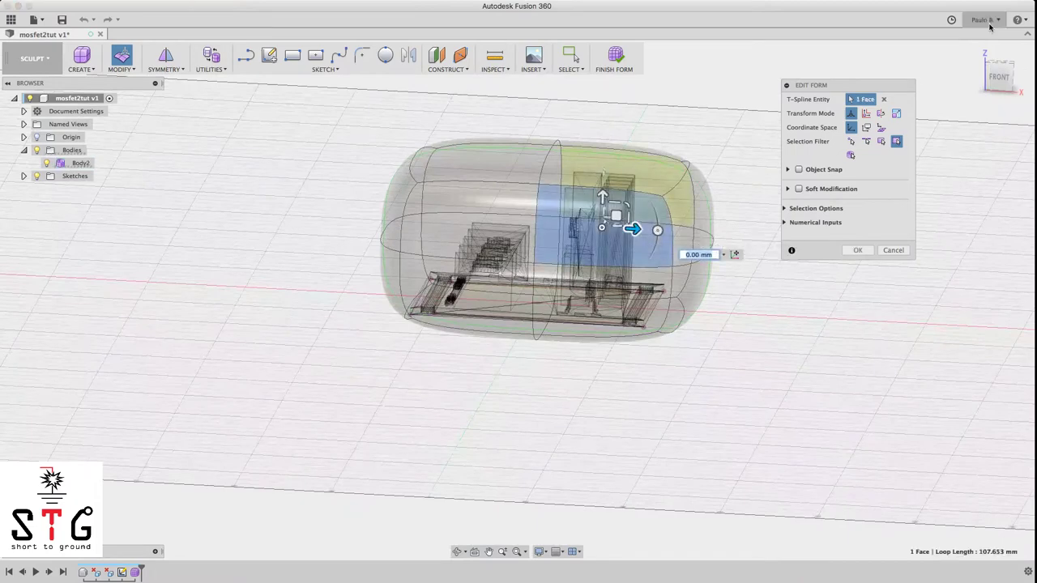
pyautogui.moveTo(999, 76); pyautogui.dragTo(883, 130)
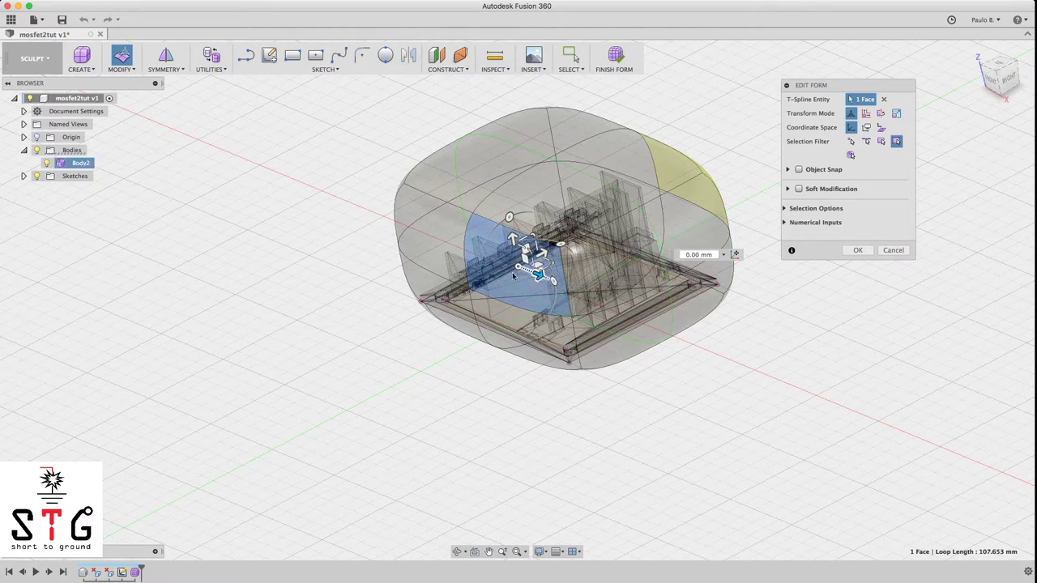
pyautogui.click(881, 142)
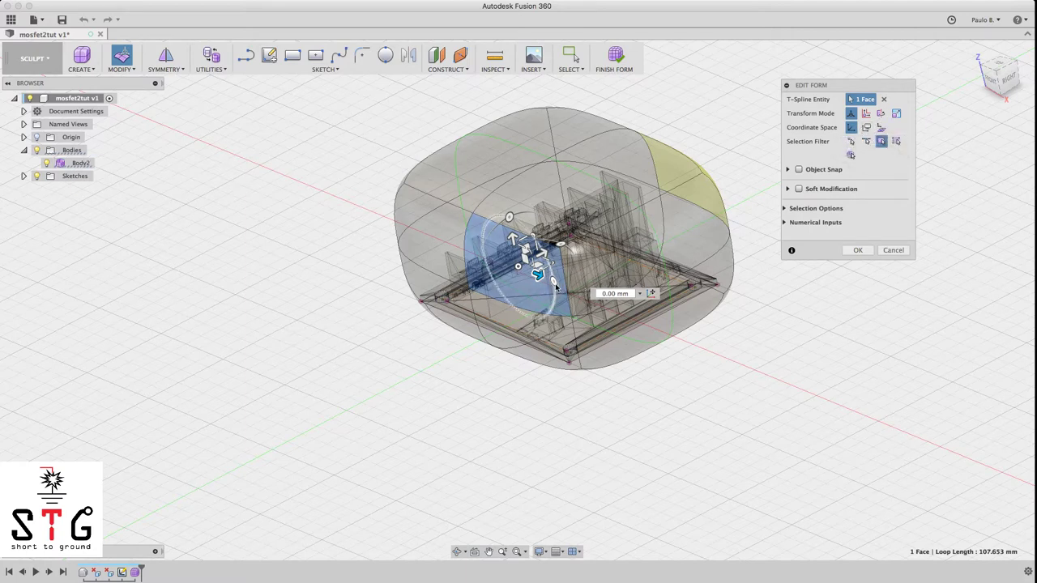
pyautogui.moveTo(564, 245); pyautogui.dragTo(547, 239)
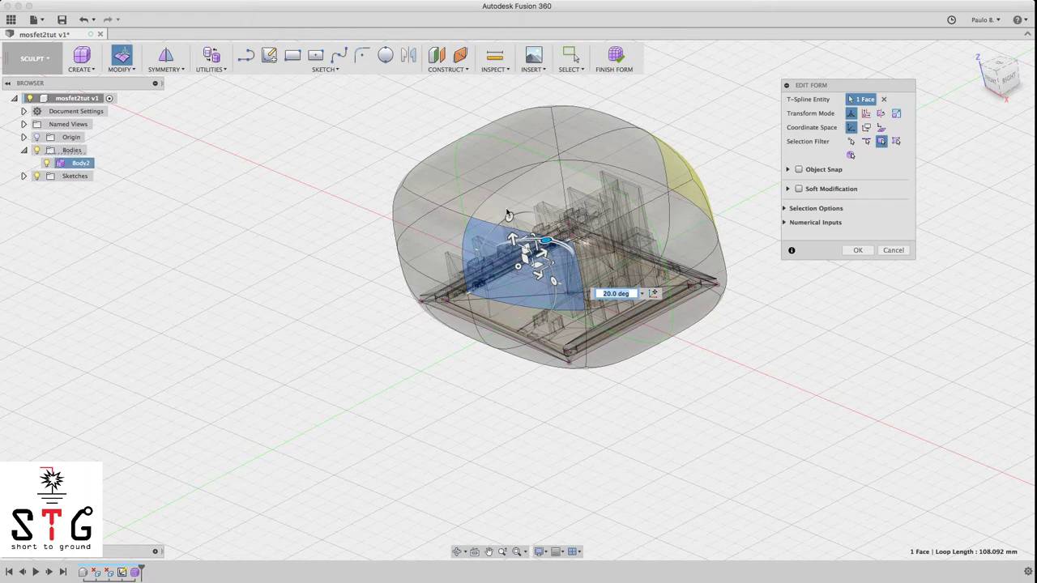
pyautogui.moveTo(509, 218); pyautogui.dragTo(524, 212)
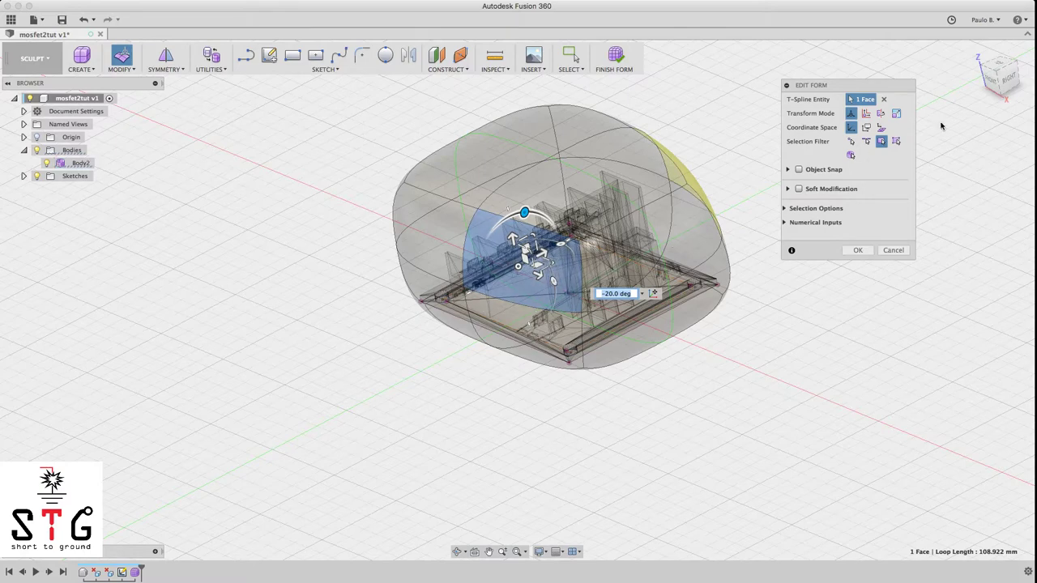
# Move the upper face at the form's heatsink end inward by -4.596 mm and inspect the shape from the back
pyautogui.moveTo(1024, 67); pyautogui.dragTo(1032, 60)
pyautogui.click(673, 199)
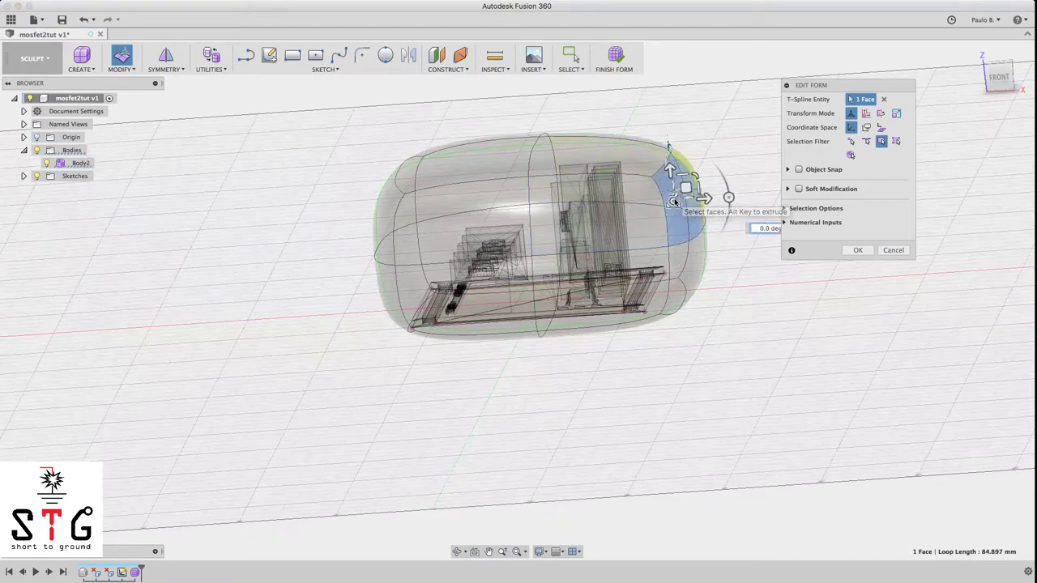
pyautogui.moveTo(730, 198); pyautogui.dragTo(668, 183)
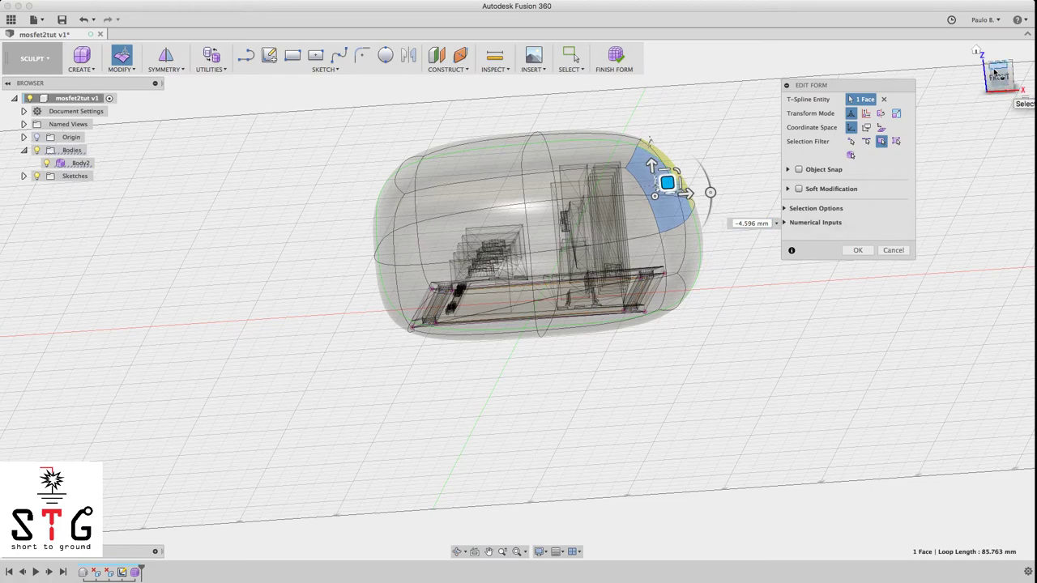
pyautogui.moveTo(998, 81)
pyautogui.mouseDown()
pyautogui.moveTo(956, 58)
pyautogui.moveTo(993, 77)
pyautogui.moveTo(1013, 73)
pyautogui.mouseUp()
pyautogui.moveTo(517, 300)
pyautogui.keyDown('shift'); pyautogui.mouseDown(button='middle')
pyautogui.moveTo(519, 380)
pyautogui.moveTo(515, 356)
pyautogui.moveTo(523, 374)
pyautogui.moveTo(506, 376)
pyautogui.moveTo(508, 320)
pyautogui.moveTo(478, 357)
pyautogui.moveTo(485, 363)
pyautogui.moveTo(502, 320)
pyautogui.moveTo(434, 365)
pyautogui.moveTo(413, 349)
pyautogui.moveTo(437, 381)
pyautogui.moveTo(494, 308)
pyautogui.moveTo(454, 341)
pyautogui.moveTo(441, 320)
pyautogui.moveTo(478, 377)
pyautogui.moveTo(510, 389)
pyautogui.mouseUp(button='middle'); pyautogui.keyUp('shift')
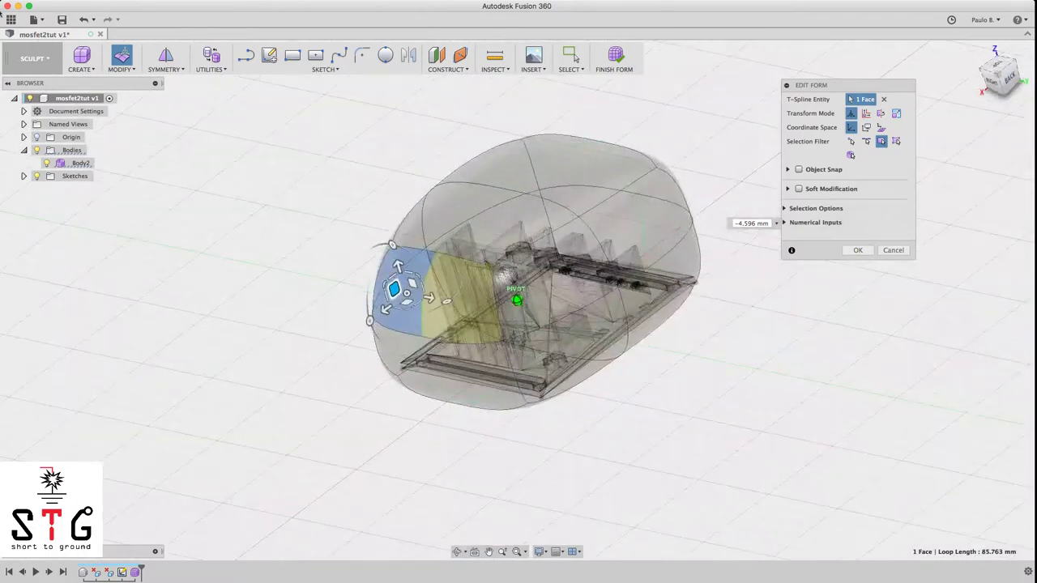
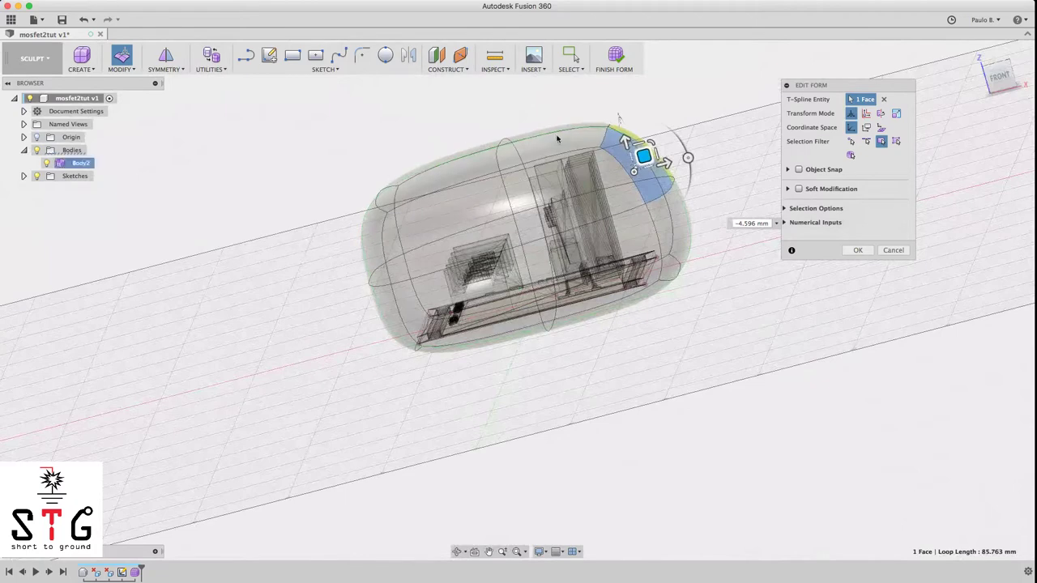
# Move the upper front face at the low-component half outward 5 mm and rotate it -20 degrees
pyautogui.moveTo(1004, 76)
pyautogui.mouseDown()
pyautogui.moveTo(1036, 77)
pyautogui.moveTo(1011, 93)
pyautogui.mouseUp()
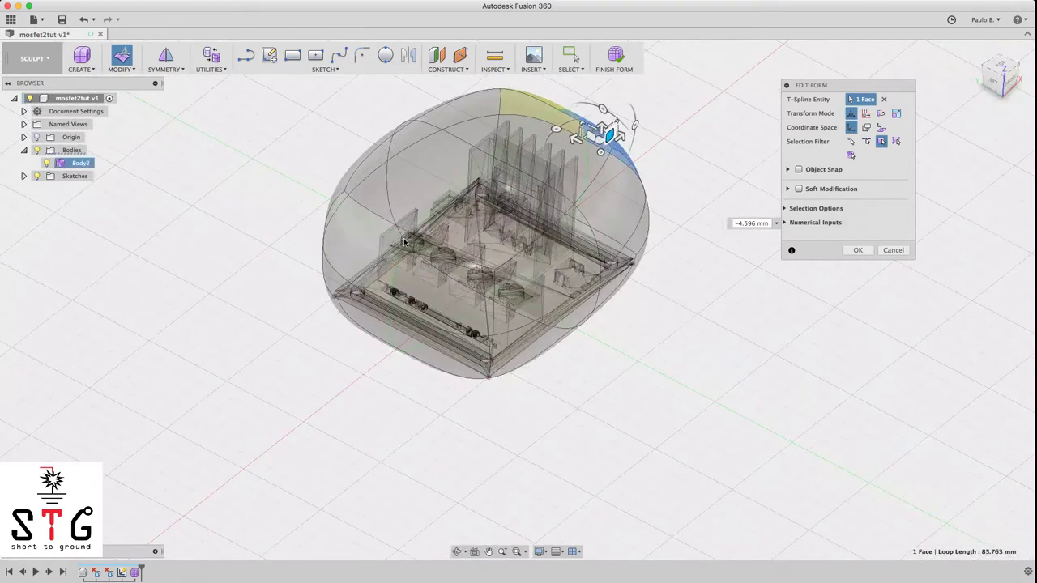
pyautogui.click(531, 278)
pyautogui.moveTo(513, 256); pyautogui.dragTo(500, 249)
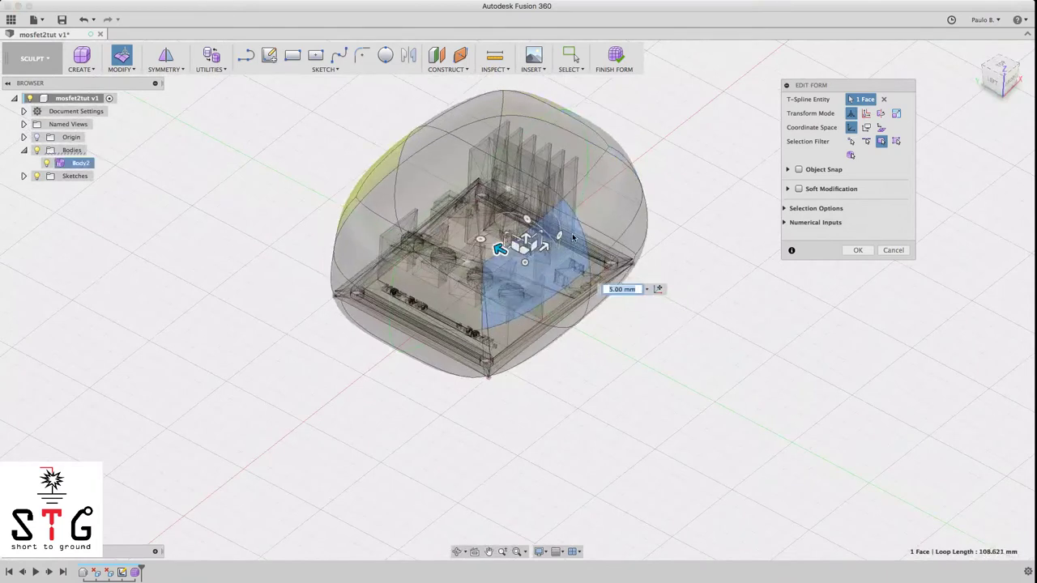
pyautogui.moveTo(474, 240); pyautogui.dragTo(483, 224)
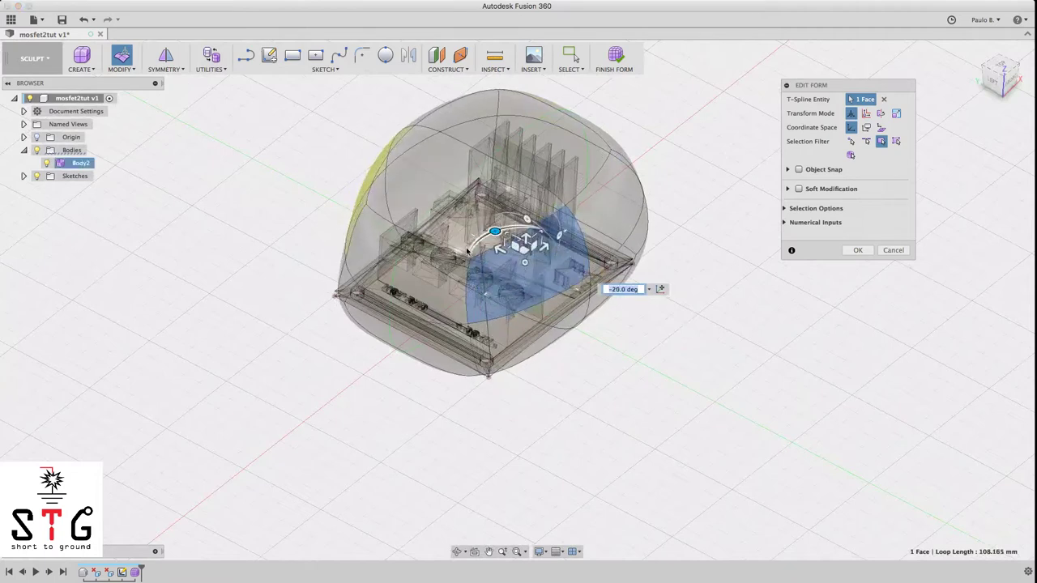
# Rotate the top face above the low components -40 degrees and lower it toward the board in the front view
pyautogui.click(470, 243)
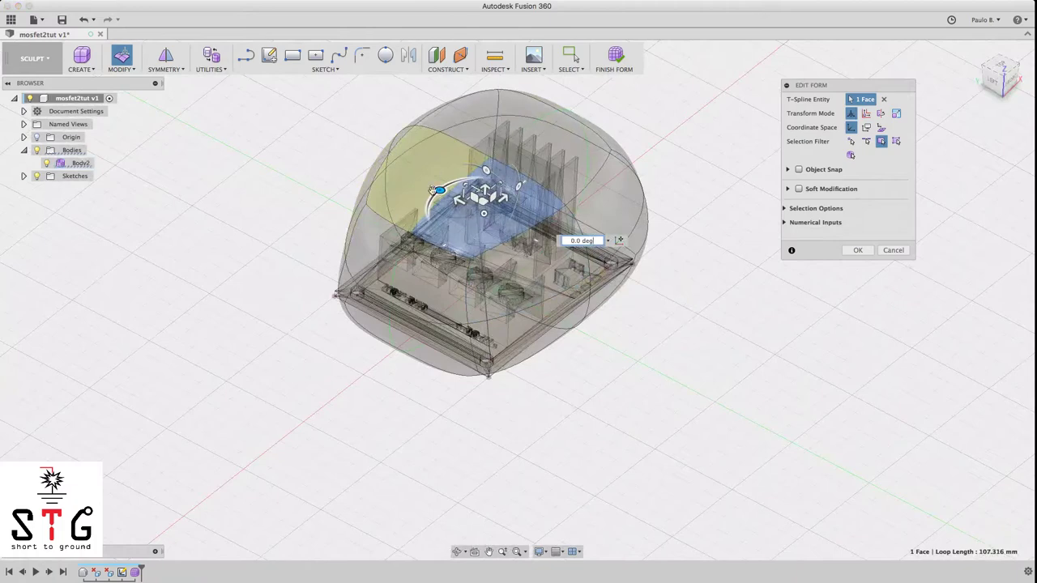
pyautogui.moveTo(517, 188); pyautogui.dragTo(511, 165)
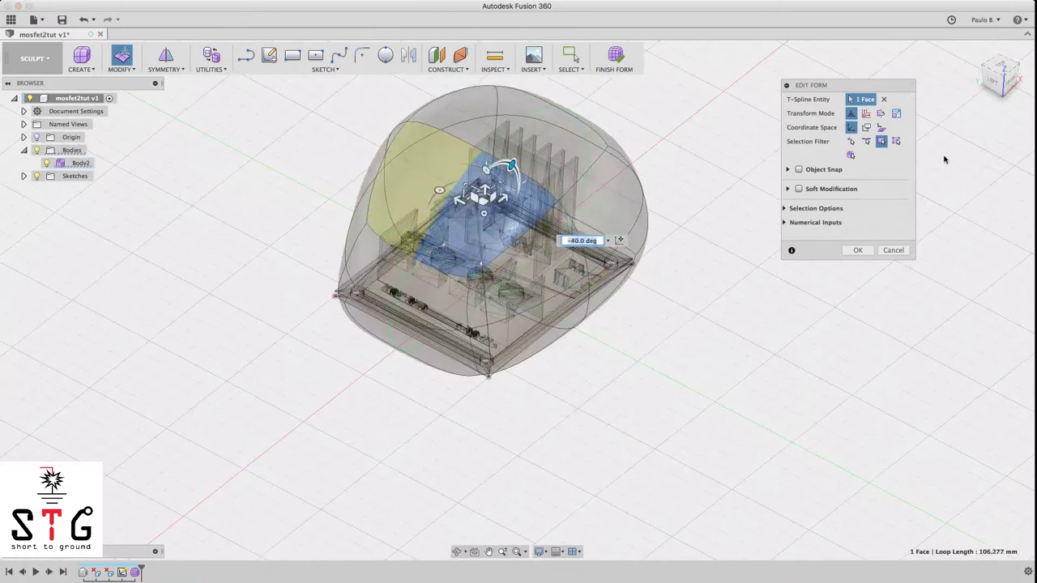
pyautogui.click(1013, 83)
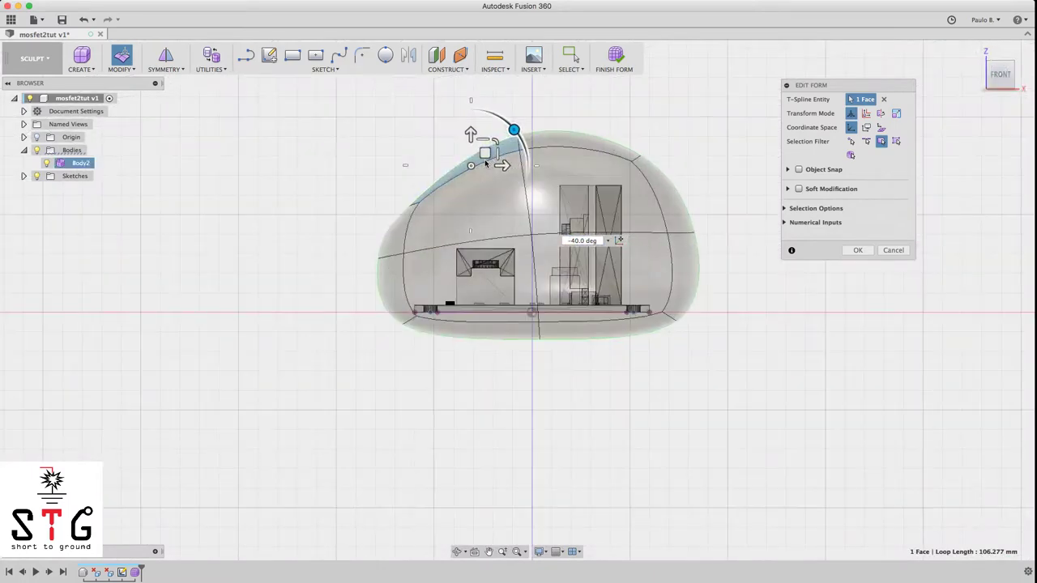
pyautogui.moveTo(484, 154); pyautogui.dragTo(494, 177)
# Rotate the upper end face on the low-component side -35 degrees and check how the board corners fit inside the form
pyautogui.click(405, 251)
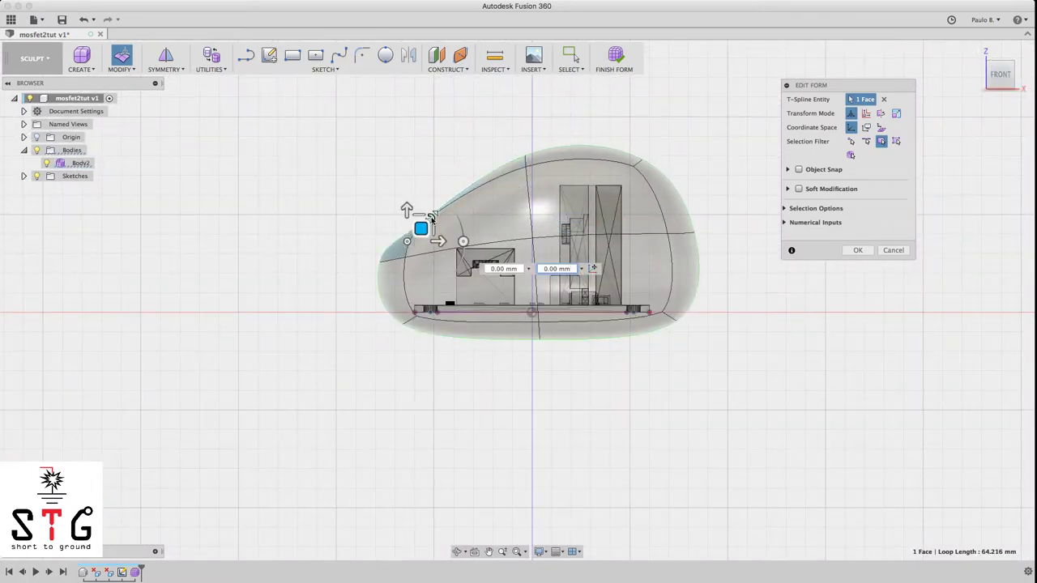
pyautogui.moveTo(463, 240); pyautogui.dragTo(456, 210)
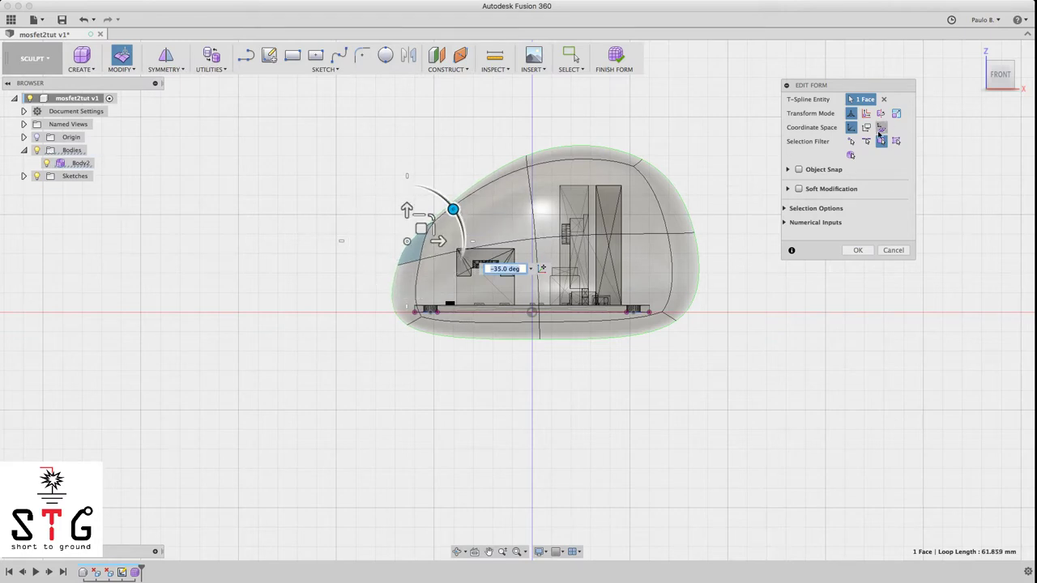
pyautogui.moveTo(1004, 82); pyautogui.dragTo(1019, 89)
pyautogui.keyDown('shift'); pyautogui.moveTo(567, 348); pyautogui.dragTo(585, 447, button='middle'); pyautogui.keyUp('shift')
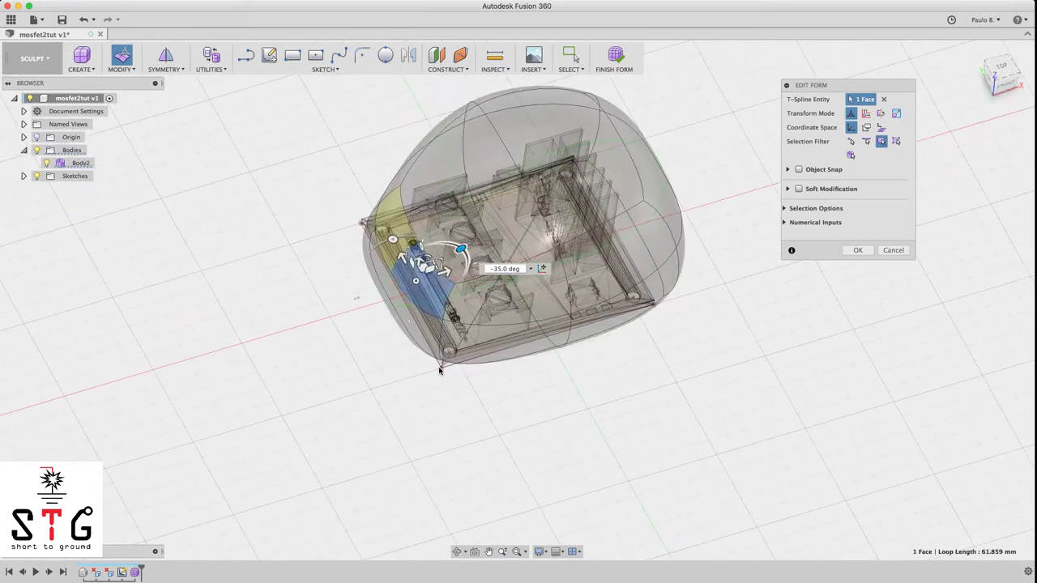
# Scale the lower front face on the low-component half by 1.226 to bring the board corner inside the form
pyautogui.click(1008, 86)
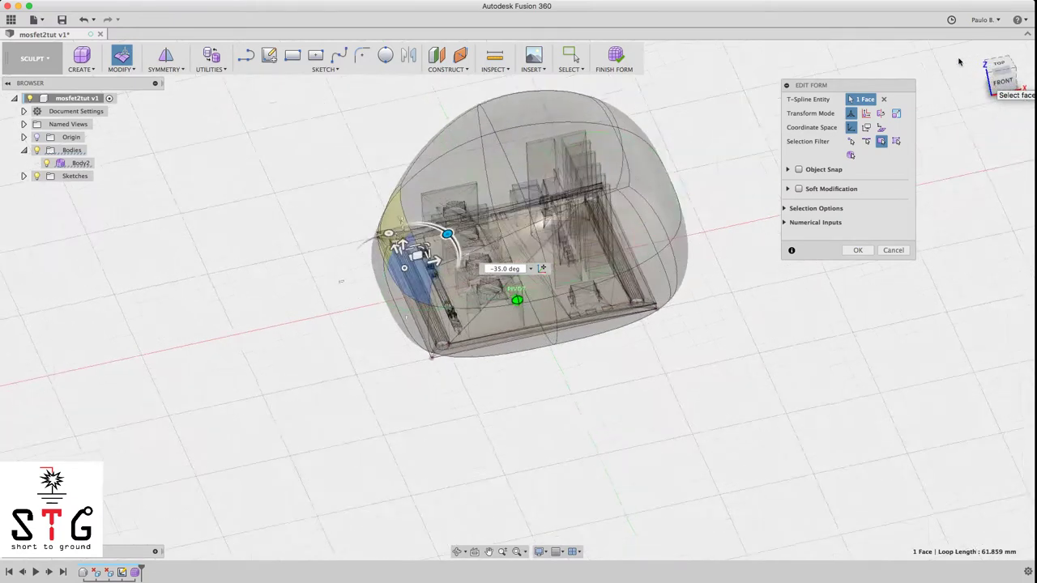
pyautogui.moveTo(1005, 85); pyautogui.dragTo(994, 77)
pyautogui.click(439, 319)
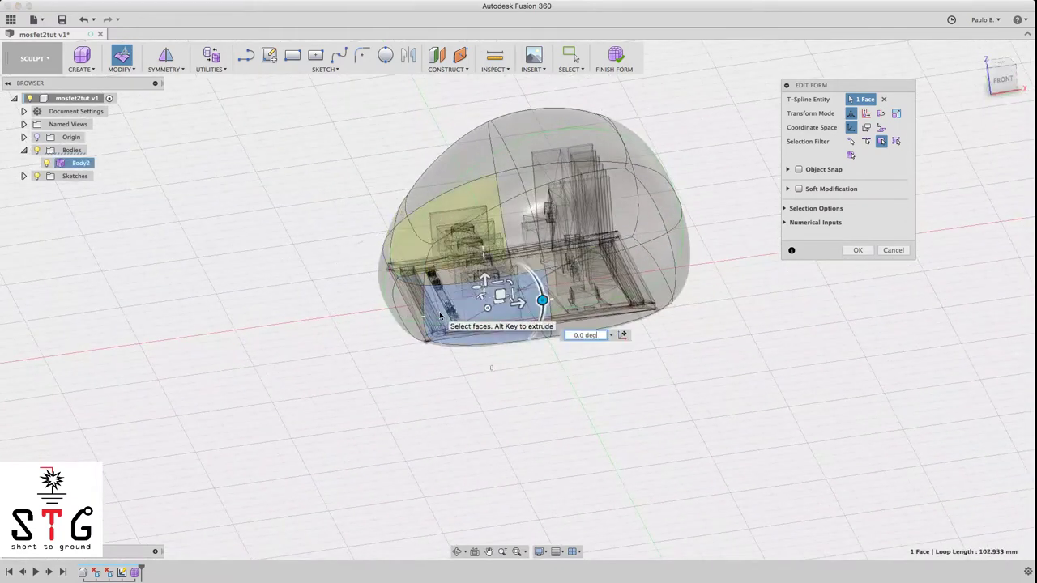
pyautogui.moveTo(488, 310)
pyautogui.mouseDown()
pyautogui.moveTo(495, 299)
pyautogui.moveTo(489, 304)
pyautogui.mouseUp()
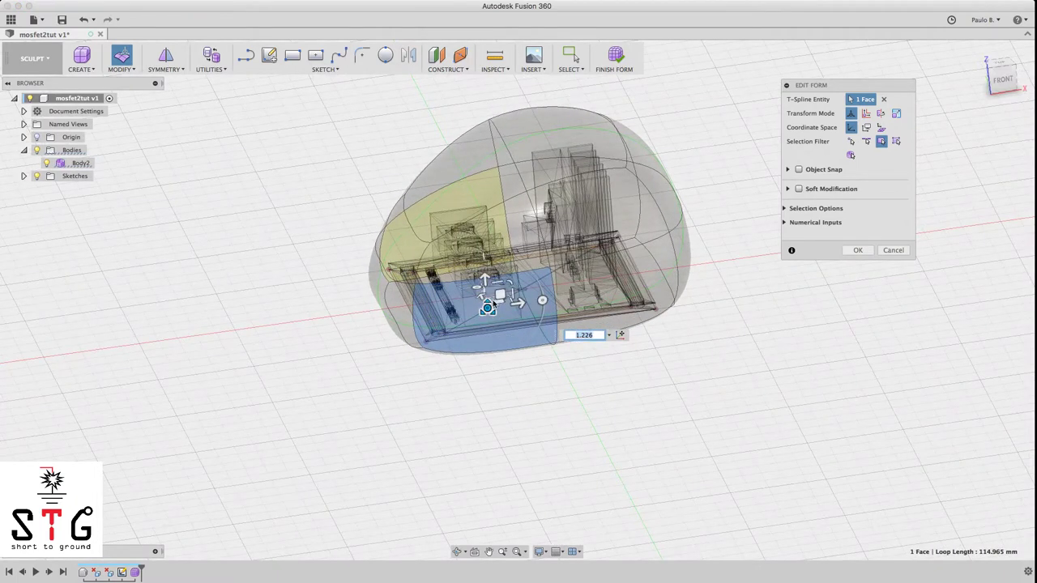
# Scale the lower front face on the heatsink half by 0.902 and move it outward by -5.13 mm and -0.24 mm
pyautogui.click(639, 279)
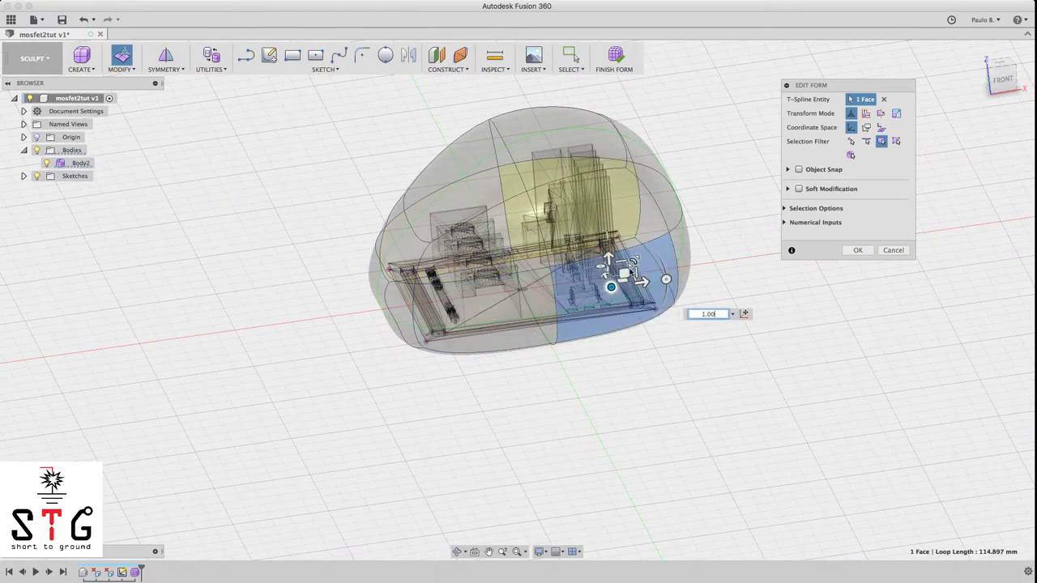
pyautogui.moveTo(606, 290); pyautogui.dragTo(610, 266)
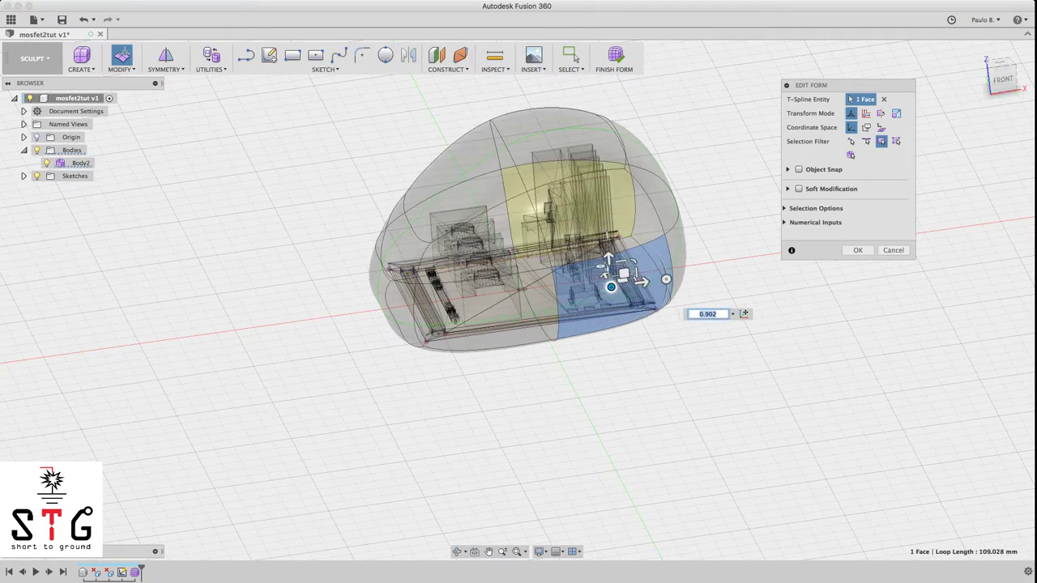
pyautogui.click(1021, 80)
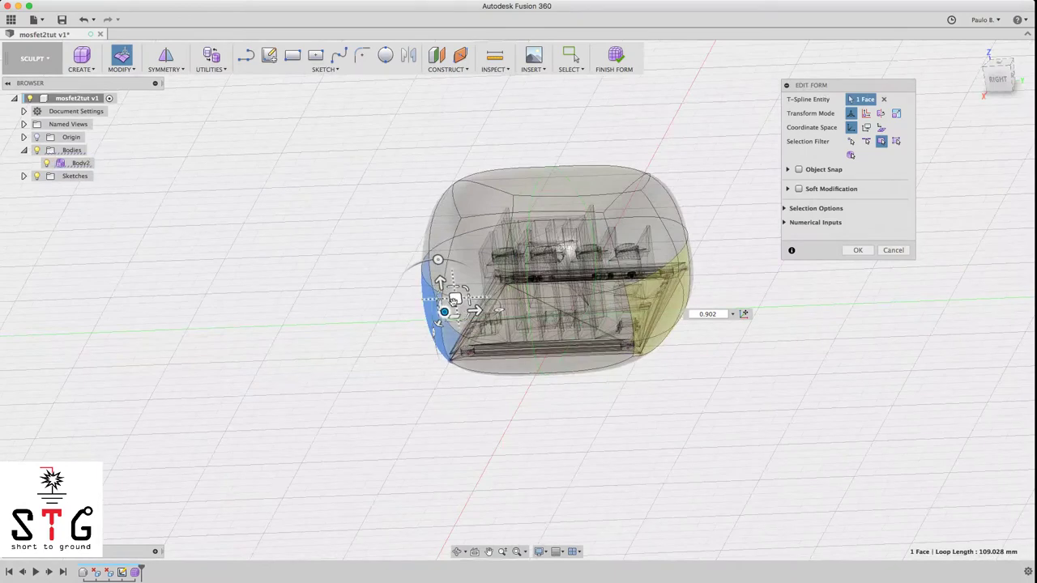
pyautogui.moveTo(454, 299); pyautogui.dragTo(436, 301)
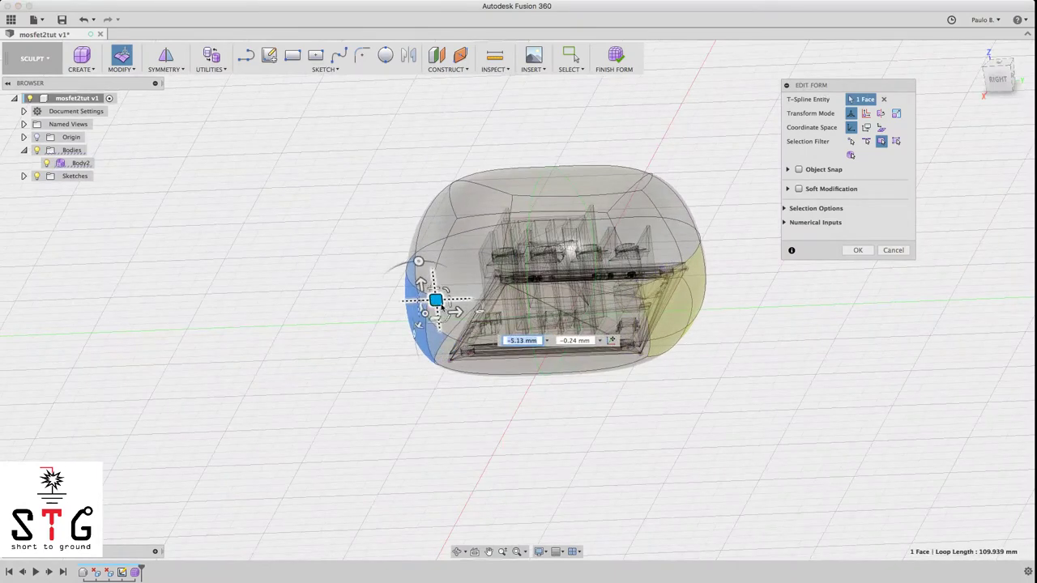
# Finish editing the form and flatten its two underside faces on the selected half, using the Fit direction
pyautogui.click(1004, 69)
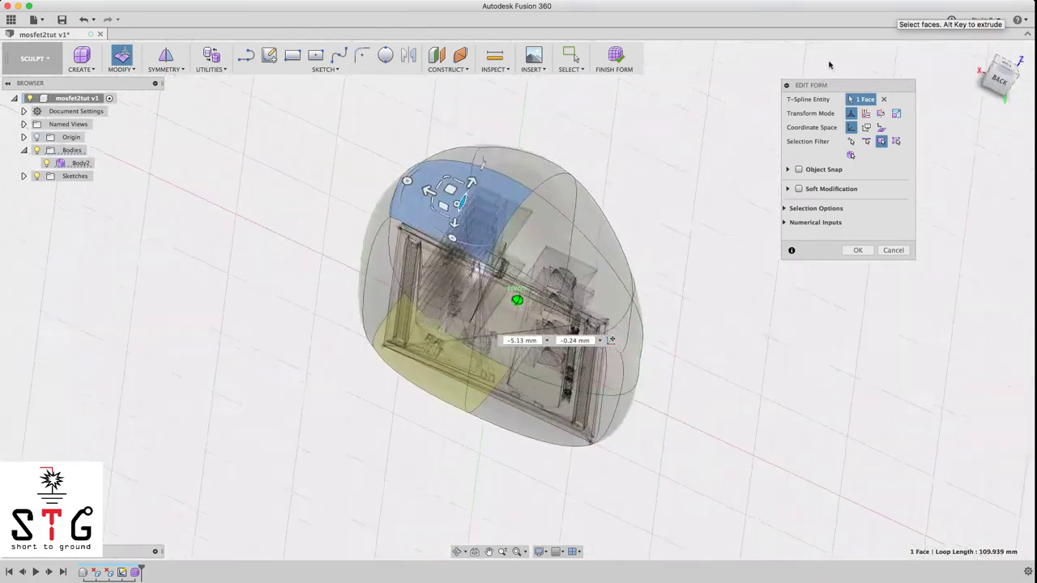
pyautogui.moveTo(828, 64); pyautogui.dragTo(972, 49)
pyautogui.keyDown('shift'); pyautogui.moveTo(517, 300); pyautogui.dragTo(470, 275, button='middle'); pyautogui.keyUp('shift')
pyautogui.keyDown('shift'); pyautogui.moveTo(388, 385); pyautogui.dragTo(324, 405, button='middle'); pyautogui.keyUp('shift')
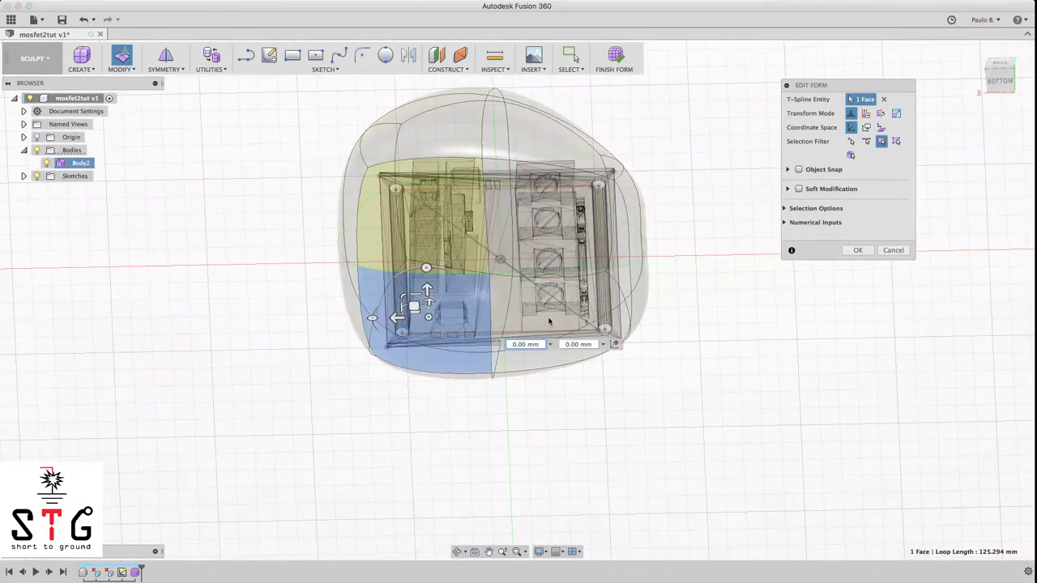
pyautogui.click(549, 320)
pyautogui.keyDown('shift'); pyautogui.click(399, 247); pyautogui.keyUp('shift')
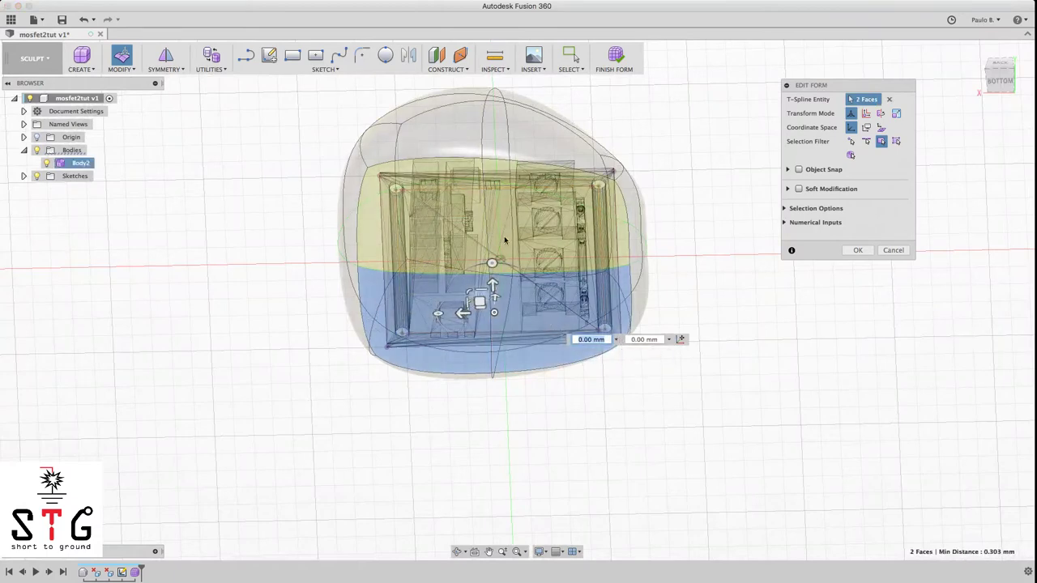
pyautogui.click(997, 79)
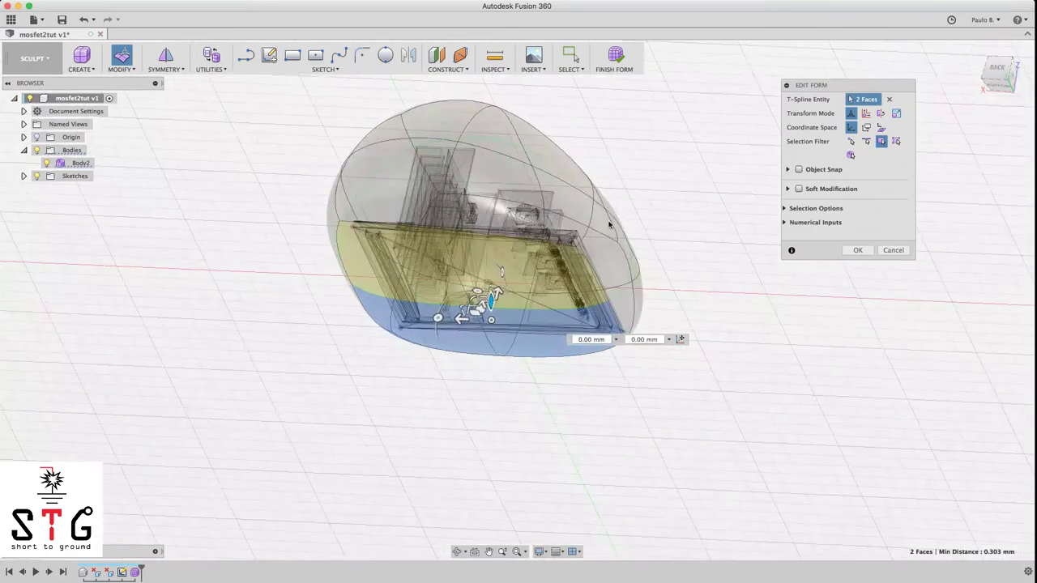
pyautogui.click(858, 249)
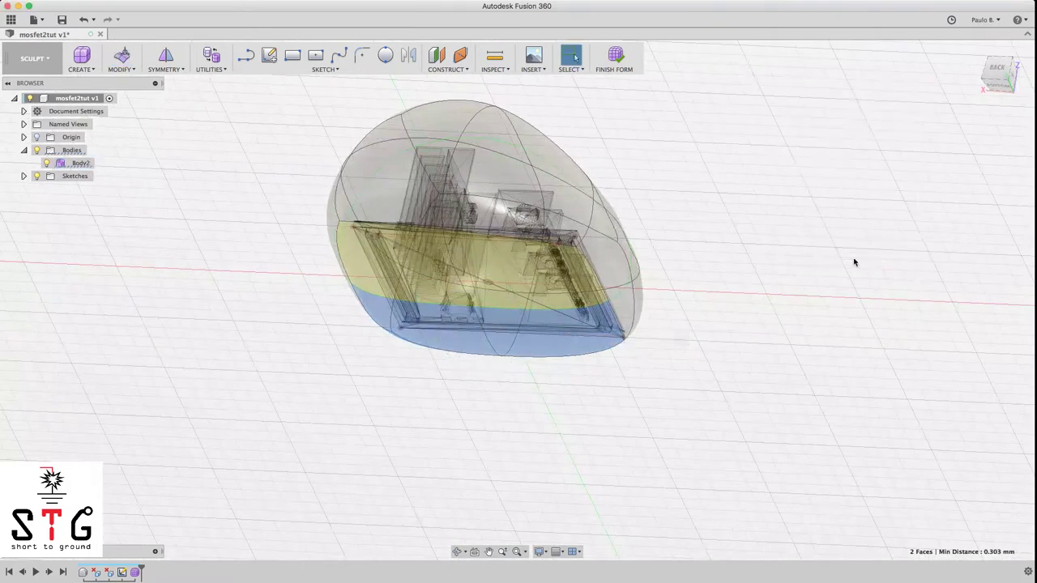
pyautogui.rightClick(533, 338)
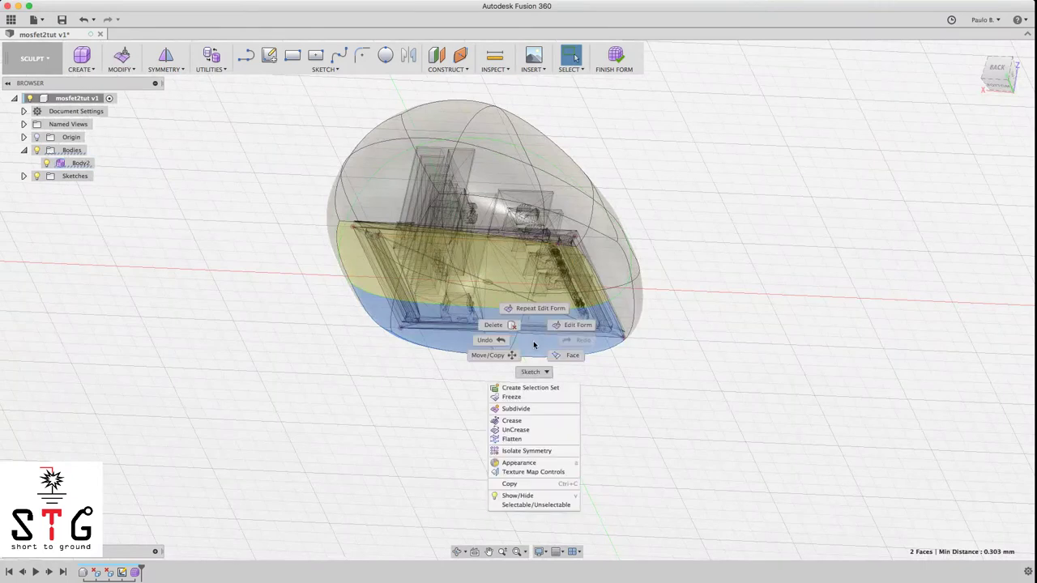
pyautogui.click(535, 444)
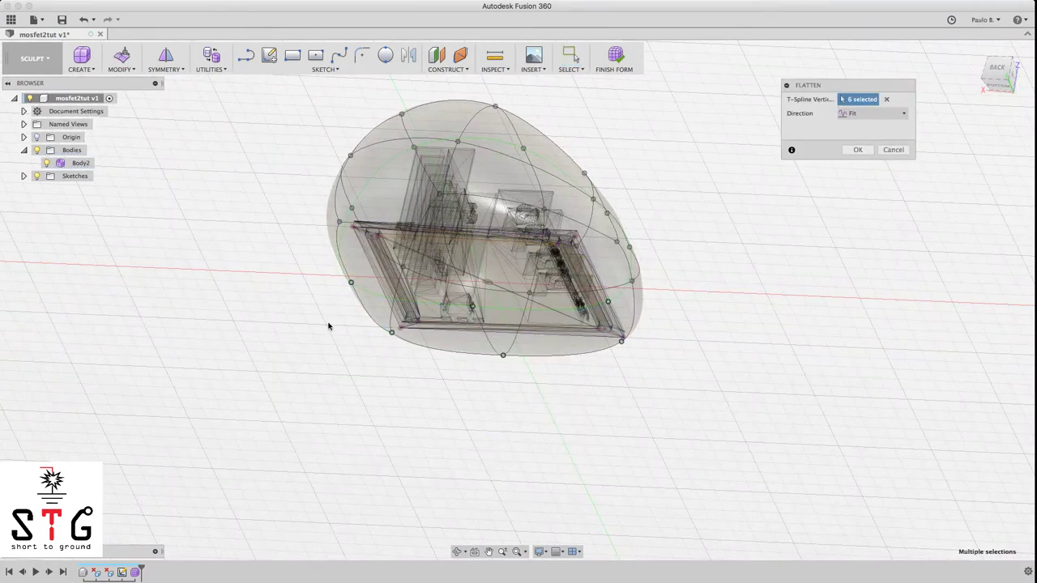
pyautogui.moveTo(1000, 71)
pyautogui.mouseDown()
pyautogui.moveTo(1006, 84)
pyautogui.moveTo(1001, 74)
pyautogui.mouseUp()
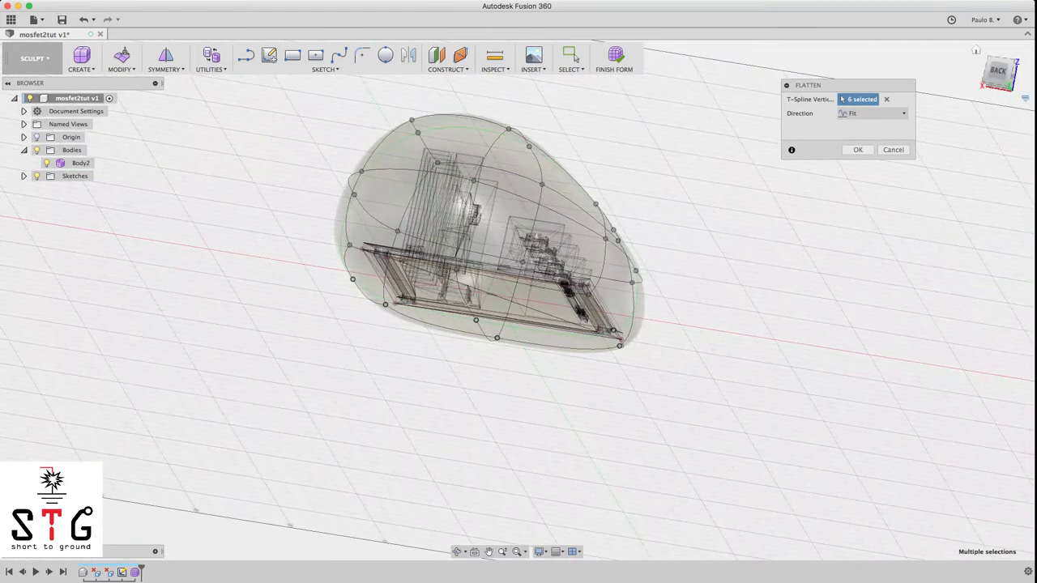
pyautogui.moveTo(998, 71); pyautogui.dragTo(916, 16)
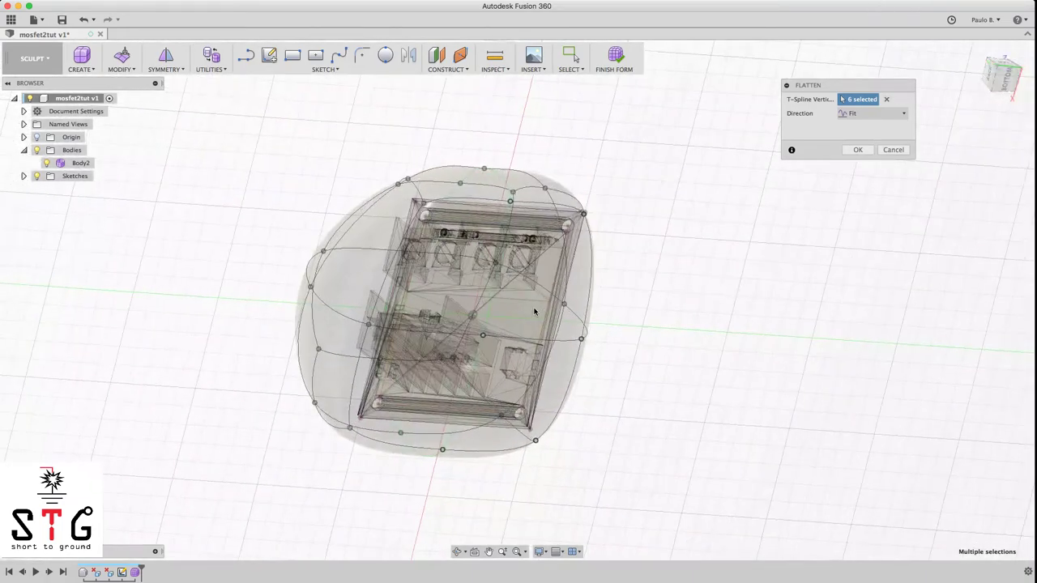
pyautogui.click(857, 150)
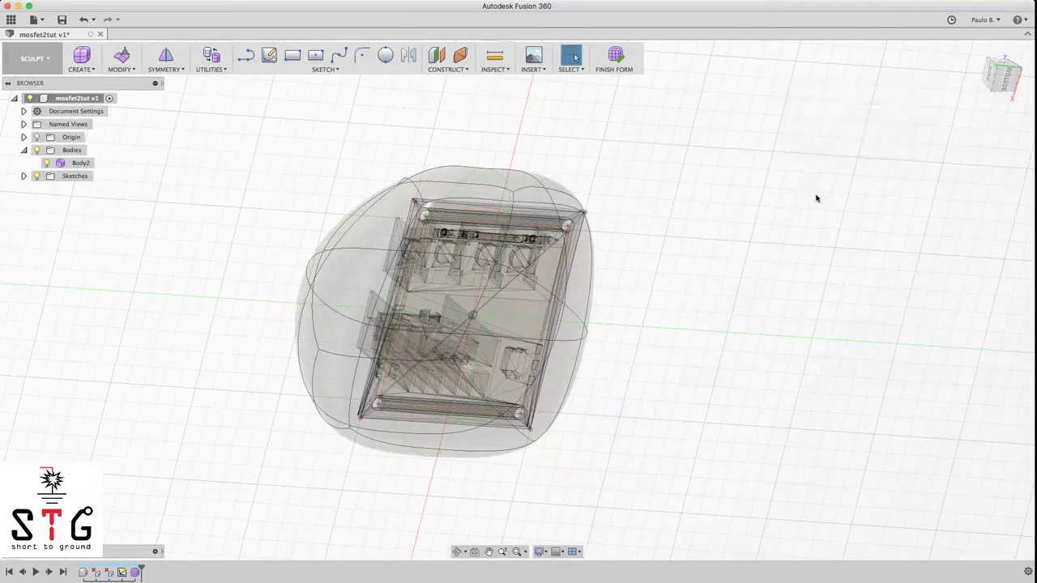
# Switch from the Sculpt workspace to the Patch workspace
pyautogui.moveTo(1001, 81)
pyautogui.mouseDown()
pyautogui.moveTo(990, 70)
pyautogui.moveTo(1007, 71)
pyautogui.moveTo(989, 74)
pyautogui.moveTo(1009, 162)
pyautogui.moveTo(990, 76)
pyautogui.mouseUp()
pyautogui.moveTo(947, 128)
pyautogui.mouseDown()
pyautogui.moveTo(951, 183)
pyautogui.moveTo(794, 248)
pyautogui.moveTo(948, 228)
pyautogui.mouseUp()
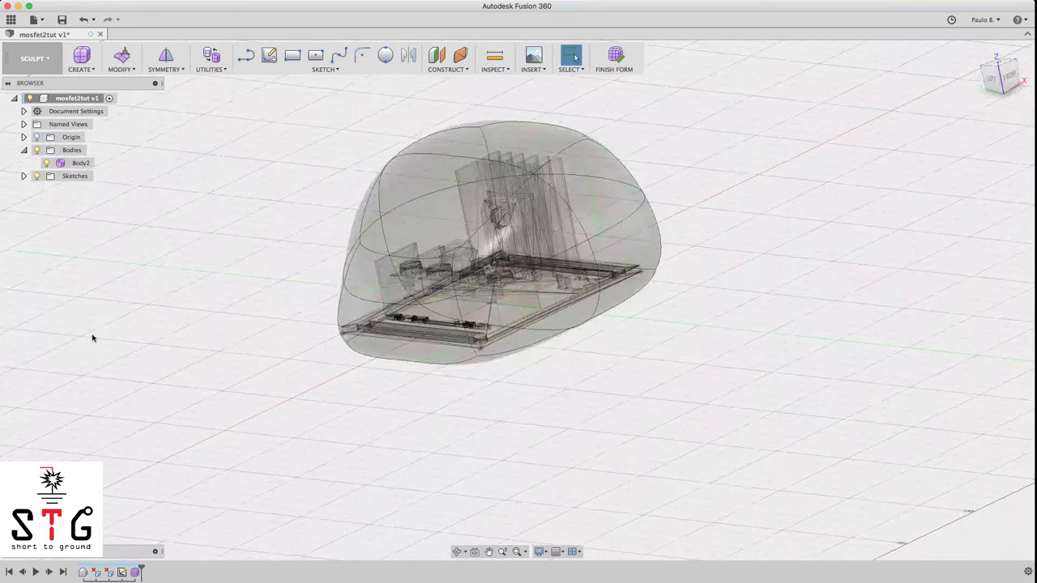
pyautogui.click(46, 60)
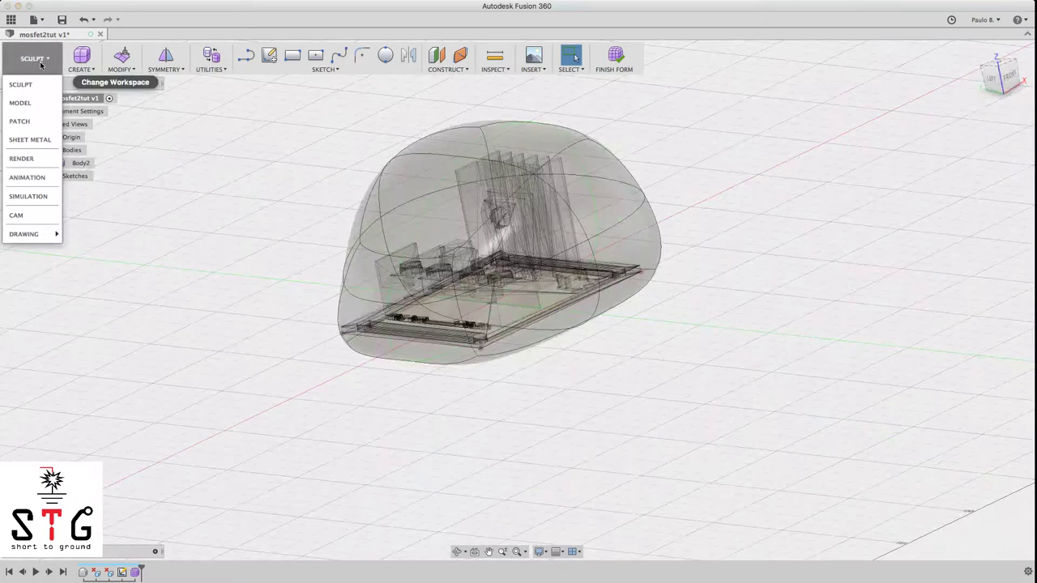
pyautogui.click(46, 123)
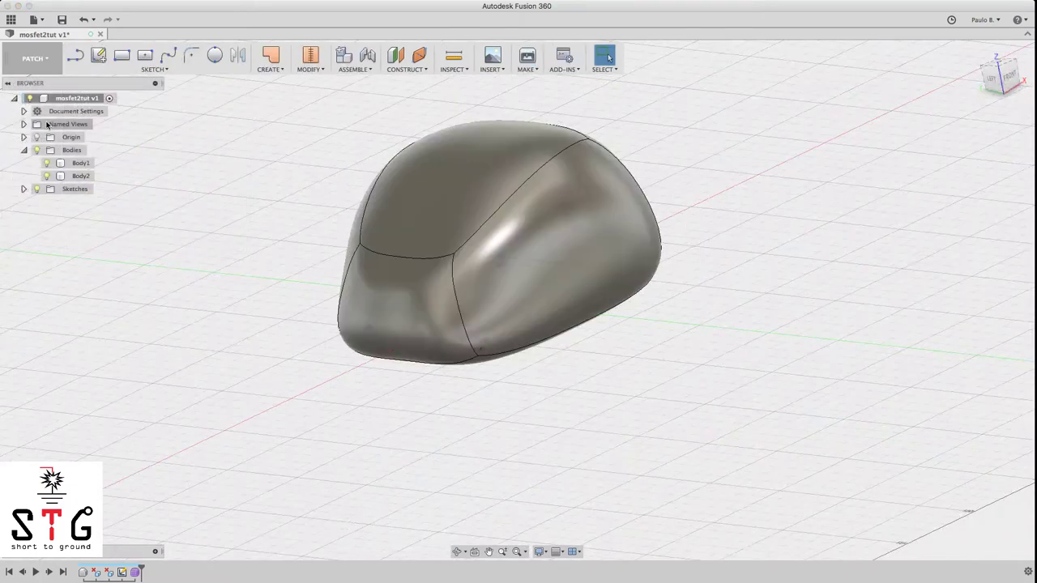
pyautogui.moveTo(1013, 86); pyautogui.dragTo(976, 80)
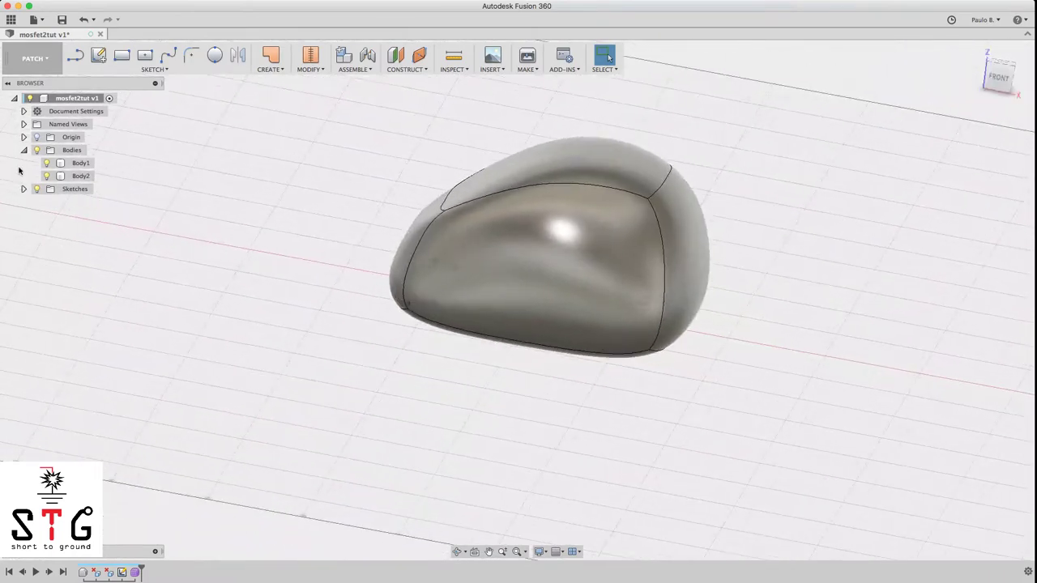
# Toggle the visibility of the enclosure body to check the board inside, leaving the enclosure shown
pyautogui.click(46, 176)
pyautogui.click(47, 176)
pyautogui.click(46, 176)
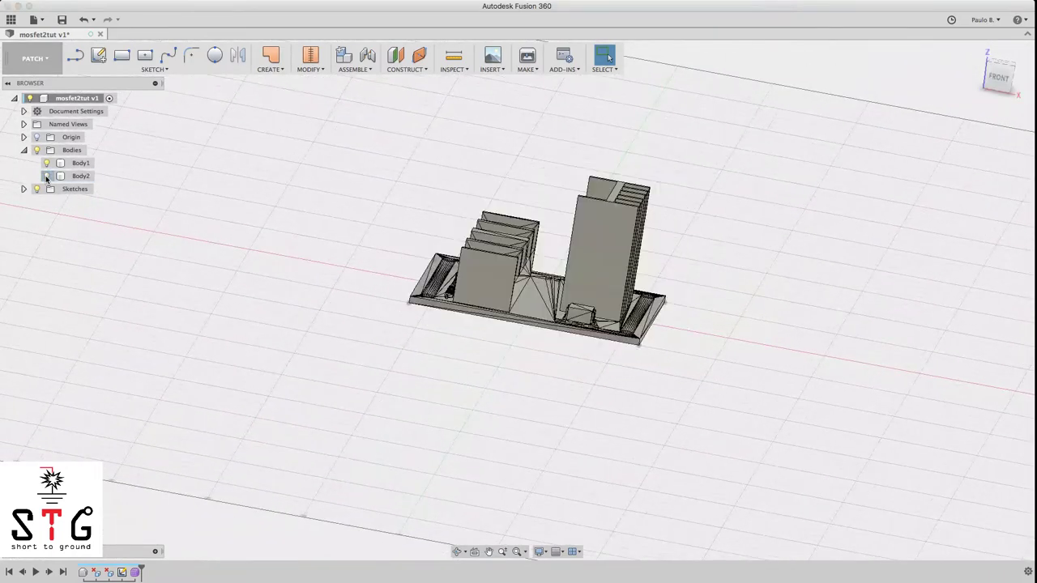
pyautogui.click(47, 176)
pyautogui.click(47, 176)
pyautogui.click(46, 176)
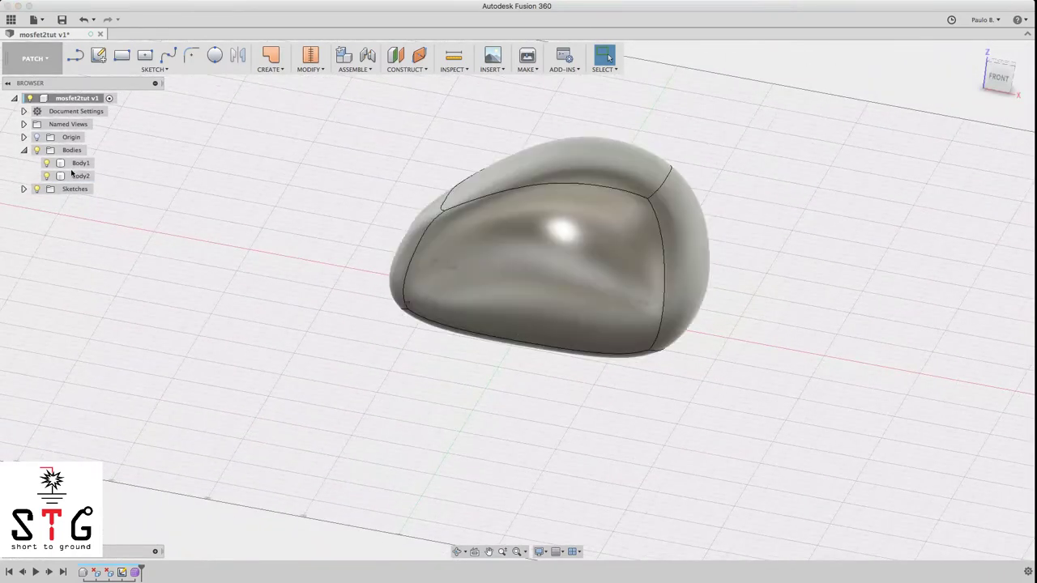
# Lower the opacity of the enclosure body Body2 so the board can be seen through it
pyautogui.click(78, 176)
pyautogui.rightClick(81, 177)
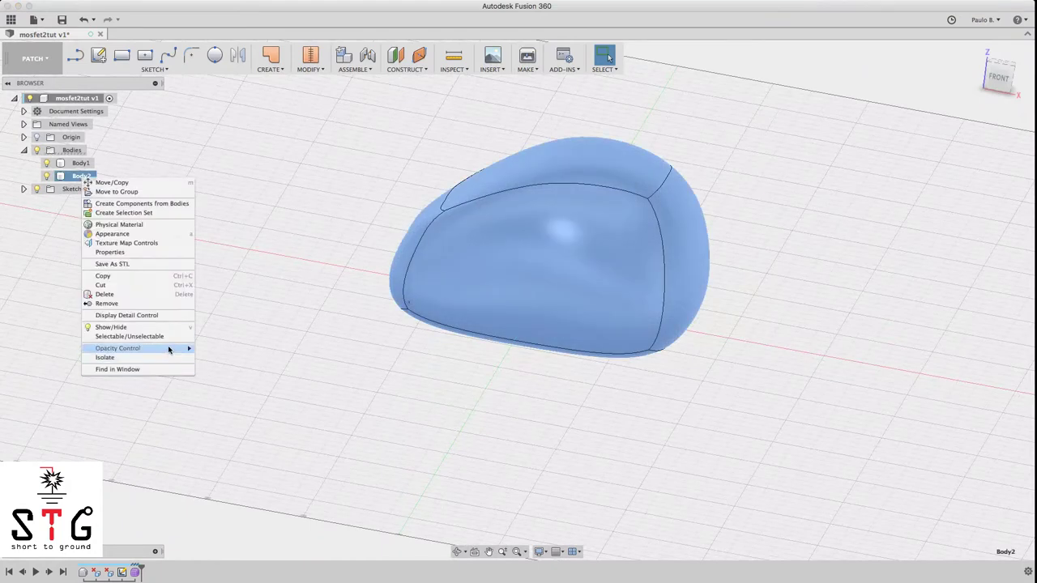
pyautogui.moveTo(169, 349)
pyautogui.click(232, 417)
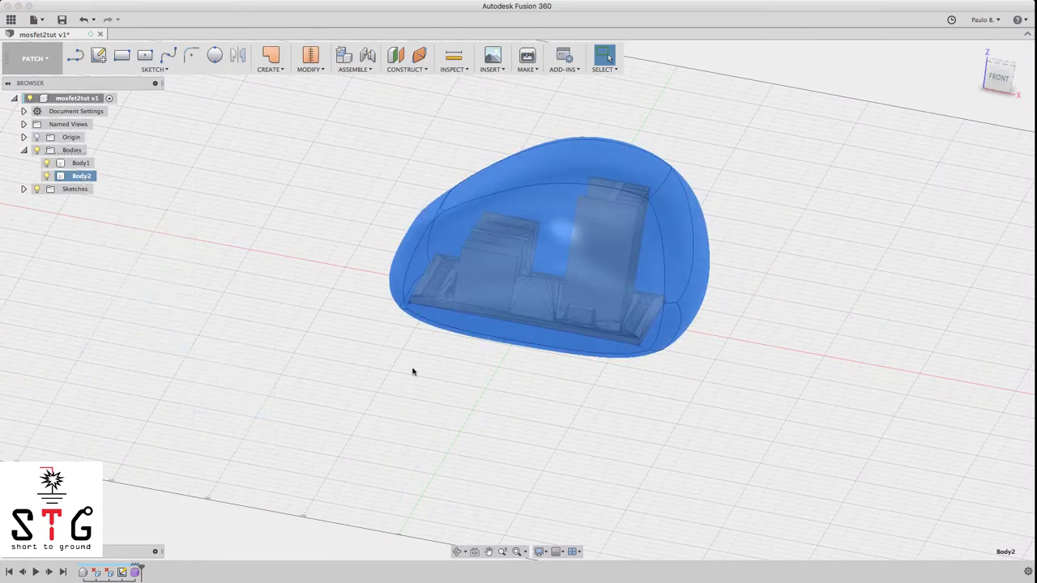
pyautogui.click(964, 166)
# Sketch an open four-point spline about 120 mm wide in the front view, crossing the enclosure above the board and extending past both ends
pyautogui.click(1004, 75)
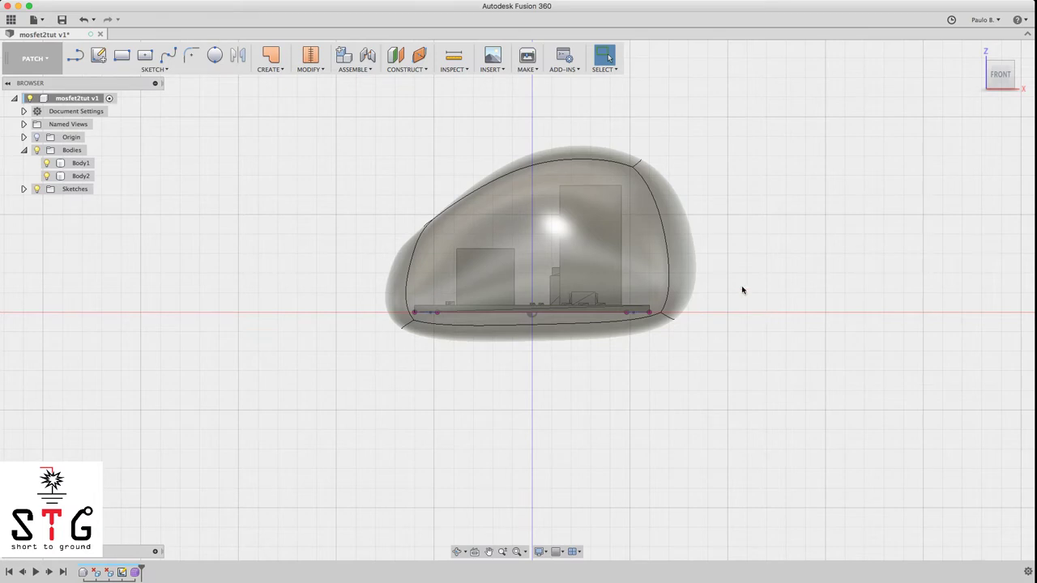
pyautogui.moveTo(1000, 112)
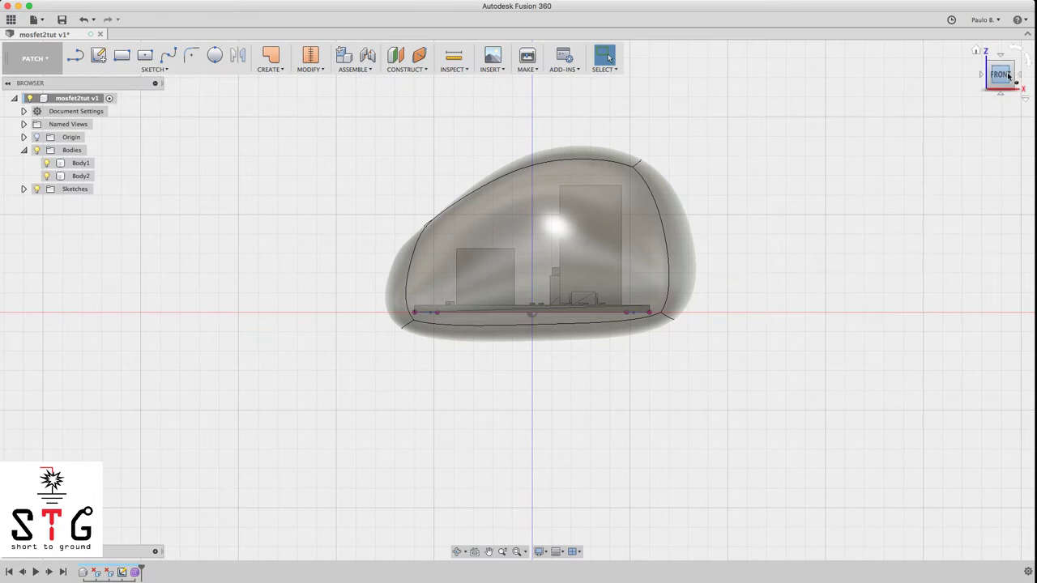
pyautogui.click(1008, 75)
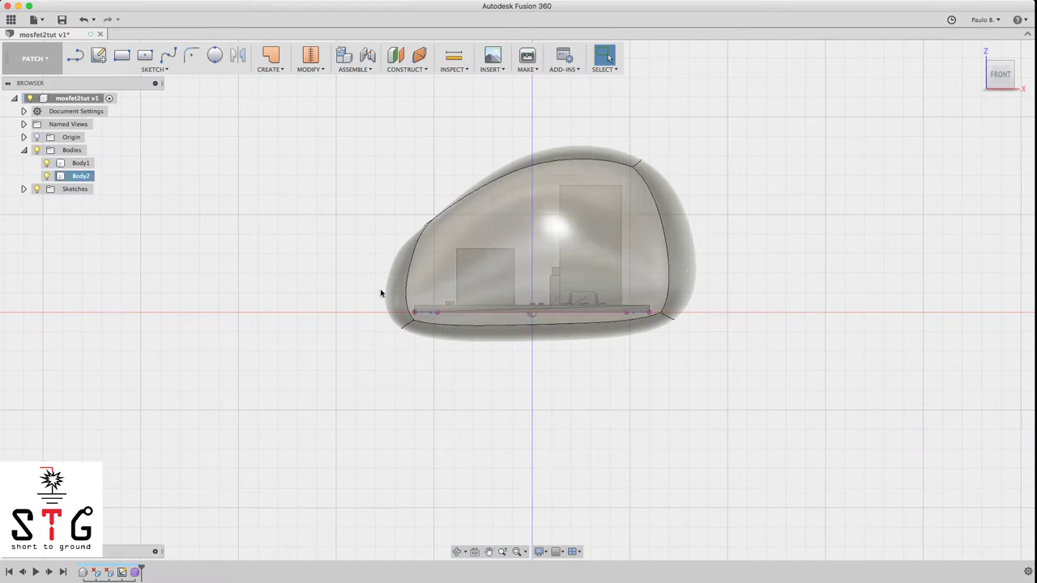
pyautogui.click(173, 58)
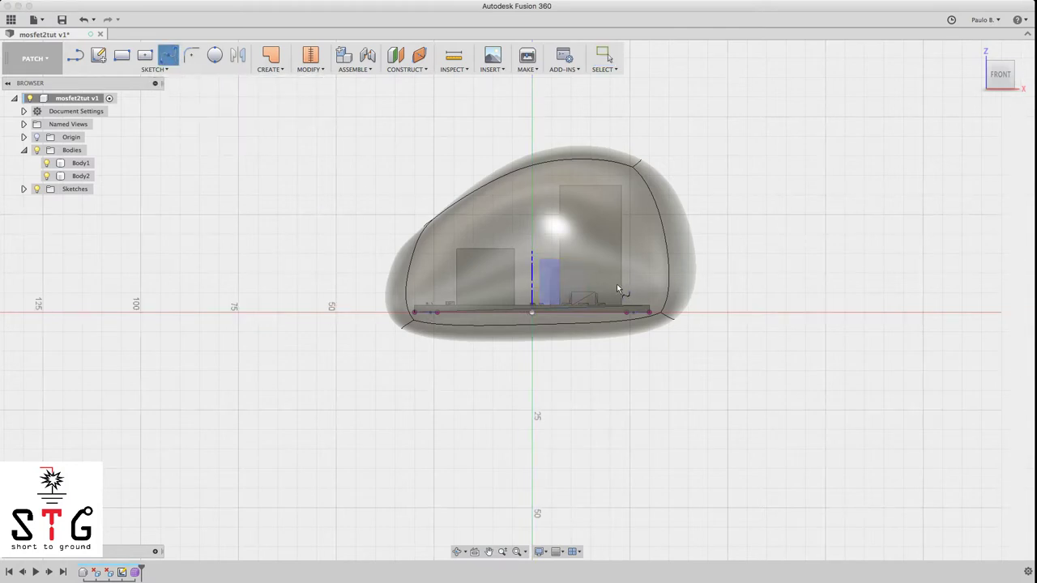
pyautogui.click(548, 274)
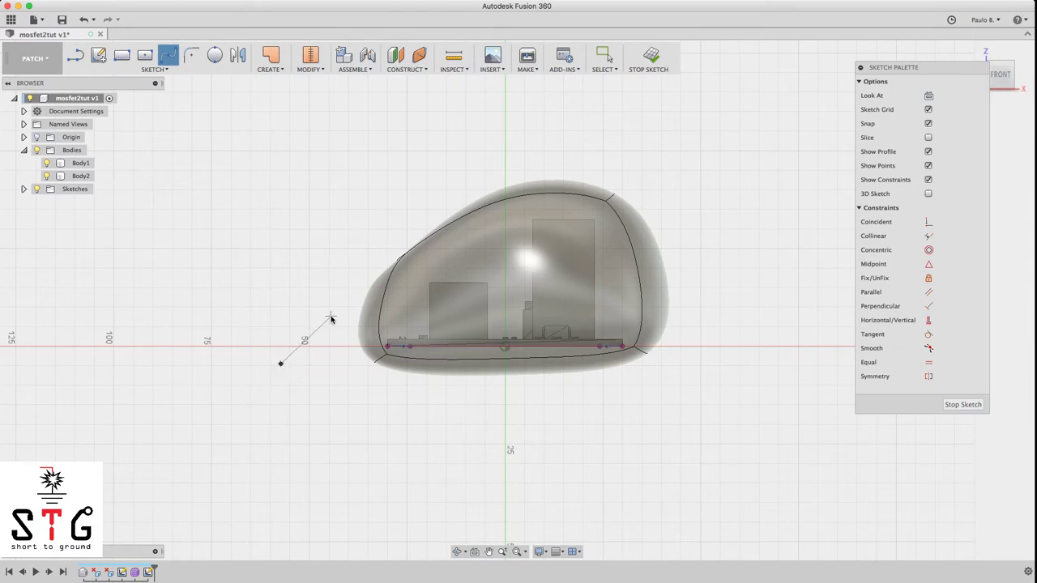
pyautogui.click(594, 322)
pyautogui.click(765, 290)
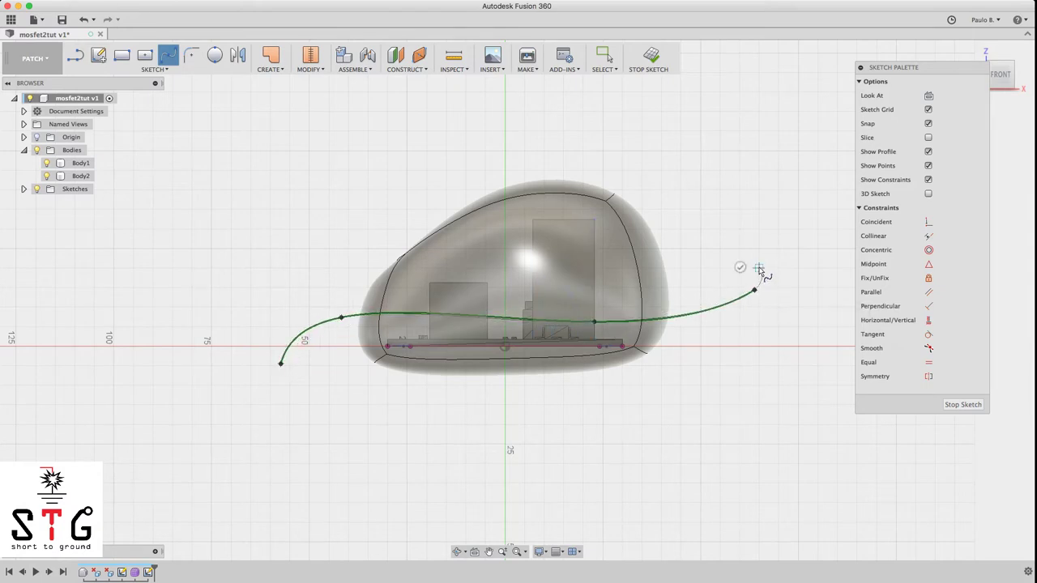
pyautogui.click(741, 266)
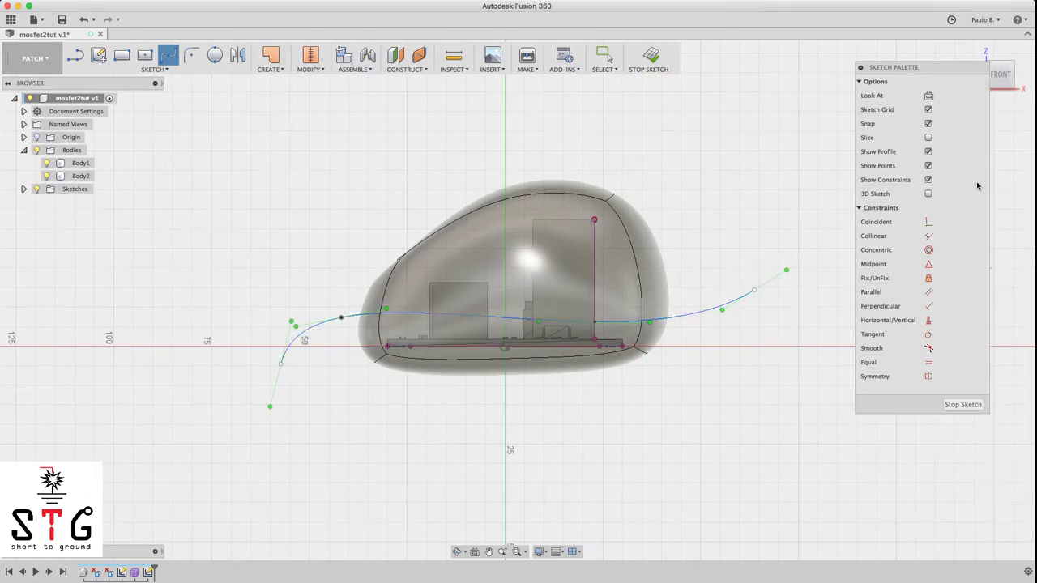
pyautogui.moveTo(1002, 74); pyautogui.dragTo(944, 91)
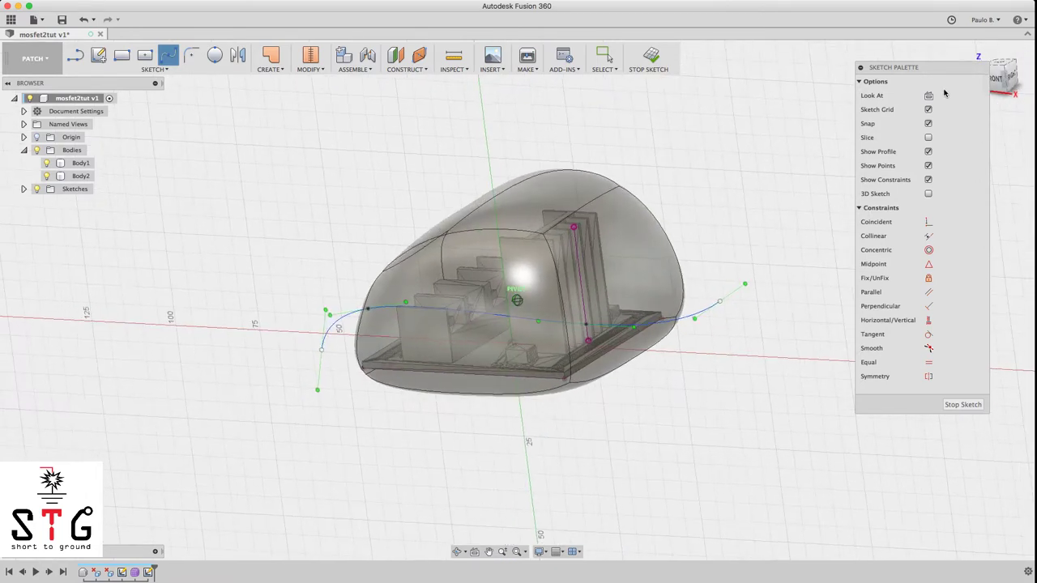
pyautogui.click(962, 405)
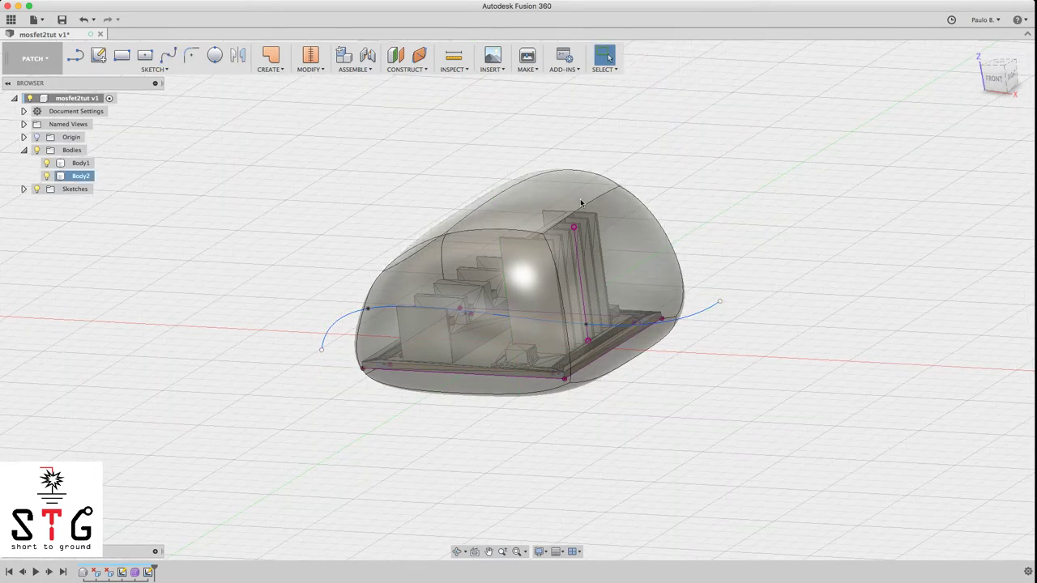
# Extrude the spline symmetrically by 70 mm as a new surface body that passes through the whole enclosure
pyautogui.click(263, 70)
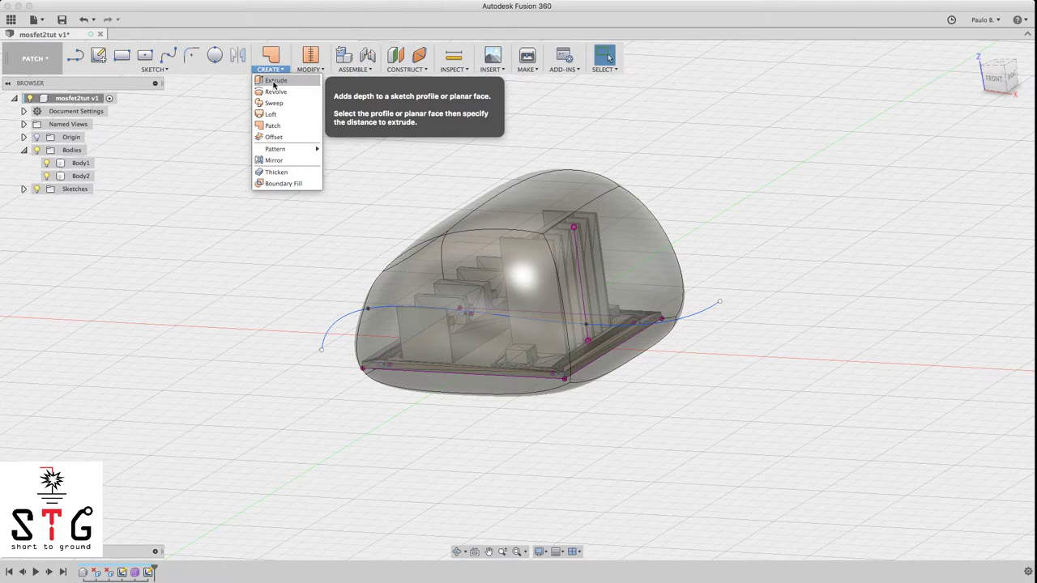
pyautogui.click(277, 82)
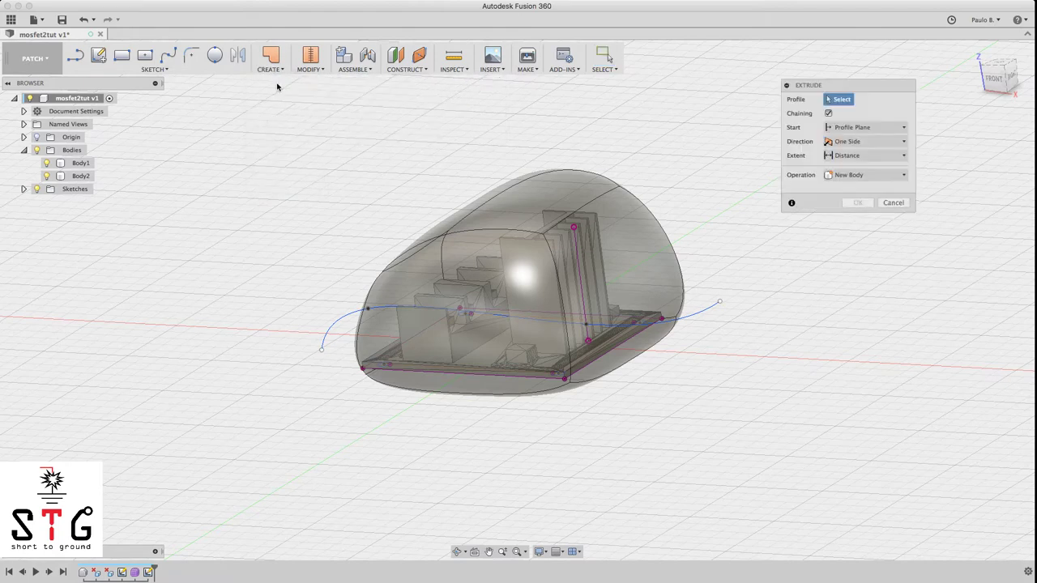
pyautogui.click(703, 312)
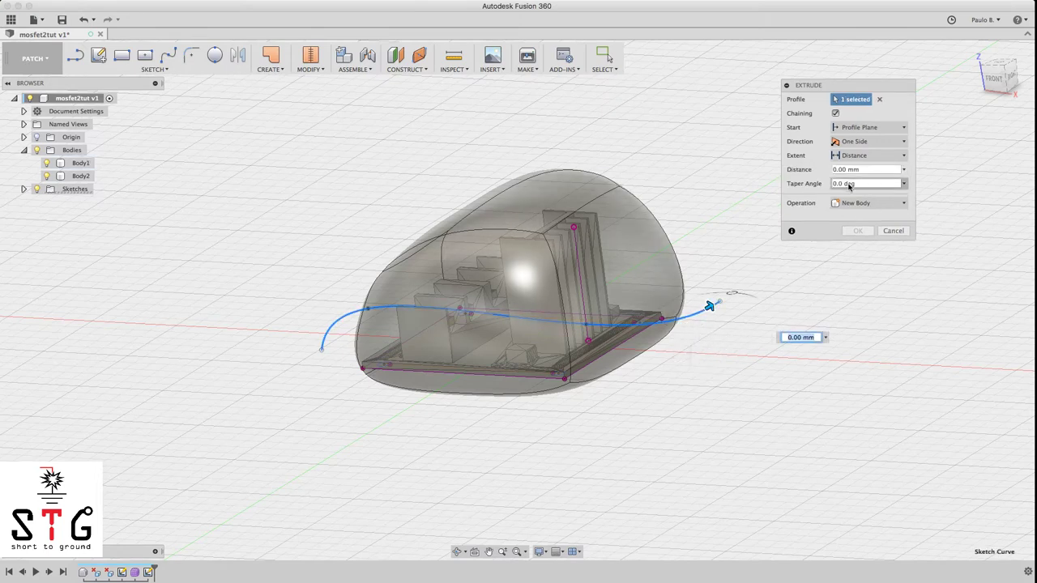
pyautogui.click(871, 141)
pyautogui.click(868, 179)
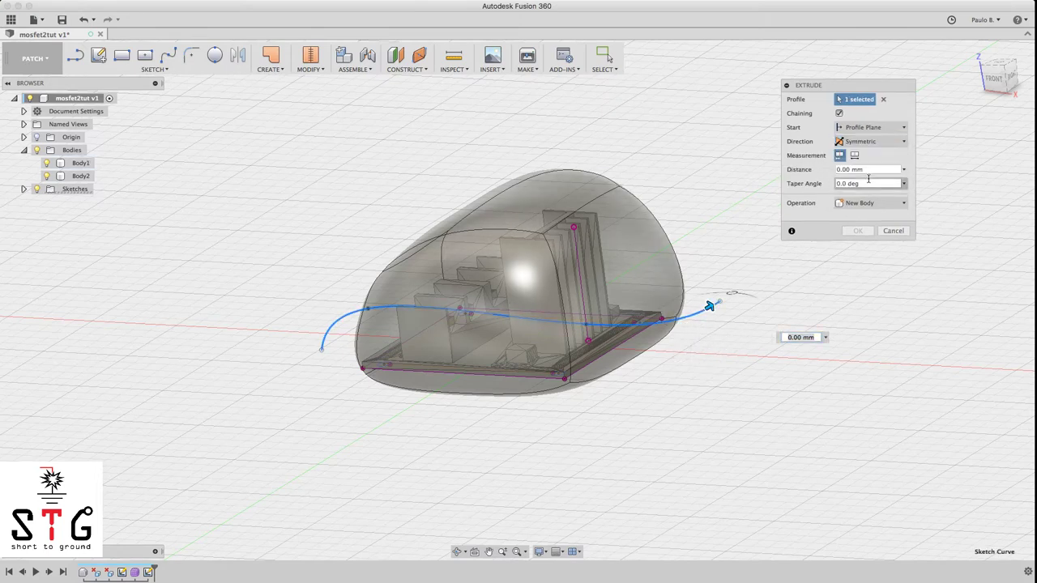
pyautogui.moveTo(708, 307); pyautogui.dragTo(838, 216)
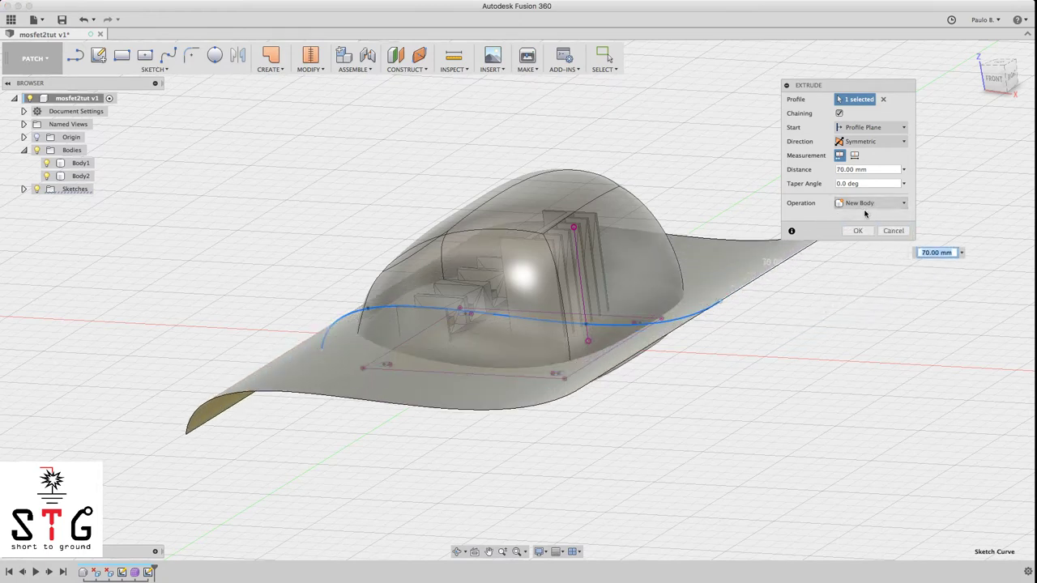
pyautogui.click(858, 231)
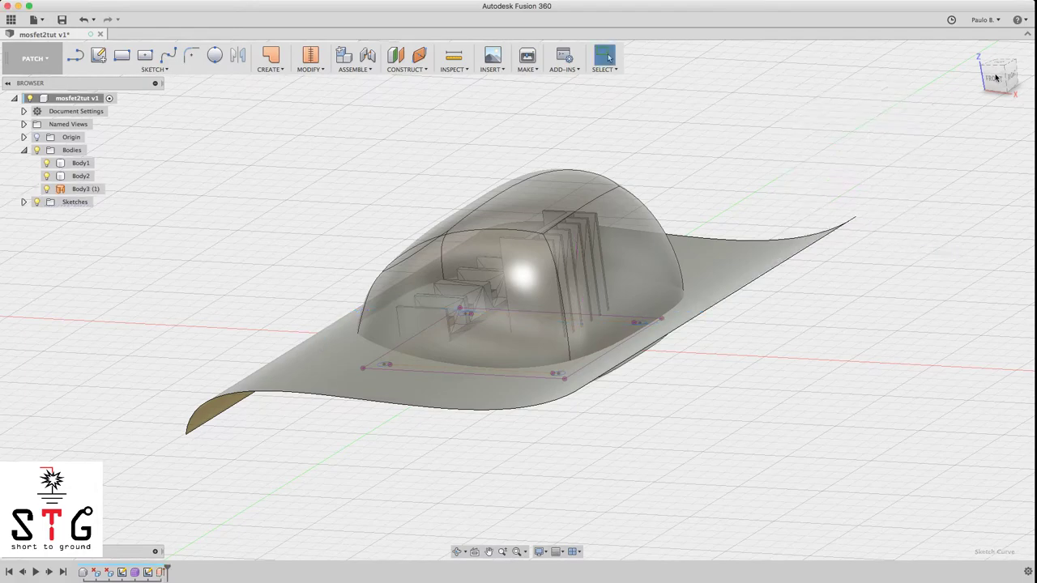
# Split the enclosure body Body2 into two bodies, using the curved extruded surface as the splitting tool with Extend Splitting Tool enabled
pyautogui.click(995, 87)
pyautogui.moveTo(1015, 33); pyautogui.dragTo(1031, 72)
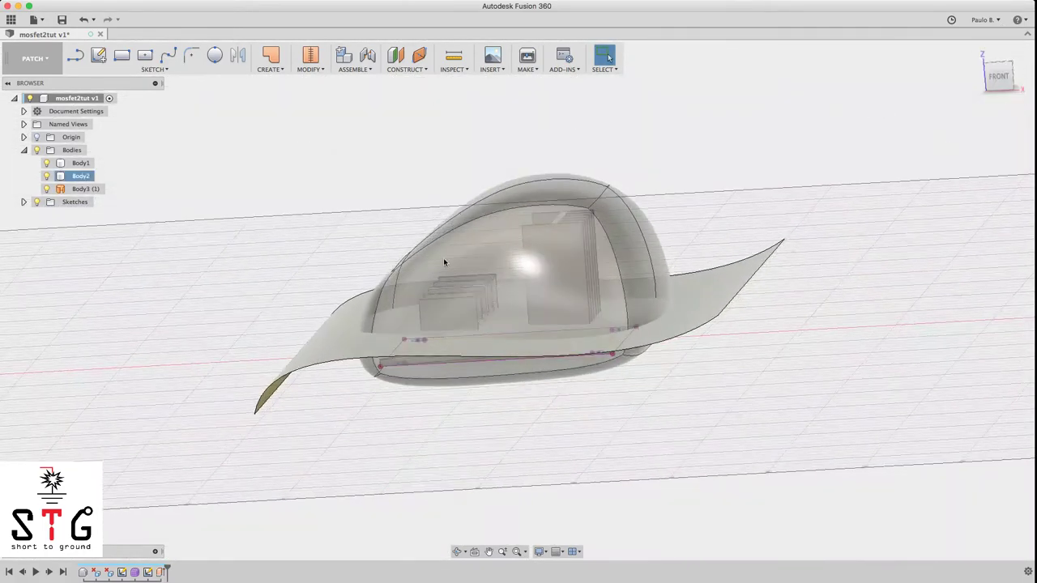
pyautogui.click(262, 71)
pyautogui.moveTo(332, 71)
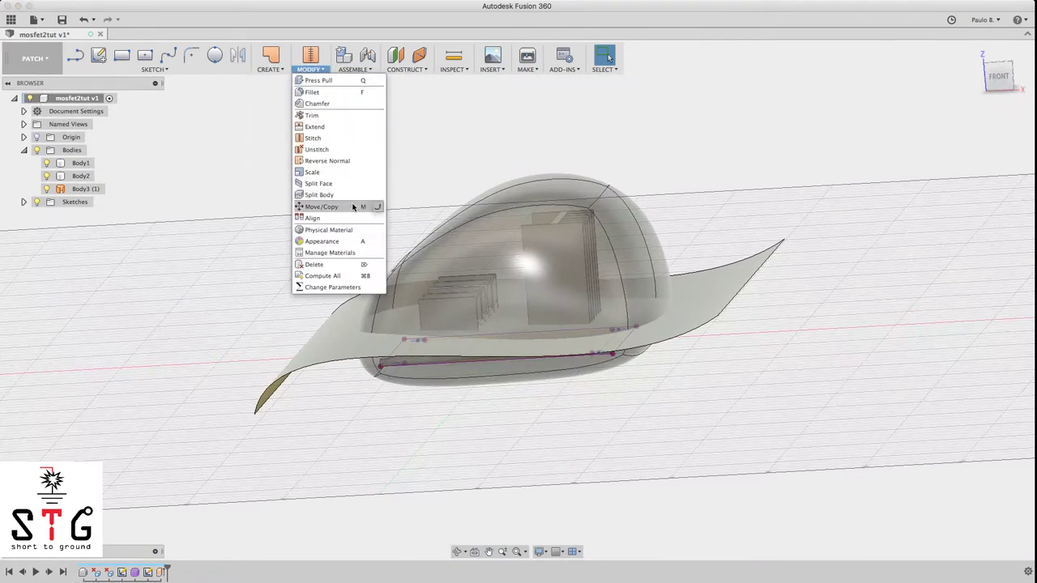
pyautogui.click(348, 195)
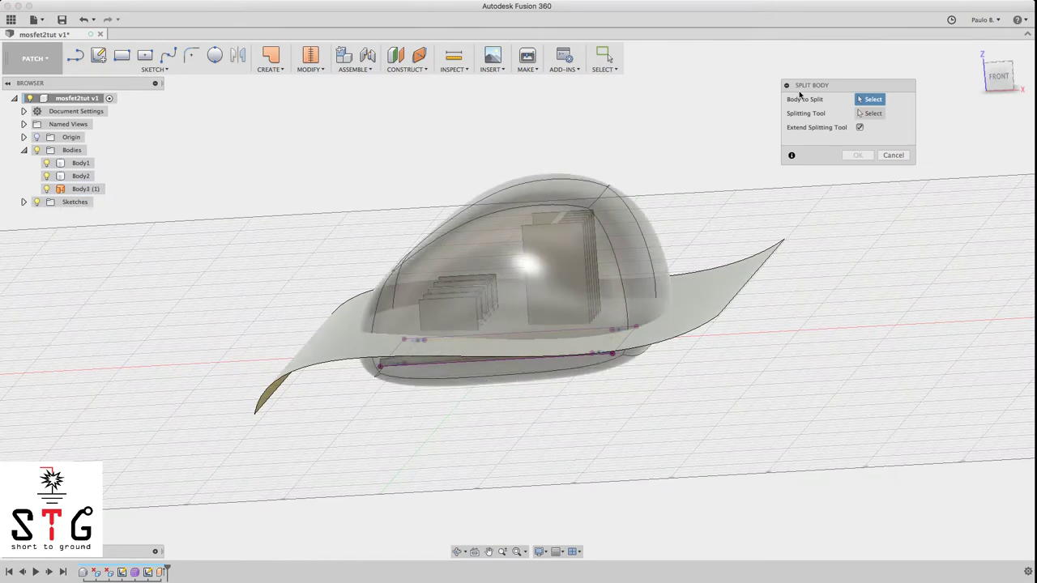
pyautogui.click(622, 231)
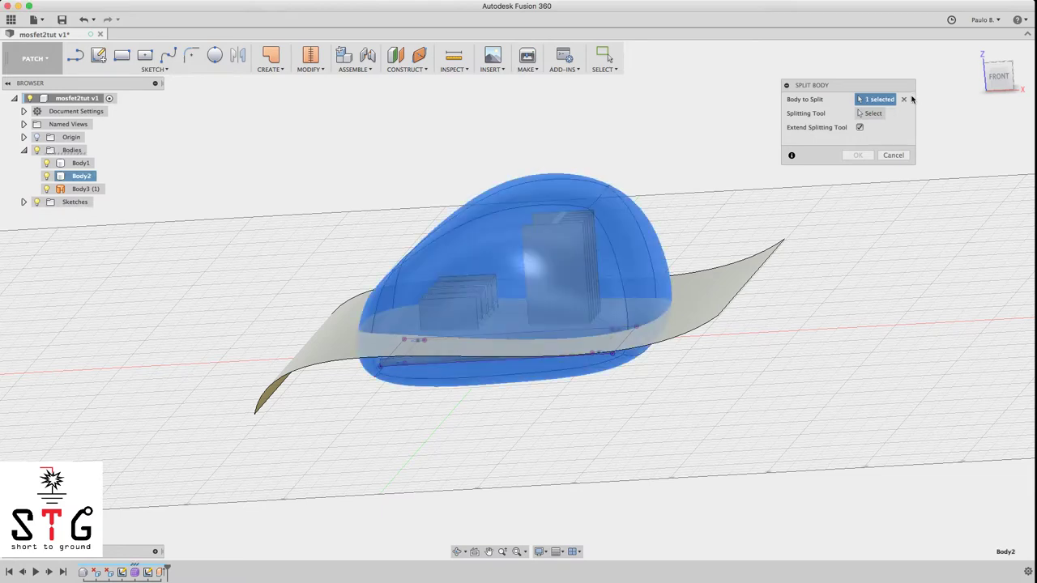
pyautogui.click(872, 113)
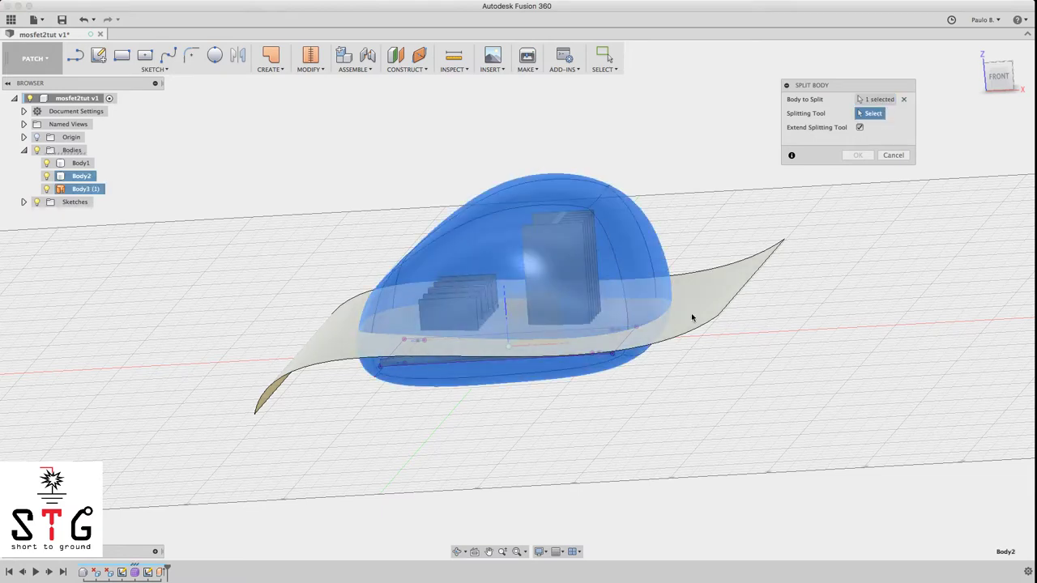
pyautogui.click(712, 296)
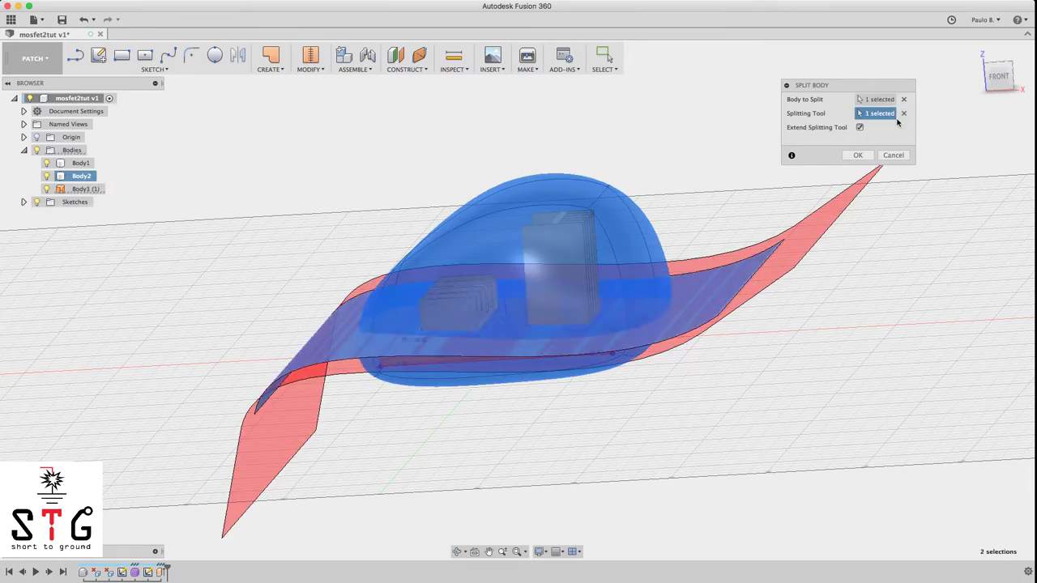
pyautogui.click(47, 177)
pyautogui.click(47, 177)
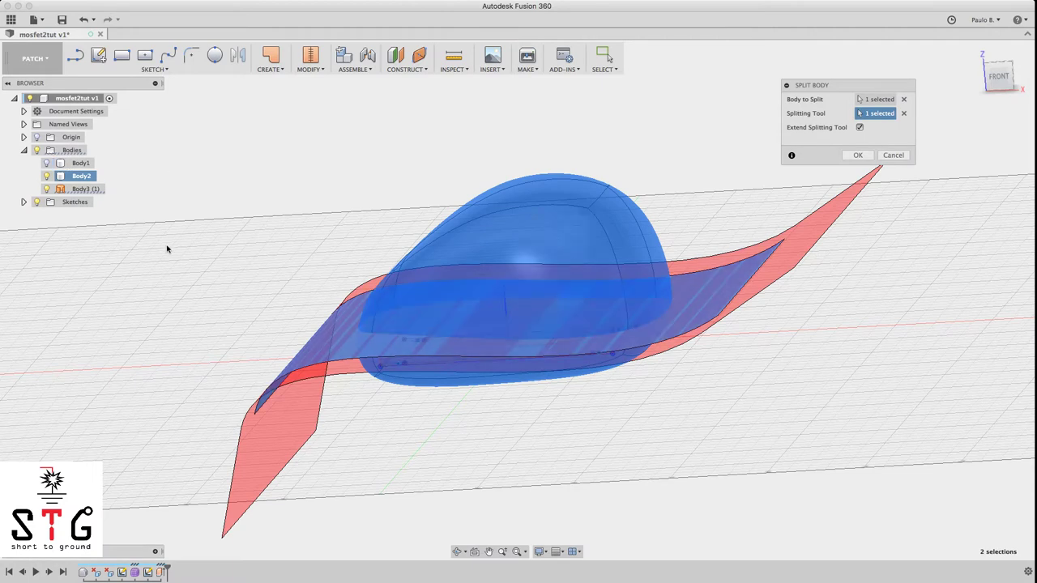
pyautogui.click(858, 155)
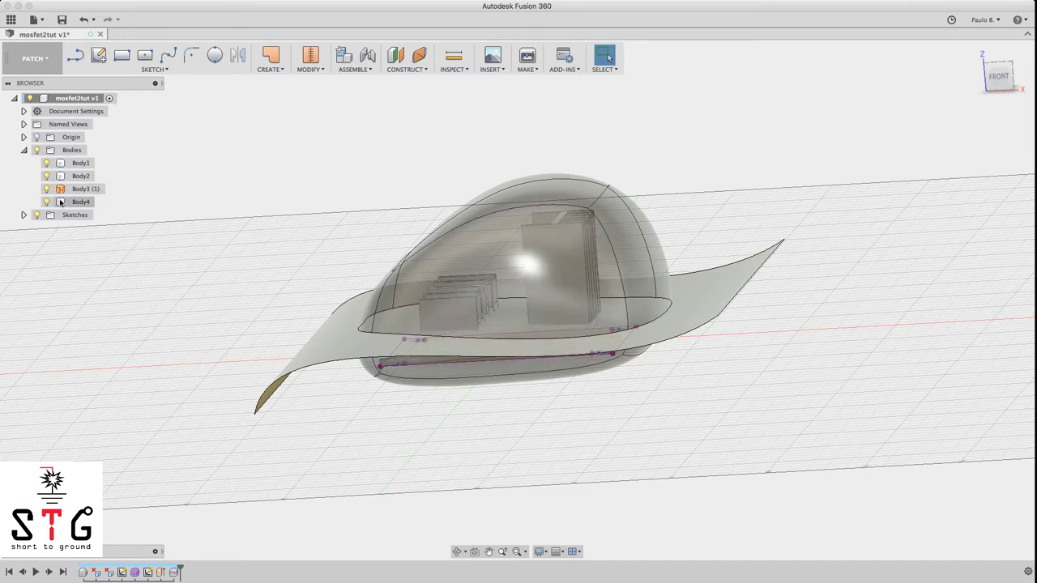
# Remove the curved splitting surface Body3 from the design
pyautogui.click(60, 203)
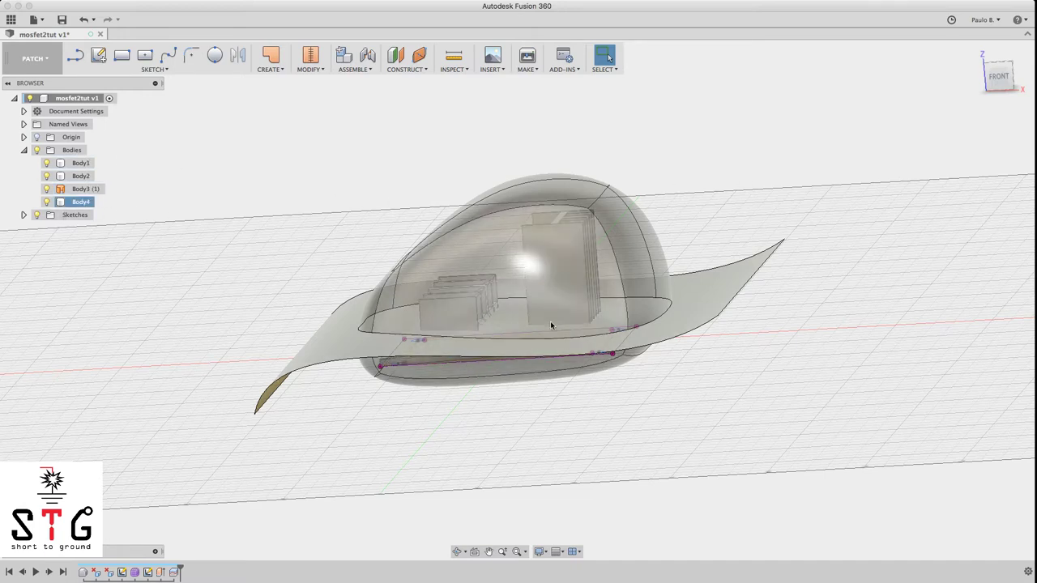
pyautogui.click(564, 336)
pyautogui.press('Escape')
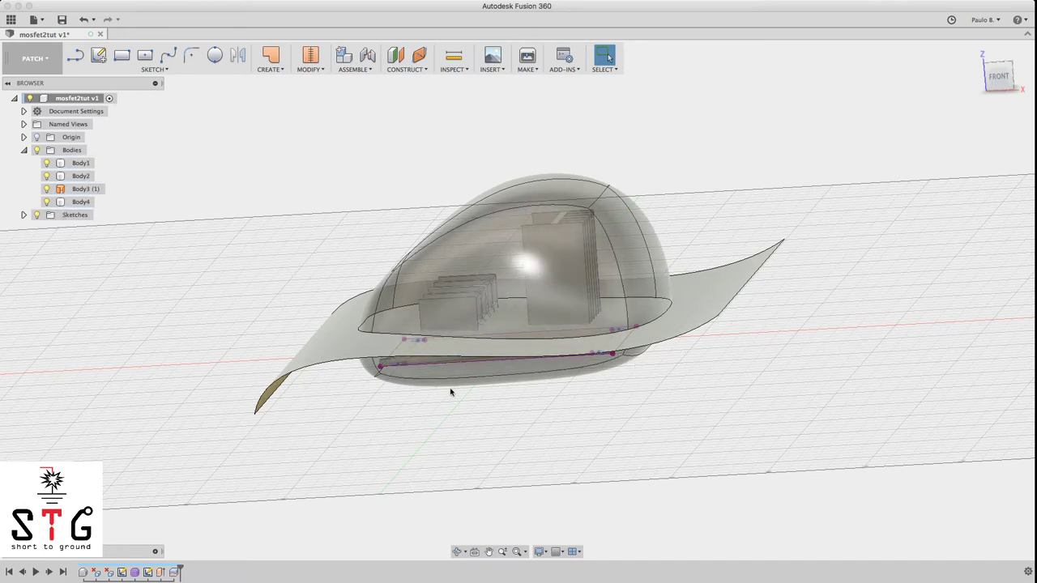
pyautogui.click(81, 189)
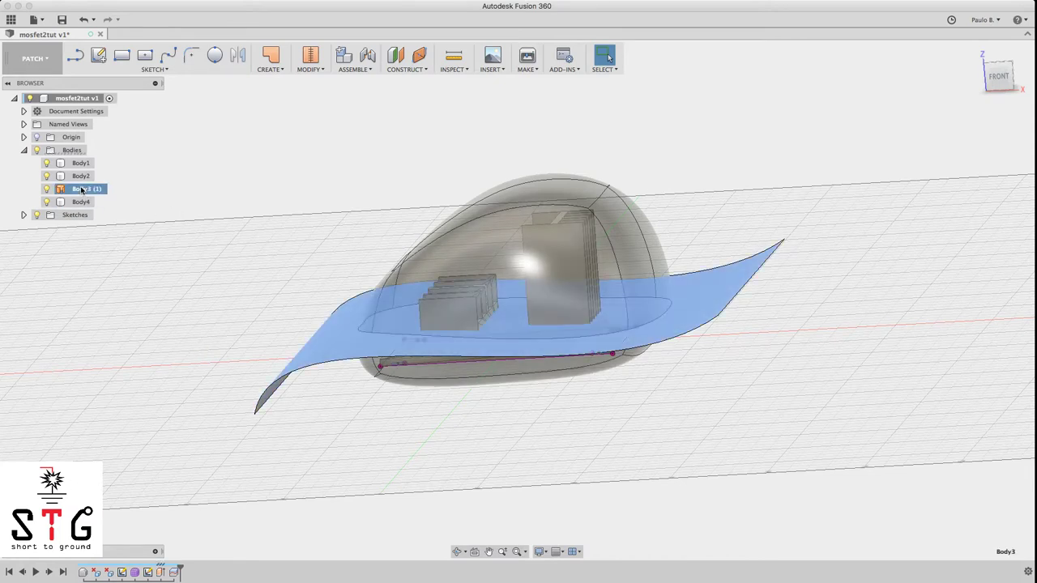
pyautogui.rightClick(82, 190)
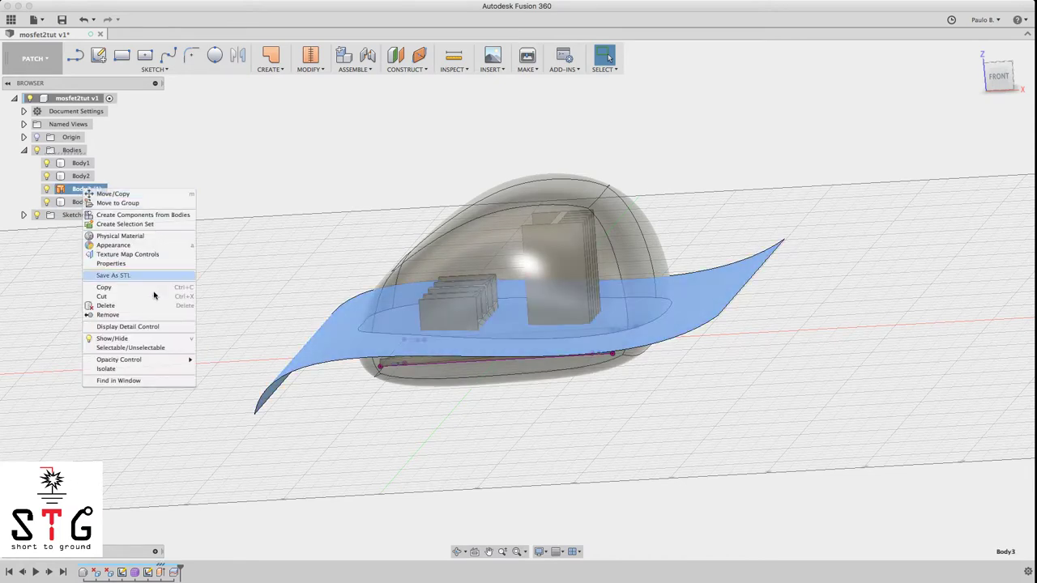
pyautogui.click(128, 315)
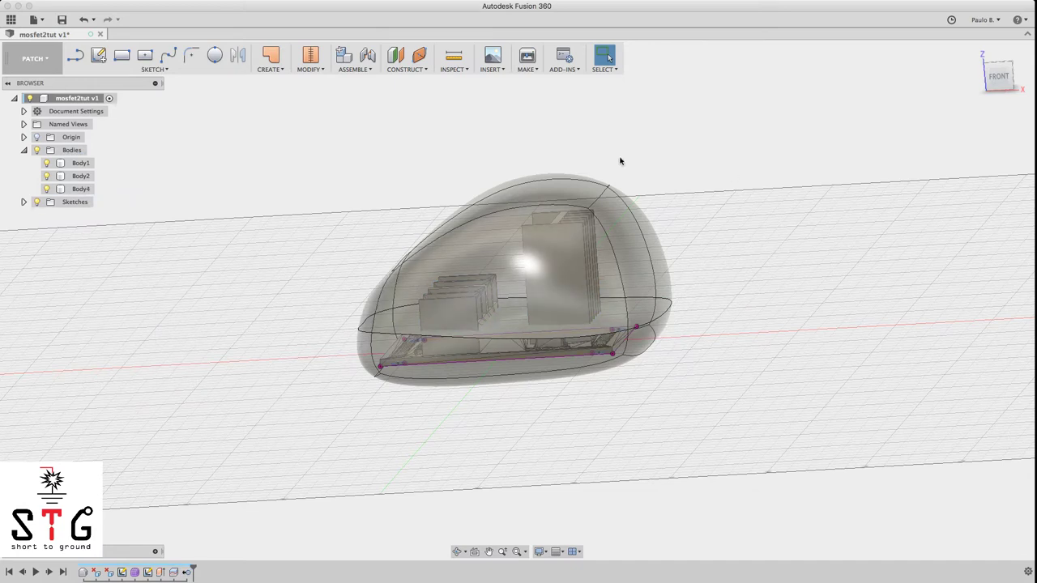
# Rename the circuit board body Body1 as mosfet
pyautogui.click(81, 163)
pyautogui.doubleClick(81, 163)
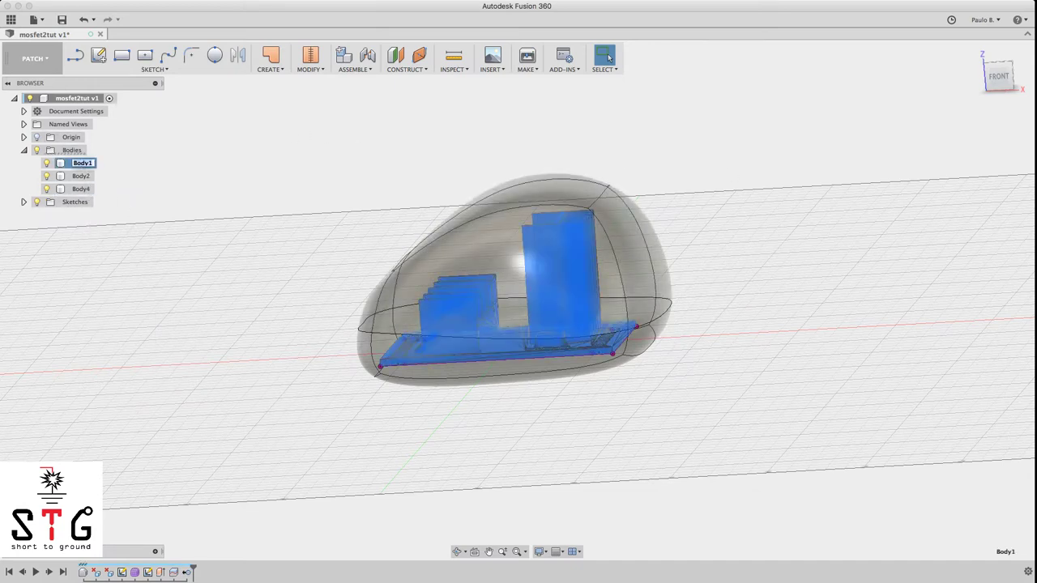
pyautogui.press('super+Tab')
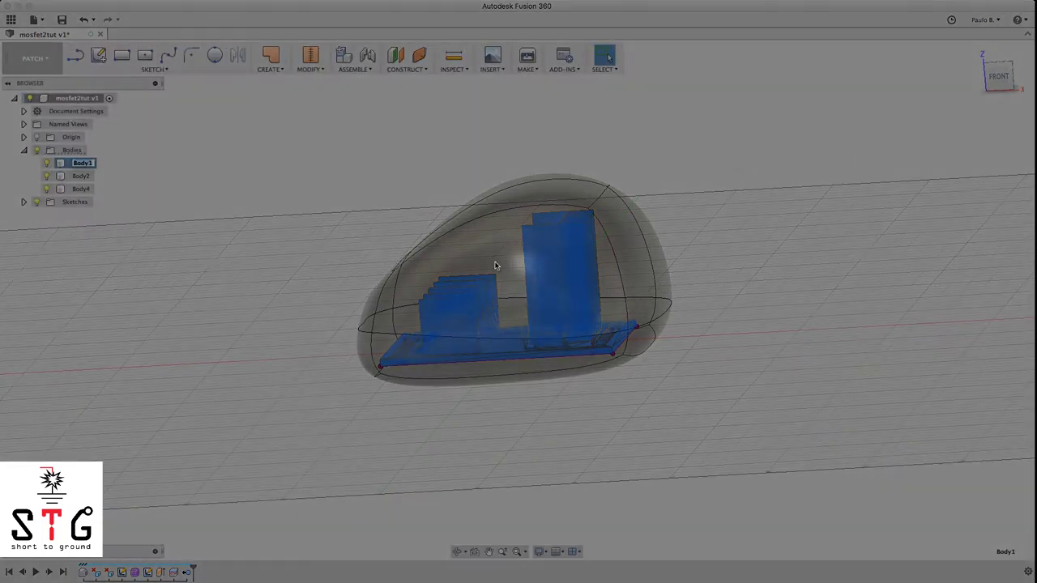
pyautogui.write('mosfet')
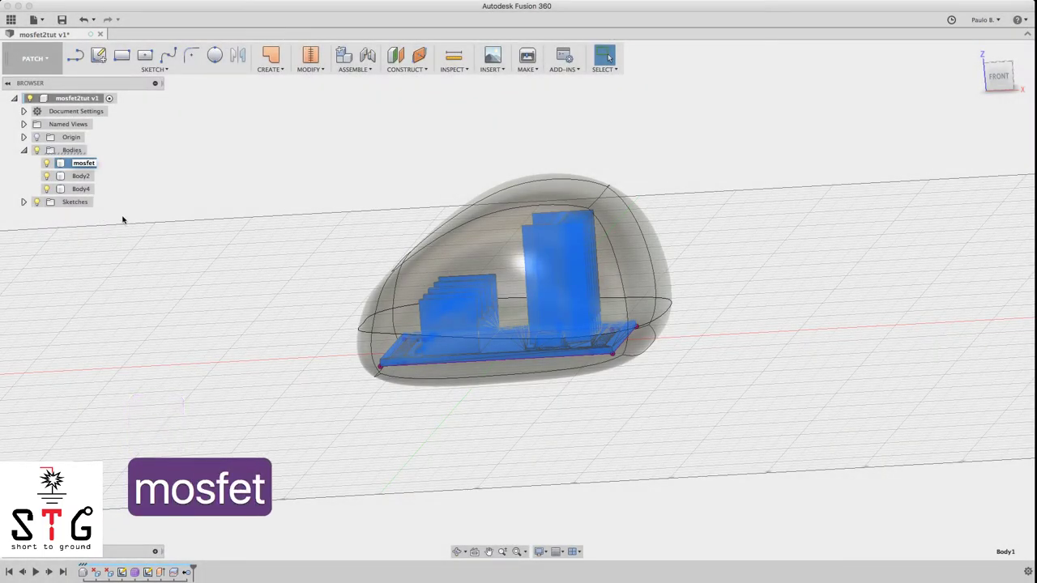
pyautogui.press('Return')
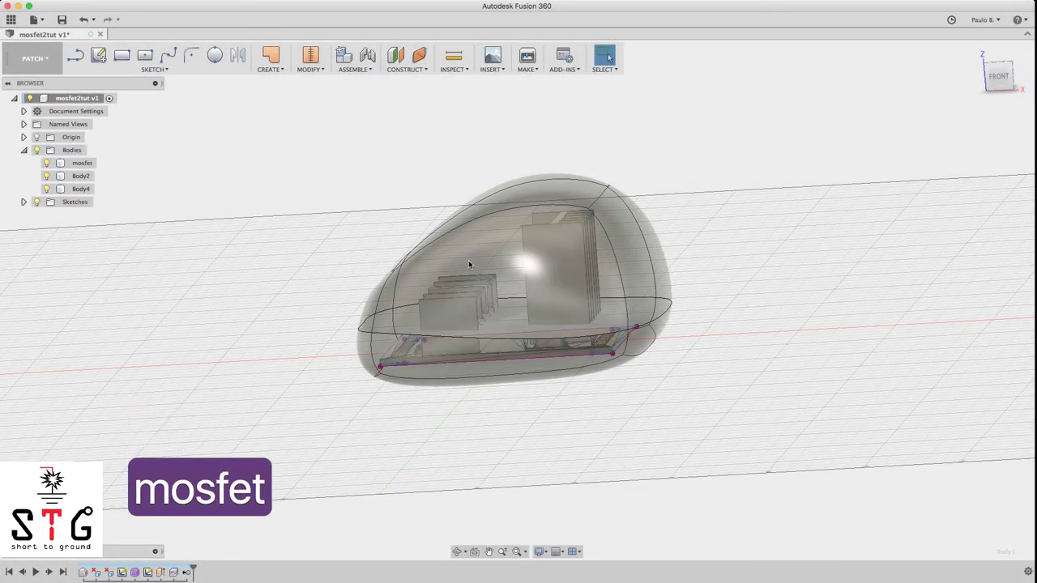
# Rename the upper enclosure half, Body4, as top
pyautogui.click(469, 260)
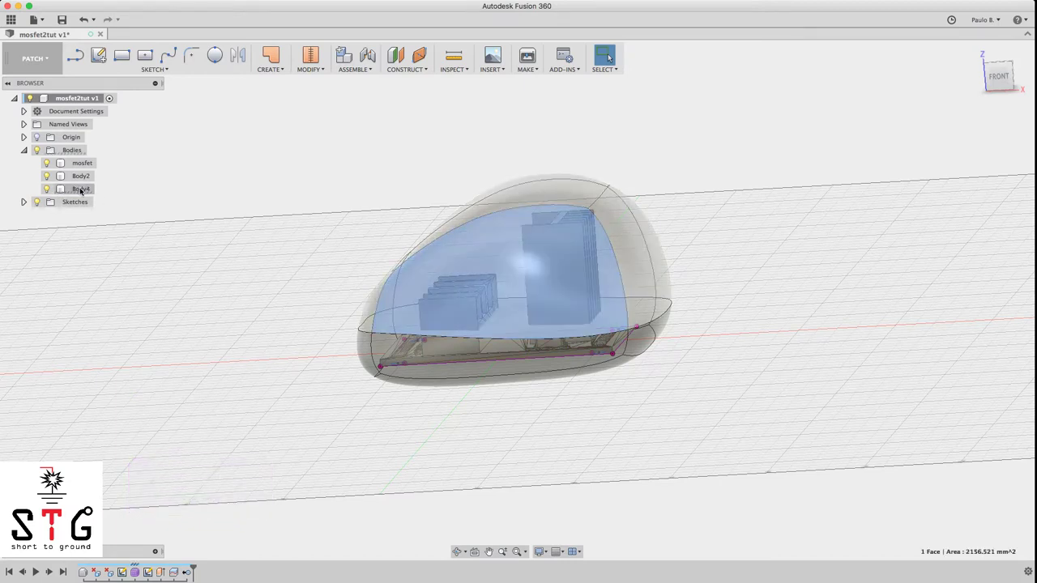
pyautogui.click(81, 189)
pyautogui.doubleClick(81, 188)
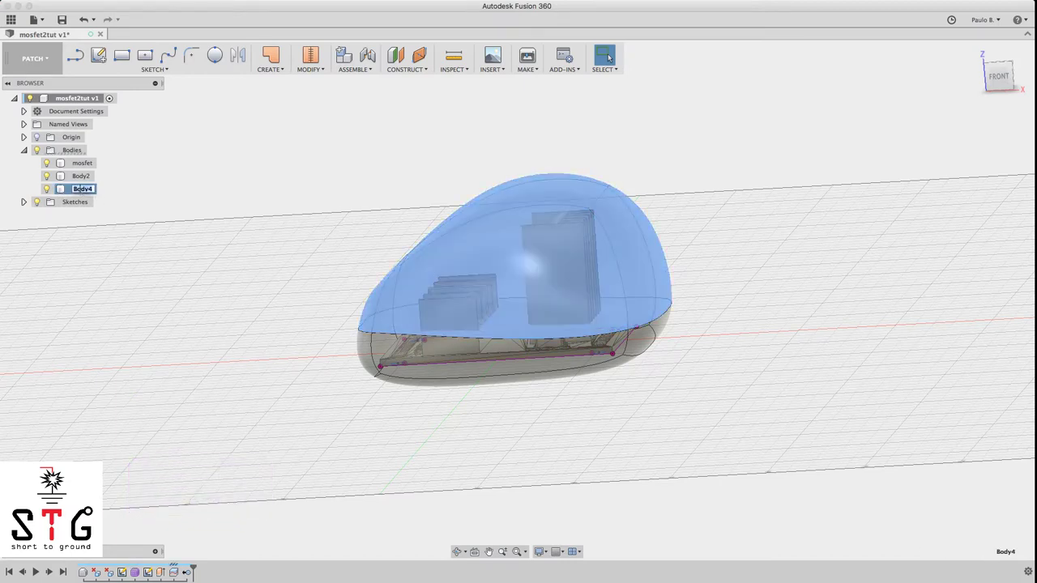
pyautogui.write('top')
pyautogui.press('Return')
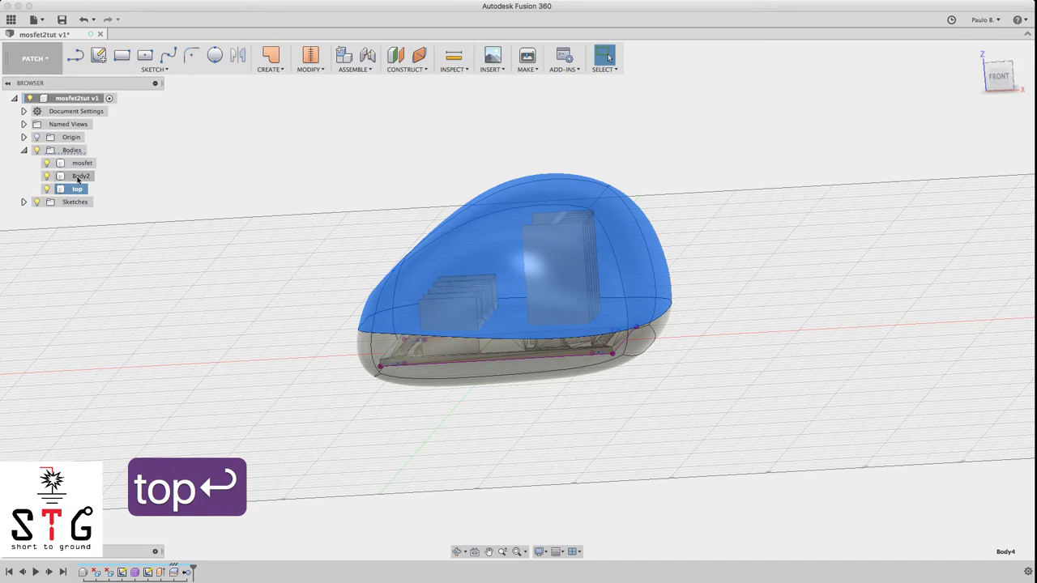
# Rename the lower enclosure half, Body2, as bottom
pyautogui.click(78, 178)
pyautogui.doubleClick(77, 177)
pyautogui.write('bot')
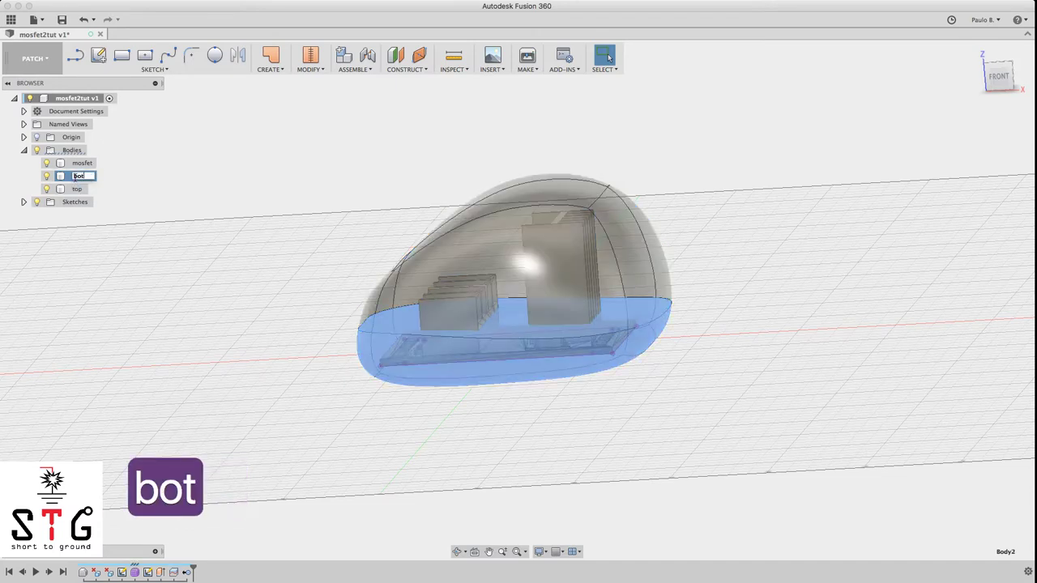
pyautogui.write('tom')
pyautogui.click(234, 227)
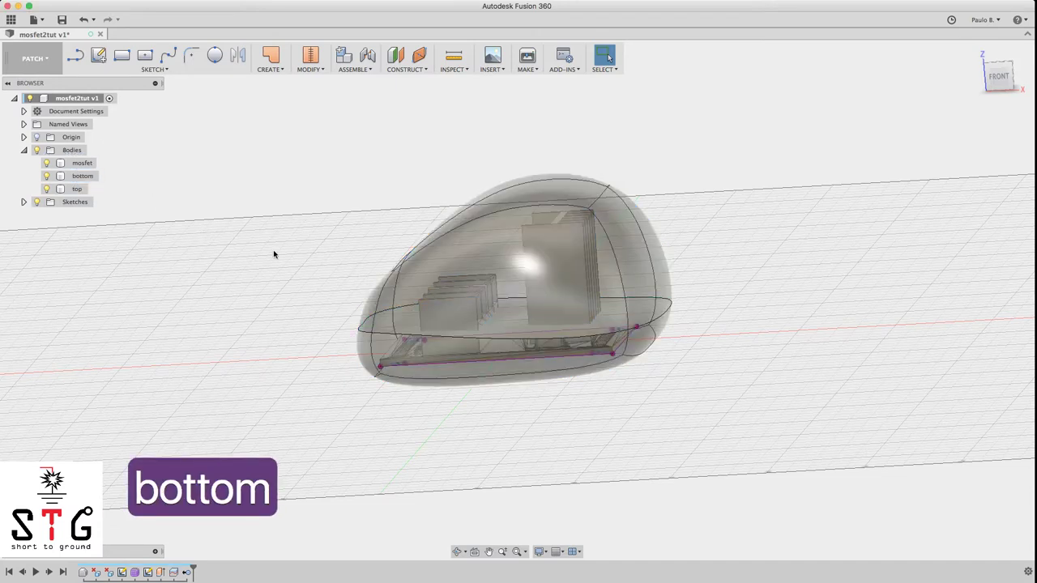
# Hide the mosfet and top bodies and Sketch1 so that only the bottom body is shown
pyautogui.moveTo(1003, 79)
pyautogui.mouseDown()
pyautogui.moveTo(999, 63)
pyautogui.moveTo(1001, 76)
pyautogui.mouseUp()
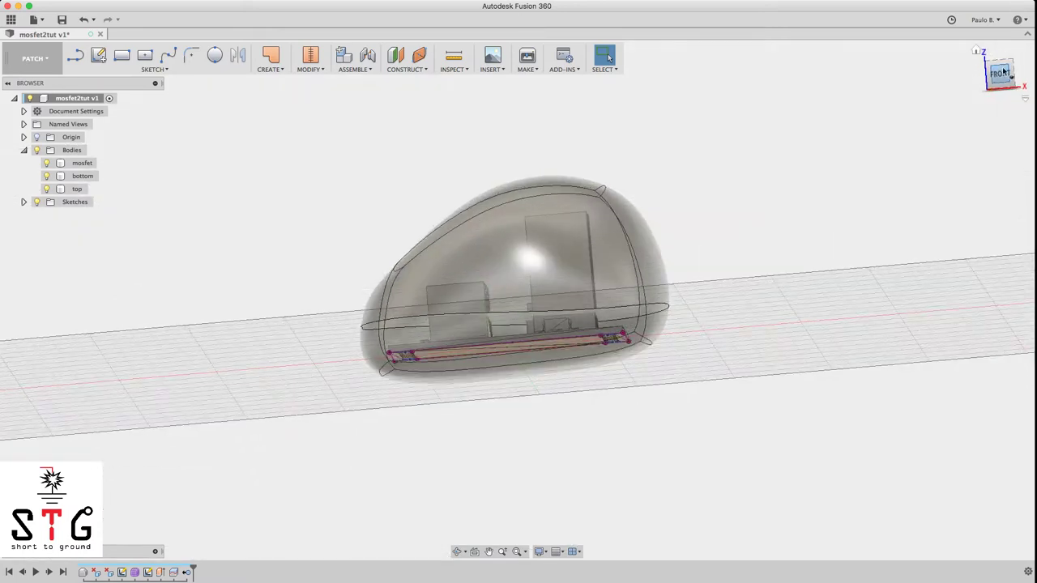
pyautogui.click(49, 164)
pyautogui.press('v')
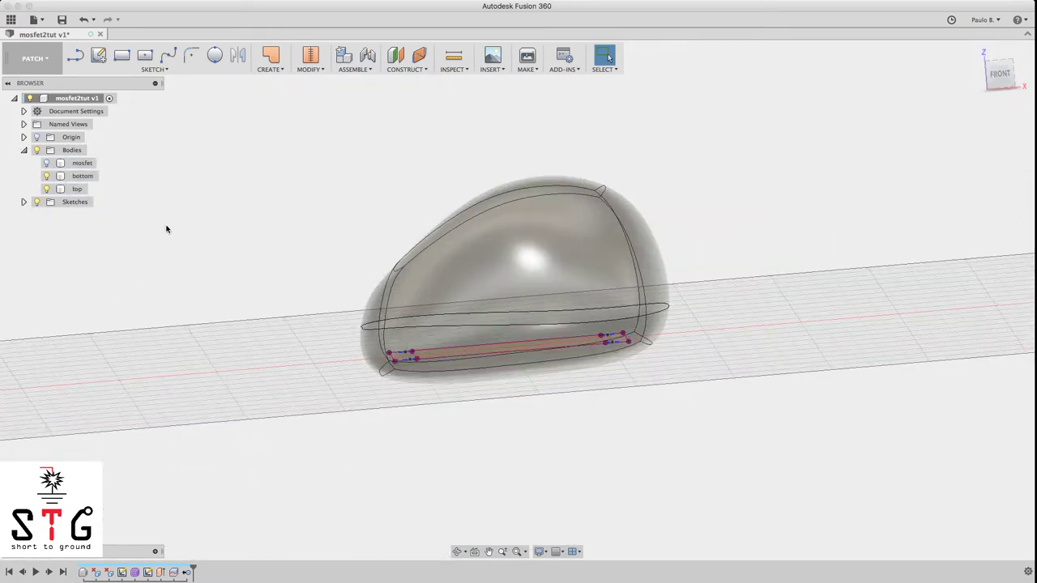
pyautogui.click(49, 188)
pyautogui.press('v')
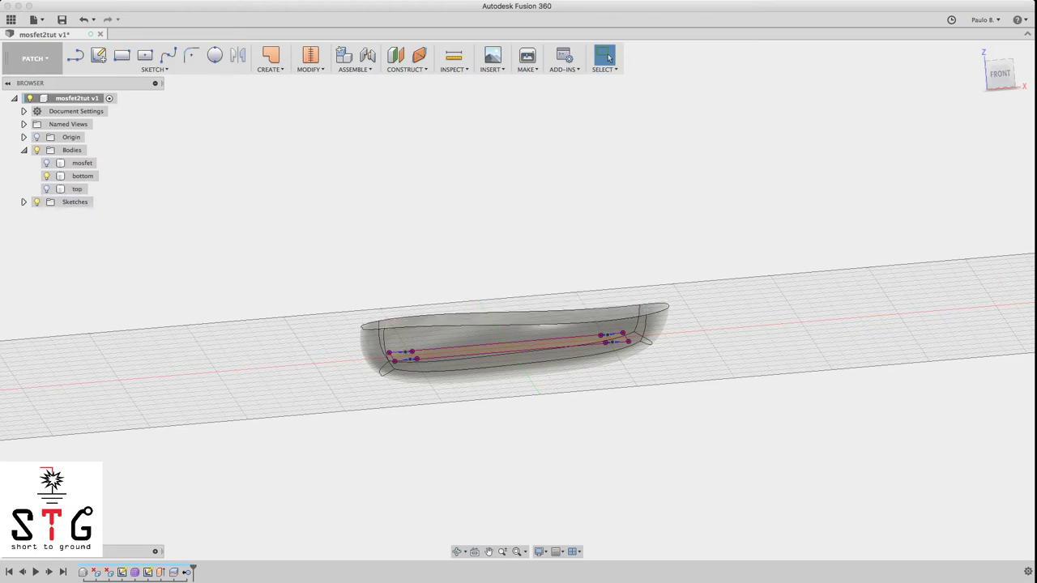
pyautogui.click(999, 63)
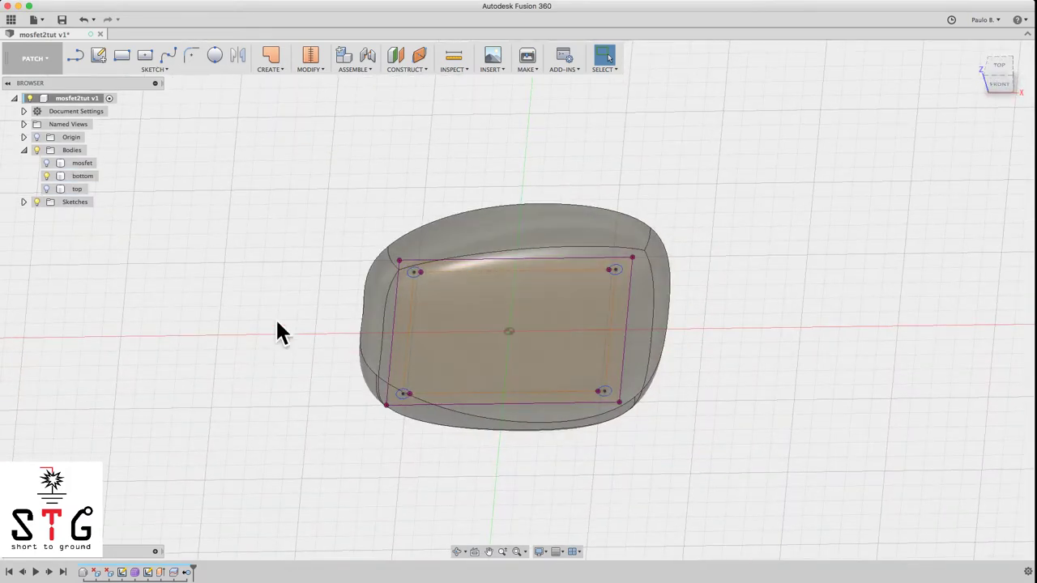
pyautogui.click(24, 203)
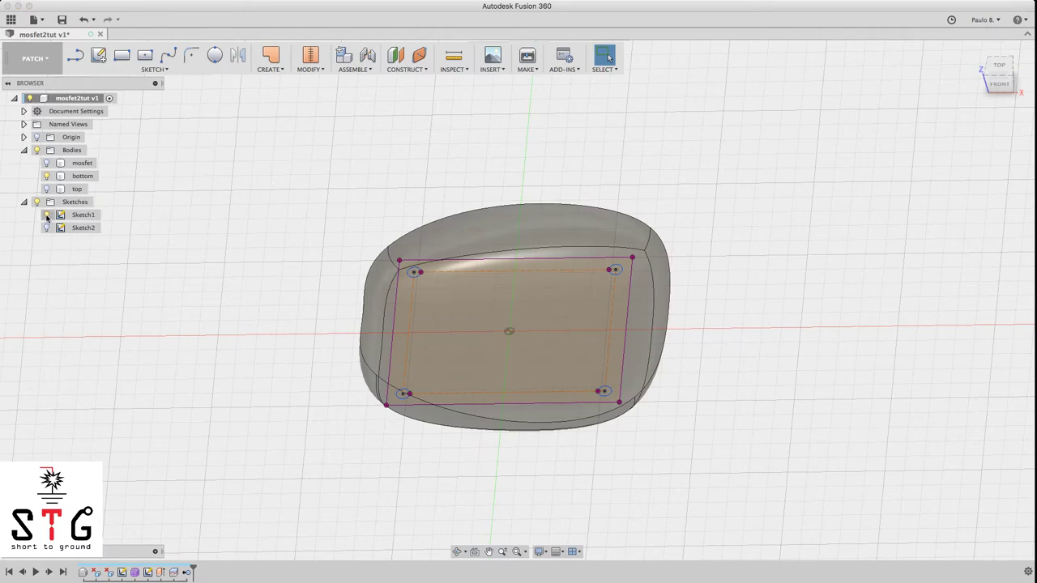
pyautogui.click(46, 216)
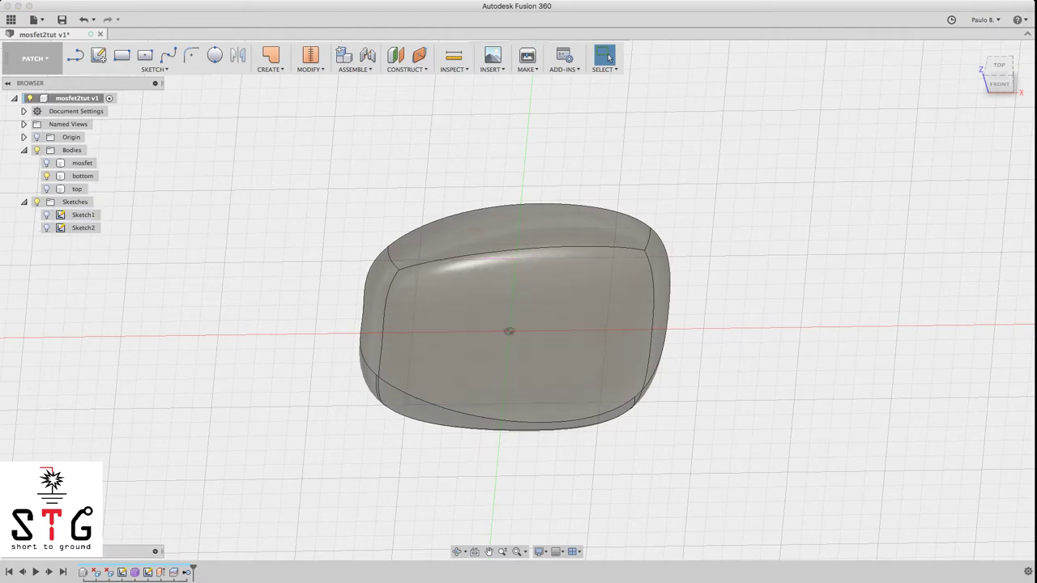
# Switch from the Patch workspace to the Model workspace to get the solid editing commands for the bottom body
pyautogui.click(979, 48)
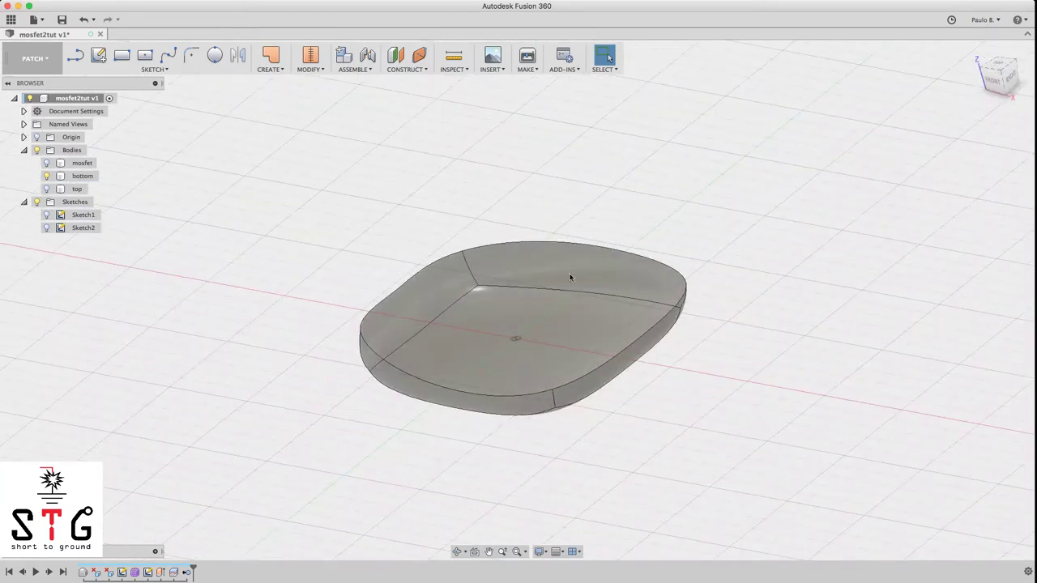
pyautogui.click(569, 277)
pyautogui.click(273, 70)
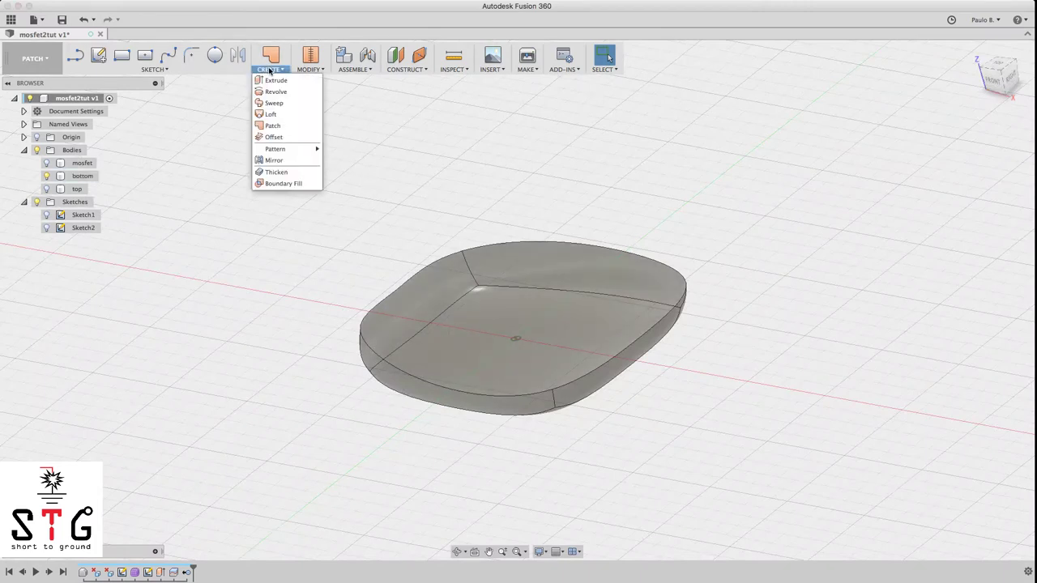
pyautogui.click(306, 71)
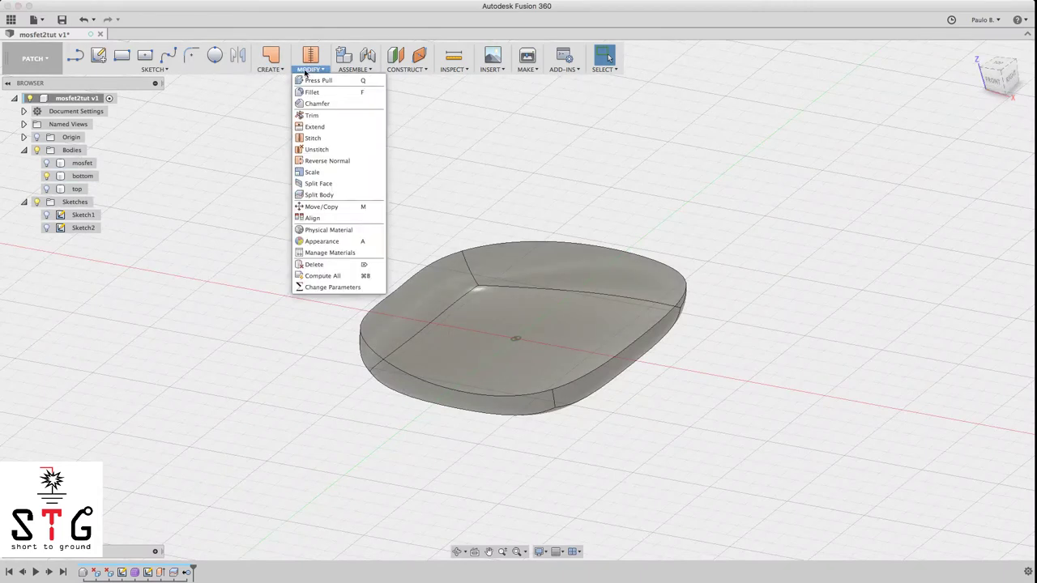
pyautogui.click(44, 69)
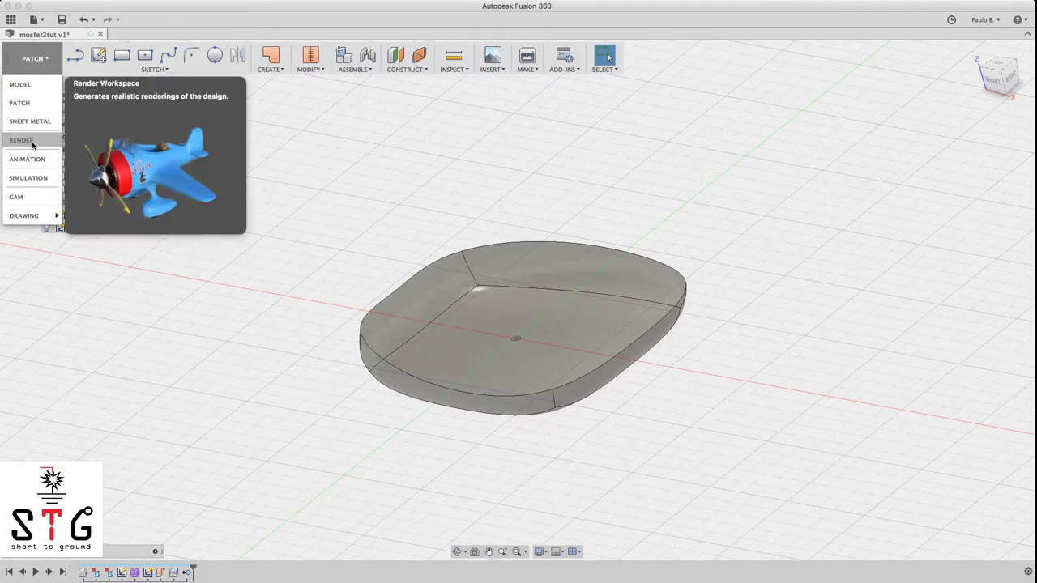
pyautogui.click(20, 84)
# Shell the bottom body to a 2 mm inside thickness, opening it at its curved upper split face
pyautogui.click(348, 71)
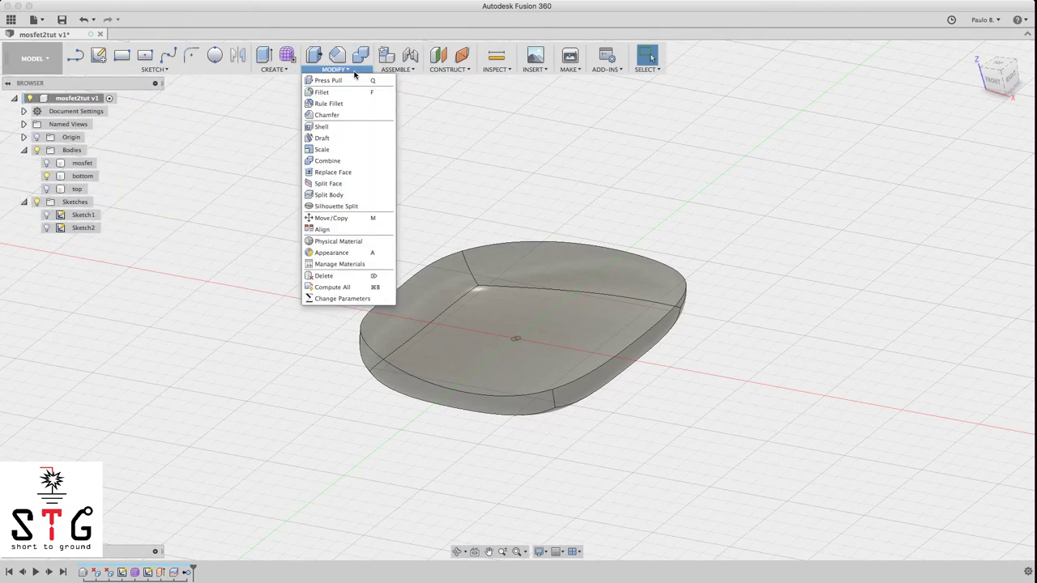
pyautogui.click(323, 127)
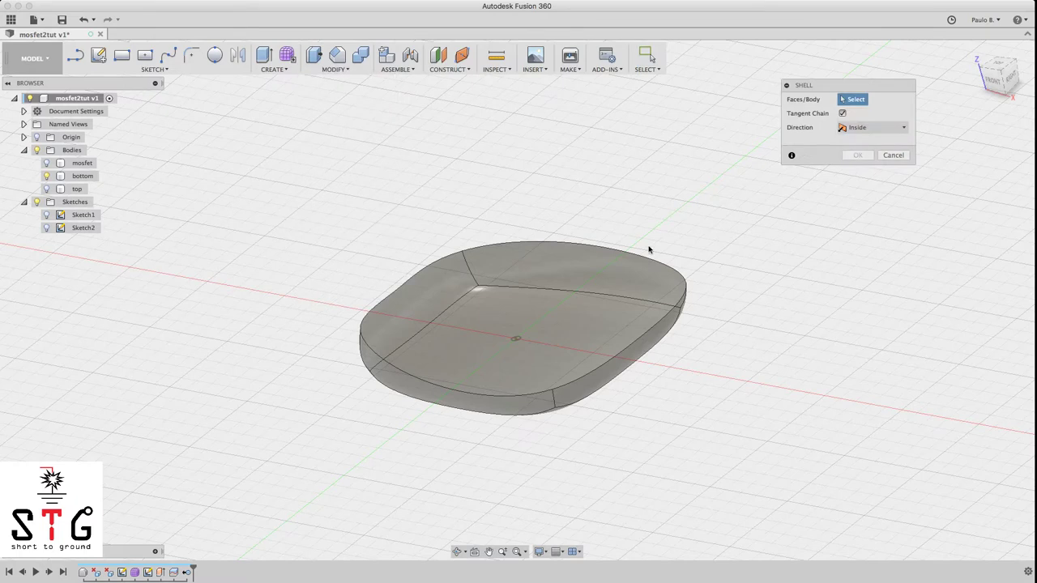
pyautogui.click(463, 290)
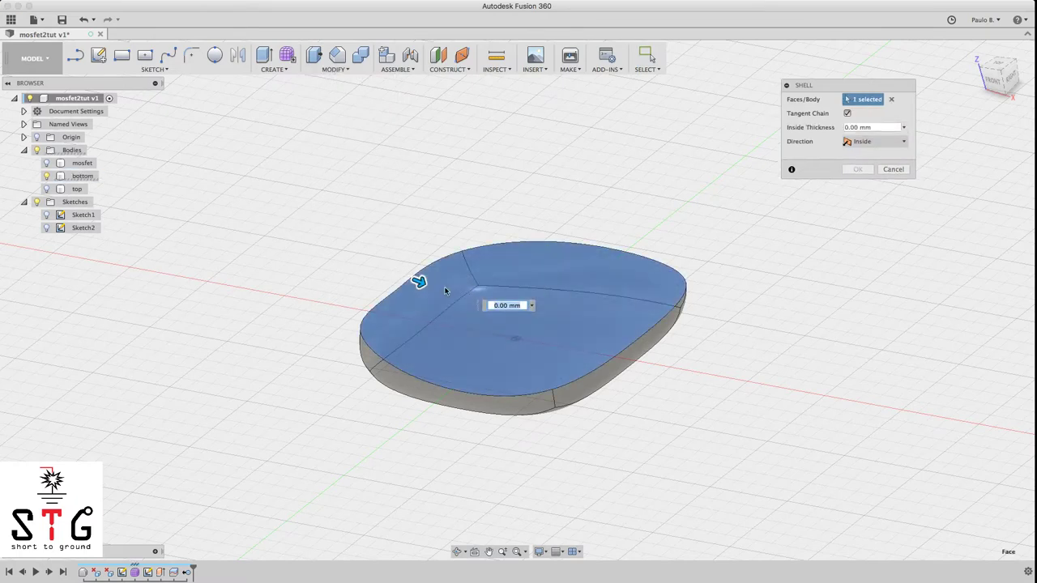
pyautogui.moveTo(428, 286); pyautogui.dragTo(436, 289)
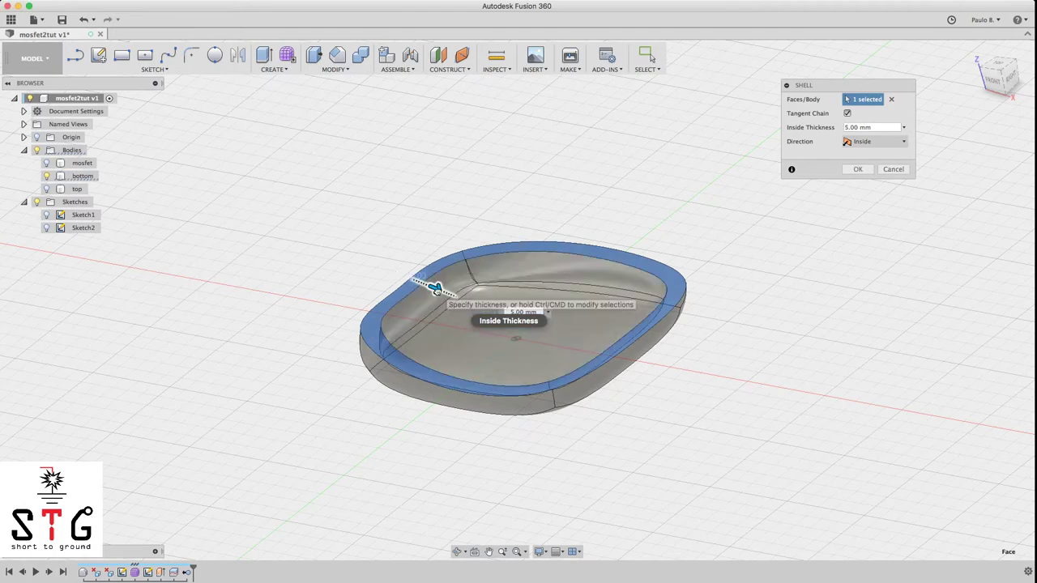
pyautogui.write('2')
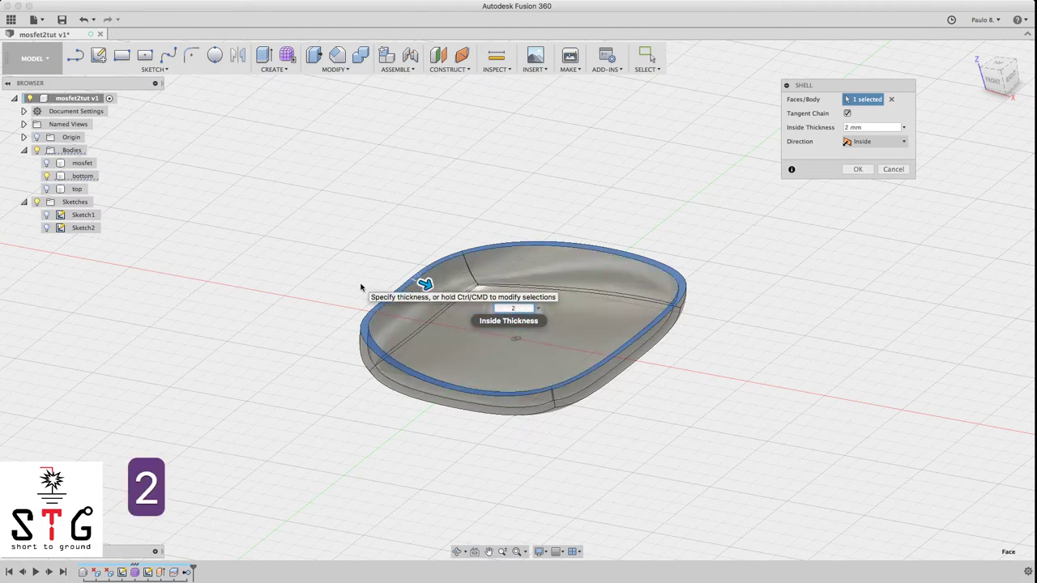
pyautogui.press('Return')
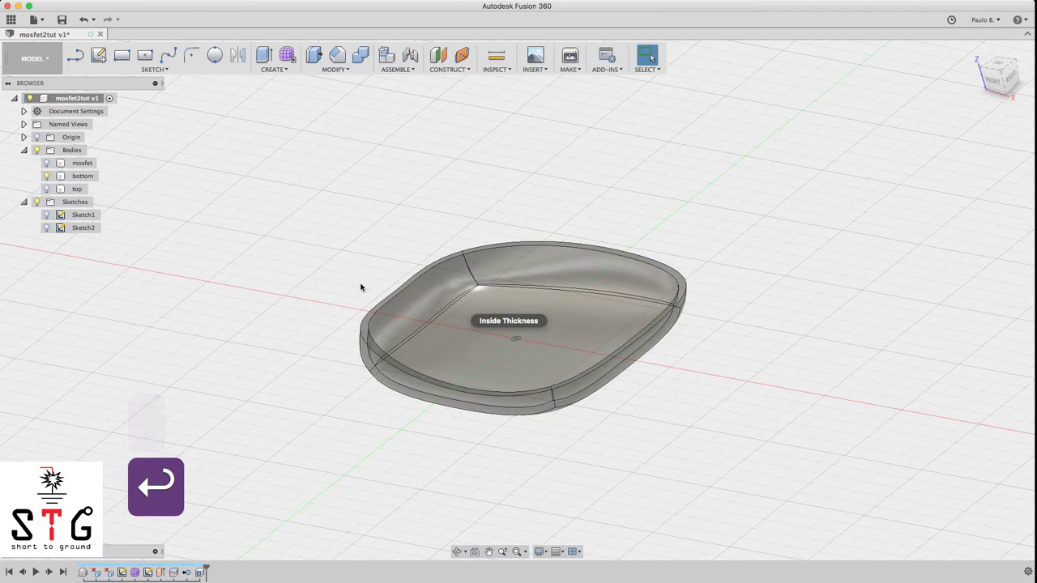
# Hide the bottom body and show the top body so that its underside can be worked on
pyautogui.click(46, 176)
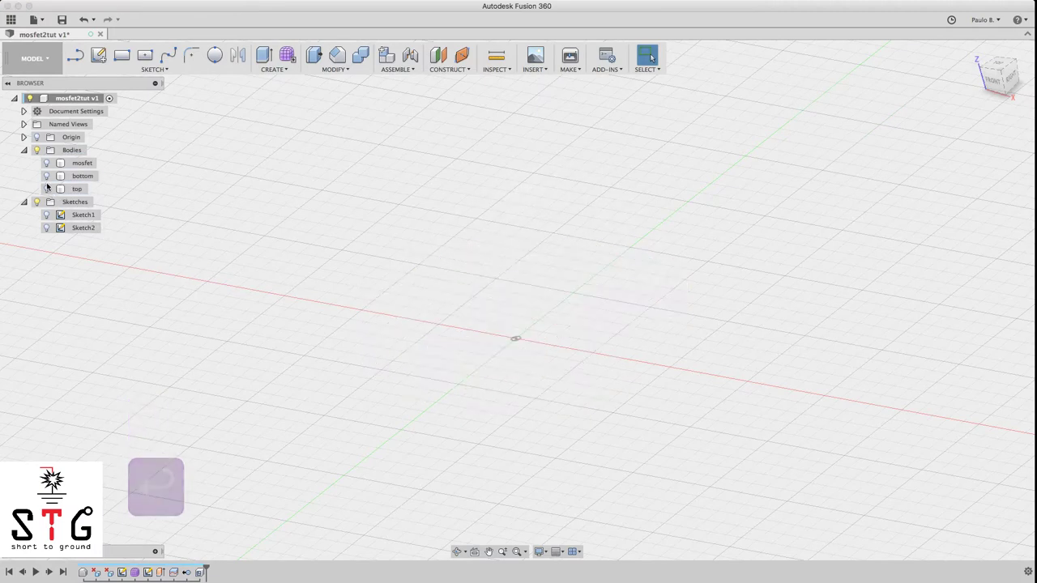
pyautogui.click(46, 189)
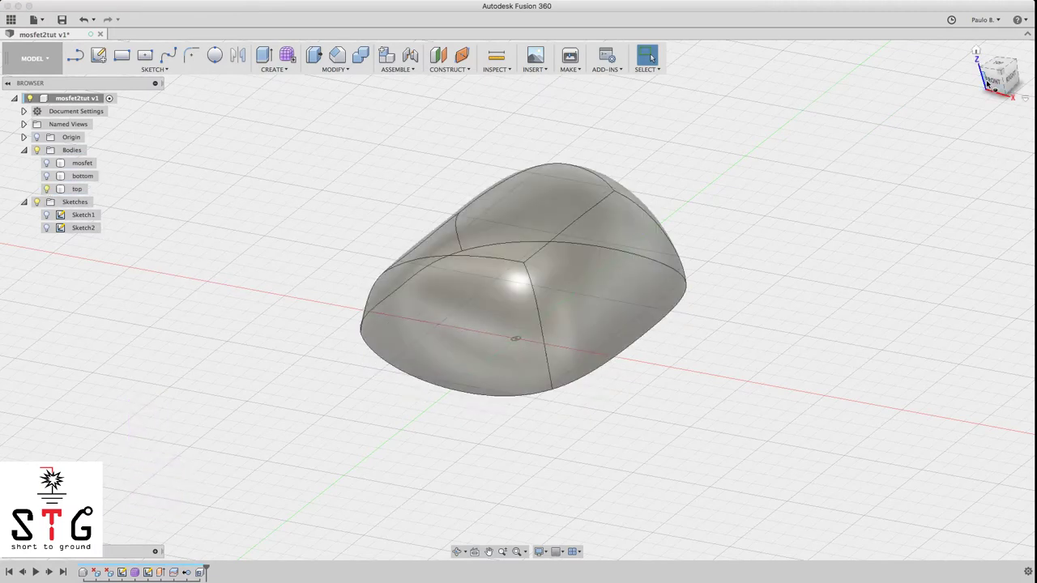
pyautogui.moveTo(995, 79); pyautogui.dragTo(1003, 7)
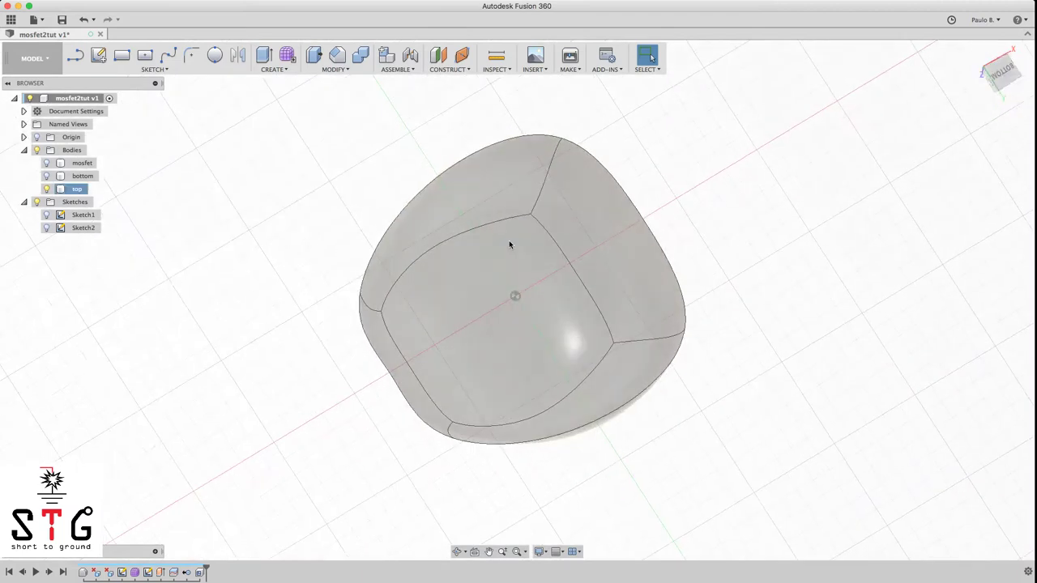
# Shell the top body toward the inside, opening it at its curved underside split face
pyautogui.click(509, 240)
pyautogui.click(338, 69)
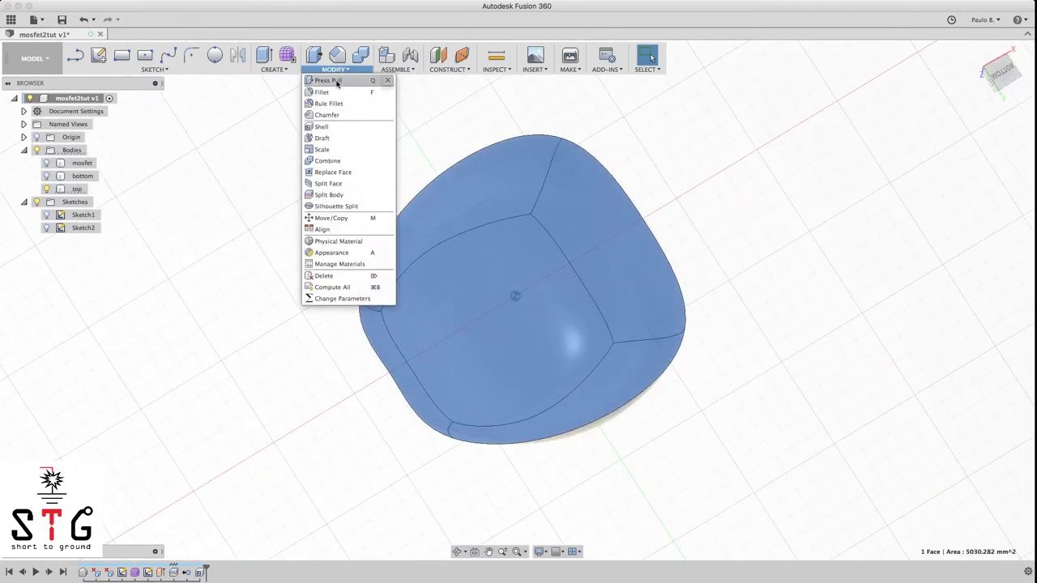
pyautogui.click(321, 127)
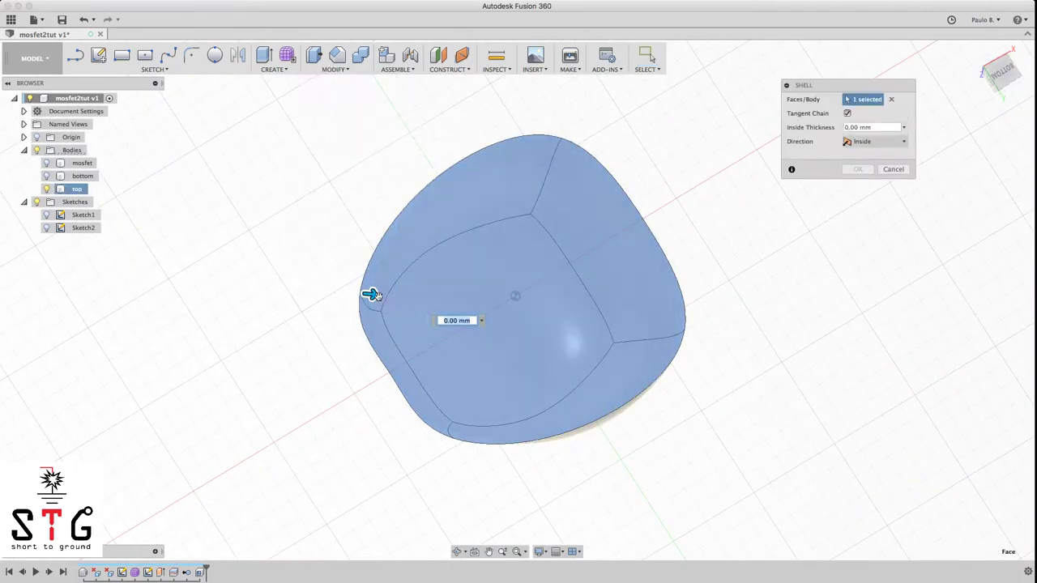
pyautogui.moveTo(371, 294); pyautogui.dragTo(389, 295)
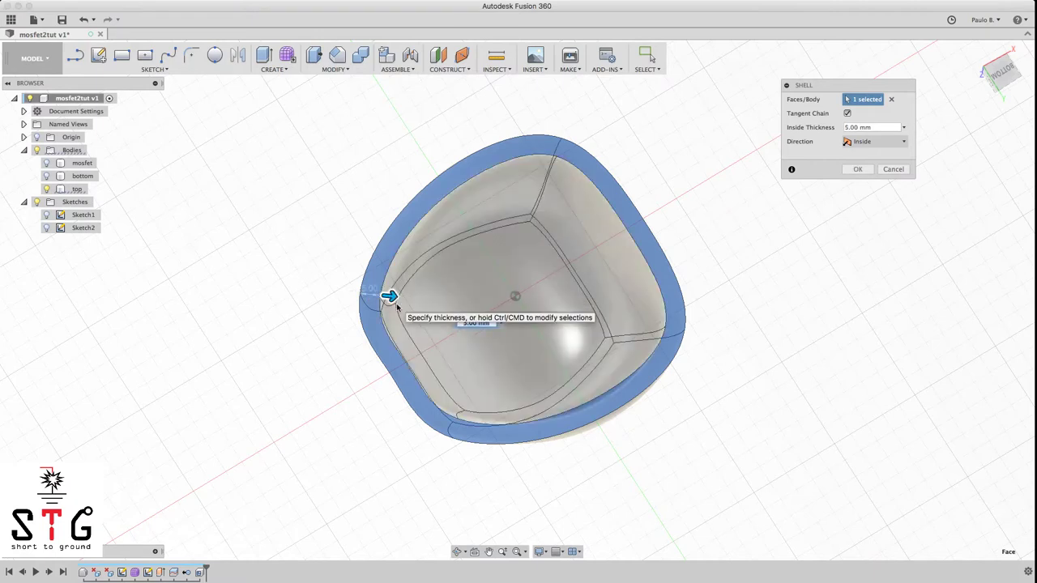
pyautogui.press('Return')
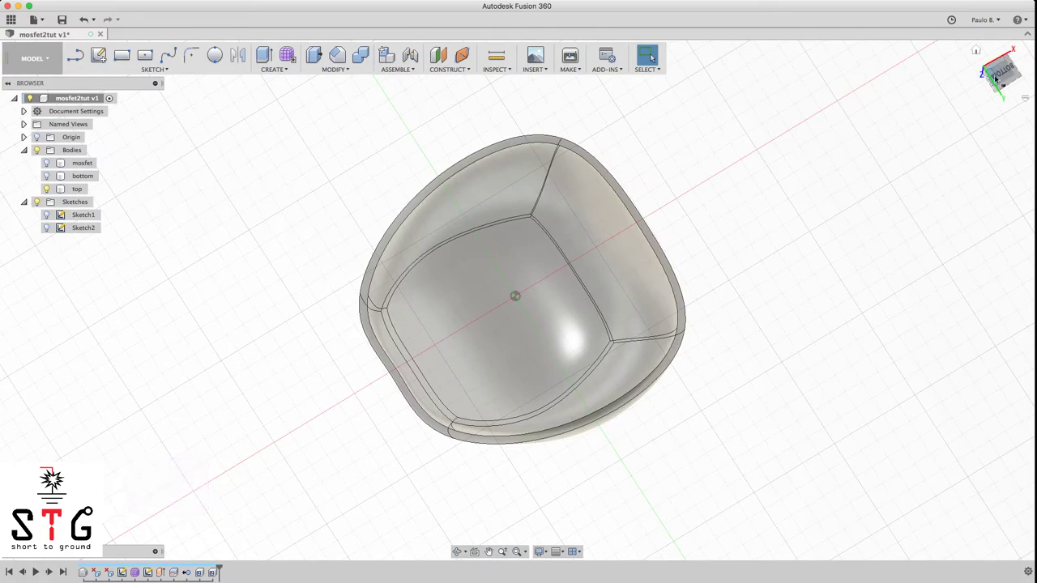
# Show the bottom body together with the shelled top body and examine how the two hollow halves meet
pyautogui.moveTo(1009, 67); pyautogui.dragTo(1014, 93)
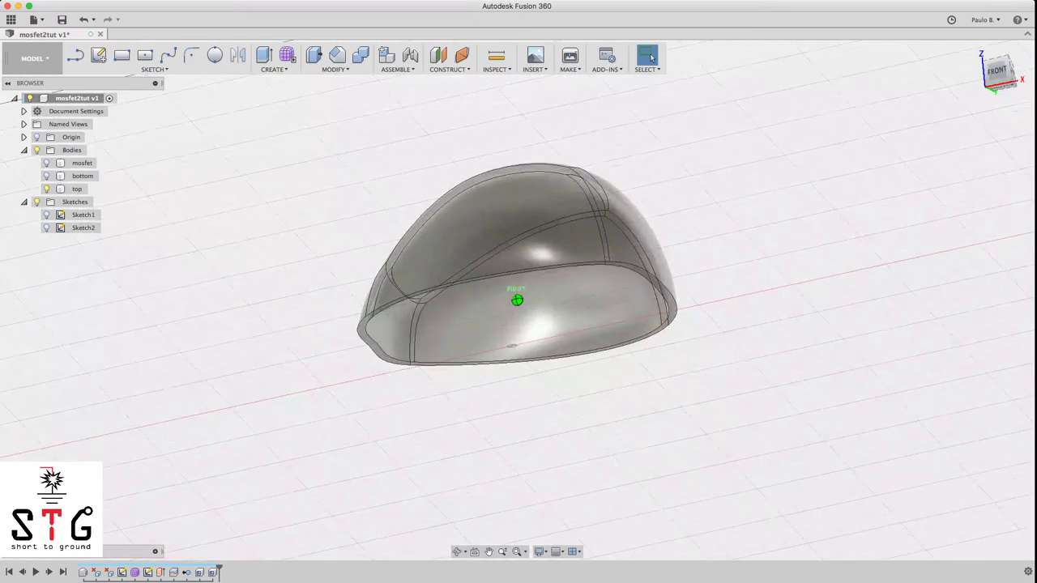
pyautogui.click(47, 175)
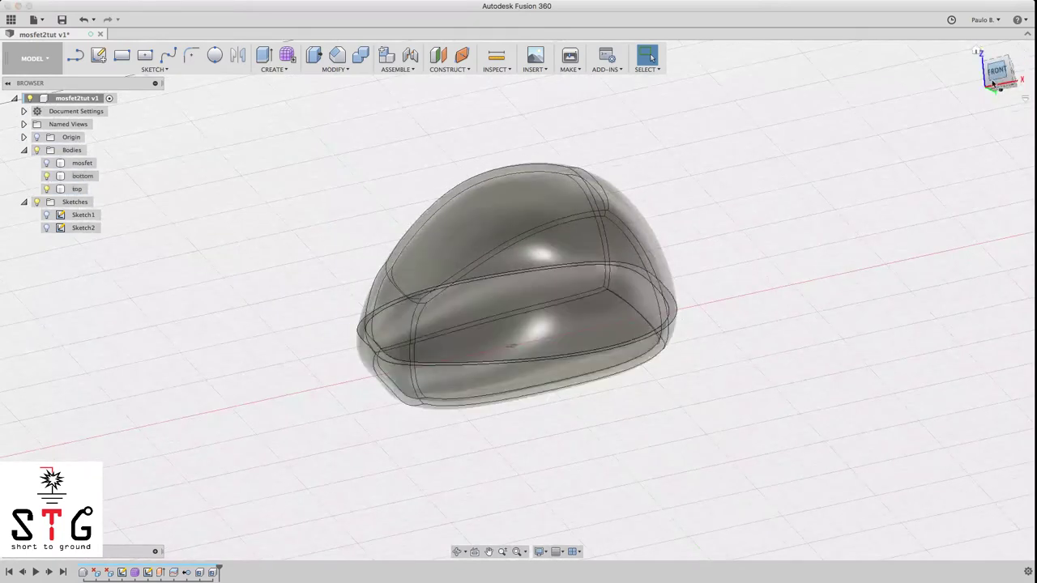
pyautogui.moveTo(999, 76); pyautogui.dragTo(1024, 107)
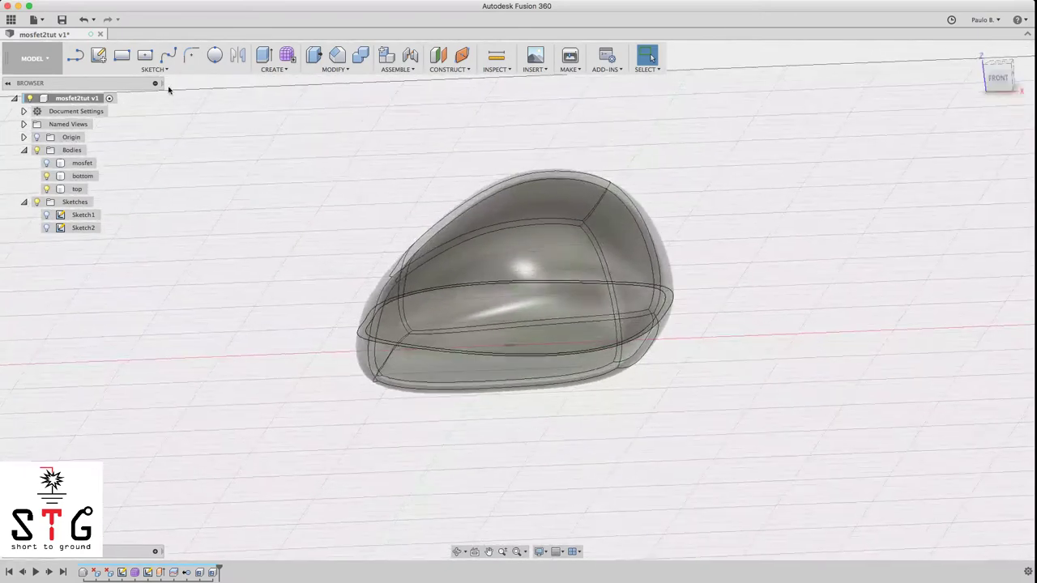
# Display the mosfet board in the bottom body with the top hidden, and check how the board sits inside the shell
pyautogui.click(48, 188)
pyautogui.click(46, 176)
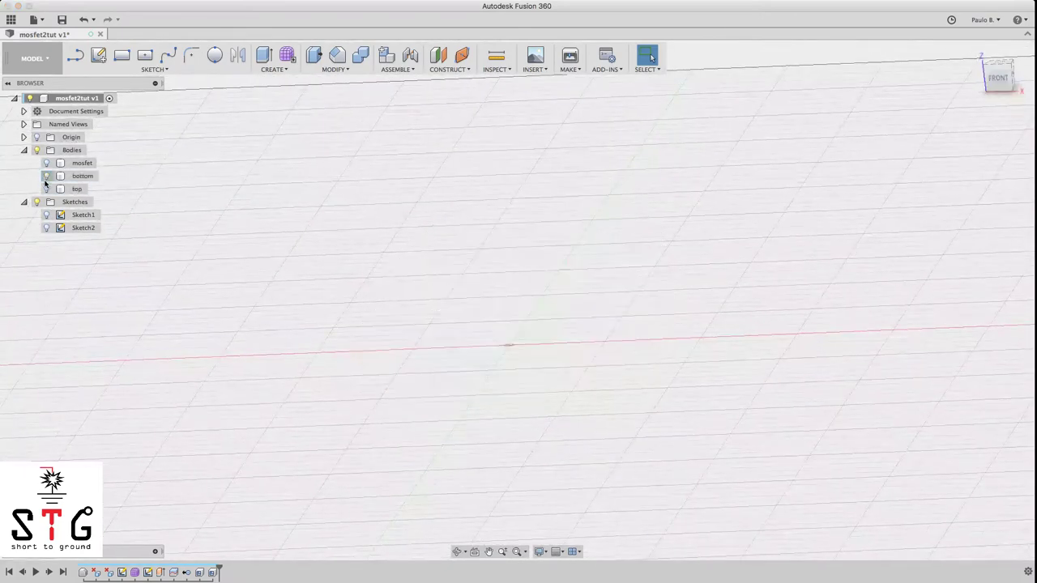
pyautogui.click(47, 163)
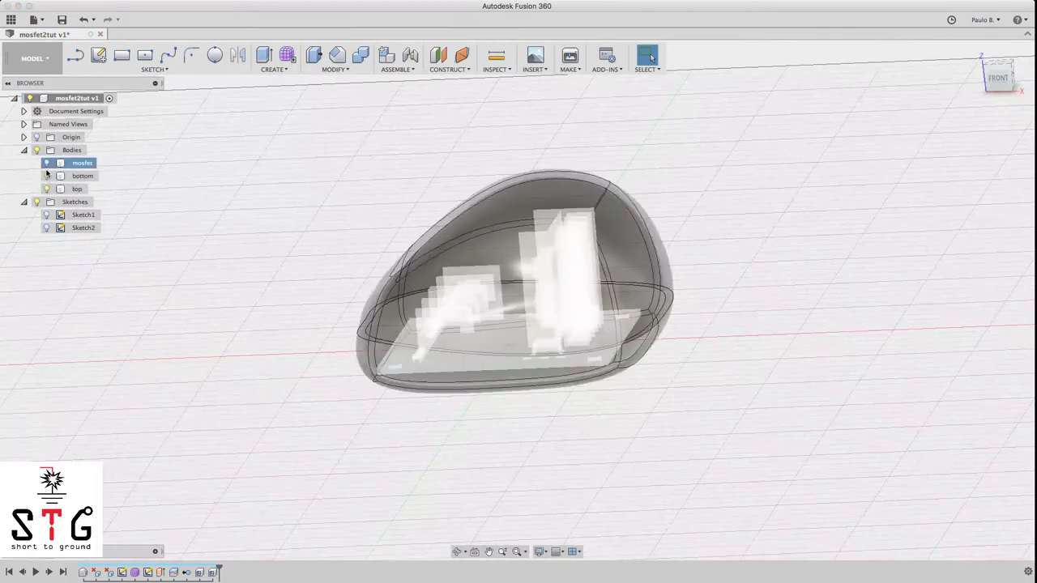
pyautogui.click(47, 189)
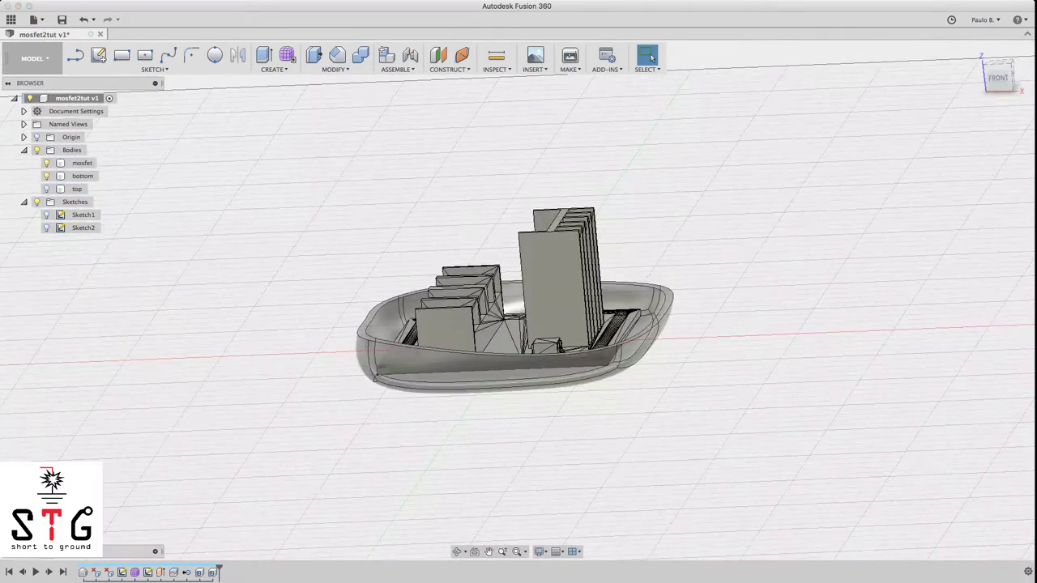
pyautogui.moveTo(992, 79)
pyautogui.mouseDown()
pyautogui.moveTo(998, 144)
pyautogui.moveTo(999, 132)
pyautogui.moveTo(1009, 135)
pyautogui.moveTo(980, 206)
pyautogui.moveTo(1000, 69)
pyautogui.moveTo(1024, 148)
pyautogui.mouseUp()
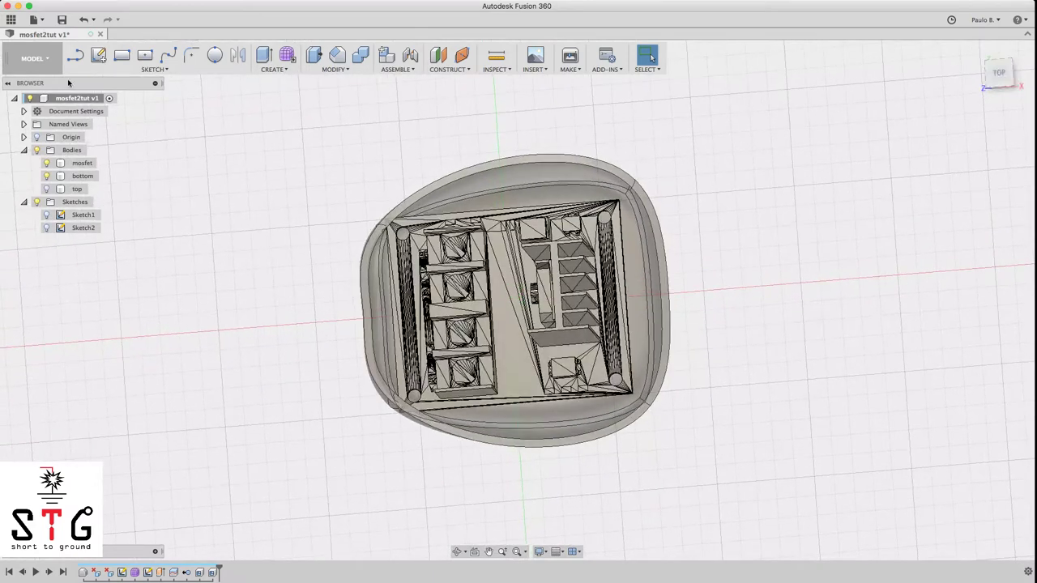
# Hide the bottom and mosfet bodies and show Sketch1 with the board outline and mounting holes on its own
pyautogui.click(46, 175)
pyautogui.click(46, 164)
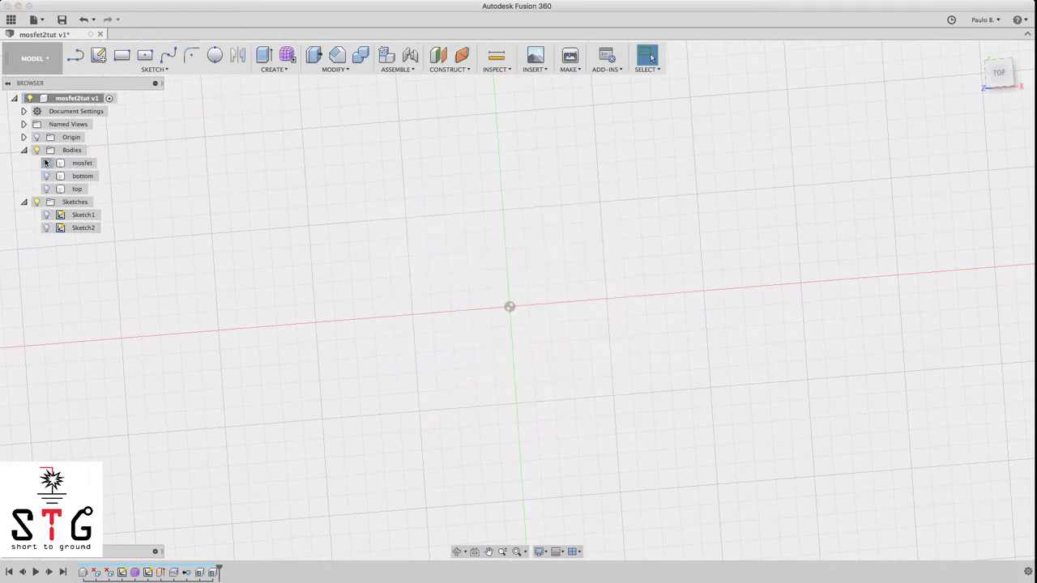
pyautogui.click(47, 215)
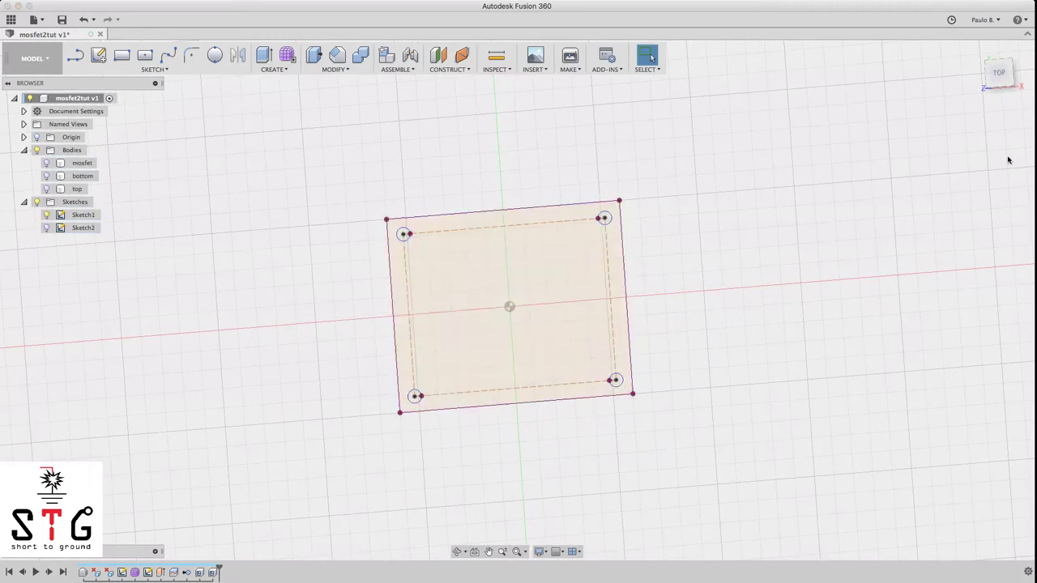
pyautogui.click(996, 78)
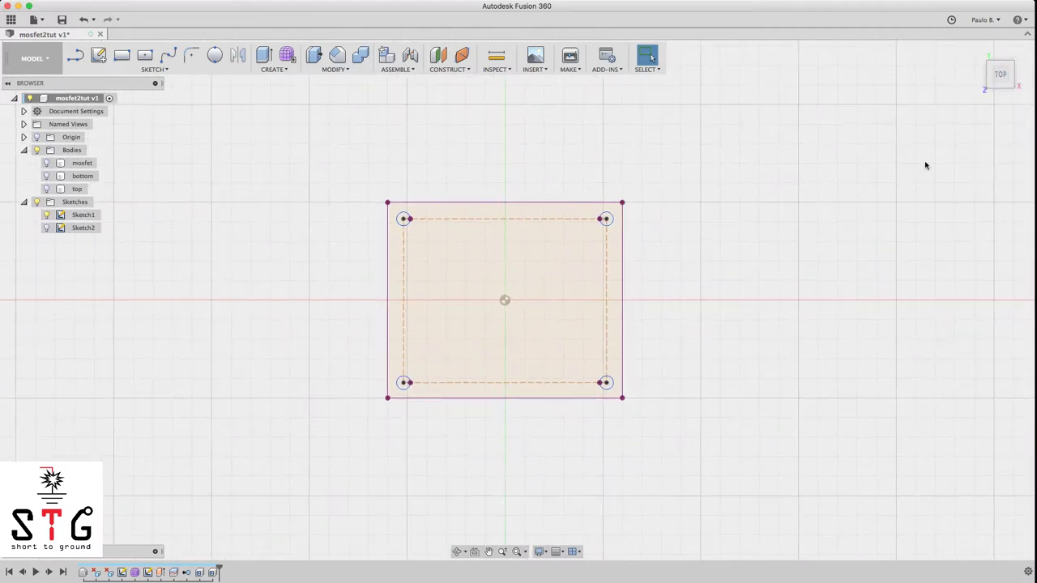
pyautogui.scroll(3, 581, 251)
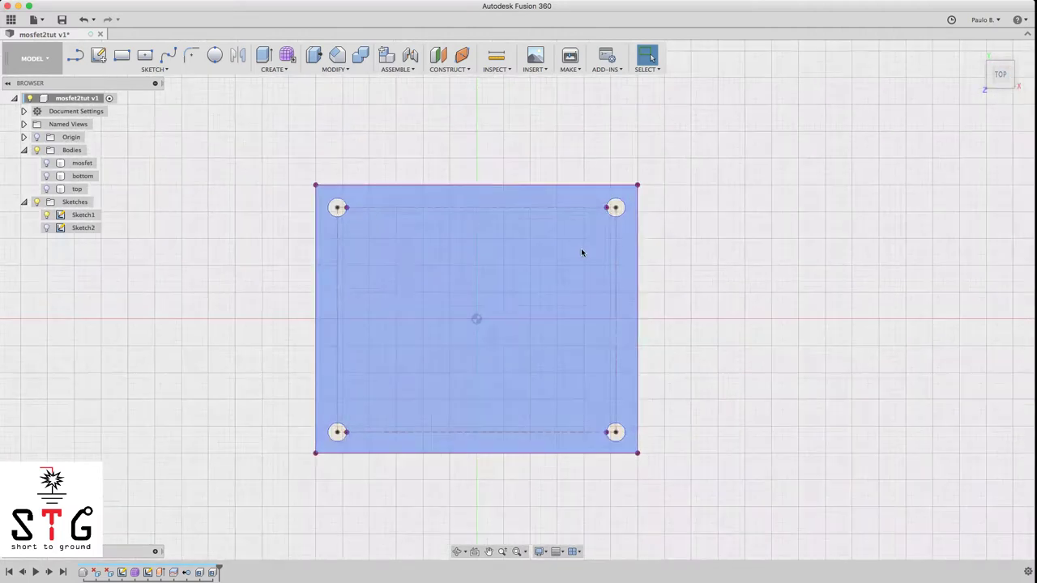
# Offset the upper-right mounting-hole circle of Sketch1 outward by 1.5 mm
pyautogui.press('o')
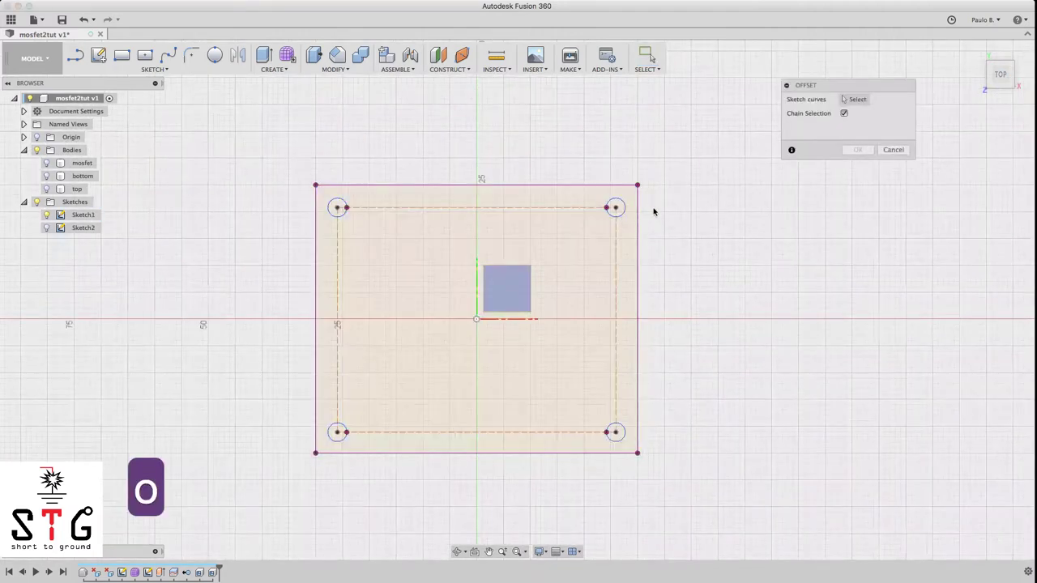
pyautogui.press('Escape')
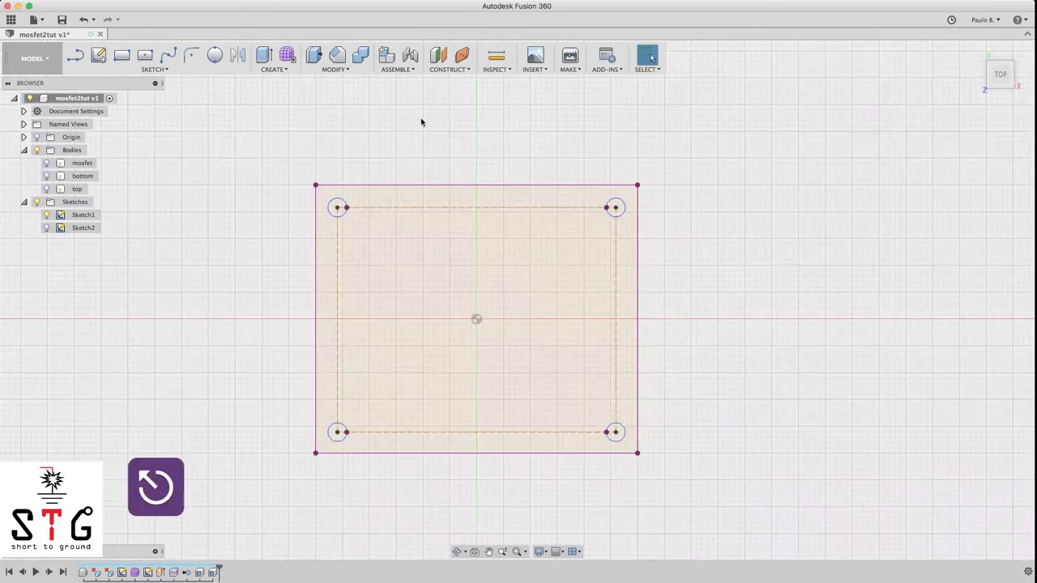
pyautogui.press('o')
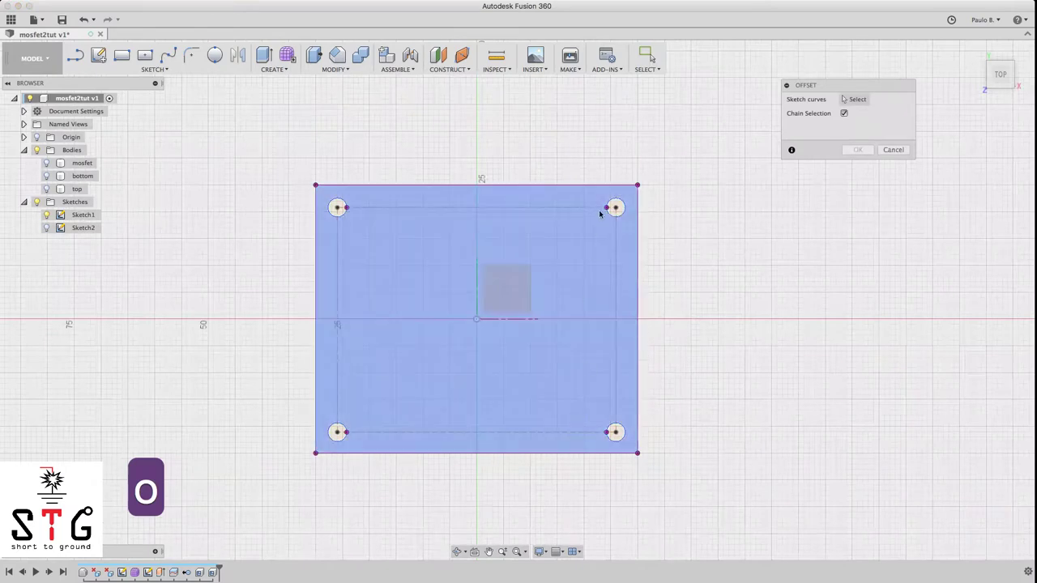
pyautogui.click(514, 303)
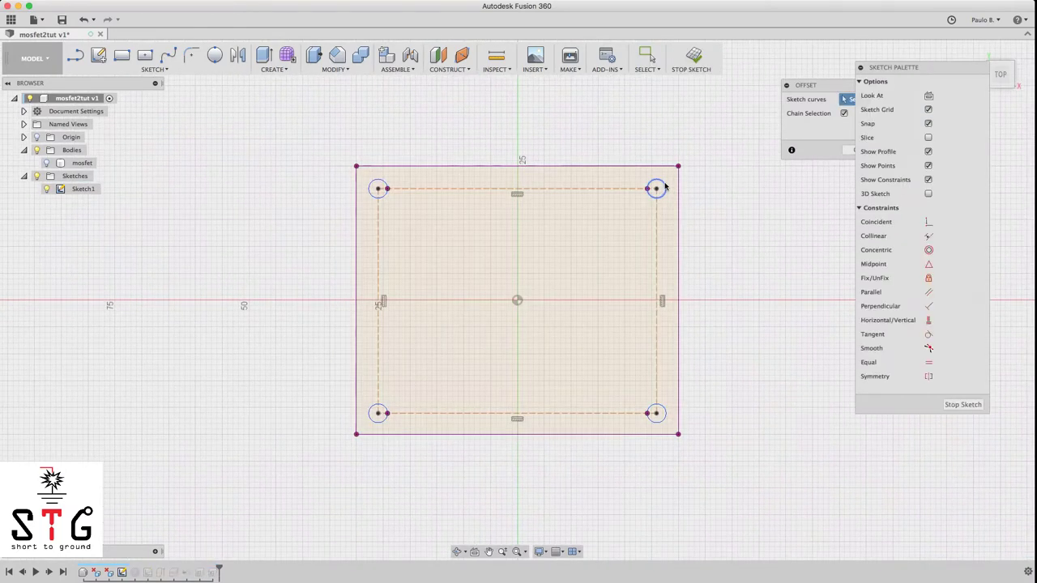
pyautogui.click(664, 187)
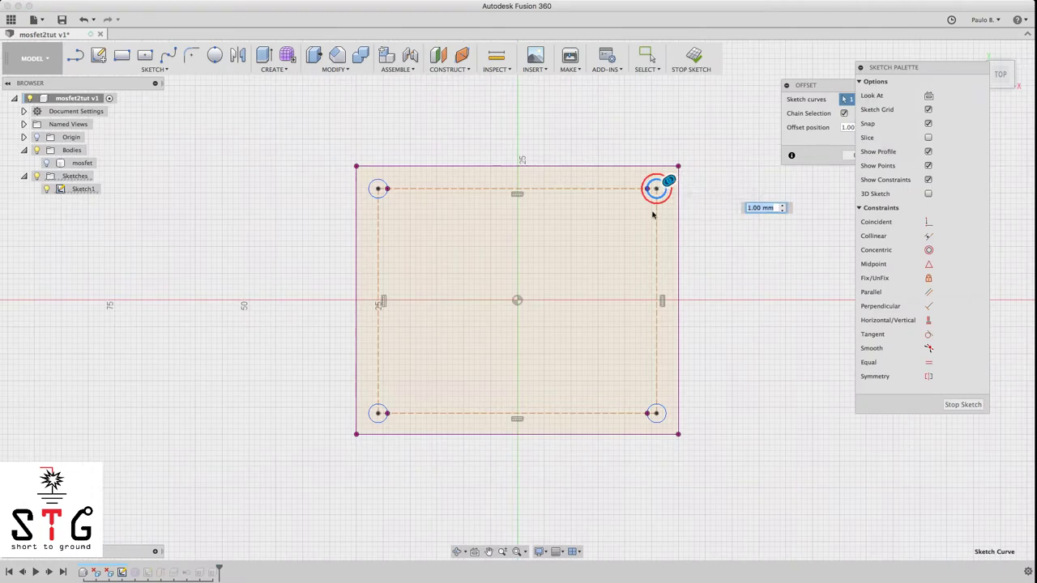
pyautogui.write('2')
pyautogui.press('BackSpace')
pyautogui.write('1.5')
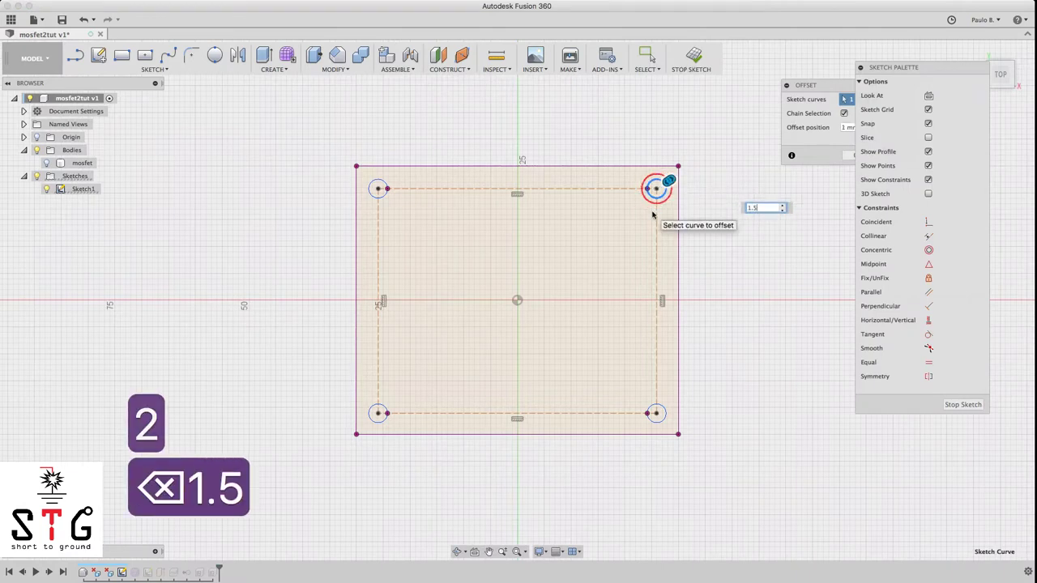
pyautogui.press('Return')
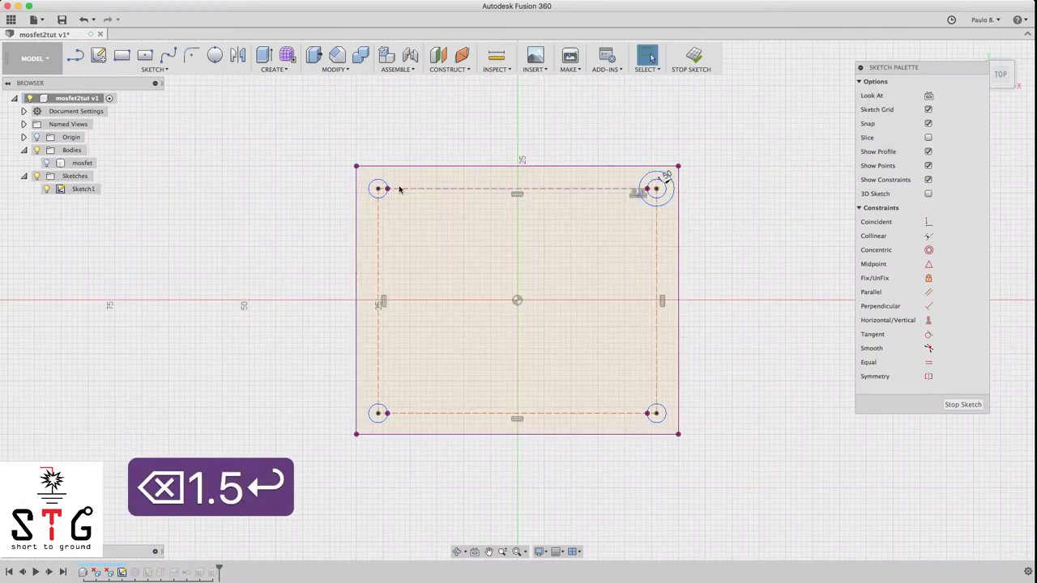
# Offset the upper-left and lower-left mounting-hole circles of Sketch1 outward by 1.5 mm each
pyautogui.press('o')
pyautogui.click(387, 184)
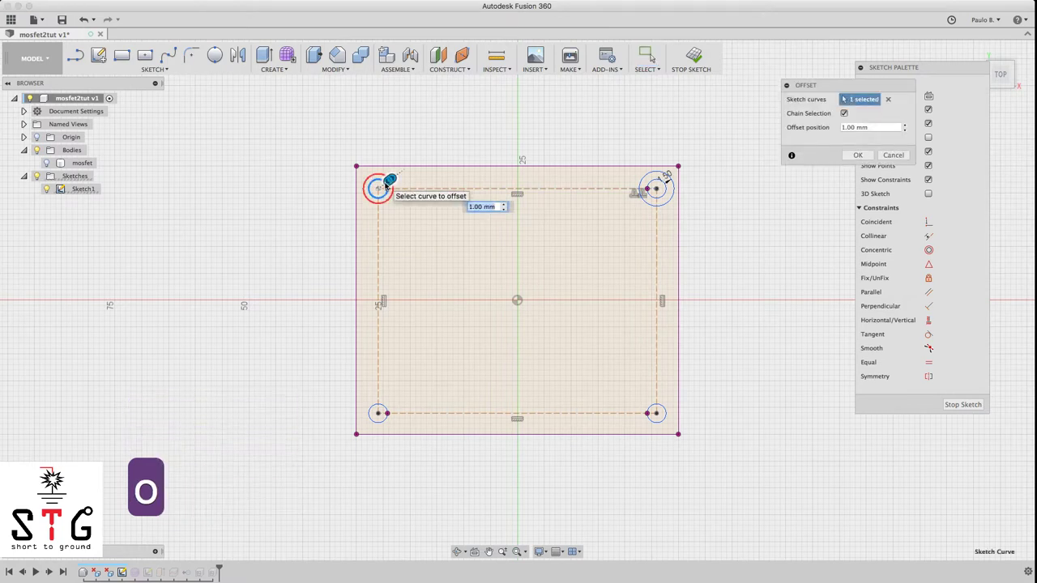
pyautogui.write('1.5')
pyautogui.press('Return')
pyautogui.press('o')
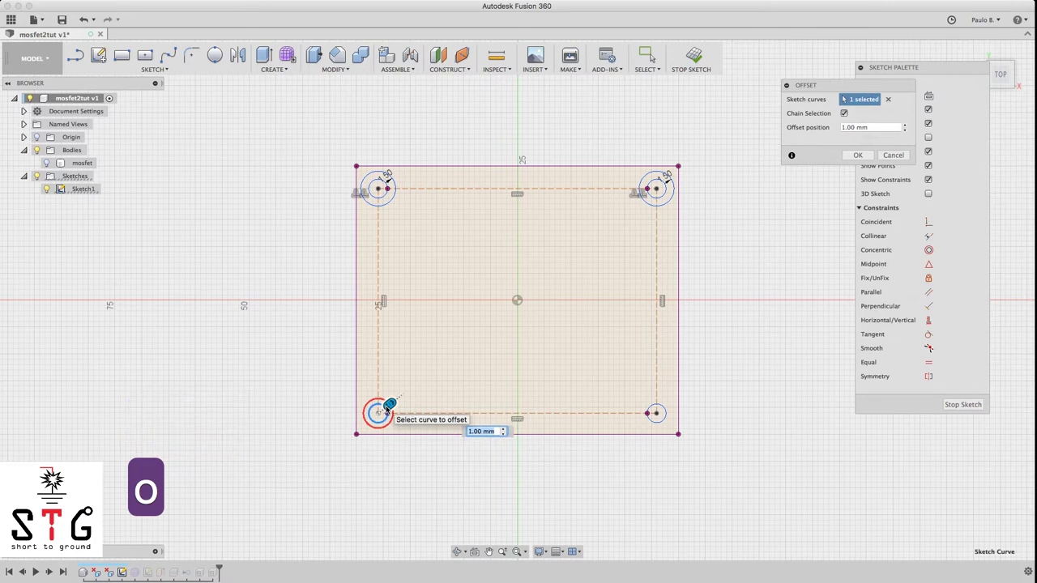
pyautogui.write('1.5')
pyautogui.press('Return')
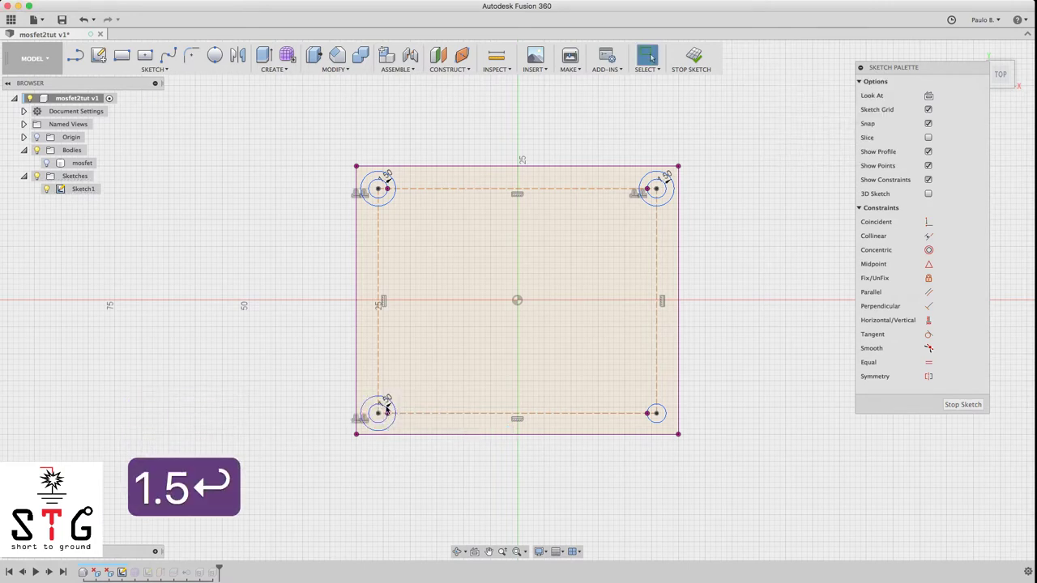
# Offset the lower-right mounting-hole circle outward by 1.5 mm and finish editing Sketch1
pyautogui.press('o')
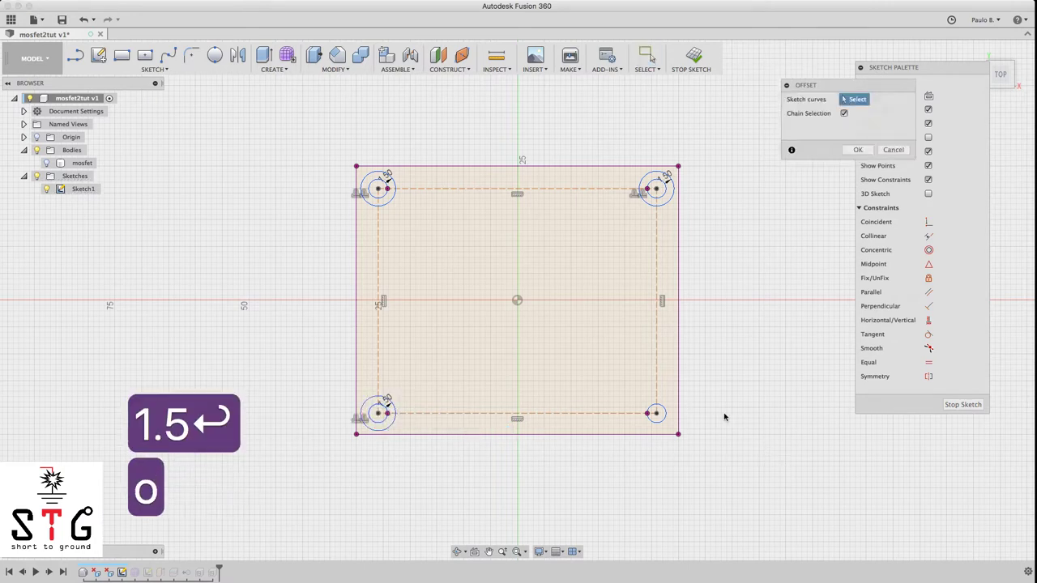
pyautogui.click(664, 412)
pyautogui.write('1.5')
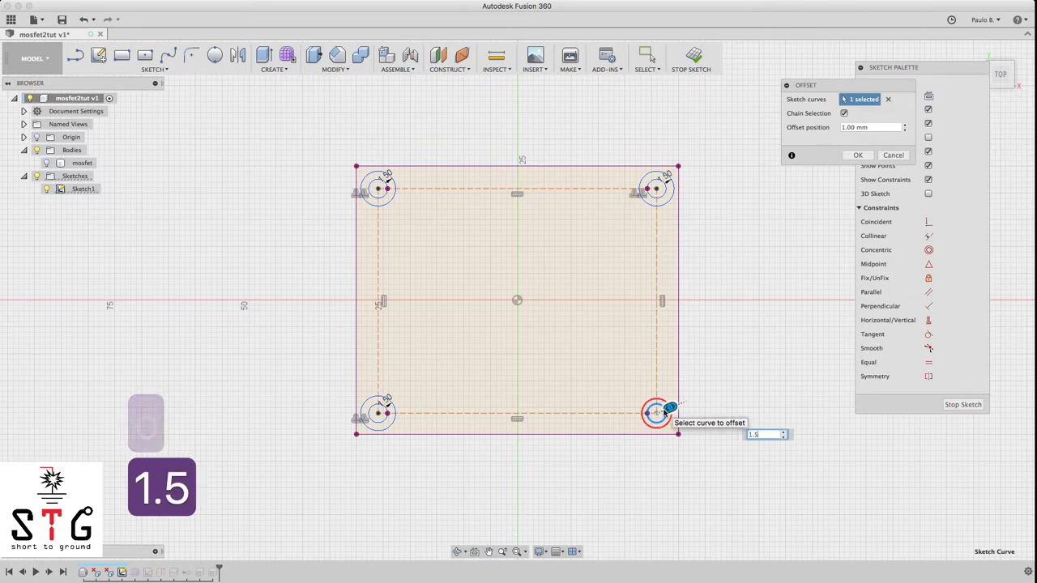
pyautogui.press('Return')
pyautogui.click(963, 404)
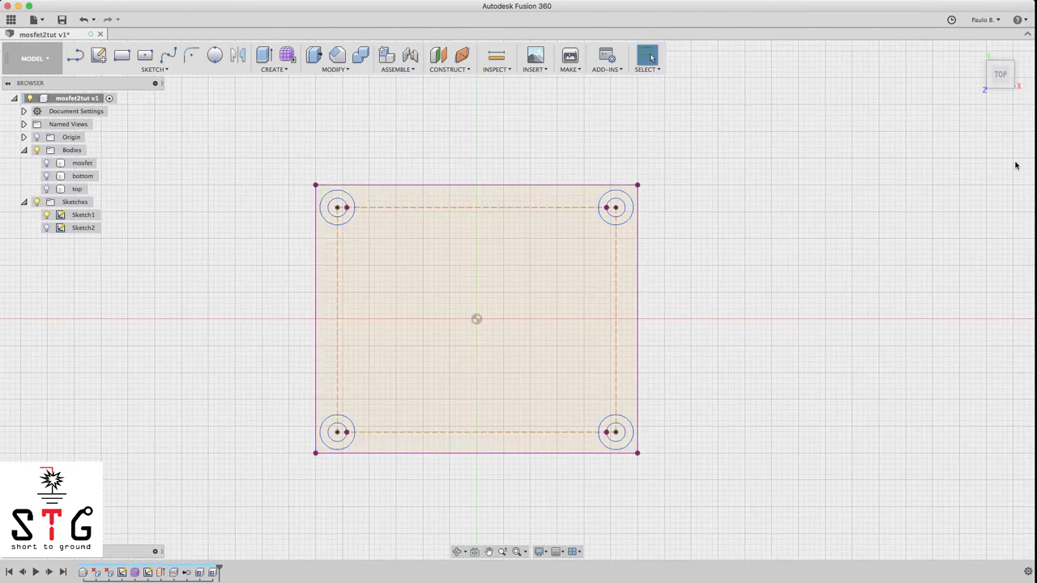
# Extrude the inner circles and surrounding rings at all four mounting holes upward by 34 mm as solid columns
pyautogui.moveTo(1002, 71); pyautogui.dragTo(976, 33)
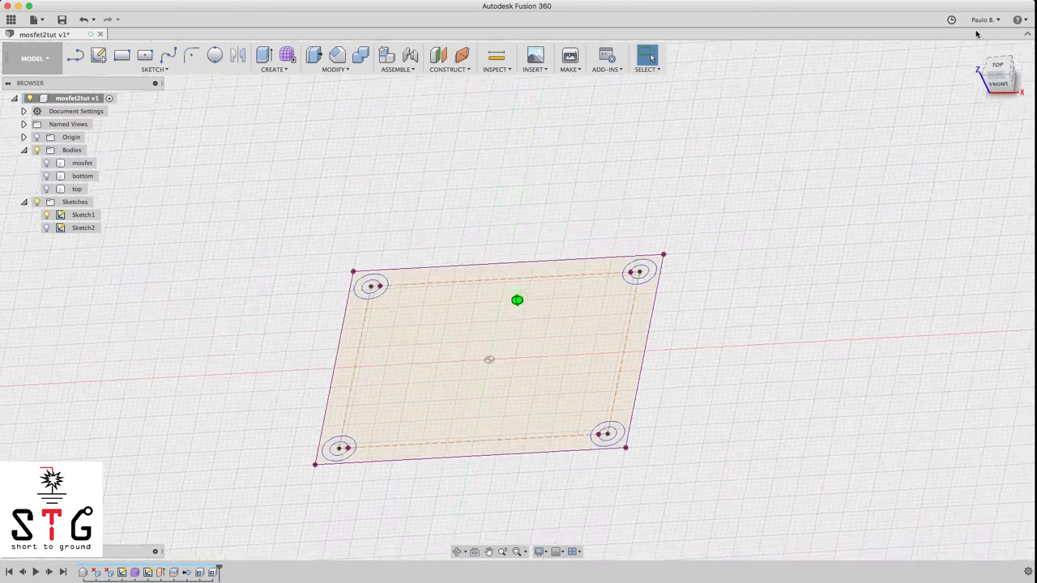
pyautogui.press('e')
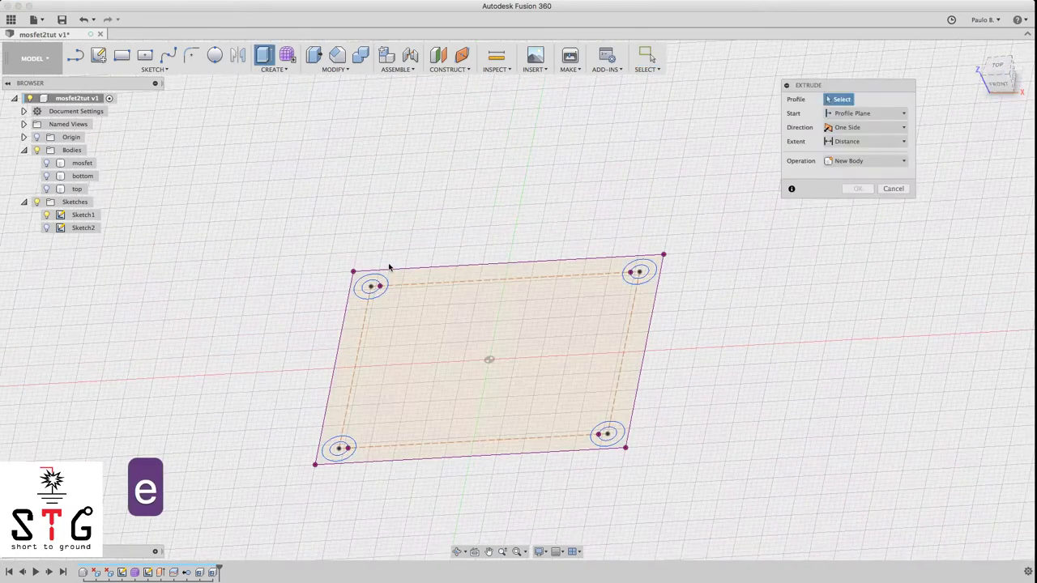
pyautogui.press('Escape')
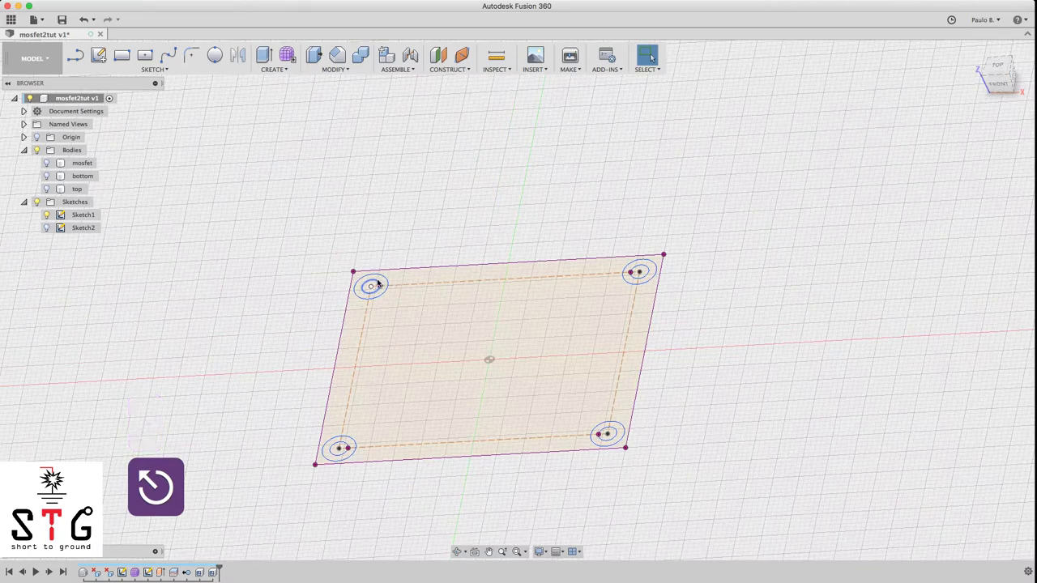
pyautogui.press('e')
pyautogui.click(375, 282)
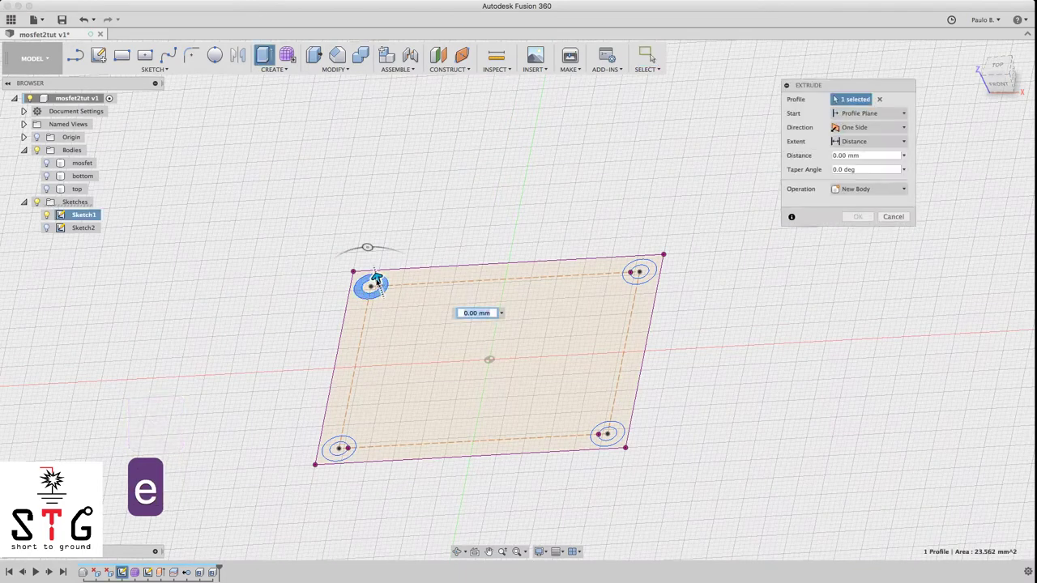
pyautogui.click(340, 447)
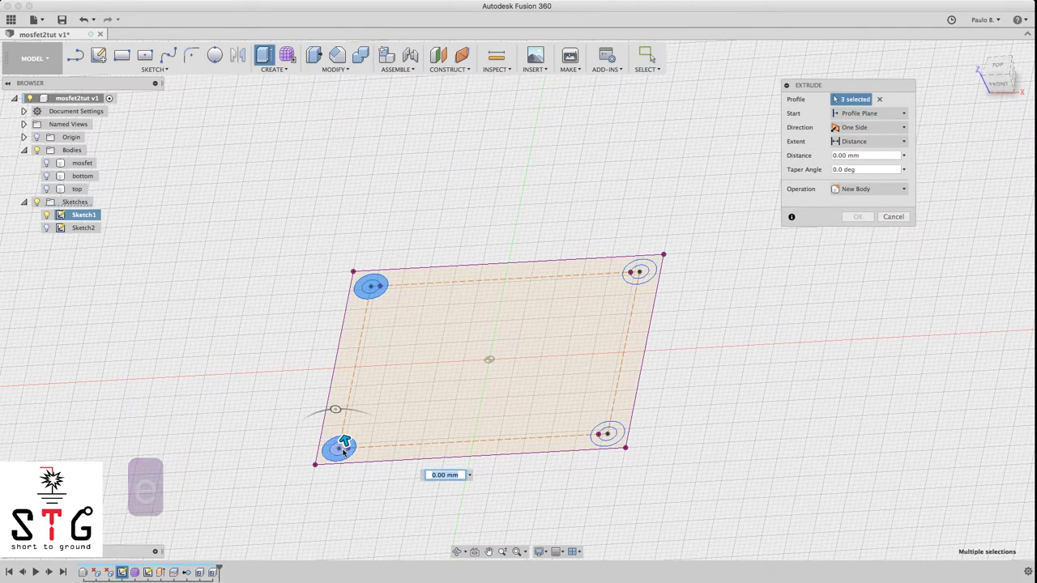
pyautogui.click(624, 445)
pyautogui.click(609, 435)
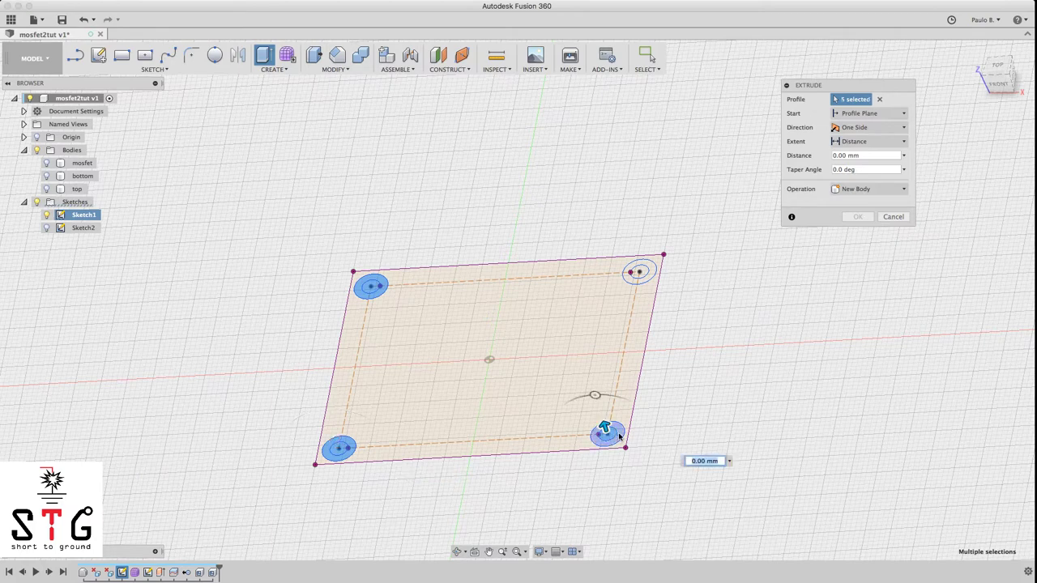
pyautogui.click(646, 277)
pyautogui.click(647, 280)
pyautogui.click(638, 272)
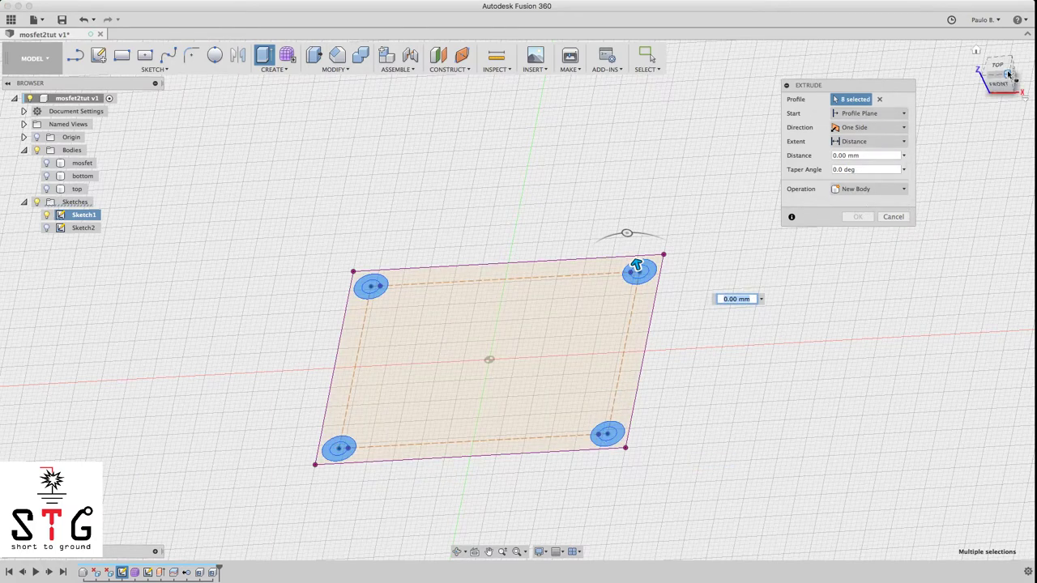
pyautogui.moveTo(1001, 84); pyautogui.dragTo(756, 260)
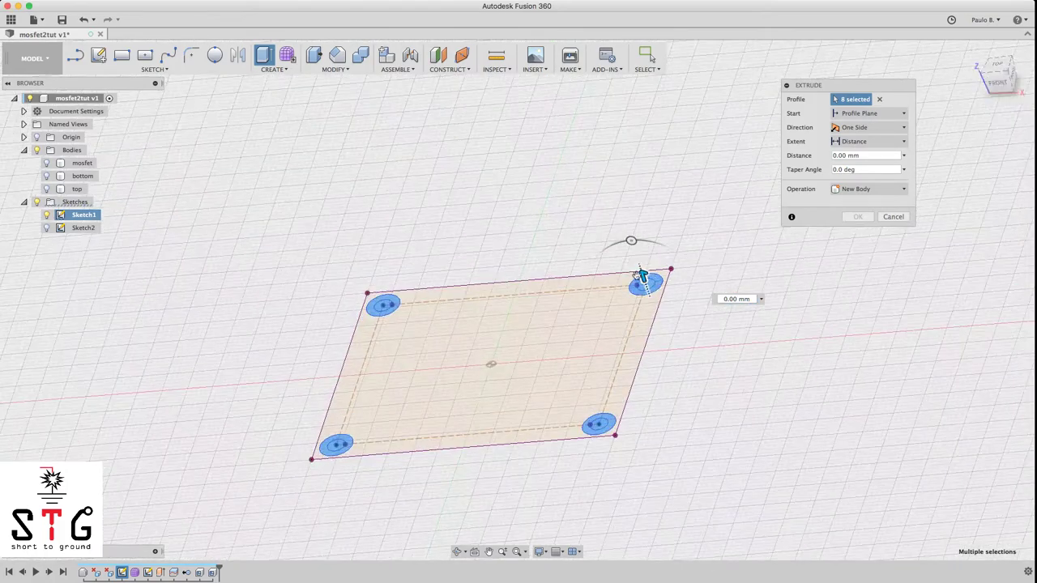
pyautogui.moveTo(641, 276); pyautogui.dragTo(594, 134)
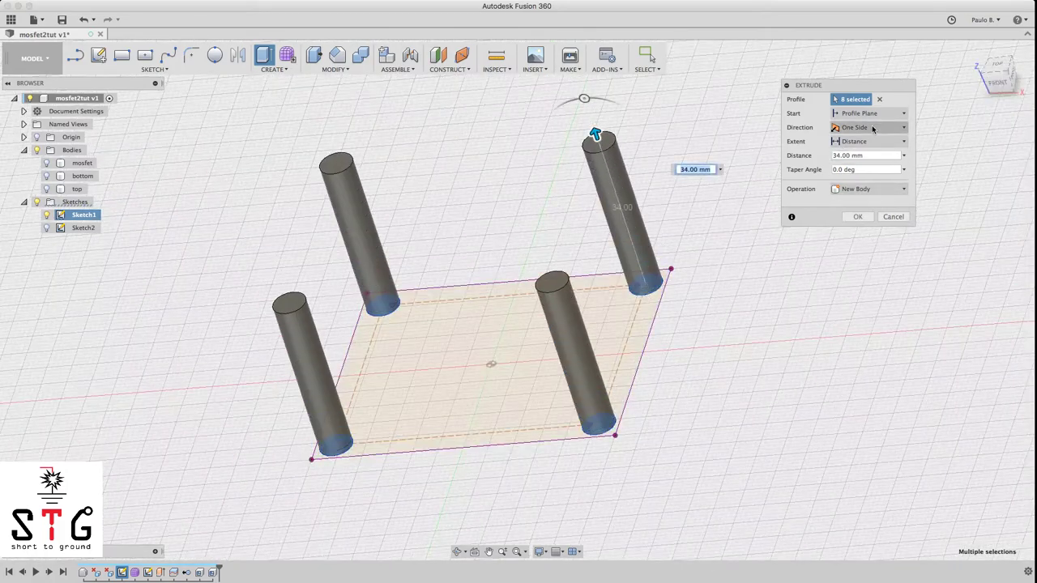
# Make the column extrusion symmetric with a 60 mm distance and show the top and bottom bodies
pyautogui.click(875, 129)
pyautogui.click(865, 162)
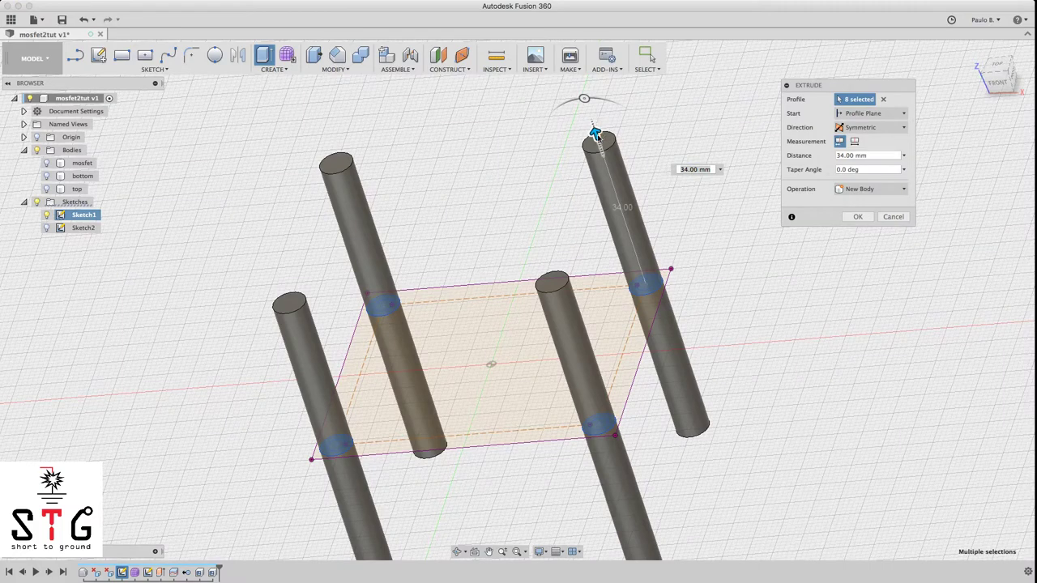
pyautogui.moveTo(595, 135); pyautogui.dragTo(594, 8)
pyautogui.scroll(-3, 694, 337)
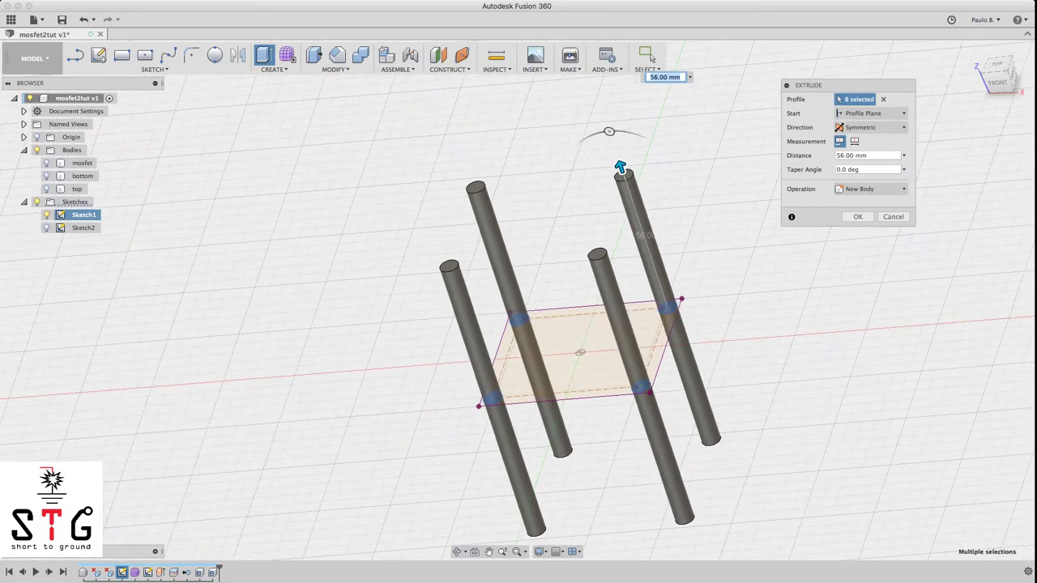
pyautogui.click(46, 189)
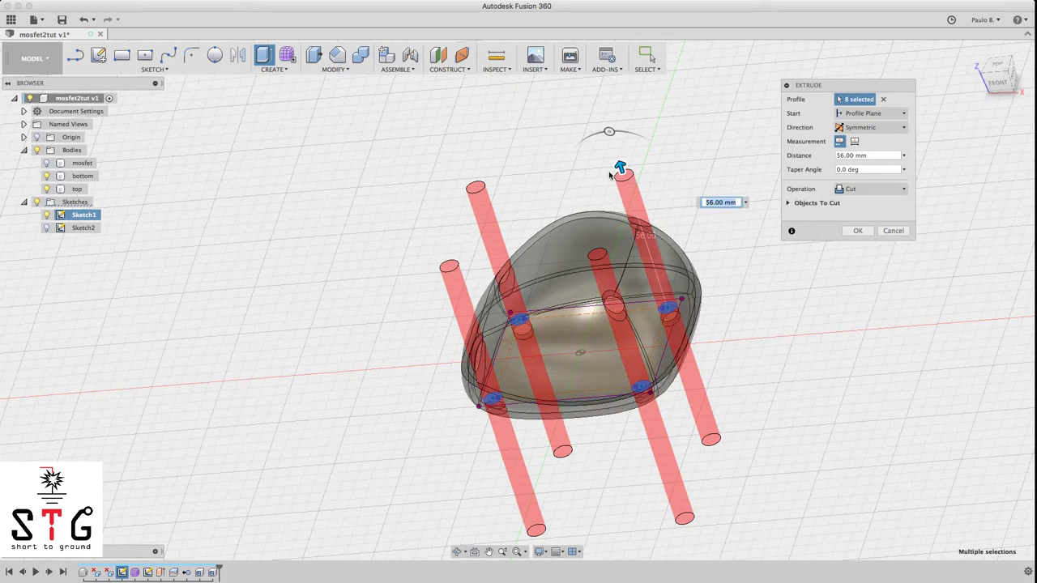
pyautogui.moveTo(619, 166)
pyautogui.mouseDown()
pyautogui.moveTo(616, 122)
pyautogui.moveTo(618, 157)
pyautogui.mouseUp()
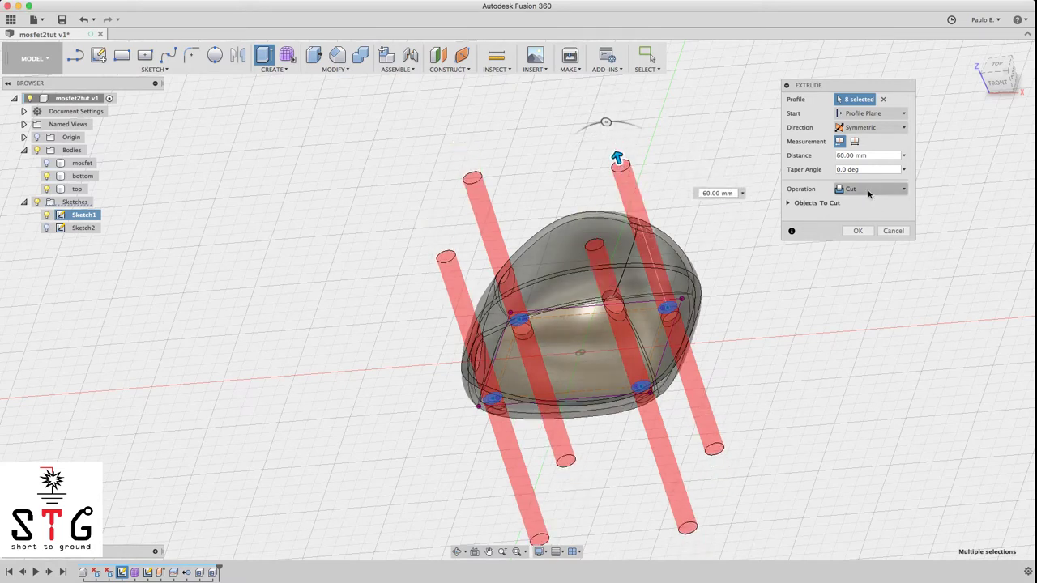
# Set the extrusion's operation to New Body, check the columns against the shells from several angles, and create them
pyautogui.click(873, 190)
pyautogui.click(865, 236)
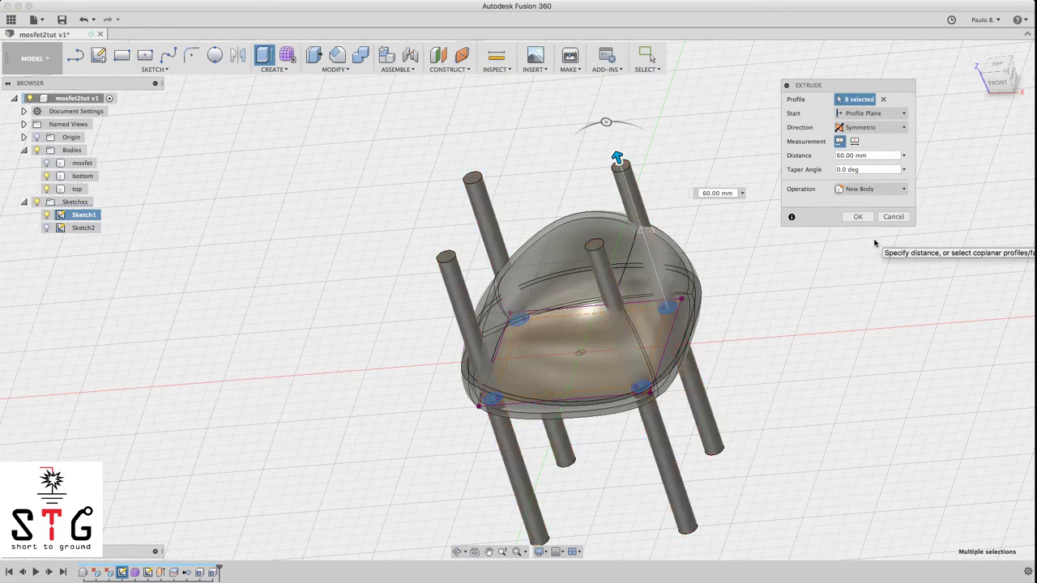
pyautogui.moveTo(1001, 85); pyautogui.dragTo(578, 102)
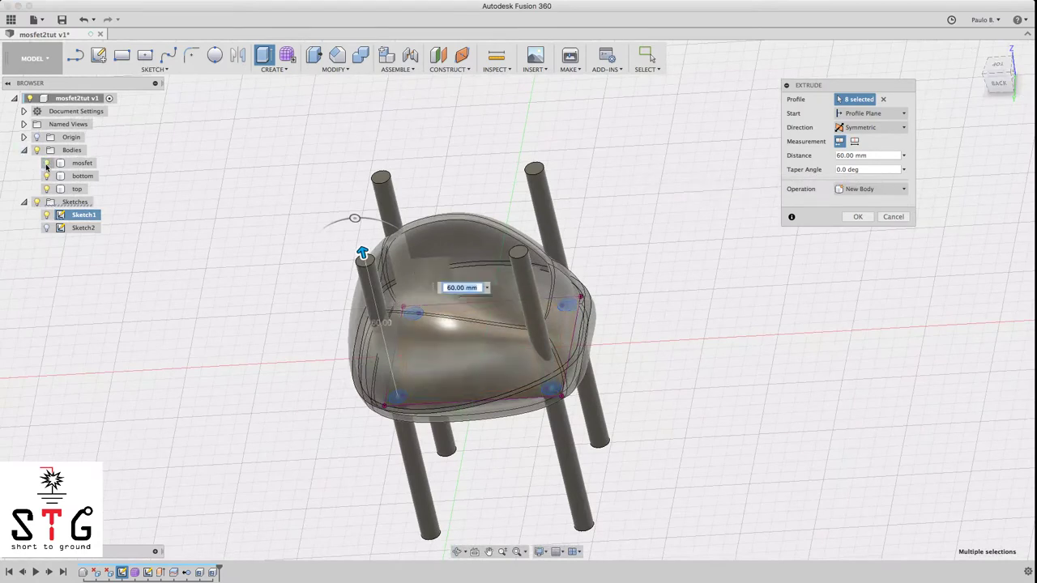
pyautogui.moveTo(1005, 87)
pyautogui.mouseDown()
pyautogui.moveTo(1004, 129)
pyautogui.moveTo(1021, 135)
pyautogui.moveTo(1004, 81)
pyautogui.moveTo(964, 97)
pyautogui.mouseUp()
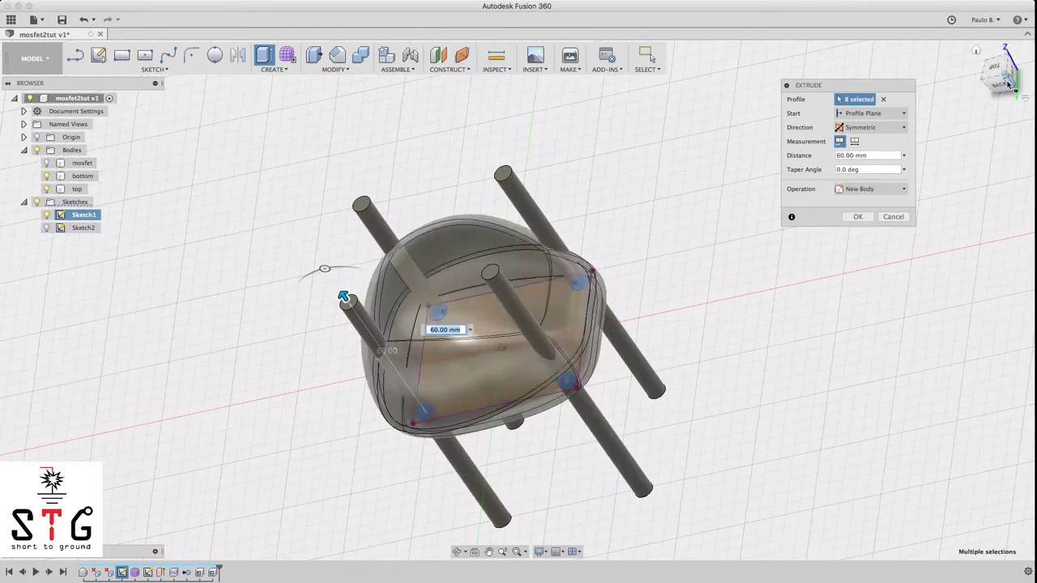
pyautogui.keyDown('shift'); pyautogui.moveTo(343, 296); pyautogui.dragTo(443, 209, button='middle'); pyautogui.keyUp('shift')
pyautogui.moveTo(1012, 50)
pyautogui.mouseDown()
pyautogui.moveTo(997, 14)
pyautogui.moveTo(980, 69)
pyautogui.mouseUp()
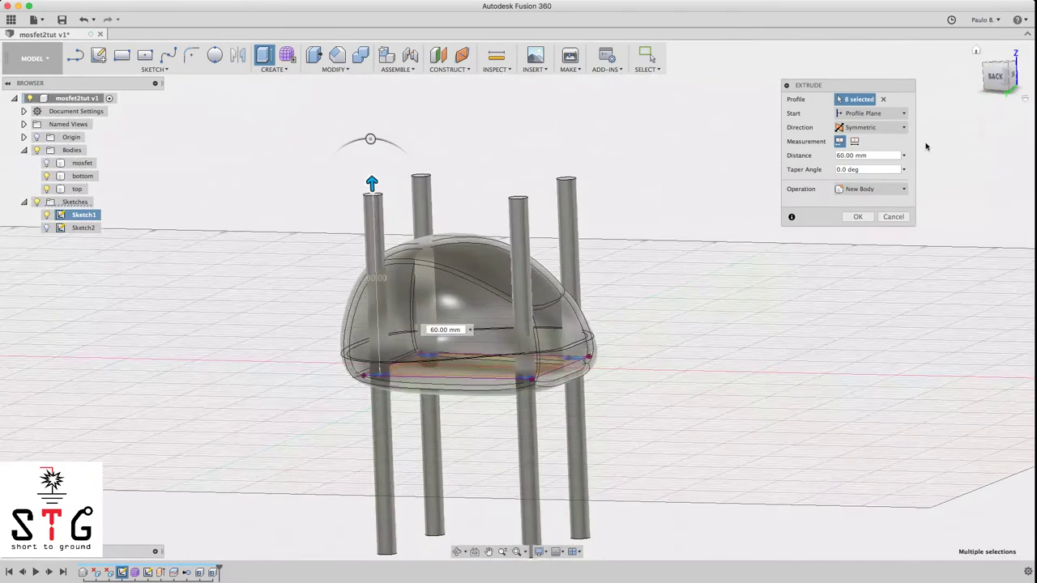
pyautogui.click(858, 217)
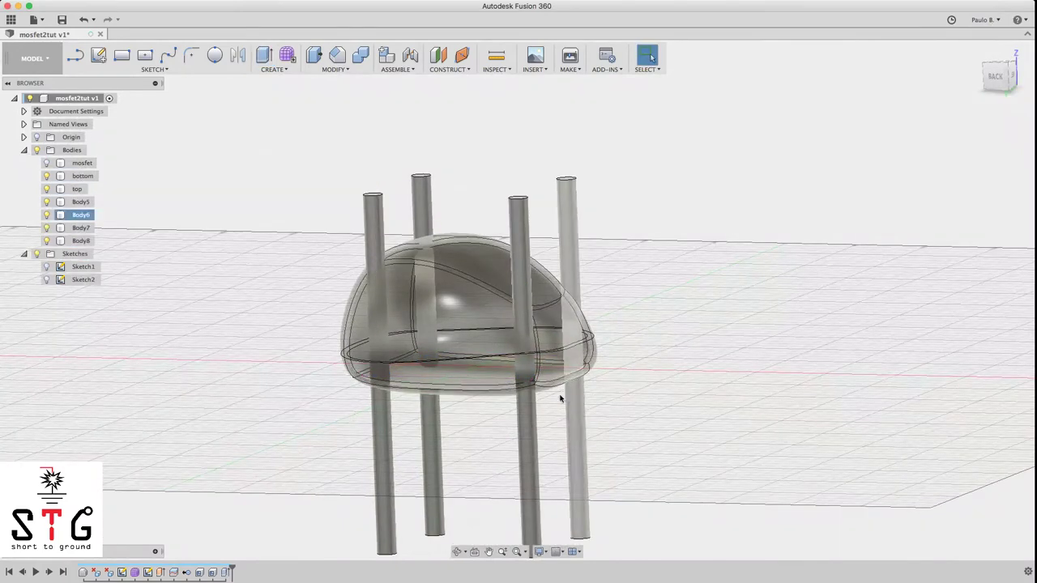
# Cut the column Body5 with a Combine operation using the top and bottom shells as tool bodies, keeping the tools
pyautogui.click(1011, 70)
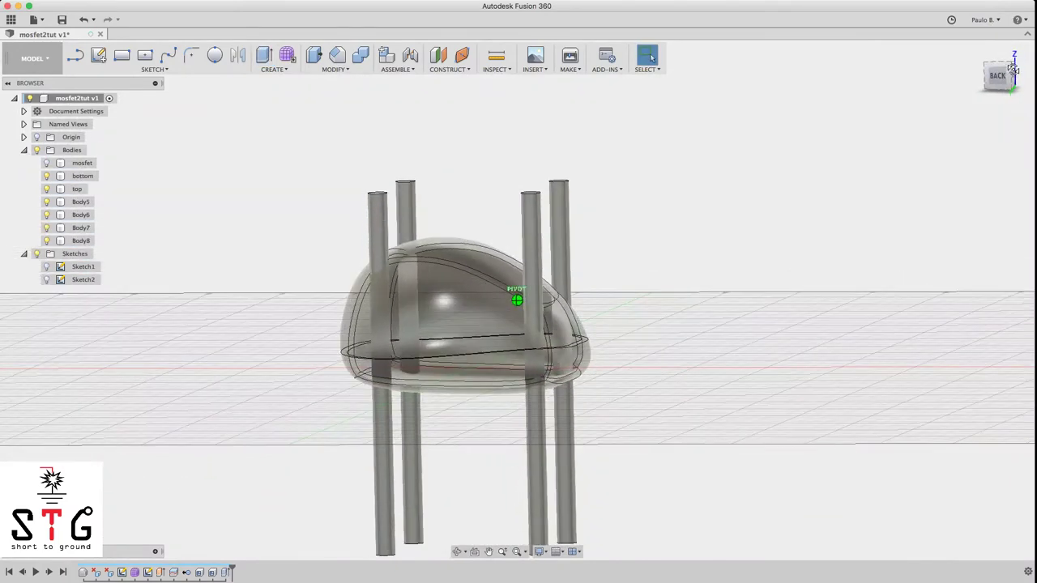
pyautogui.moveTo(1012, 70)
pyautogui.mouseDown()
pyautogui.moveTo(1021, 60)
pyautogui.moveTo(1000, 78)
pyautogui.mouseUp()
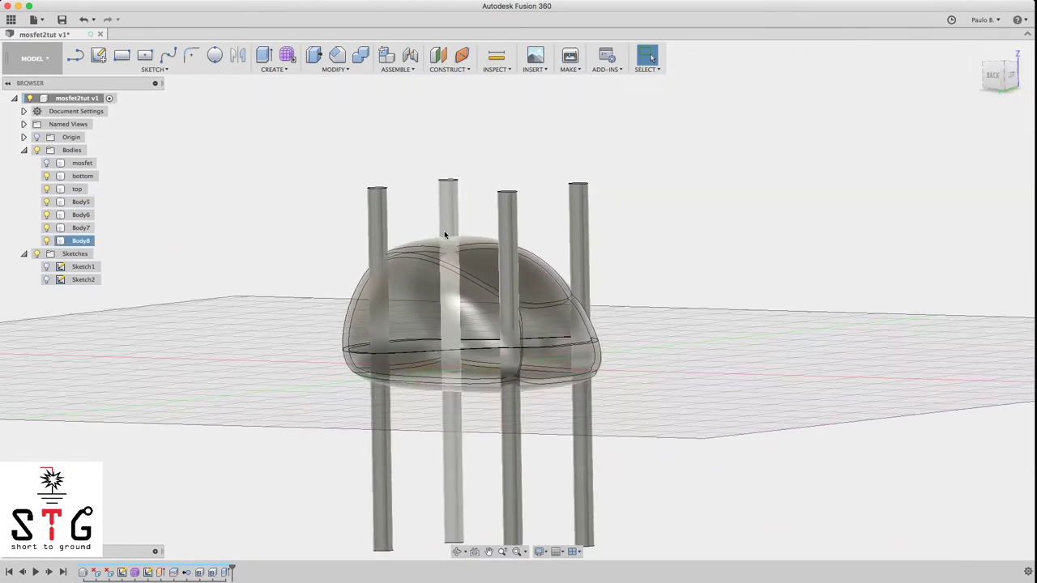
pyautogui.click(988, 81)
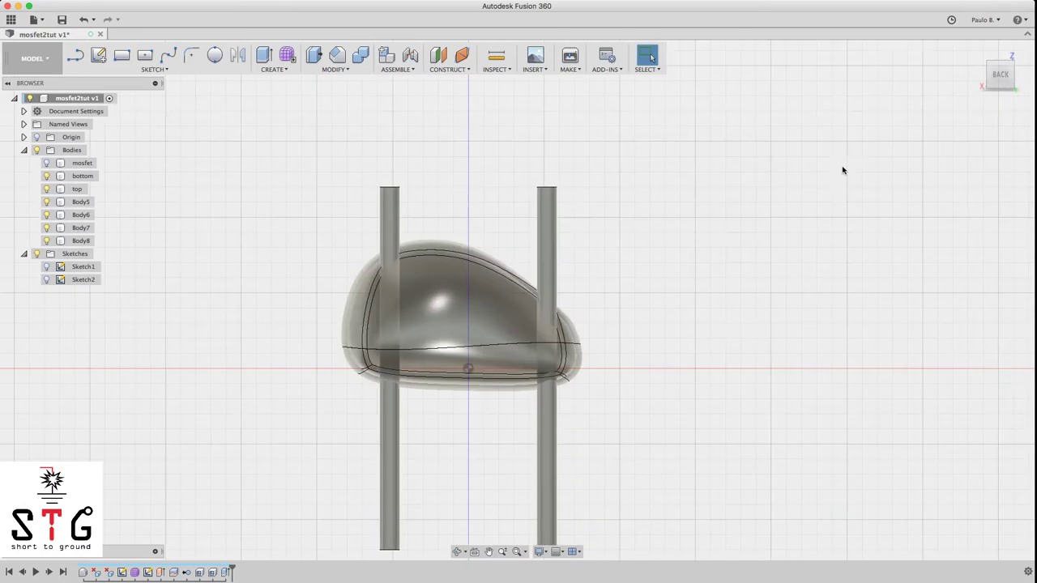
pyautogui.click(340, 68)
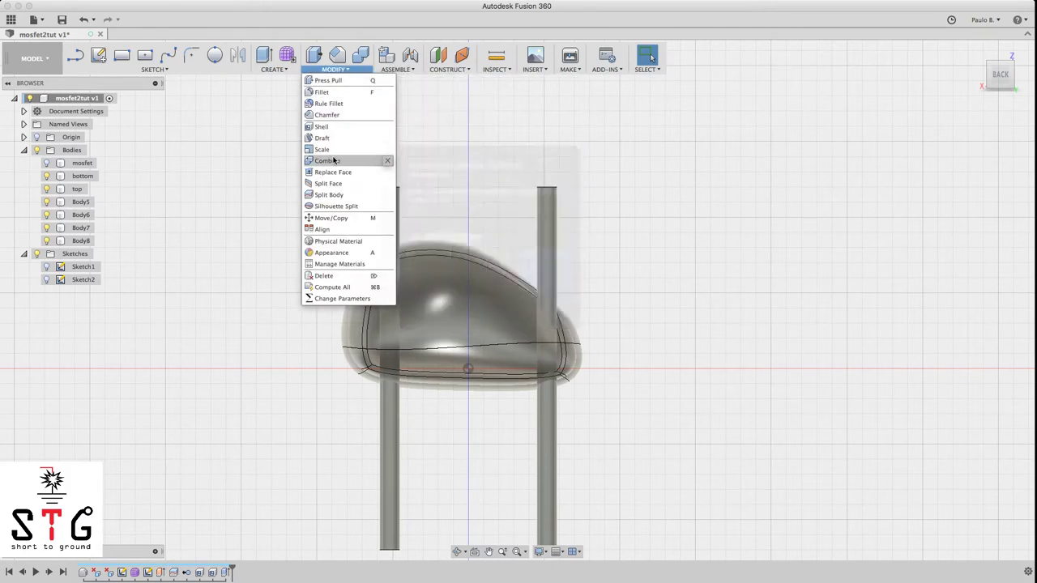
pyautogui.click(333, 160)
pyautogui.moveTo(1007, 86); pyautogui.dragTo(955, 93)
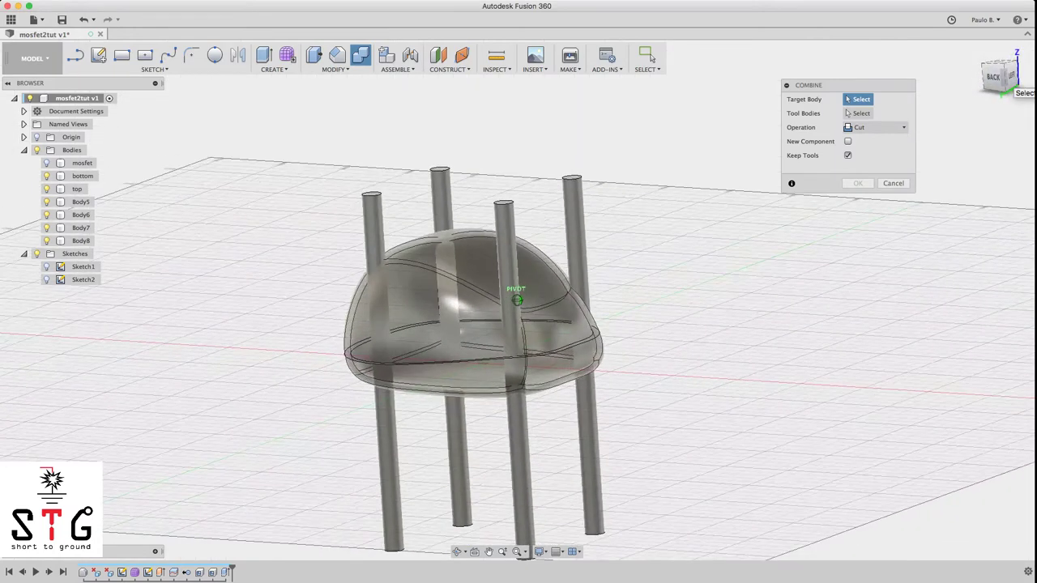
pyautogui.click(375, 226)
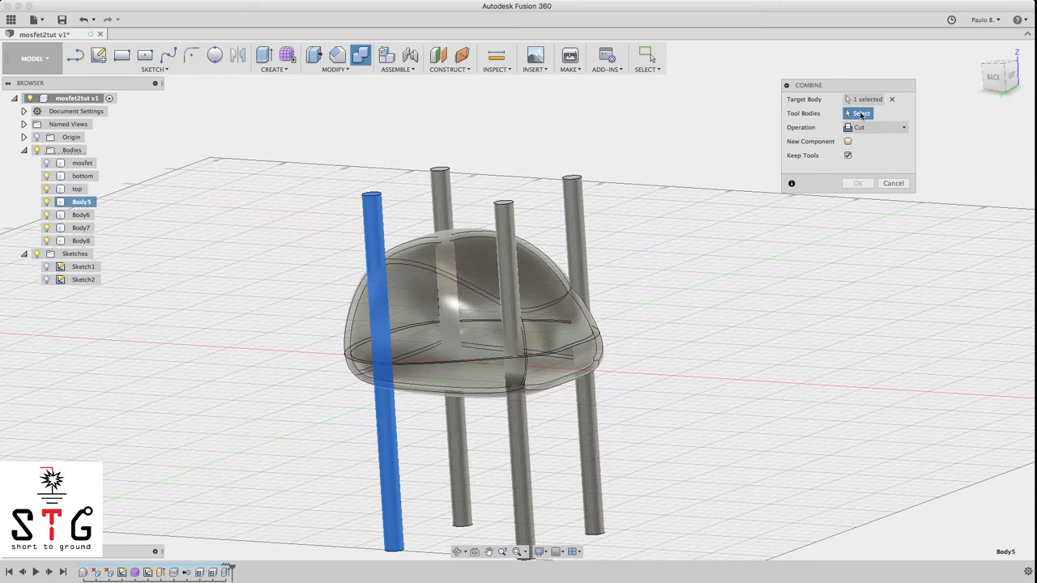
pyautogui.click(403, 314)
pyautogui.click(420, 392)
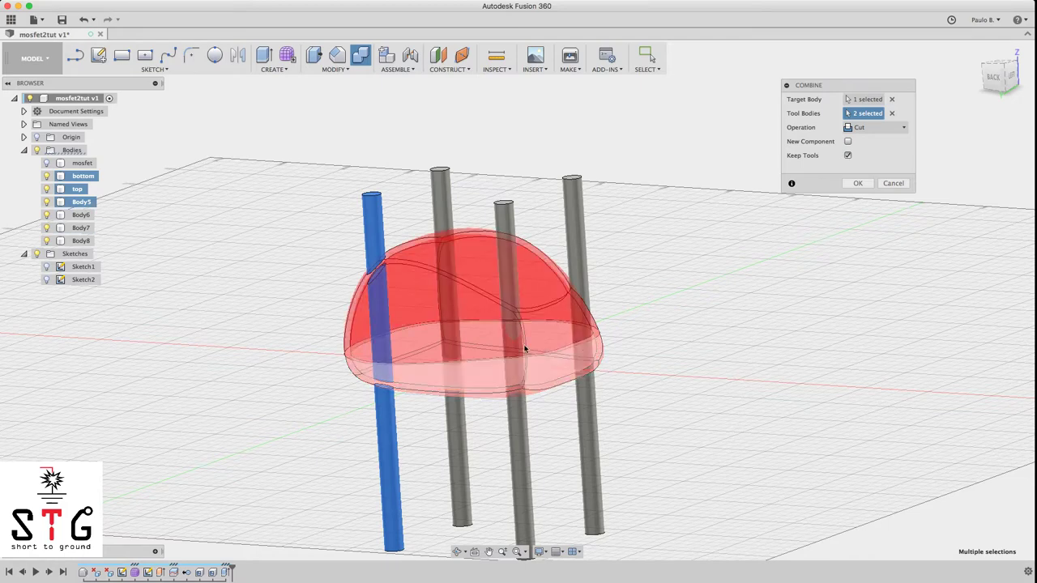
pyautogui.click(858, 184)
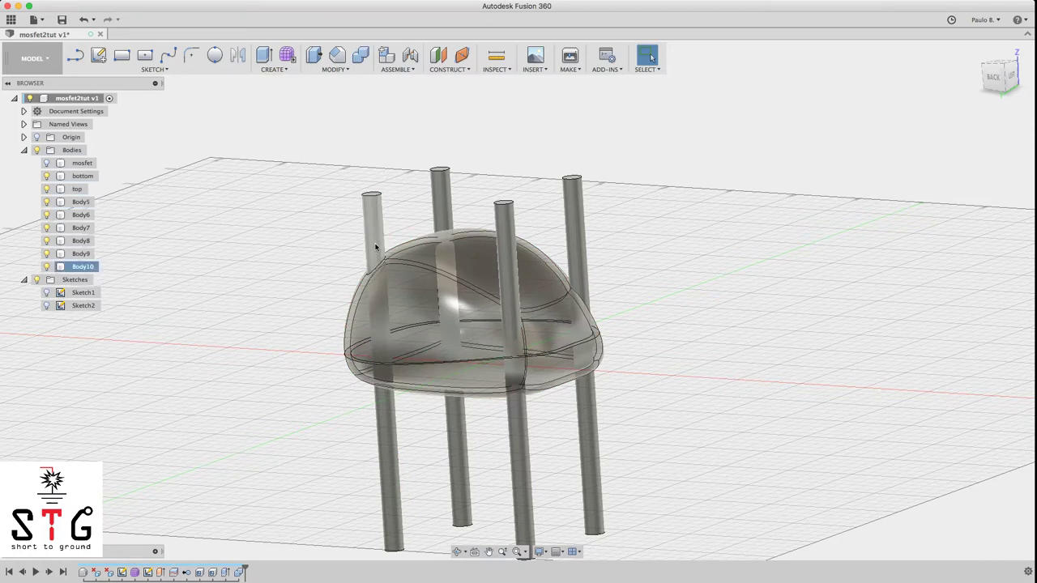
# Cut the column Body8 with a Combine operation using the top and bottom shells as tool bodies, keeping the tools
pyautogui.click(440, 200)
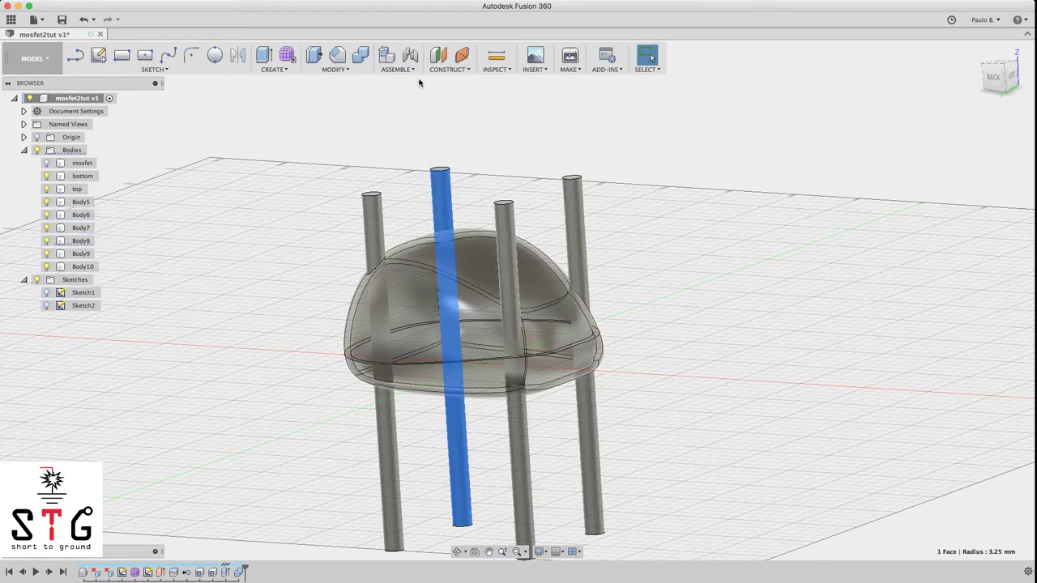
pyautogui.click(347, 71)
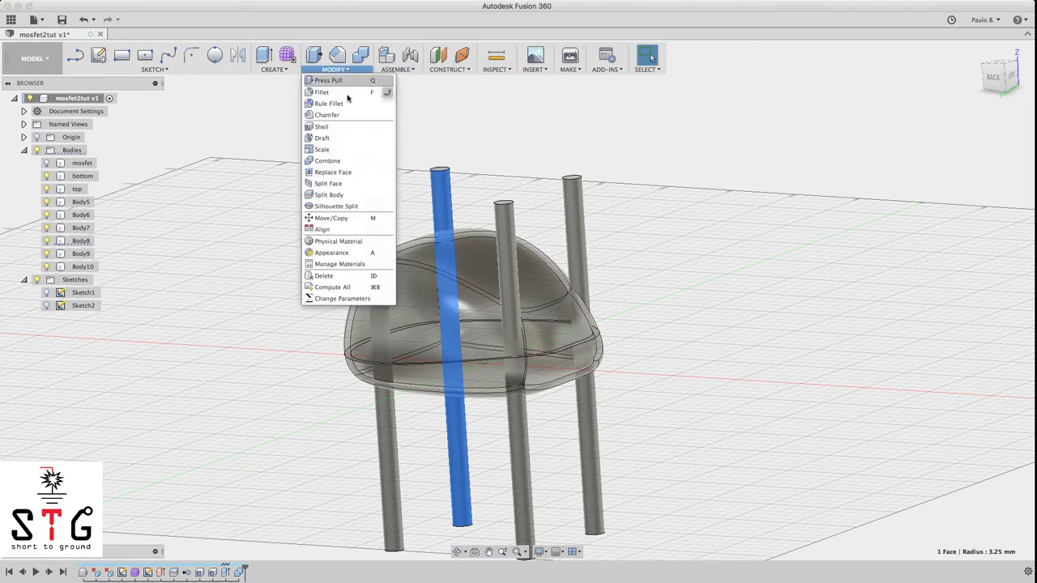
pyautogui.moveTo(395, 56)
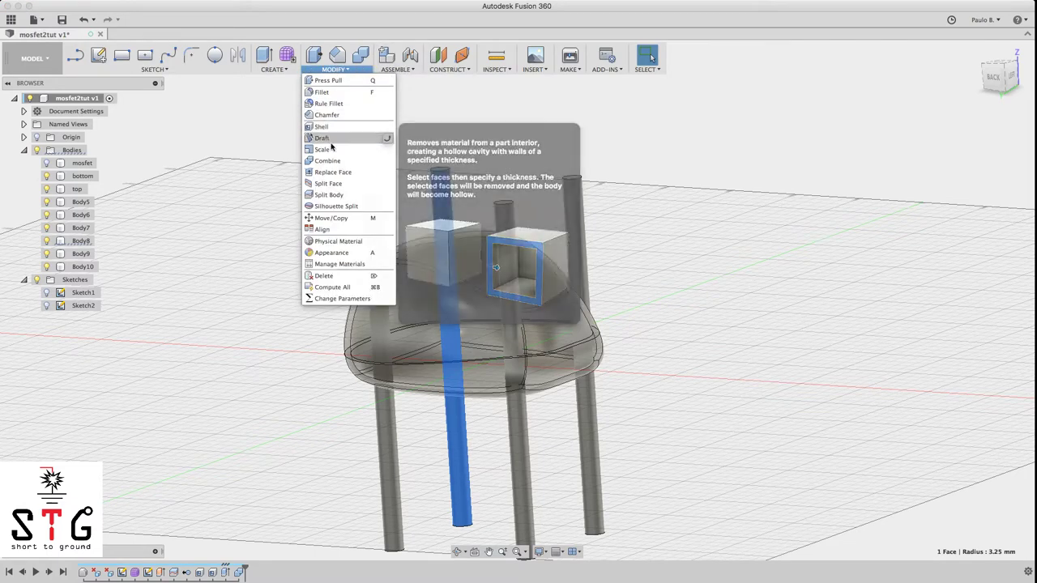
pyautogui.click(340, 162)
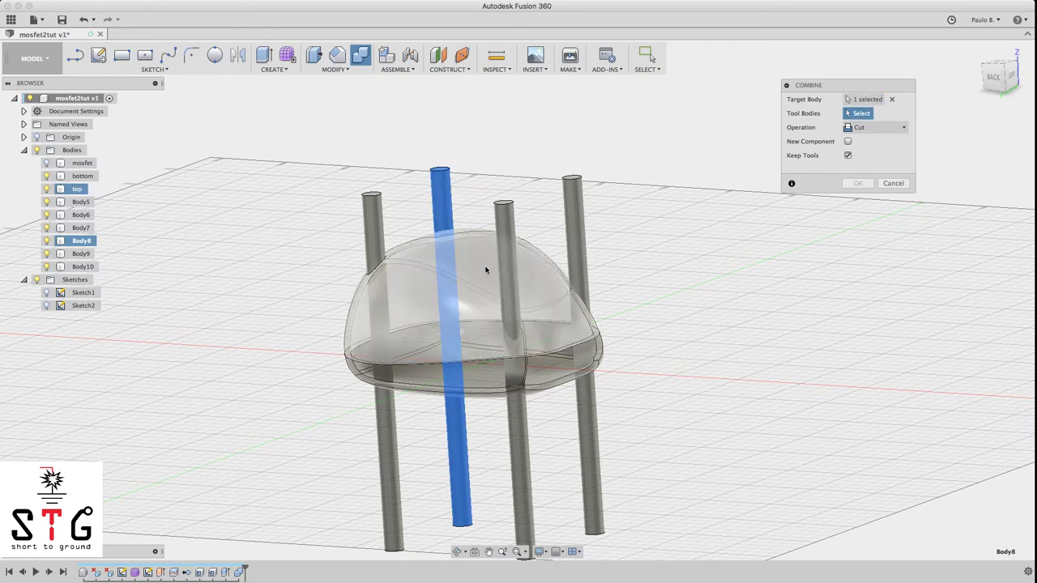
pyautogui.click(486, 272)
pyautogui.click(481, 387)
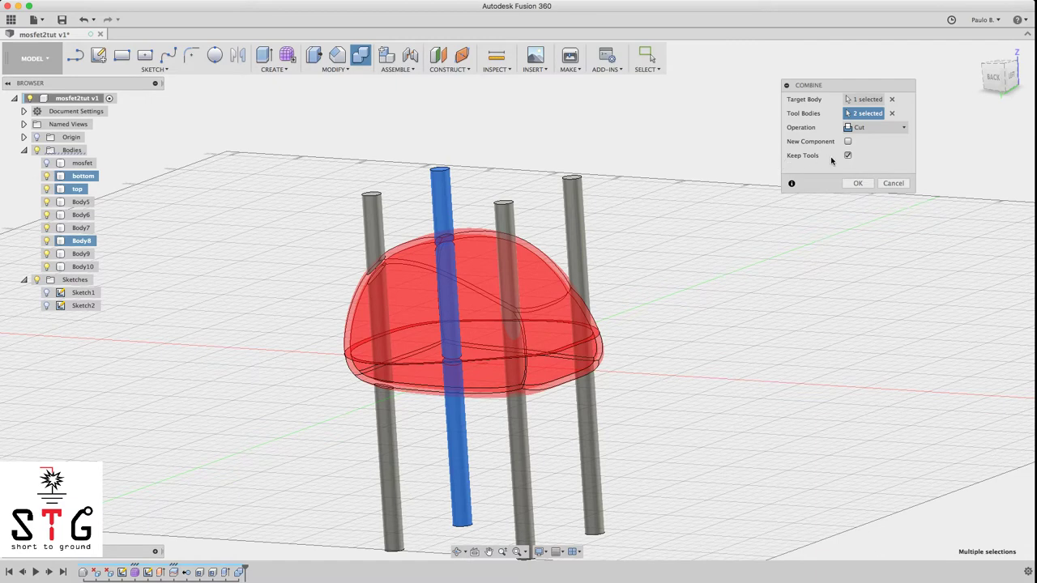
pyautogui.click(858, 186)
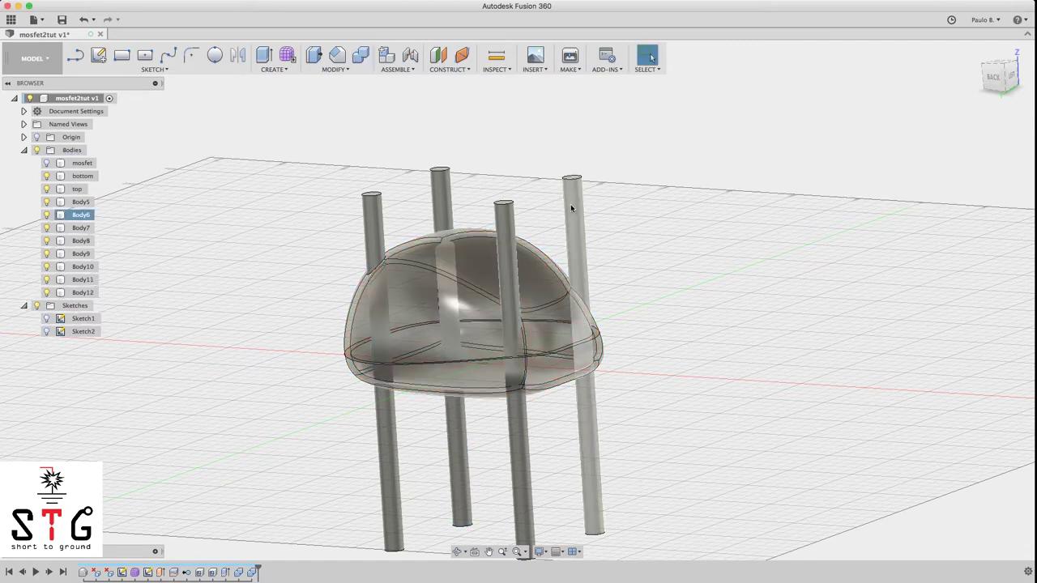
# Repeat the Combine cut on the column Body6 with the top and bottom shells as tool bodies, keeping the tools
pyautogui.rightClick(656, 120)
pyautogui.click(658, 87)
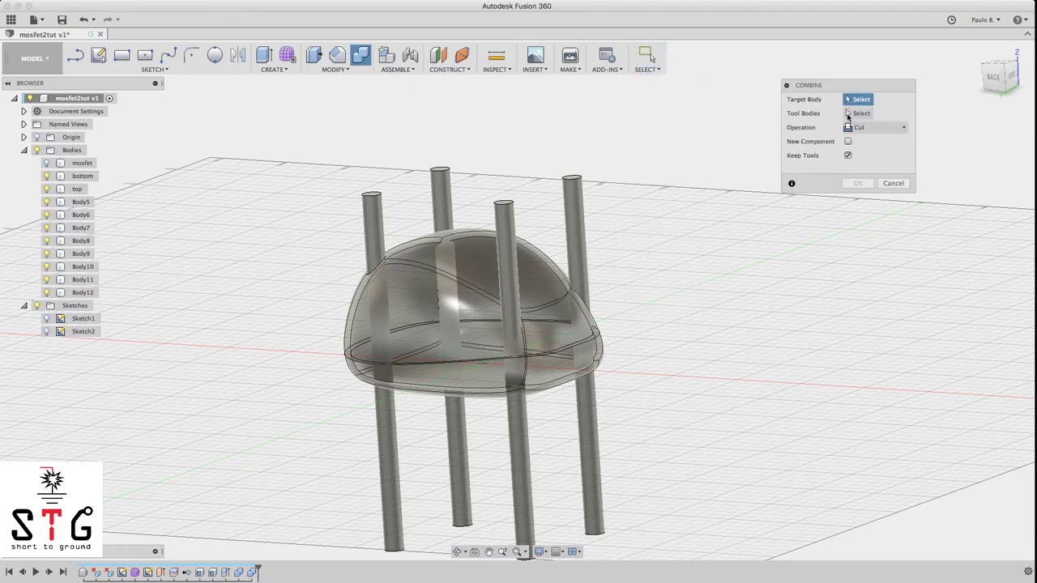
pyautogui.click(569, 220)
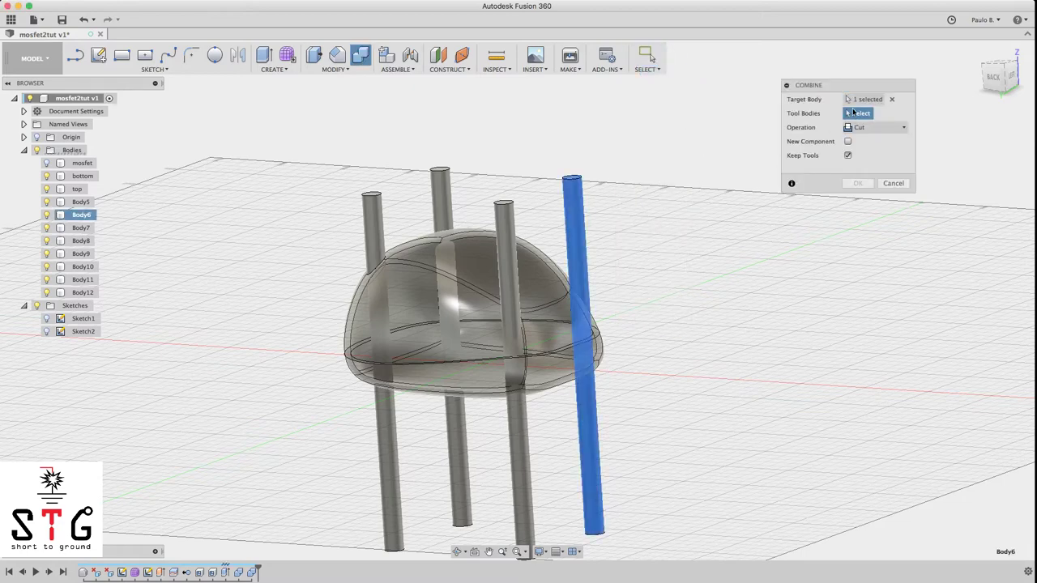
pyautogui.click(545, 366)
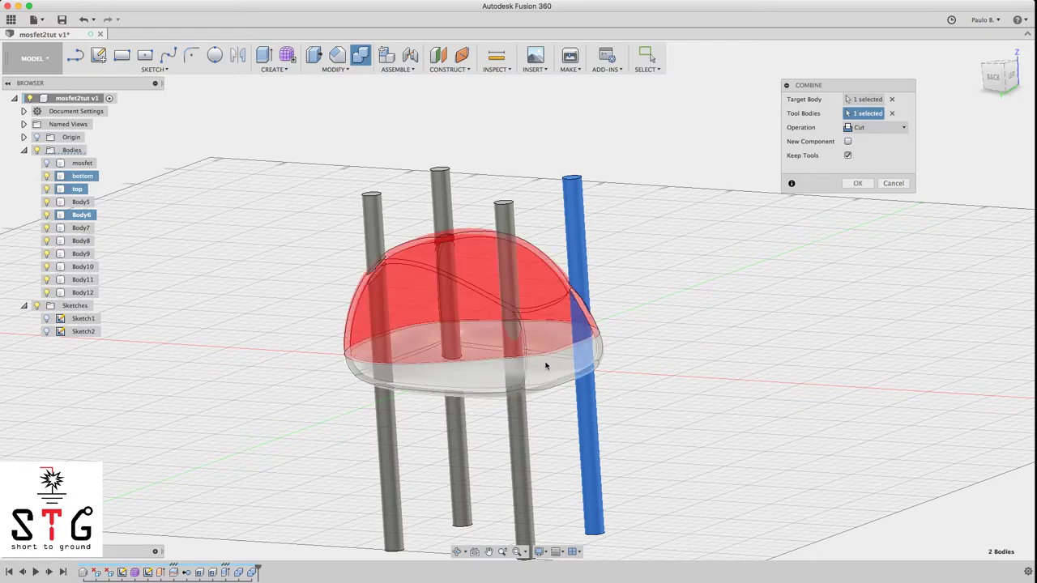
pyautogui.click(543, 375)
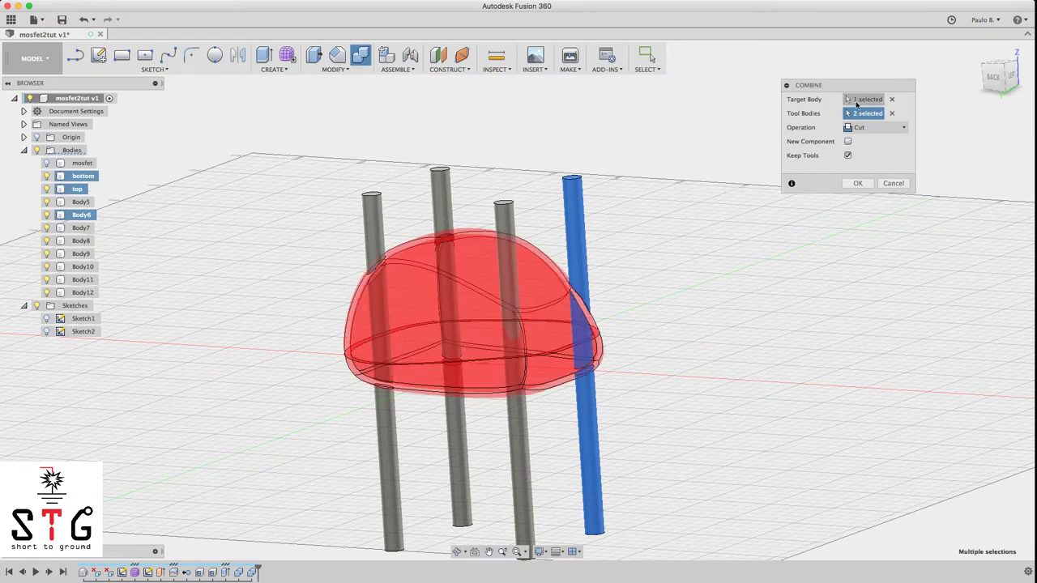
pyautogui.click(858, 184)
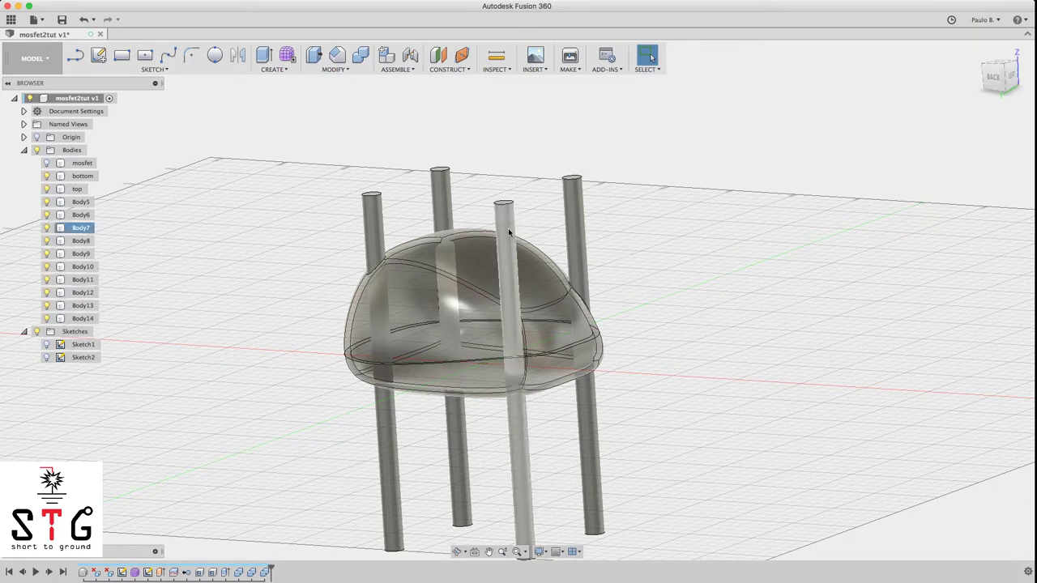
# Repeat the Combine cut on the last column, Body7, with the top and bottom shells as tool bodies, keeping the tools
pyautogui.rightClick(685, 167)
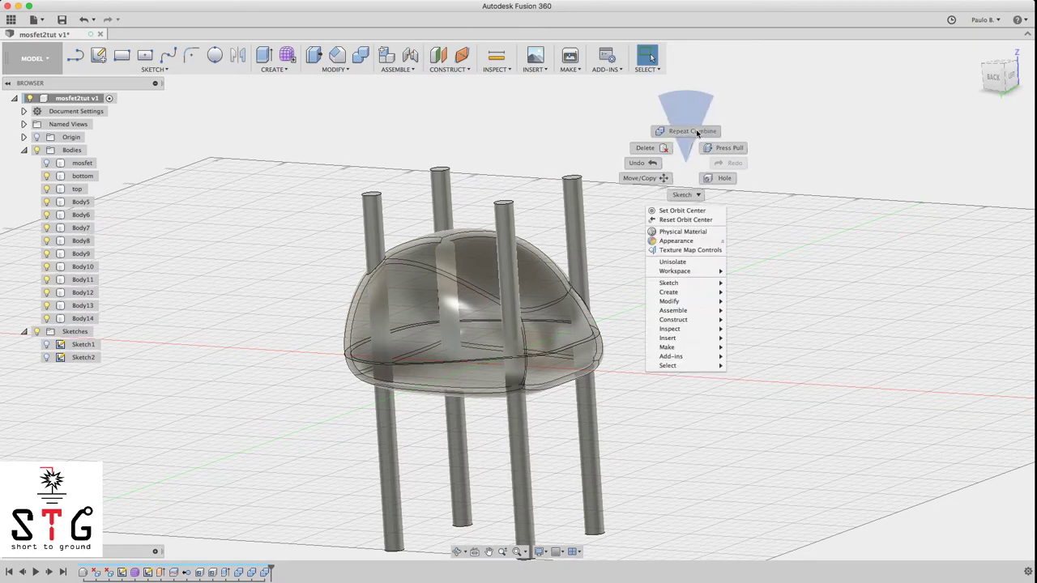
pyautogui.click(697, 133)
pyautogui.click(532, 248)
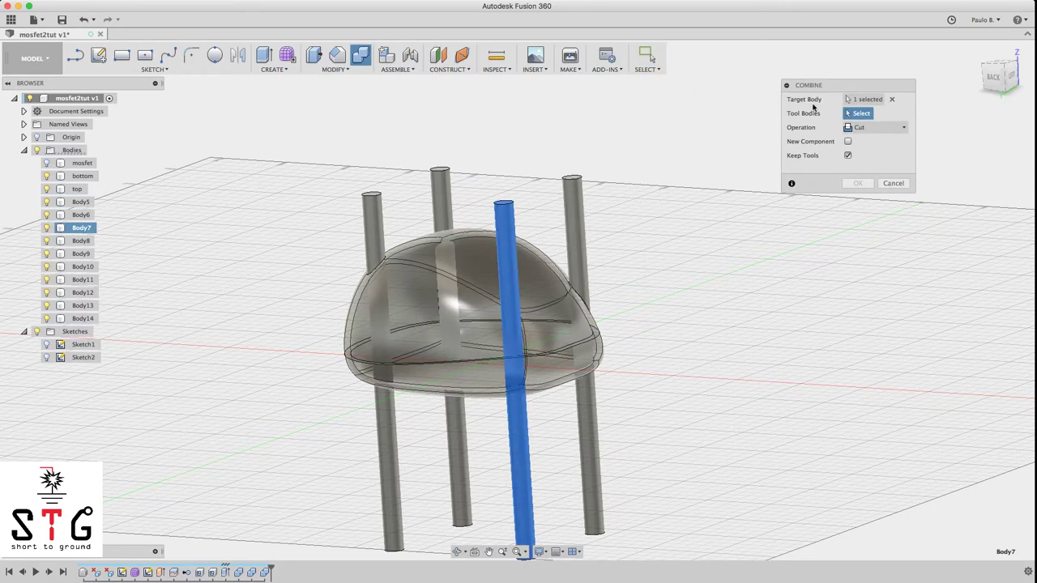
pyautogui.click(475, 334)
pyautogui.click(474, 369)
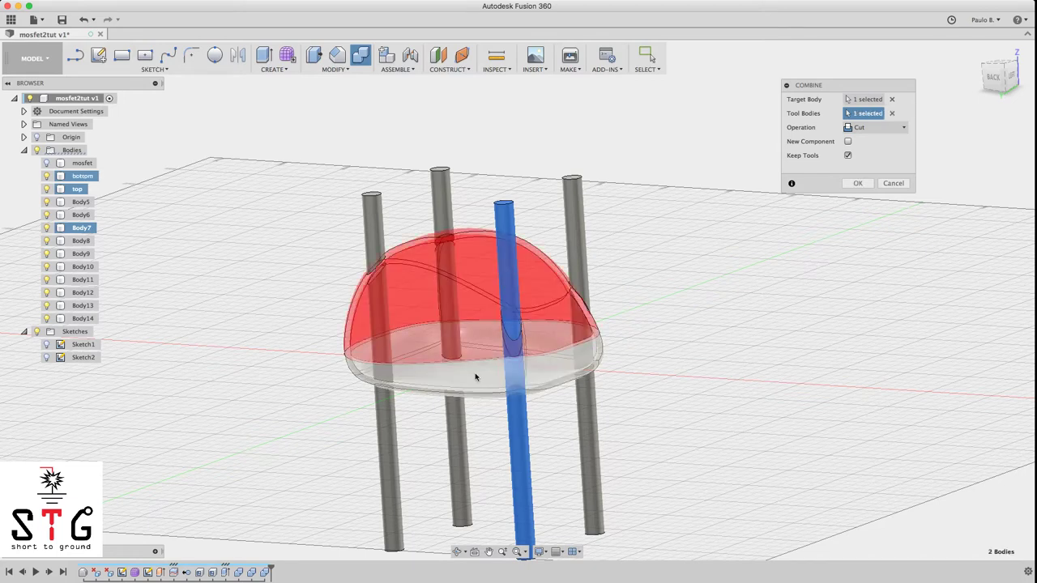
pyautogui.click(861, 183)
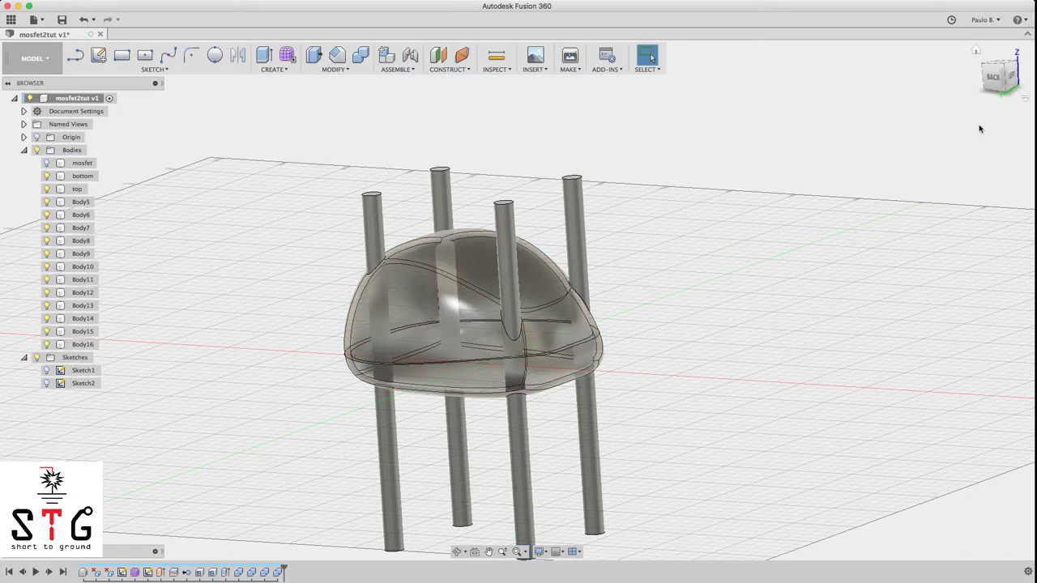
# Remove the column offcuts Body12 and Body14 that stick out above the top shell
pyautogui.moveTo(1000, 85)
pyautogui.mouseDown()
pyautogui.moveTo(1011, 79)
pyautogui.moveTo(1020, 108)
pyautogui.moveTo(1034, 89)
pyautogui.mouseUp()
pyautogui.keyDown('shift'); pyautogui.moveTo(651, 57); pyautogui.dragTo(1001, 89, button='middle'); pyautogui.keyUp('shift')
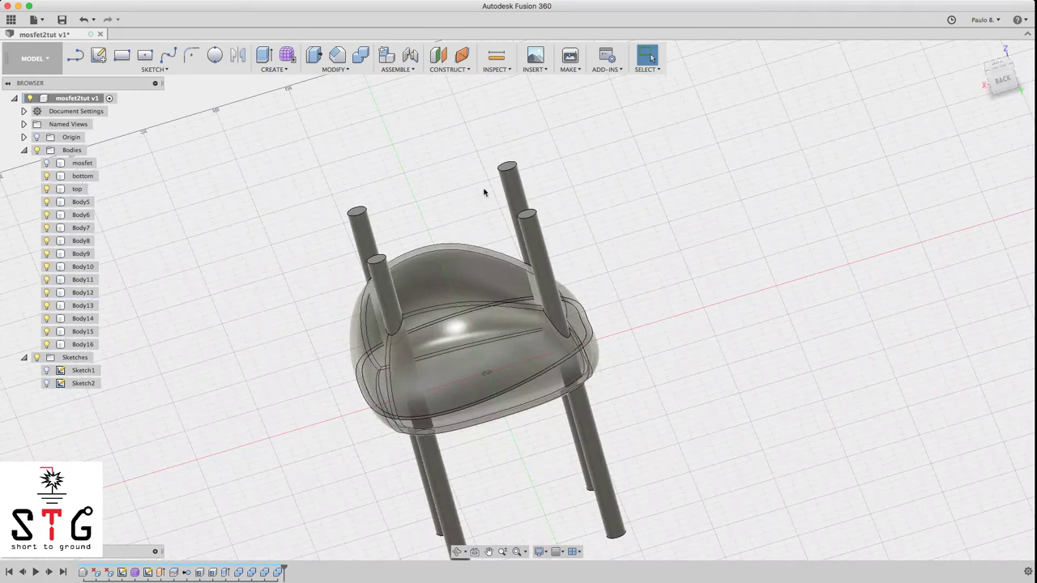
pyautogui.click(360, 231)
pyautogui.press('Escape')
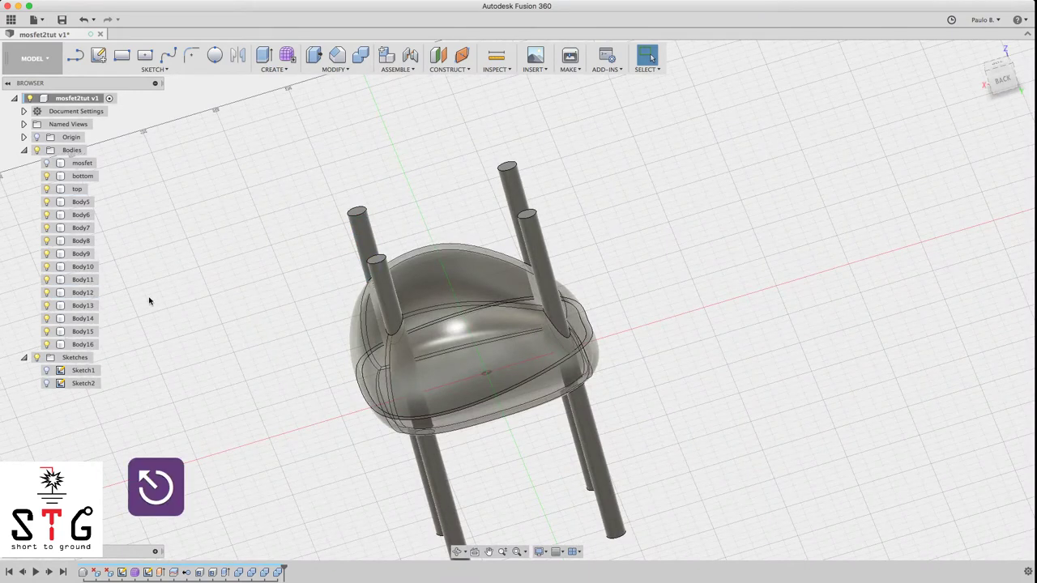
pyautogui.click(360, 227)
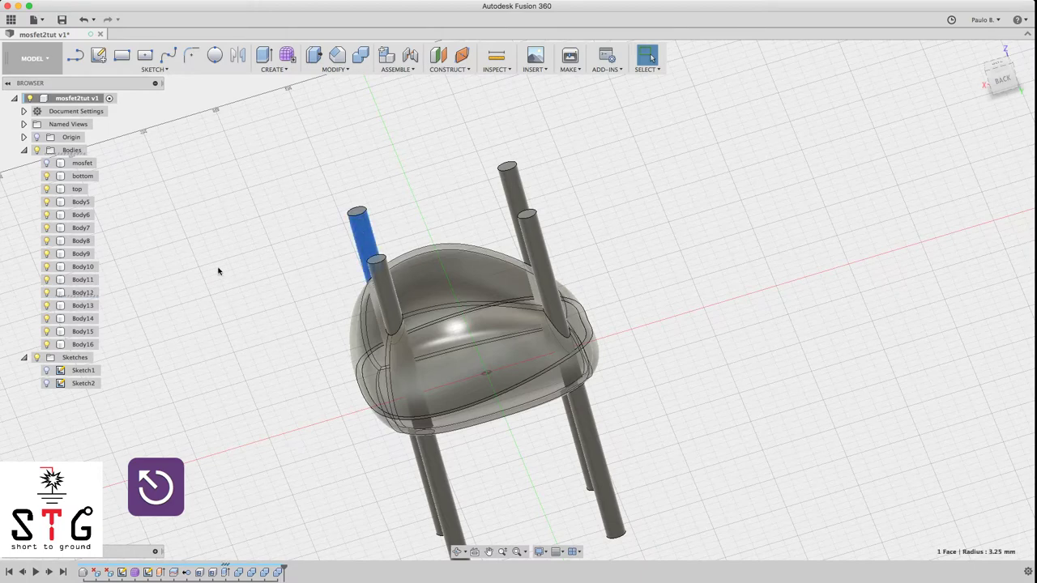
pyautogui.click(92, 294)
pyautogui.rightClick(92, 296)
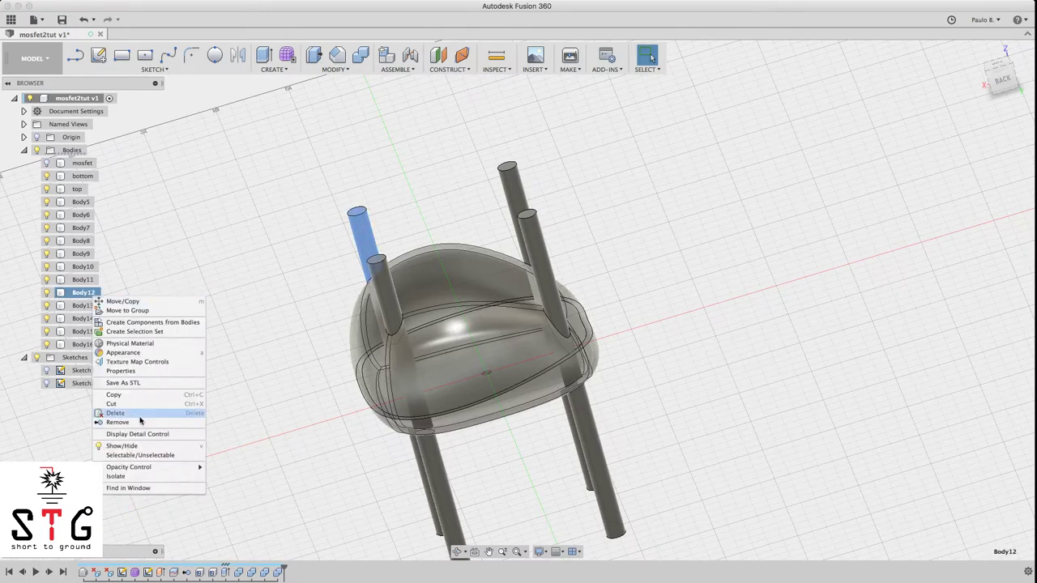
pyautogui.click(136, 414)
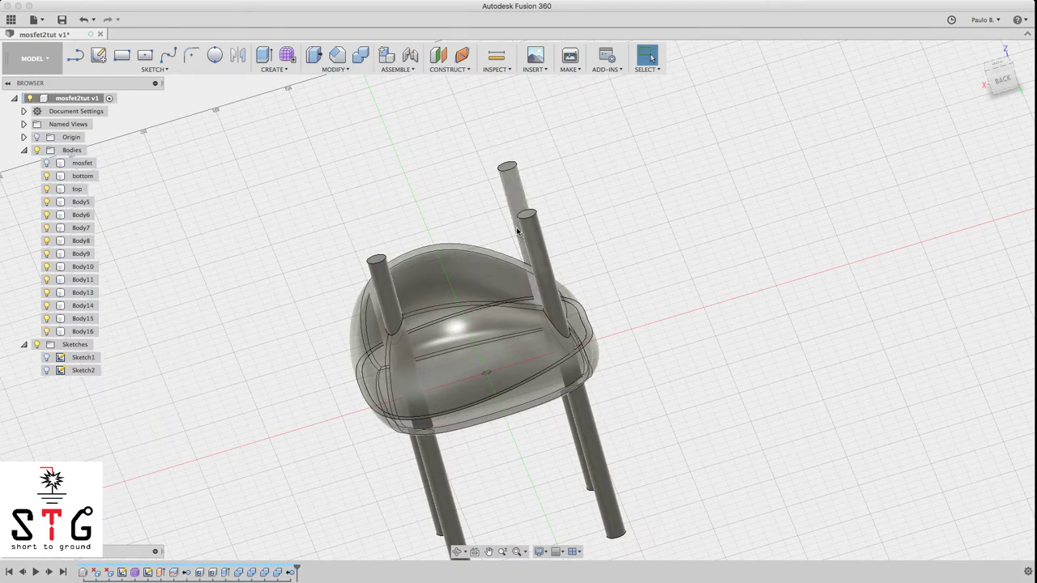
pyautogui.click(507, 191)
pyautogui.rightClick(80, 310)
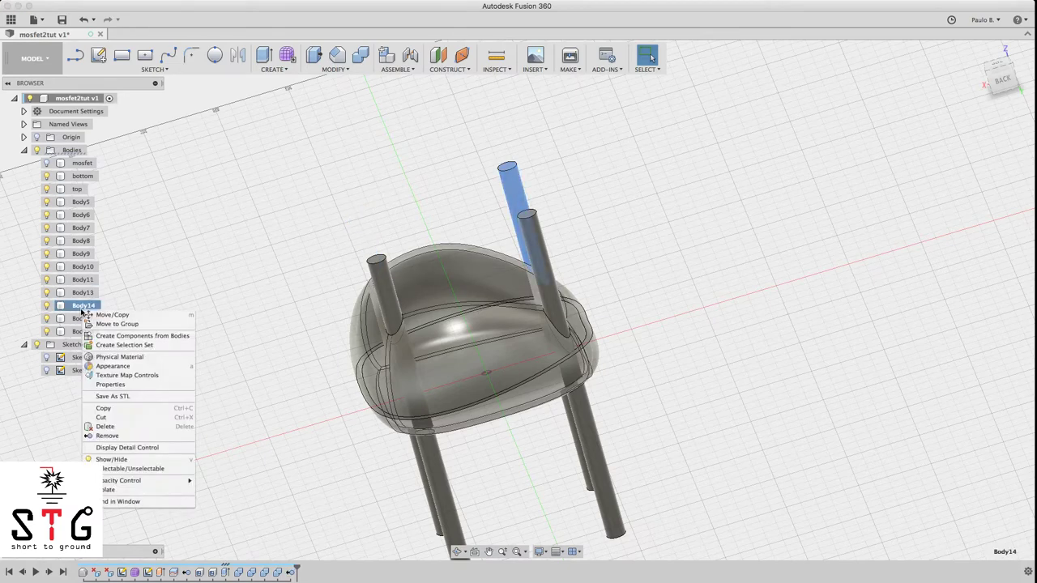
pyautogui.click(146, 431)
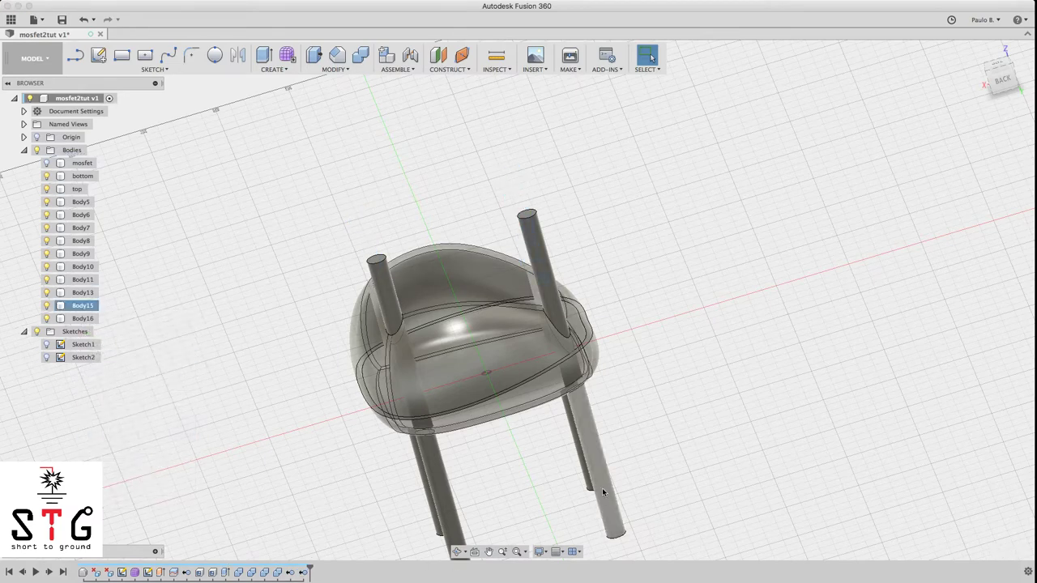
# Remove the offcut Body15 below the bottom shell and the offcut Body16 above the top shell
pyautogui.click(596, 486)
pyautogui.rightClick(80, 308)
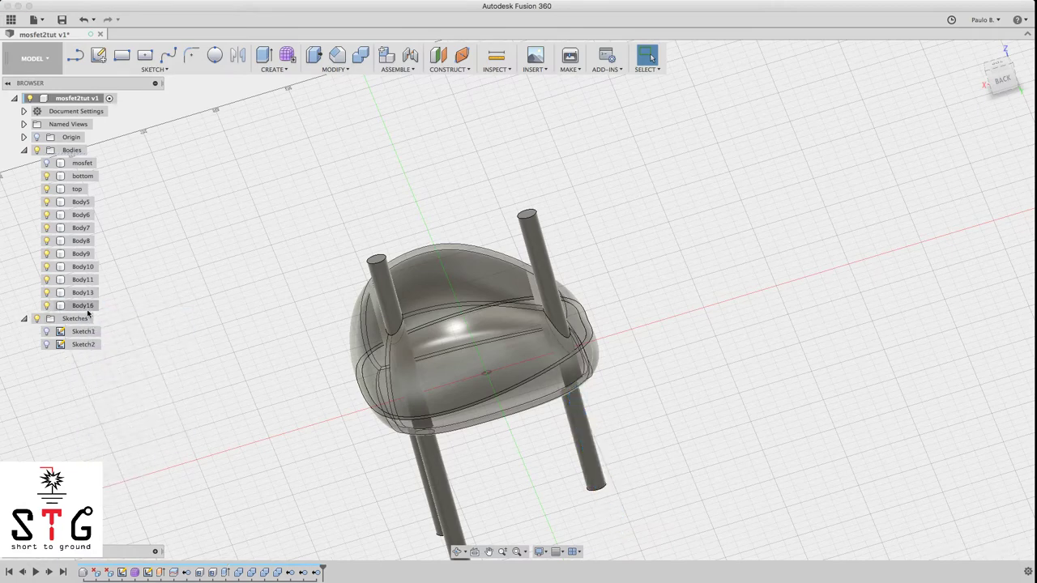
pyautogui.click(85, 305)
pyautogui.rightClick(89, 306)
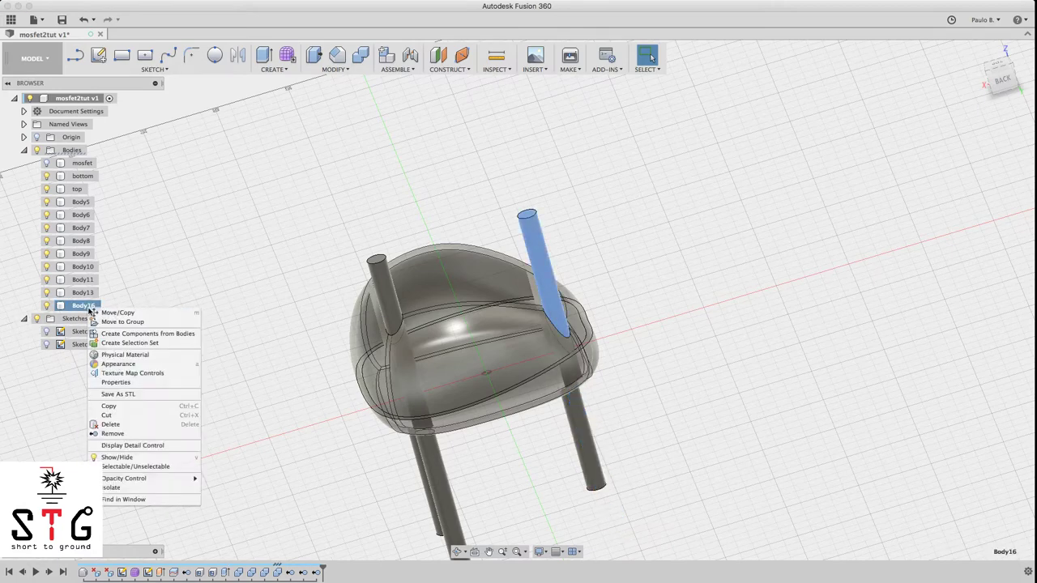
pyautogui.click(137, 434)
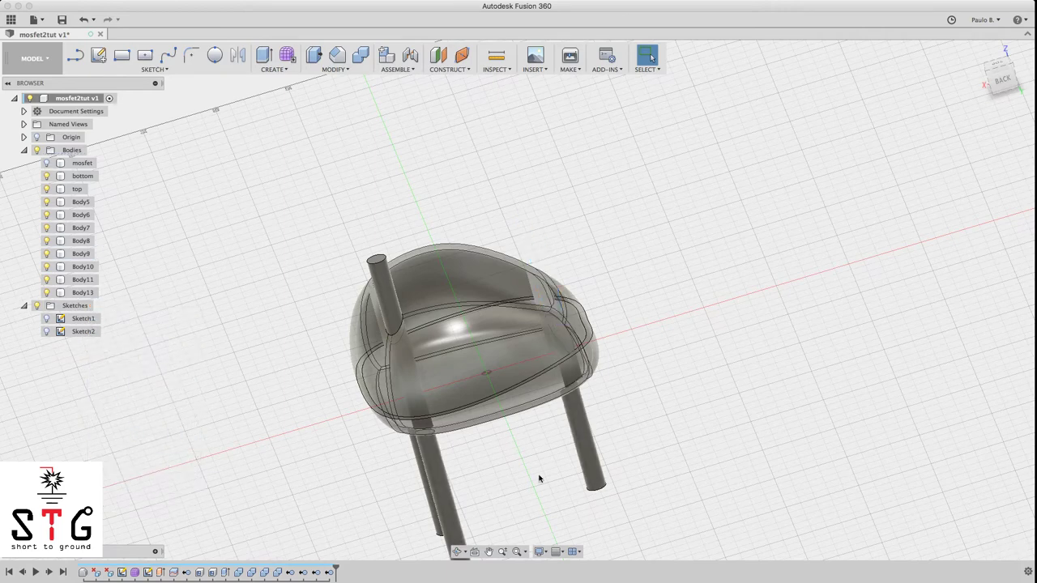
# Remove the column offcuts Body13 and Body9 that stick out below the bottom shell
pyautogui.click(584, 442)
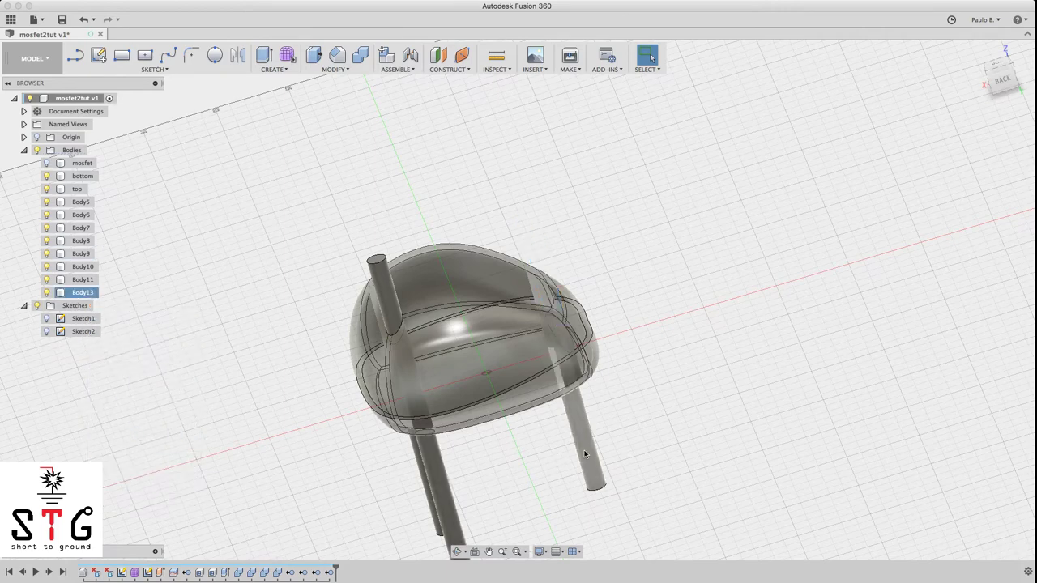
pyautogui.rightClick(84, 293)
pyautogui.click(358, 493)
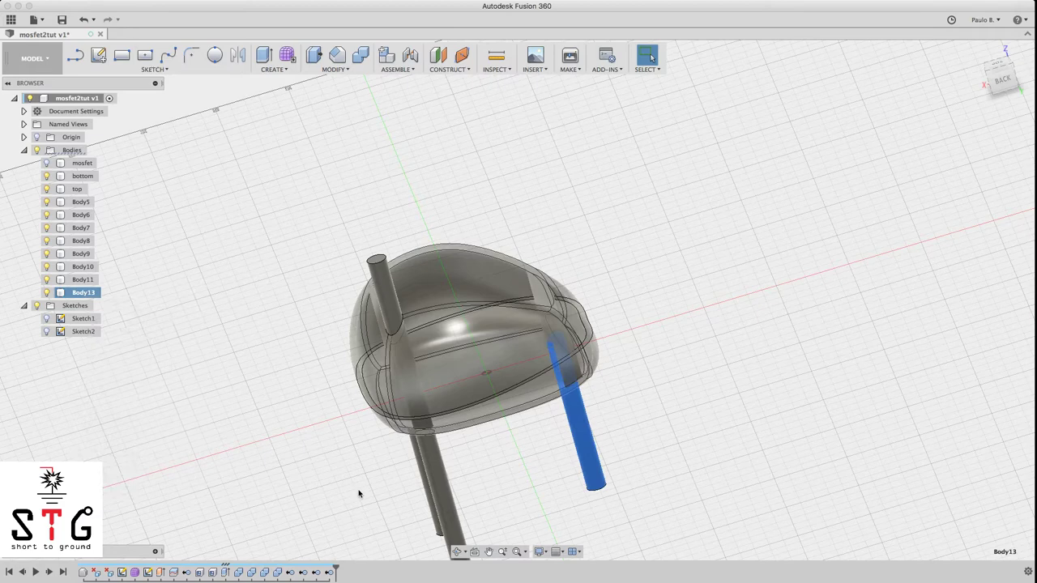
pyautogui.click(430, 481)
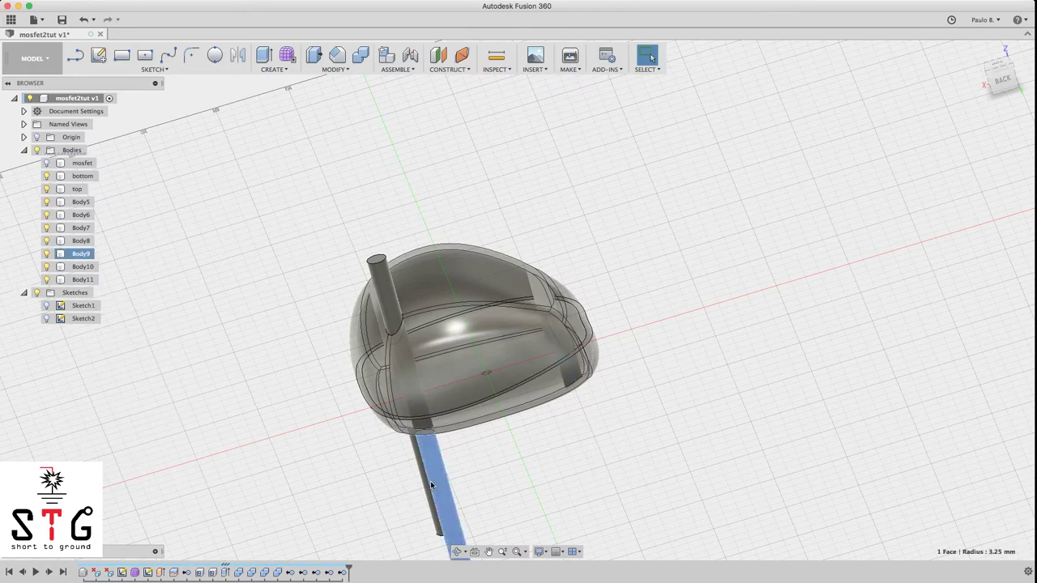
pyautogui.rightClick(77, 256)
pyautogui.click(146, 383)
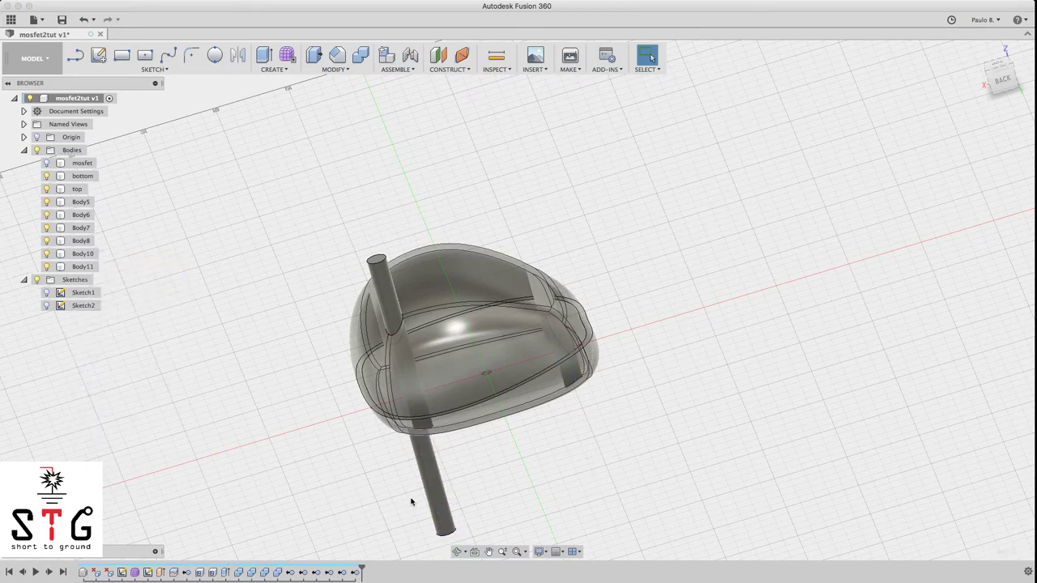
# Remove the remaining offcuts, Body11 below the bottom shell and Body10 above the top shell
pyautogui.click(424, 484)
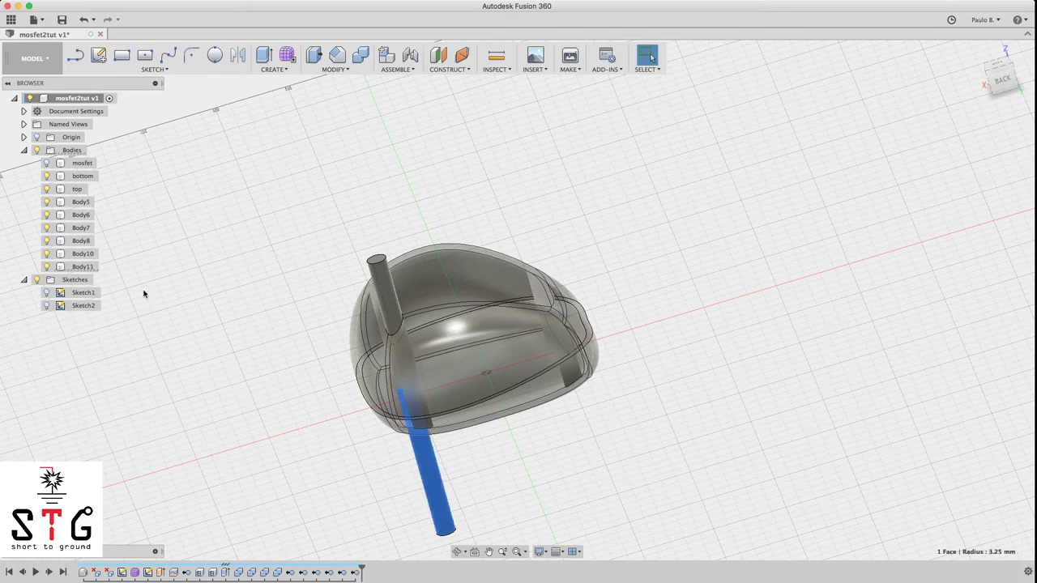
pyautogui.click(87, 268)
pyautogui.rightClick(86, 268)
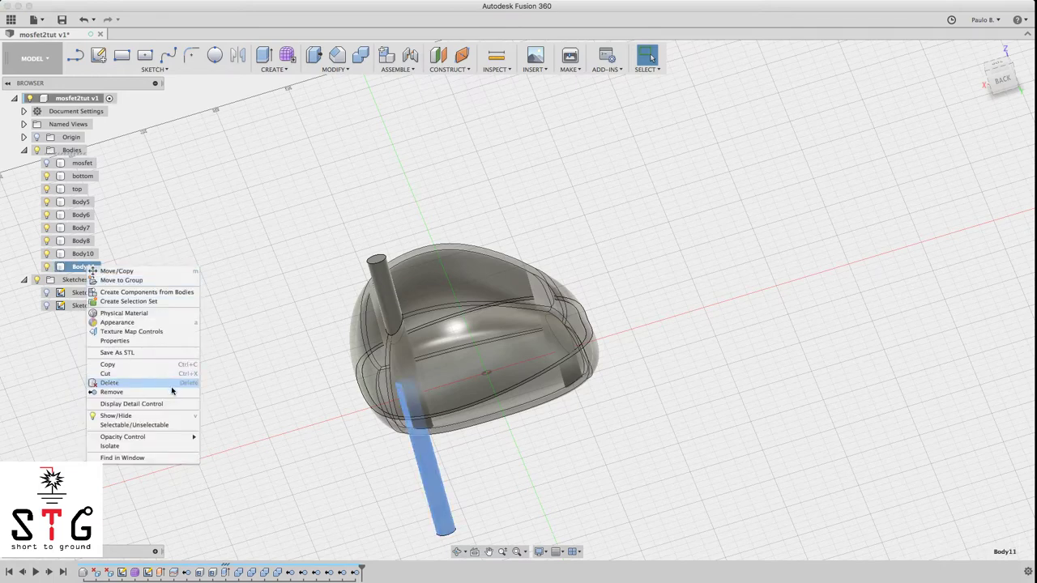
pyautogui.click(182, 383)
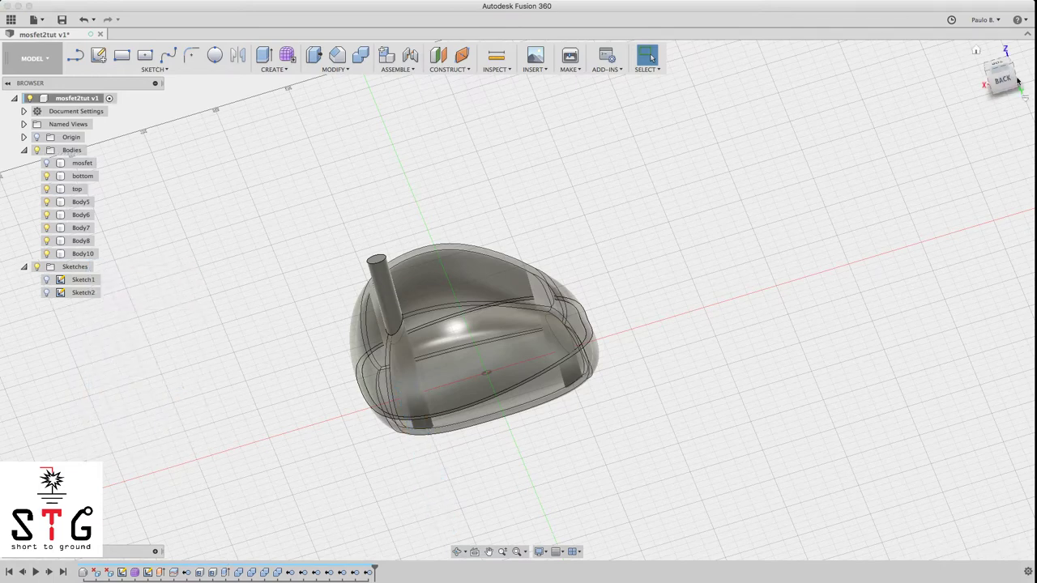
pyautogui.moveTo(995, 58)
pyautogui.mouseDown()
pyautogui.moveTo(982, 70)
pyautogui.moveTo(1008, 81)
pyautogui.moveTo(968, 84)
pyautogui.mouseUp()
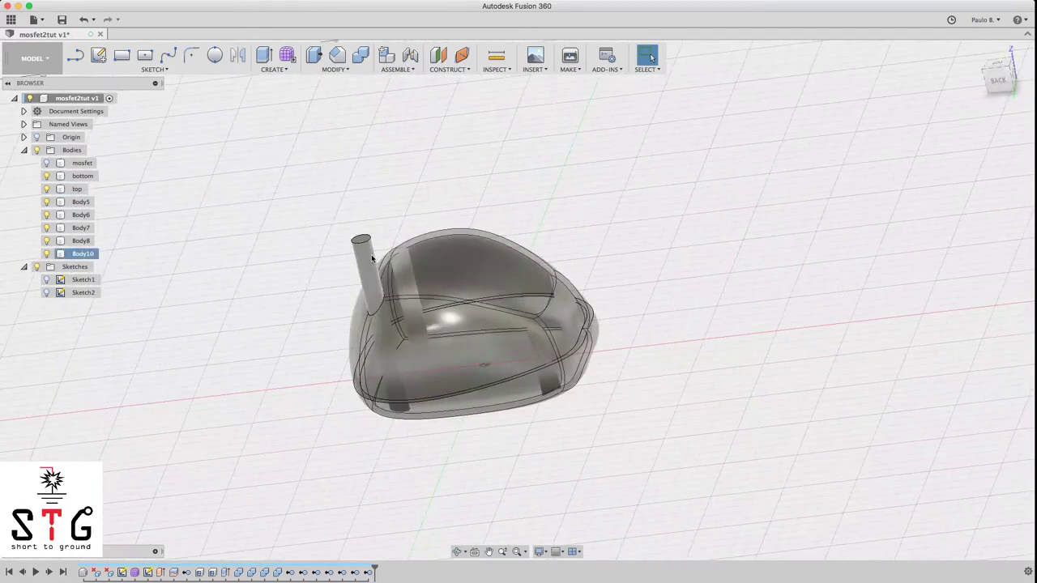
pyautogui.click(367, 261)
pyautogui.click(81, 253)
pyautogui.rightClick(84, 254)
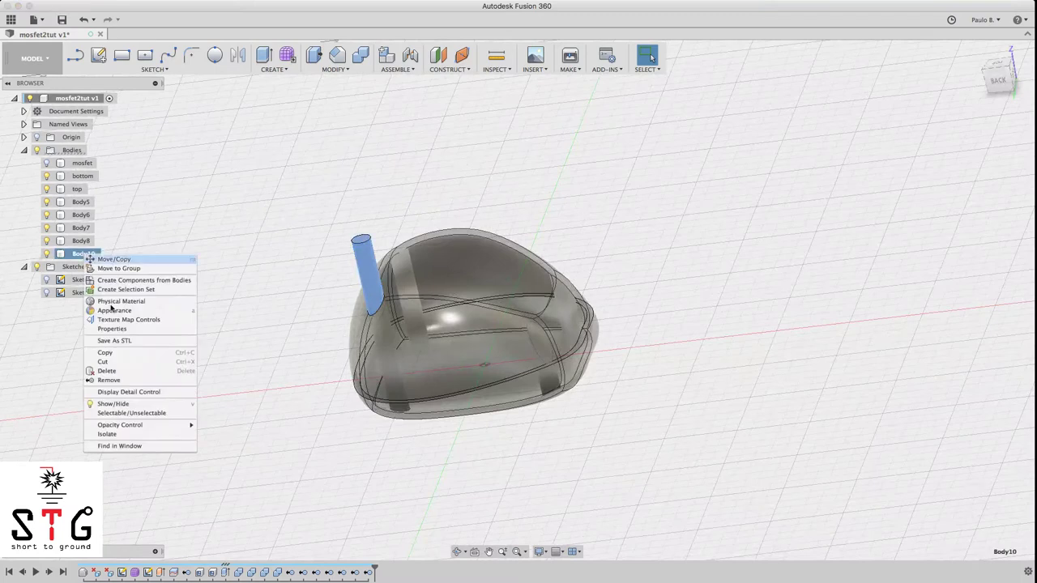
pyautogui.click(149, 381)
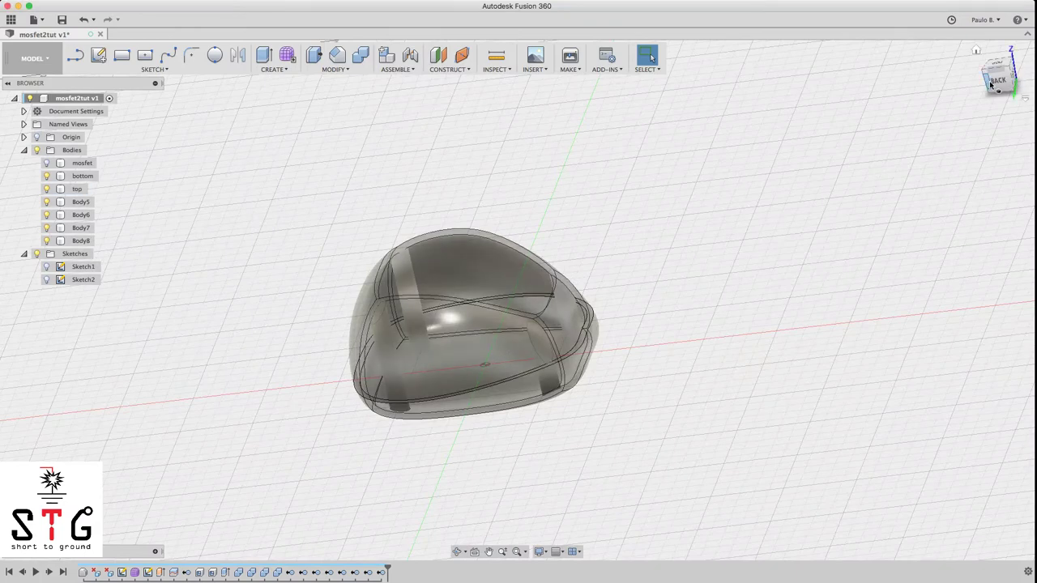
# Show the mosfet board body inside the enclosure and inspect from the back where it crosses the columns
pyautogui.moveTo(990, 84); pyautogui.dragTo(992, 69)
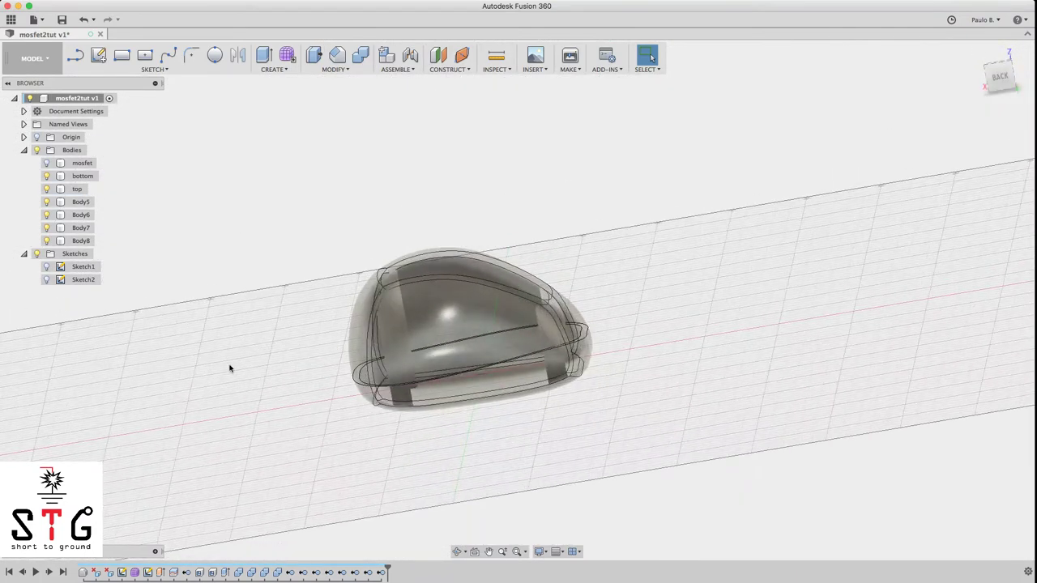
pyautogui.click(366, 364)
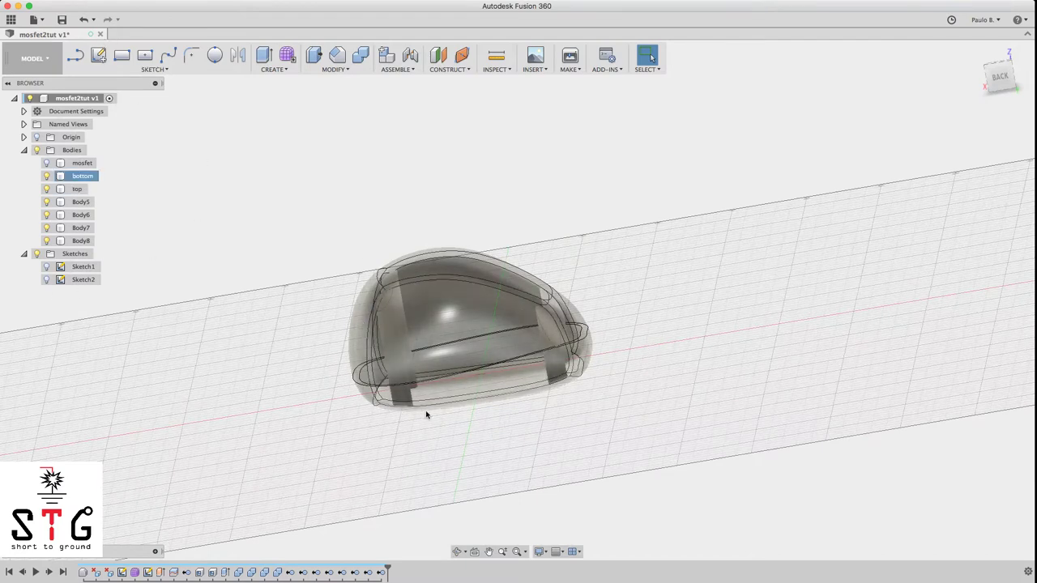
pyautogui.click(1001, 78)
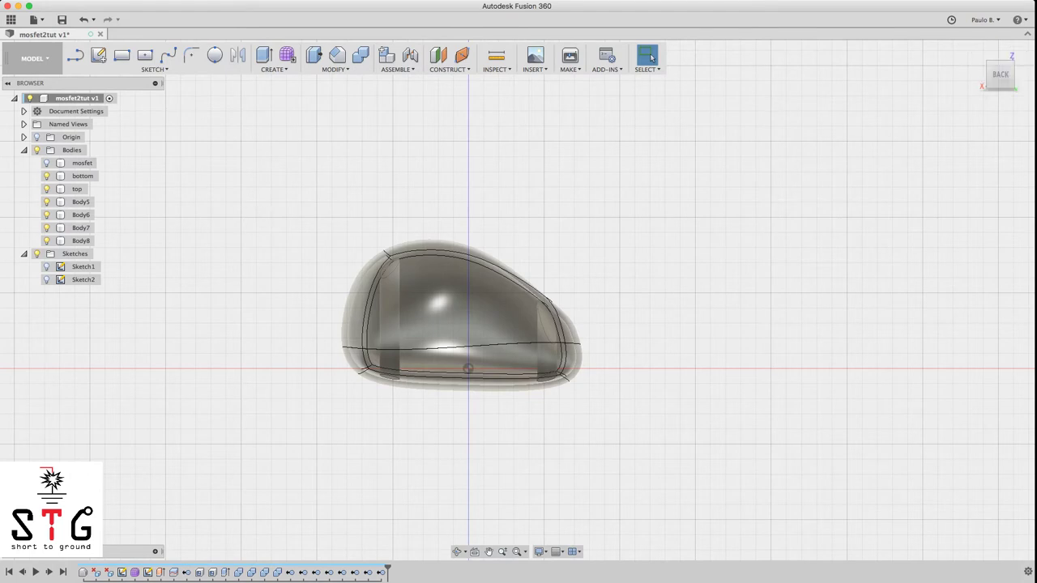
pyautogui.click(47, 163)
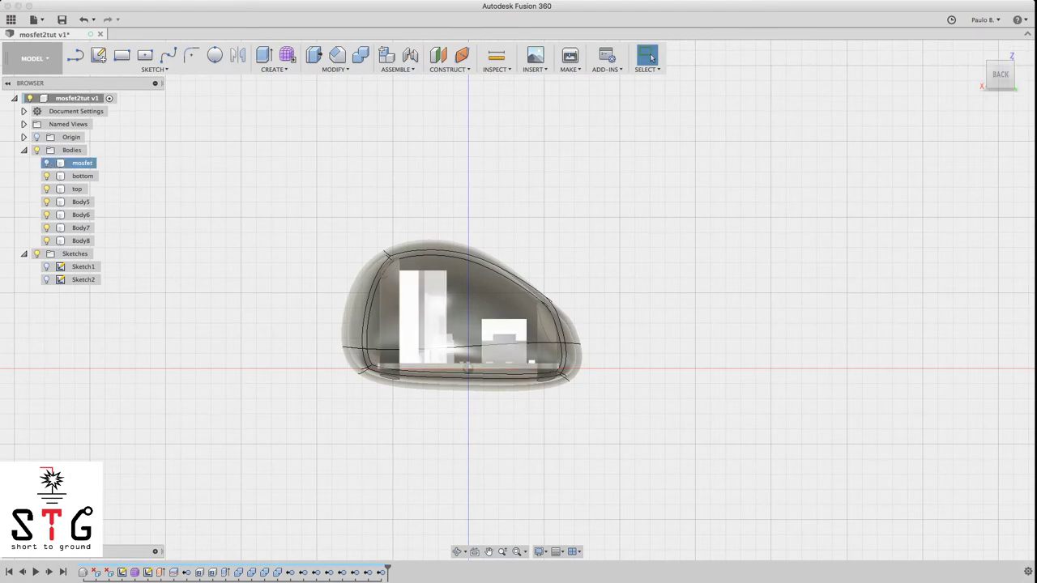
pyautogui.click(47, 163)
pyautogui.click(421, 371)
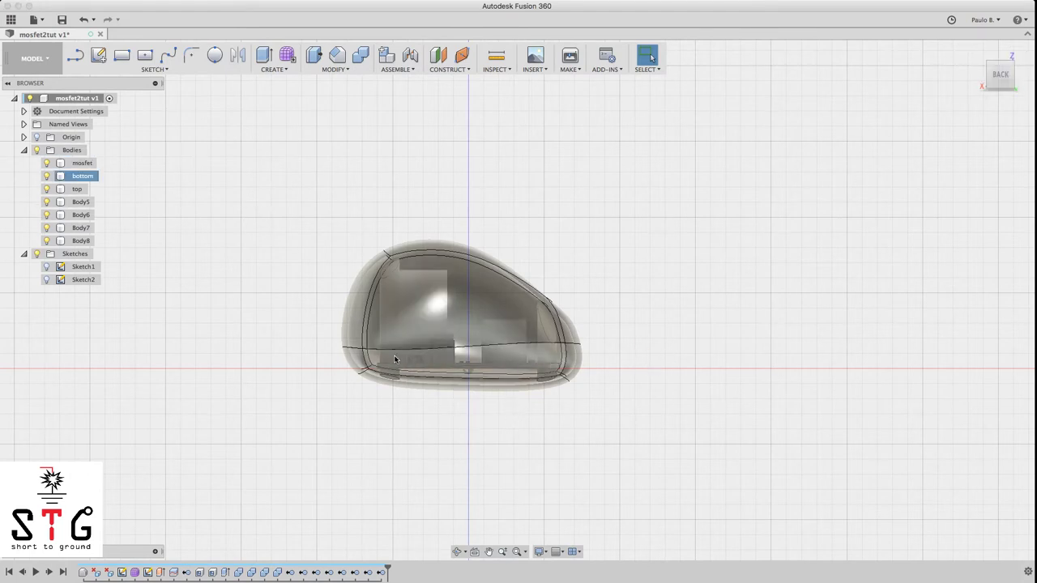
pyautogui.scroll(5, 421, 370)
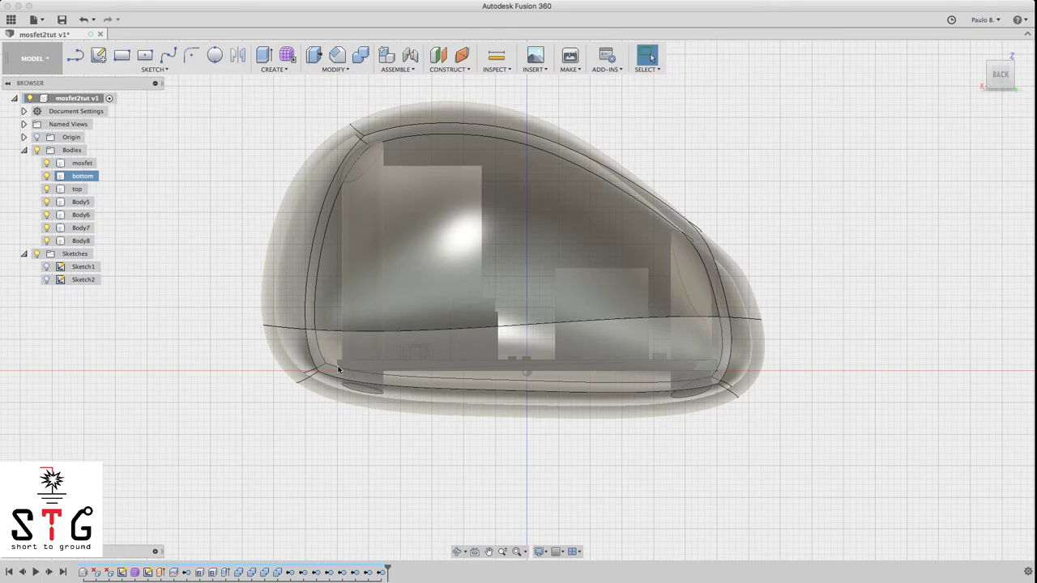
pyautogui.click(783, 381)
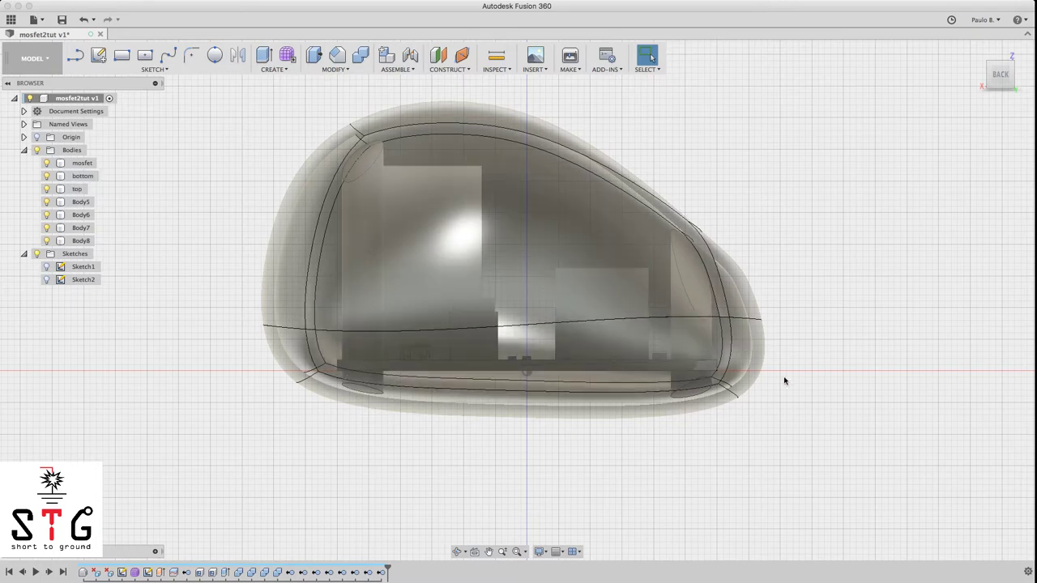
# Hide the top shell and create an offset plane at 0 mm on the upper face of the mosfet board
pyautogui.click(46, 188)
pyautogui.click(46, 188)
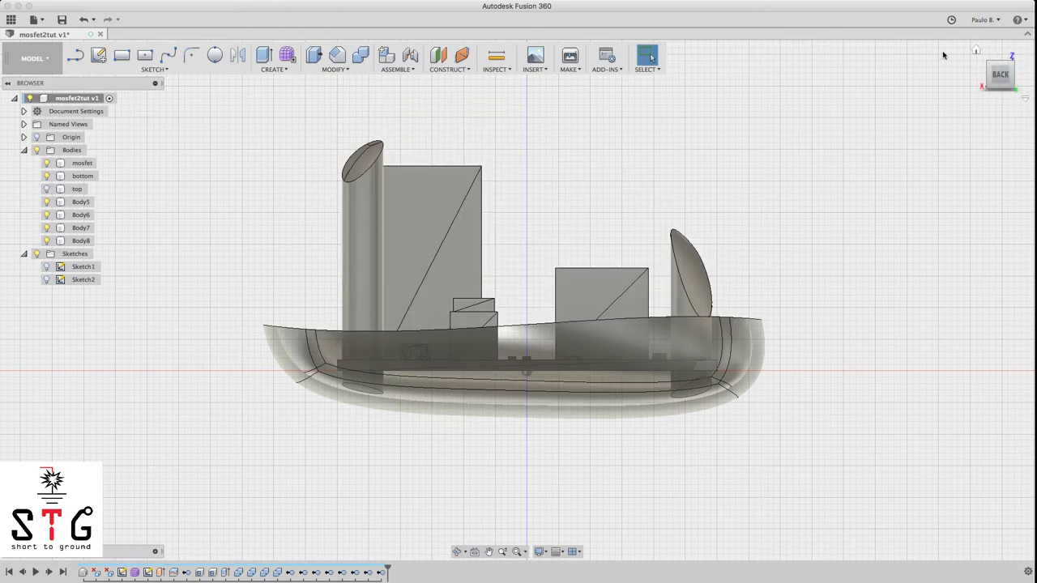
pyautogui.click(1002, 71)
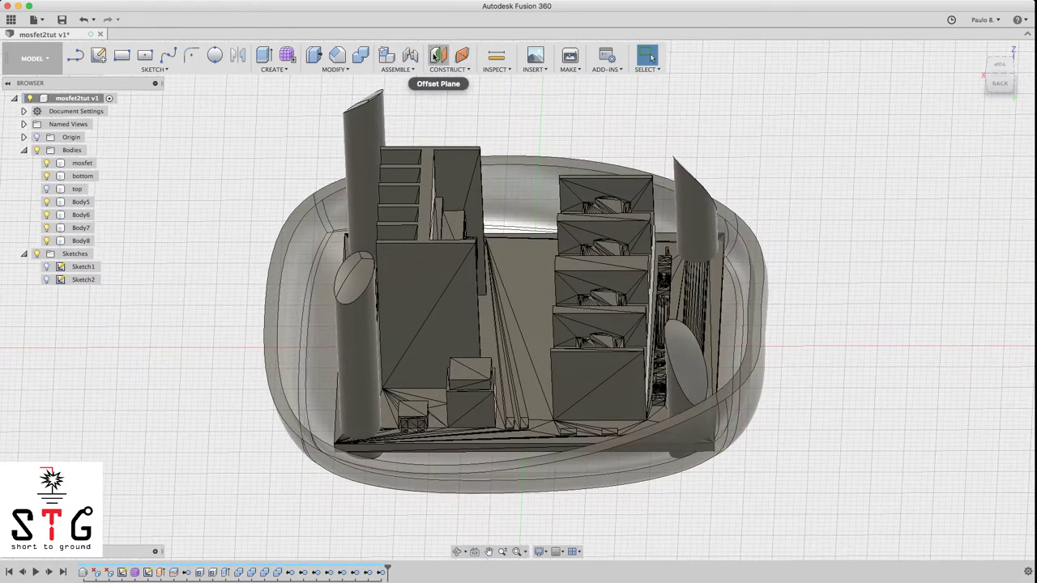
pyautogui.click(435, 56)
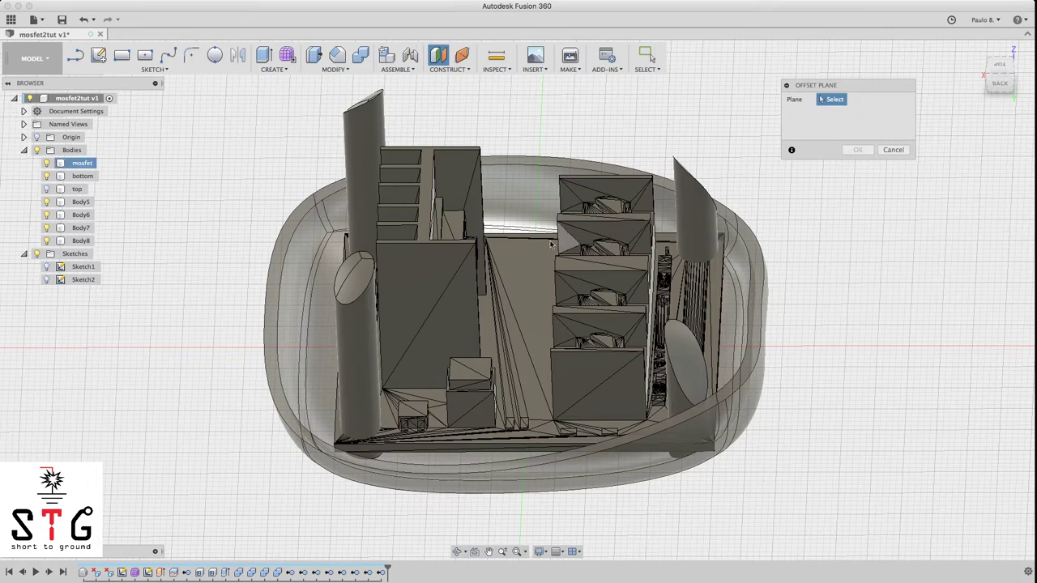
pyautogui.click(526, 269)
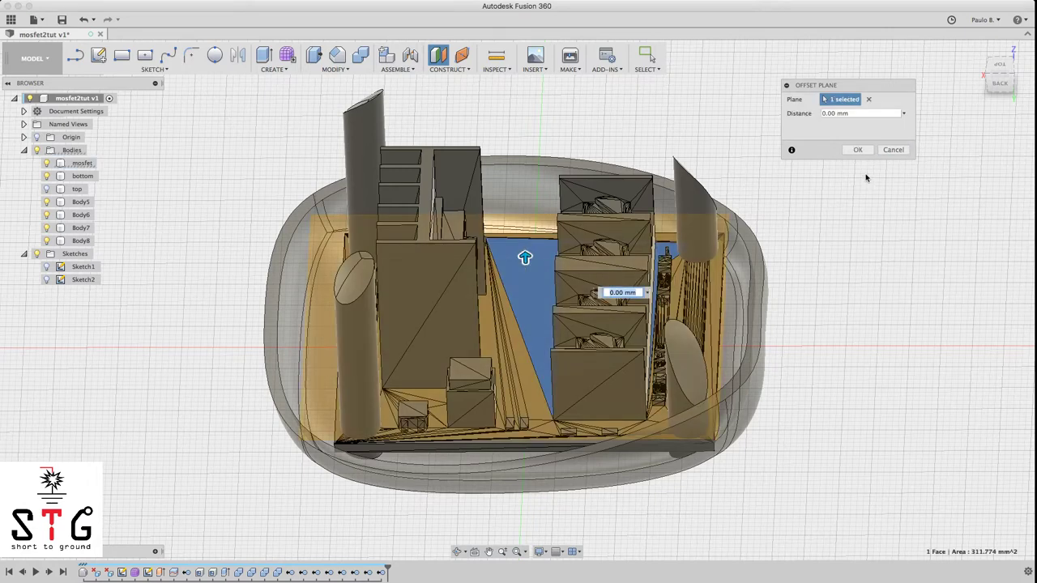
pyautogui.click(856, 150)
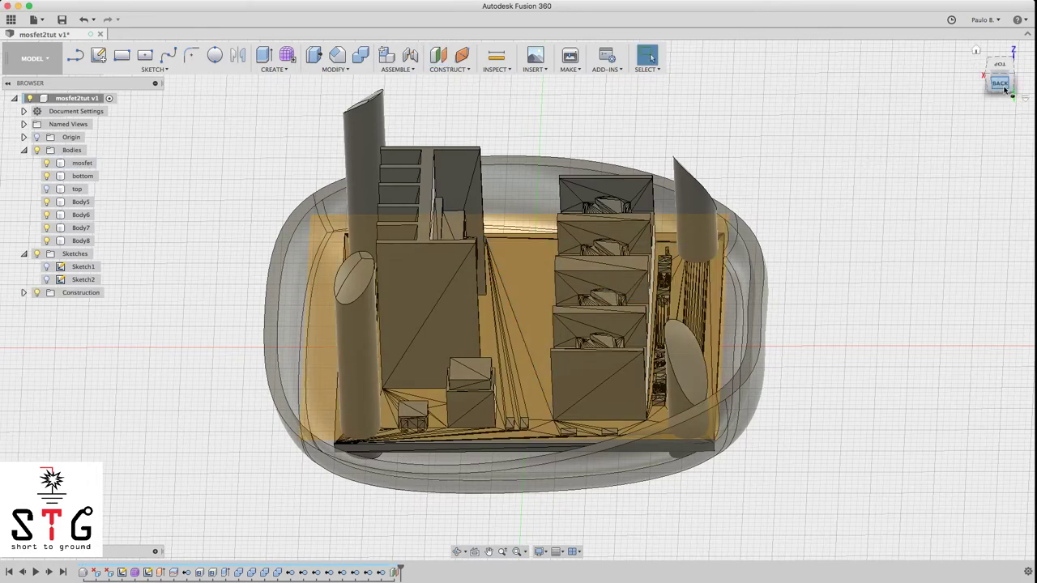
# Hide the bottom shell and create an offset plane at 0 mm on the underside of the mosfet board
pyautogui.moveTo(1003, 88); pyautogui.dragTo(995, 50)
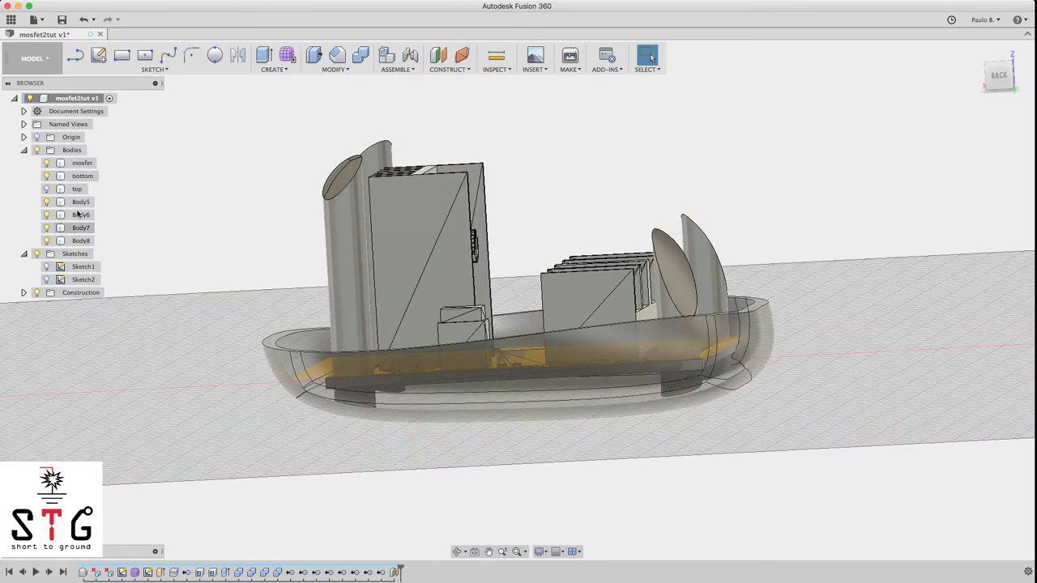
pyautogui.click(48, 175)
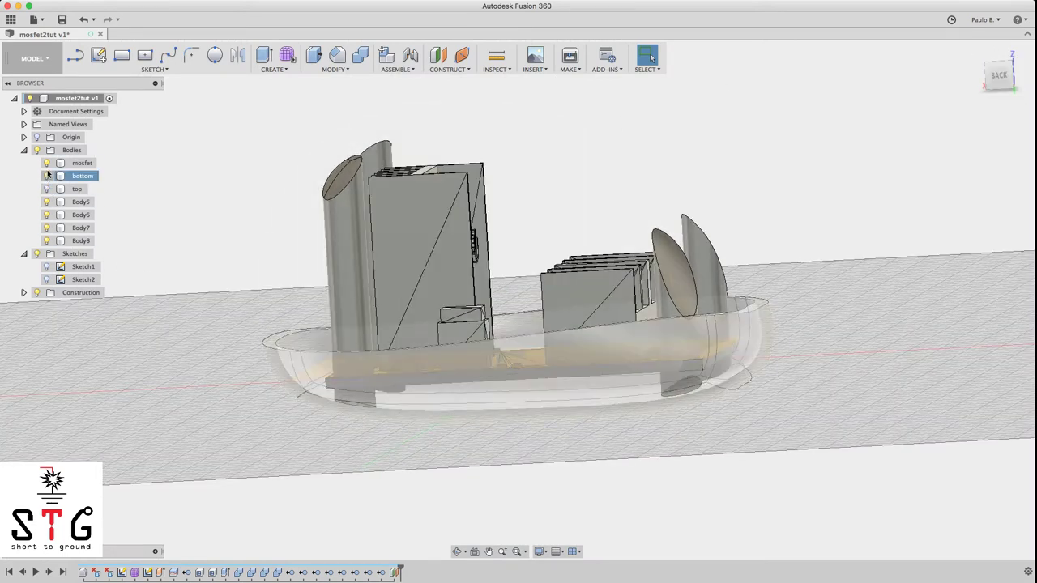
pyautogui.click(47, 175)
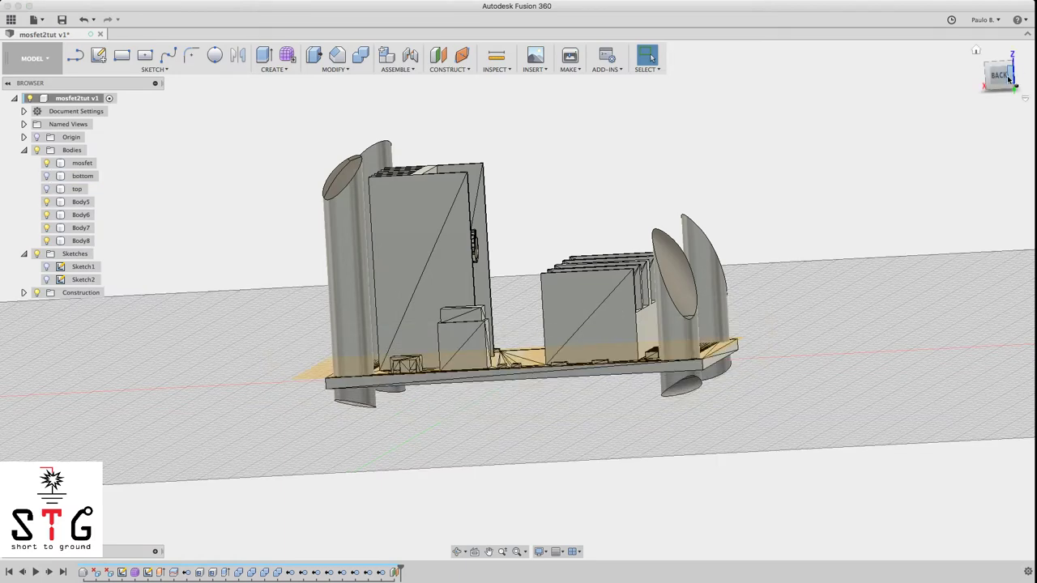
pyautogui.moveTo(1009, 70); pyautogui.dragTo(993, 42)
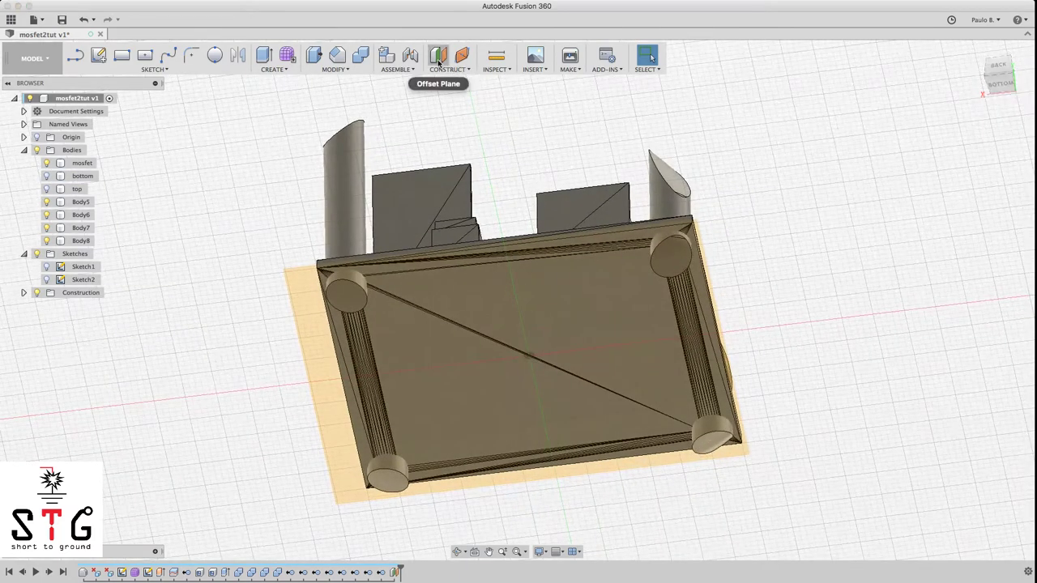
pyautogui.click(440, 57)
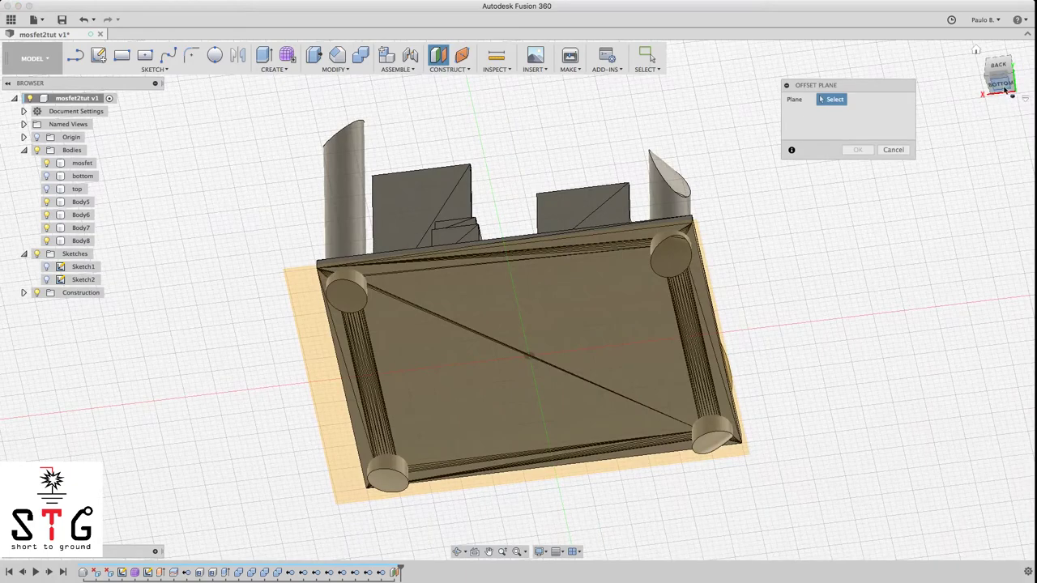
pyautogui.moveTo(1004, 90)
pyautogui.mouseDown()
pyautogui.moveTo(972, 109)
pyautogui.moveTo(990, 85)
pyautogui.mouseUp()
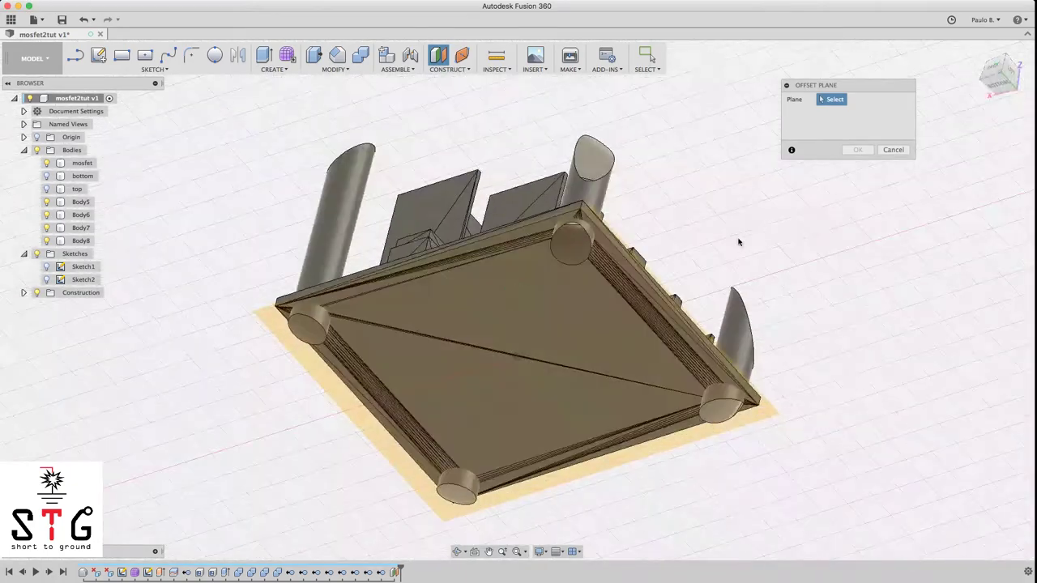
pyautogui.click(554, 311)
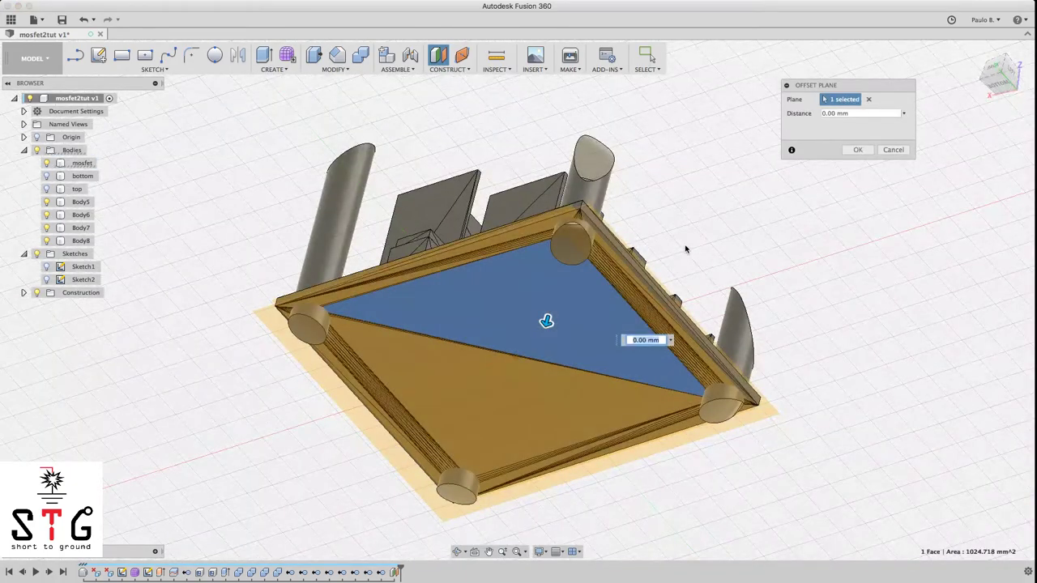
pyautogui.click(855, 150)
pyautogui.moveTo(1004, 101); pyautogui.dragTo(995, 81)
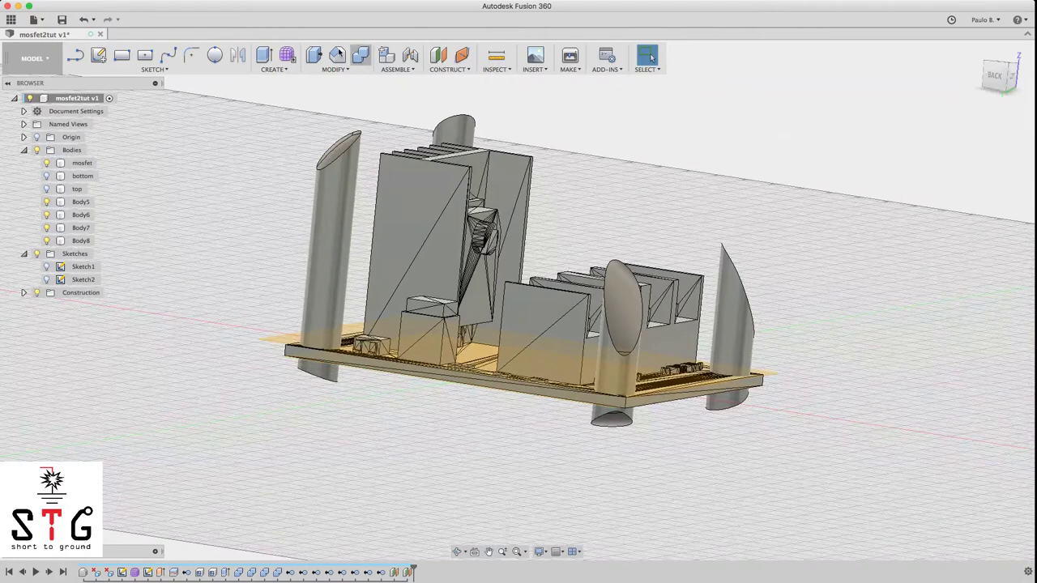
# Expand the list of construction planes and hide the mosfet body so only the four posts and planes remain
pyautogui.click(24, 293)
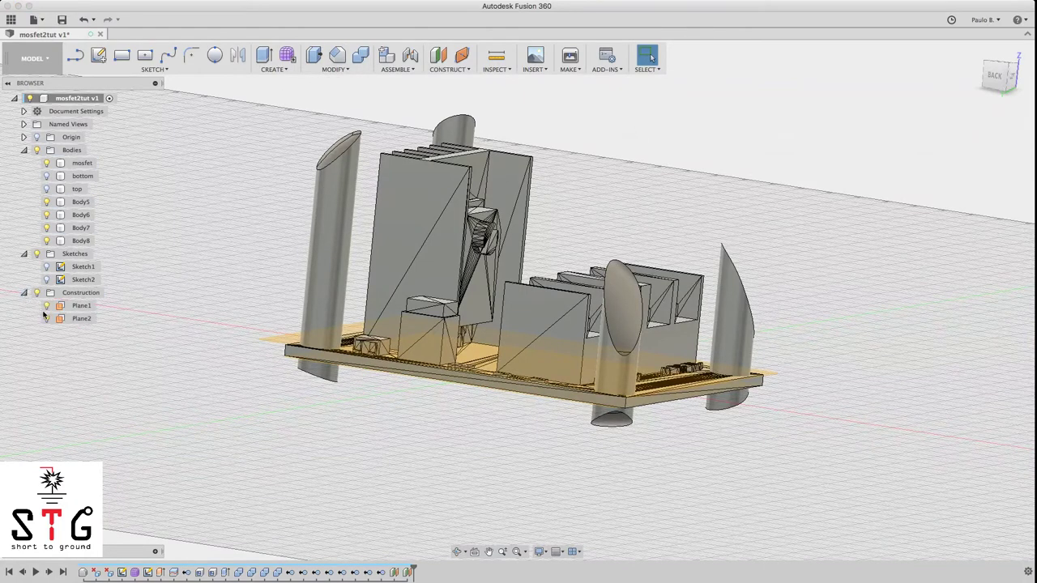
pyautogui.click(57, 166)
pyautogui.press('v')
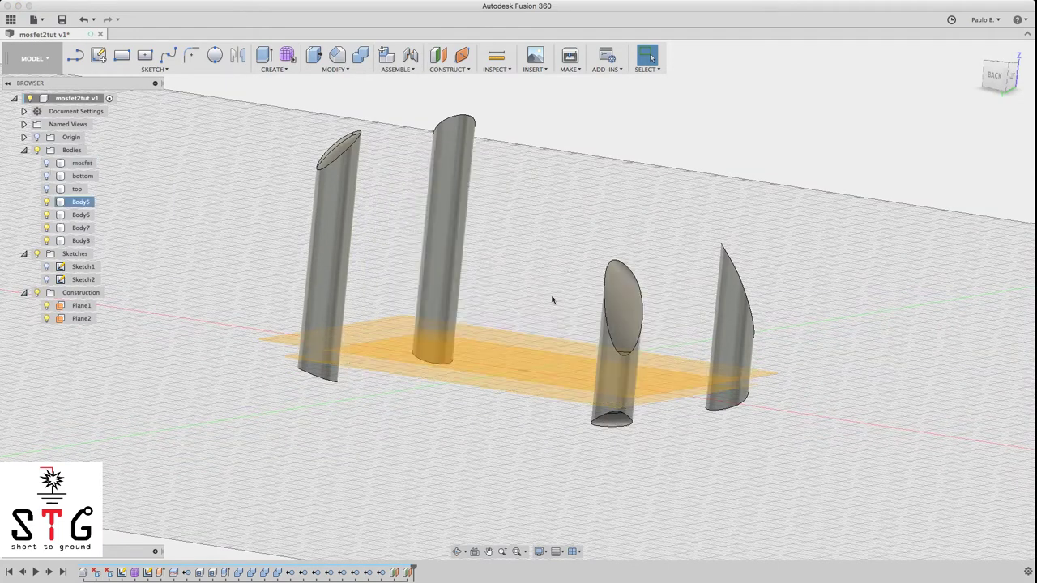
# Split all four cylindrical posts (Body5 to Body8) with the lower construction plane, Plane2, as the splitting tool
pyautogui.click(995, 76)
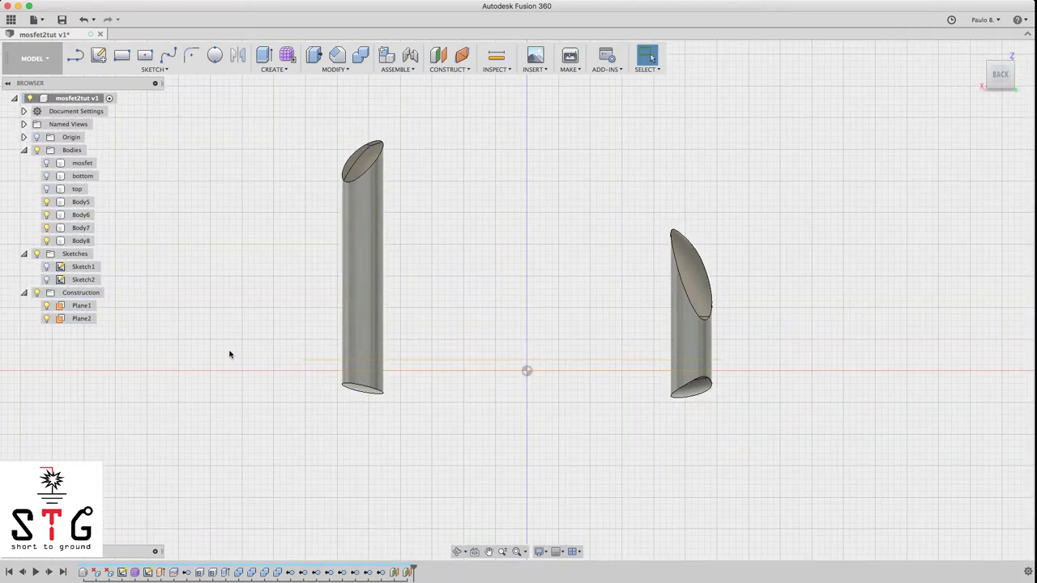
pyautogui.click(343, 71)
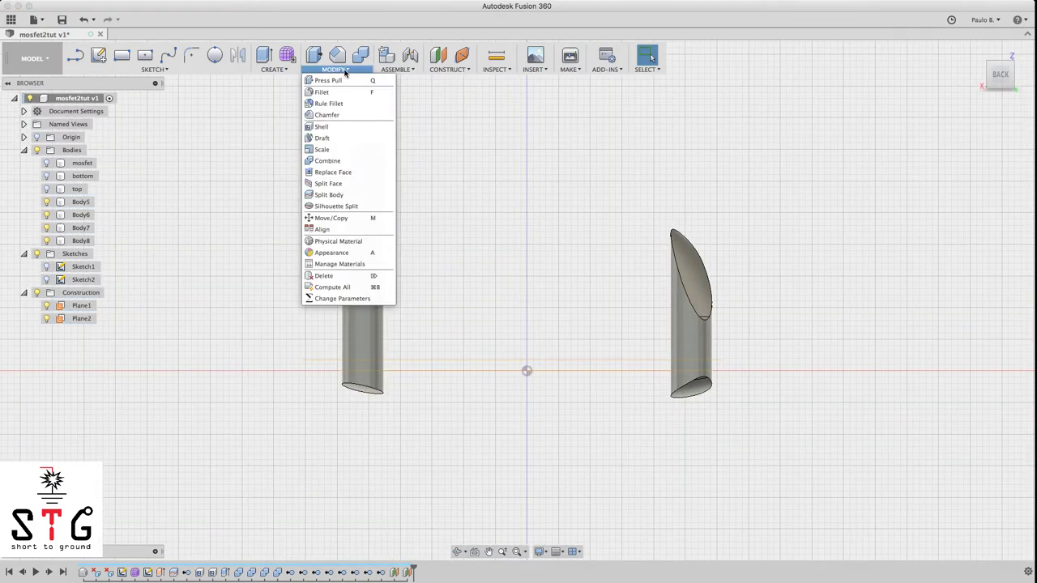
pyautogui.click(344, 196)
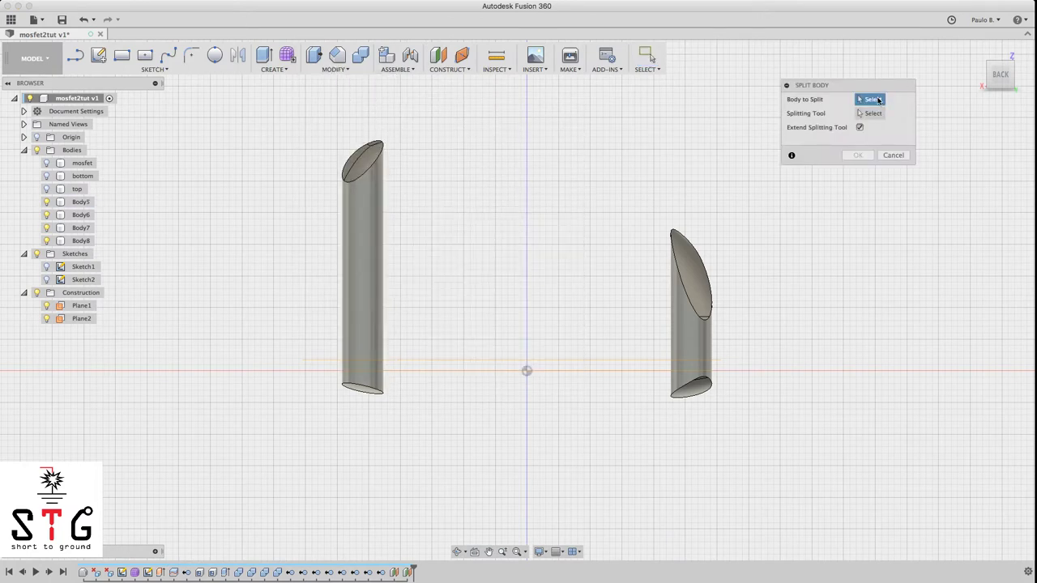
pyautogui.click(682, 311)
pyautogui.click(362, 285)
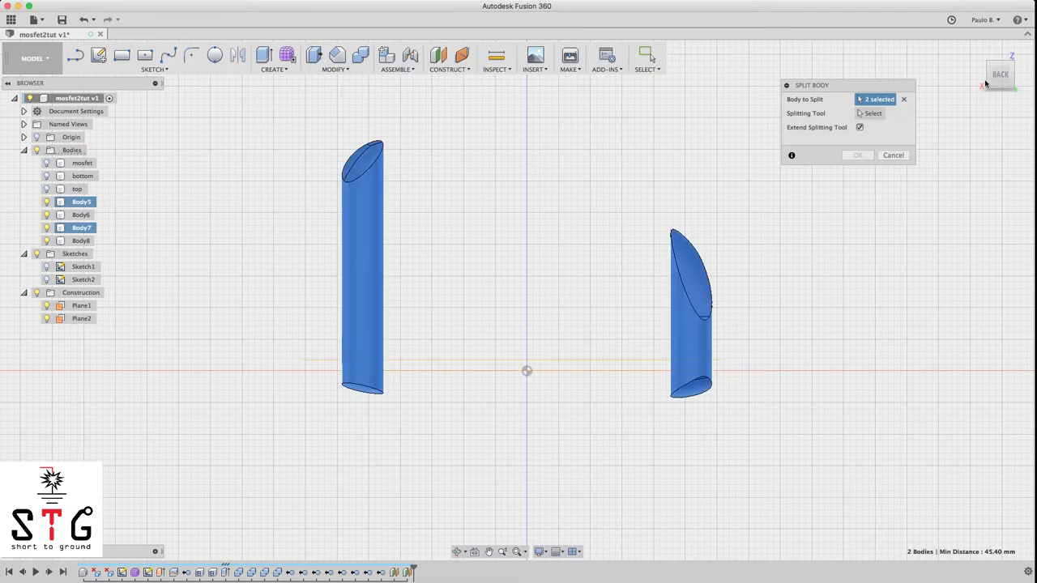
pyautogui.moveTo(1000, 73); pyautogui.dragTo(530, 134)
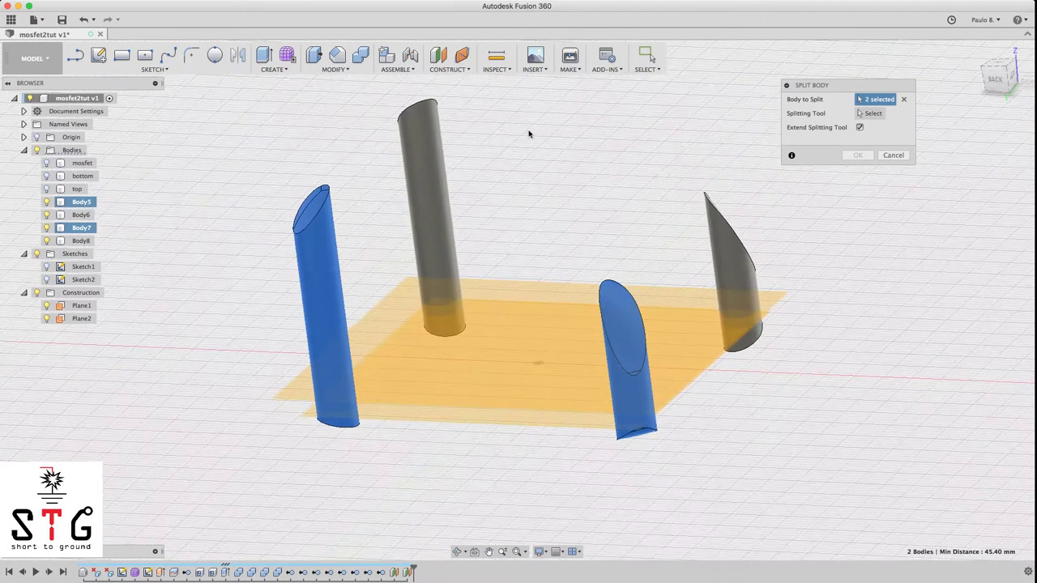
pyautogui.click(445, 168)
pyautogui.click(743, 300)
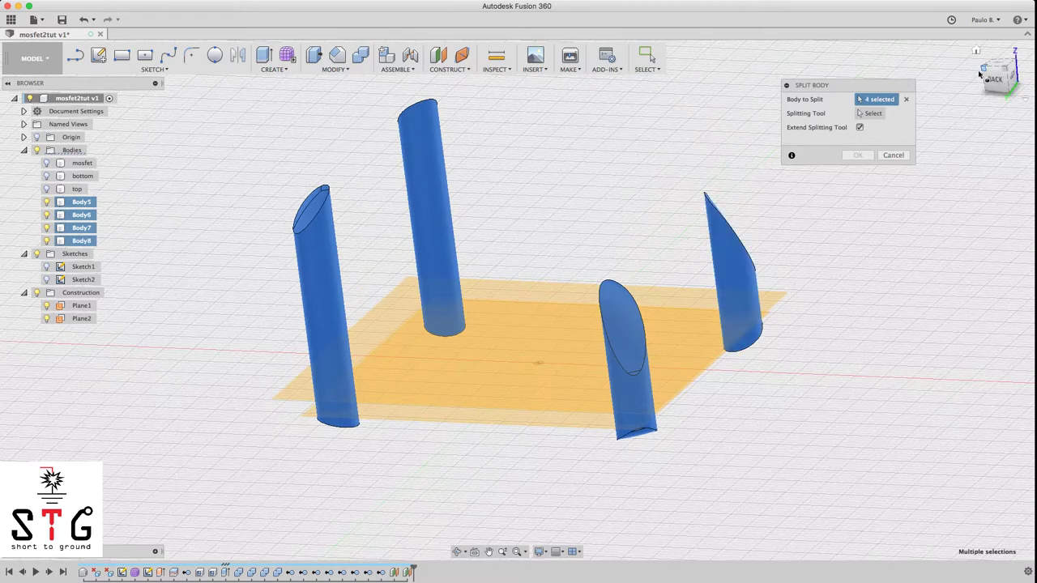
pyautogui.click(869, 115)
pyautogui.click(660, 347)
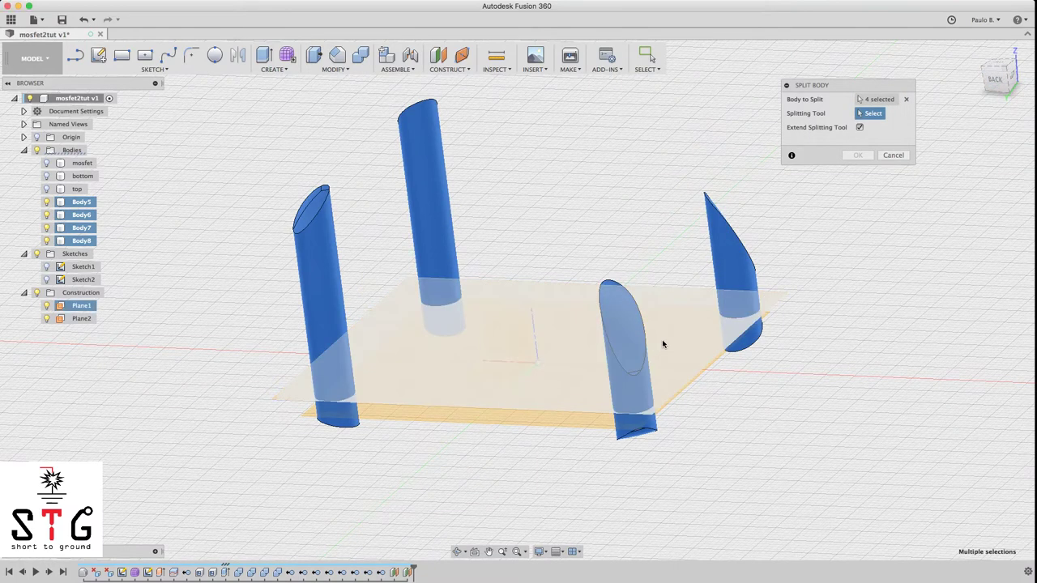
pyautogui.click(991, 81)
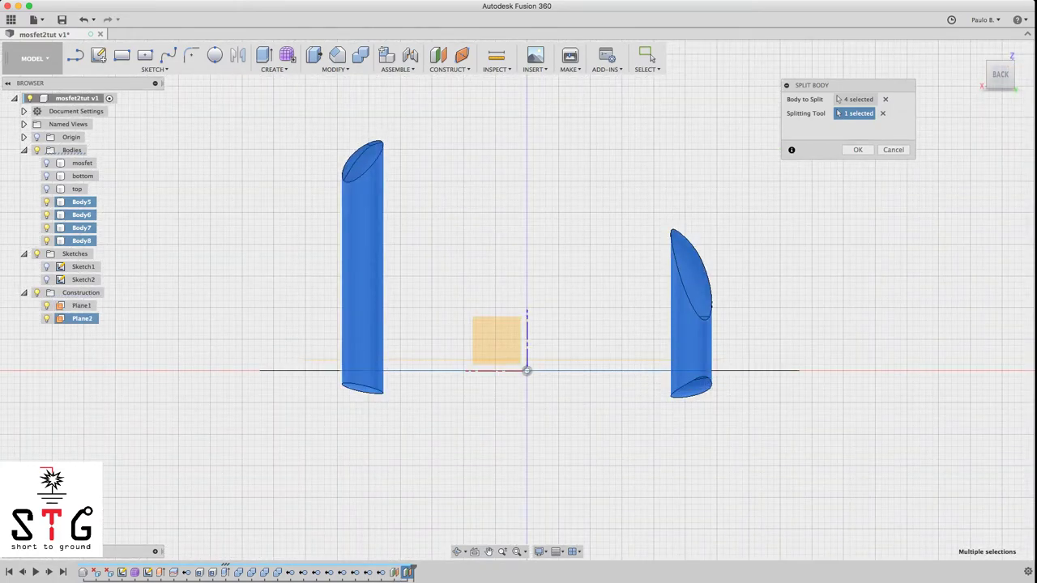
pyautogui.moveTo(1003, 79); pyautogui.dragTo(975, 110)
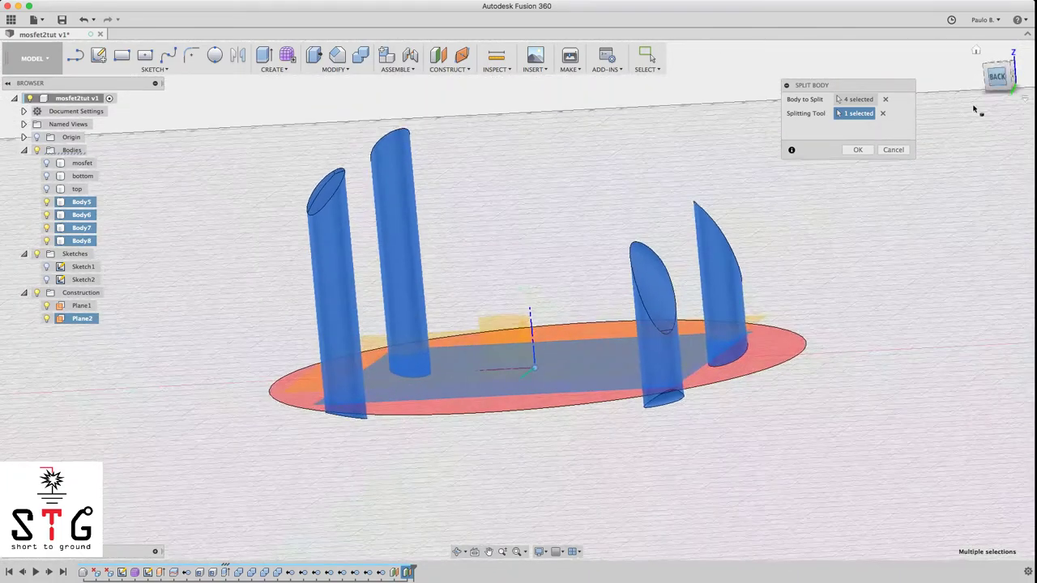
pyautogui.click(859, 150)
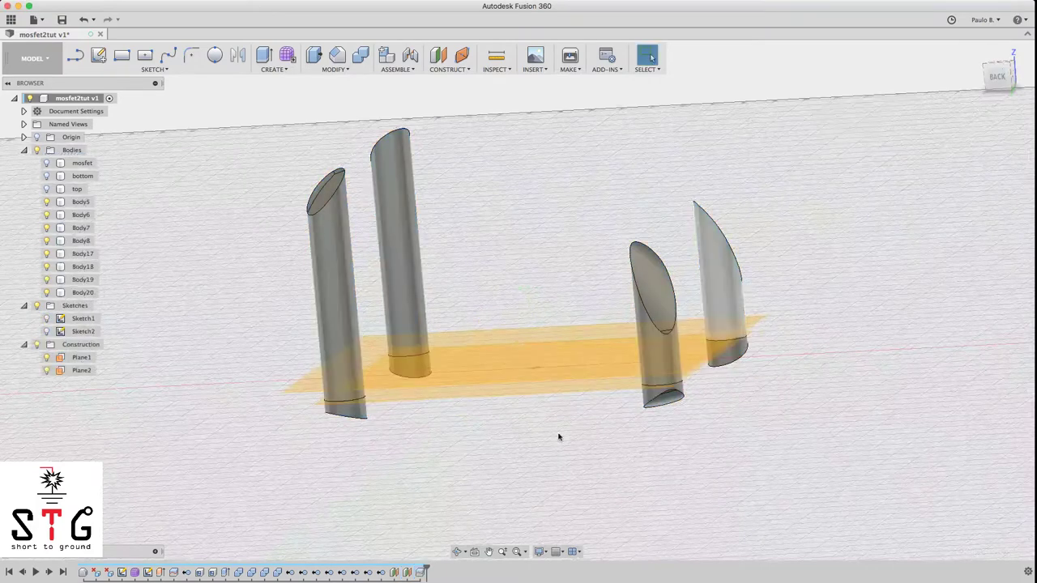
# Repeat Split Body on the upper portions of all four posts, using the upper construction plane, Plane1, as the splitting tool
pyautogui.rightClick(611, 171)
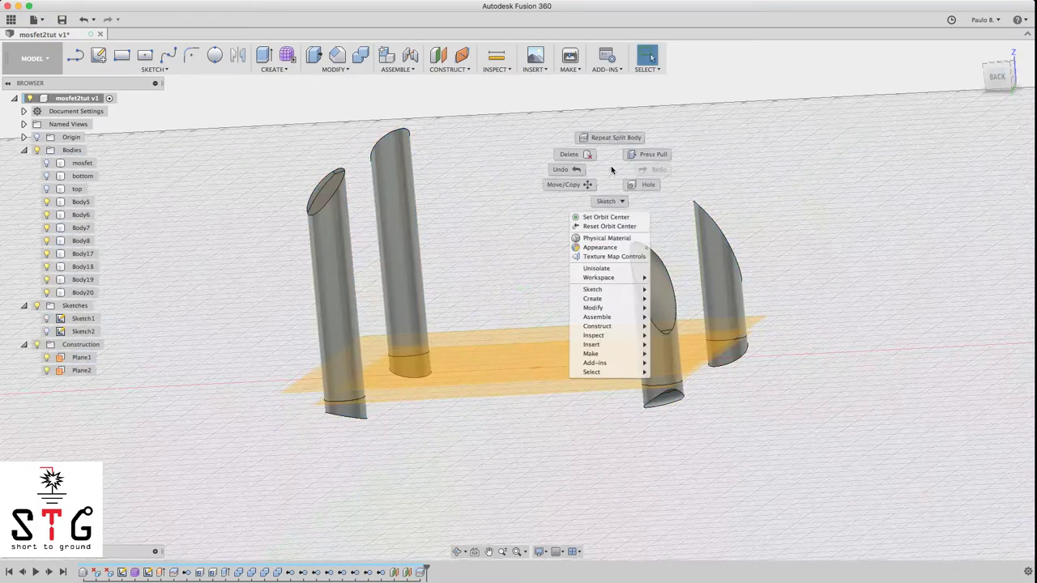
pyautogui.click(609, 140)
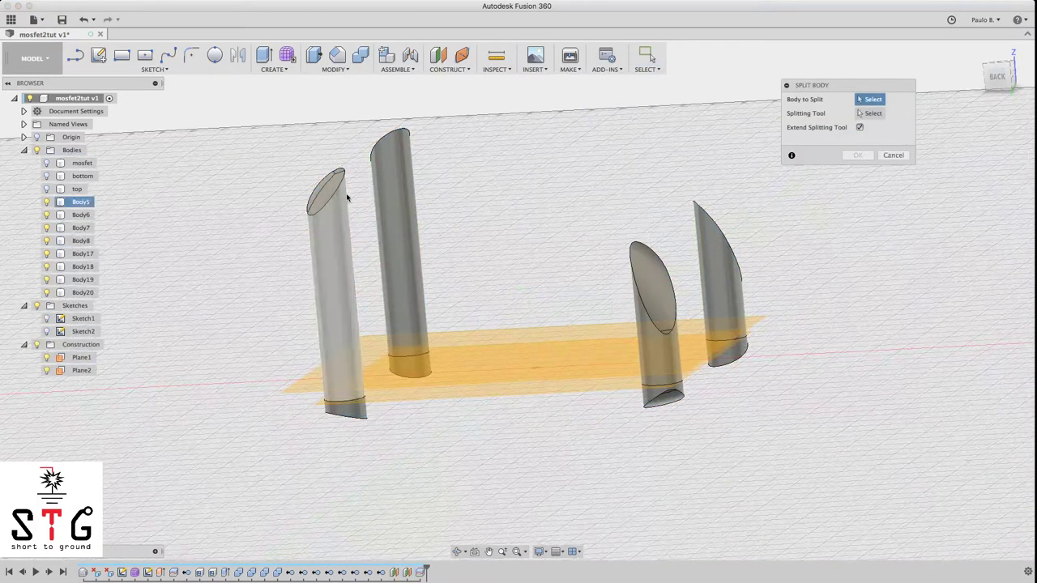
pyautogui.click(393, 188)
pyautogui.click(327, 267)
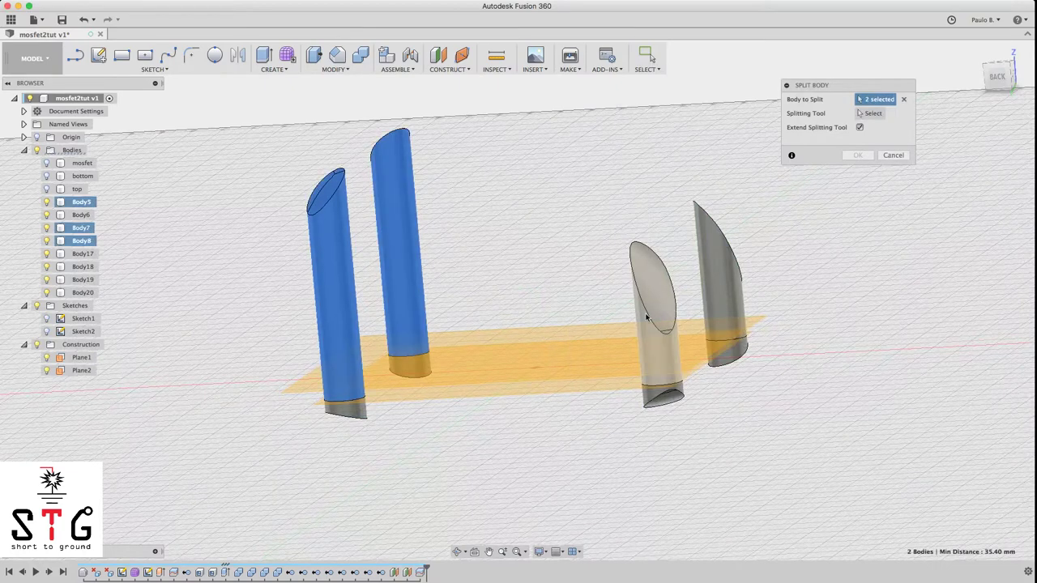
pyautogui.click(639, 326)
pyautogui.click(734, 274)
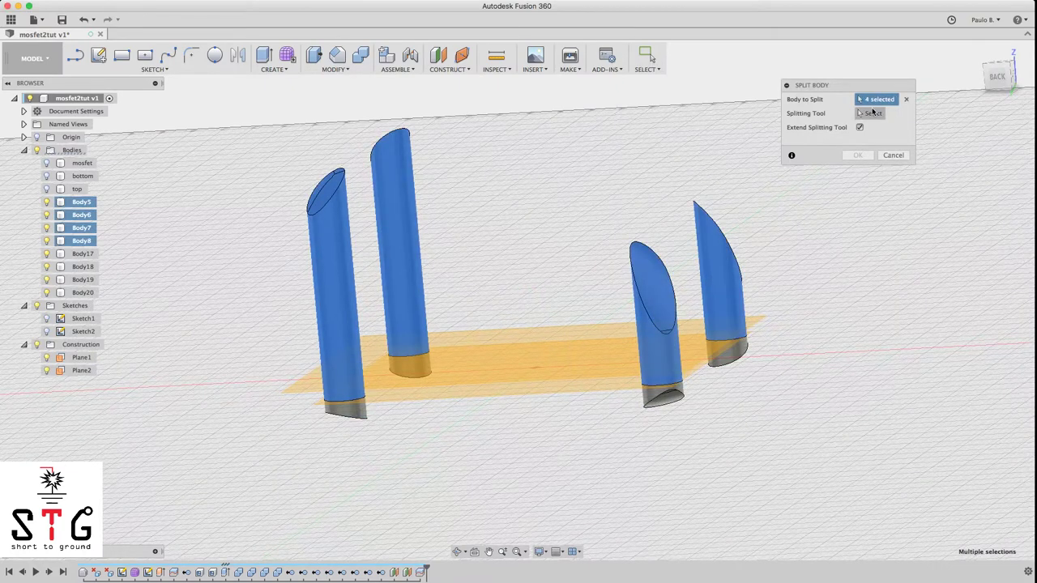
pyautogui.click(873, 114)
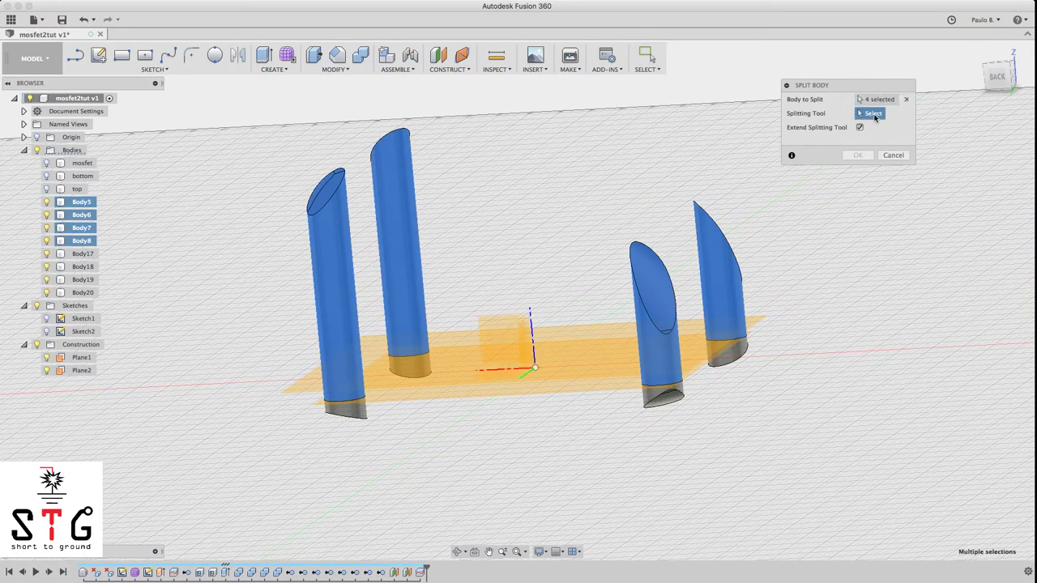
pyautogui.click(619, 351)
pyautogui.click(858, 150)
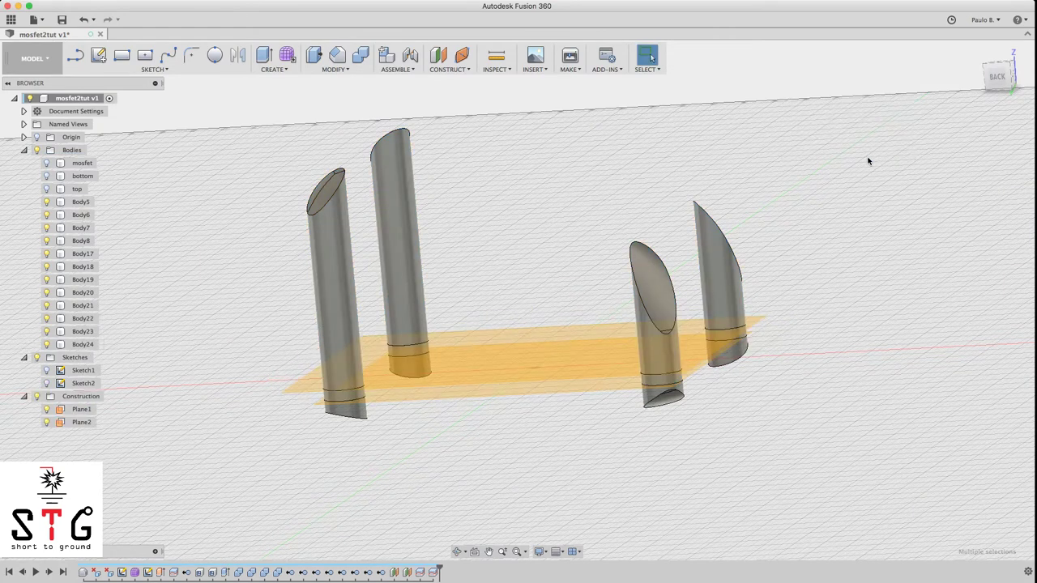
# Hide the construction planes Plane1 and Plane2
pyautogui.click(980, 91)
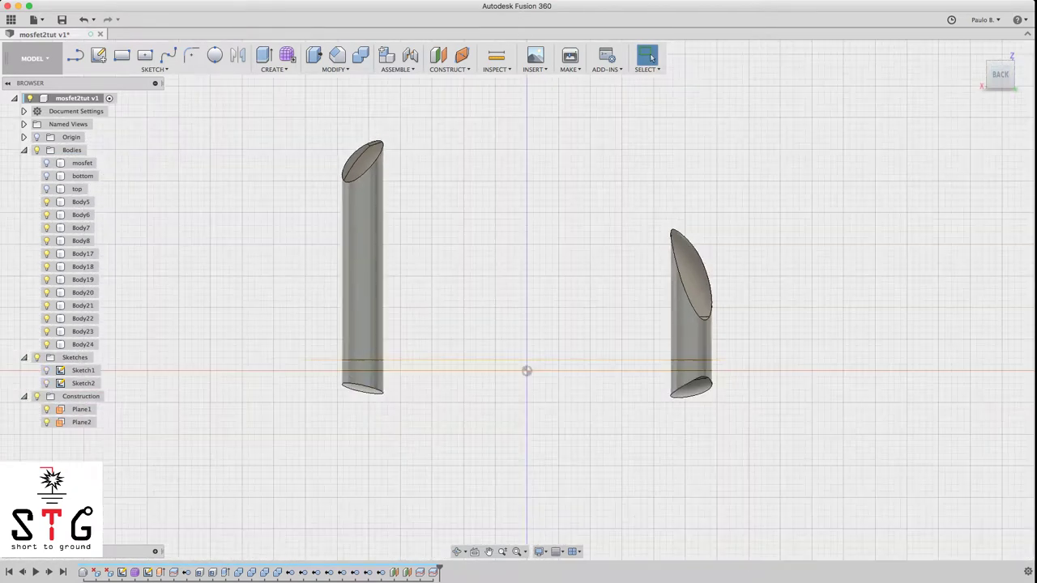
pyautogui.click(46, 409)
pyautogui.click(47, 422)
# Remove the thin middle slices Body5 and Body8 from the two taller posts
pyautogui.click(987, 81)
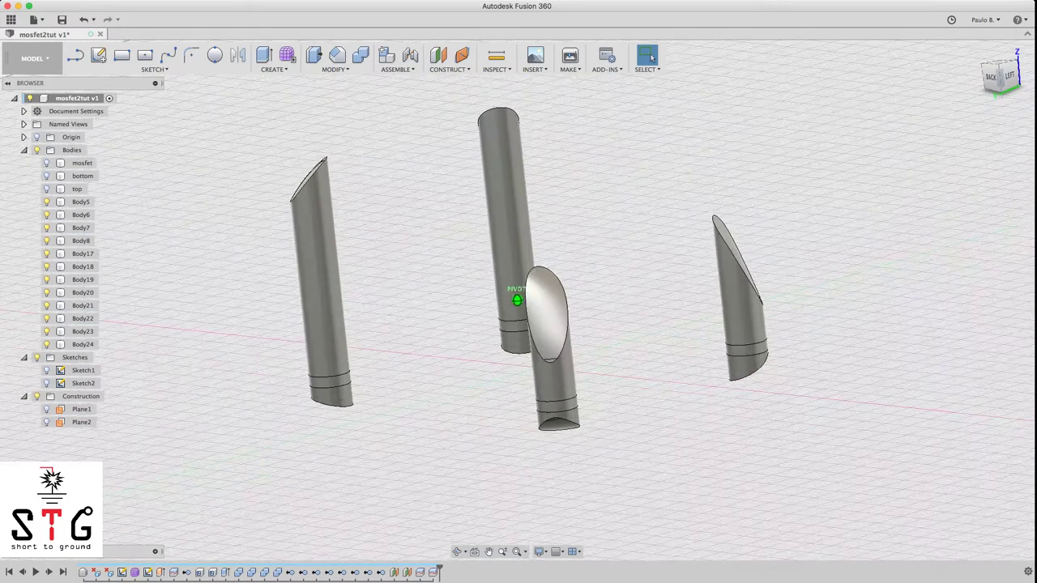
pyautogui.click(318, 384)
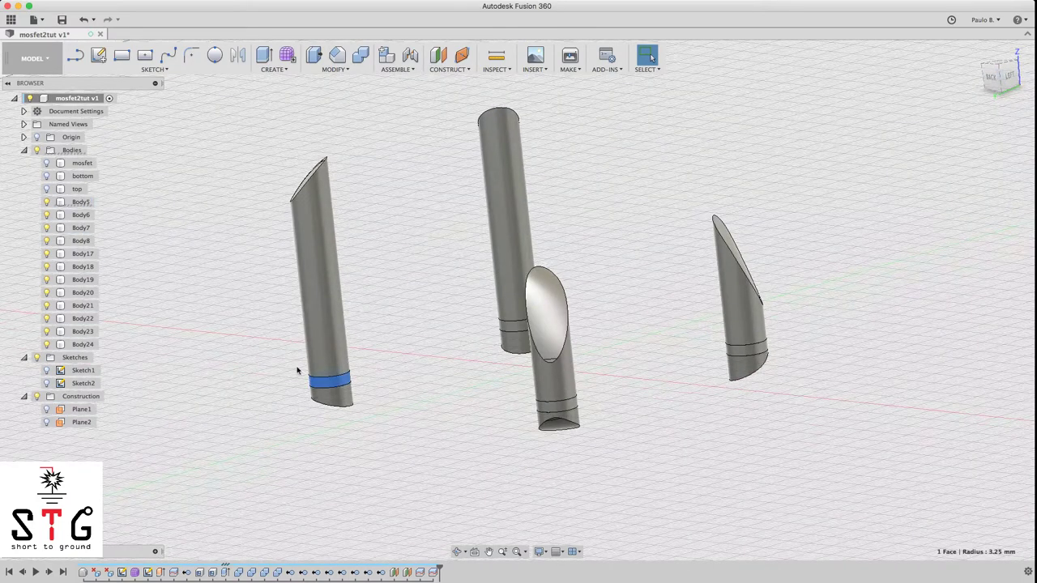
pyautogui.rightClick(74, 203)
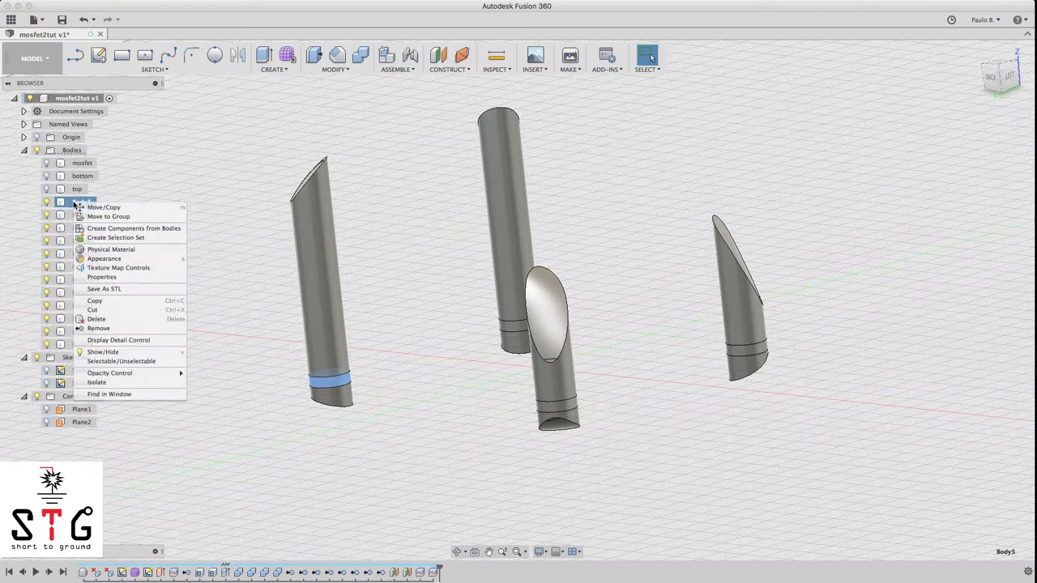
pyautogui.click(101, 331)
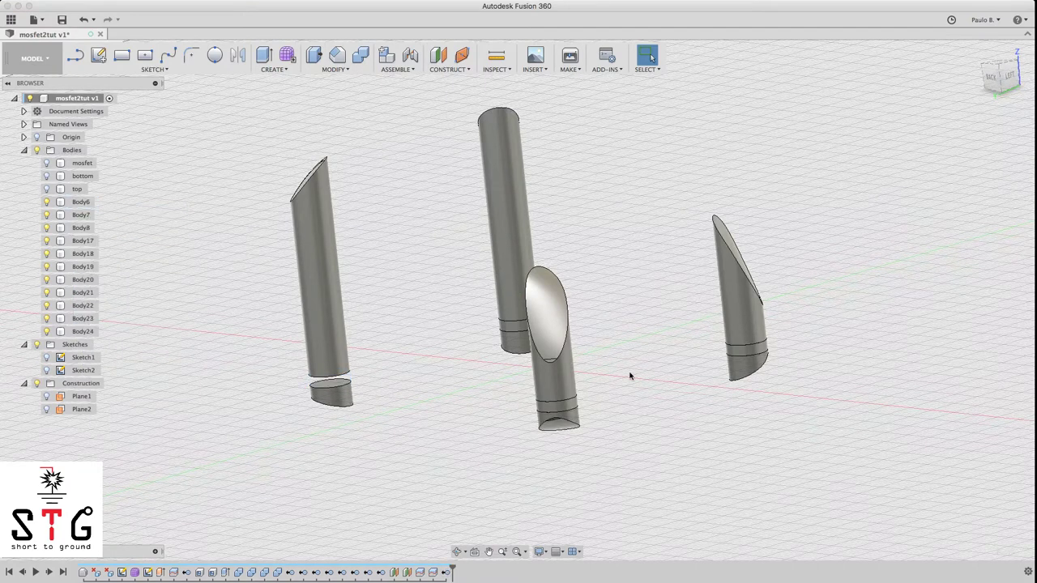
pyautogui.click(515, 325)
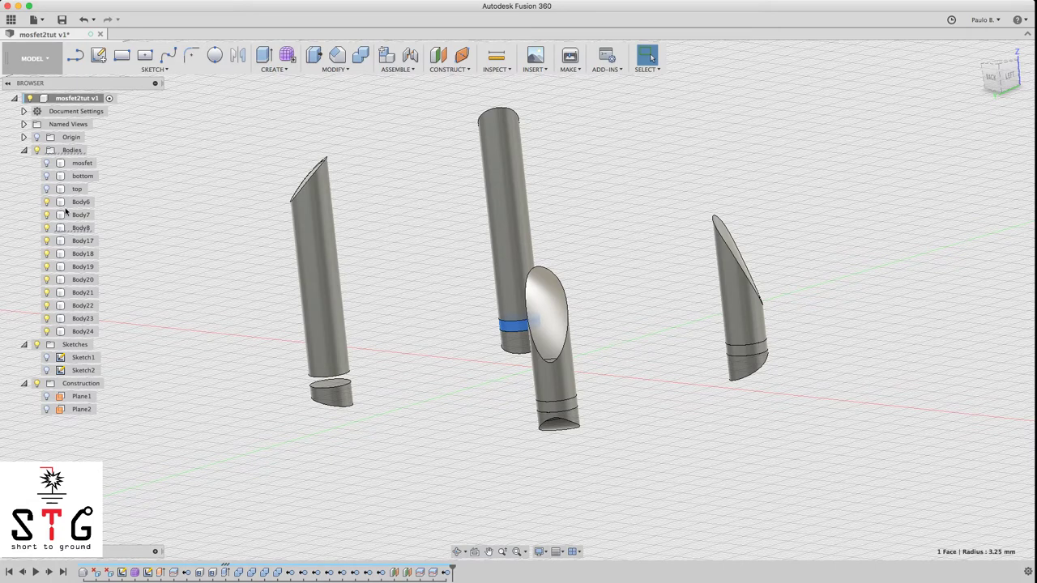
pyautogui.rightClick(79, 228)
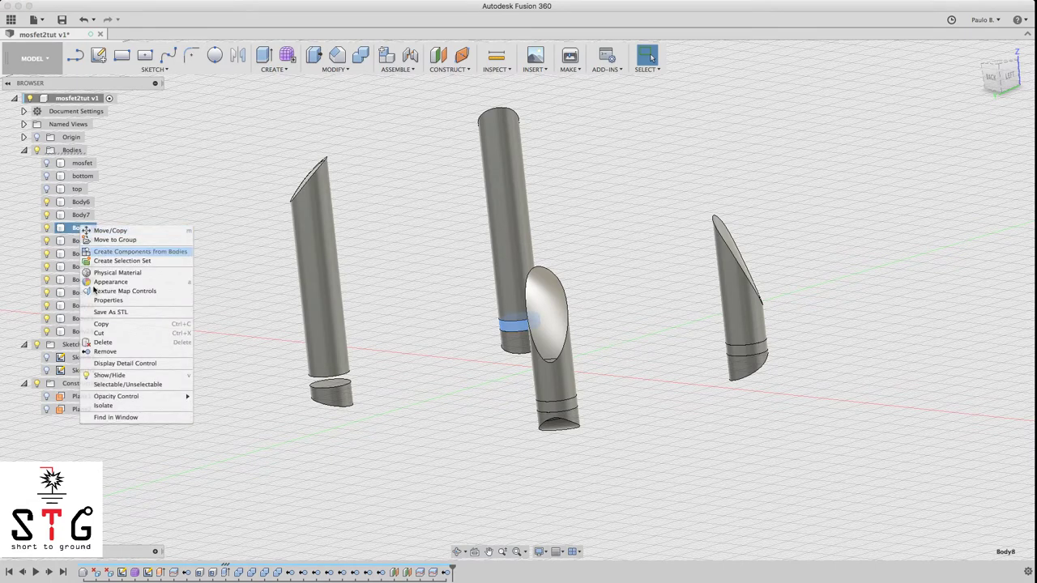
pyautogui.click(159, 354)
# Remove the thin middle slices Body6 and Body7 from the two shorter posts
pyautogui.click(740, 350)
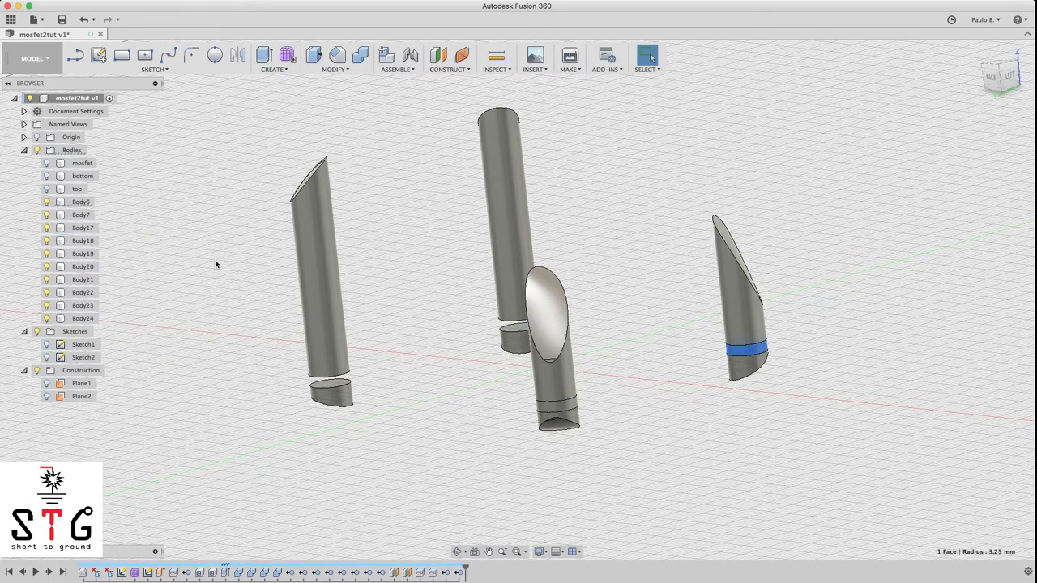
pyautogui.rightClick(87, 207)
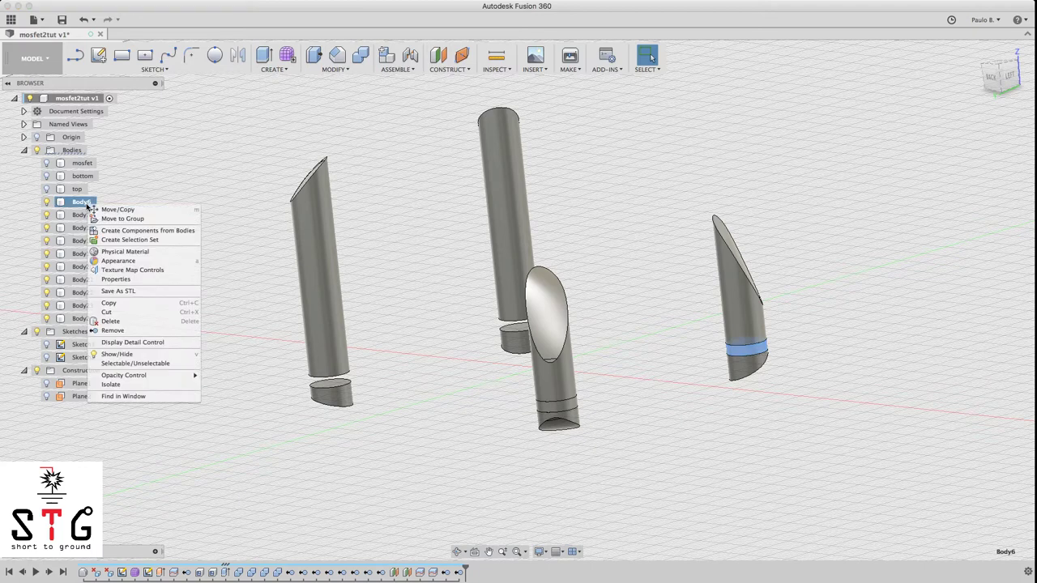
pyautogui.click(155, 334)
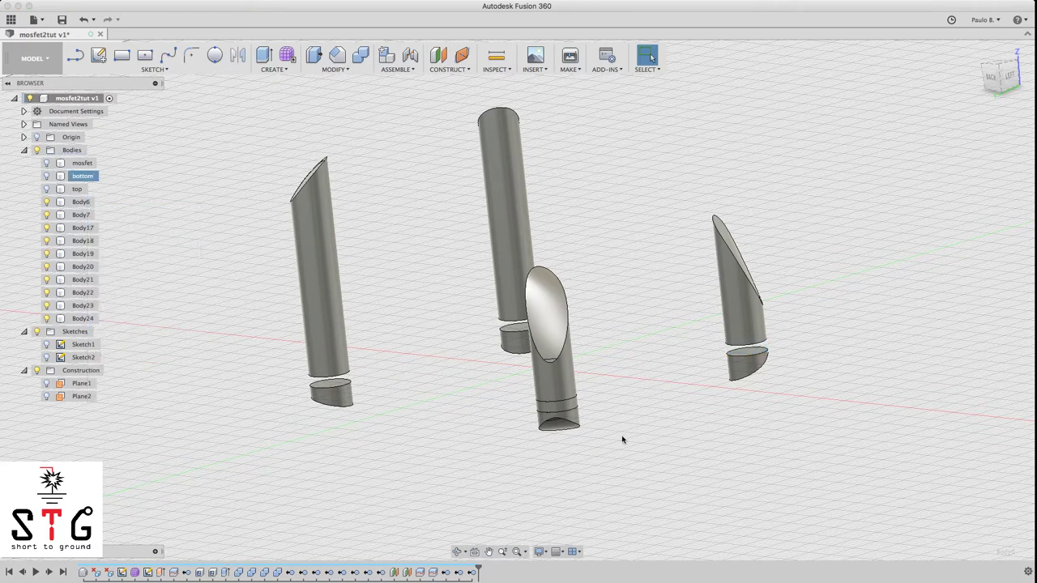
pyautogui.click(541, 408)
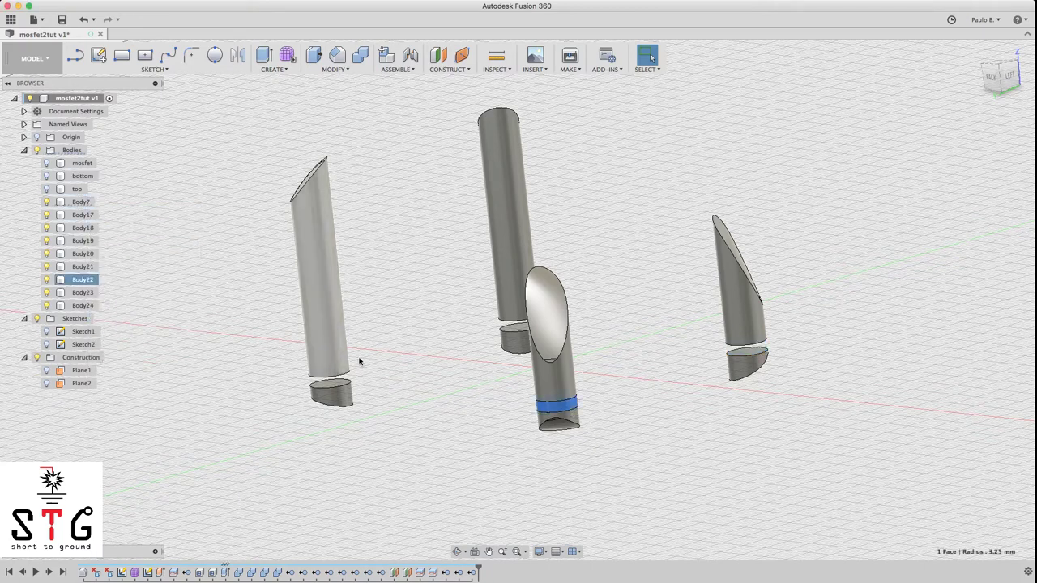
pyautogui.rightClick(569, 411)
pyautogui.click(443, 440)
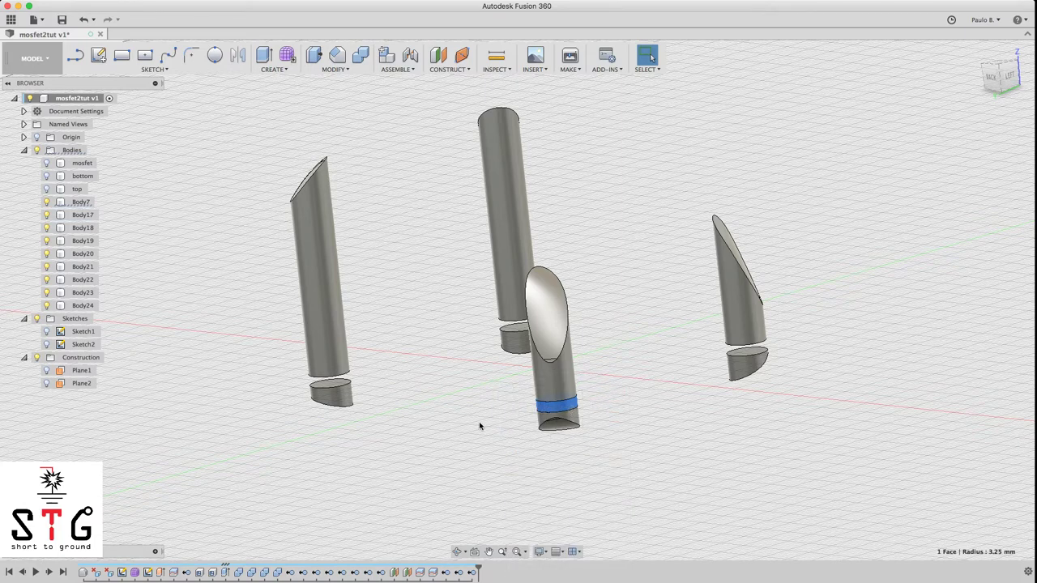
pyautogui.rightClick(74, 204)
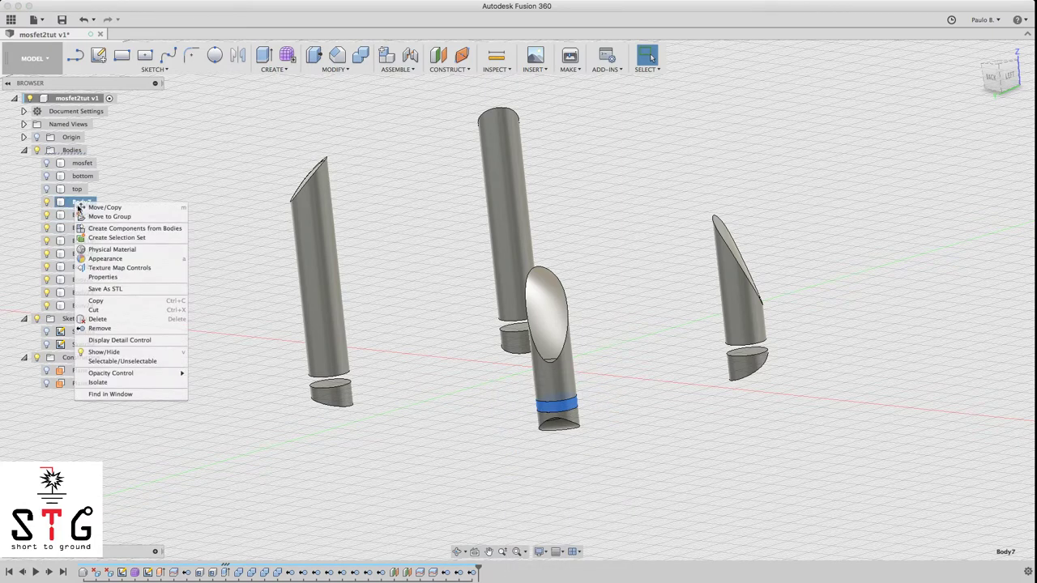
pyautogui.click(146, 332)
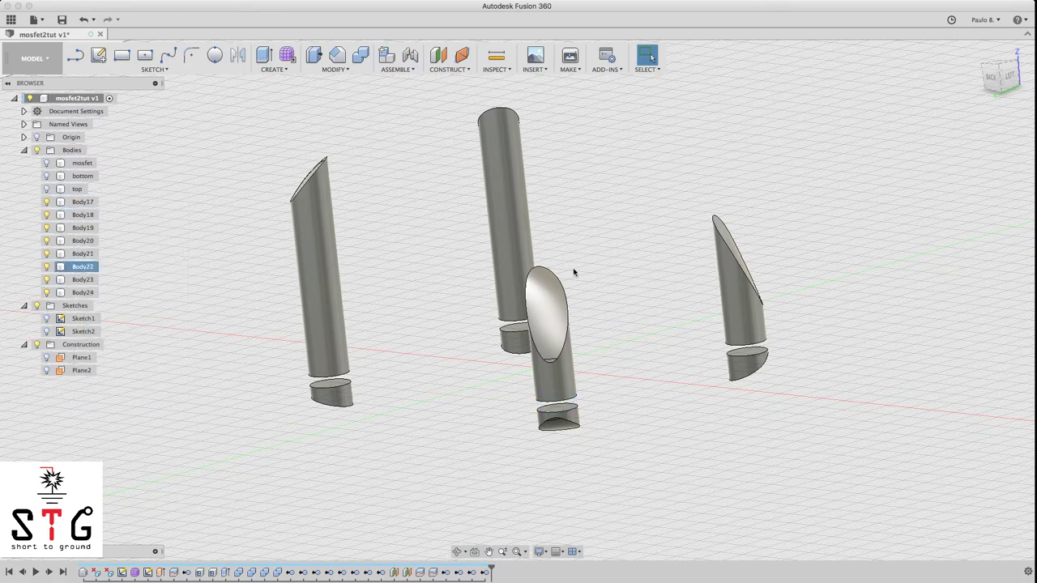
# Show the top enclosure body around the split posts and view it from its open underside
pyautogui.moveTo(990, 80)
pyautogui.mouseDown()
pyautogui.moveTo(1004, 71)
pyautogui.moveTo(1002, 86)
pyautogui.mouseUp()
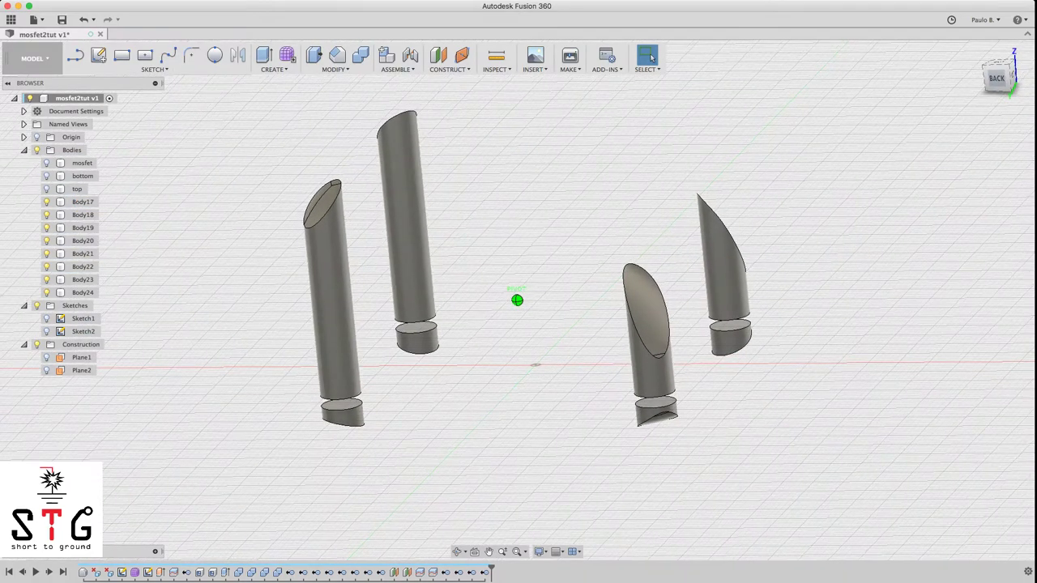
pyautogui.click(46, 189)
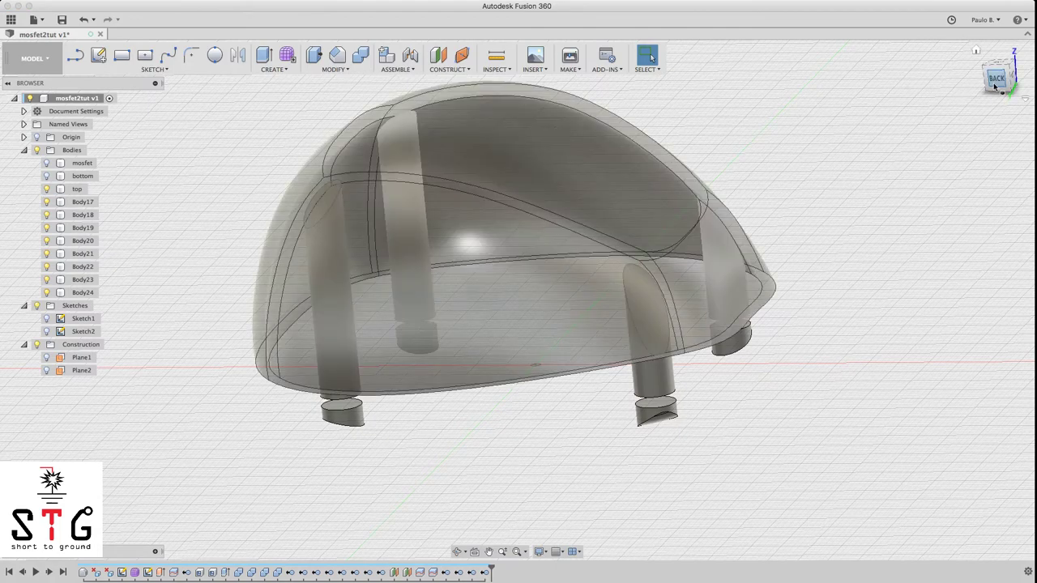
pyautogui.keyDown('shift'); pyautogui.moveTo(962, 91); pyautogui.dragTo(810, 174, button='middle'); pyautogui.keyUp('shift')
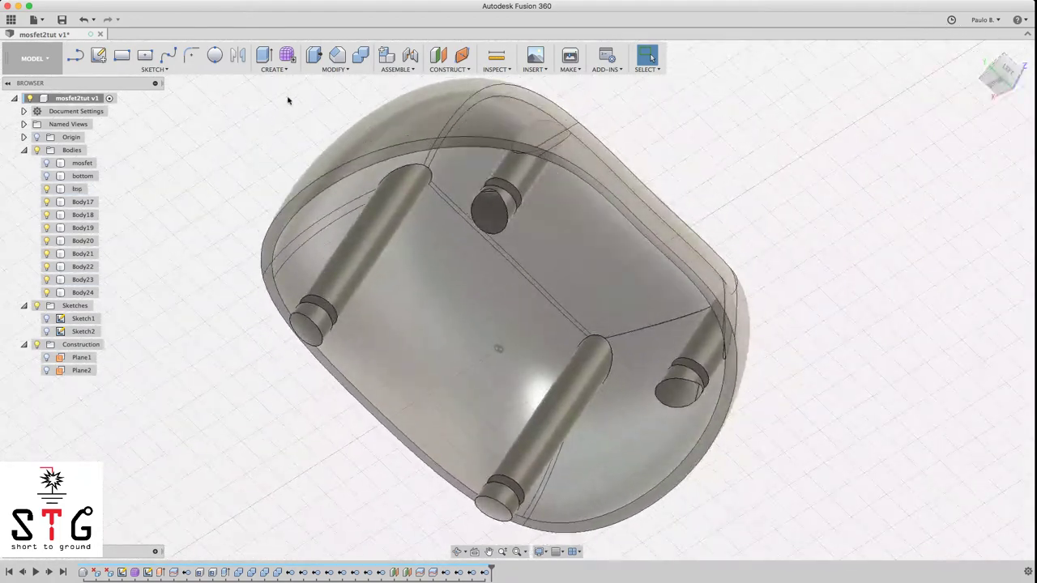
# Combine the top enclosure body with the four upper post pieces, Body21 to Body24, using the Join operation
pyautogui.click(339, 69)
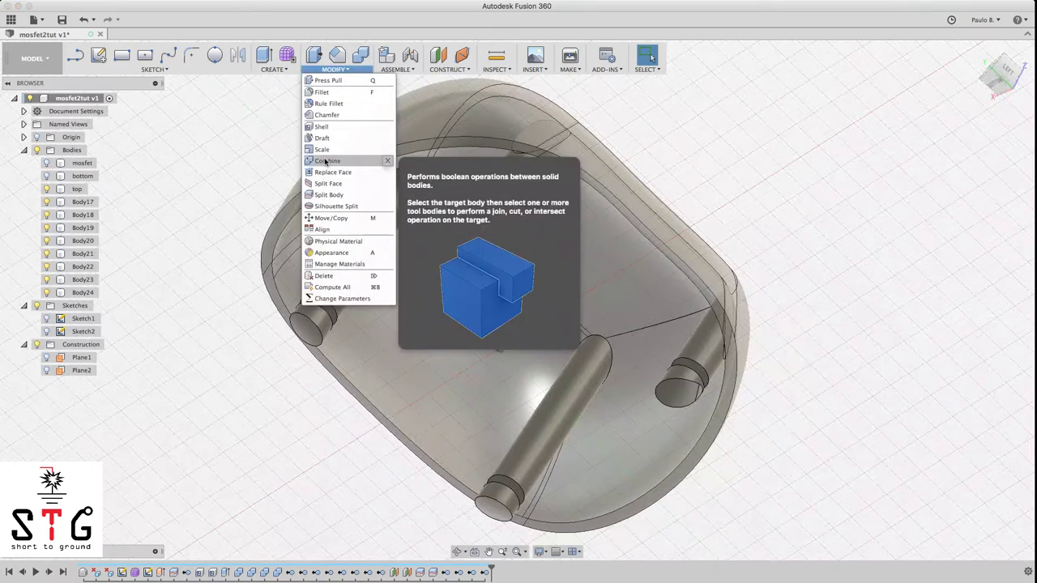
pyautogui.click(387, 162)
pyautogui.click(398, 143)
pyautogui.click(396, 204)
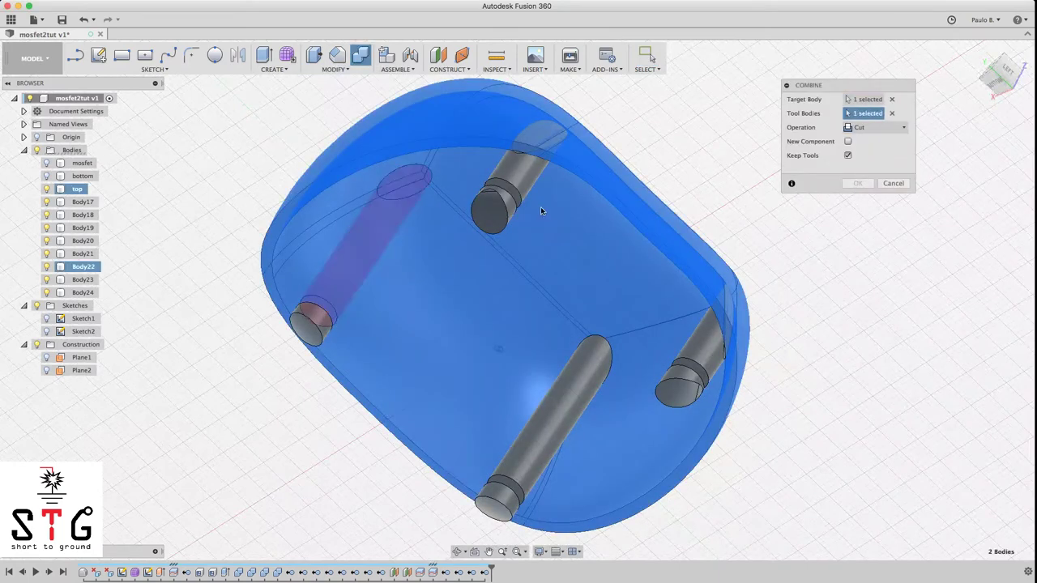
pyautogui.click(518, 158)
pyautogui.click(720, 352)
pyautogui.click(567, 389)
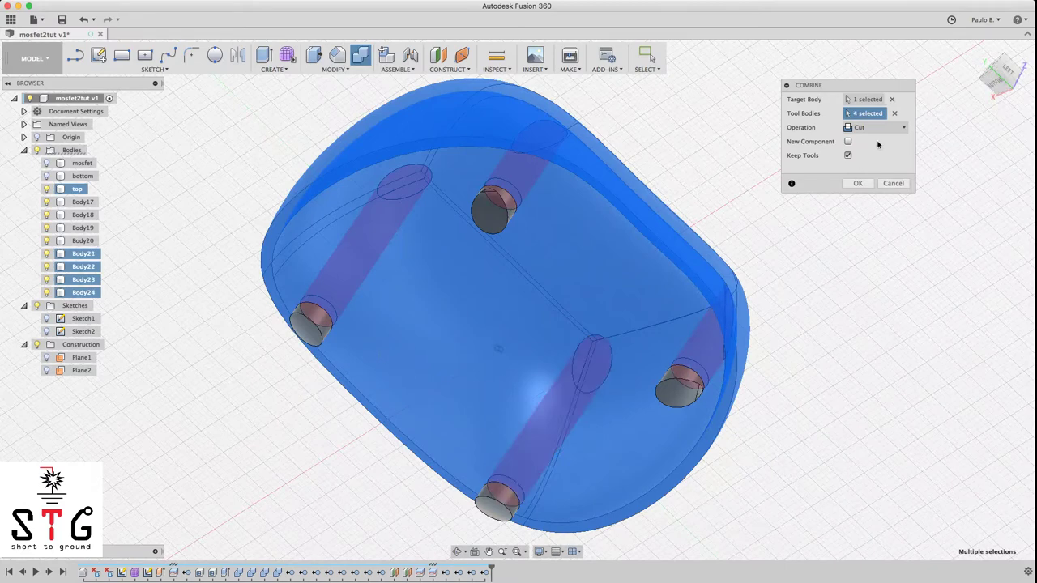
pyautogui.click(868, 128)
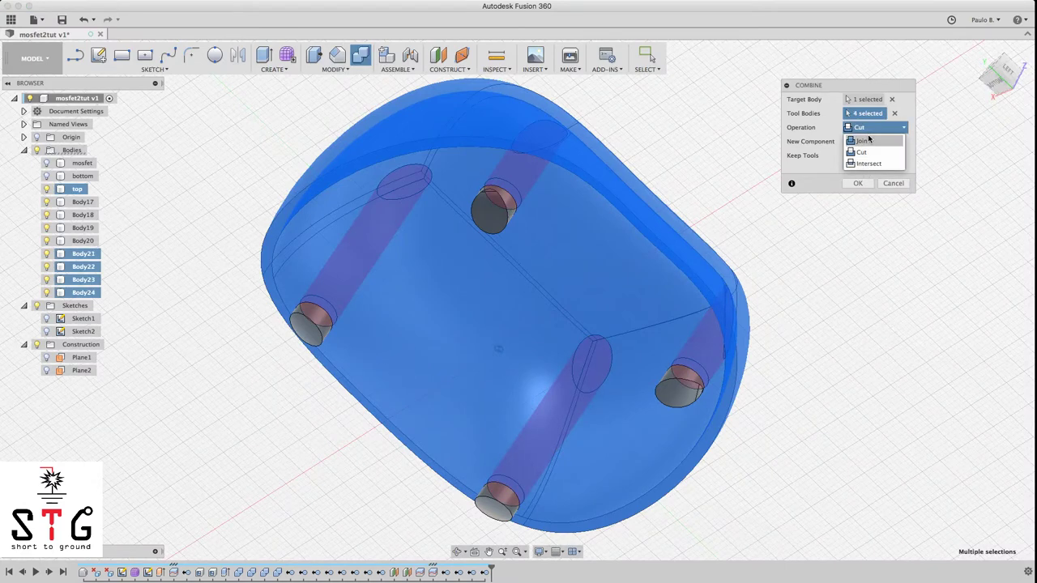
pyautogui.click(861, 140)
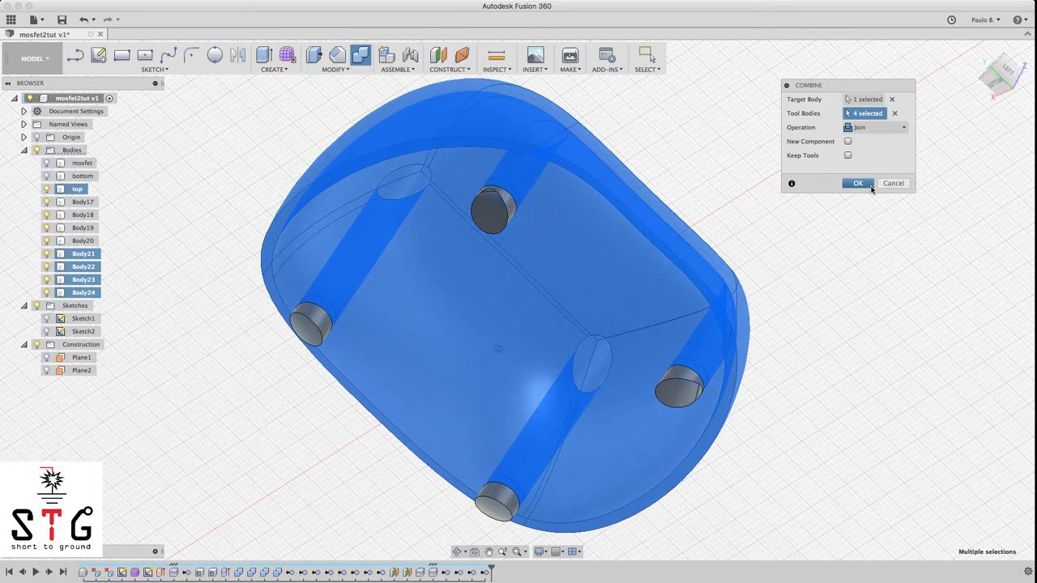
pyautogui.click(862, 186)
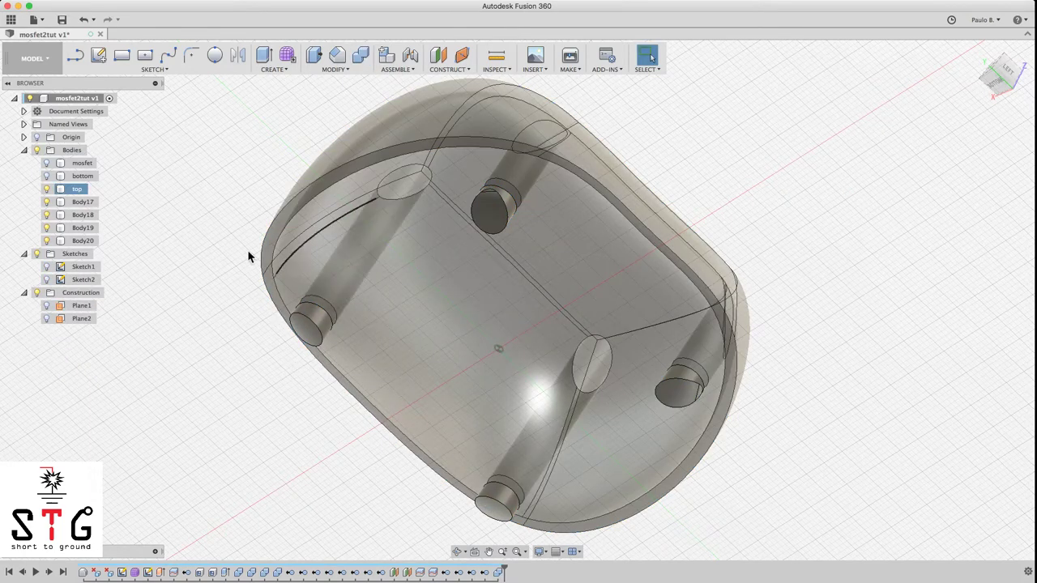
# Hide the top enclosure body and show the bottom body around the four short post pieces, viewed from above
pyautogui.click(52, 192)
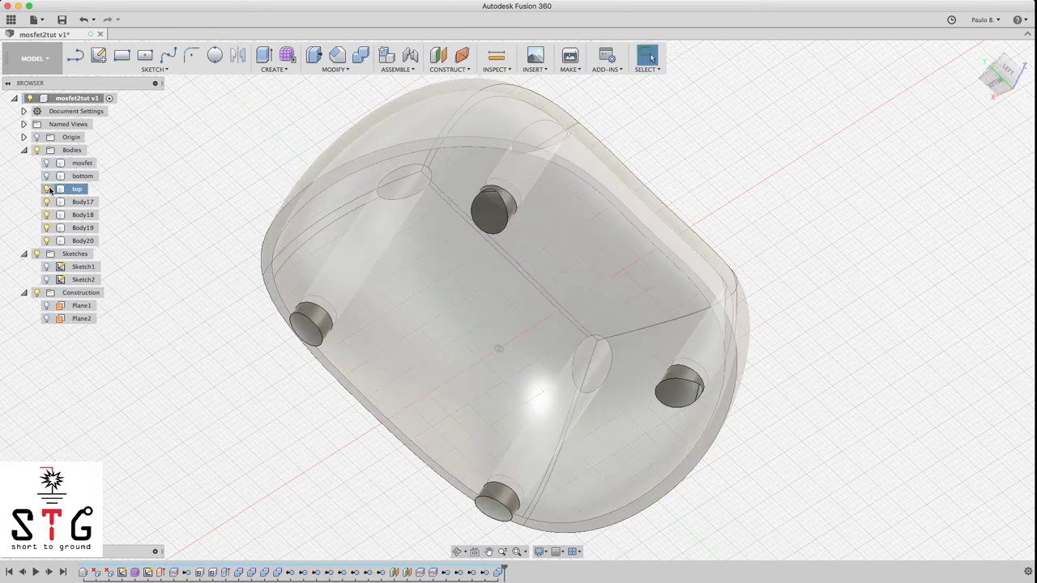
pyautogui.click(46, 190)
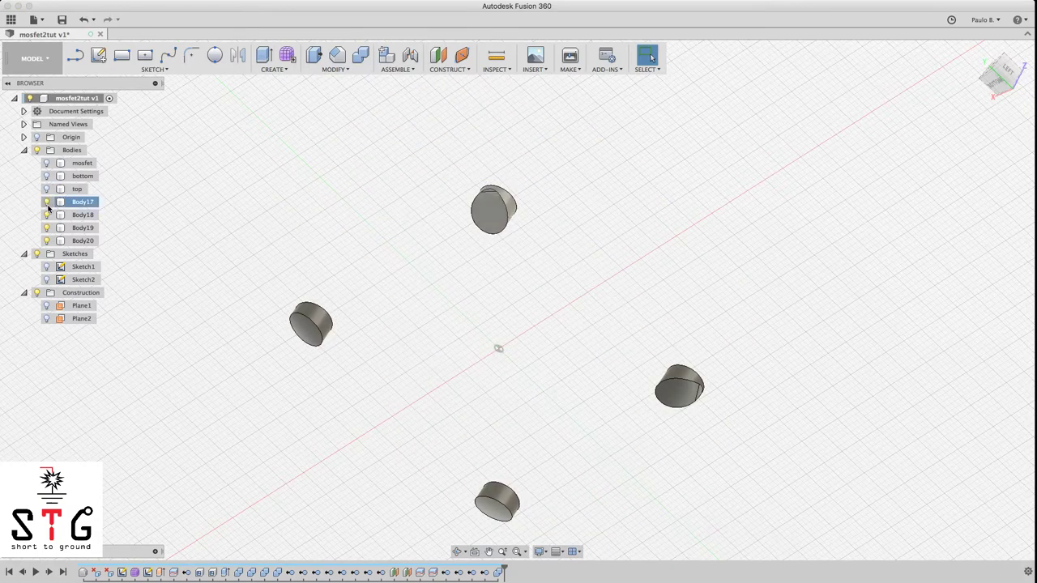
pyautogui.click(46, 177)
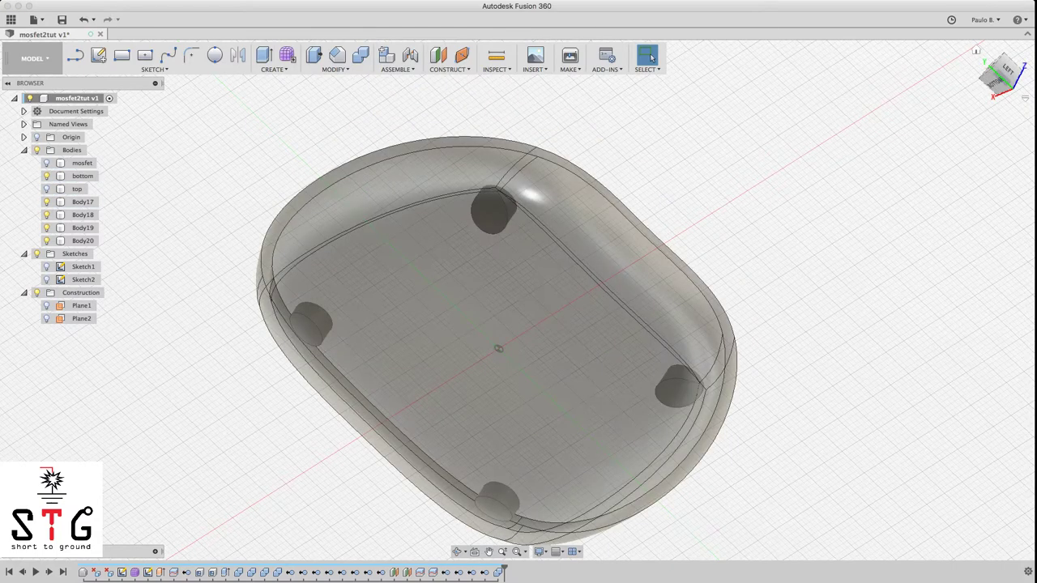
pyautogui.click(1011, 85)
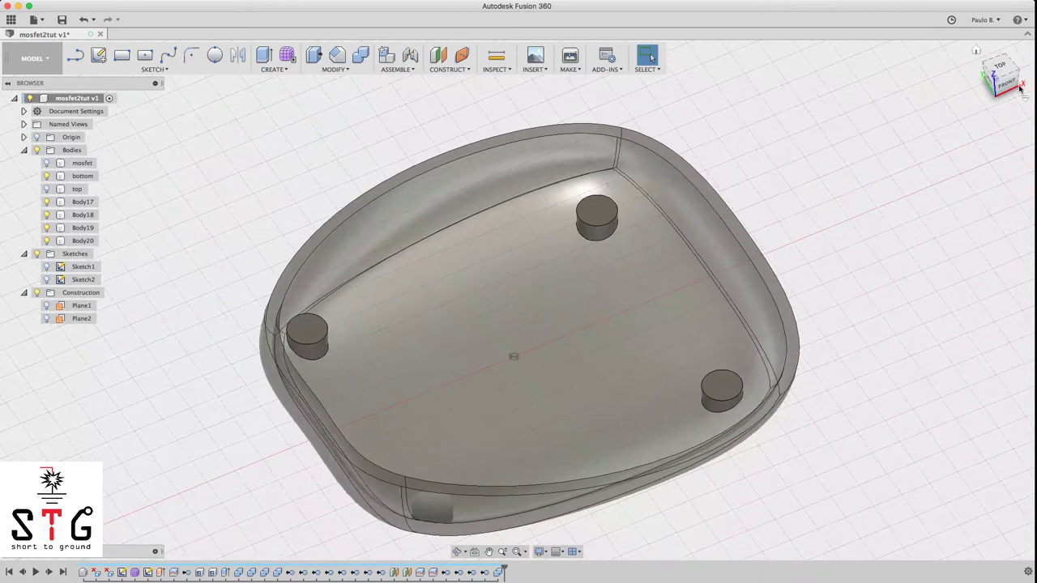
# Join the four short post pieces, Body17 to Body20, to the bottom enclosure body with Combine
pyautogui.click(347, 71)
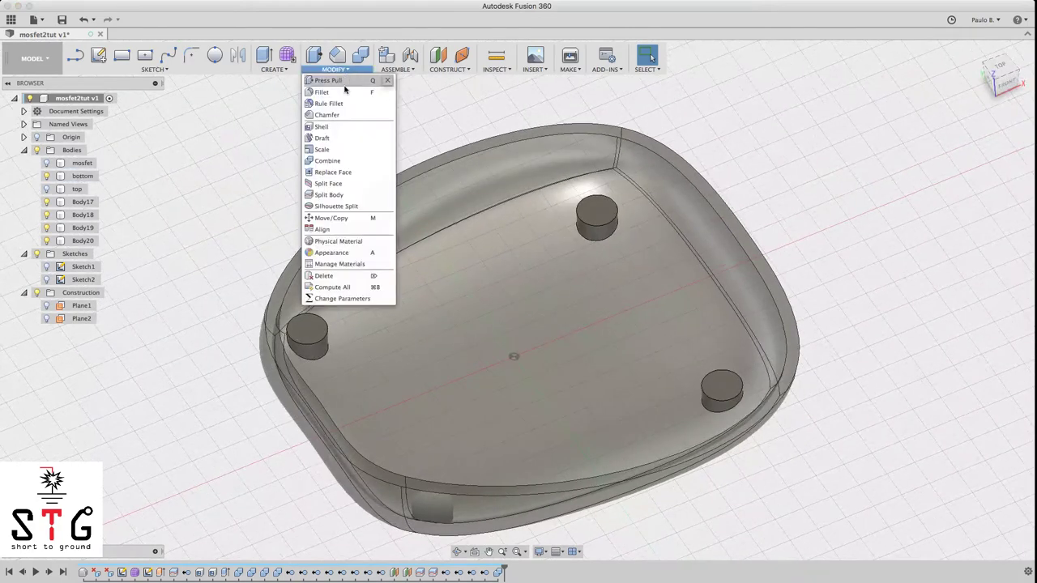
pyautogui.click(352, 153)
pyautogui.click(602, 321)
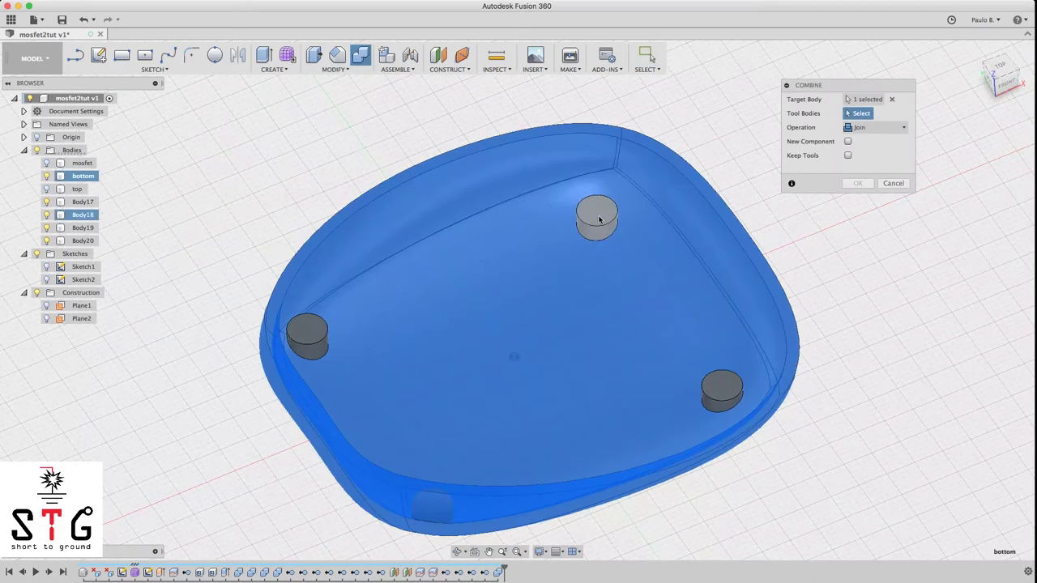
pyautogui.click(596, 216)
pyautogui.click(722, 392)
pyautogui.click(415, 508)
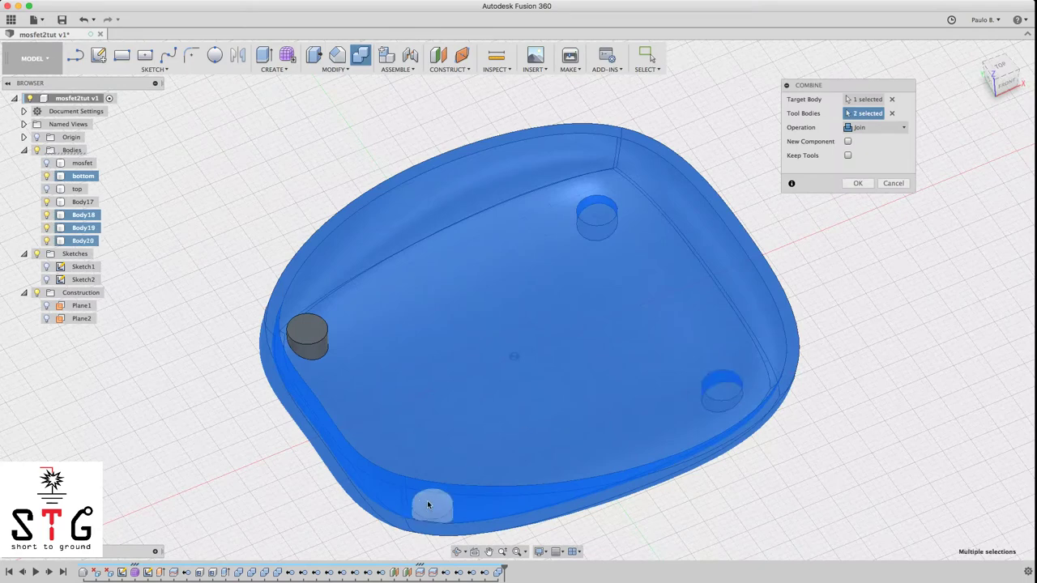
pyautogui.click(303, 328)
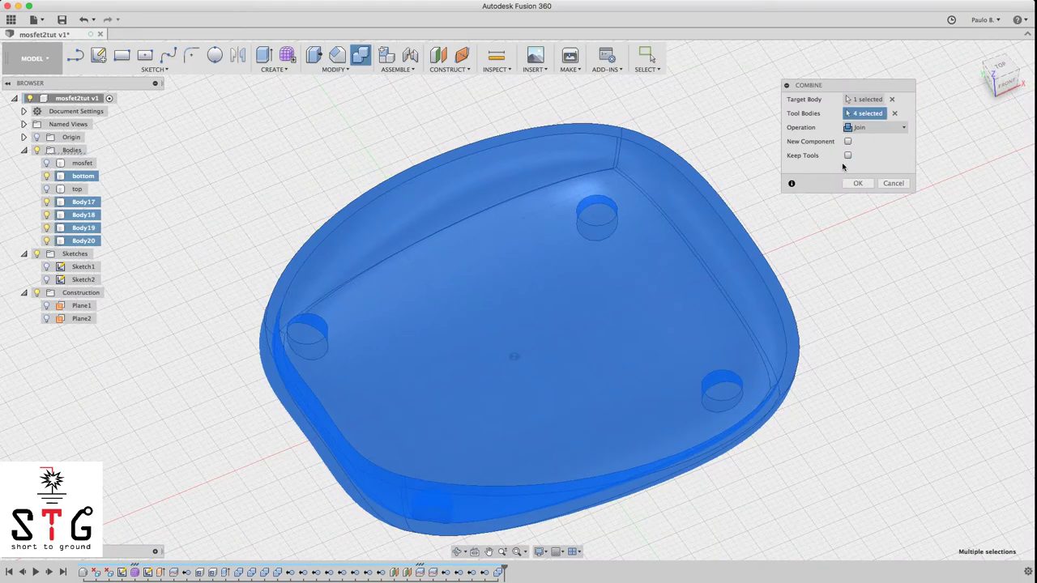
pyautogui.click(858, 184)
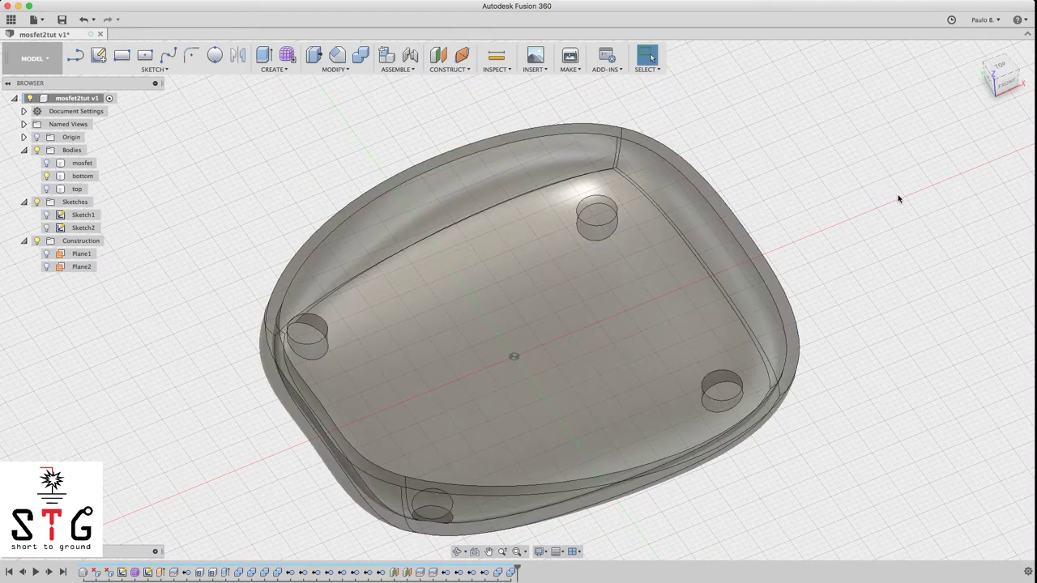
# Show the top body over the bottom body and briefly display the mosfet board to check its fit between the posts
pyautogui.moveTo(1007, 86)
pyautogui.mouseDown()
pyautogui.moveTo(994, 58)
pyautogui.moveTo(995, 81)
pyautogui.mouseUp()
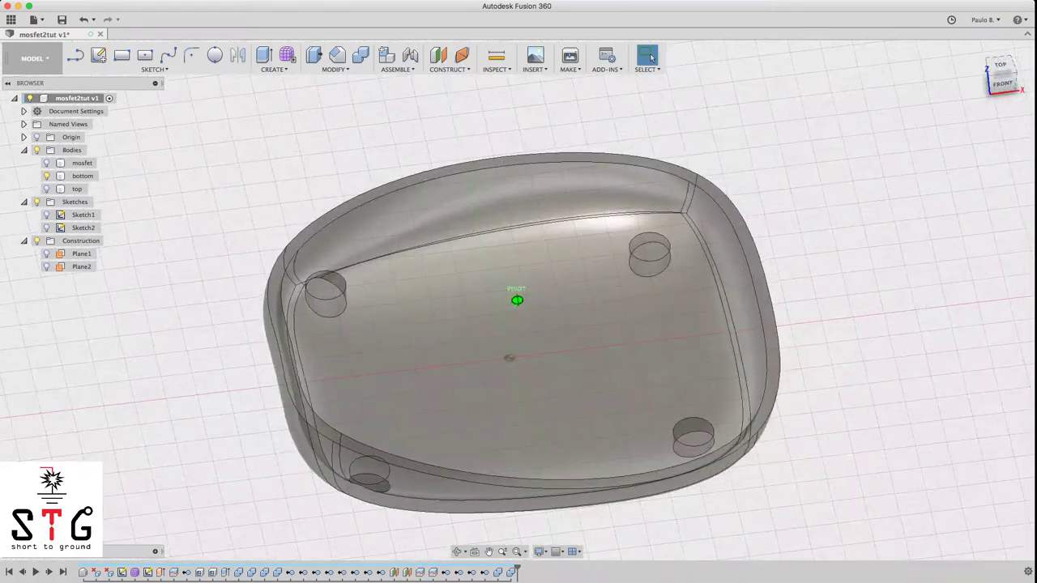
pyautogui.click(46, 188)
pyautogui.click(46, 189)
pyautogui.click(46, 188)
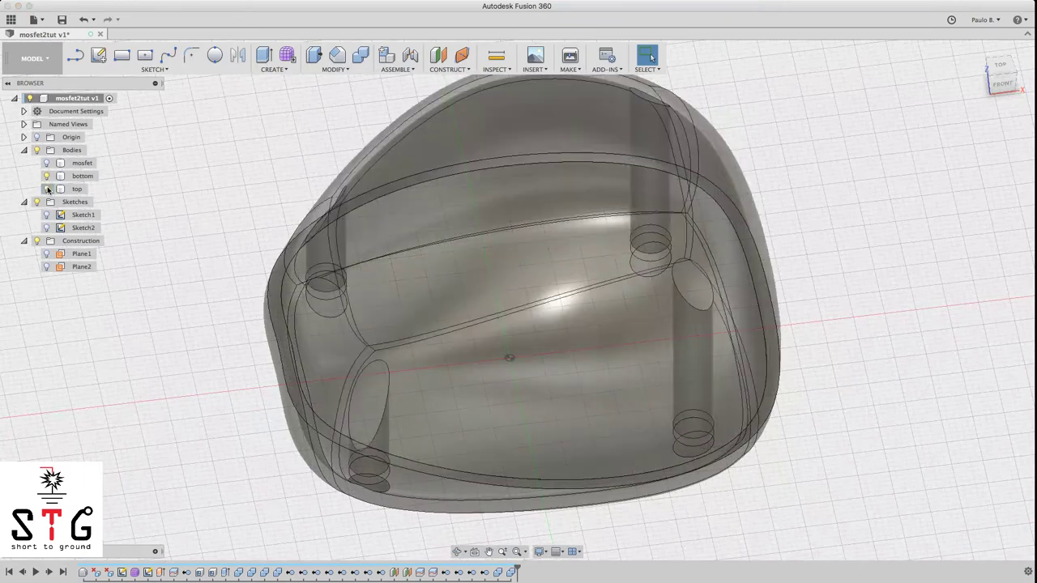
pyautogui.click(46, 188)
pyautogui.click(46, 189)
pyautogui.click(46, 163)
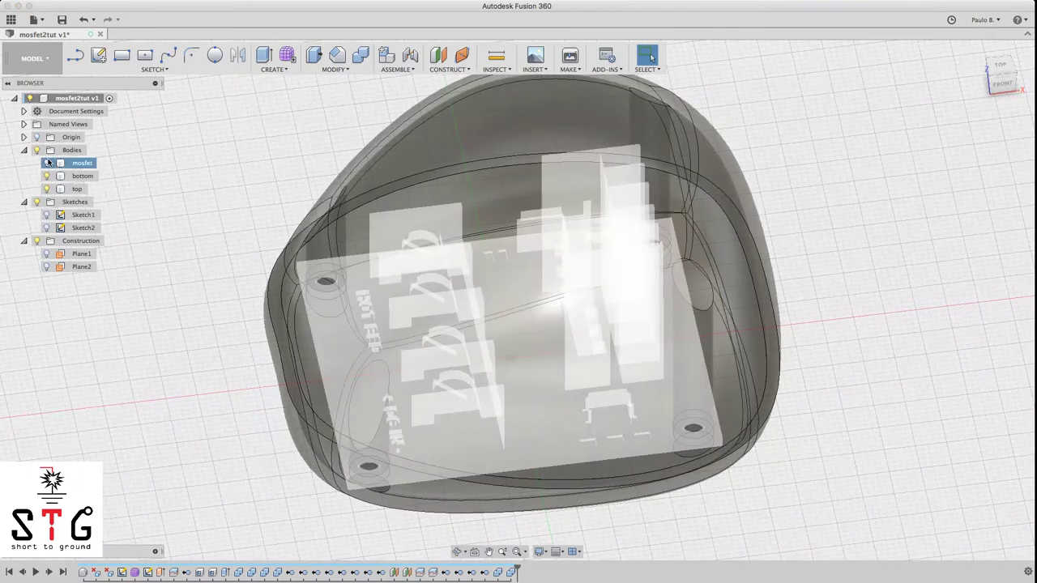
pyautogui.click(46, 163)
# Isolate the top enclosure body and examine its joined posts from underneath
pyautogui.click(47, 176)
pyautogui.click(47, 189)
pyautogui.click(46, 176)
pyautogui.click(46, 175)
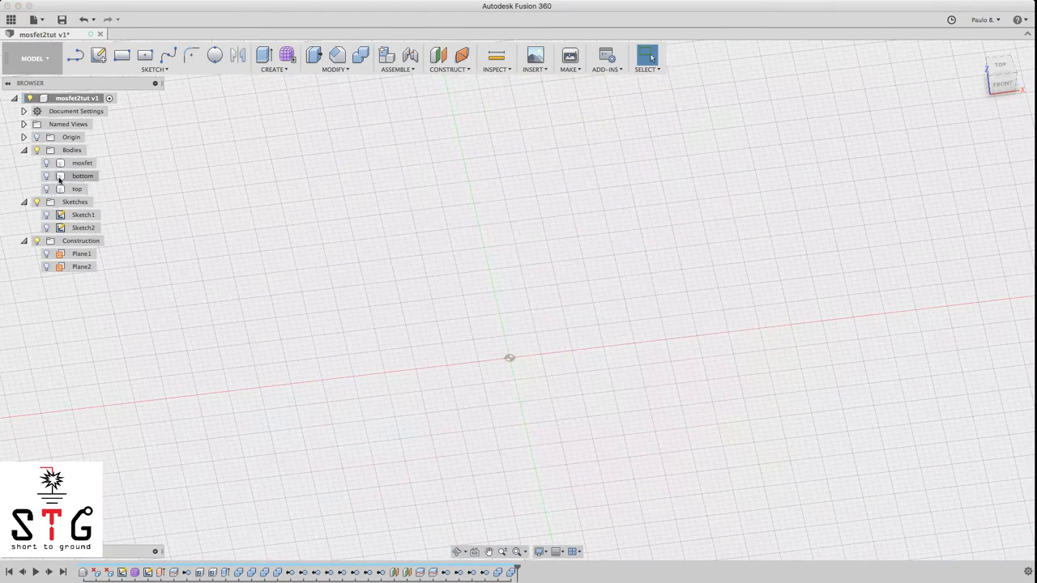
pyautogui.click(47, 188)
pyautogui.click(47, 176)
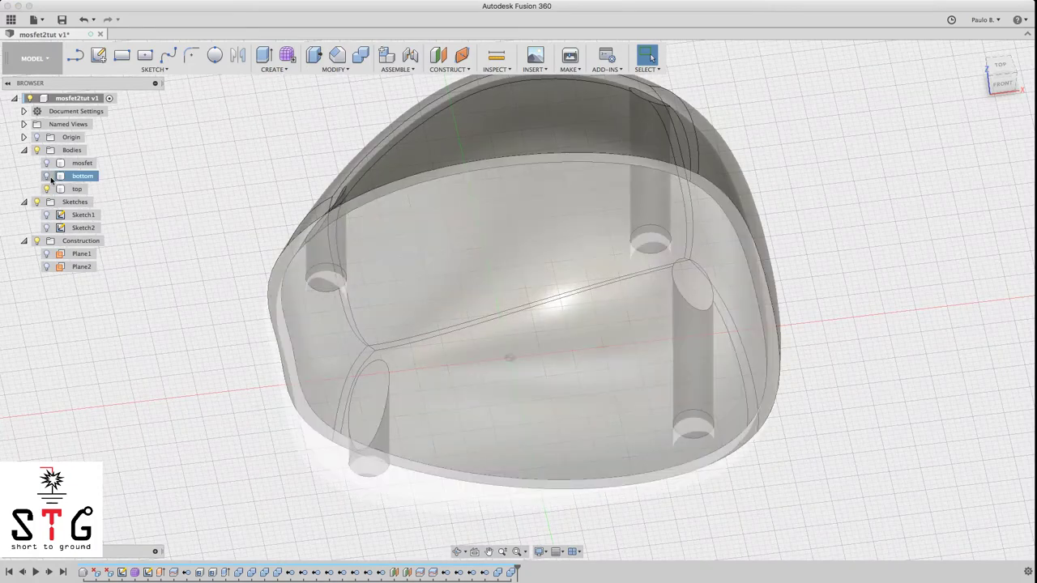
pyautogui.moveTo(1002, 84); pyautogui.dragTo(996, 105)
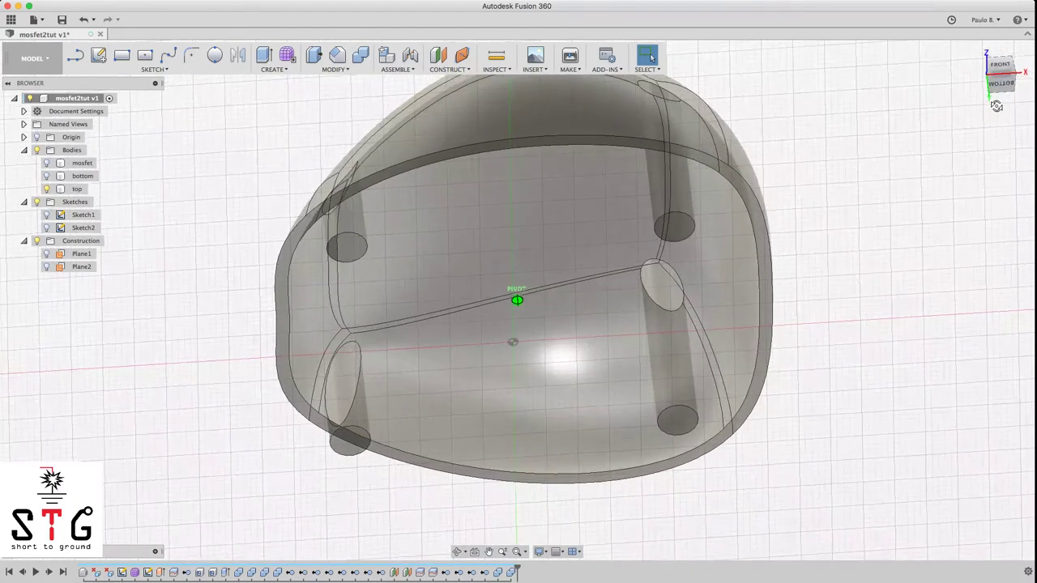
# Show the bottom body again and examine the closed enclosure's post alignment from the bottom and the back
pyautogui.click(46, 176)
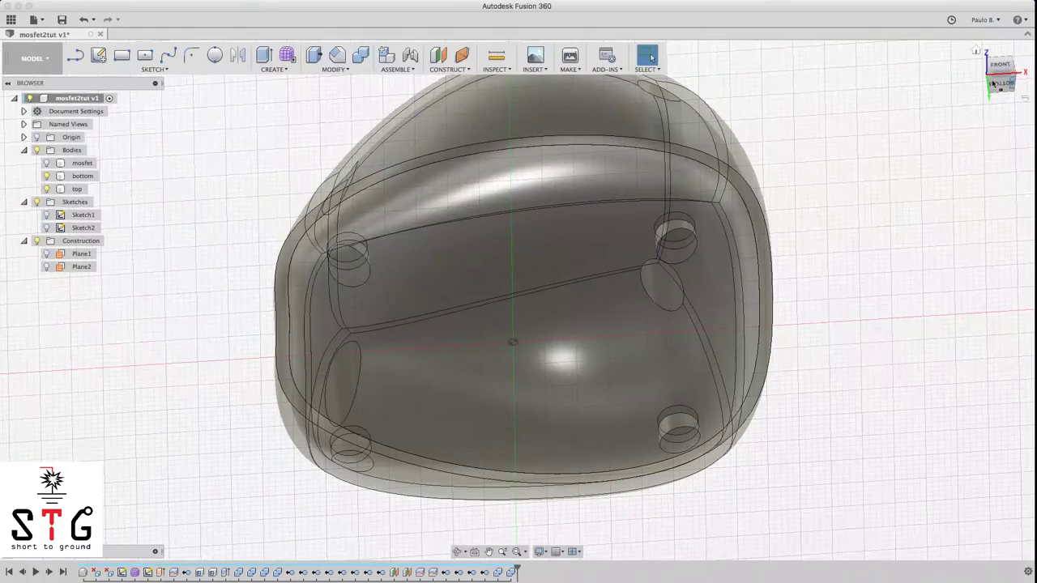
pyautogui.click(1007, 88)
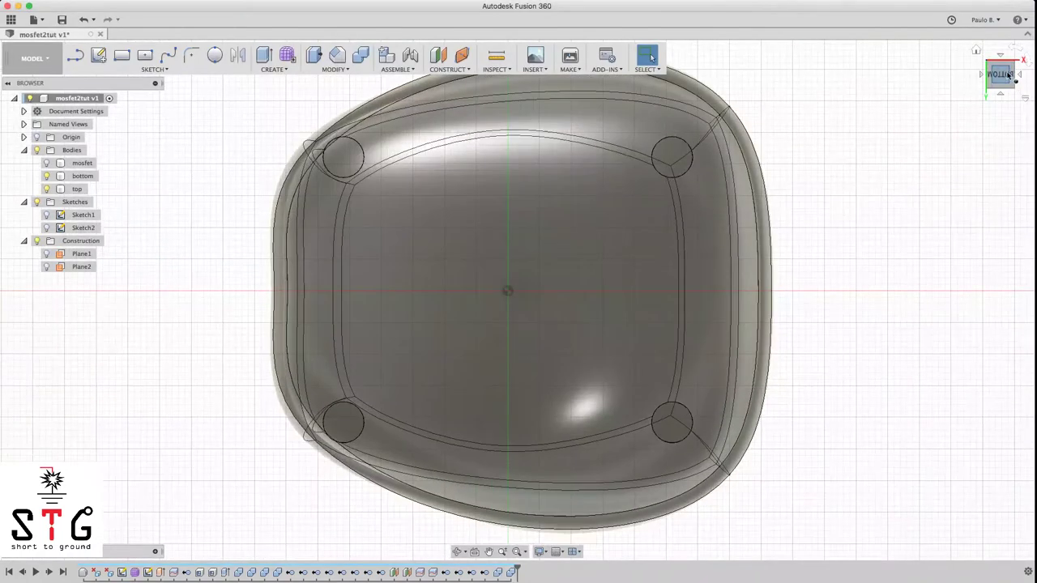
pyautogui.keyDown('shift'); pyautogui.moveTo(1013, 121); pyautogui.dragTo(956, 8, button='middle'); pyautogui.keyUp('shift')
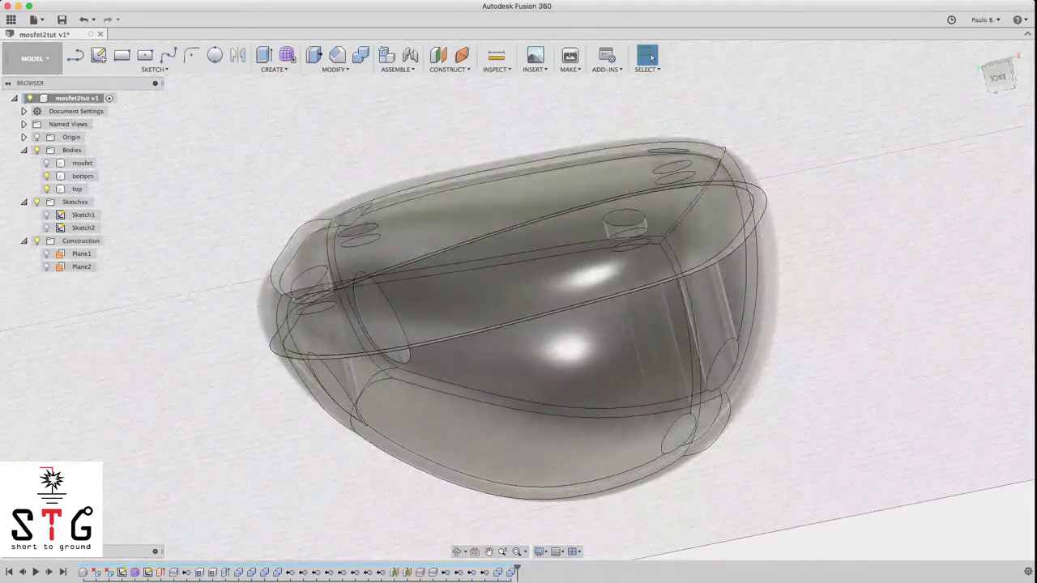
pyautogui.click(1001, 78)
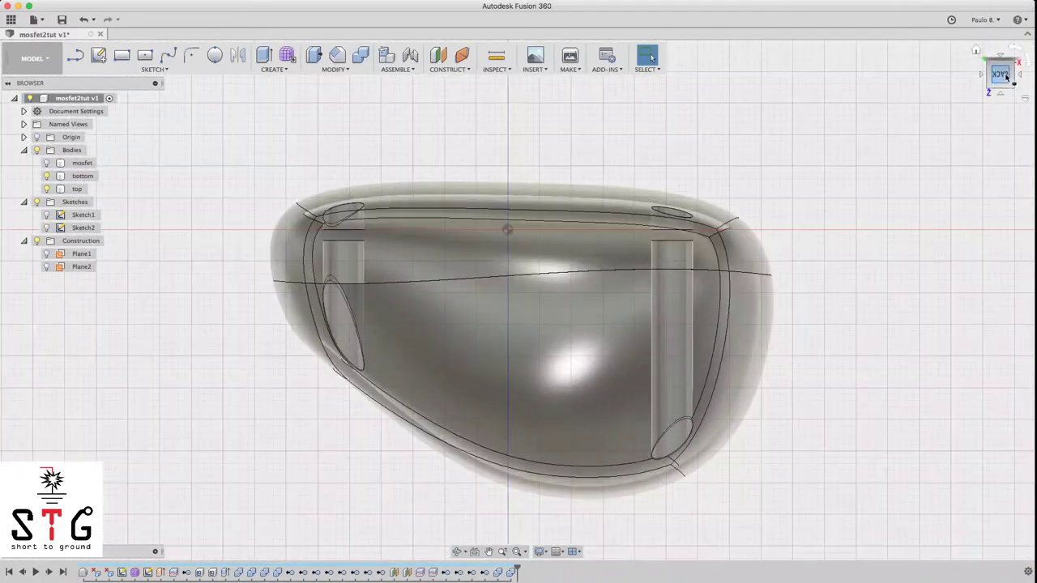
pyautogui.keyDown('shift'); pyautogui.moveTo(1006, 79); pyautogui.dragTo(999, 162, button='middle'); pyautogui.keyUp('shift')
pyautogui.keyDown('shift'); pyautogui.moveTo(977, 203); pyautogui.dragTo(932, 150, button='middle'); pyautogui.keyUp('shift')
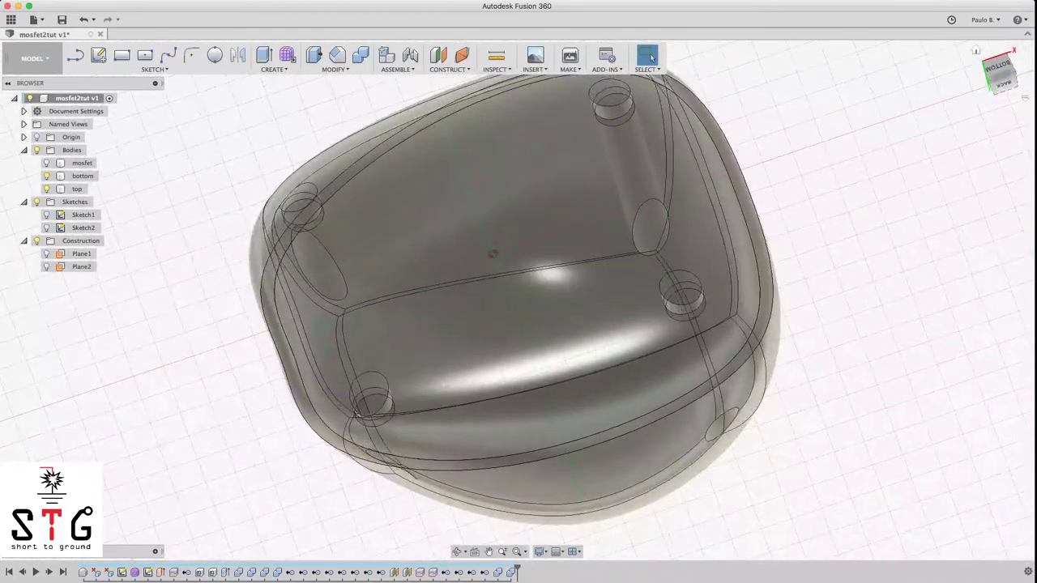
pyautogui.click(486, 96)
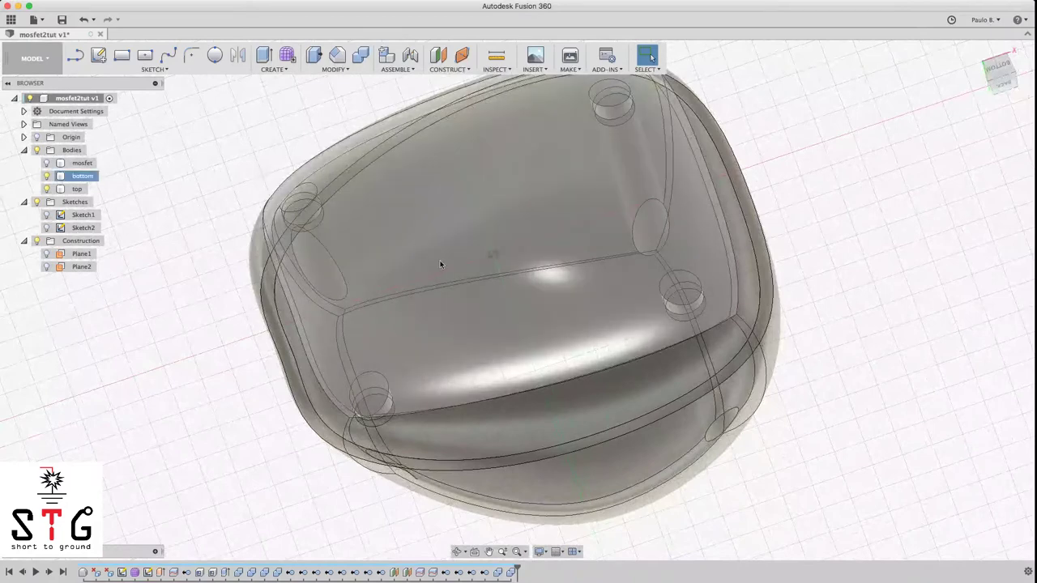
pyautogui.press('h')
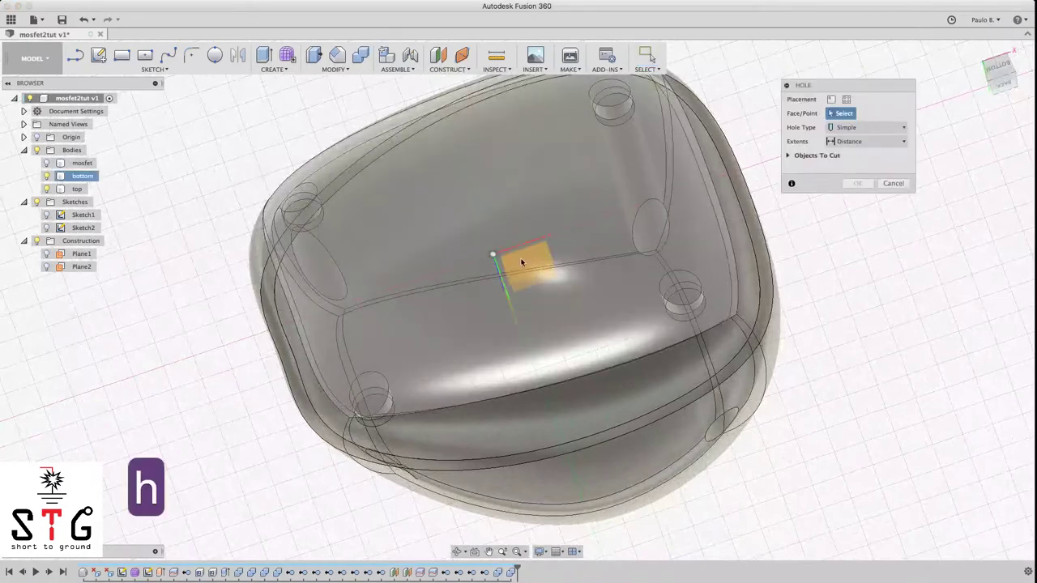
pyautogui.click(1003, 72)
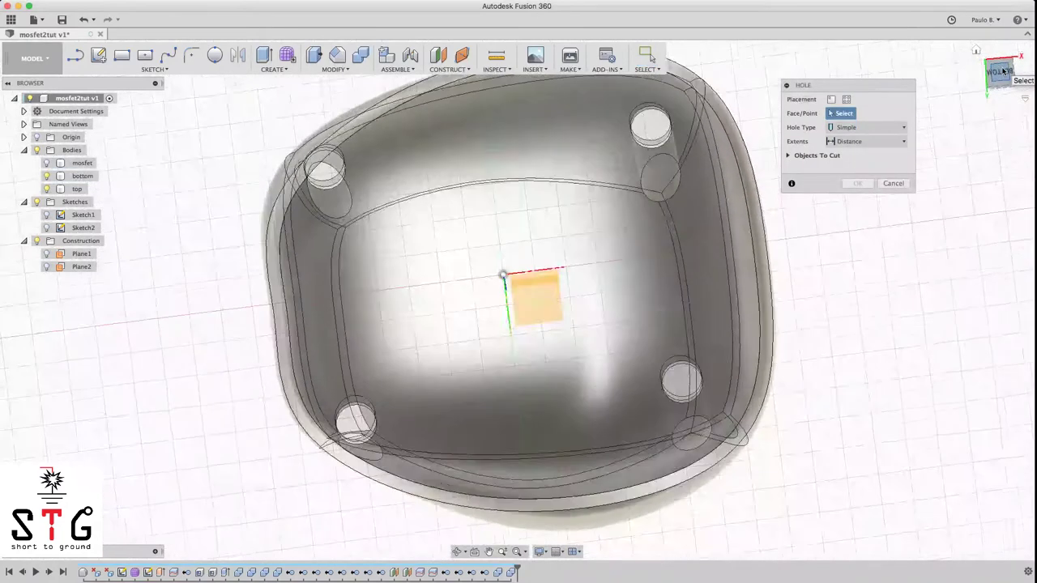
pyautogui.click(893, 183)
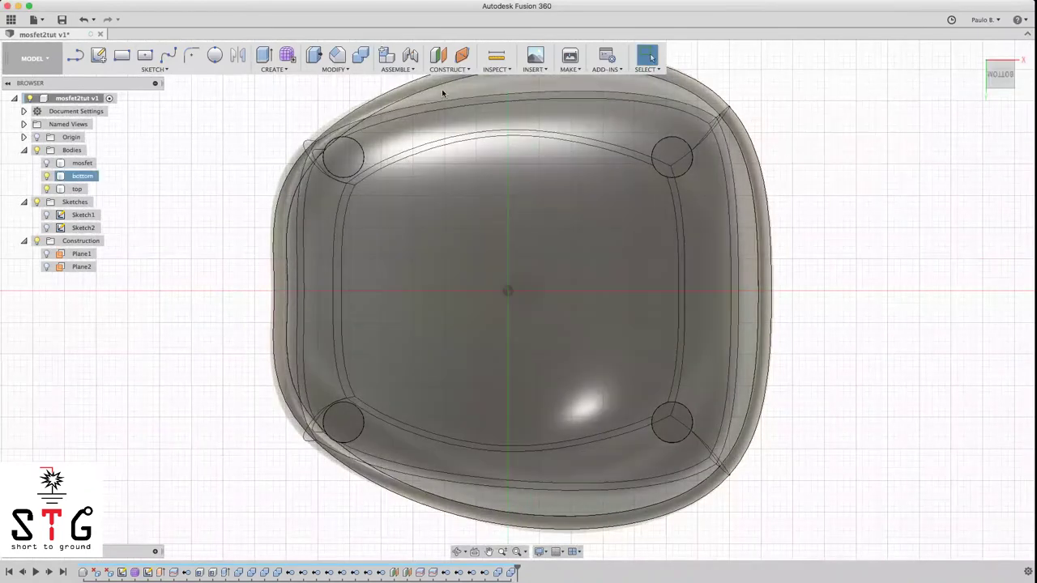
# Create a construction plane offset -7 mm from the XY origin plane, just outside the enclosure's bottom surface
pyautogui.click(438, 55)
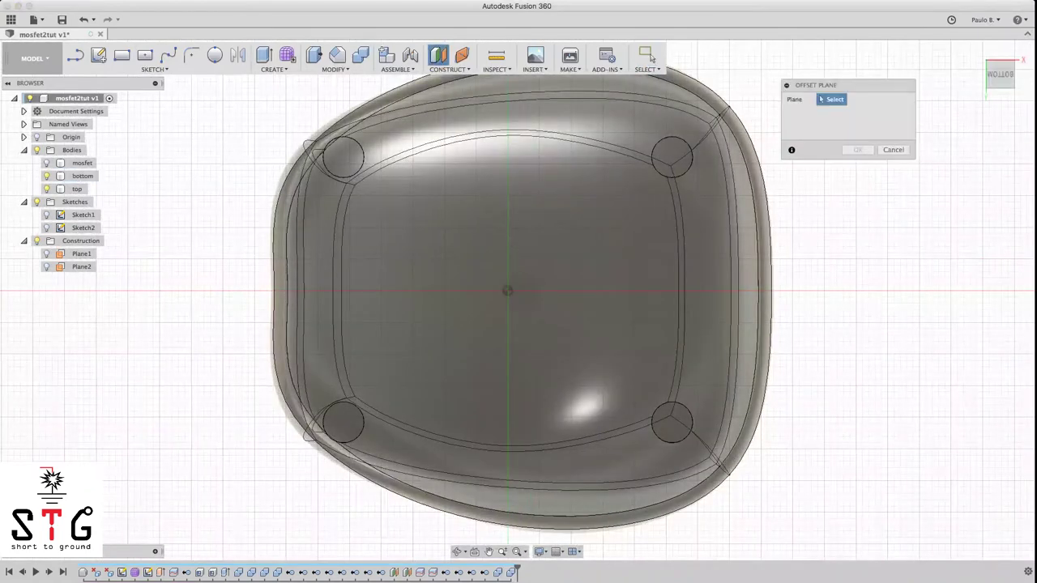
pyautogui.moveTo(990, 79); pyautogui.dragTo(974, 48)
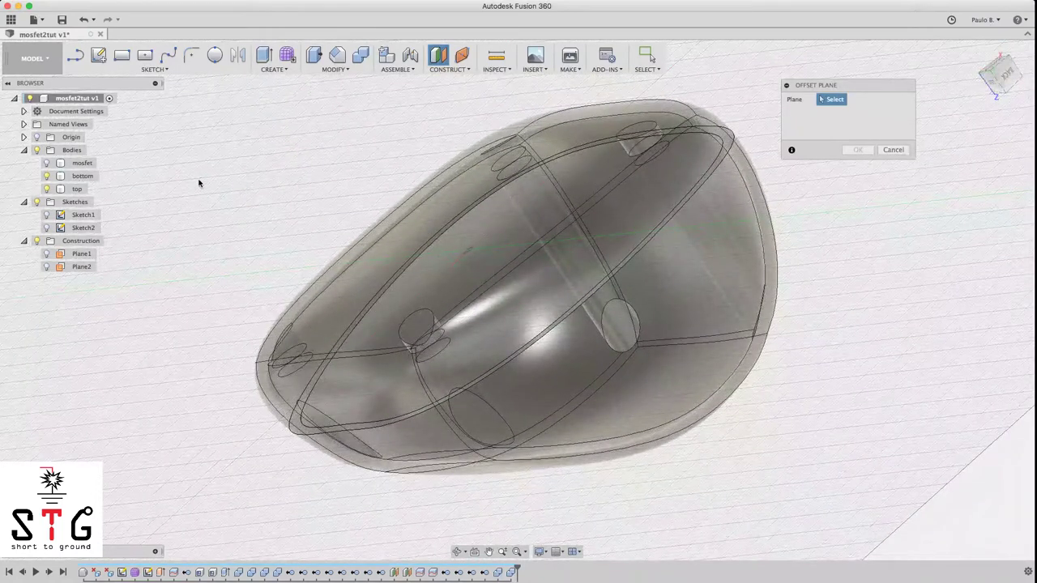
pyautogui.click(24, 137)
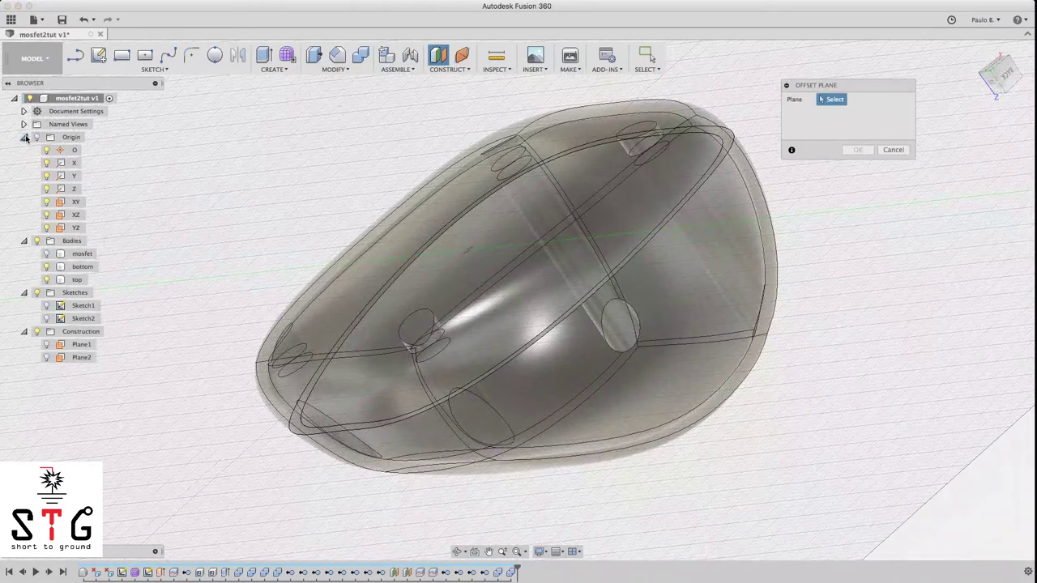
pyautogui.click(76, 202)
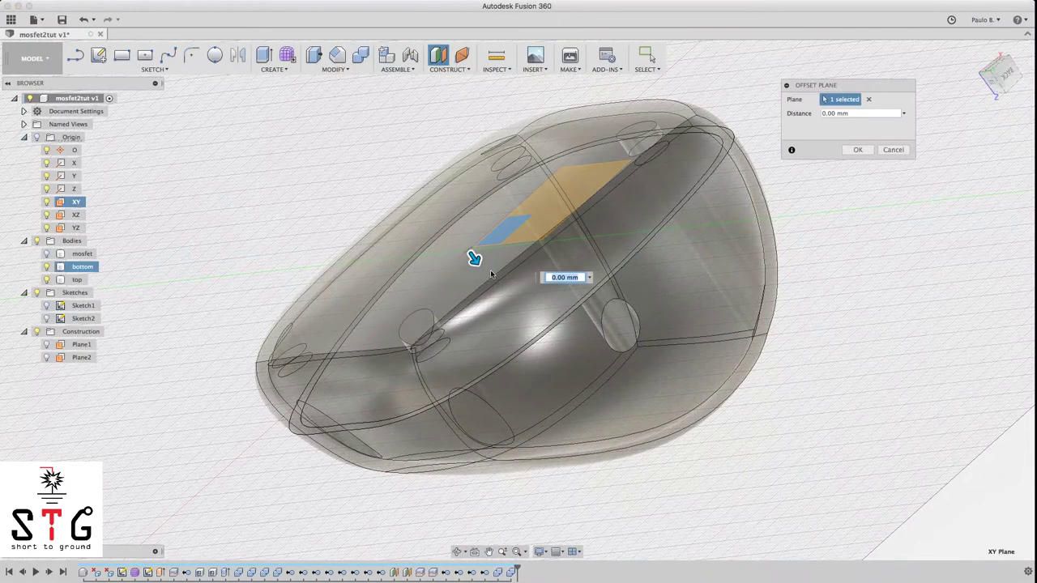
pyautogui.moveTo(474, 258); pyautogui.dragTo(448, 221)
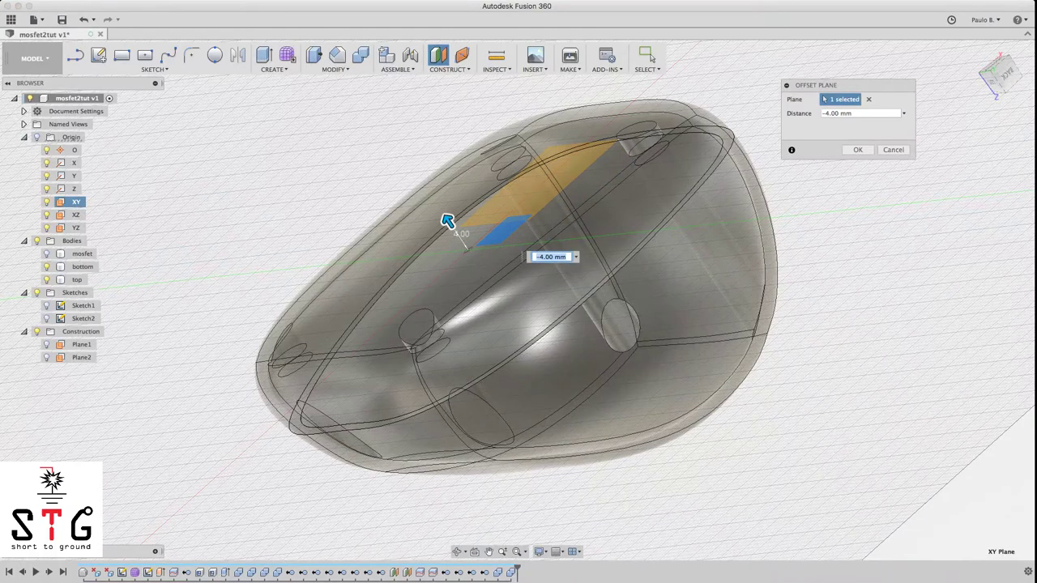
pyautogui.click(1006, 77)
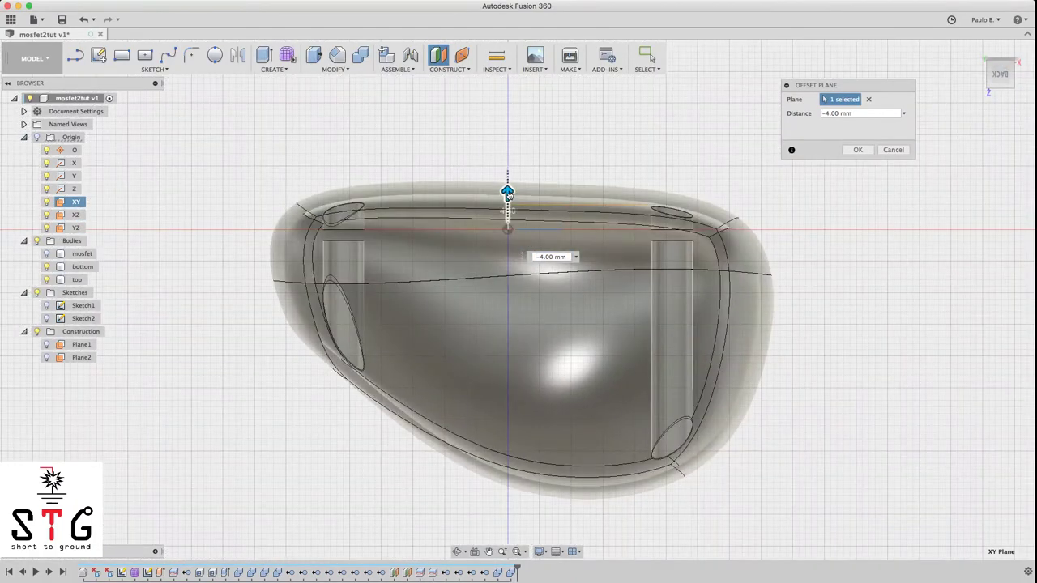
pyautogui.moveTo(507, 194)
pyautogui.mouseDown()
pyautogui.moveTo(507, 164)
pyautogui.moveTo(509, 196)
pyautogui.moveTo(507, 175)
pyautogui.mouseUp()
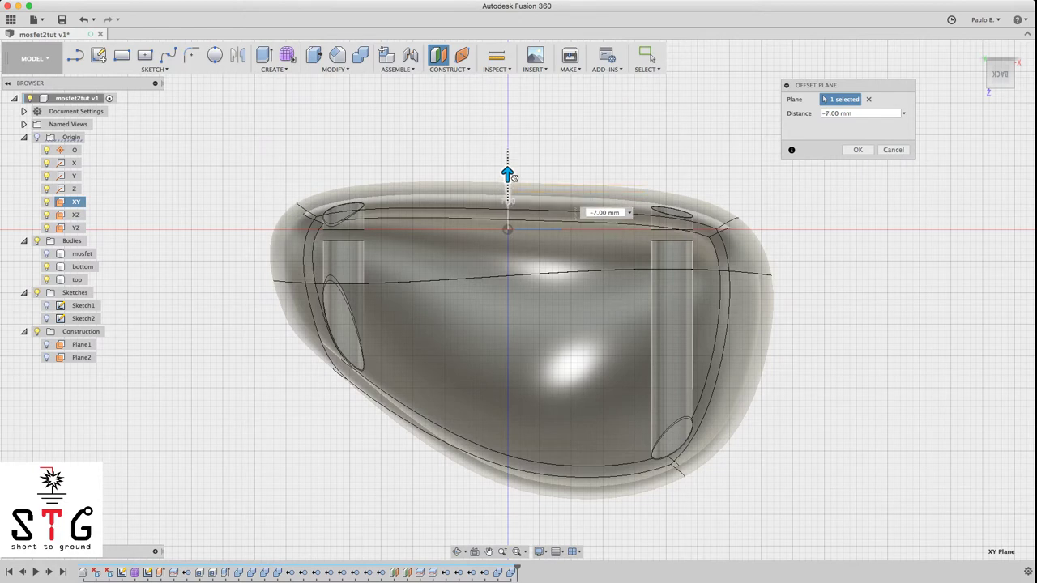
pyautogui.click(857, 150)
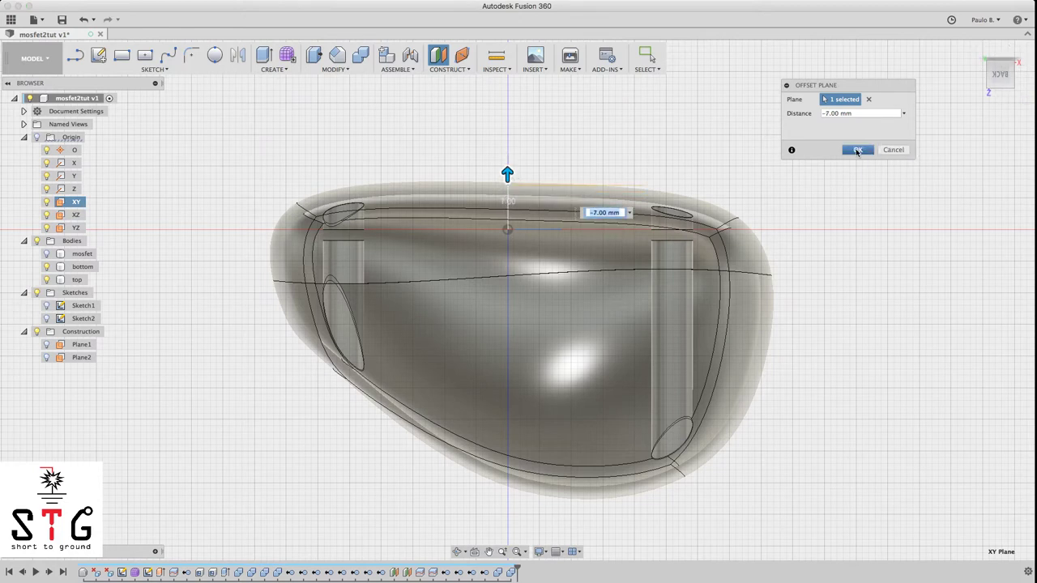
# Show Sketch1, start a Hole on the new offset plane and move it onto the centre of the back +X corner post
pyautogui.click(1006, 76)
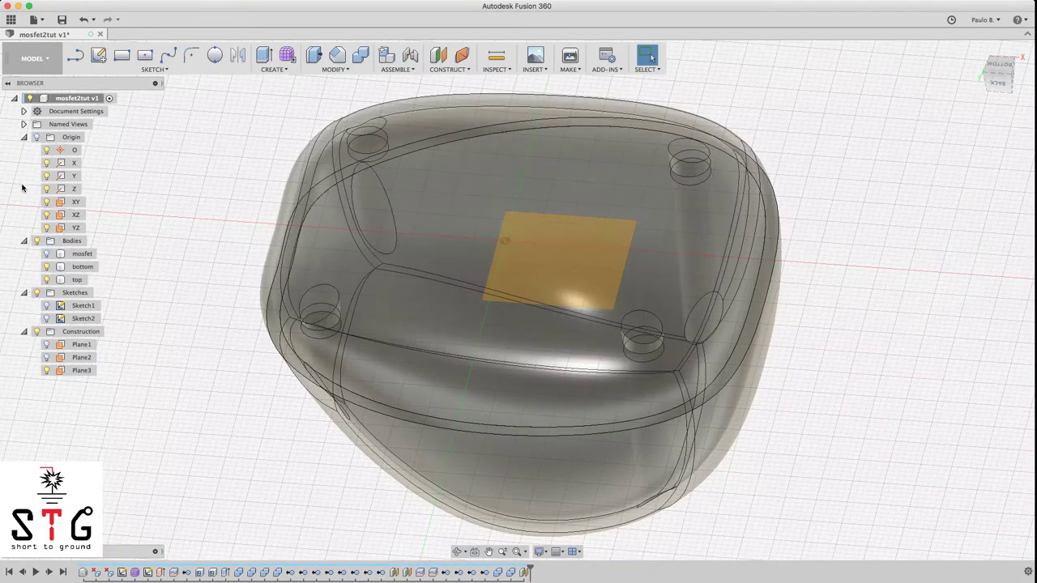
pyautogui.click(46, 305)
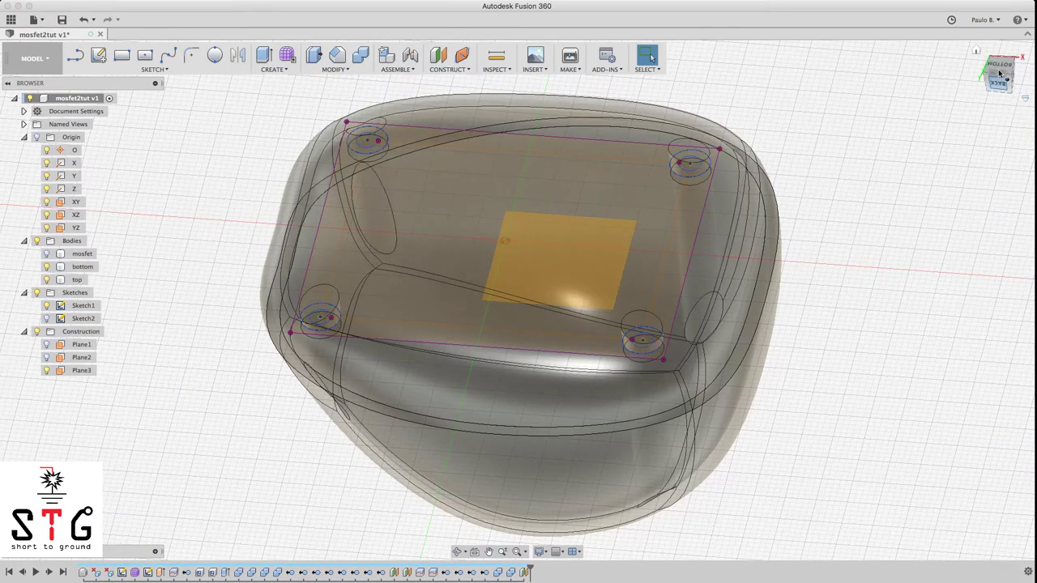
pyautogui.press('h')
pyautogui.click(610, 235)
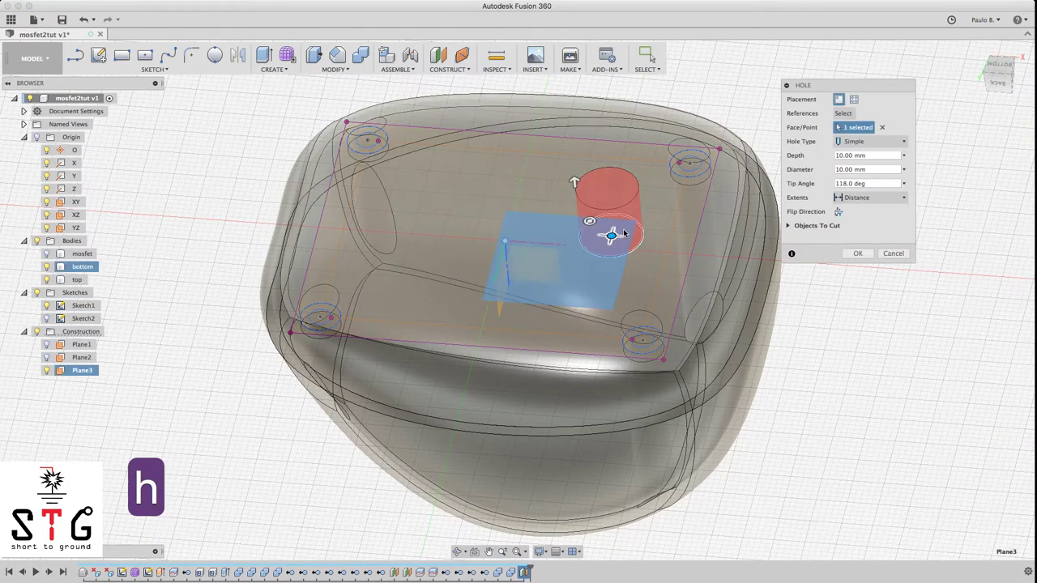
pyautogui.moveTo(1000, 90); pyautogui.dragTo(1003, 113)
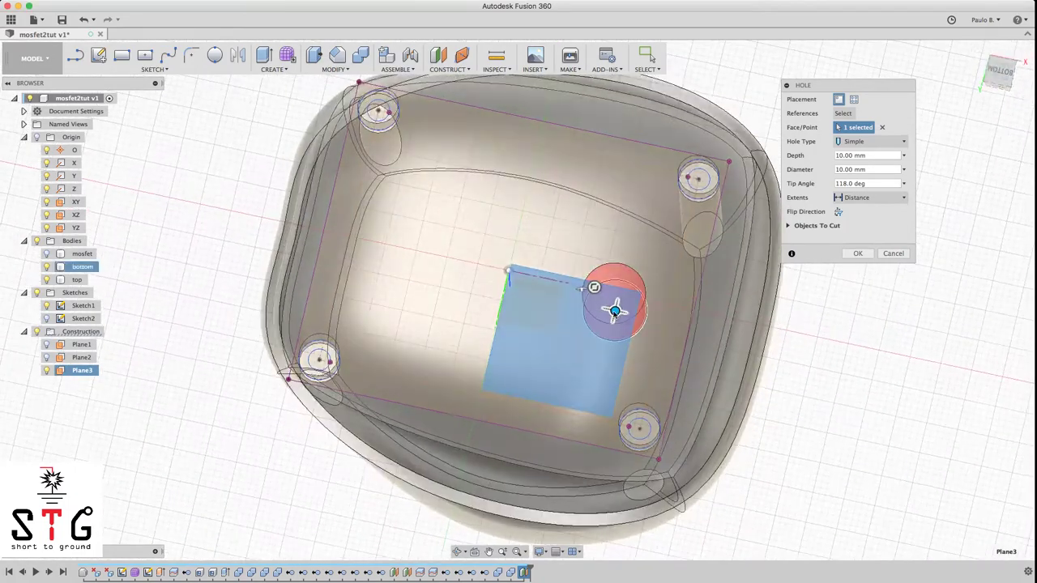
pyautogui.moveTo(615, 310); pyautogui.dragTo(639, 429)
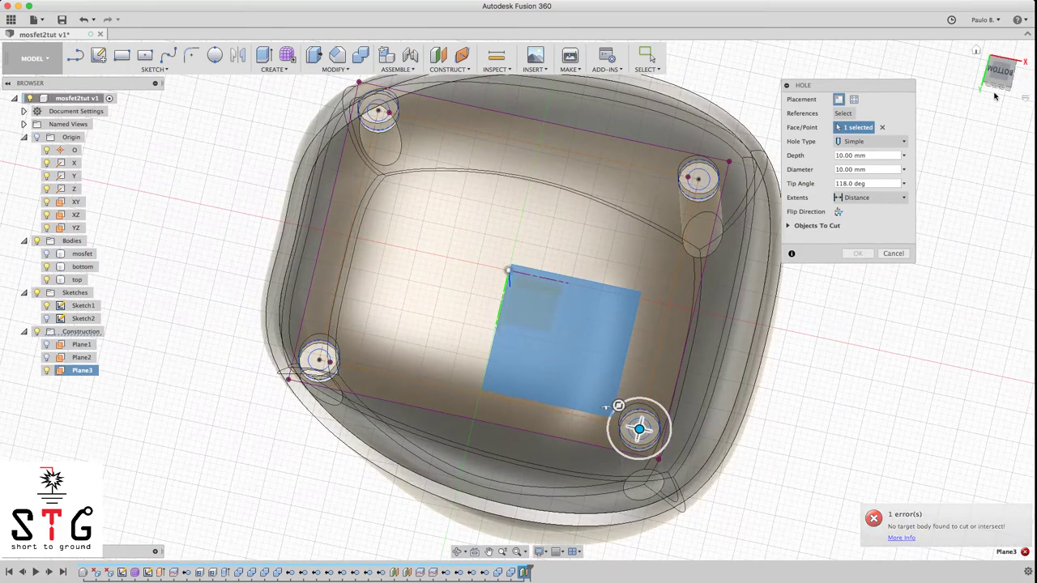
pyautogui.click(1004, 72)
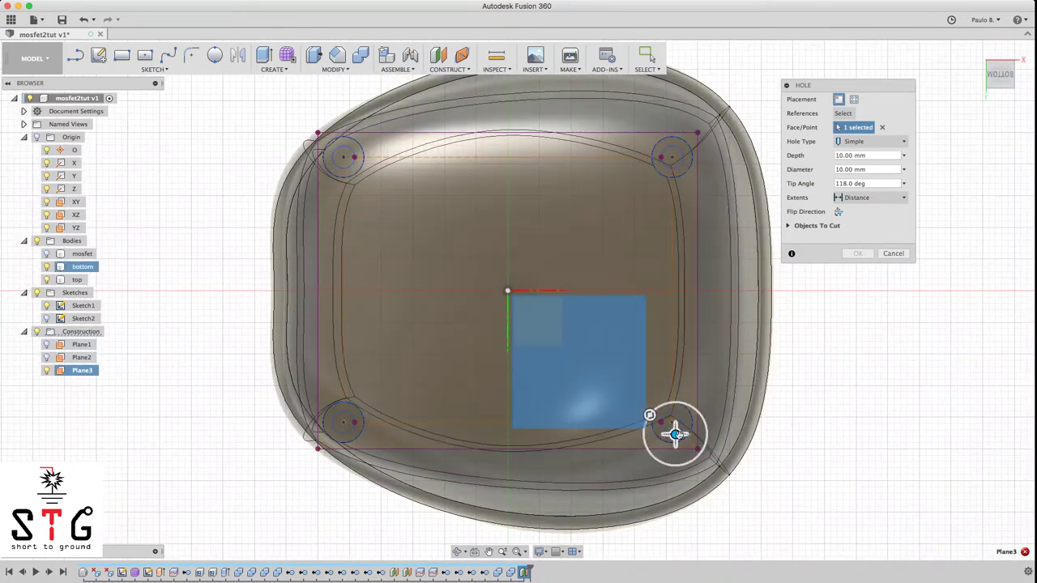
pyautogui.moveTo(672, 428); pyautogui.dragTo(672, 422)
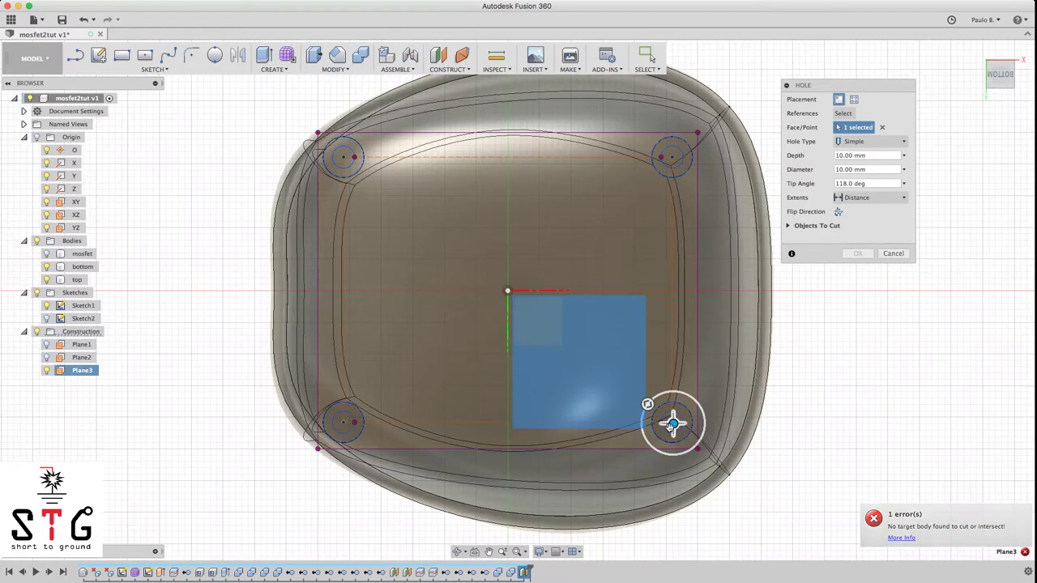
# Set the hole's diameter to 5 mm and change its type to Counterbore
pyautogui.scroll(3, 672, 422)
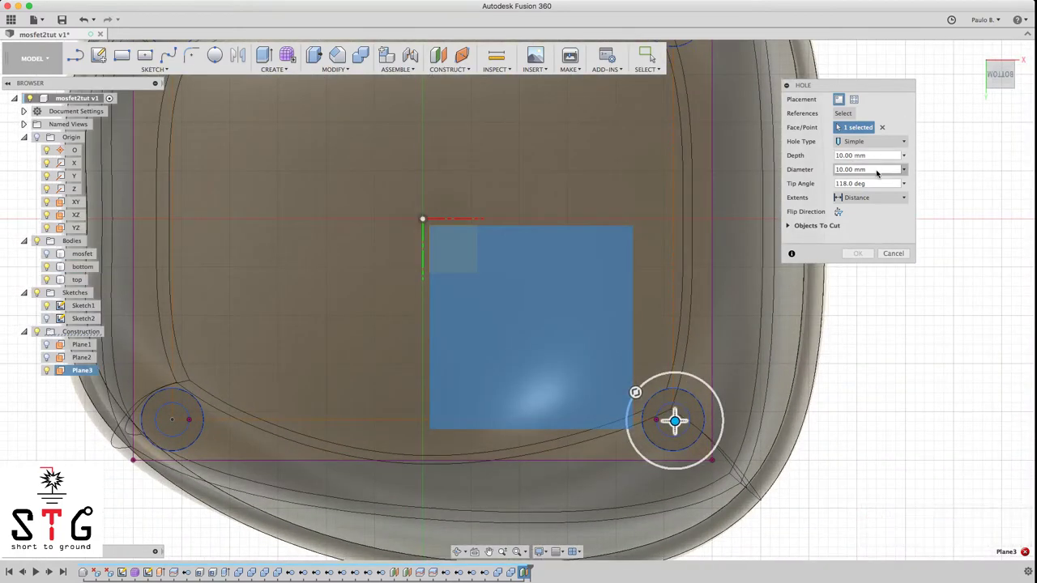
pyautogui.write('5')
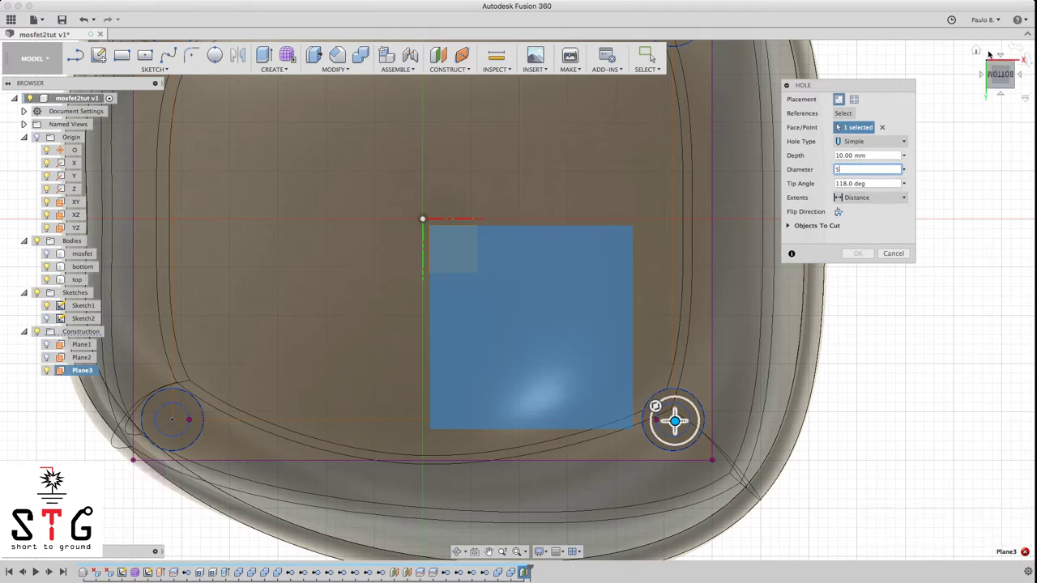
pyautogui.moveTo(1003, 73); pyautogui.dragTo(990, 12)
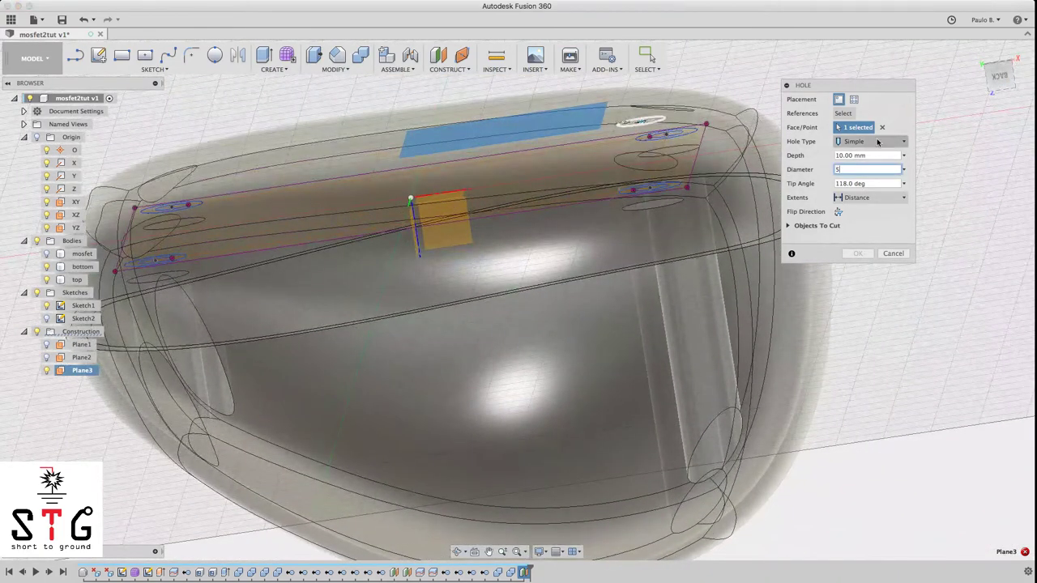
pyautogui.click(873, 144)
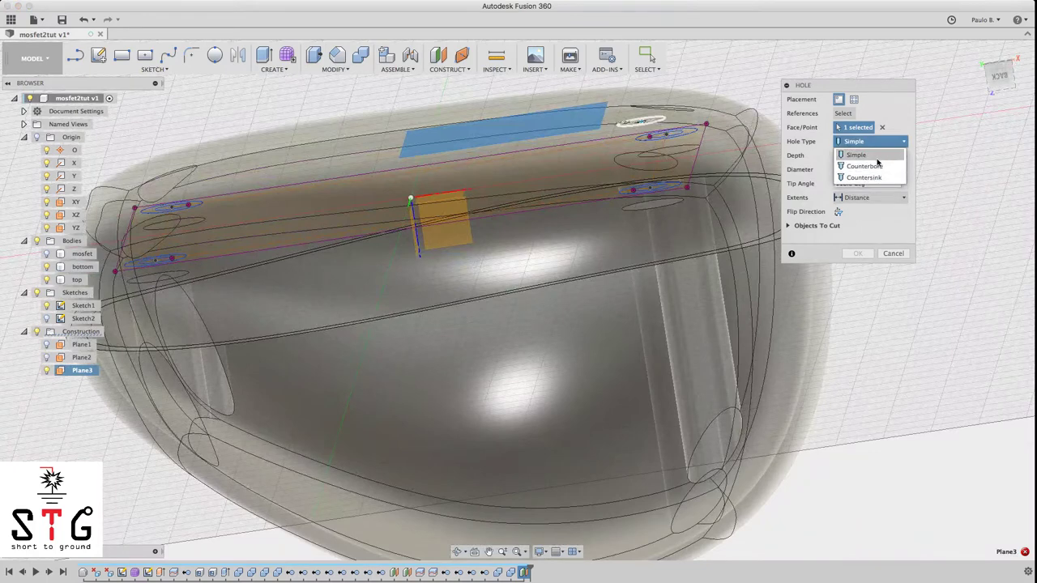
pyautogui.click(863, 166)
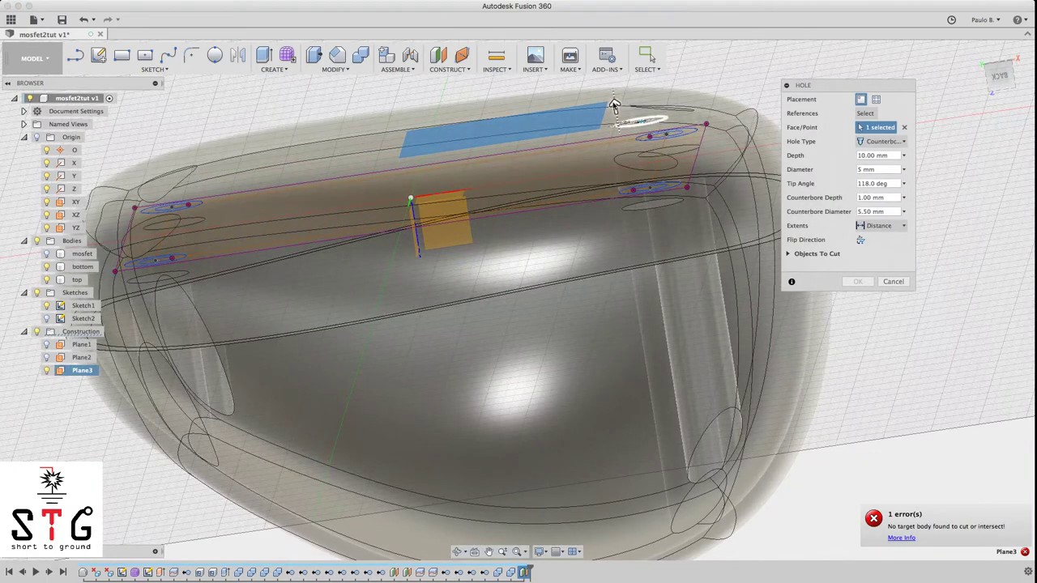
# Flip the hole's direction into the enclosure, with a 4 mm counterbore depth and a 14 mm hole depth
pyautogui.moveTo(616, 106); pyautogui.dragTo(661, 154)
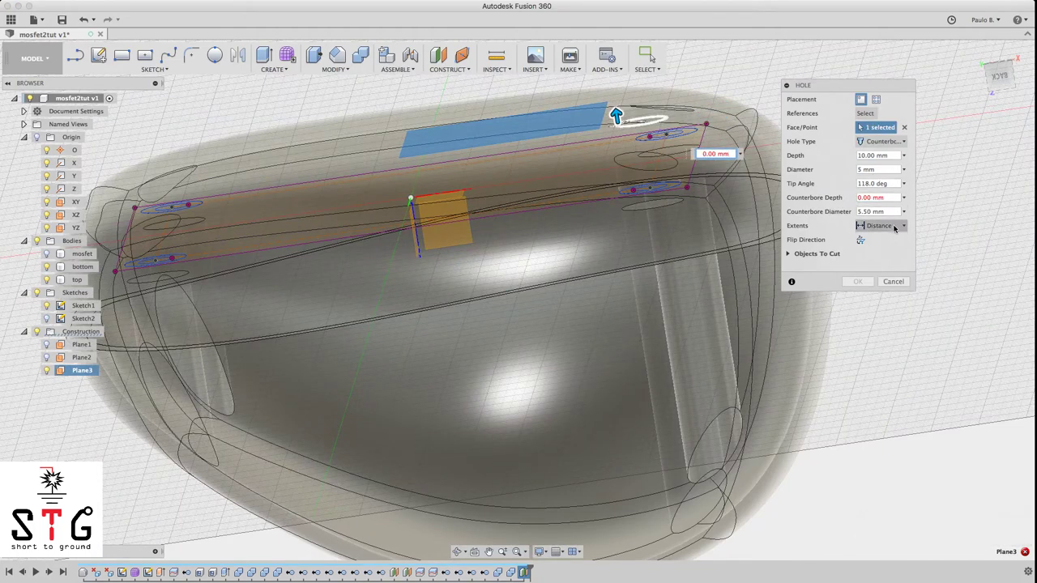
pyautogui.click(861, 241)
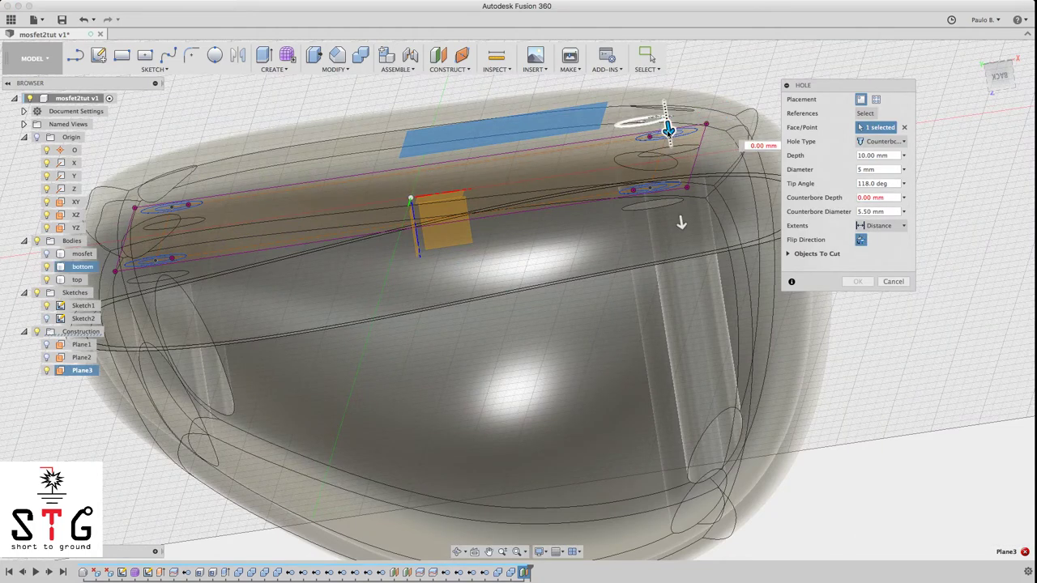
pyautogui.moveTo(671, 131); pyautogui.dragTo(671, 163)
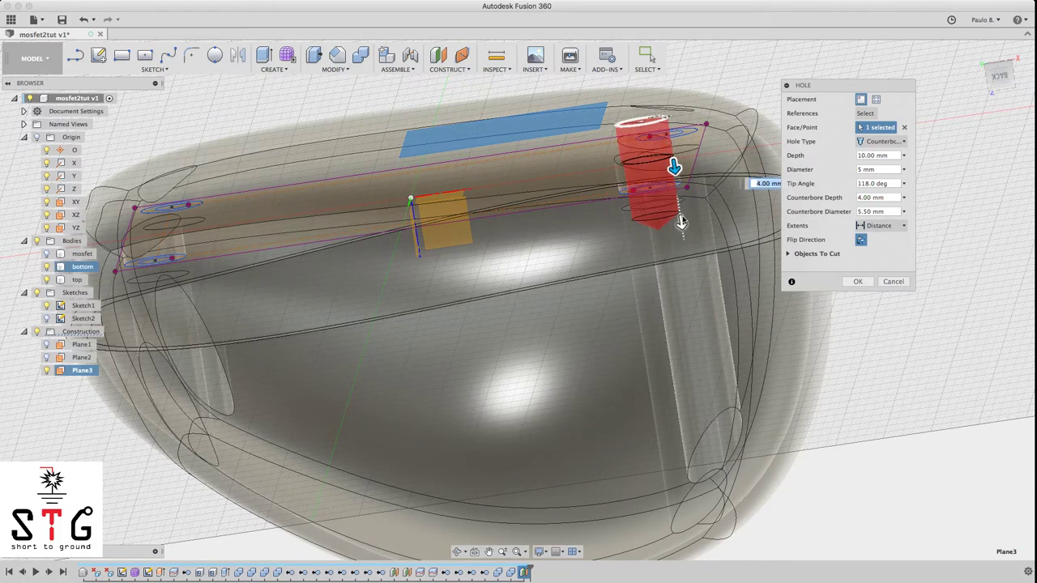
pyautogui.moveTo(678, 222); pyautogui.dragTo(687, 261)
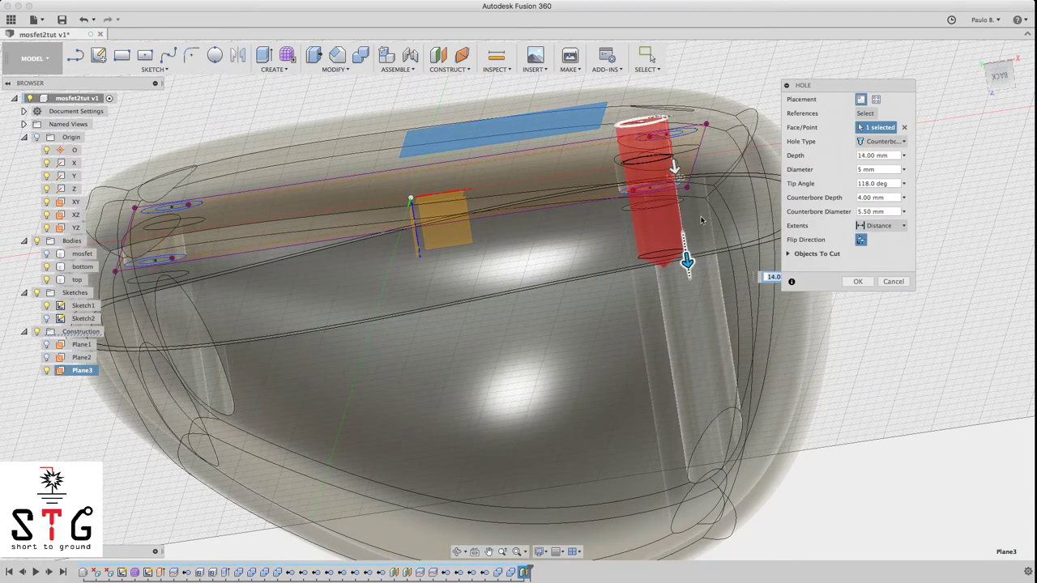
# Deepen the counterbore to 5 mm and extend the hole to 35 mm deep along the long post
pyautogui.moveTo(1000, 76)
pyautogui.mouseDown()
pyautogui.moveTo(996, 105)
pyautogui.moveTo(990, 65)
pyautogui.mouseUp()
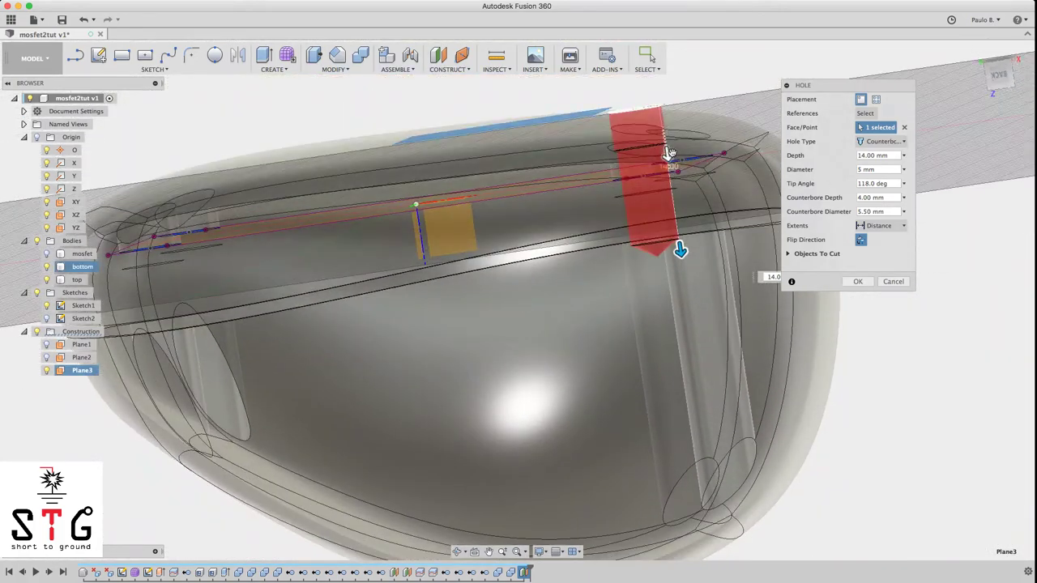
pyautogui.moveTo(669, 153); pyautogui.dragTo(669, 163)
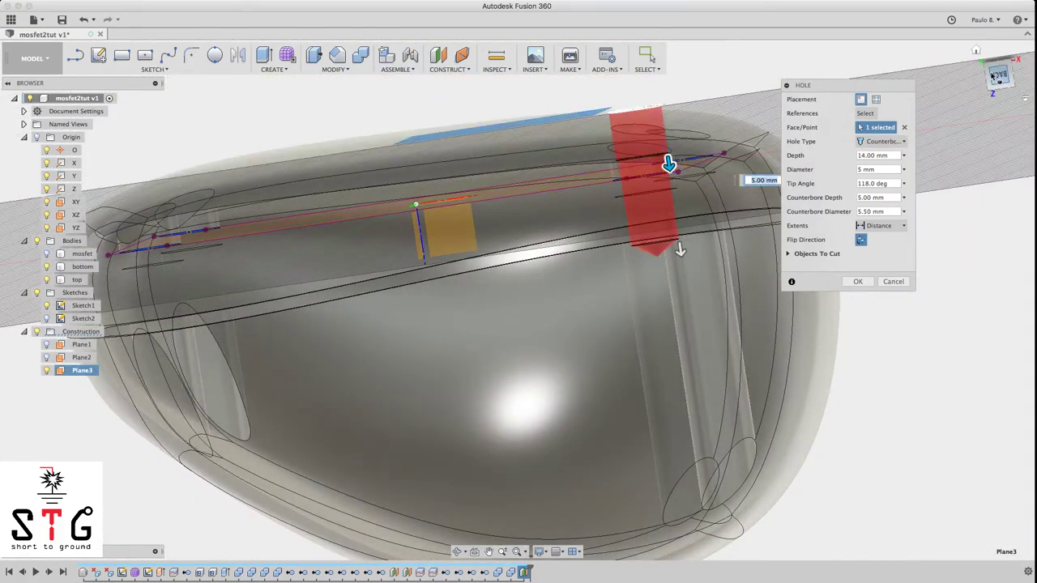
pyautogui.click(999, 76)
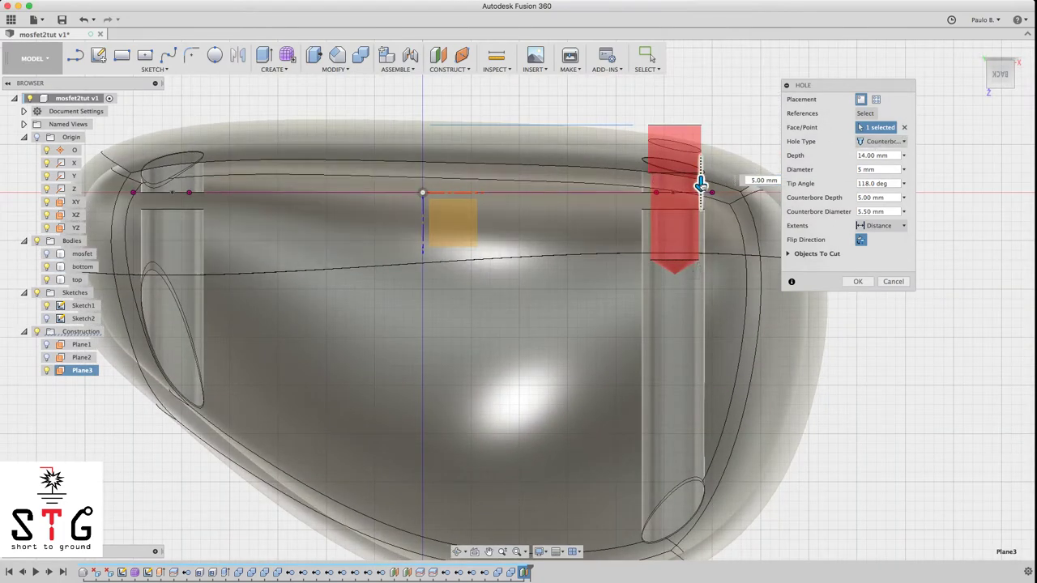
pyautogui.moveTo(700, 184); pyautogui.dragTo(701, 184)
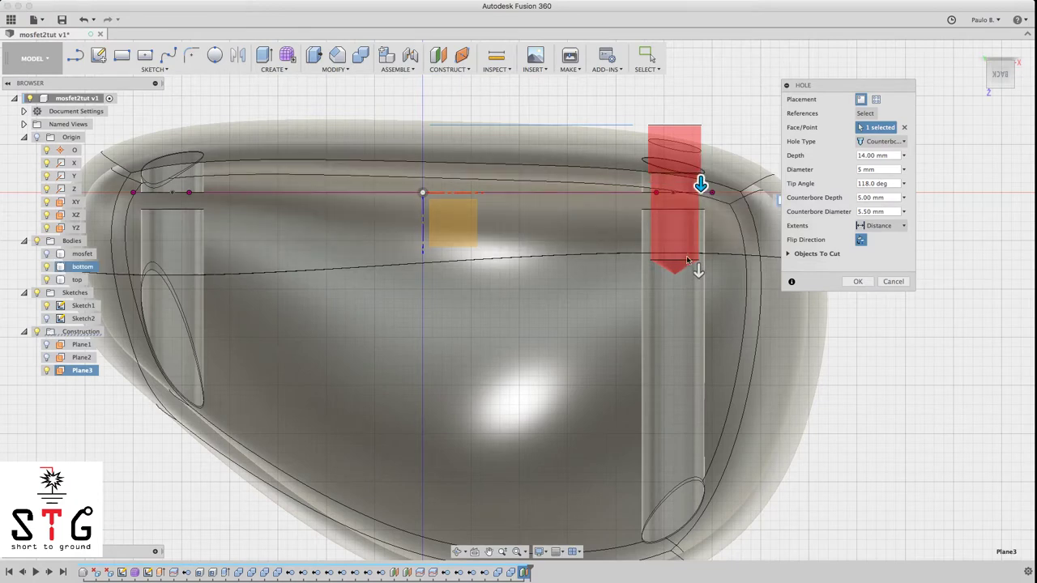
pyautogui.moveTo(699, 270); pyautogui.dragTo(677, 475)
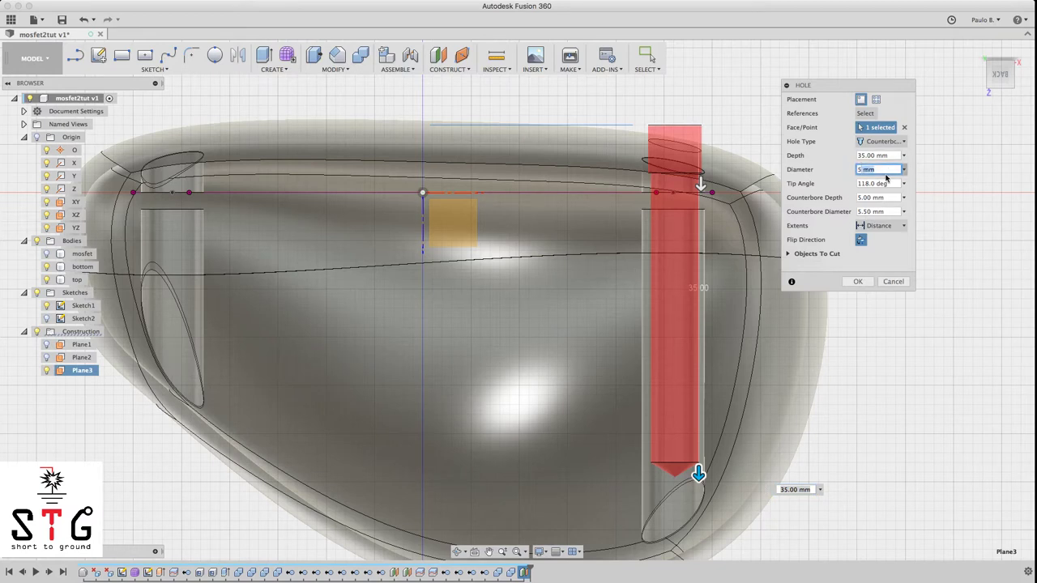
# Set the counterbored hole's diameter to 3 mm
pyautogui.click(860, 173)
pyautogui.click(879, 169)
pyautogui.write('3')
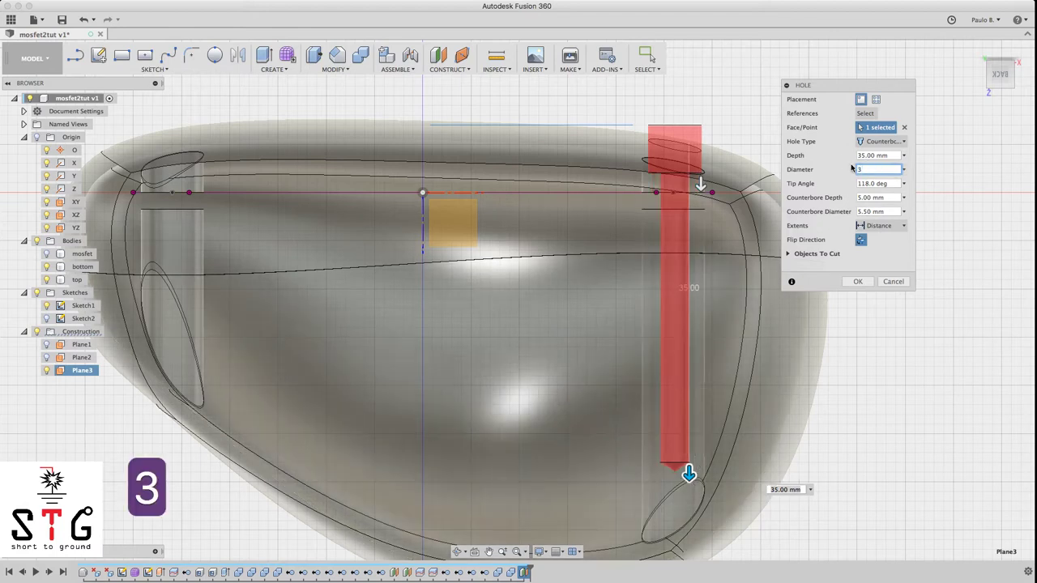
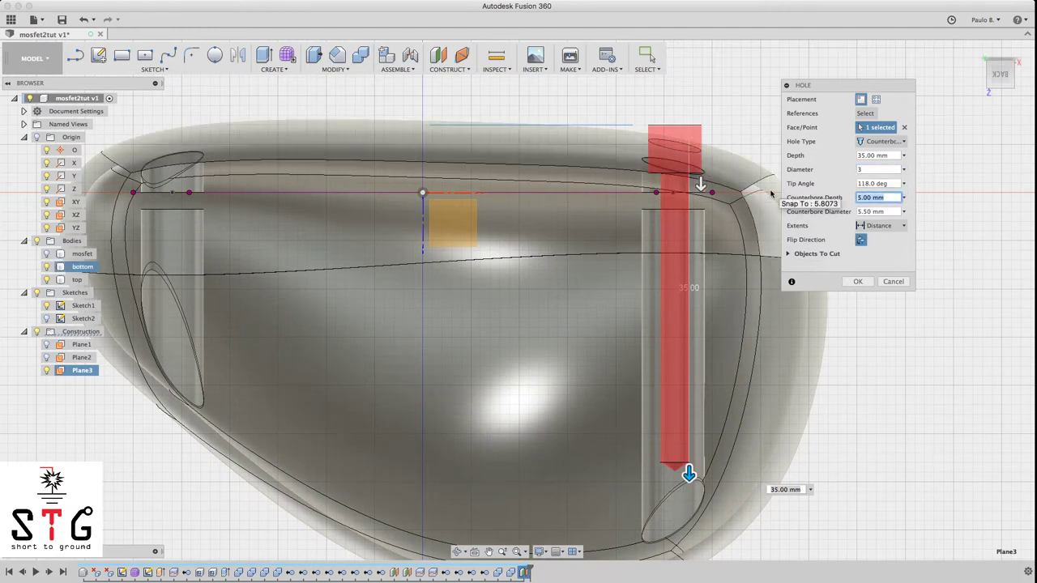
# Try counterbore depths of 4.5 mm and 5 mm, and settle on 6 mm
pyautogui.write('4.5')
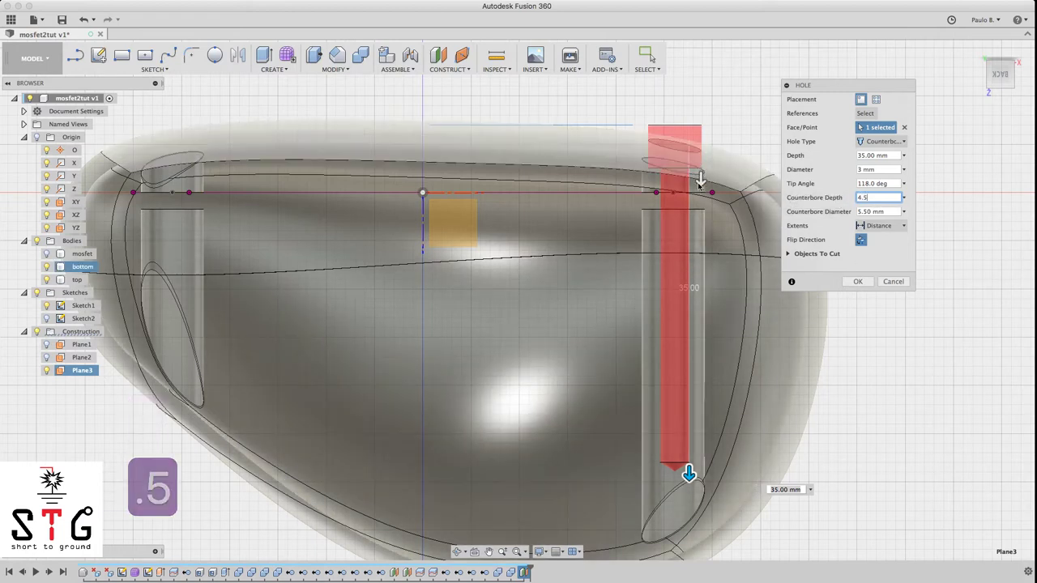
pyautogui.moveTo(701, 176); pyautogui.dragTo(700, 184)
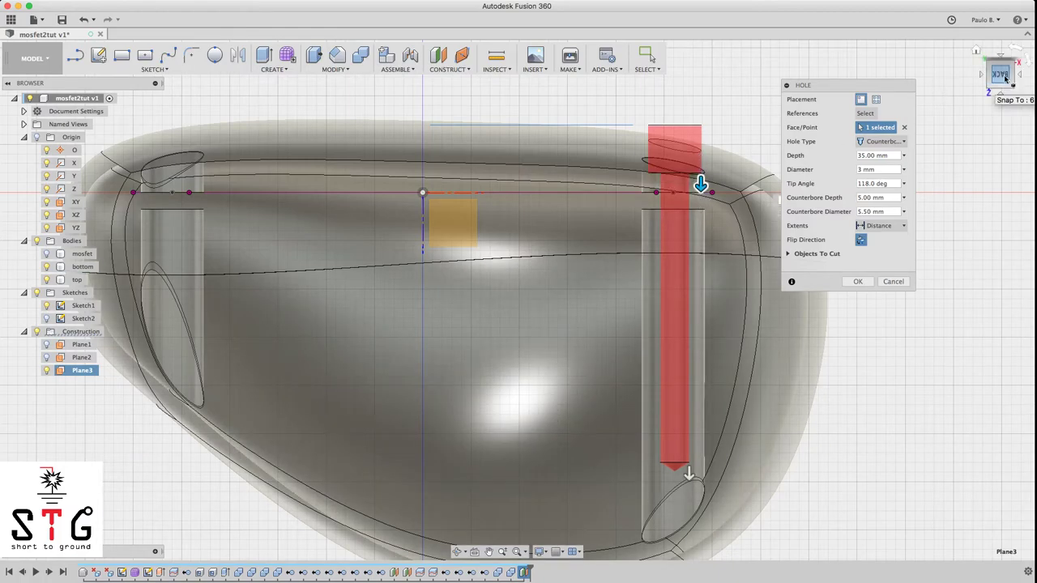
pyautogui.moveTo(1004, 78)
pyautogui.mouseDown()
pyautogui.moveTo(1001, 112)
pyautogui.moveTo(976, 83)
pyautogui.moveTo(993, 92)
pyautogui.moveTo(918, 100)
pyautogui.mouseUp()
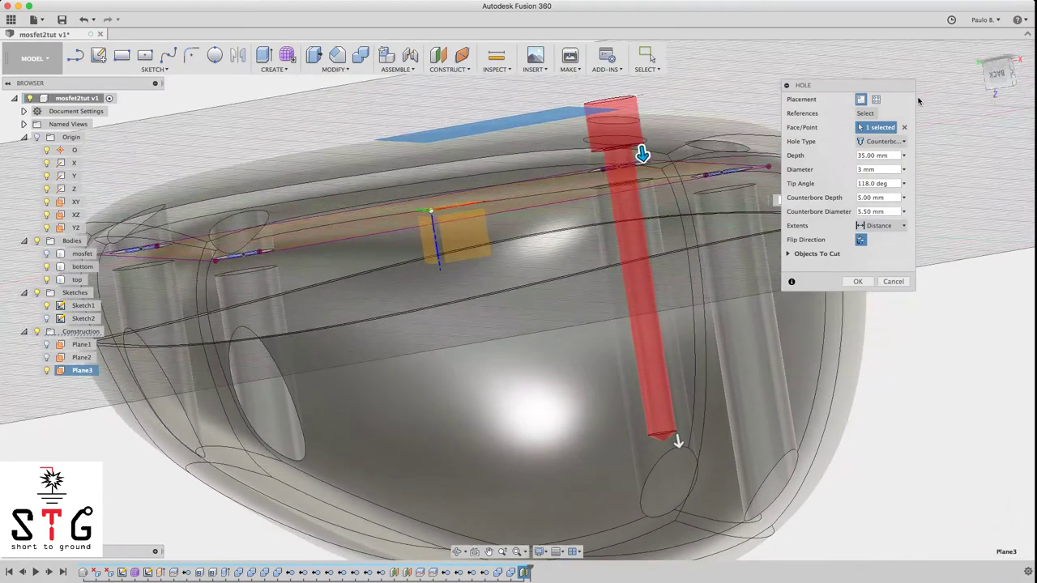
pyautogui.moveTo(643, 154); pyautogui.dragTo(645, 166)
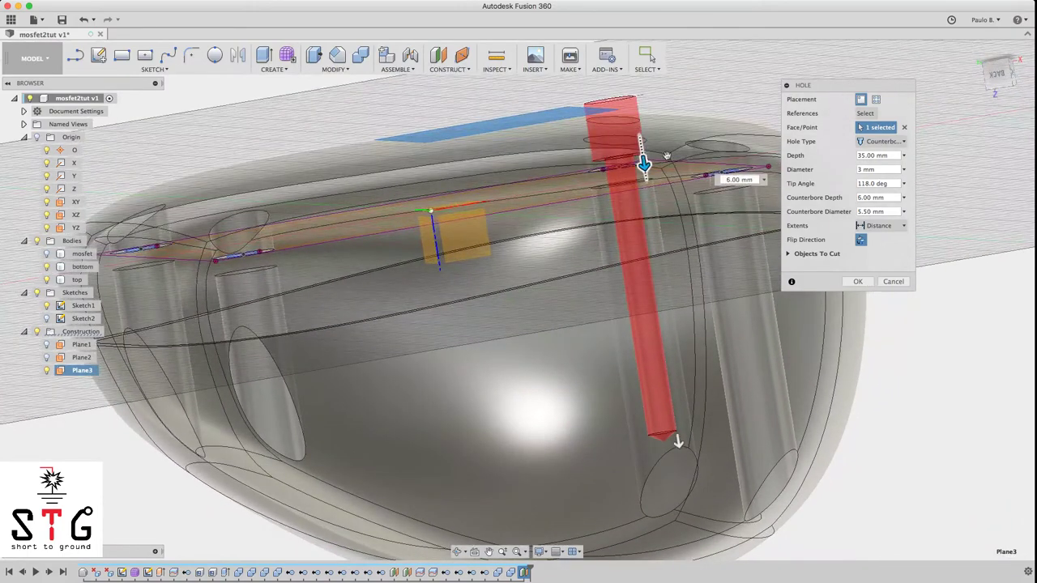
# Create the 3 mm counterbored hole, 35 mm deep with a 6 mm deep, 5.5 mm wide counterbore, through the first post
pyautogui.moveTo(1005, 70); pyautogui.dragTo(1003, 79)
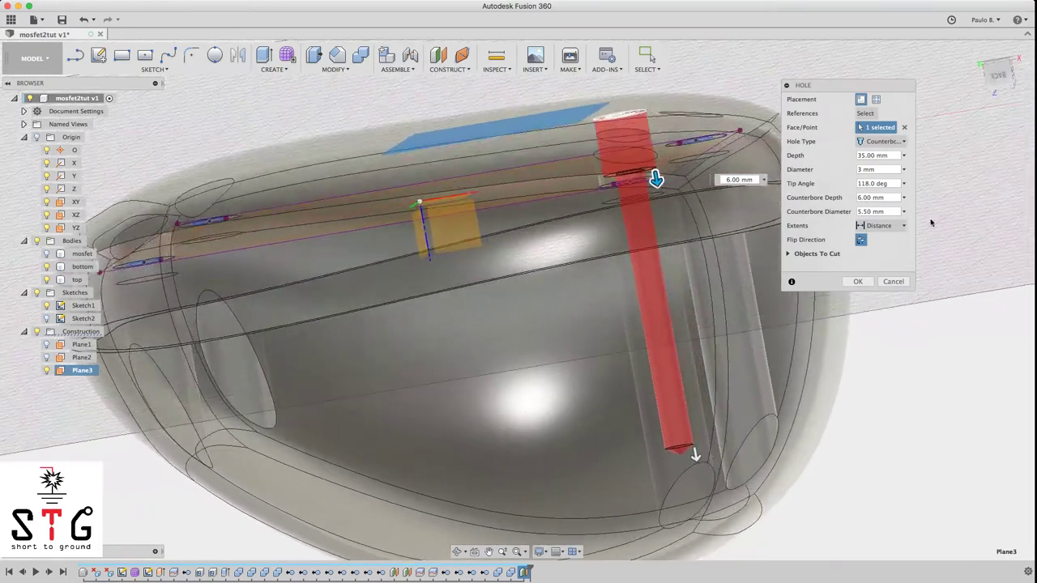
pyautogui.click(858, 281)
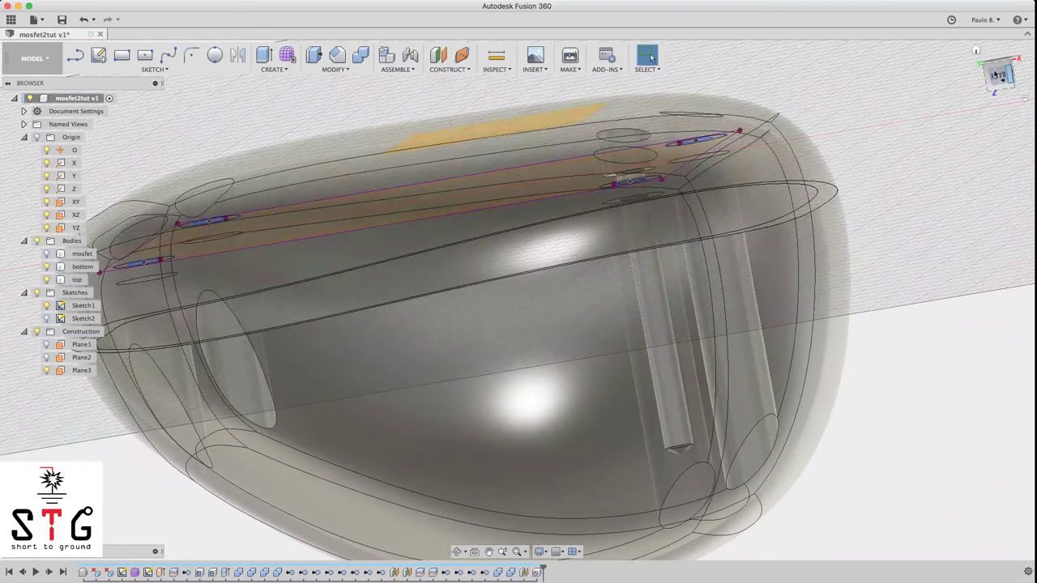
pyautogui.moveTo(995, 74); pyautogui.dragTo(1001, 74)
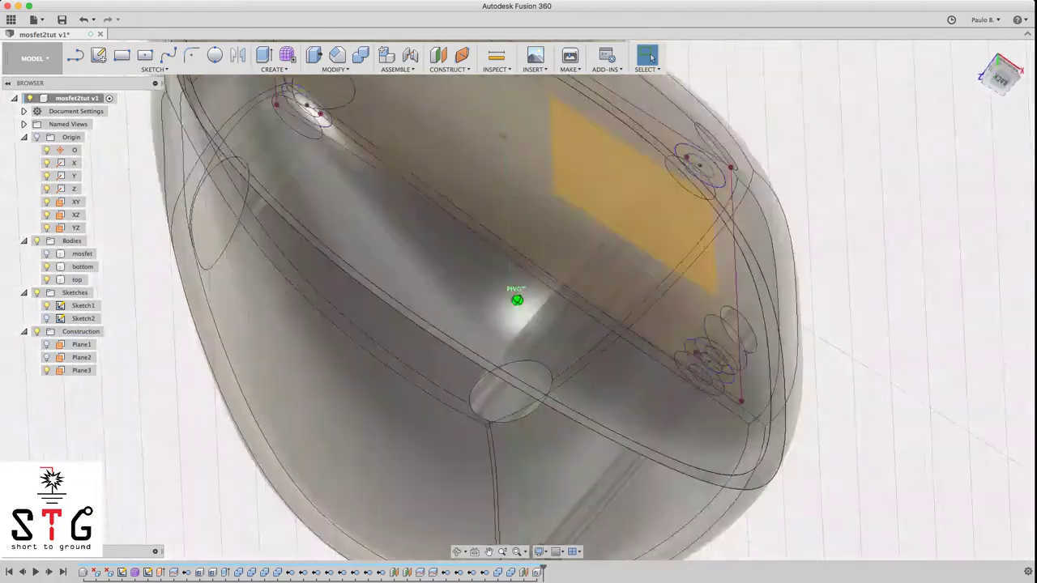
pyautogui.moveTo(517, 300)
pyautogui.keyDown('shift'); pyautogui.mouseDown(button='middle')
pyautogui.moveTo(910, 74)
pyautogui.moveTo(876, 78)
pyautogui.moveTo(880, 94)
pyautogui.moveTo(835, 61)
pyautogui.moveTo(817, 68)
pyautogui.mouseUp(button='middle'); pyautogui.keyUp('shift')
pyautogui.press('h')
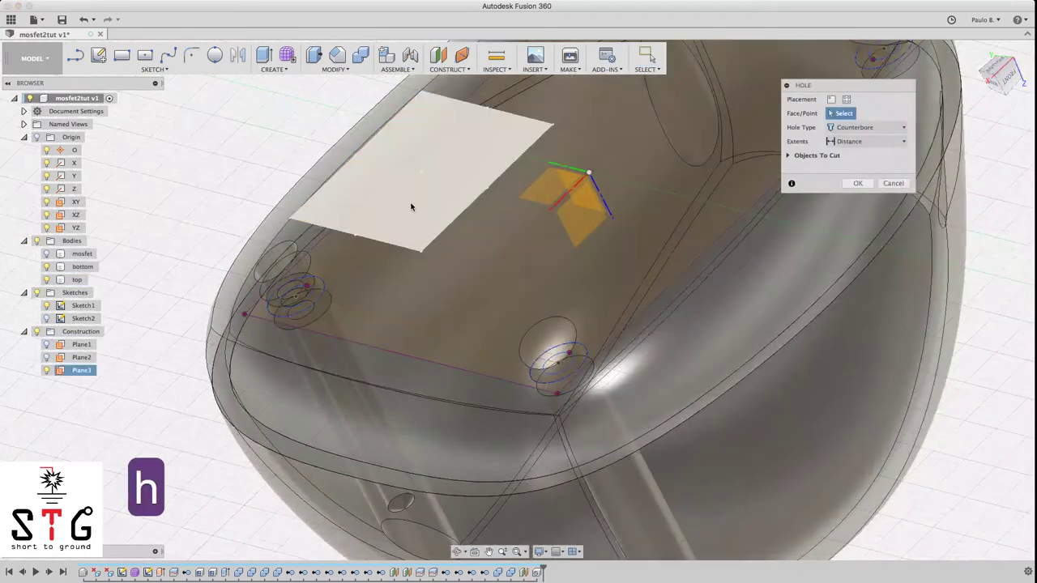
pyautogui.click(411, 206)
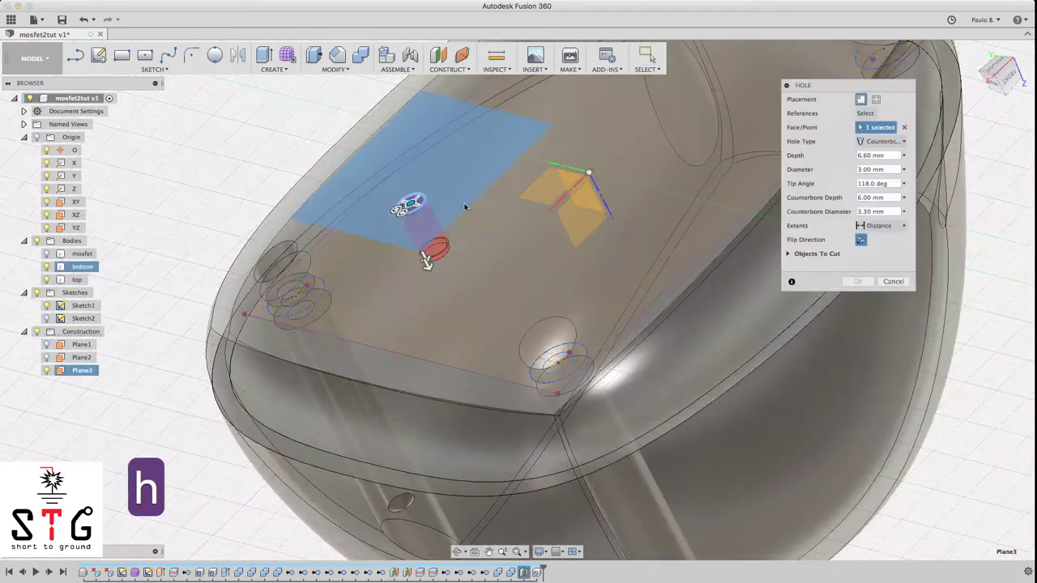
pyautogui.click(1011, 75)
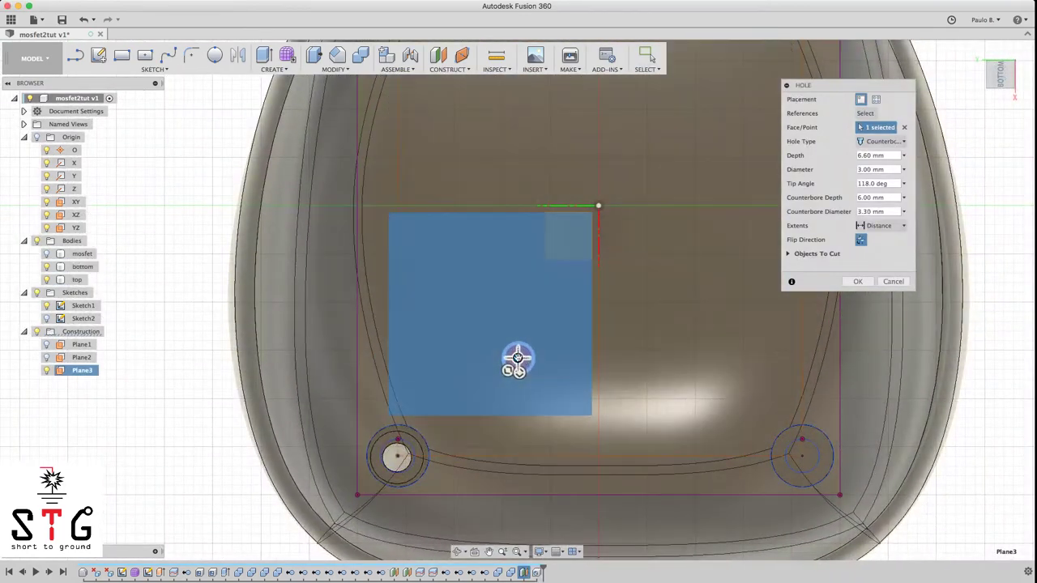
pyautogui.moveTo(518, 358); pyautogui.dragTo(800, 444)
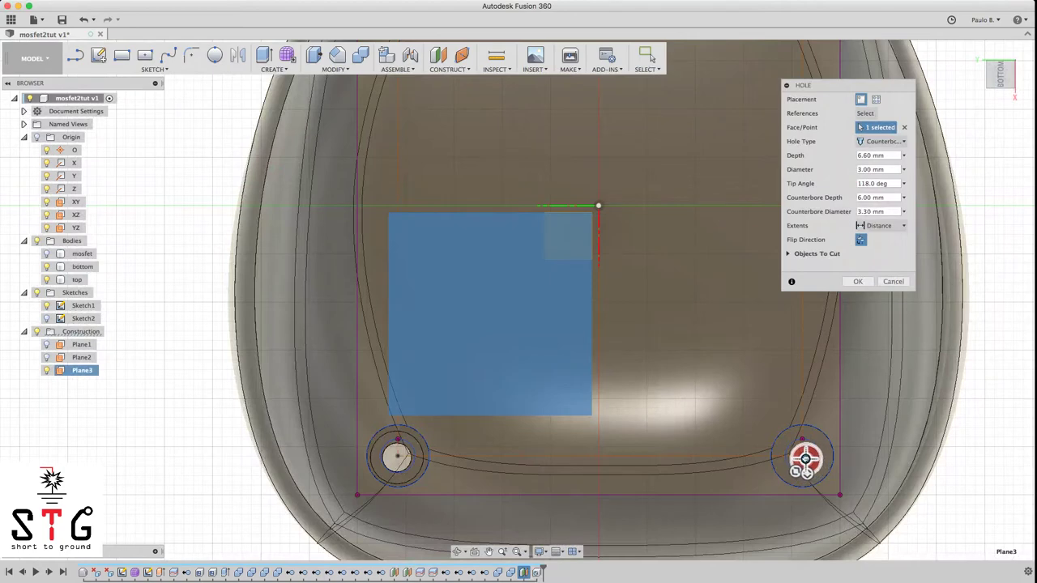
pyautogui.scroll(10, 802, 459)
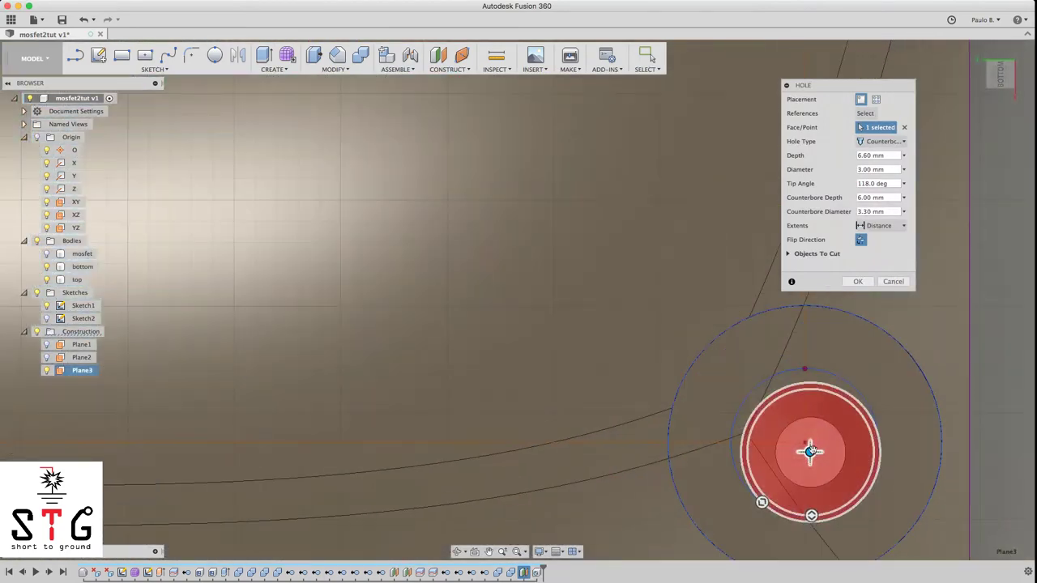
pyautogui.moveTo(806, 448); pyautogui.dragTo(804, 441)
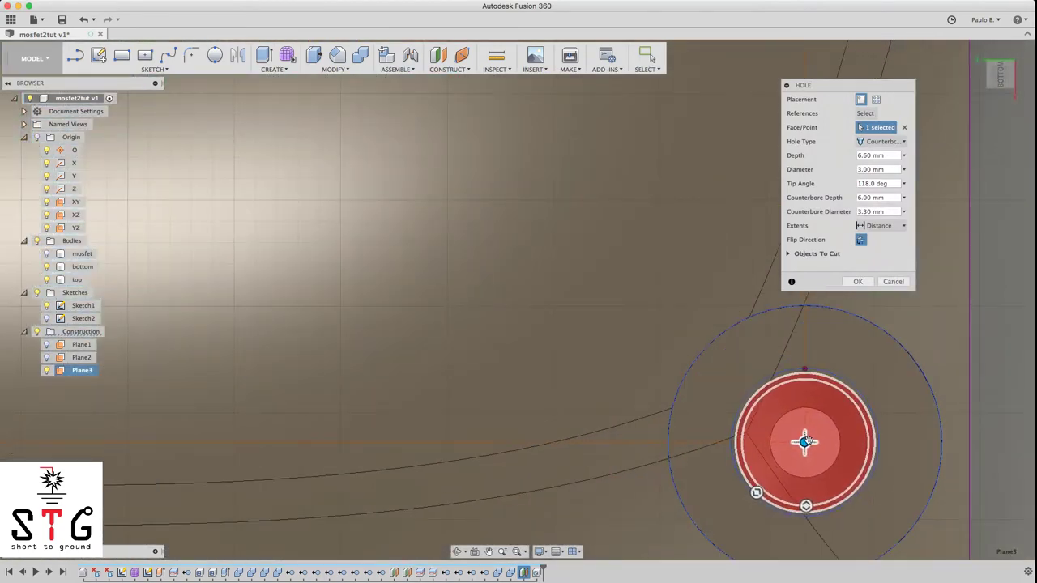
pyautogui.press('Escape')
# Create a second 3 mm counterbored hole on the offset plane, 6.6 mm deep and centred on the adjacent post's sketch circle
pyautogui.press('h')
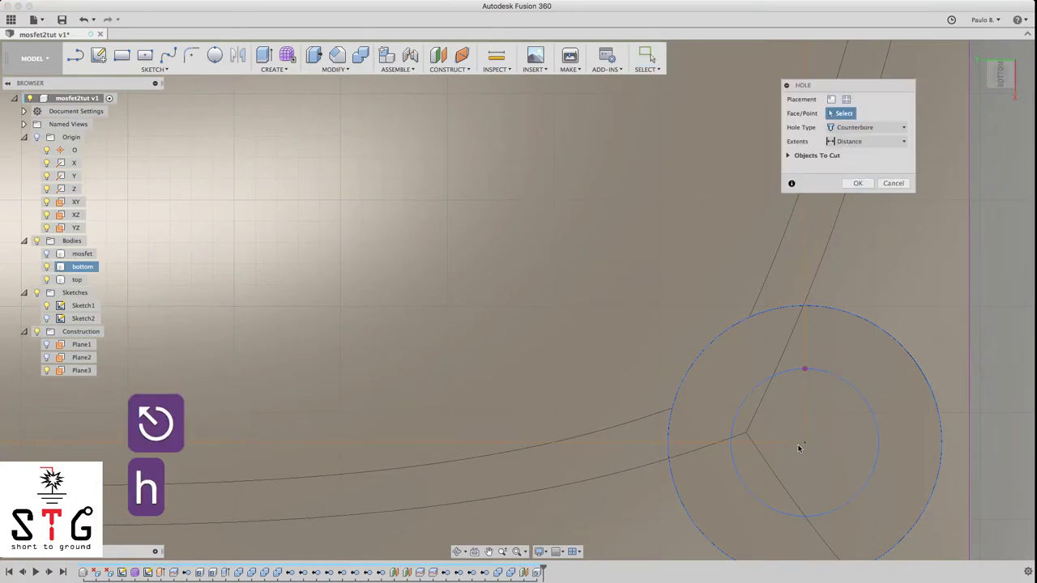
pyautogui.scroll(-10, 402, 284)
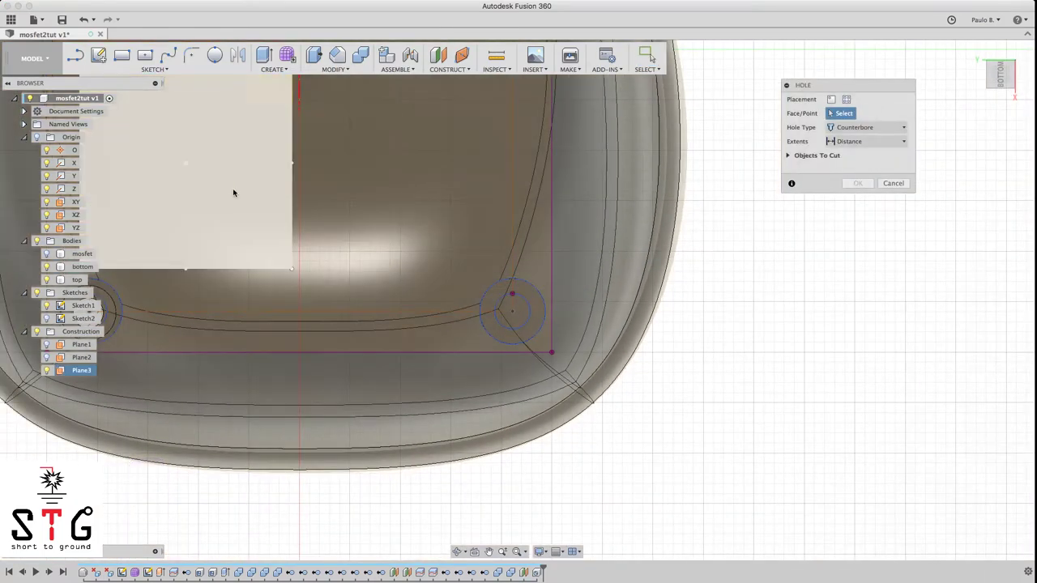
pyautogui.click(226, 191)
pyautogui.click(512, 315)
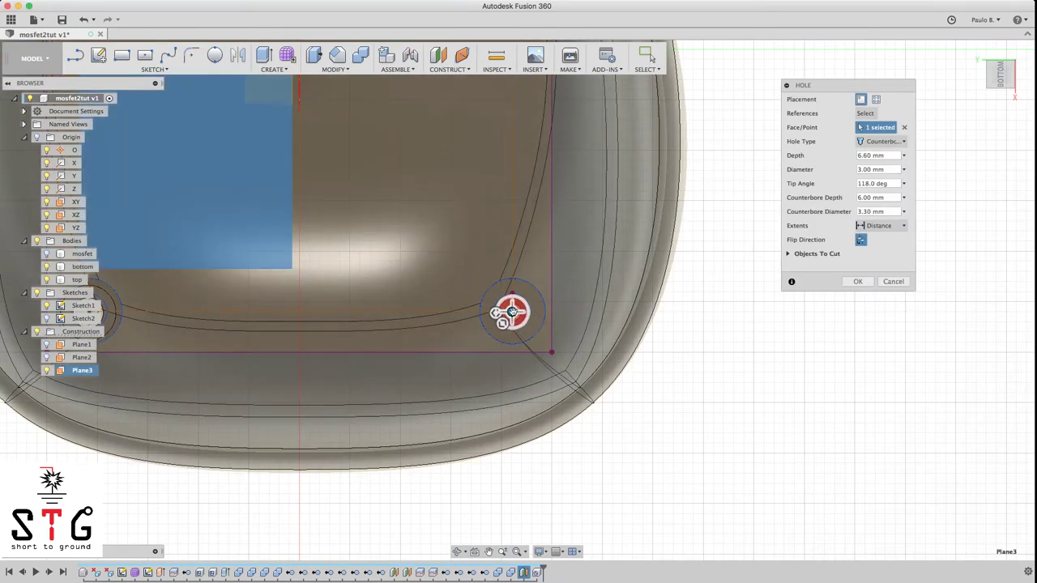
pyautogui.scroll(10, 512, 313)
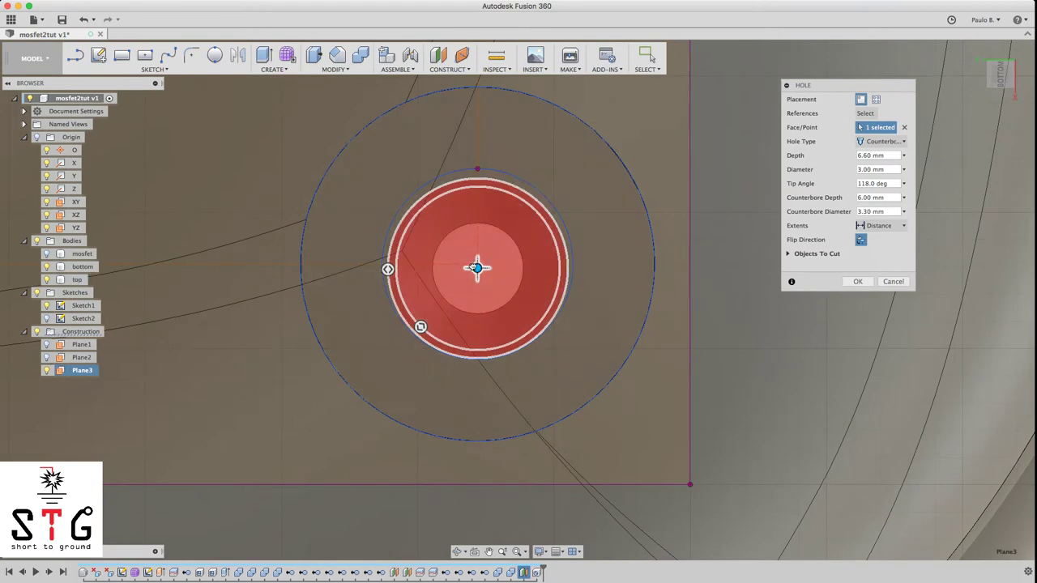
pyautogui.moveTo(474, 267)
pyautogui.mouseDown()
pyautogui.moveTo(497, 261)
pyautogui.moveTo(477, 264)
pyautogui.mouseUp()
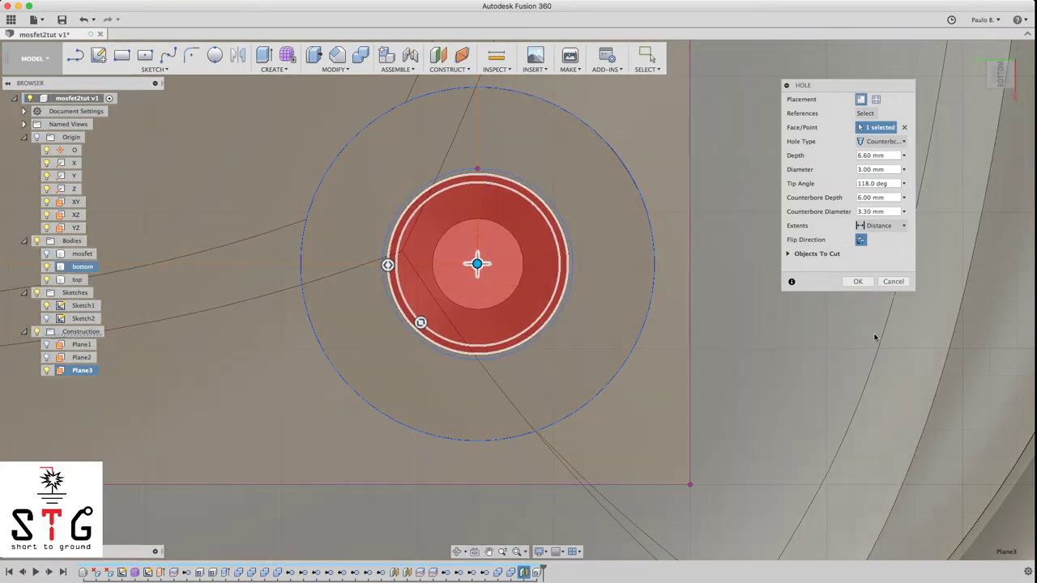
pyautogui.click(857, 281)
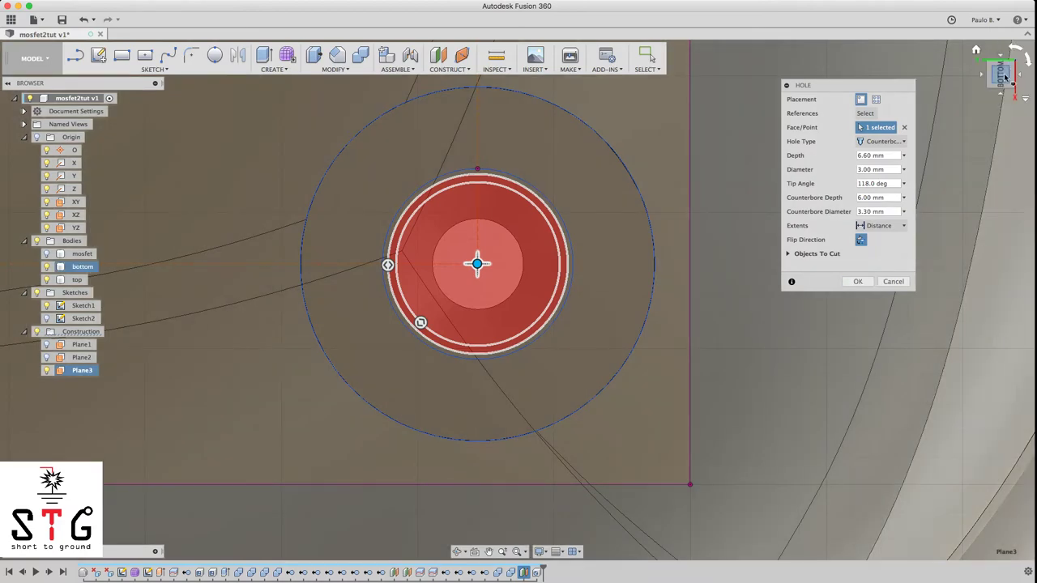
pyautogui.moveTo(983, 60)
pyautogui.mouseDown()
pyautogui.moveTo(956, 32)
pyautogui.moveTo(989, 55)
pyautogui.mouseUp()
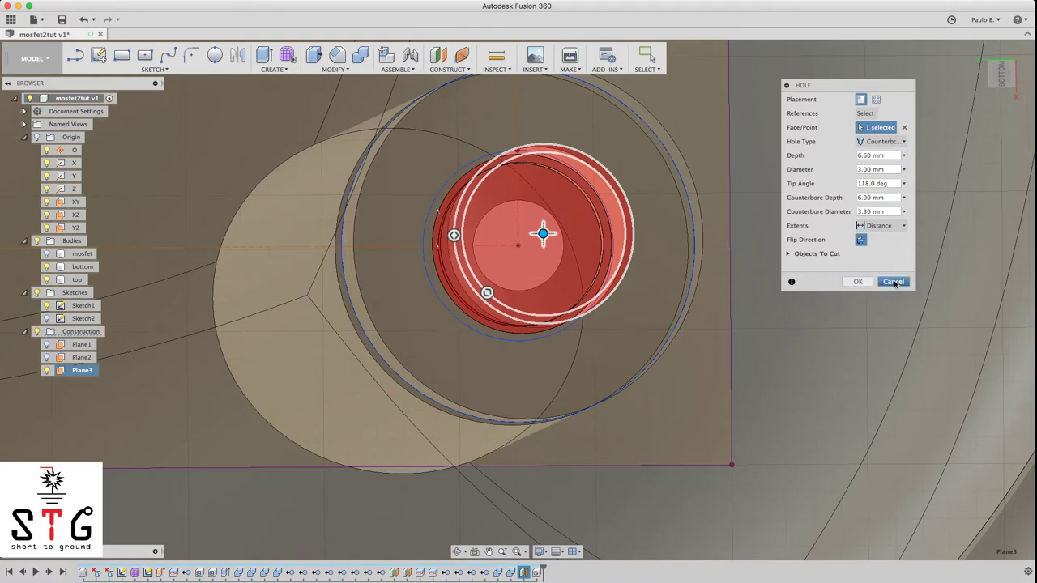
pyautogui.click(858, 282)
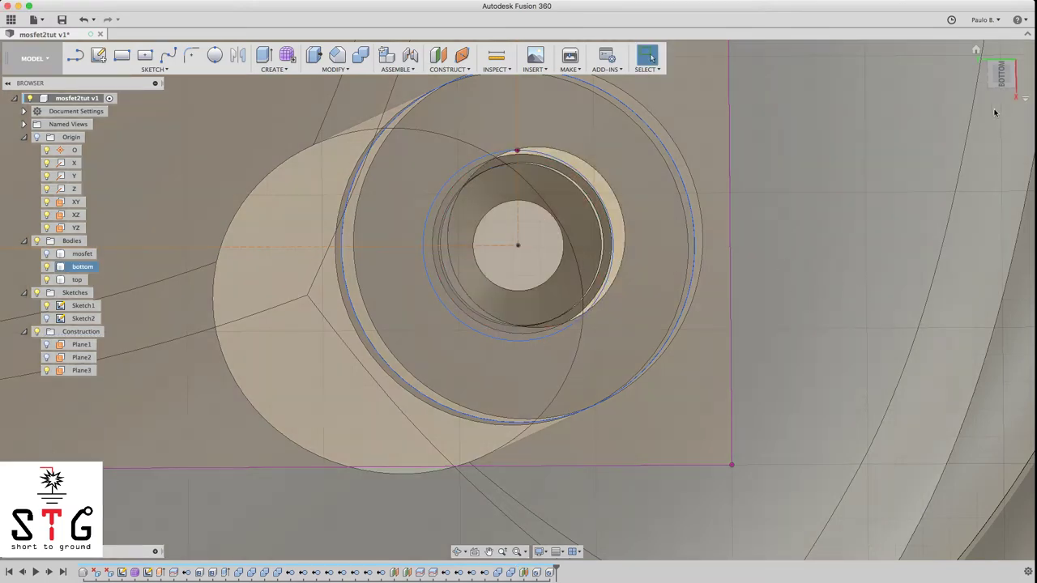
# Start a third 3 mm counterbored hole on the offset plane and move it onto the post circle beside the second hole
pyautogui.keyDown('shift'); pyautogui.moveTo(516, 296); pyautogui.dragTo(636, 290, button='middle'); pyautogui.keyUp('shift')
pyautogui.scroll(-10, 636, 290)
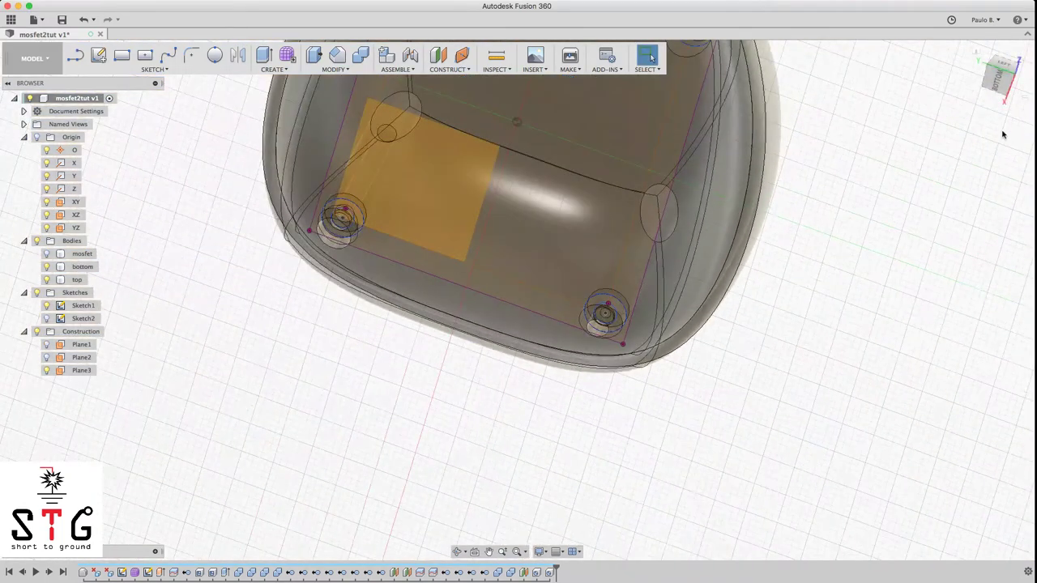
pyautogui.moveTo(995, 86)
pyautogui.mouseDown()
pyautogui.moveTo(990, 50)
pyautogui.moveTo(936, 2)
pyautogui.mouseUp()
pyautogui.keyDown('shift'); pyautogui.moveTo(514, 356); pyautogui.dragTo(968, 288, button='middle'); pyautogui.keyUp('shift')
pyautogui.click(815, 247)
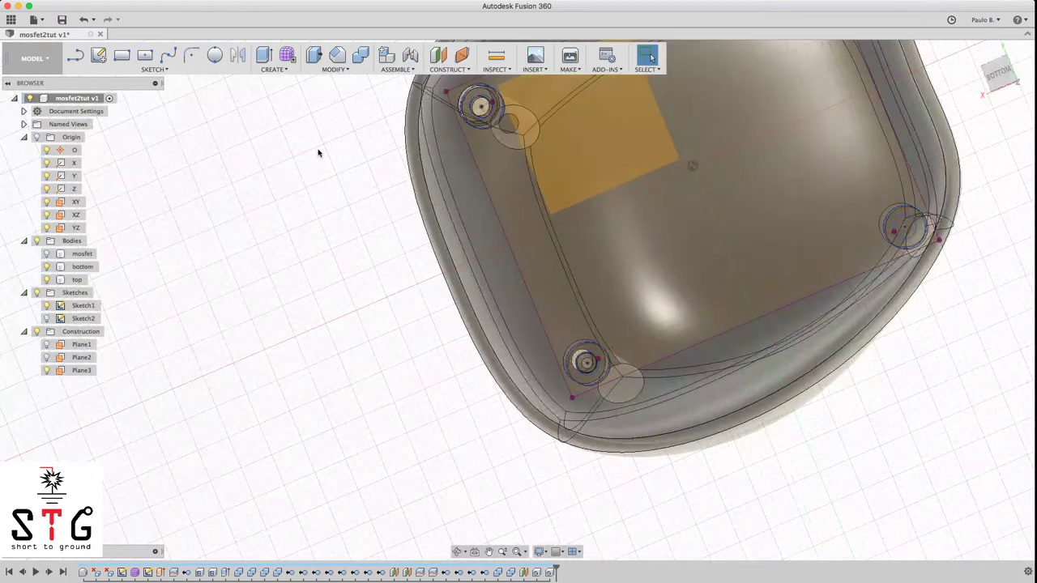
pyautogui.press('h')
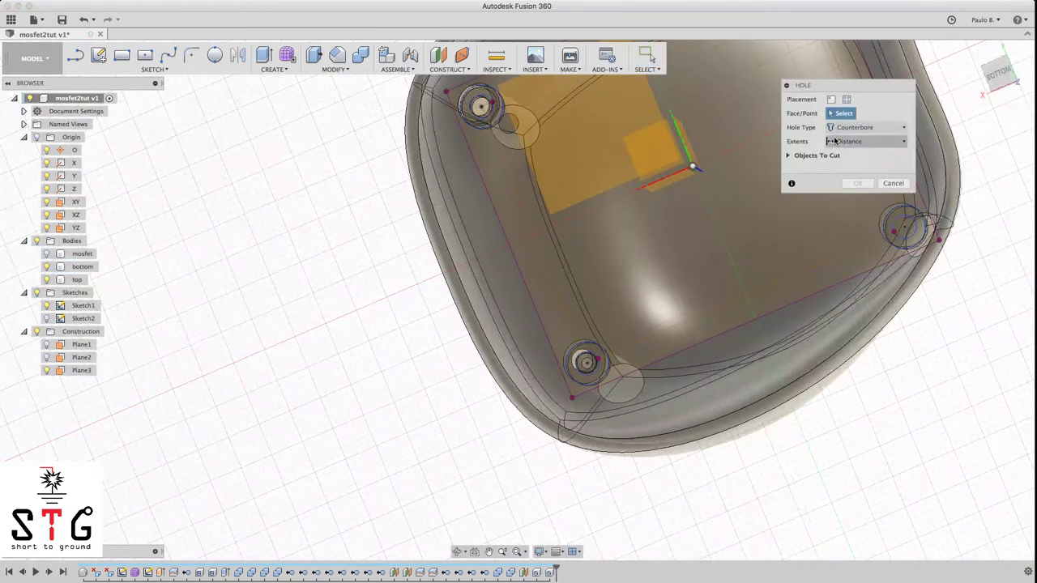
pyautogui.click(579, 161)
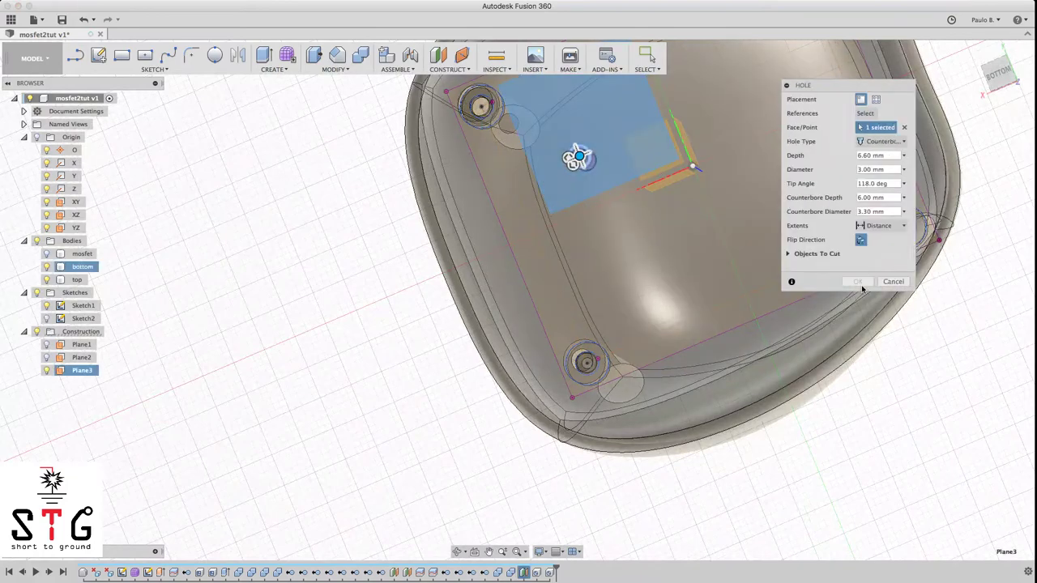
pyautogui.click(999, 74)
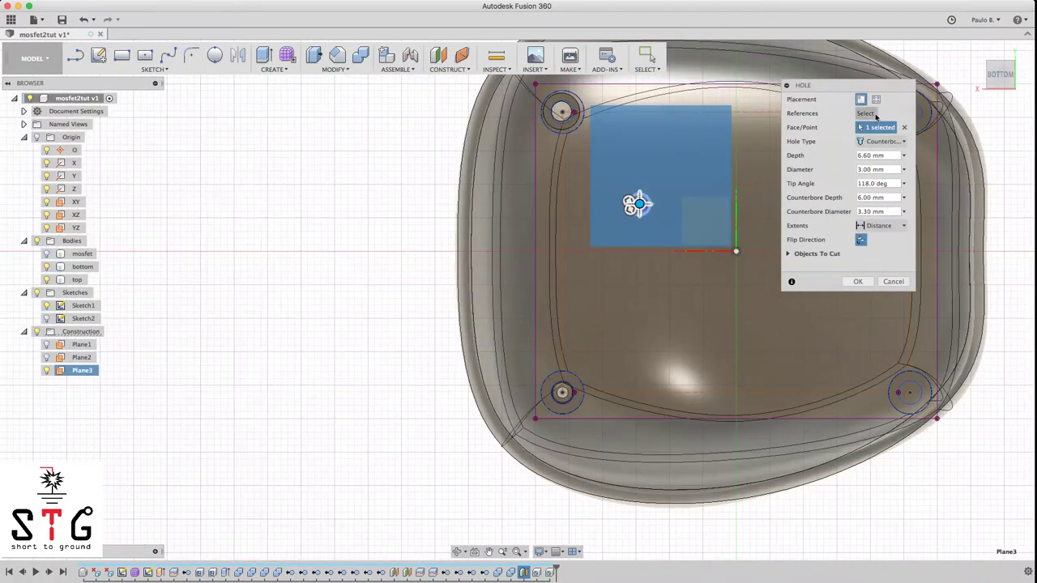
pyautogui.moveTo(871, 89); pyautogui.dragTo(768, 90)
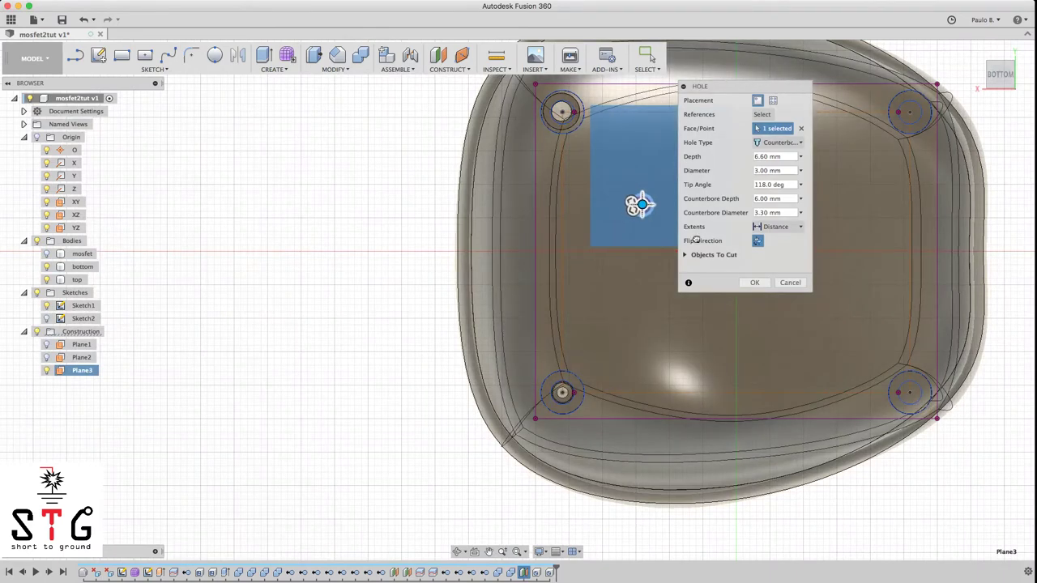
pyautogui.moveTo(640, 205); pyautogui.dragTo(909, 401)
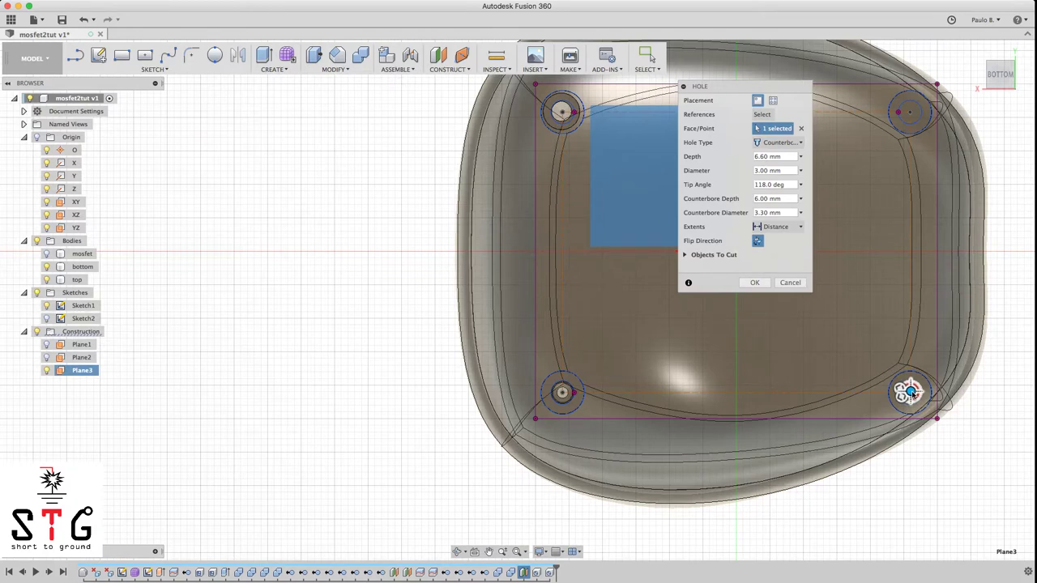
# Align the third hole with the centre of its post circle and create it with a 6.6 mm depth
pyautogui.scroll(10, 909, 392)
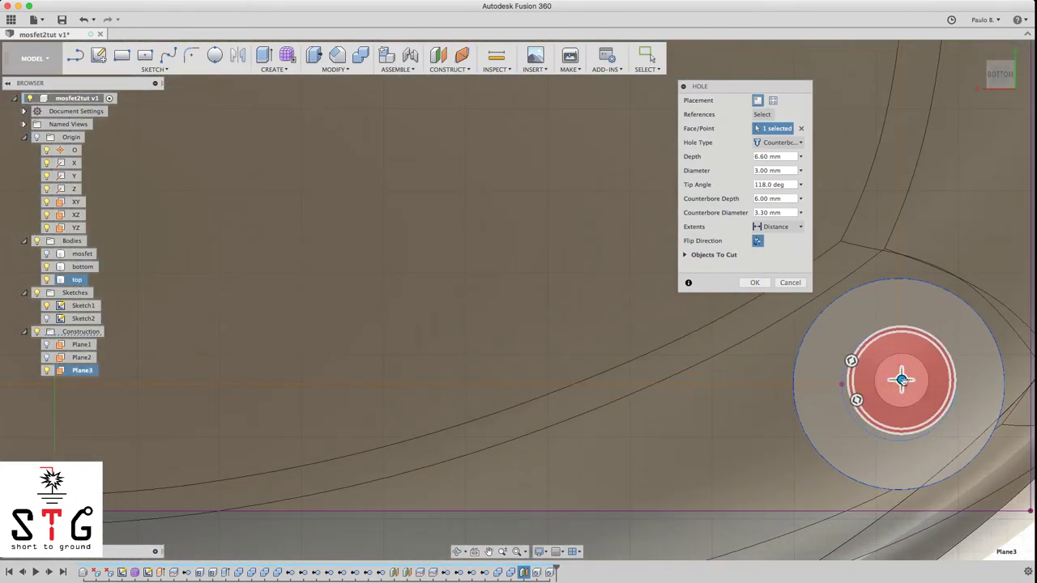
pyautogui.scroll(5, 902, 379)
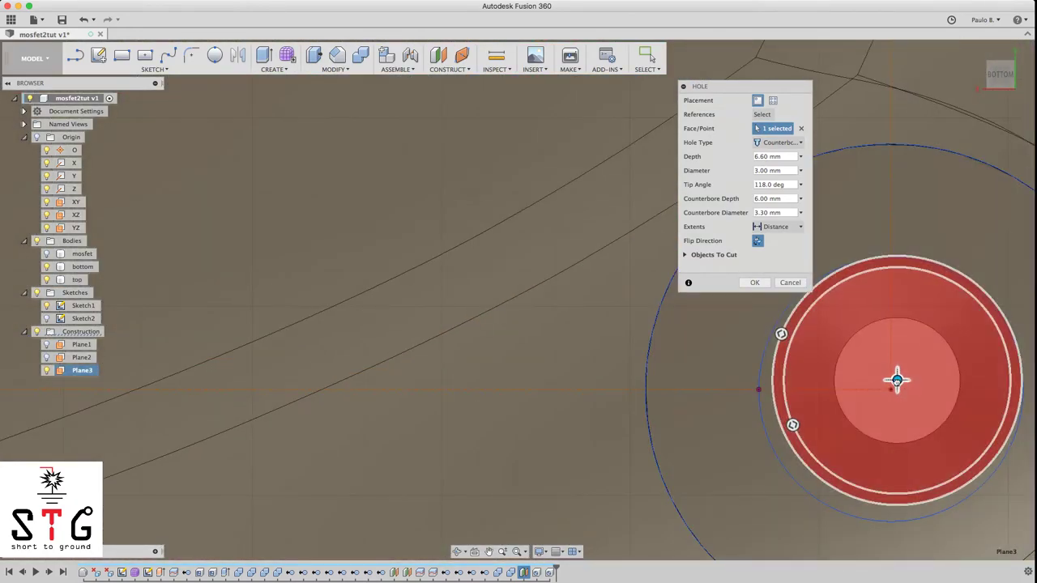
pyautogui.moveTo(896, 380); pyautogui.dragTo(890, 388)
pyautogui.scroll(-10, 889, 389)
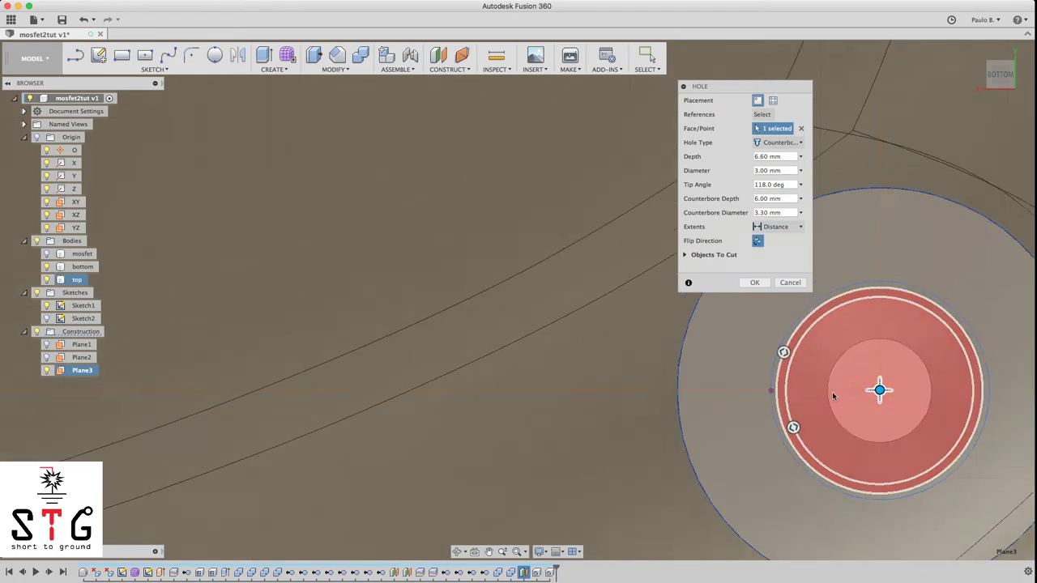
pyautogui.scroll(-3, 833, 392)
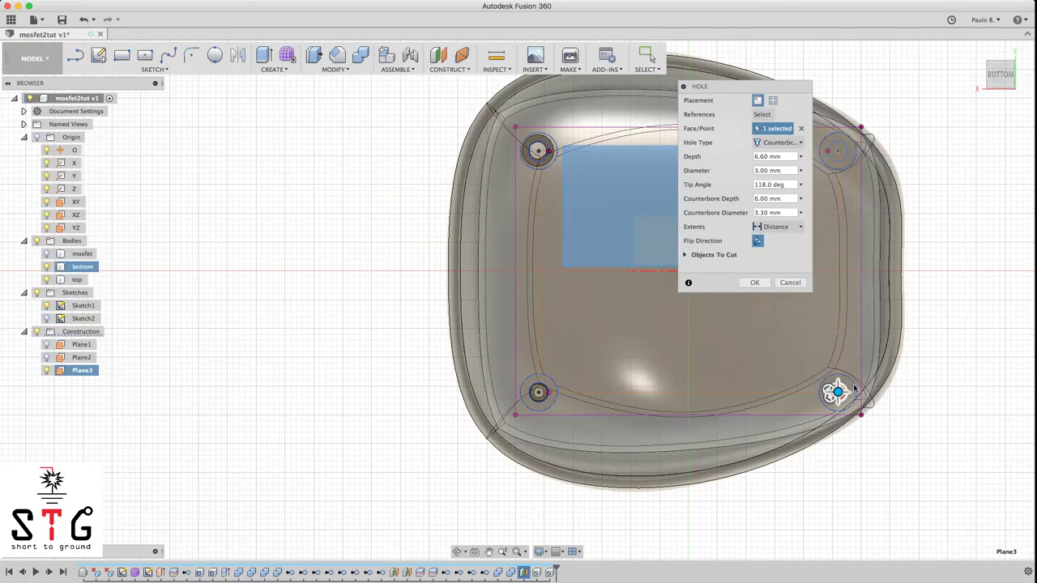
pyautogui.moveTo(788, 86); pyautogui.dragTo(439, 158)
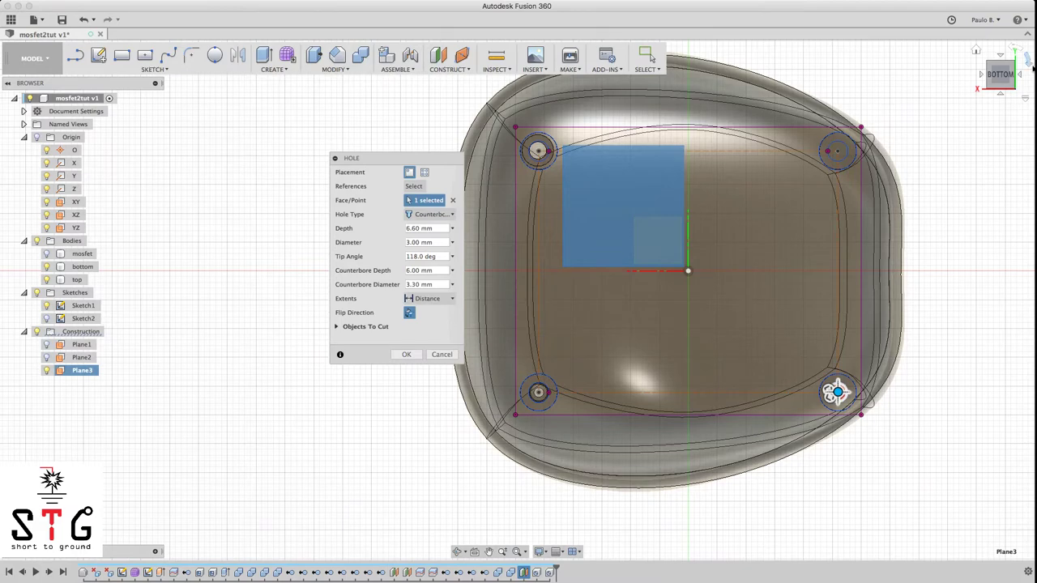
pyautogui.scroll(3, 1014, 87)
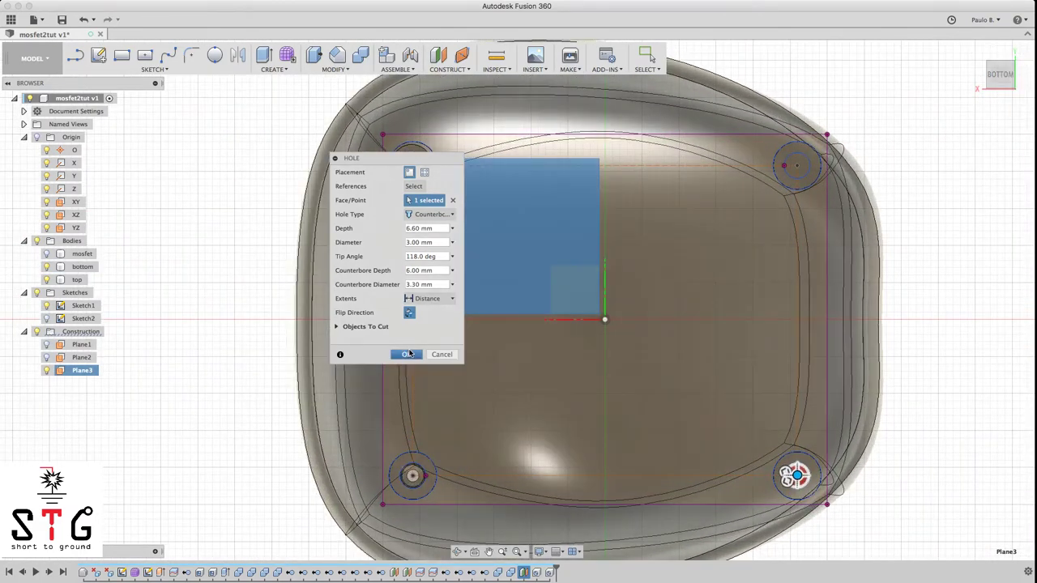
pyautogui.click(405, 354)
# Create the fourth 3 mm counterbored hole on the offset plane, 6.6 mm deep and centred on the remaining post's sketch circle
pyautogui.press('h')
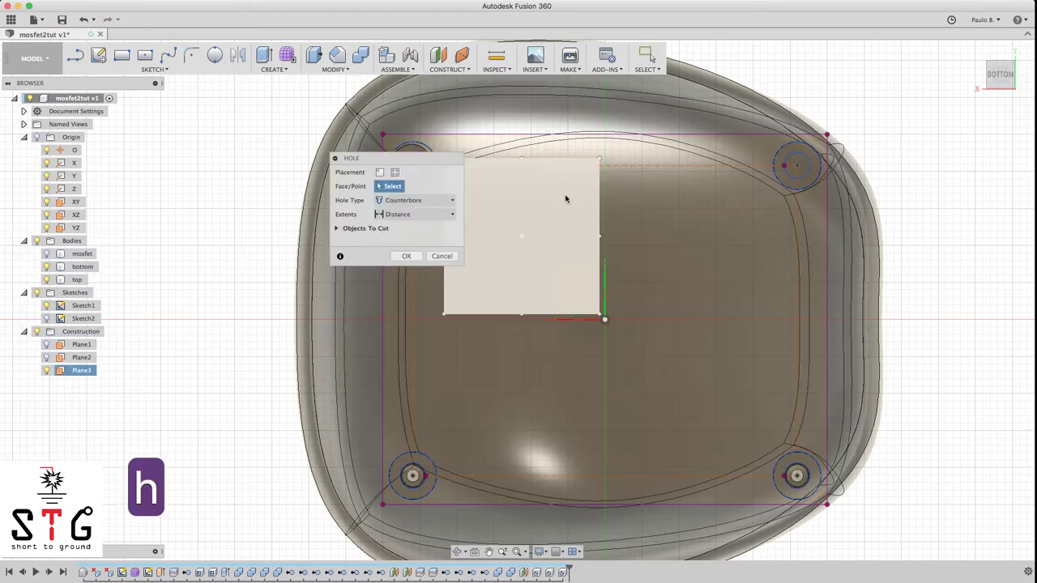
pyautogui.click(567, 196)
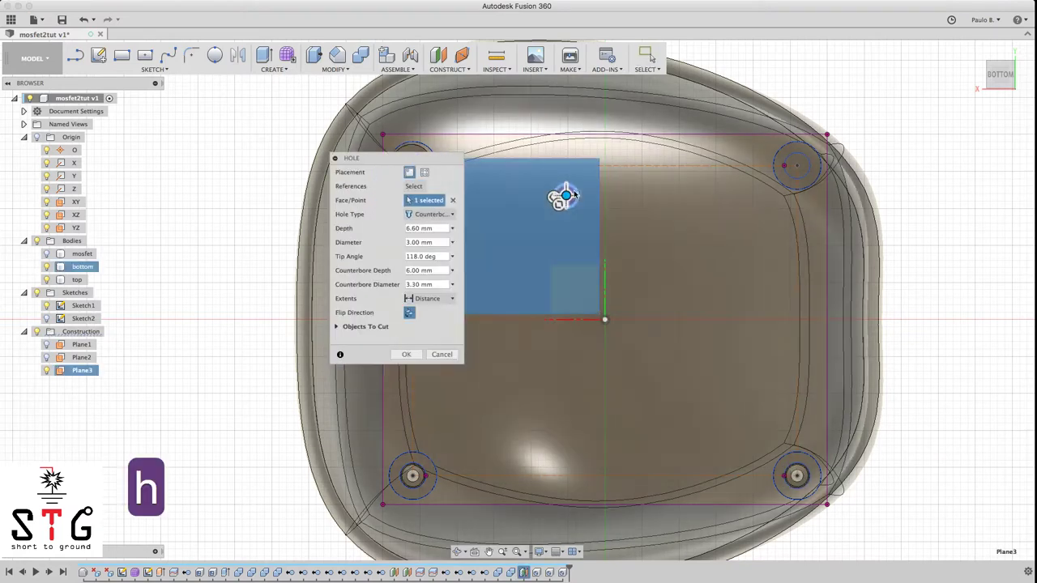
pyautogui.moveTo(567, 196); pyautogui.dragTo(802, 170)
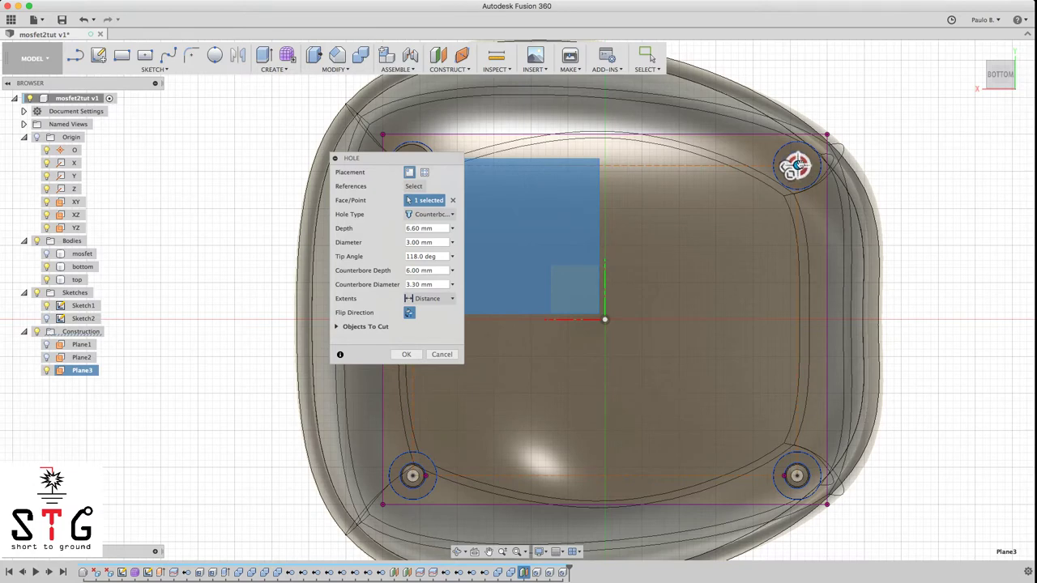
pyautogui.scroll(10, 798, 166)
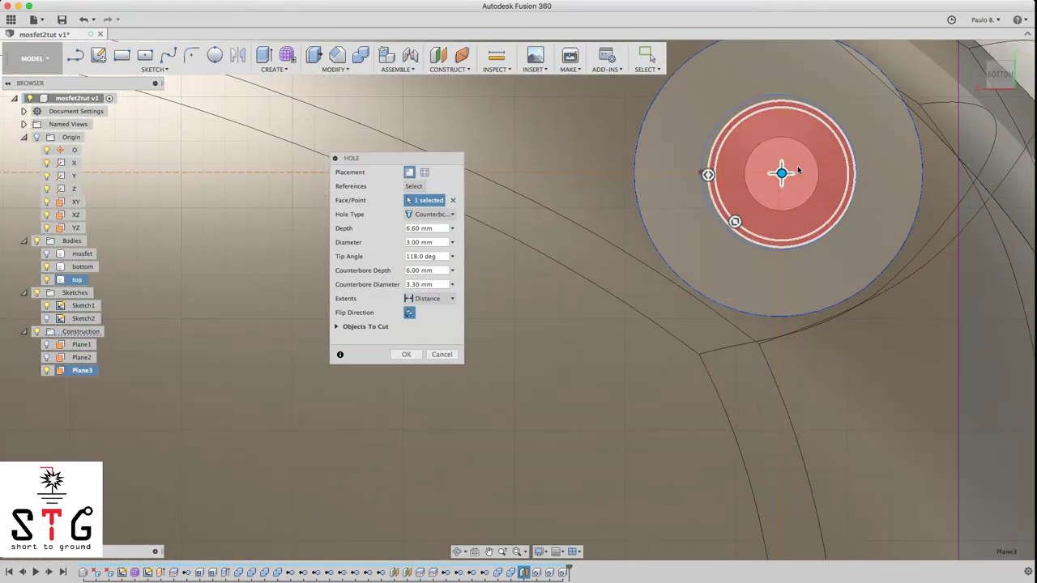
pyautogui.moveTo(781, 173); pyautogui.dragTo(778, 174)
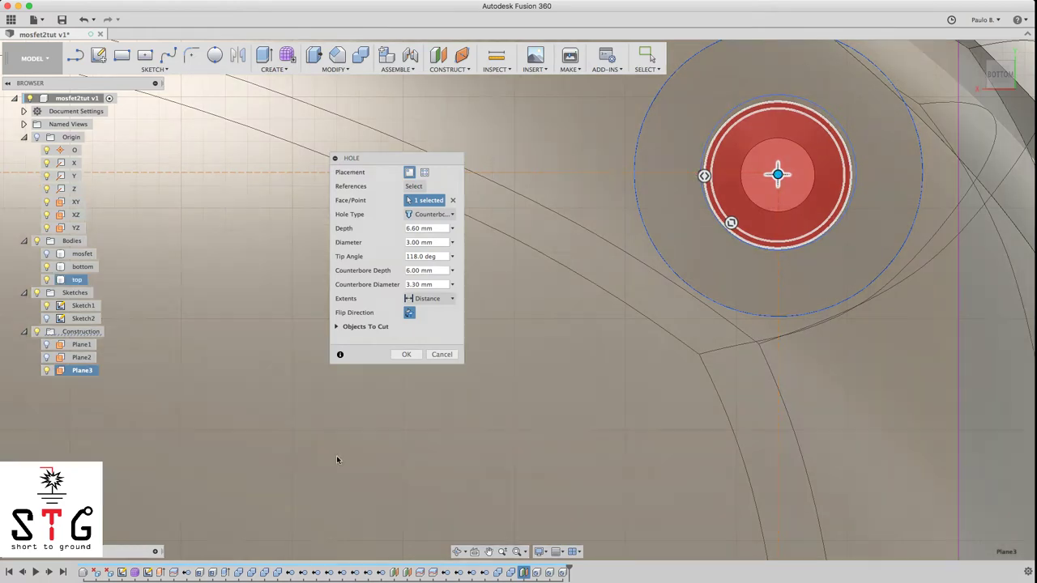
pyautogui.click(407, 354)
pyautogui.scroll(-8, 421, 363)
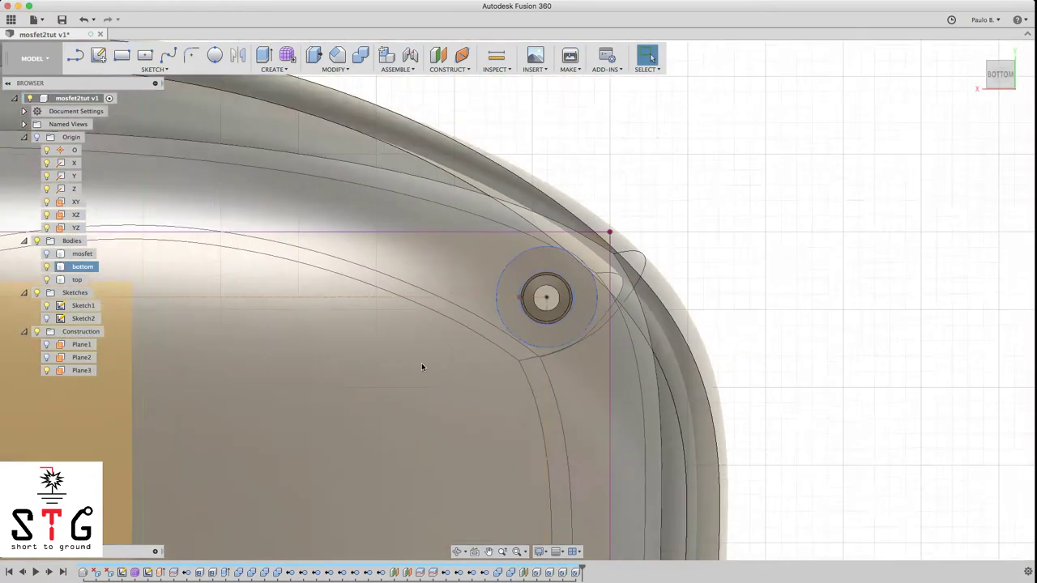
pyautogui.scroll(-4, 423, 359)
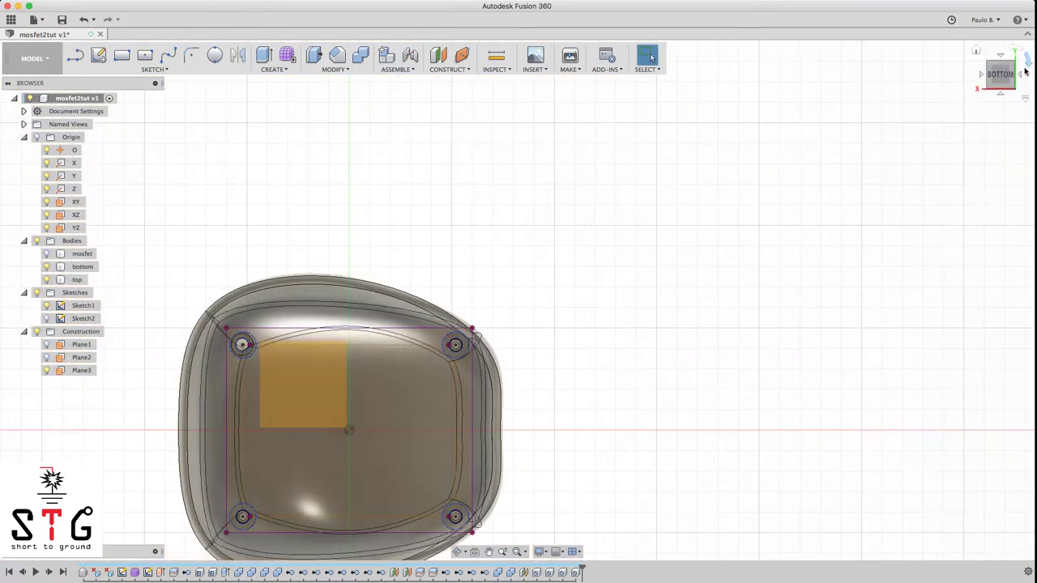
# View the enclosure from the left side and show the mosfet body inside it
pyautogui.moveTo(1002, 75)
pyautogui.mouseDown()
pyautogui.moveTo(1035, 202)
pyautogui.moveTo(1035, 138)
pyautogui.moveTo(1036, 211)
pyautogui.moveTo(1035, 122)
pyautogui.moveTo(1002, 75)
pyautogui.mouseUp()
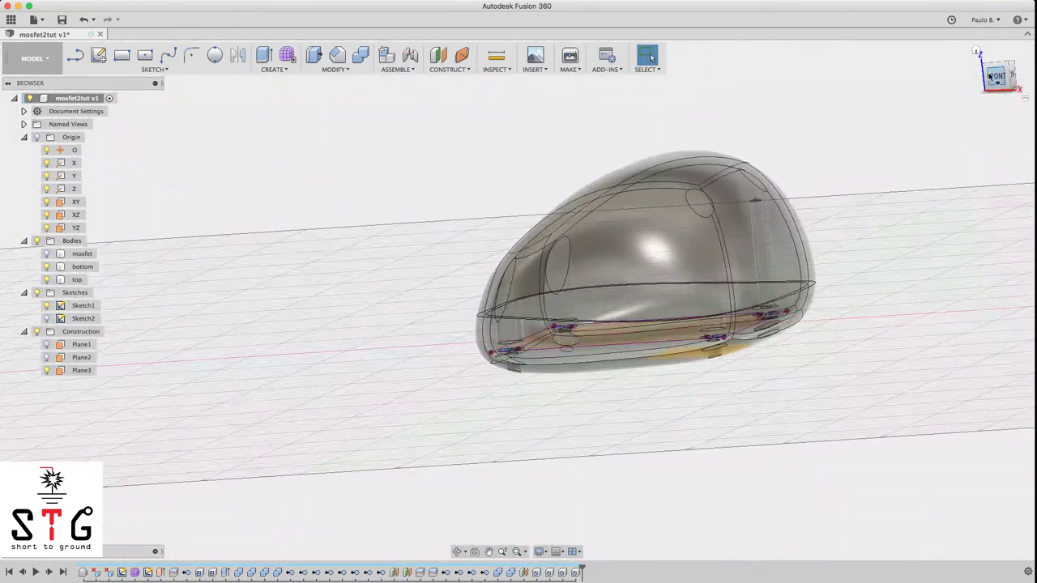
pyautogui.click(1002, 77)
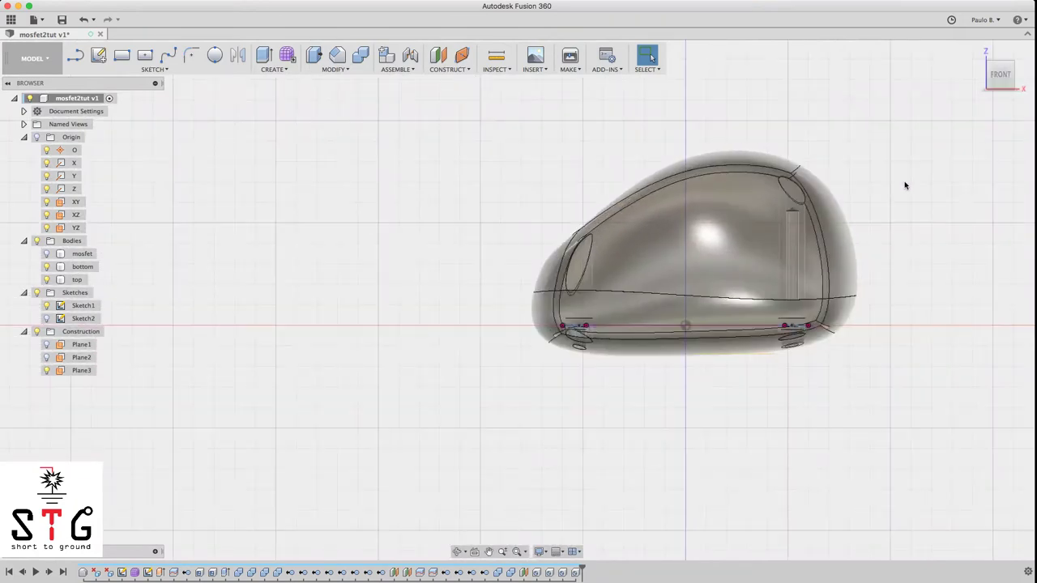
pyautogui.moveTo(1001, 75); pyautogui.dragTo(943, 78)
pyautogui.click(1000, 84)
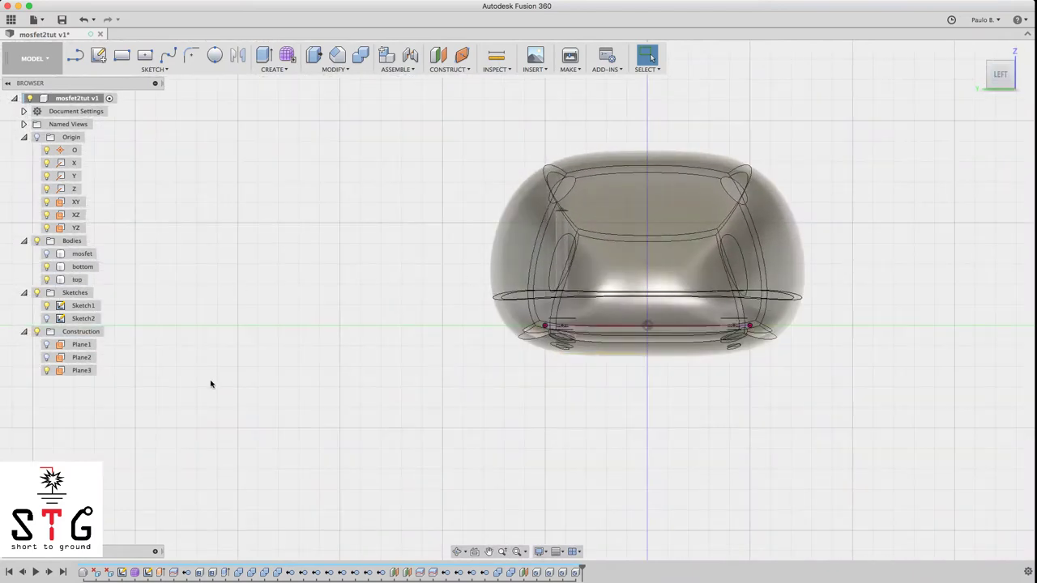
pyautogui.click(47, 254)
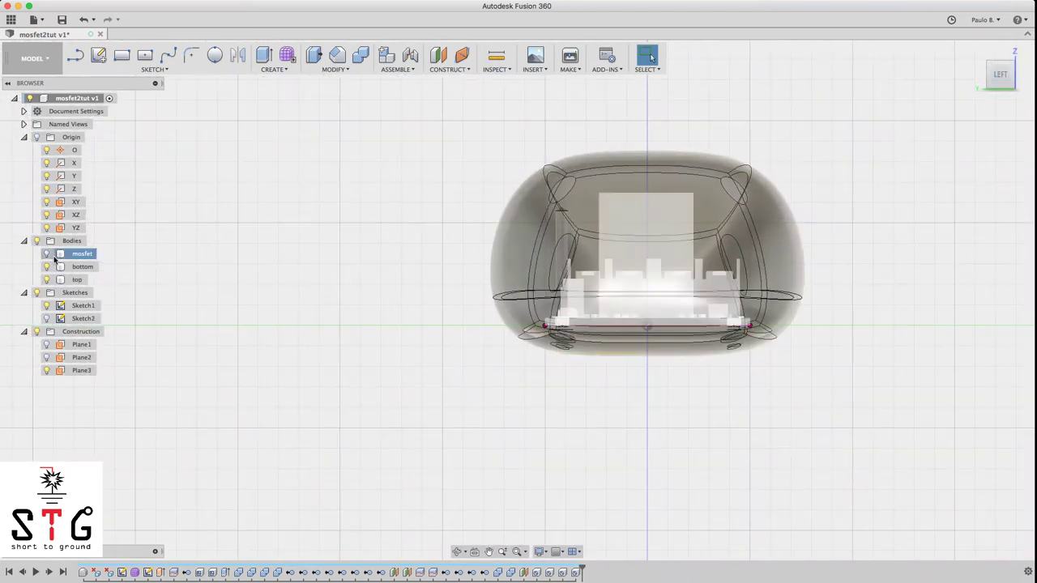
pyautogui.click(47, 254)
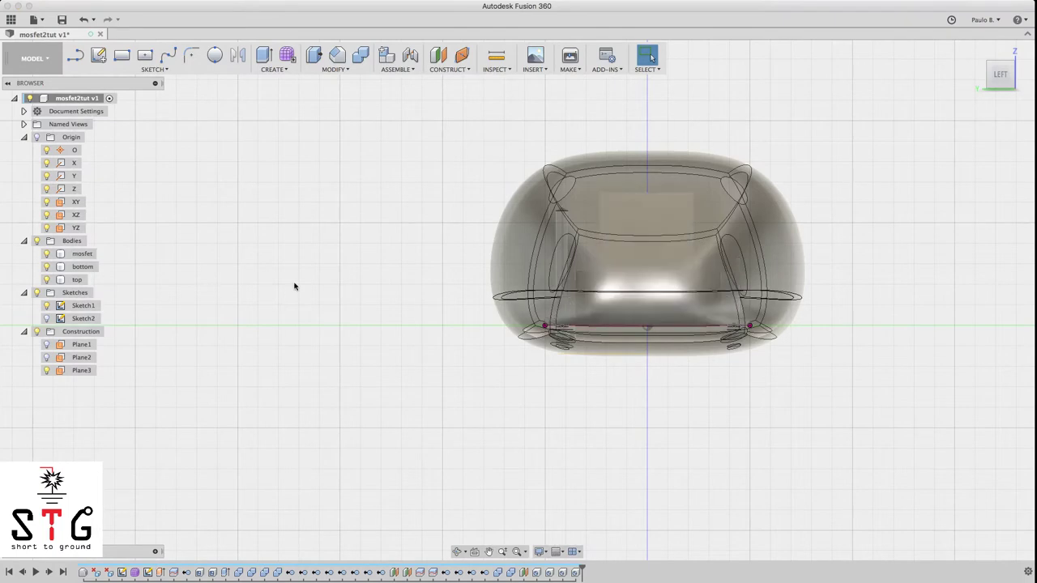
# Start a new sketch on the YZ plane, facing the enclosure's left side
pyautogui.moveTo(1010, 77)
pyautogui.mouseDown()
pyautogui.moveTo(967, 97)
pyautogui.moveTo(1003, 75)
pyautogui.mouseUp()
pyautogui.click(1003, 79)
pyautogui.click(98, 54)
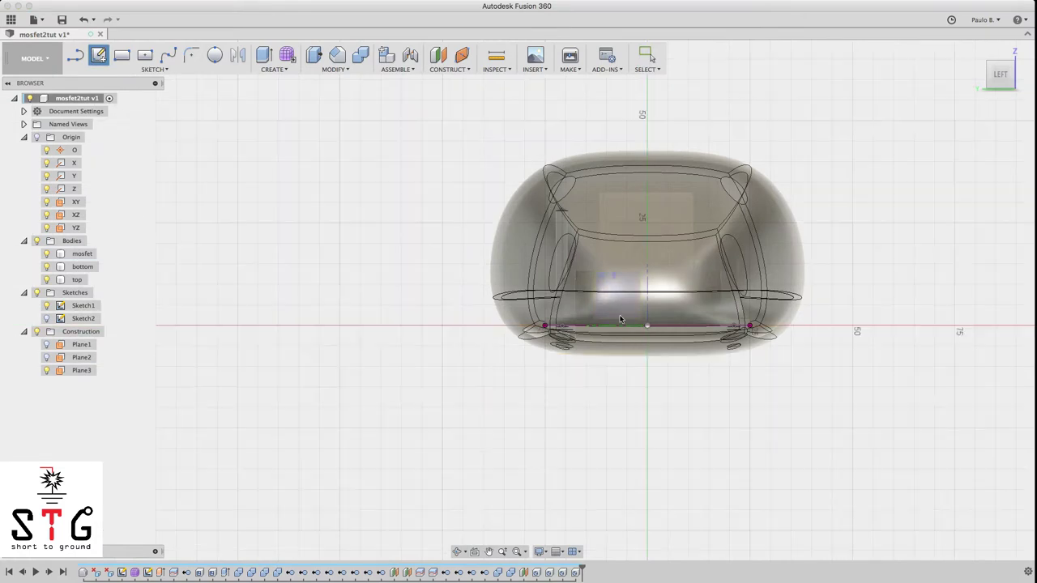
pyautogui.click(618, 288)
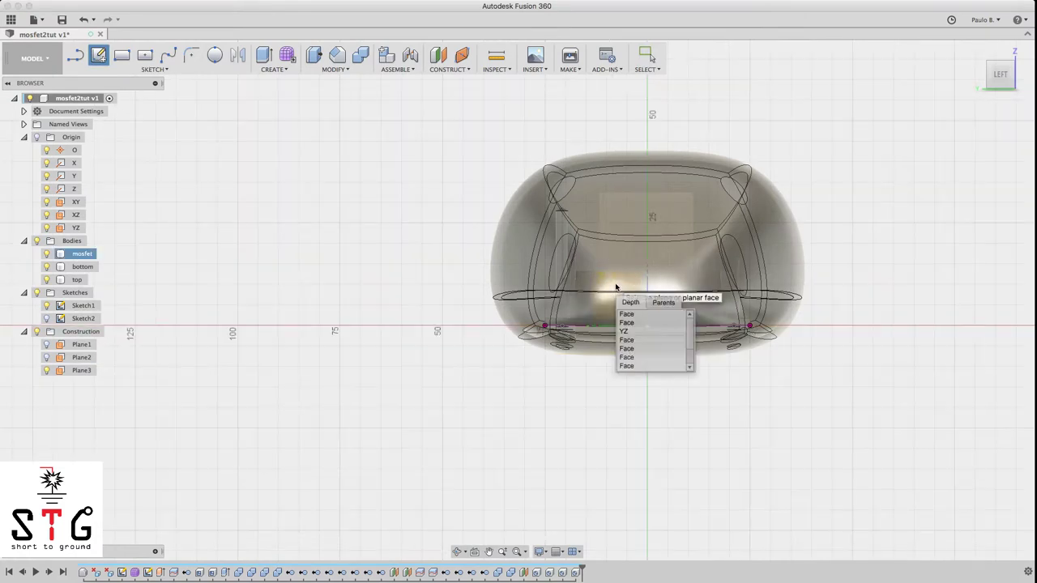
pyautogui.click(642, 333)
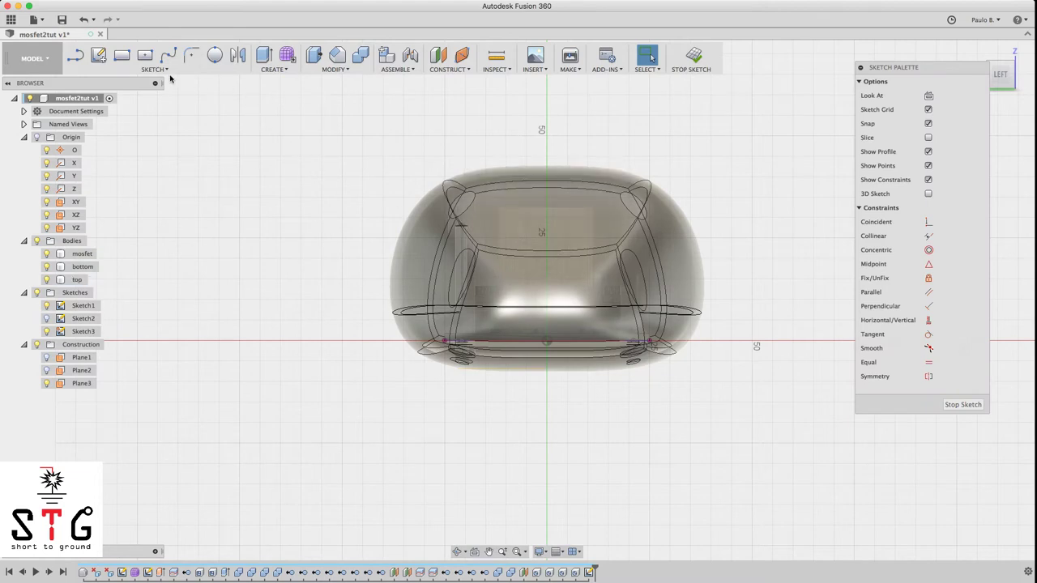
pyautogui.click(166, 70)
pyautogui.moveTo(145, 160)
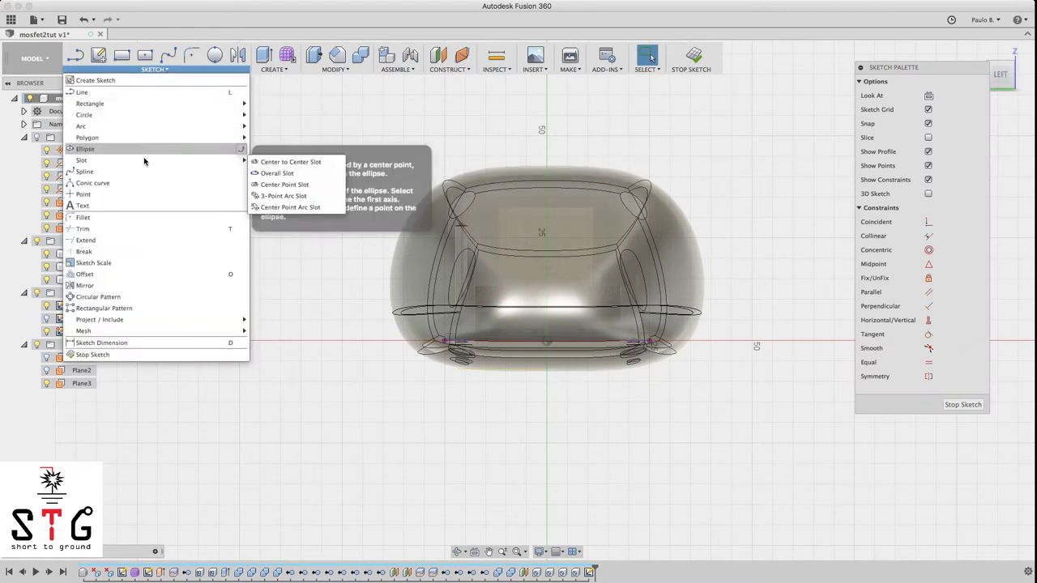
pyautogui.click(299, 163)
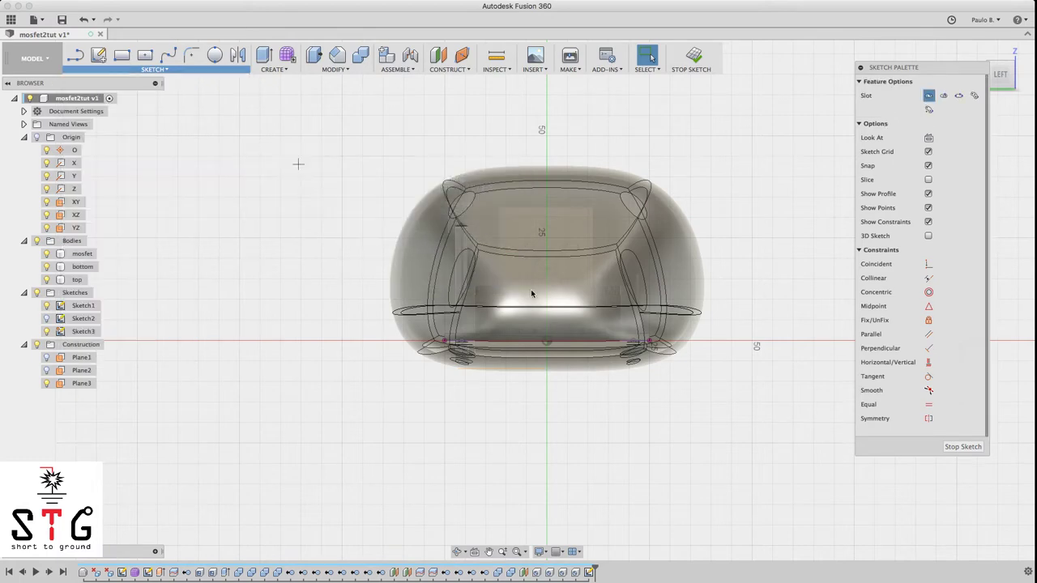
pyautogui.scroll(8, 526, 312)
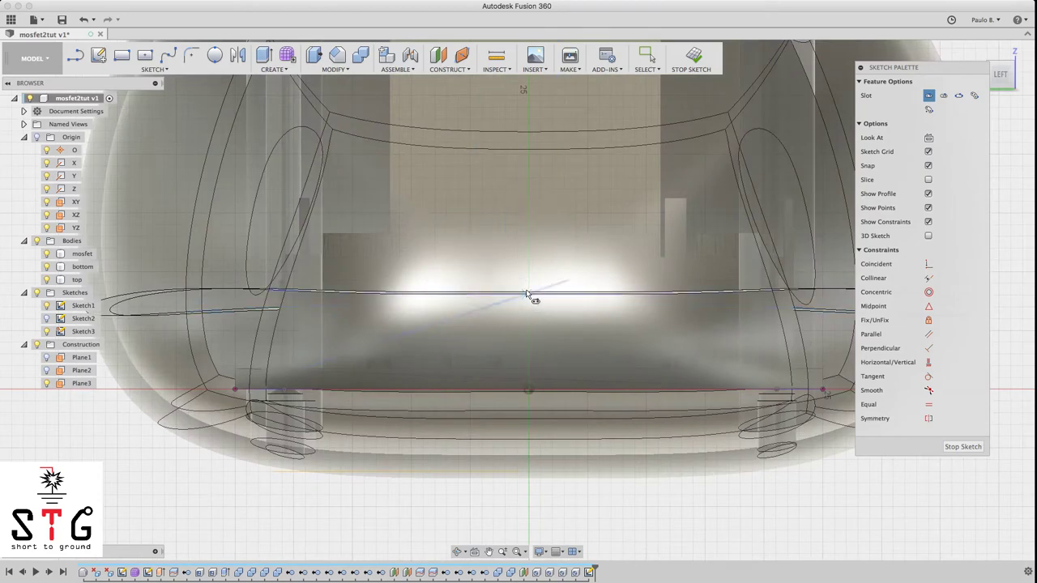
pyautogui.scroll(3, 527, 301)
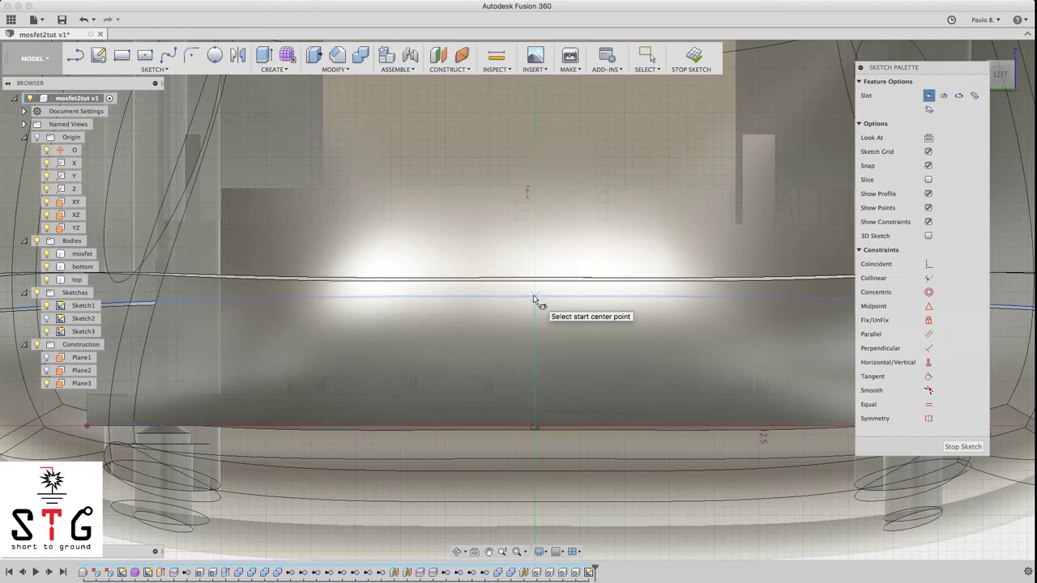
pyautogui.click(534, 267)
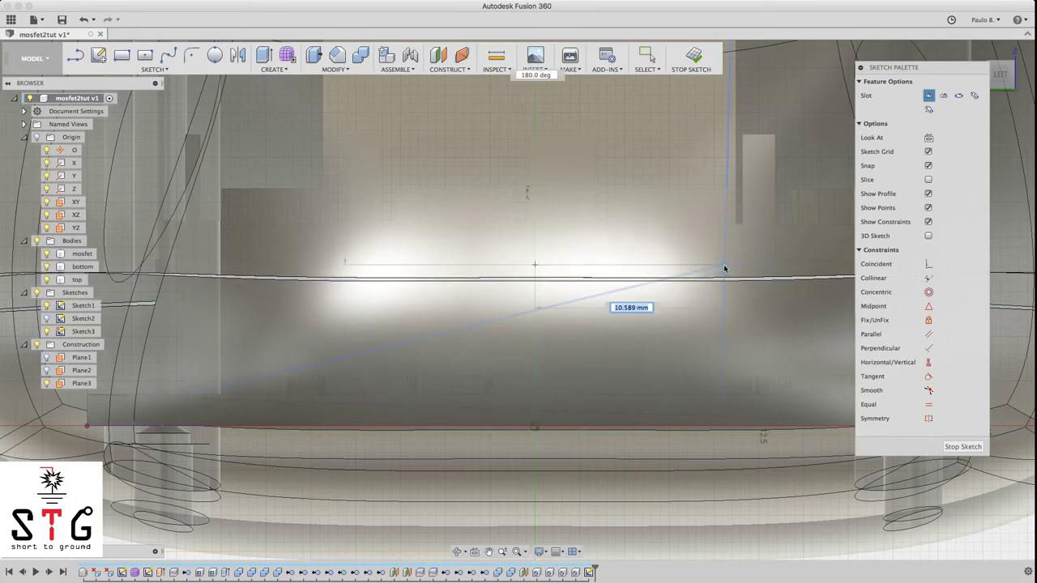
pyautogui.scroll(-4, 724, 268)
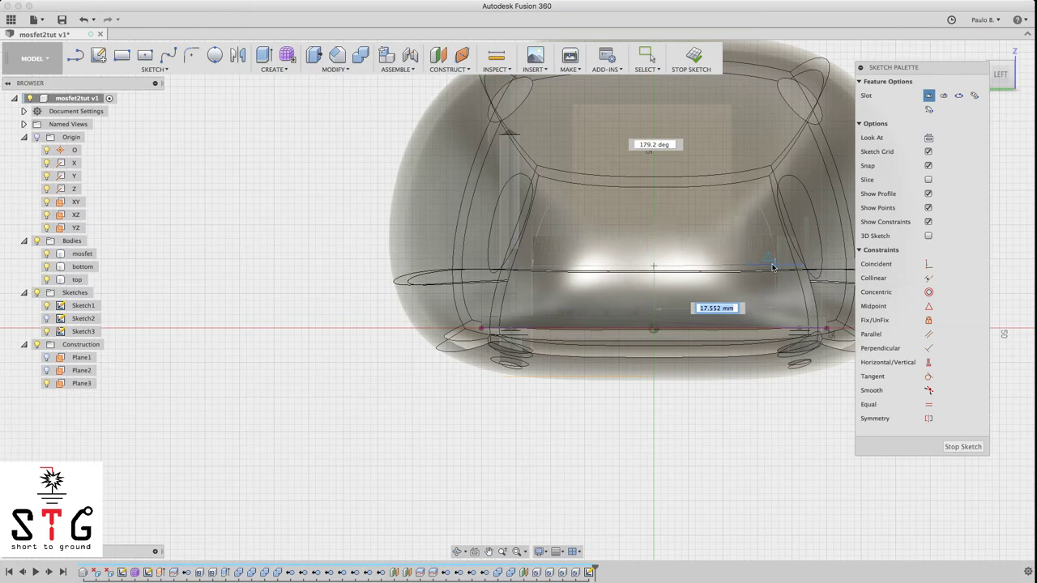
pyautogui.press('Tab')
pyautogui.write('180')
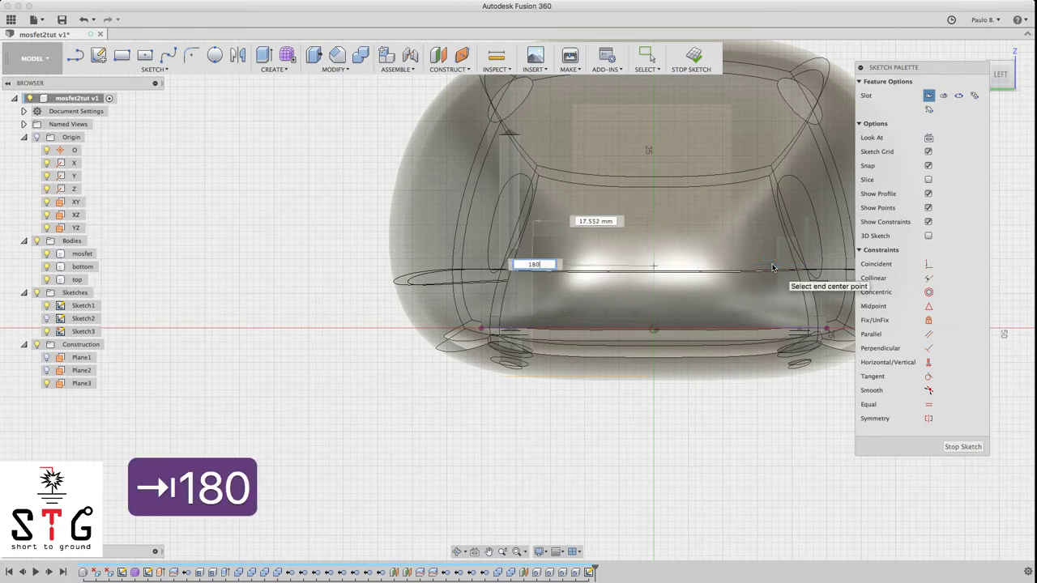
pyautogui.press('Tab')
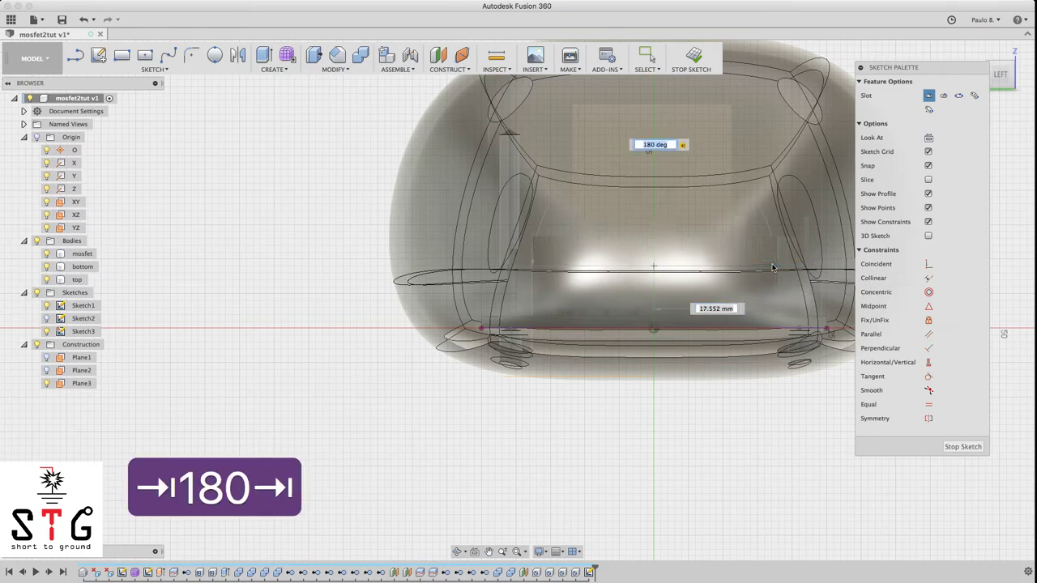
pyautogui.click(773, 267)
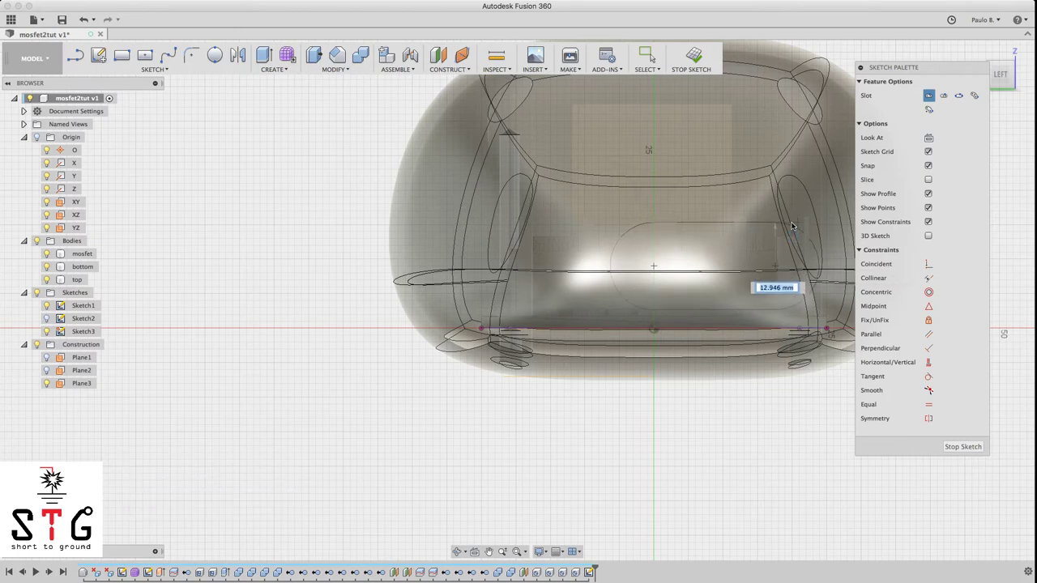
pyautogui.press('Escape')
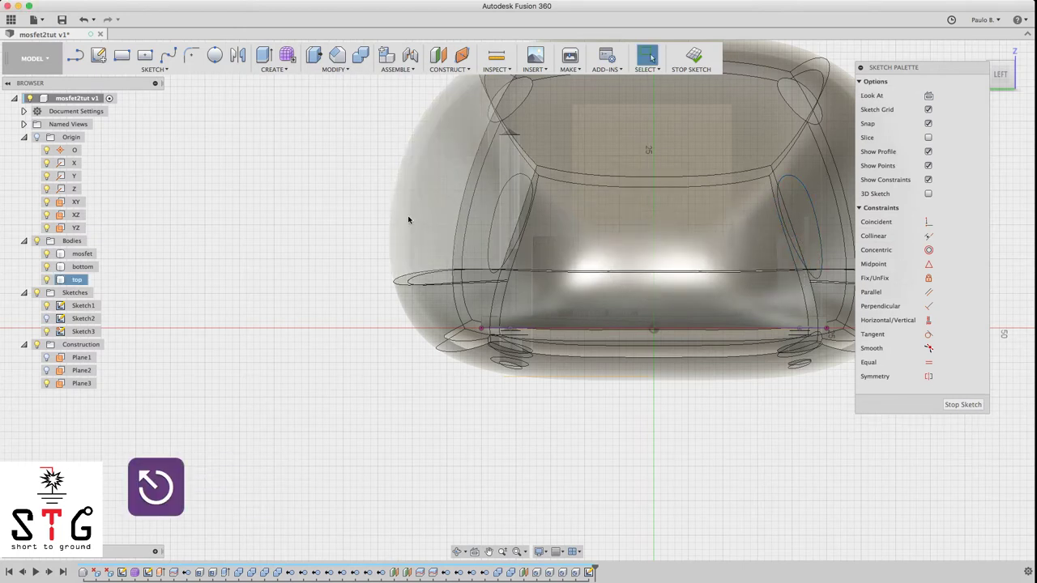
pyautogui.click(153, 68)
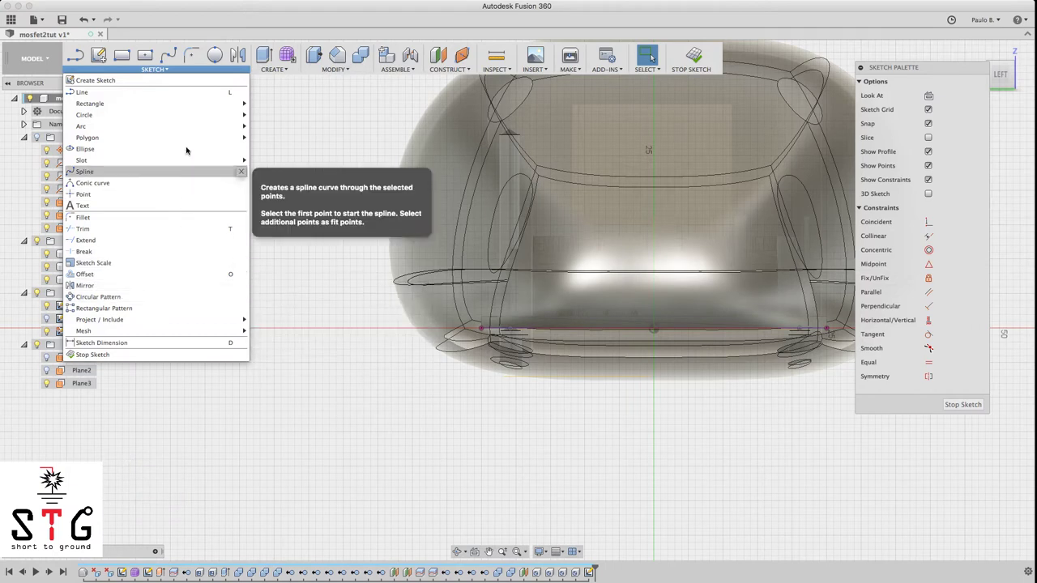
pyautogui.click(311, 15)
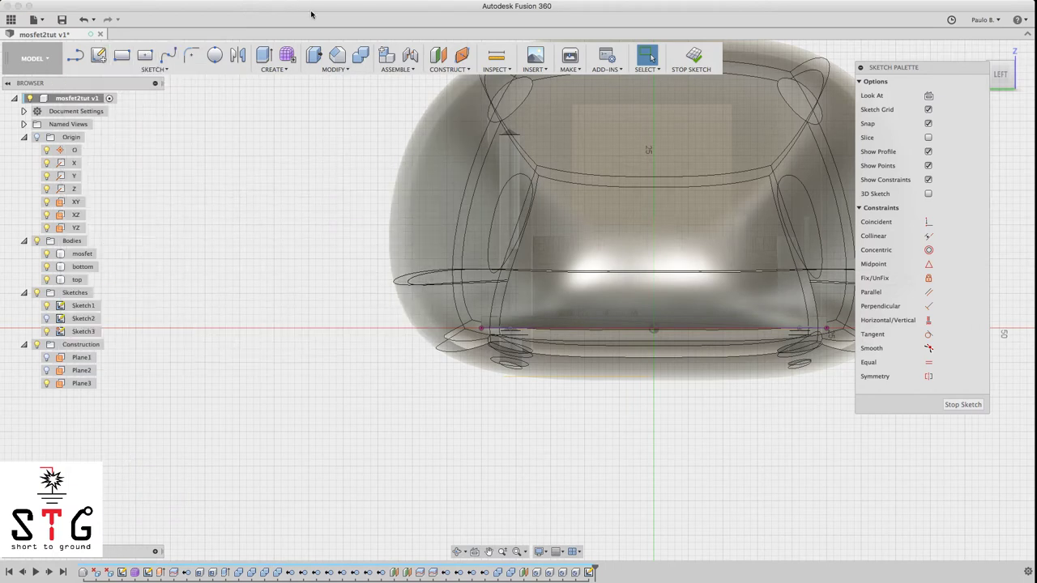
# Sketch a horizontal center point slot on the vertical axis near the parting line, about 16 mm from centre to end centre and 8 mm wide
pyautogui.click(162, 71)
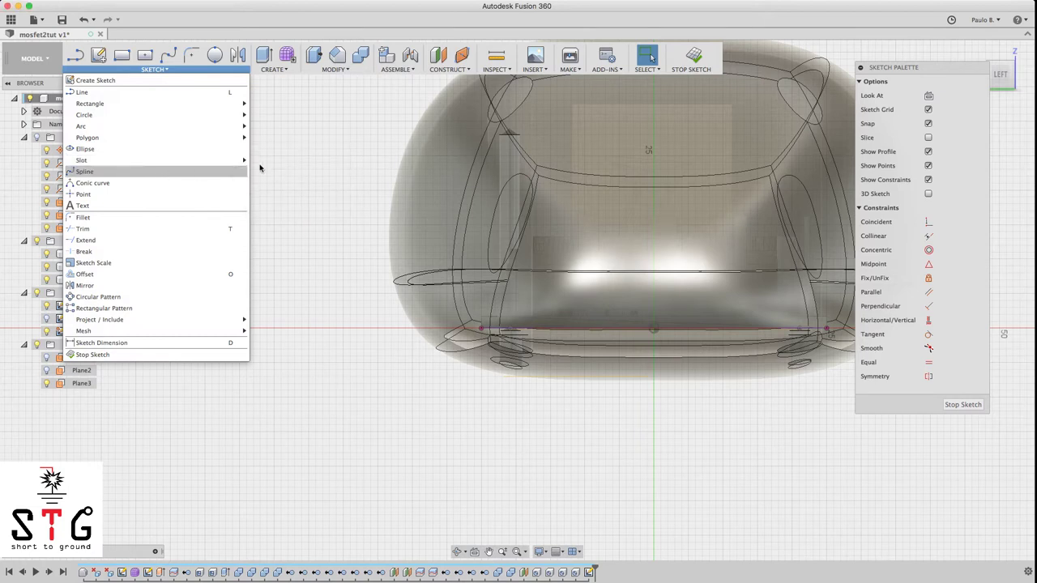
pyautogui.moveTo(223, 159)
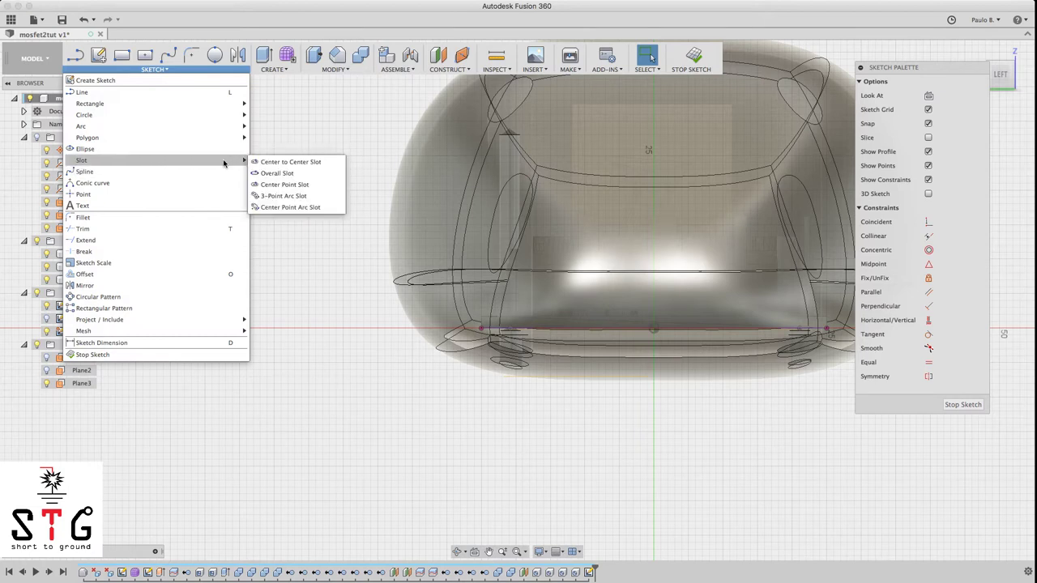
pyautogui.click(305, 187)
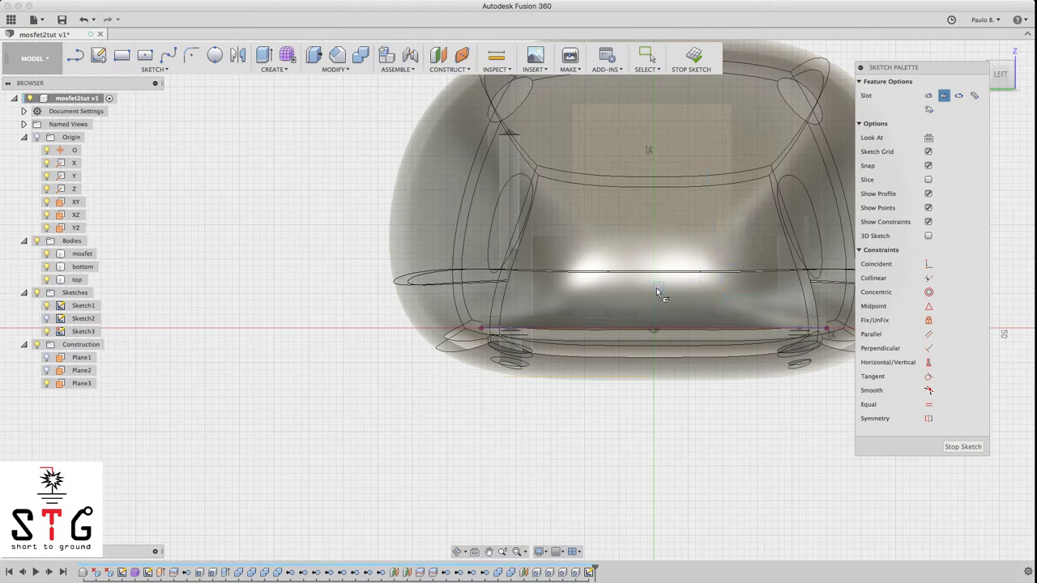
pyautogui.scroll(3, 625, 340)
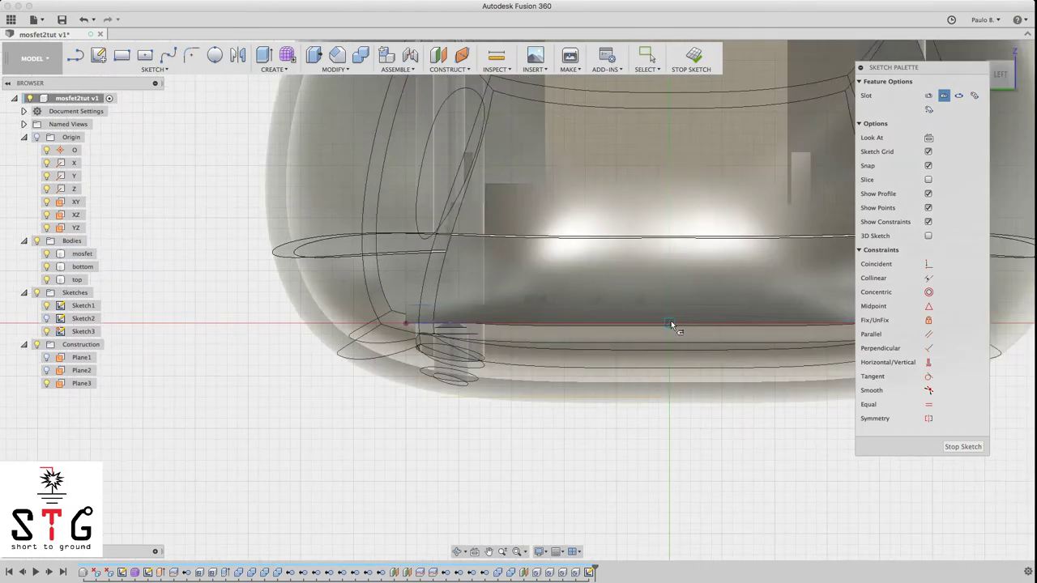
pyautogui.click(669, 247)
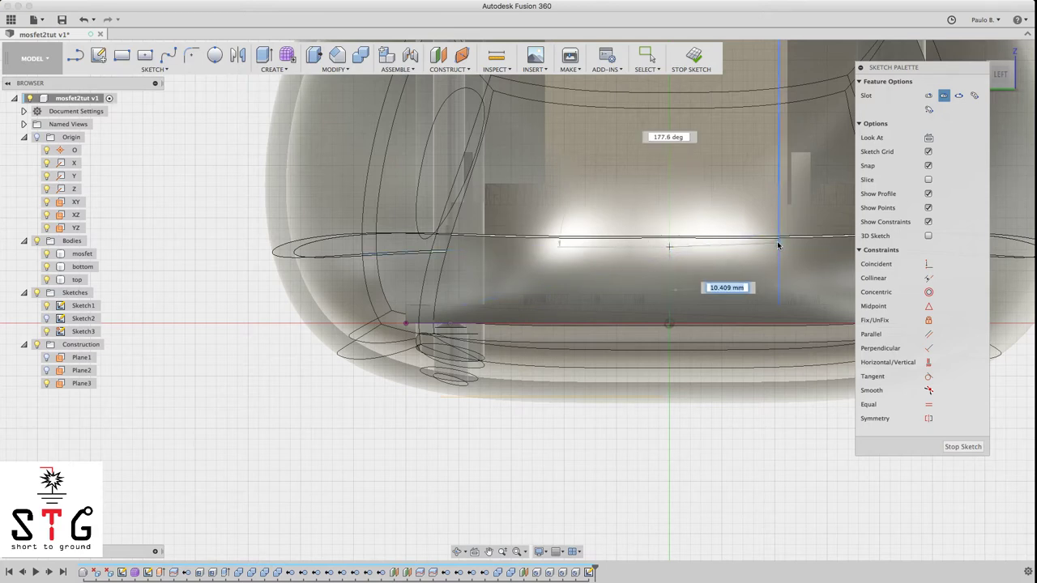
pyautogui.scroll(-2, 832, 249)
pyautogui.scroll(-2, 832, 249)
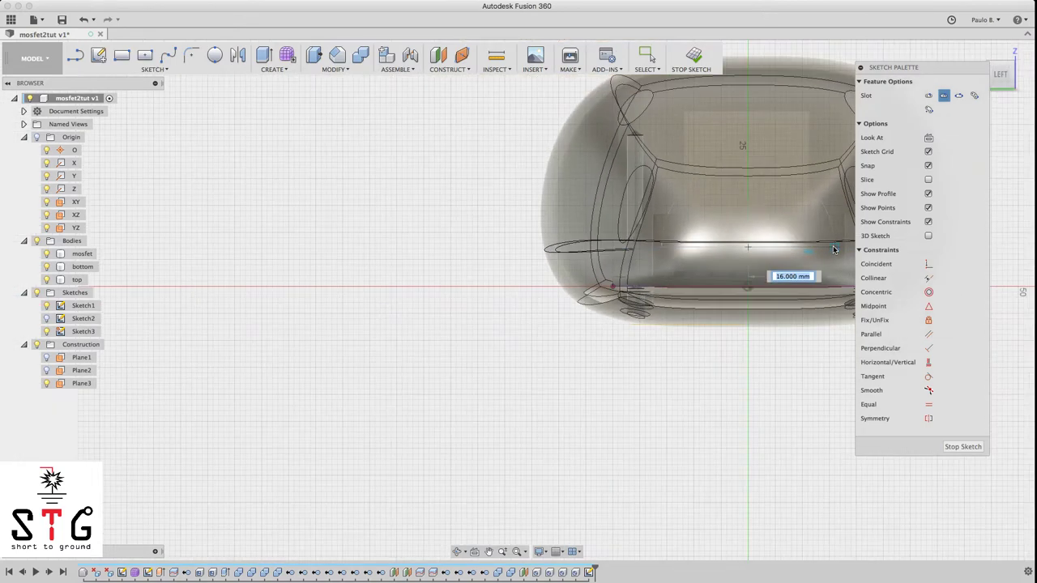
pyautogui.click(834, 249)
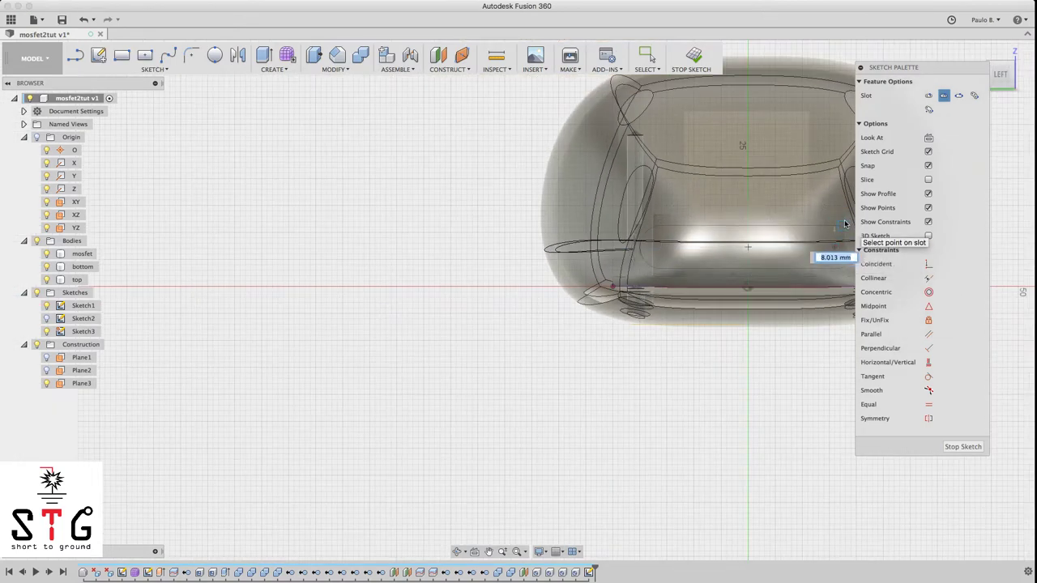
pyautogui.click(845, 225)
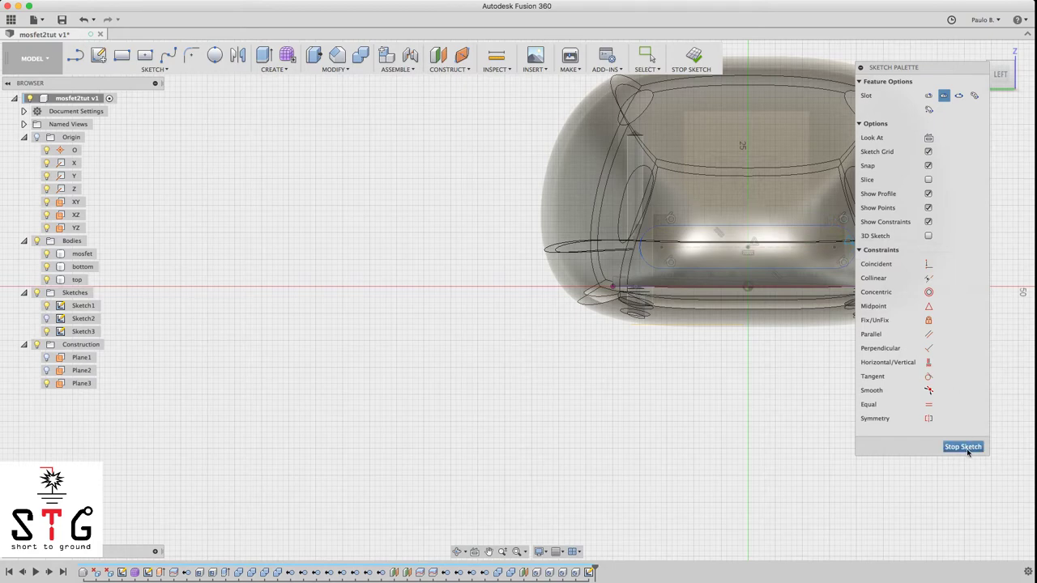
# Finish the sketch and extrude the slot profile -63 mm as a cut through the bottom and top bodies, excluding the mosfet body
pyautogui.click(963, 447)
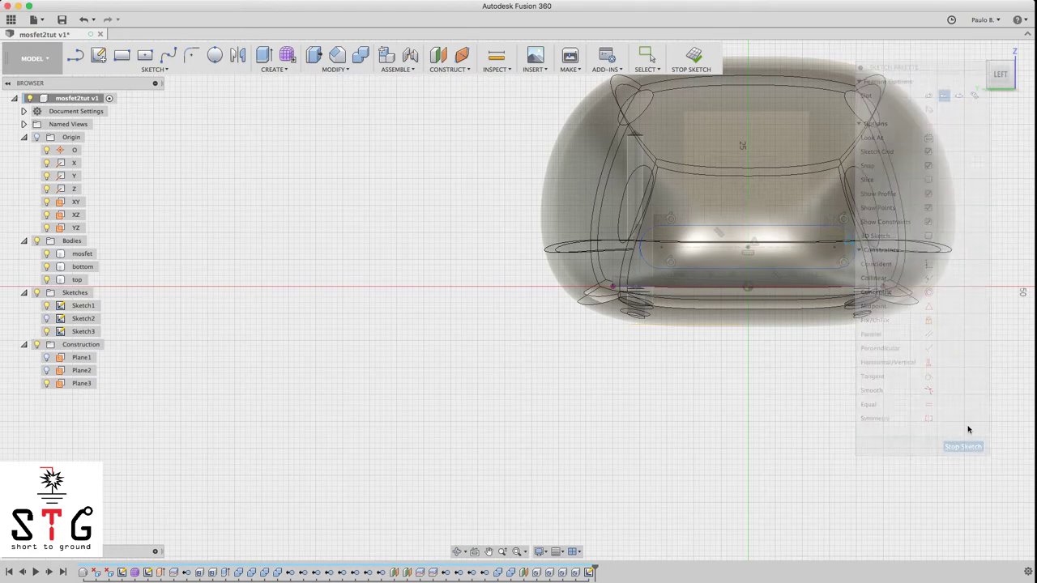
pyautogui.click(1008, 80)
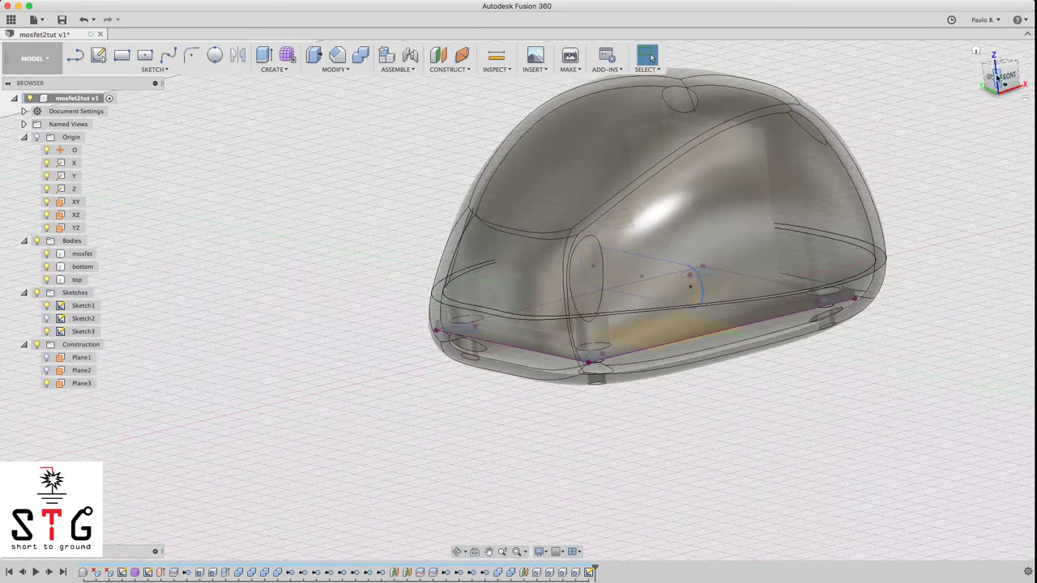
pyautogui.press('e')
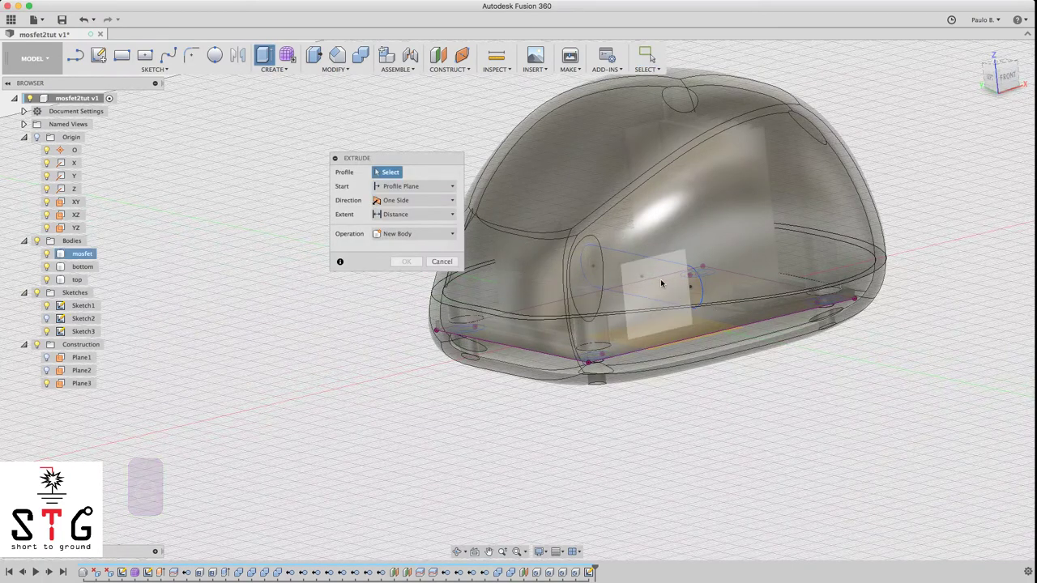
pyautogui.press('Escape')
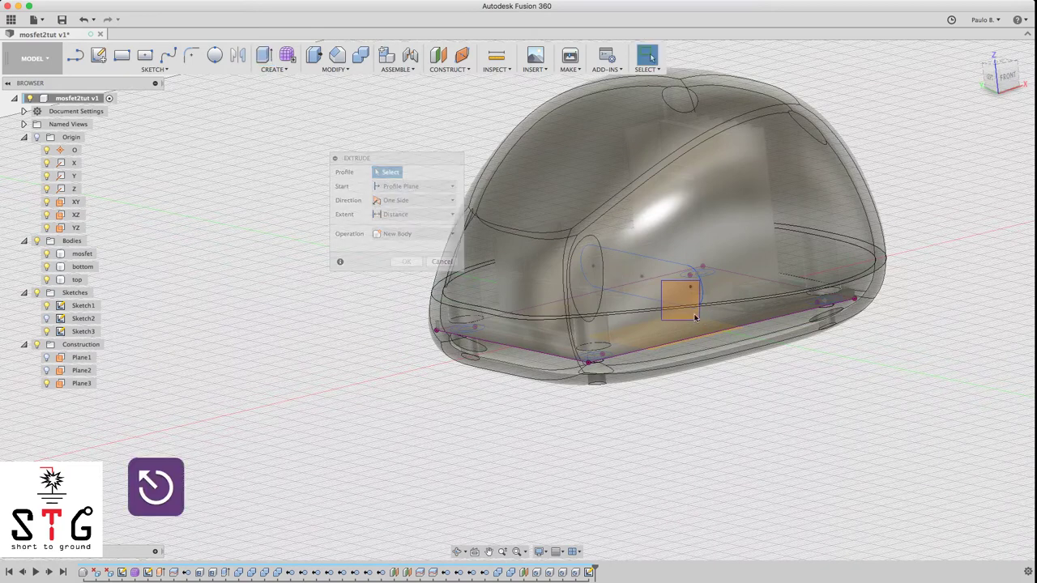
pyautogui.press('e')
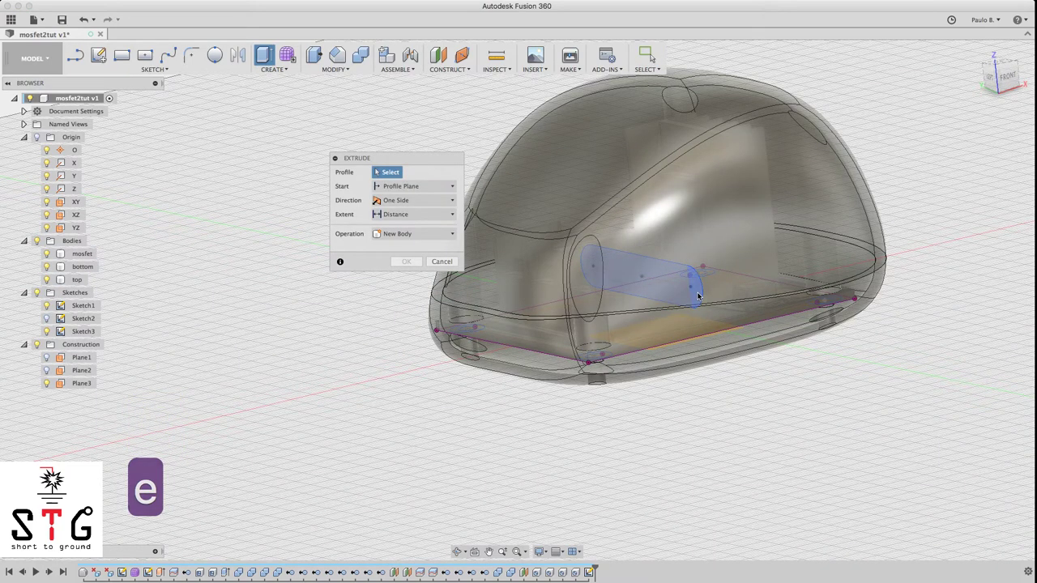
pyautogui.click(636, 281)
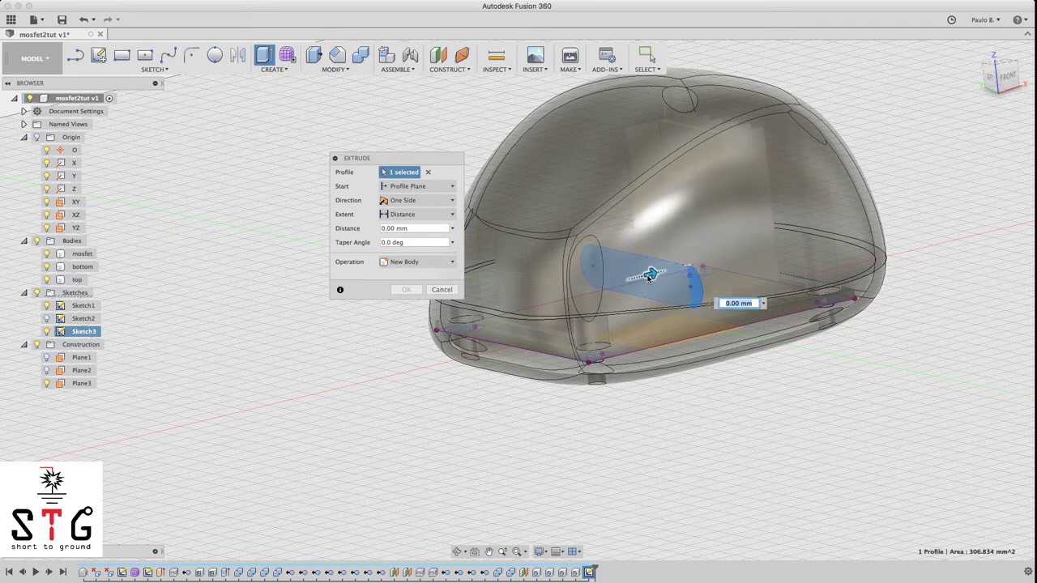
pyautogui.moveTo(650, 274); pyautogui.dragTo(368, 362)
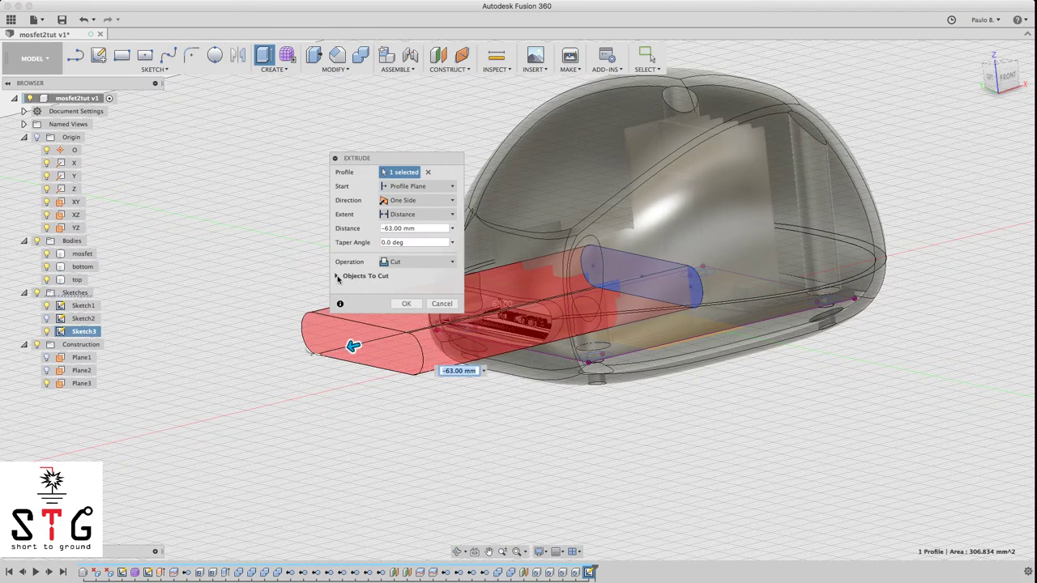
pyautogui.click(338, 276)
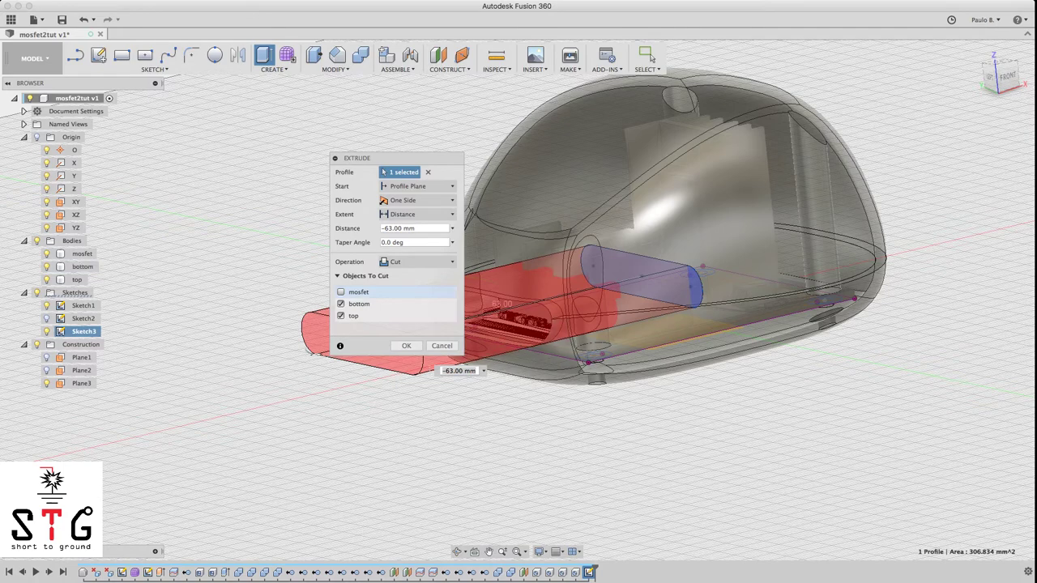
pyautogui.keyDown('shift'); pyautogui.moveTo(517, 301); pyautogui.dragTo(869, 302, button='middle'); pyautogui.keyUp('shift')
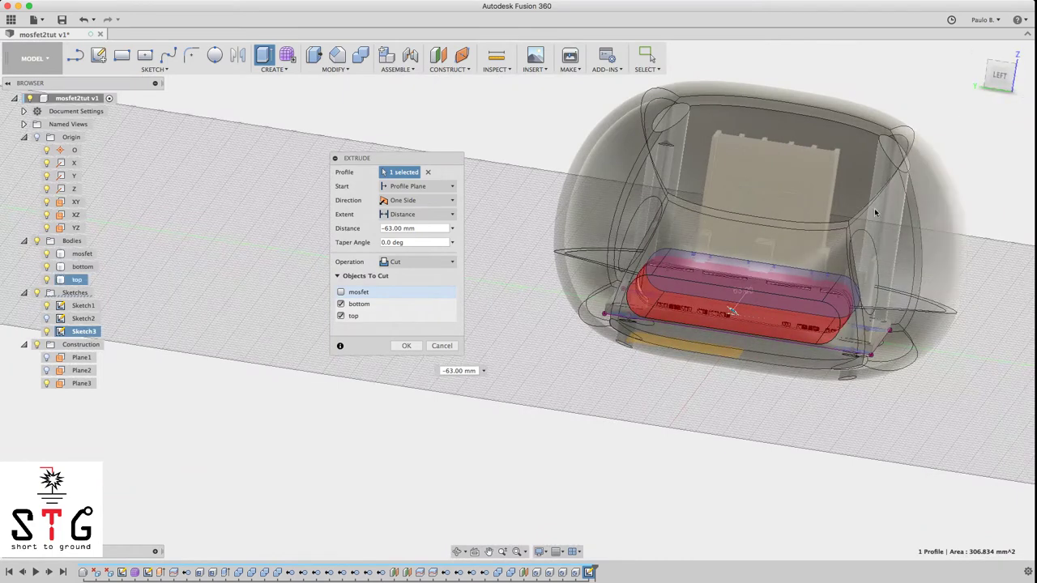
pyautogui.click(407, 346)
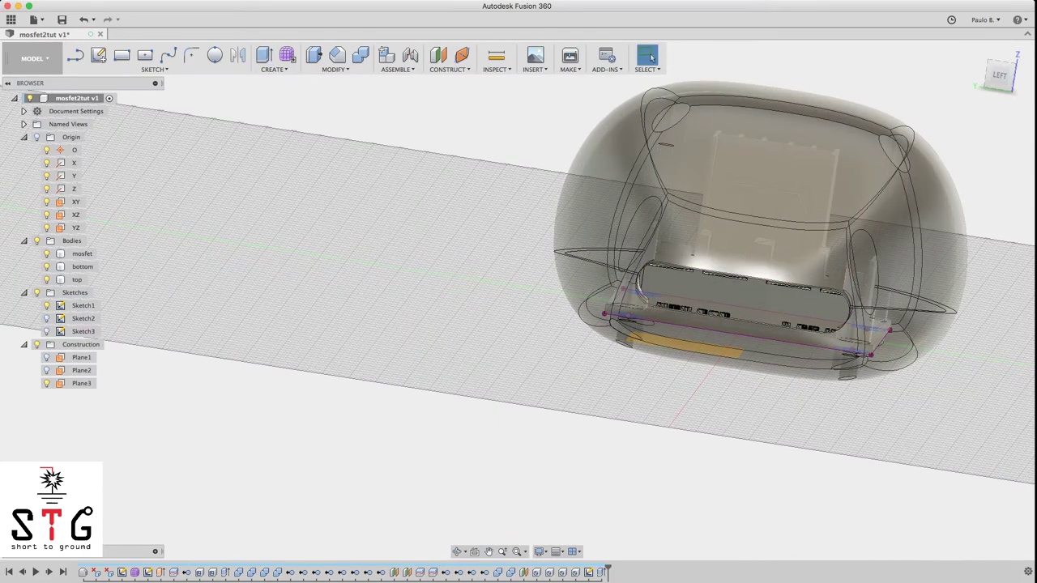
# Reopen the slot's sketch and dimension the distance from the slot's centre to its end centre as 14 mm
pyautogui.click(998, 75)
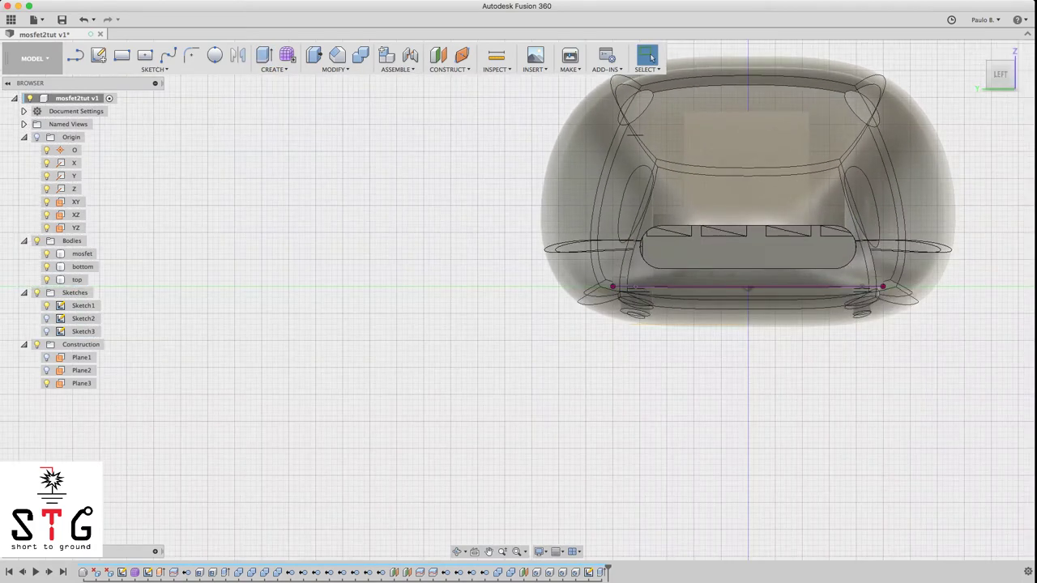
pyautogui.doubleClick(591, 573)
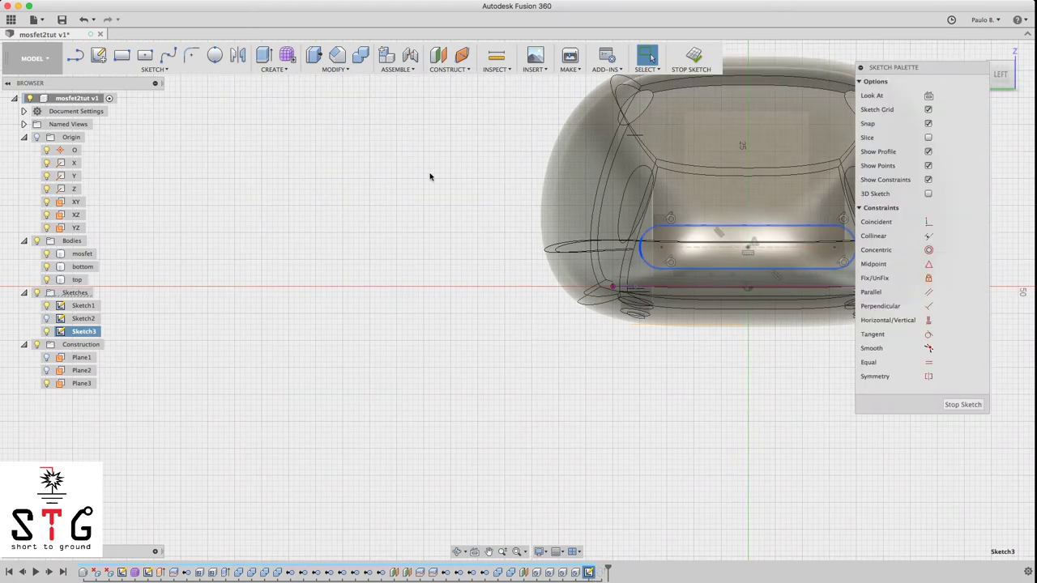
pyautogui.scroll(-2, 496, 228)
pyautogui.scroll(5, 728, 246)
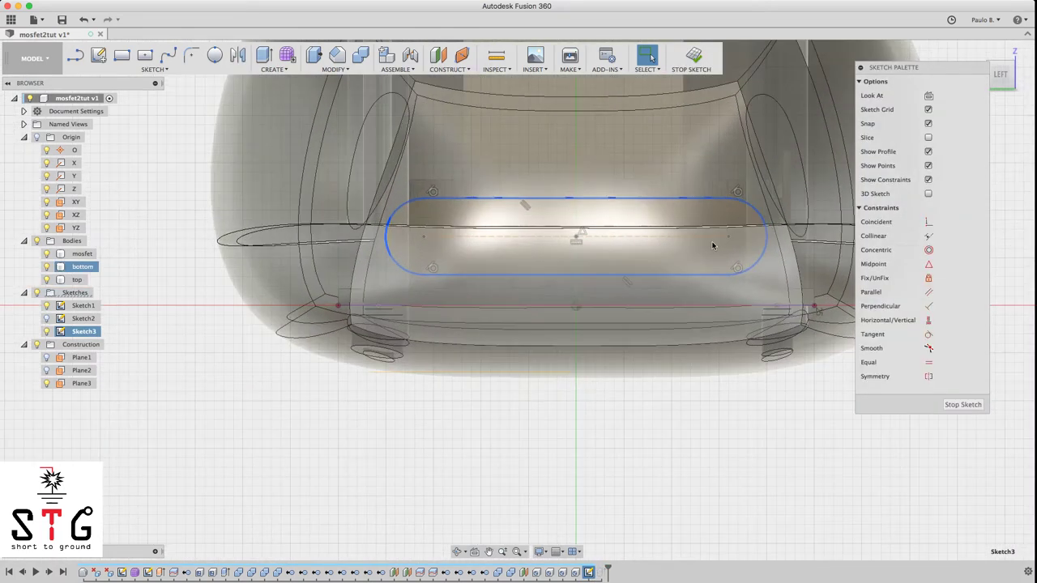
pyautogui.press('d')
pyautogui.click(729, 238)
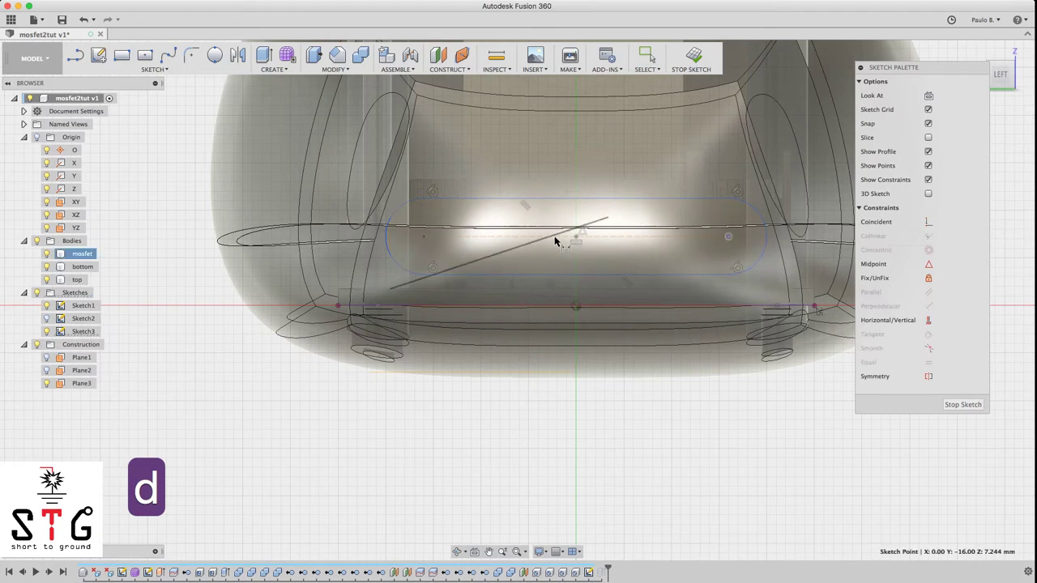
pyautogui.click(577, 237)
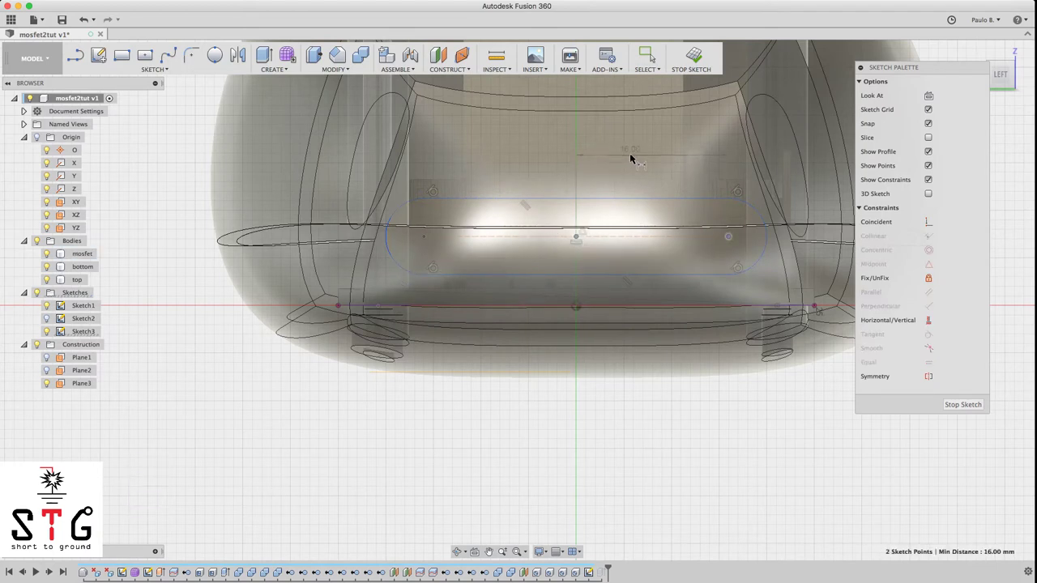
pyautogui.click(632, 157)
pyautogui.write('14')
pyautogui.press('Return')
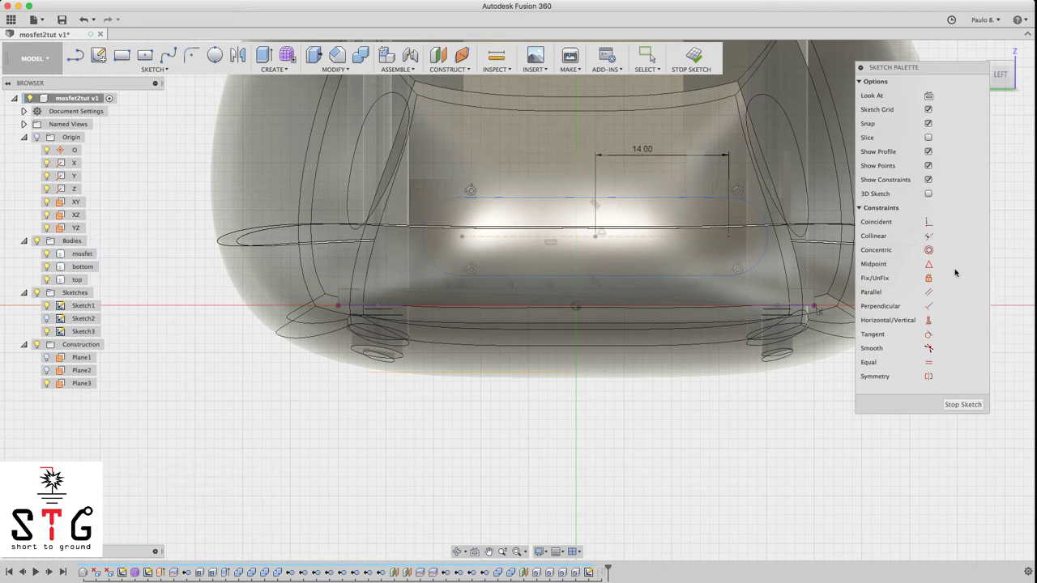
# Align the slot's centre point vertically with the sketch origin using a Horizontal/Vertical constraint and finish the sketch
pyautogui.click(930, 228)
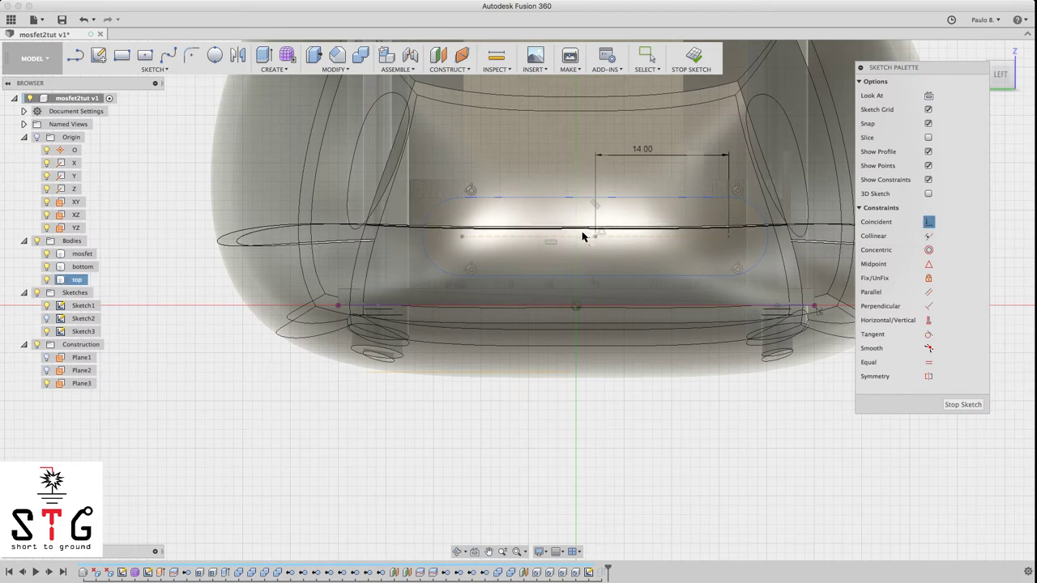
pyautogui.scroll(5, 601, 257)
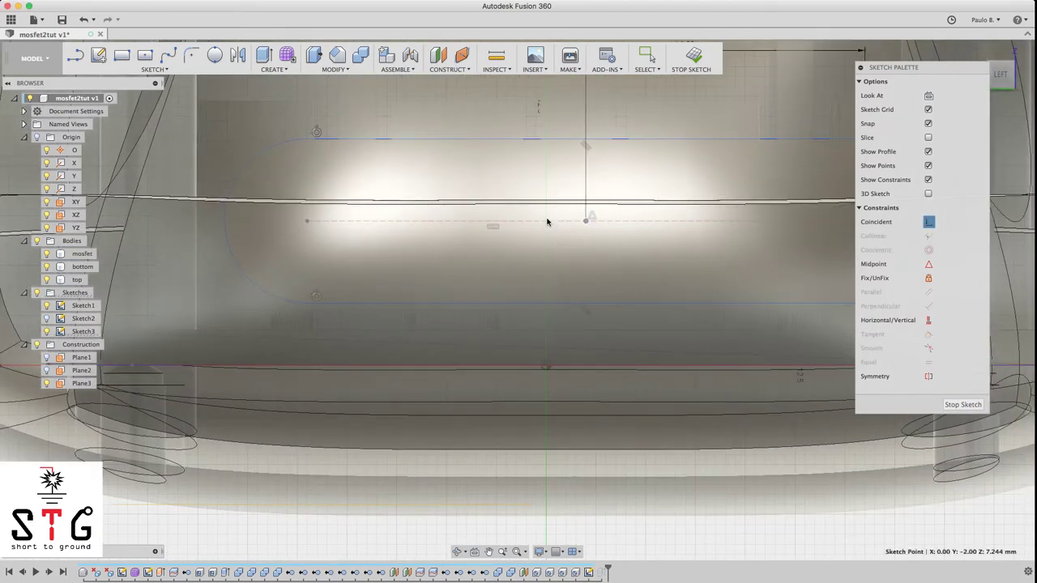
pyautogui.click(928, 321)
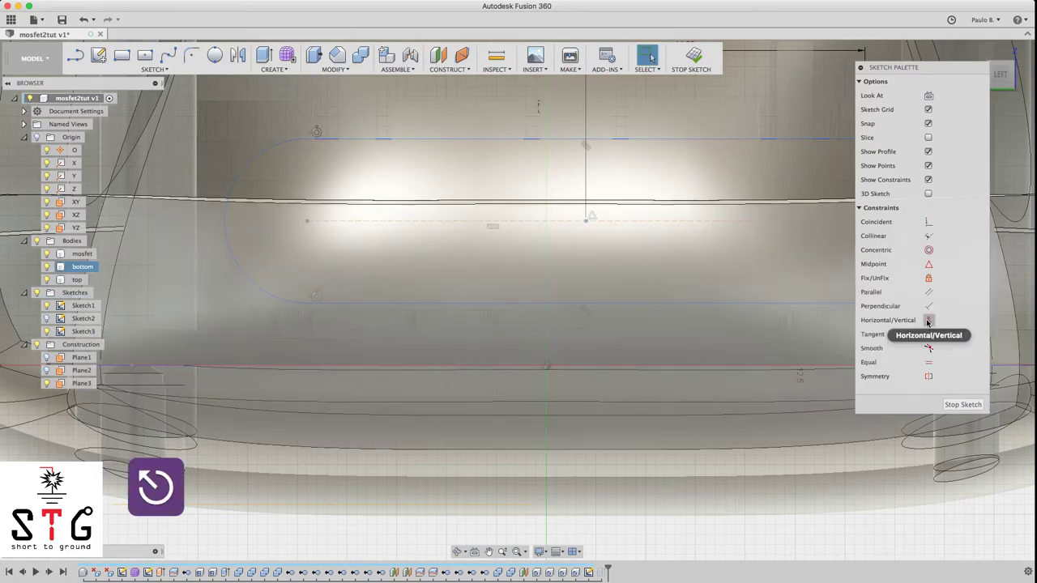
pyautogui.click(586, 222)
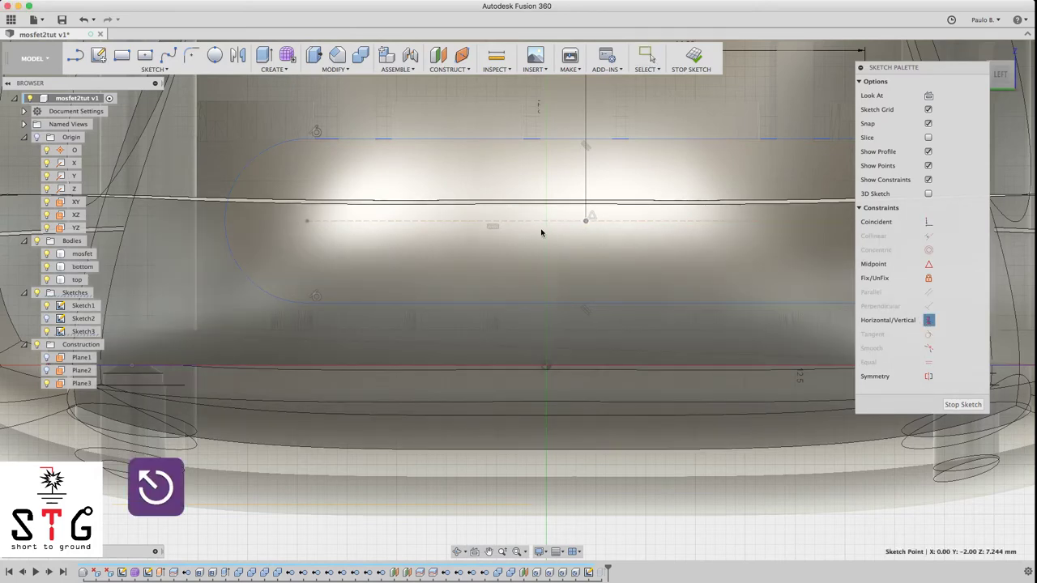
pyautogui.click(546, 364)
pyautogui.scroll(-5, 570, 364)
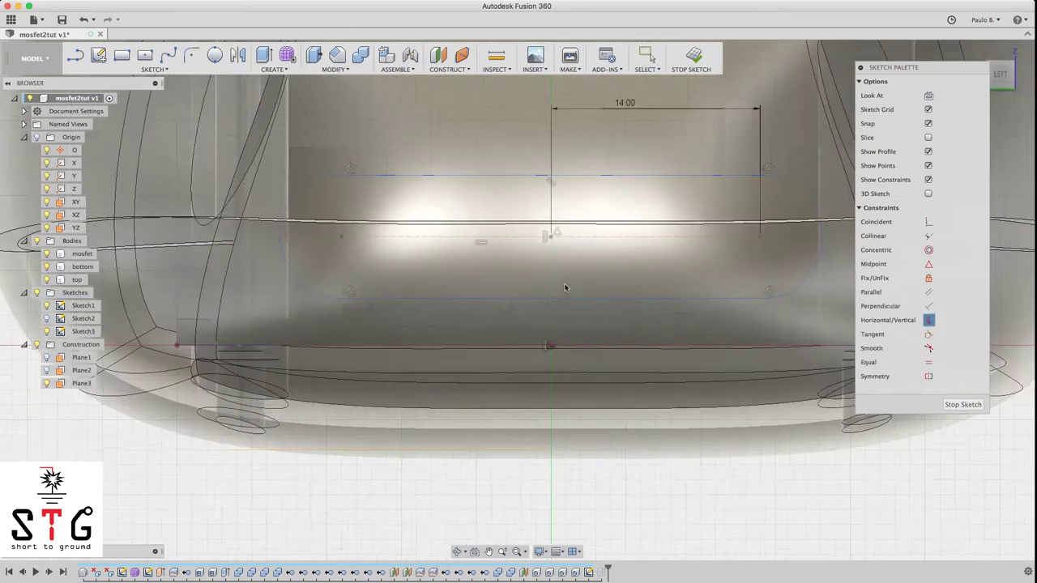
pyautogui.click(963, 405)
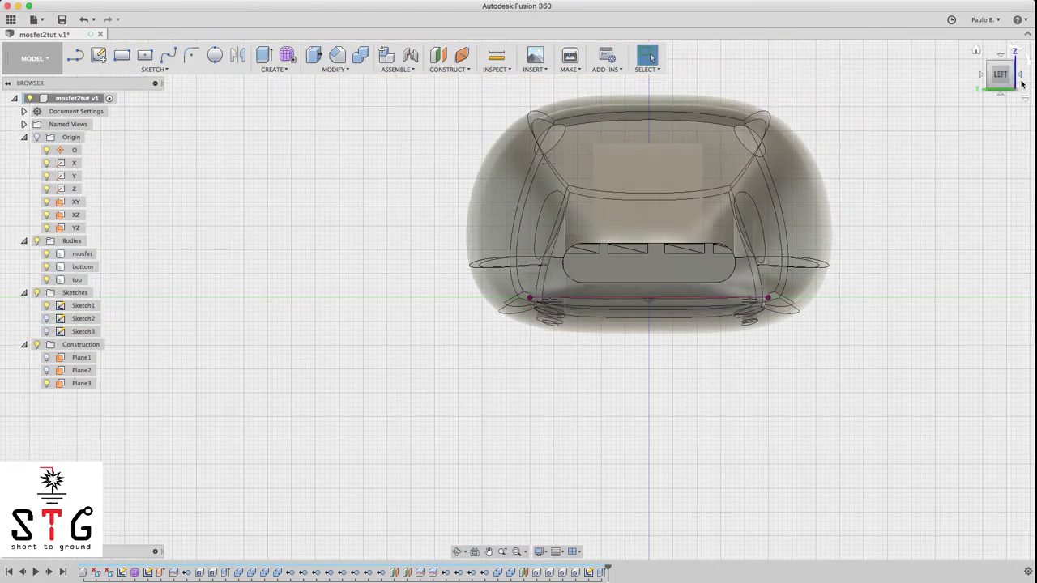
# Start a new sketch on the YZ plane, facing the enclosure's right side
pyautogui.moveTo(1007, 77)
pyautogui.mouseDown()
pyautogui.moveTo(984, 87)
pyautogui.moveTo(972, 76)
pyautogui.moveTo(971, 87)
pyautogui.moveTo(992, 58)
pyautogui.moveTo(984, 71)
pyautogui.moveTo(997, 91)
pyautogui.mouseUp()
pyautogui.moveTo(623, 481)
pyautogui.keyDown('shift'); pyautogui.mouseDown(button='middle')
pyautogui.moveTo(616, 470)
pyautogui.moveTo(623, 481)
pyautogui.mouseUp(button='middle'); pyautogui.keyUp('shift')
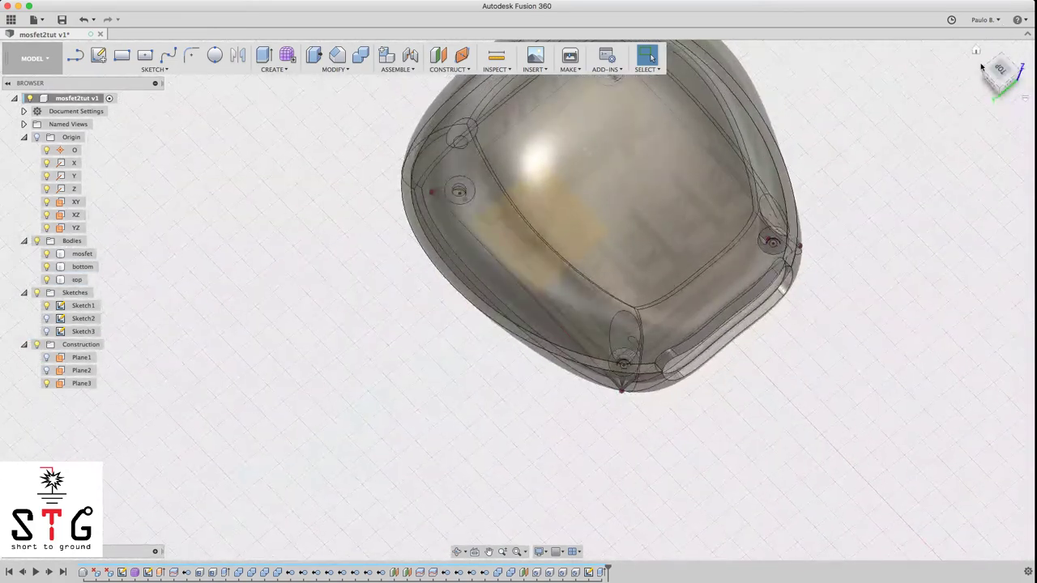
pyautogui.moveTo(994, 69); pyautogui.dragTo(760, 85)
pyautogui.moveTo(760, 88)
pyautogui.keyDown('shift'); pyautogui.mouseDown(button='middle')
pyautogui.moveTo(704, 102)
pyautogui.moveTo(653, 95)
pyautogui.moveTo(1002, 74)
pyautogui.mouseUp(button='middle'); pyautogui.keyUp('shift')
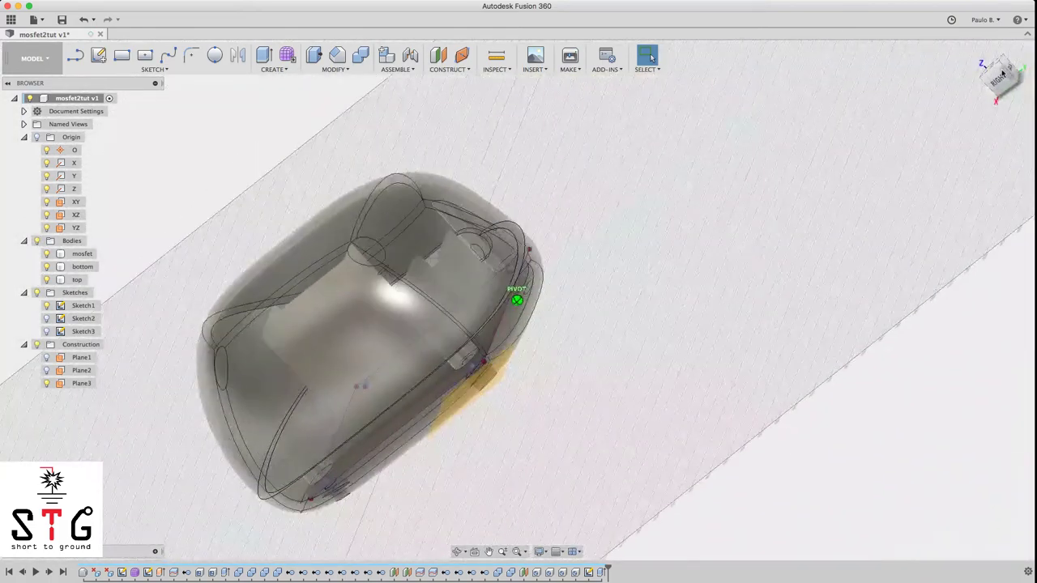
pyautogui.click(1011, 89)
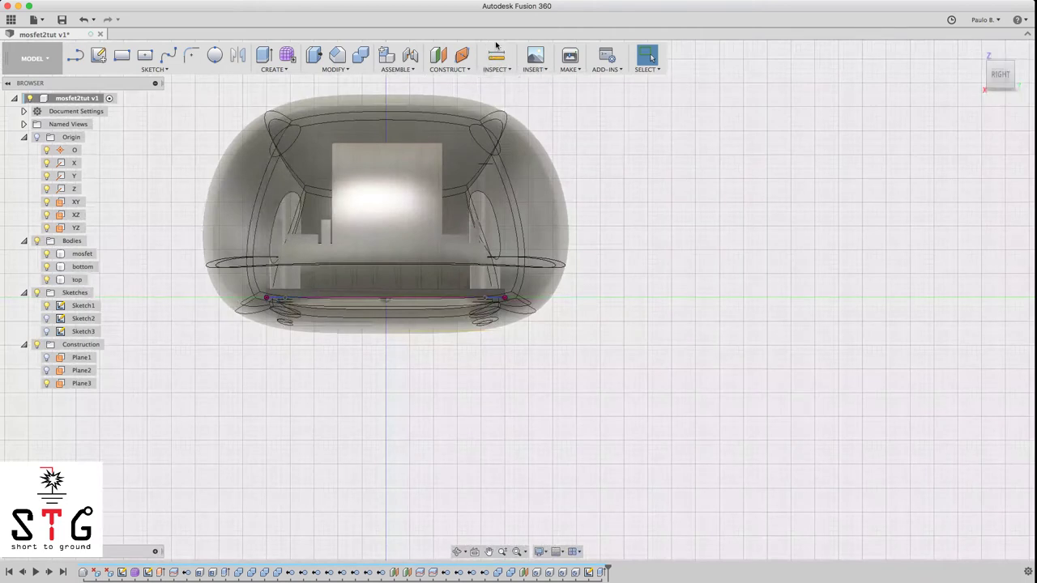
pyautogui.click(99, 54)
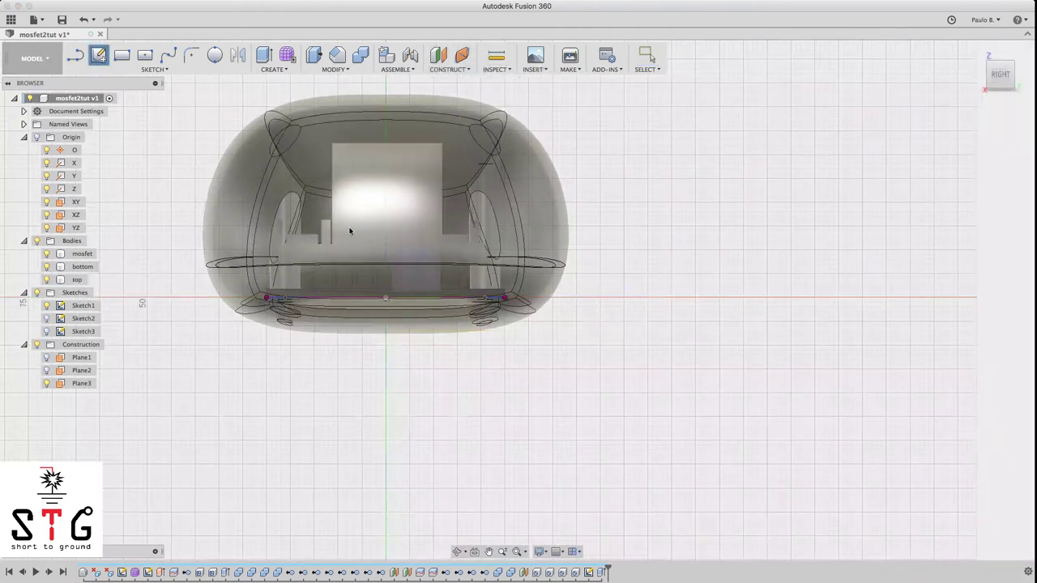
pyautogui.click(426, 279)
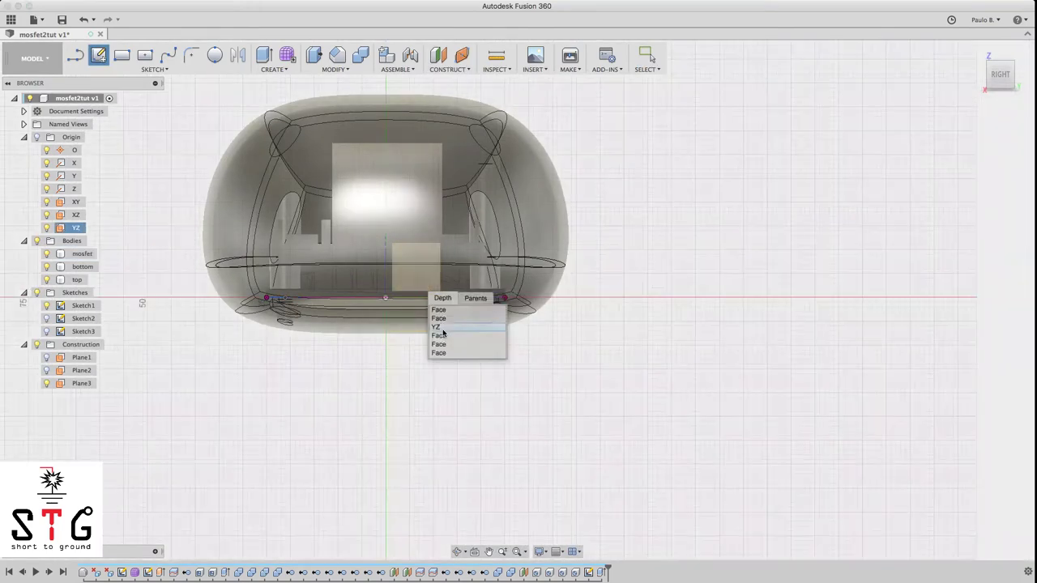
pyautogui.click(438, 330)
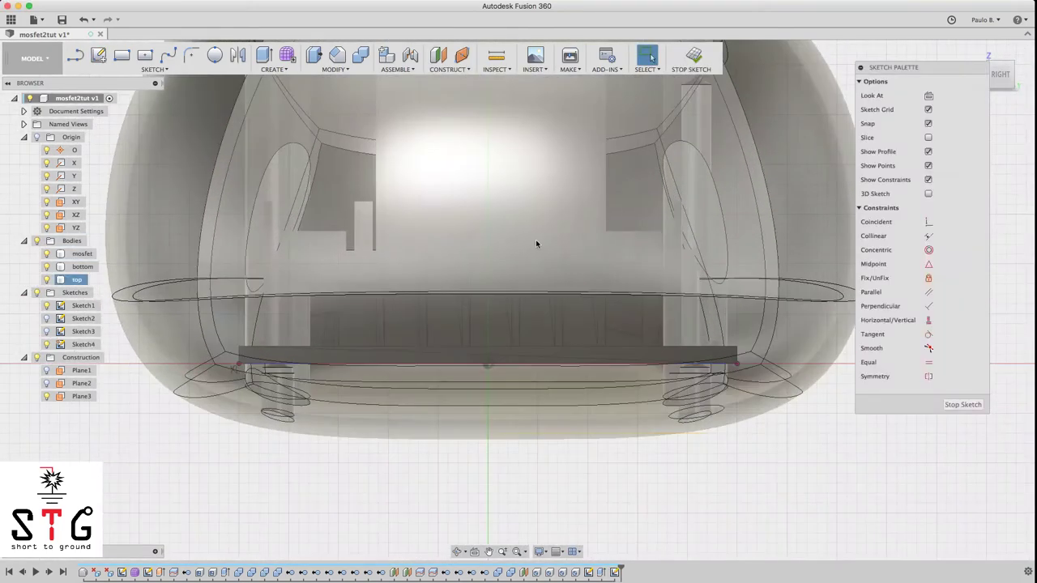
pyautogui.scroll(-2, 537, 243)
pyautogui.scroll(4, 637, 194)
pyautogui.scroll(-2, 568, 191)
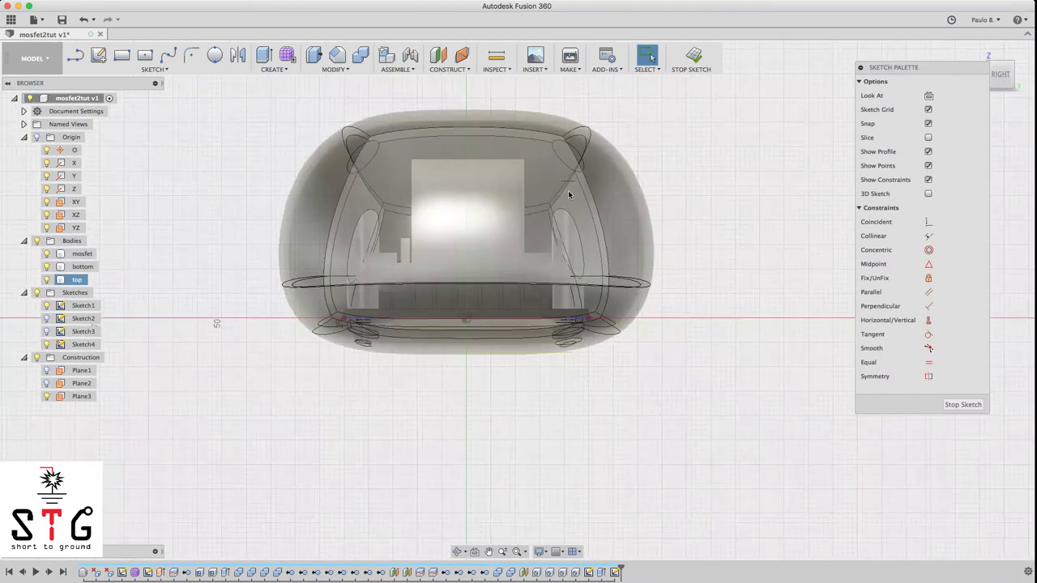
pyautogui.click(153, 69)
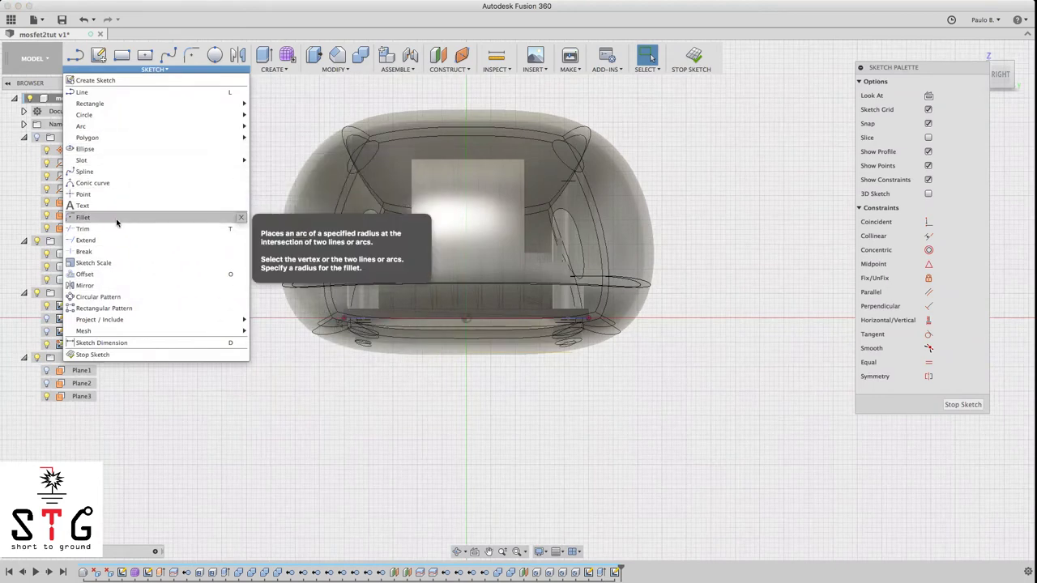
pyautogui.moveTo(137, 158)
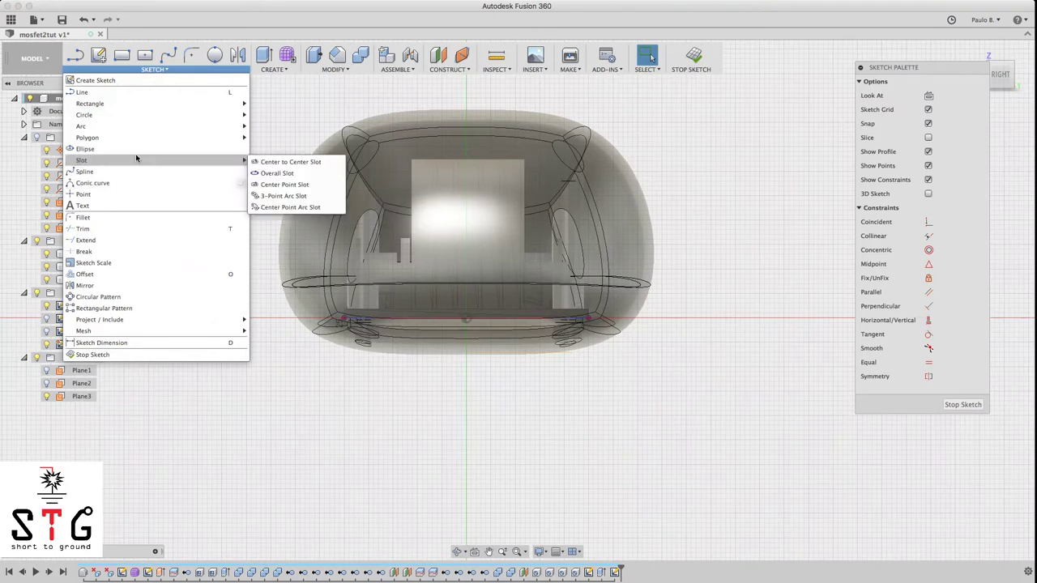
pyautogui.click(282, 185)
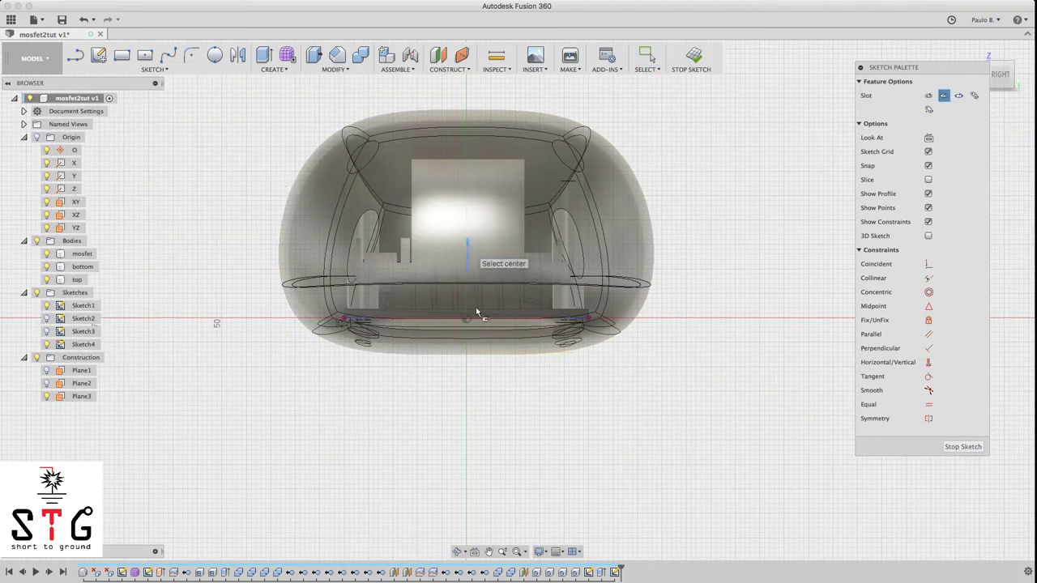
pyautogui.scroll(10, 476, 312)
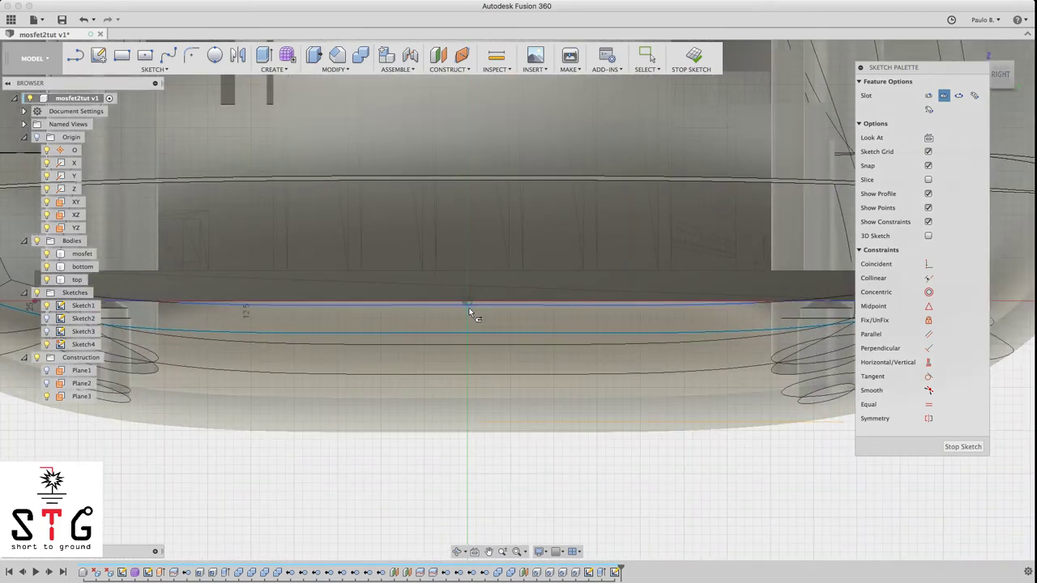
pyautogui.scroll(-5, 466, 122)
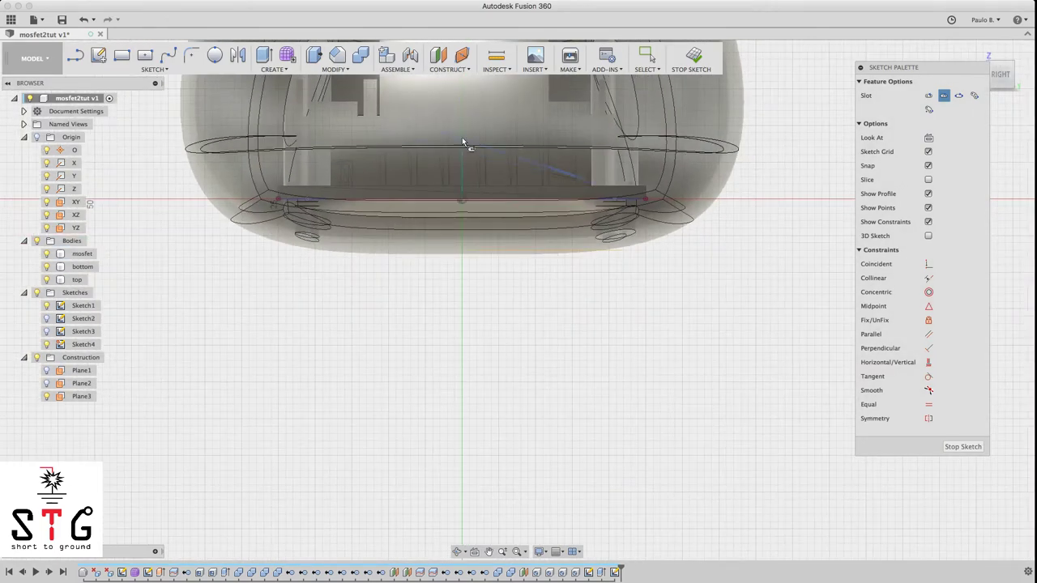
pyautogui.scroll(-4, 462, 134)
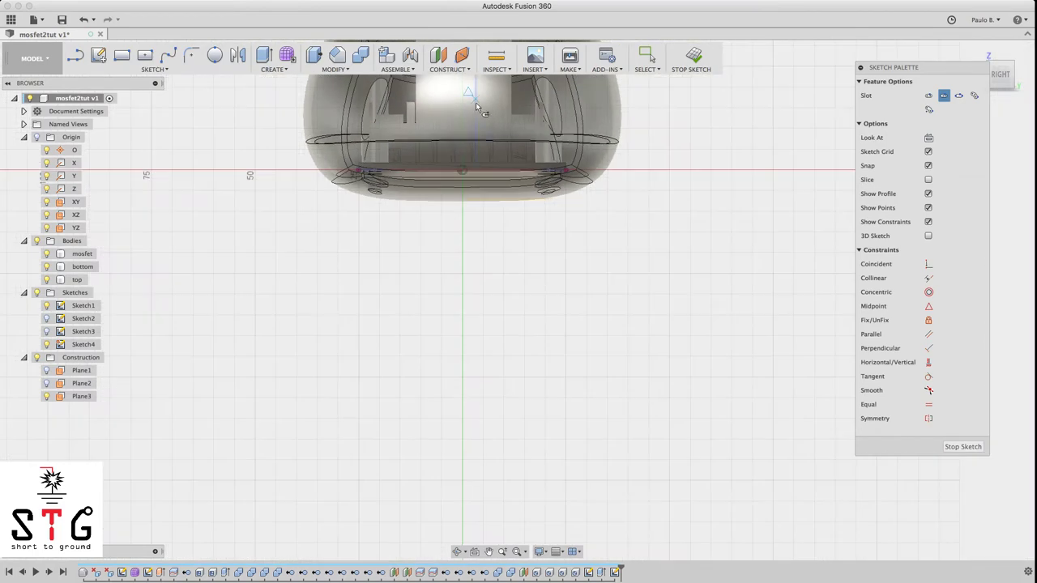
pyautogui.scroll(3, 470, 119)
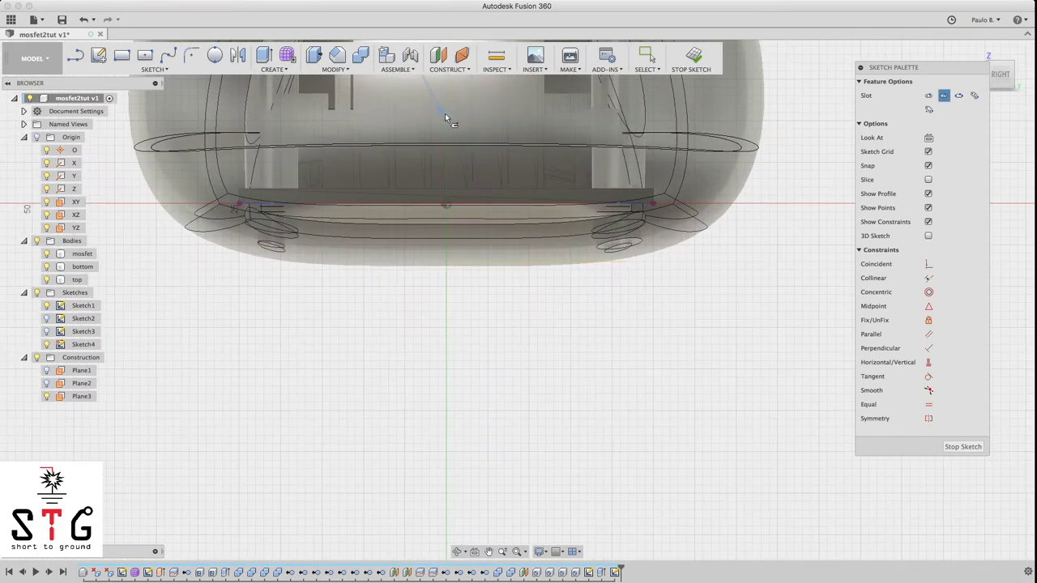
pyautogui.scroll(-2, 445, 113)
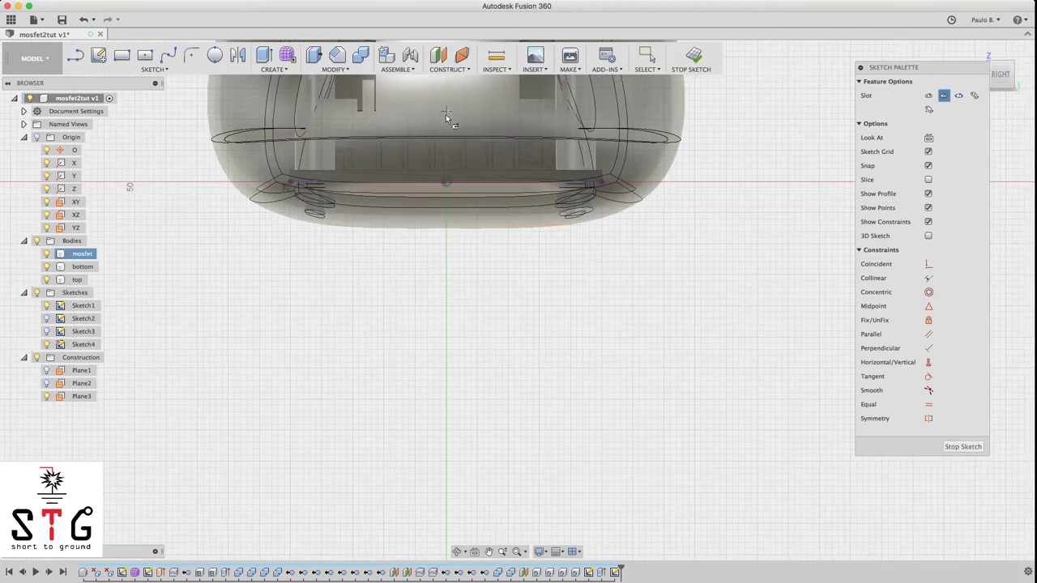
pyautogui.scroll(-3, 446, 114)
pyautogui.click(446, 114)
pyautogui.scroll(-3, 419, 355)
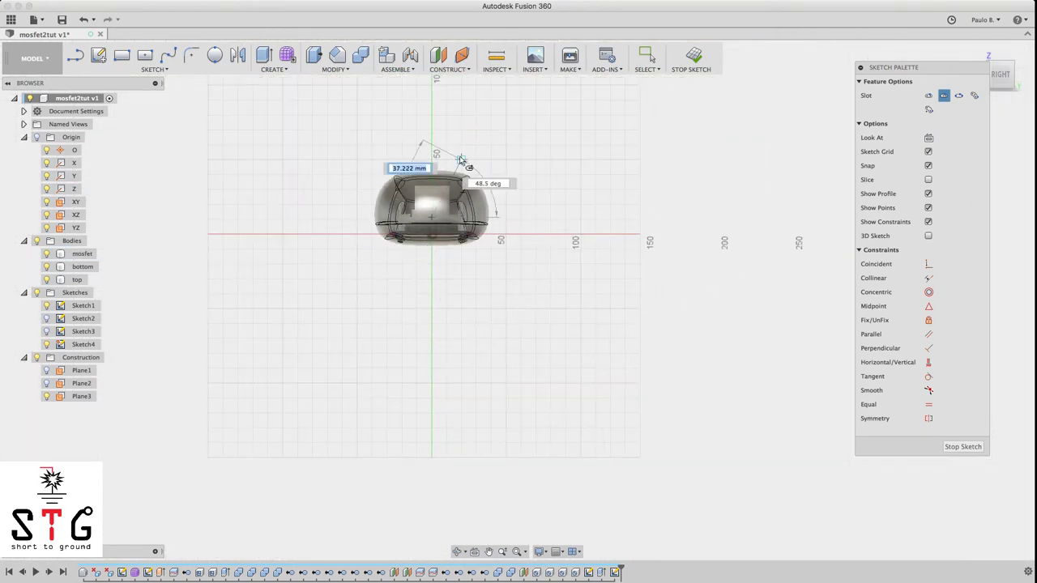
pyautogui.scroll(5, 425, 185)
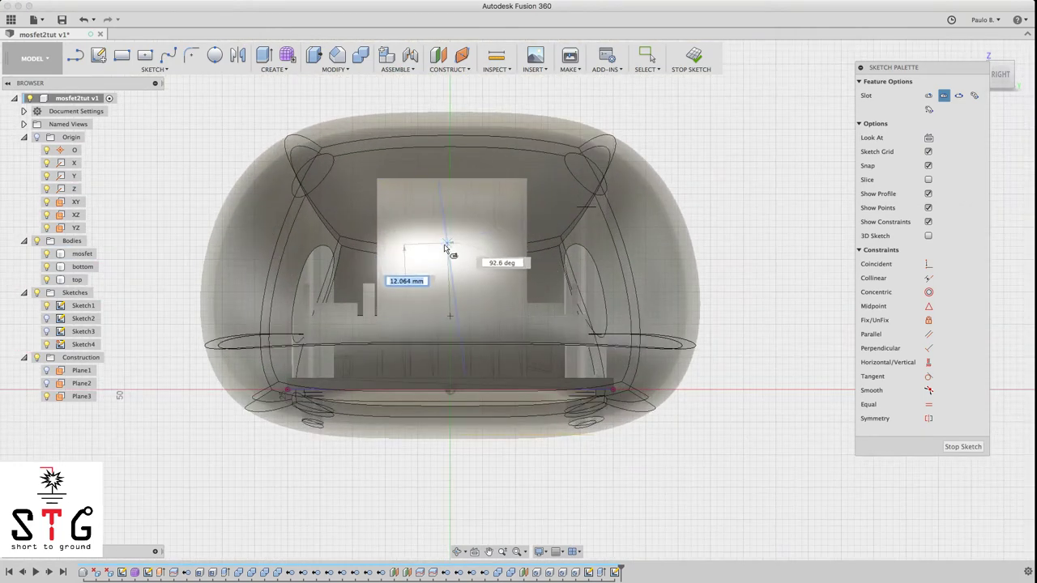
pyautogui.press('Escape')
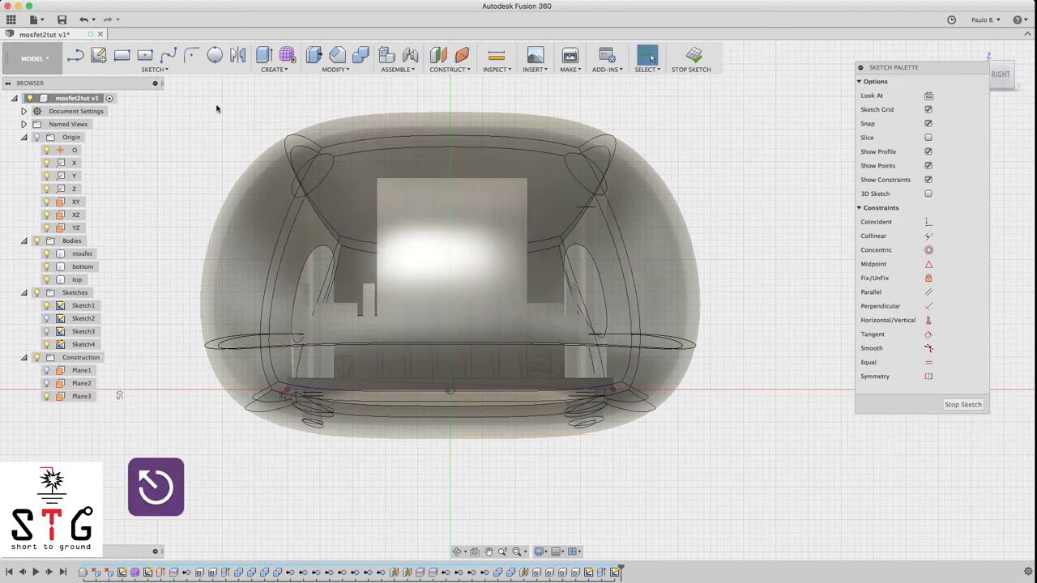
# Sketch a vertical center-to-center slot on the vertical axis above the origin, about 15 mm between centres and about 3.6 mm wide
pyautogui.click(154, 69)
pyautogui.moveTo(148, 157)
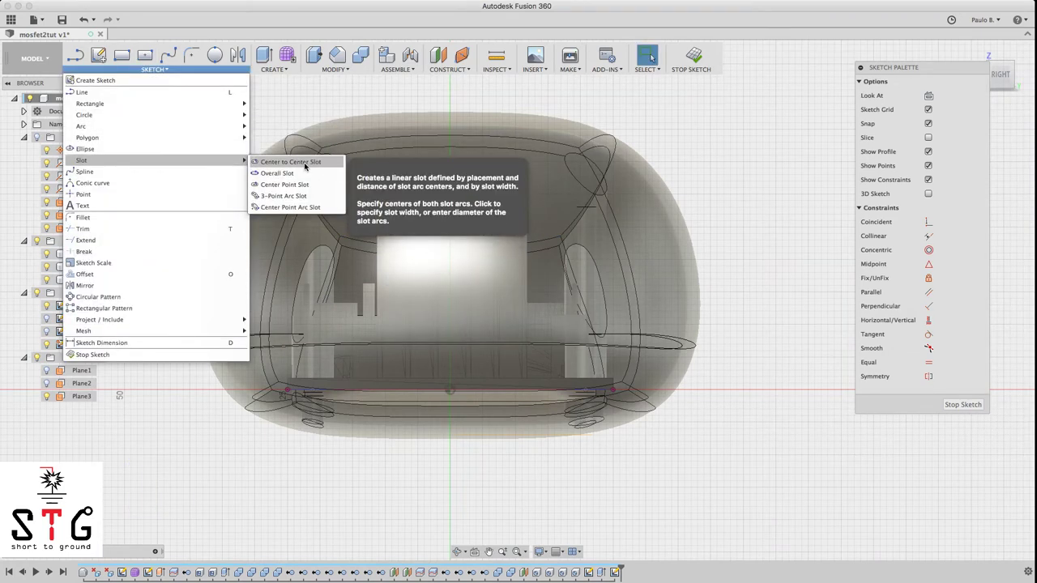
pyautogui.click(291, 162)
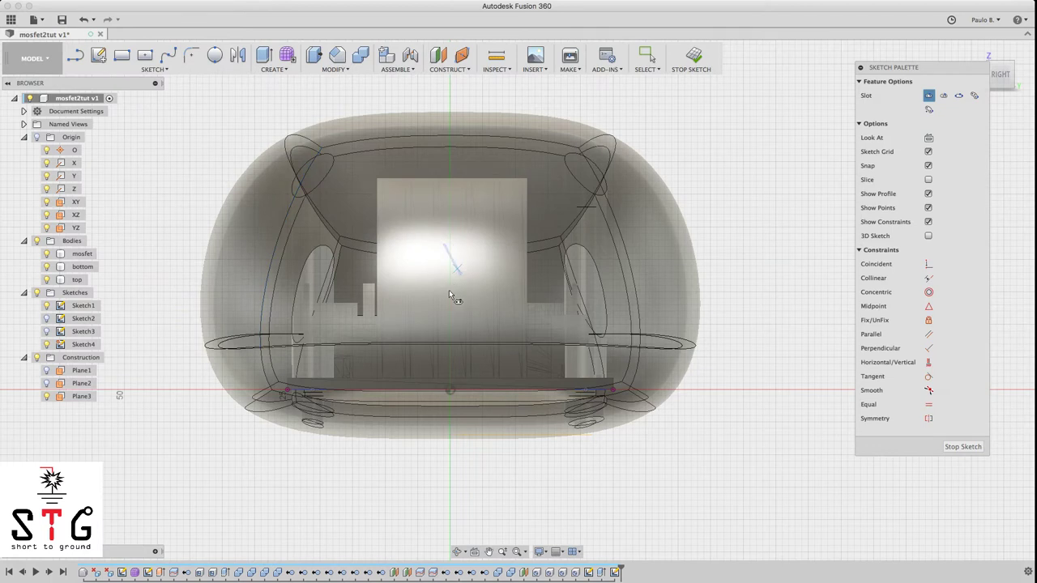
pyautogui.click(448, 391)
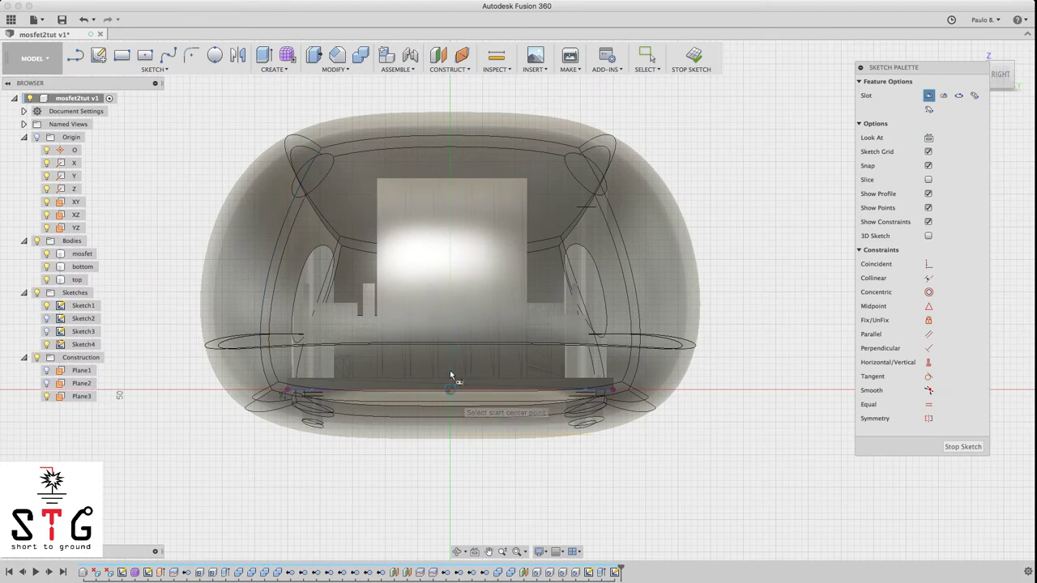
pyautogui.click(447, 279)
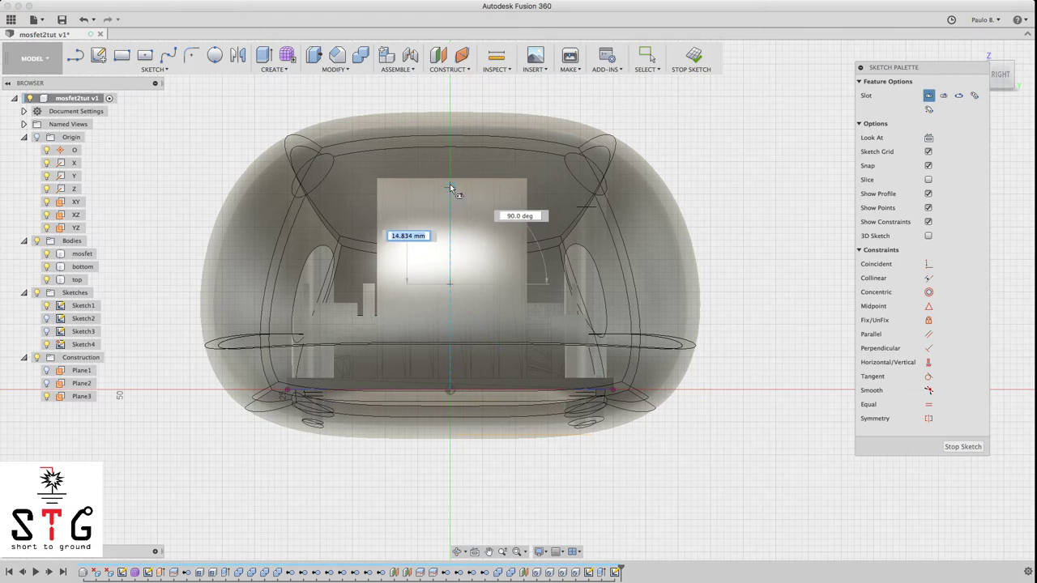
pyautogui.click(449, 187)
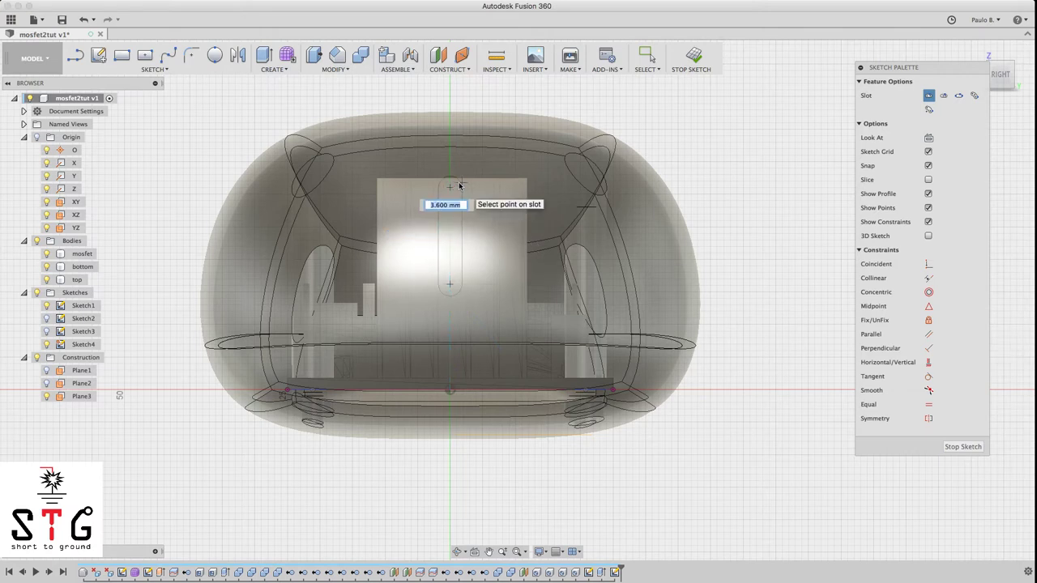
pyautogui.click(459, 185)
pyautogui.moveTo(1005, 84)
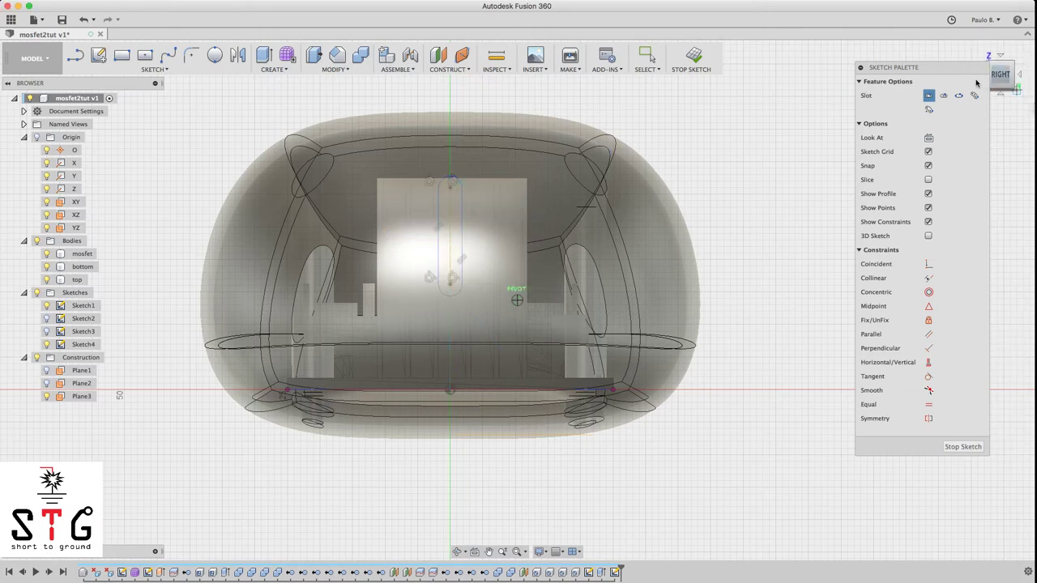
pyautogui.moveTo(976, 84)
pyautogui.mouseDown()
pyautogui.moveTo(1015, 79)
pyautogui.moveTo(1003, 78)
pyautogui.mouseUp()
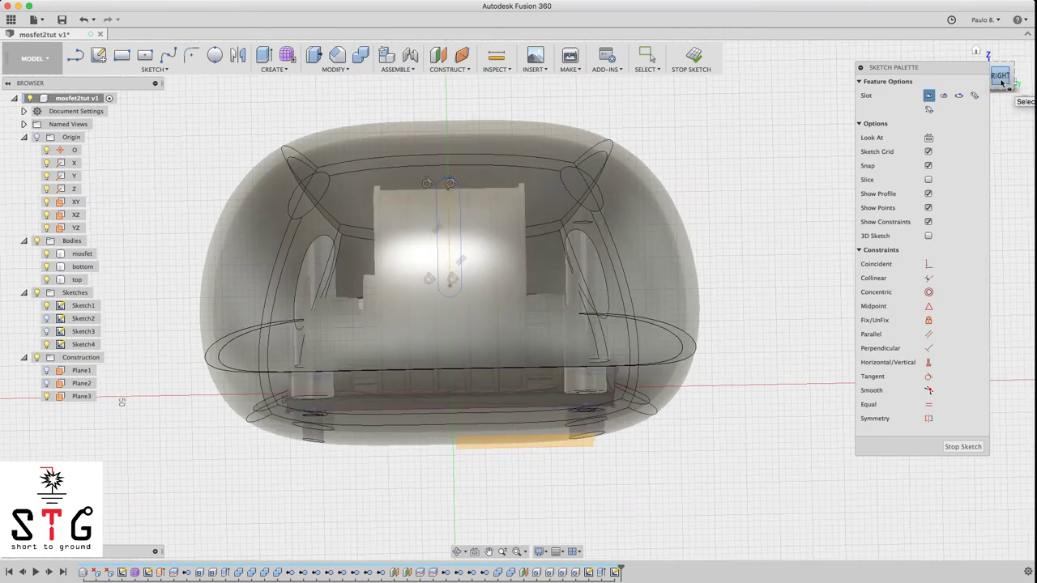
pyautogui.click(1001, 82)
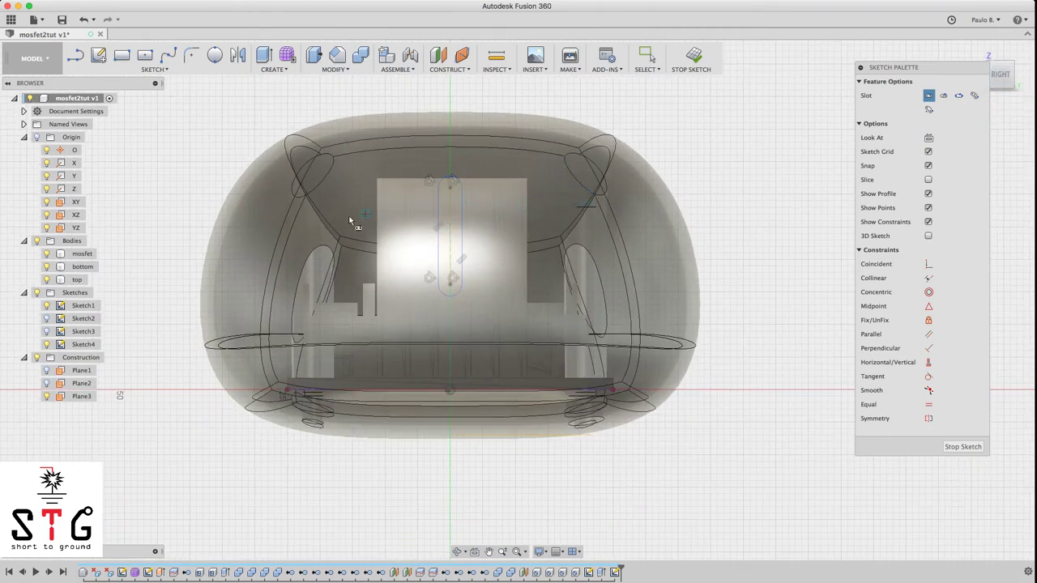
pyautogui.press('Escape')
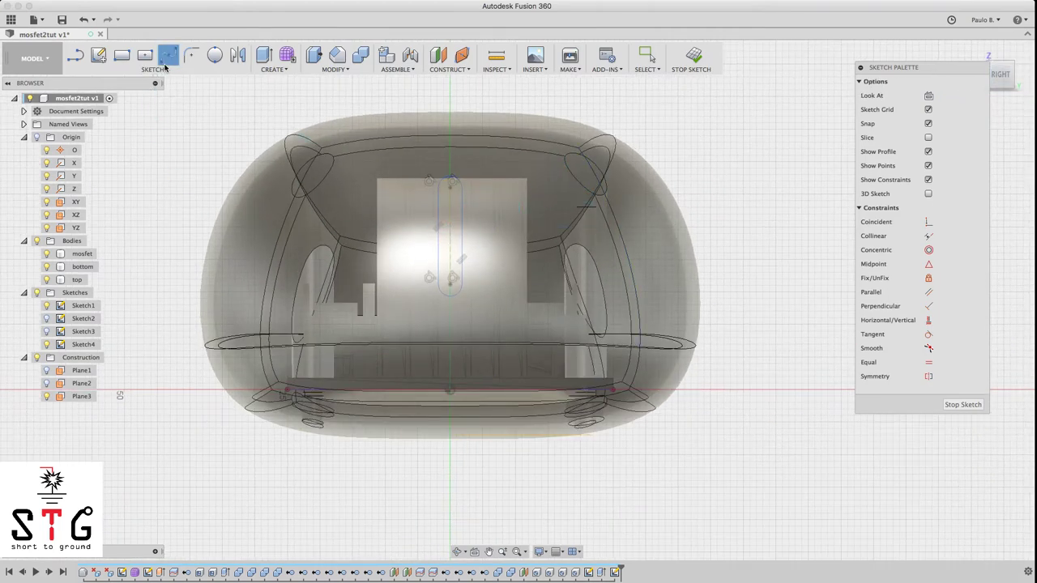
# Set up a rectangular pattern of the whole slot, extending 15 mm horizontally with Symmetric direction and a quantity of 1 in the second direction
pyautogui.click(153, 69)
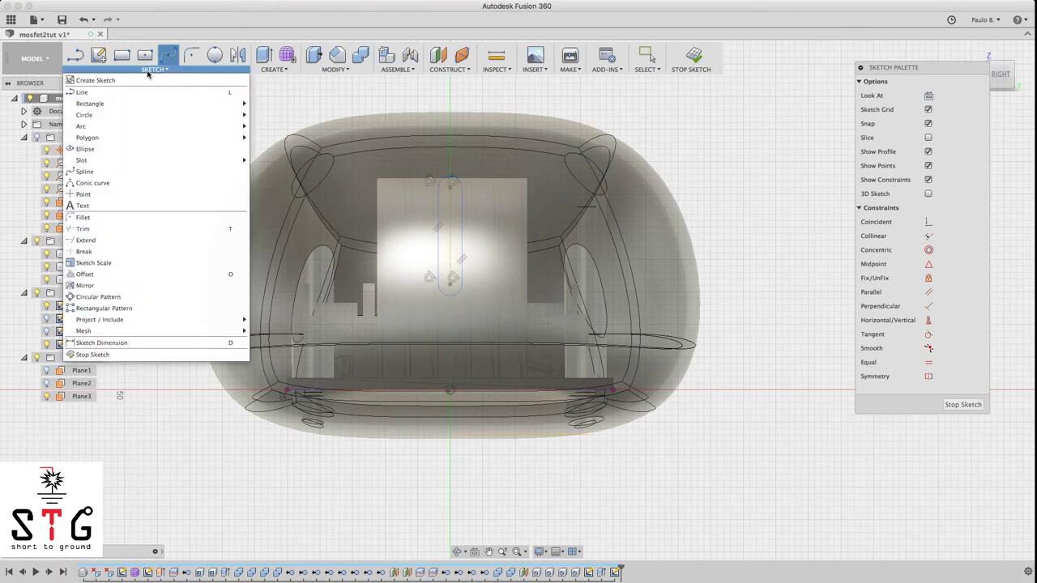
pyautogui.click(113, 308)
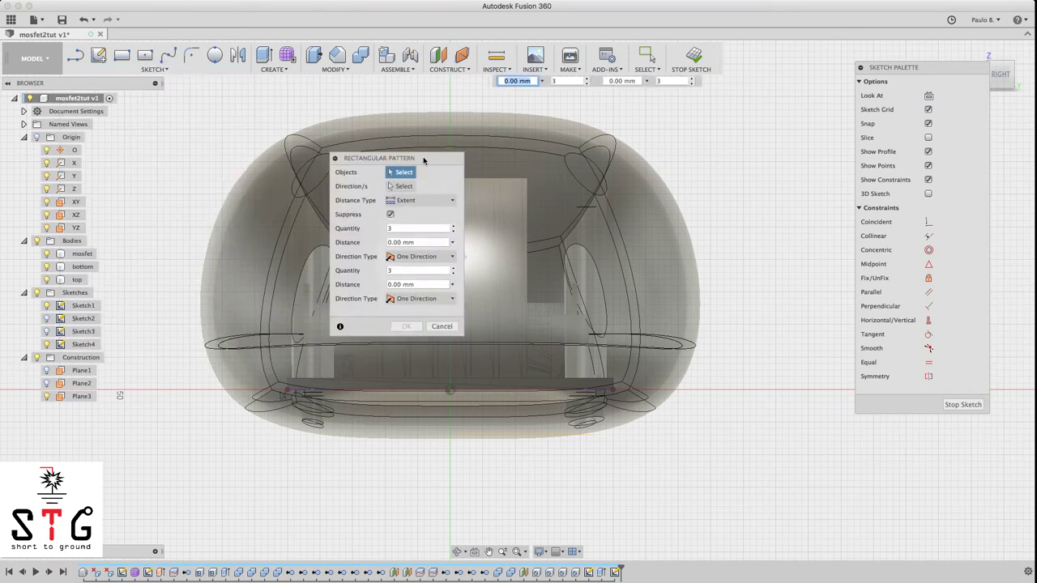
pyautogui.moveTo(423, 161)
pyautogui.mouseDown()
pyautogui.moveTo(984, 162)
pyautogui.moveTo(755, 161)
pyautogui.mouseUp()
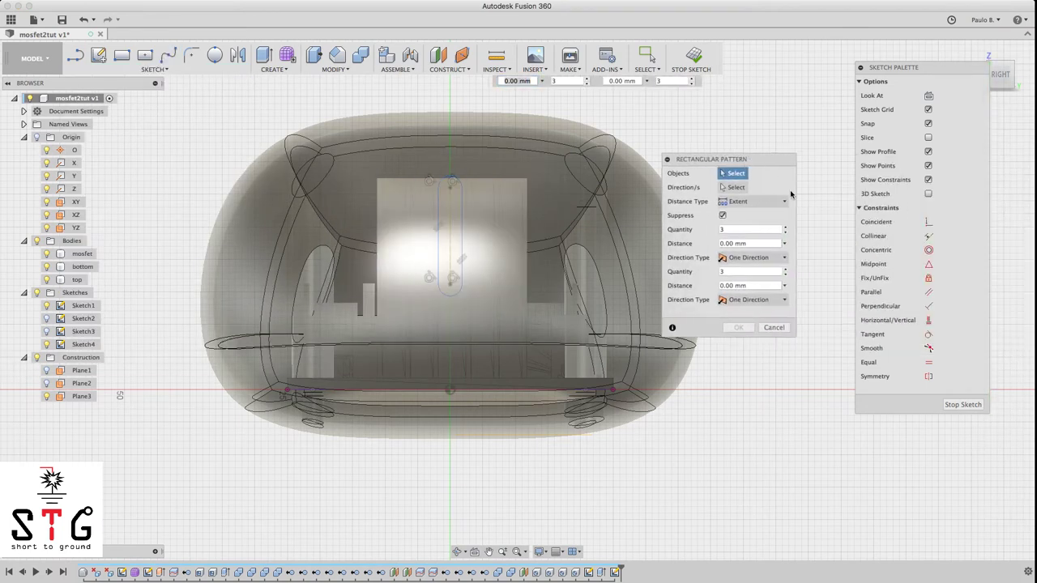
pyautogui.doubleClick(462, 220)
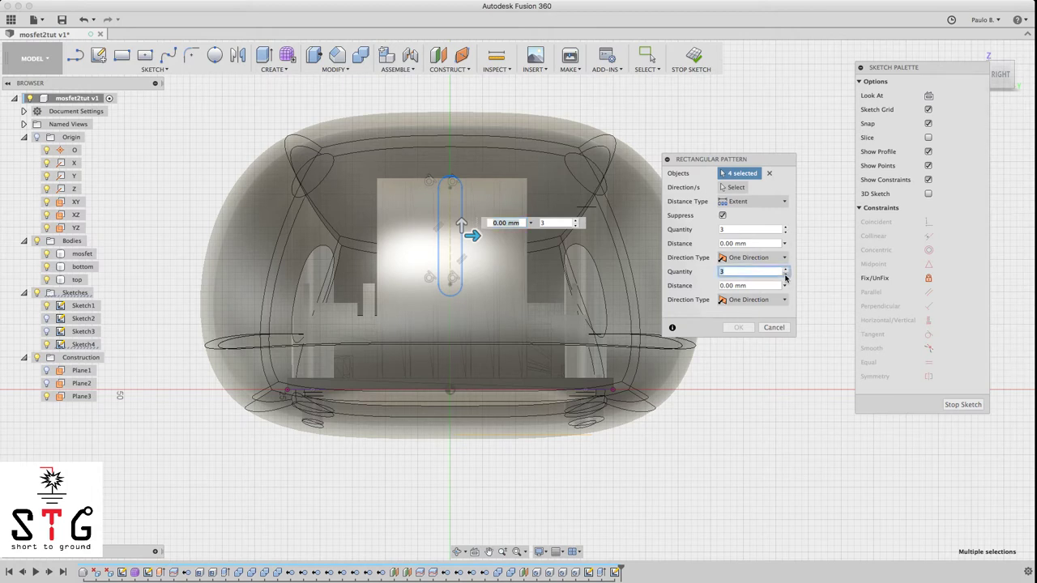
pyautogui.click(785, 275)
pyautogui.click(785, 276)
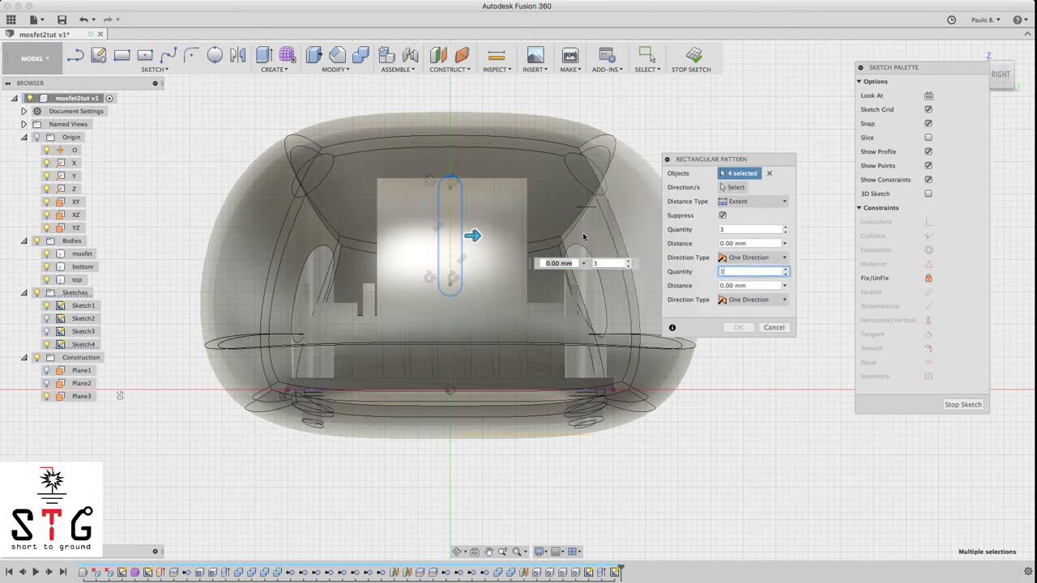
pyautogui.moveTo(472, 235); pyautogui.dragTo(569, 236)
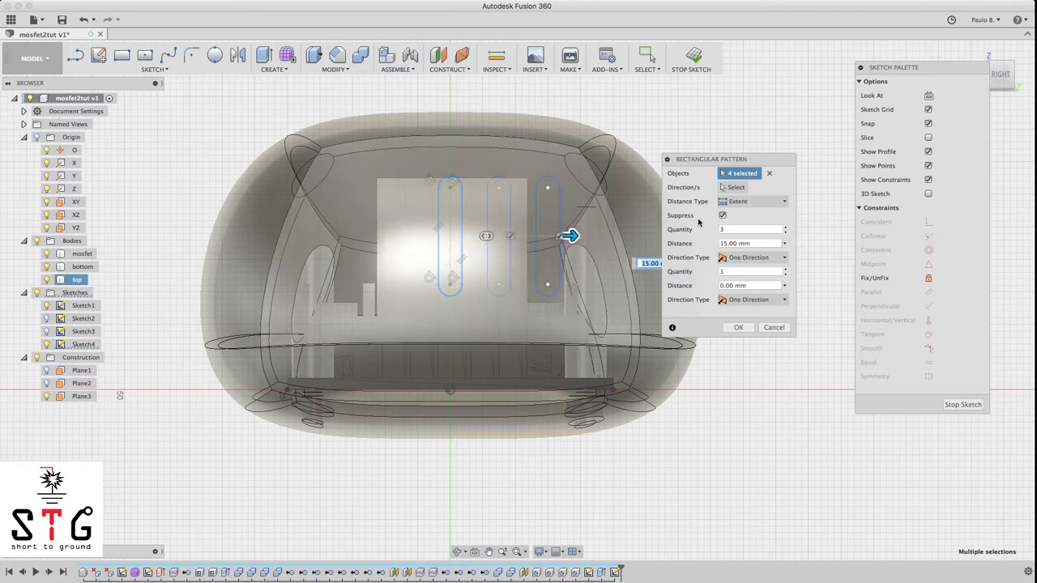
pyautogui.click(747, 257)
pyautogui.click(748, 271)
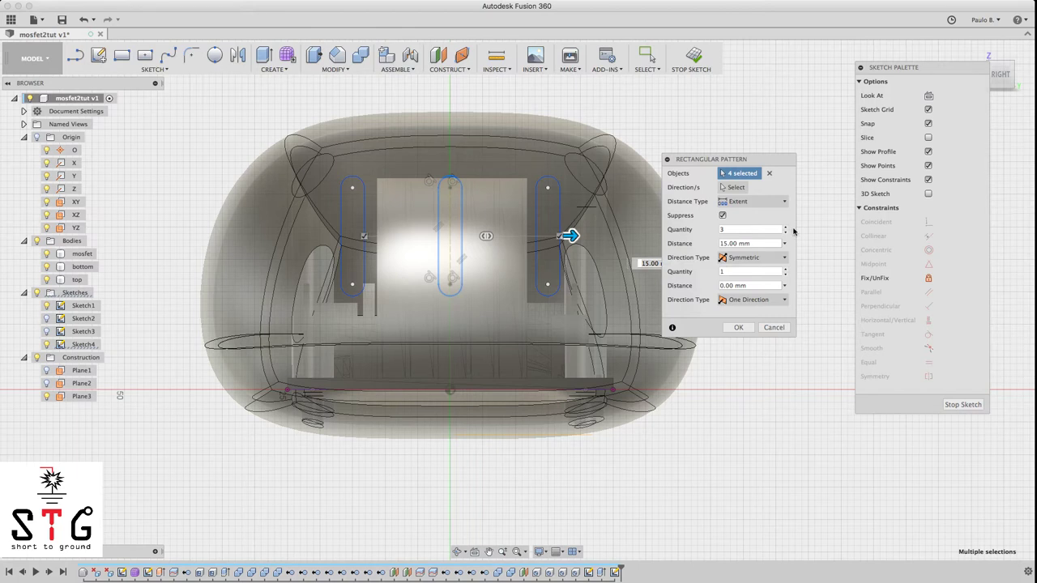
# Set the horizontal pattern's quantity to 7 and its extent distance to 18 mm, and create the pattern
pyautogui.click(785, 228)
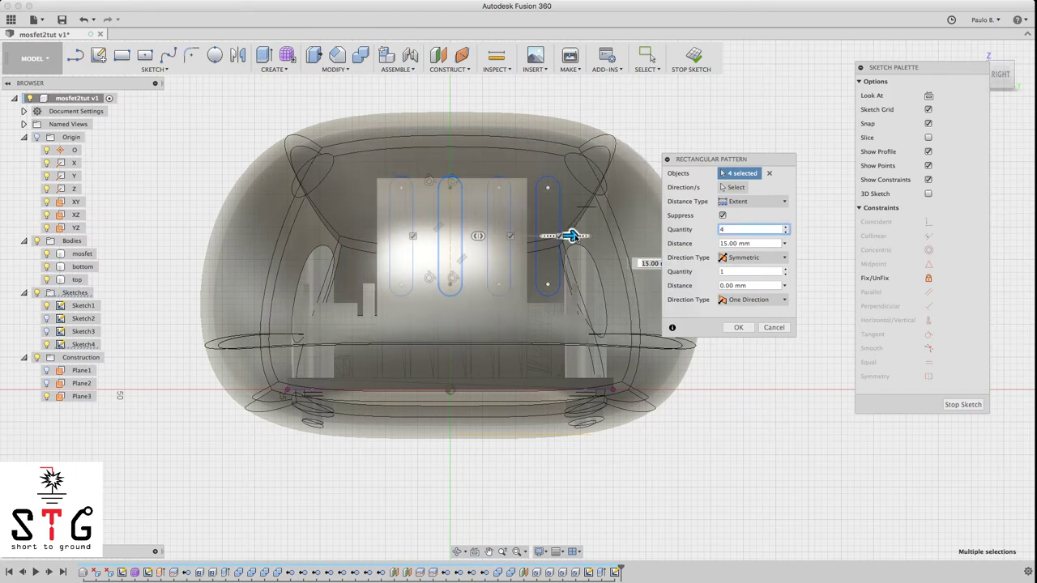
pyautogui.moveTo(568, 235)
pyautogui.mouseDown()
pyautogui.moveTo(591, 236)
pyautogui.moveTo(562, 236)
pyautogui.mouseUp()
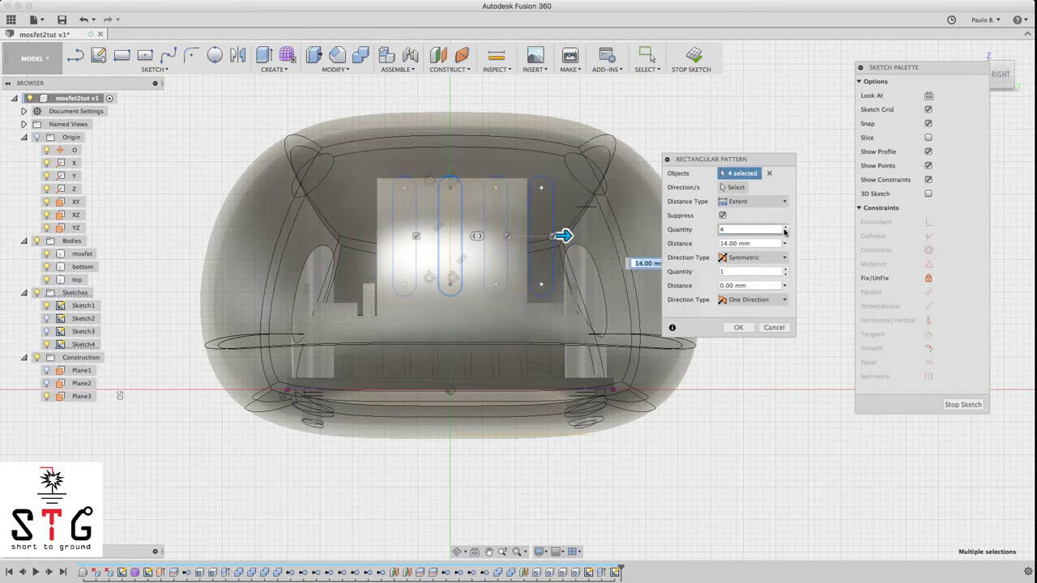
pyautogui.click(785, 228)
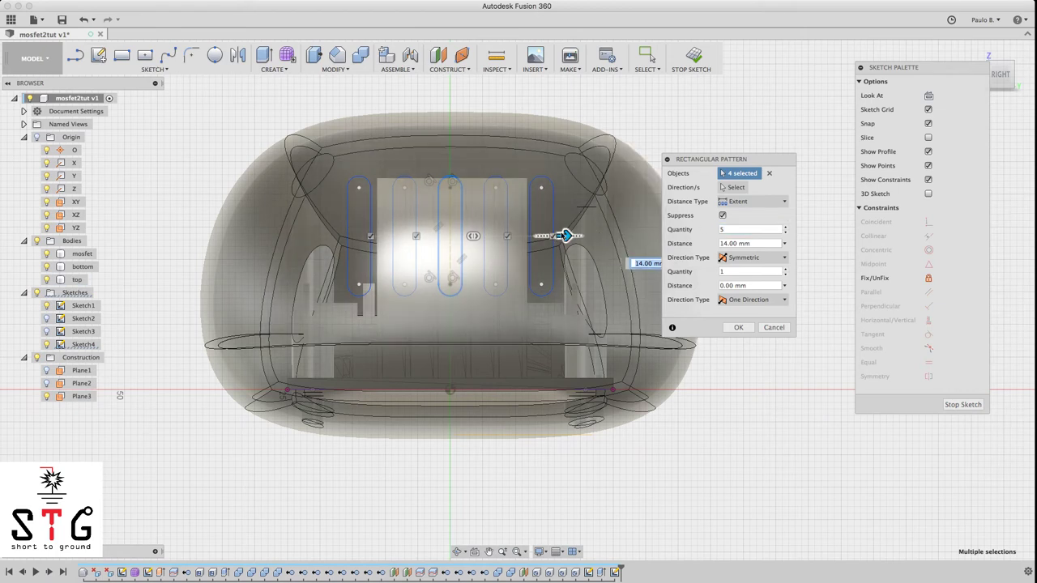
pyautogui.moveTo(565, 236); pyautogui.dragTo(583, 236)
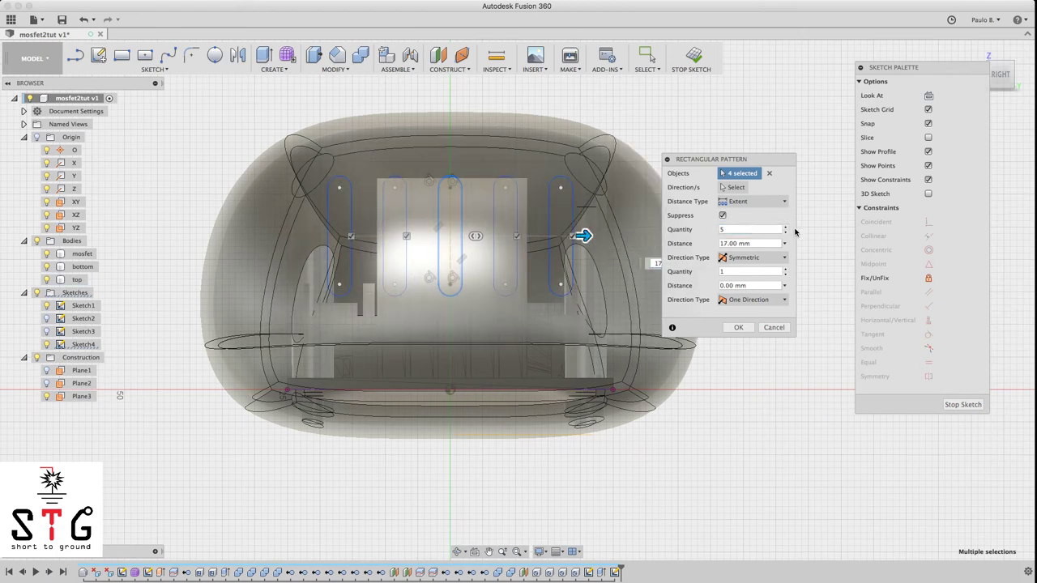
pyautogui.click(785, 229)
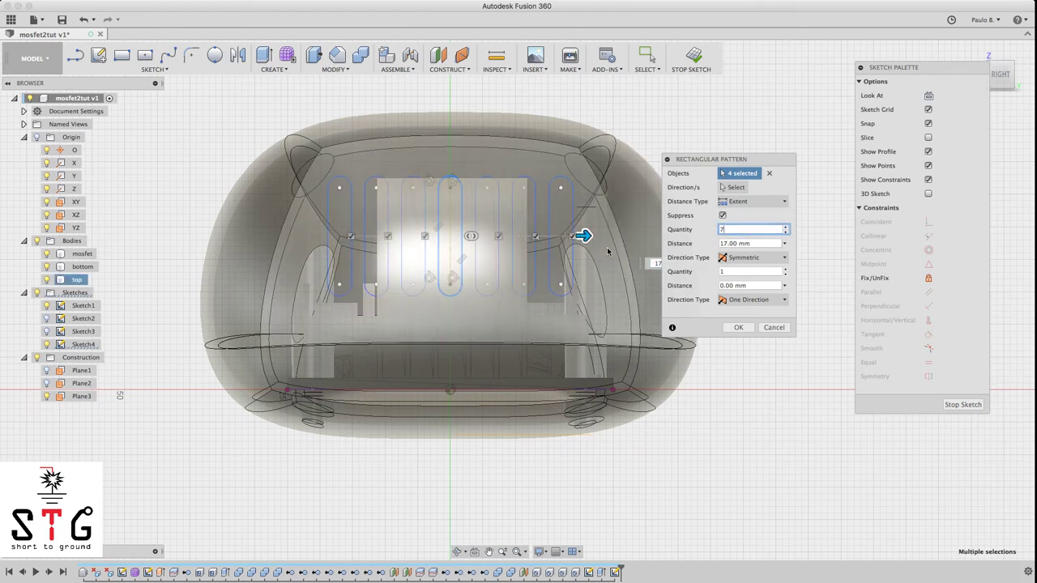
pyautogui.moveTo(585, 236); pyautogui.dragTo(591, 235)
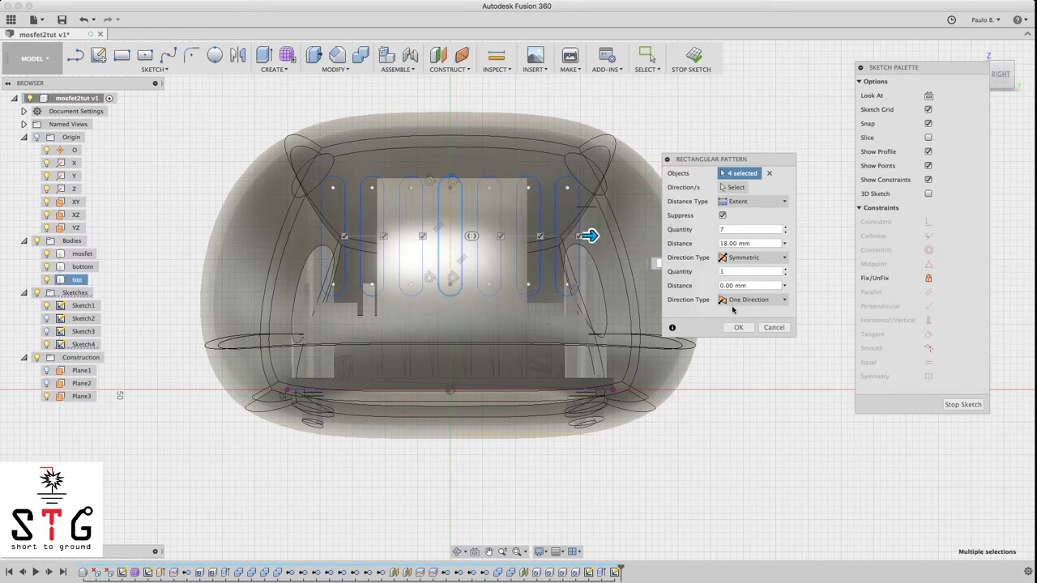
pyautogui.click(738, 327)
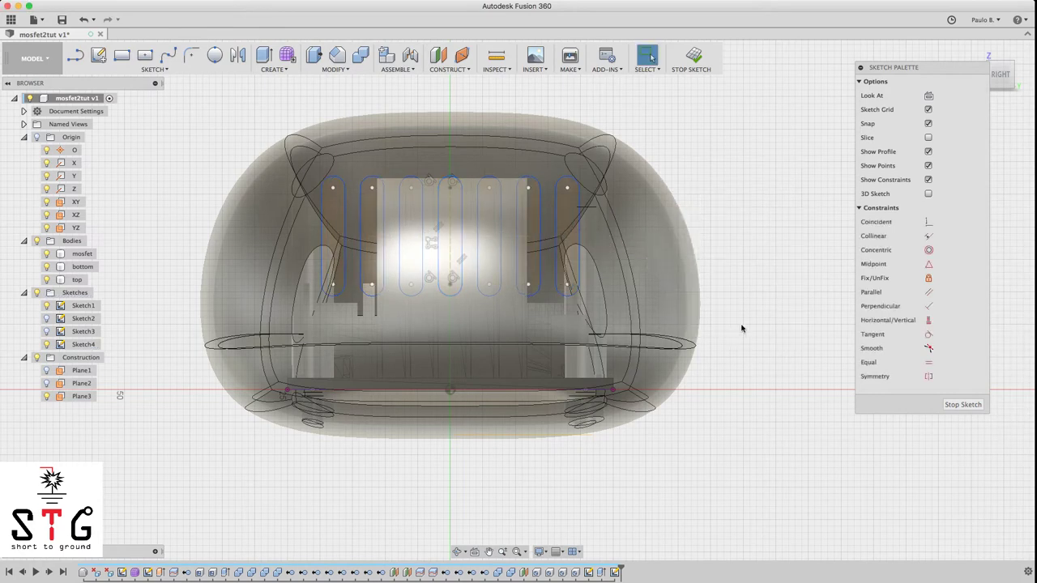
# Start an extrusion of all seven vent slot profiles, hiding the top body to reach them
pyautogui.click(1008, 77)
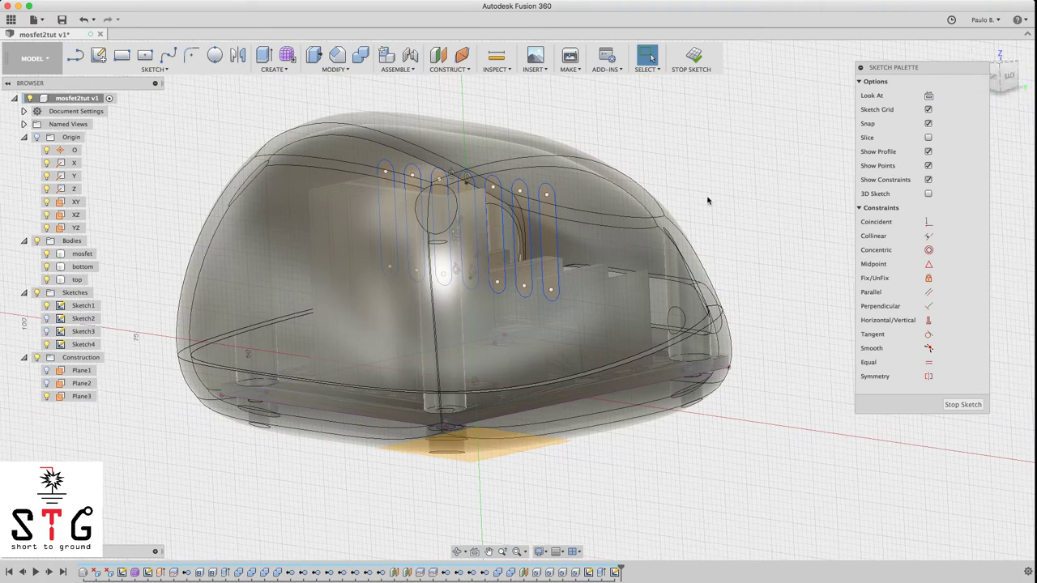
pyautogui.press('e')
pyautogui.click(551, 247)
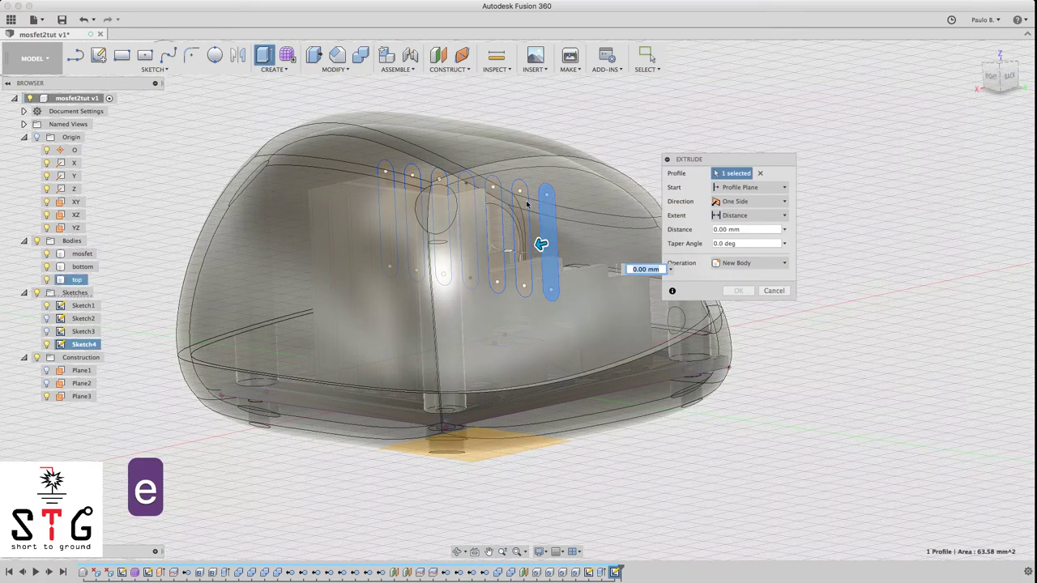
pyautogui.click(46, 279)
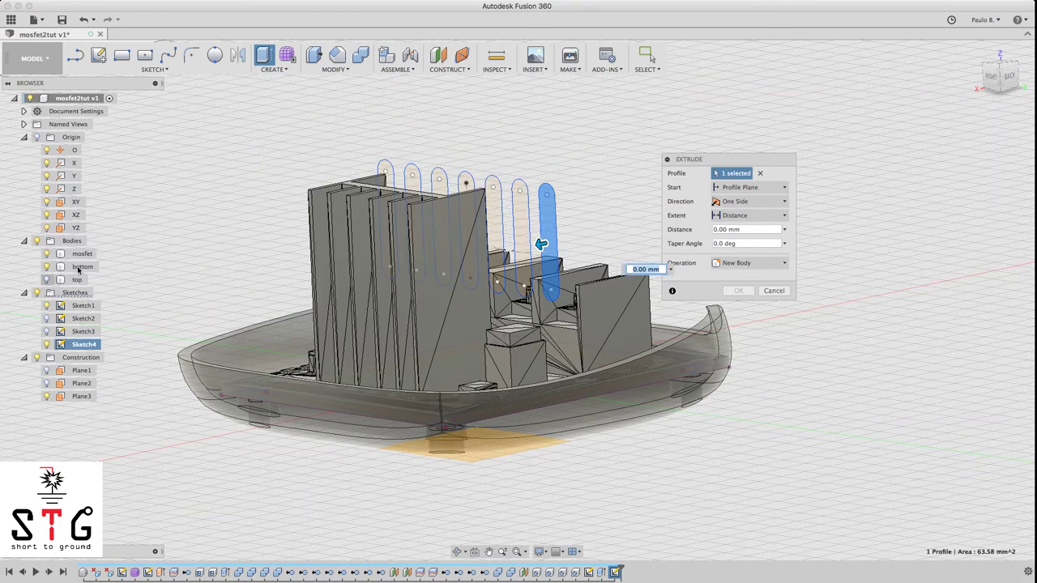
pyautogui.click(514, 219)
pyautogui.click(492, 204)
pyautogui.click(466, 182)
pyautogui.click(439, 178)
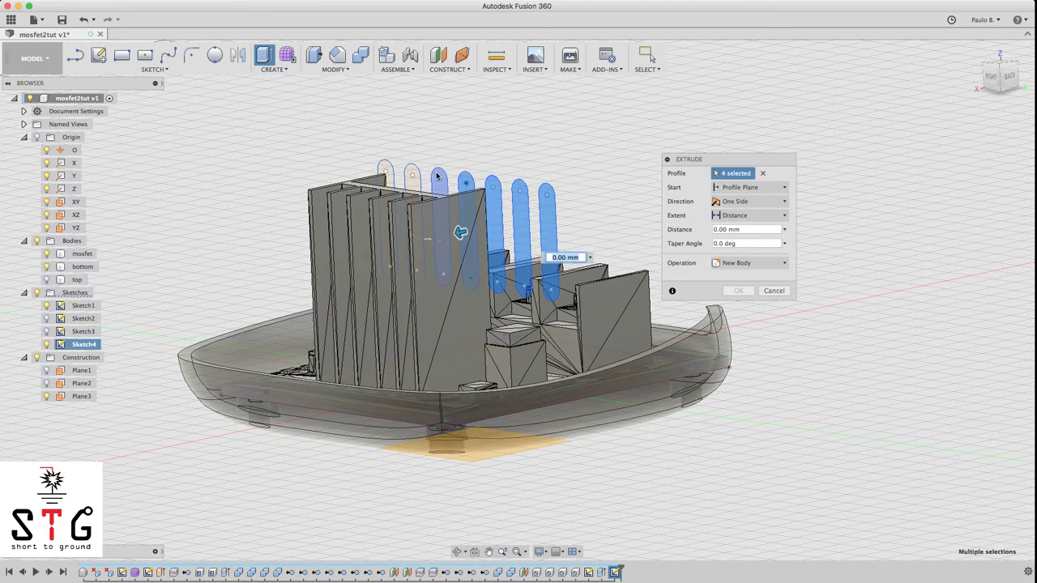
pyautogui.click(413, 175)
pyautogui.click(387, 170)
pyautogui.click(387, 170)
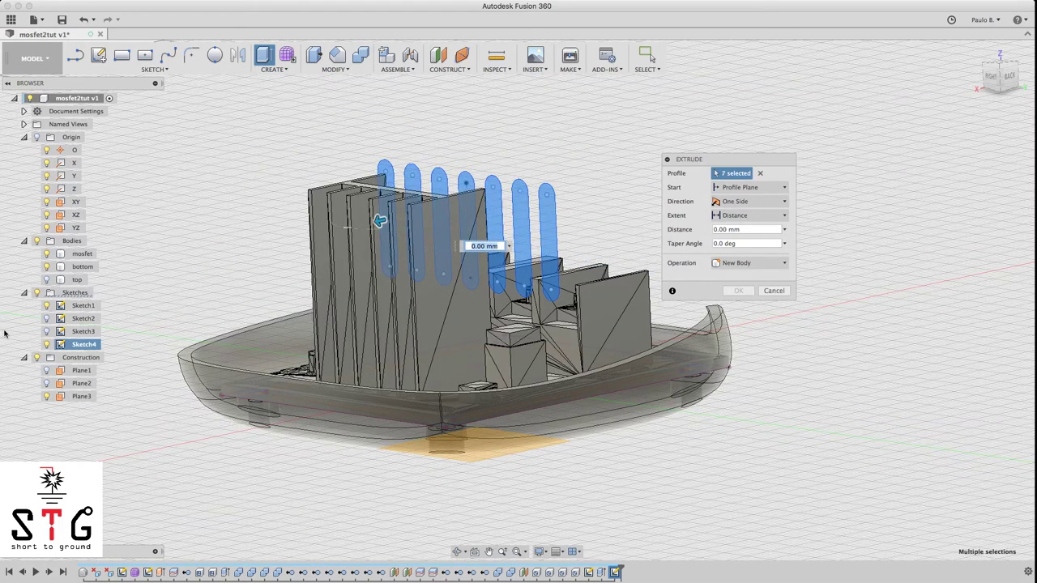
# Show the top body again and extrude the slots 51 mm as a cut through it, excluding the mosfet body
pyautogui.click(46, 280)
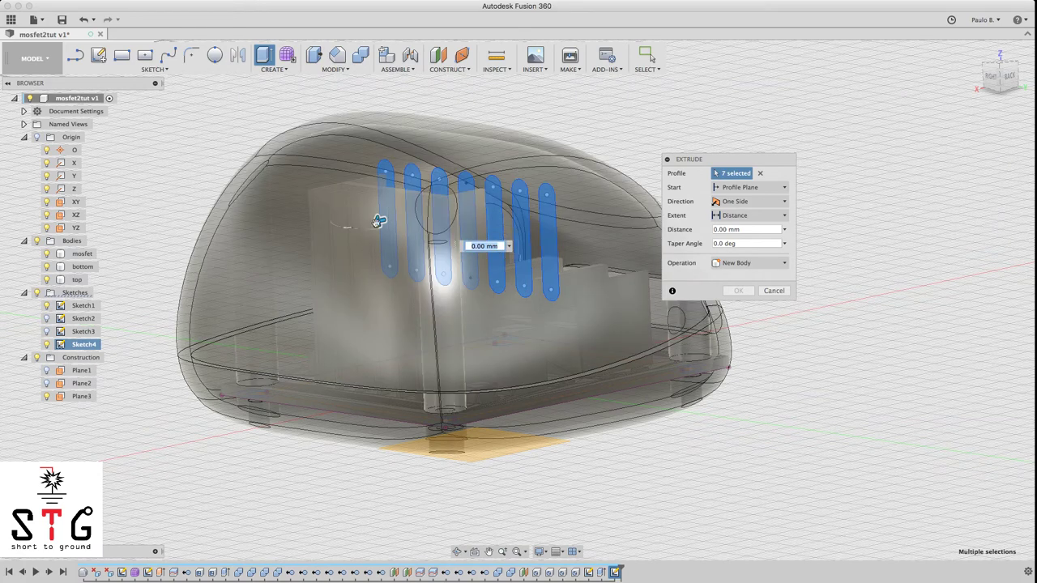
pyautogui.moveTo(377, 220); pyautogui.dragTo(173, 297)
pyautogui.click(670, 277)
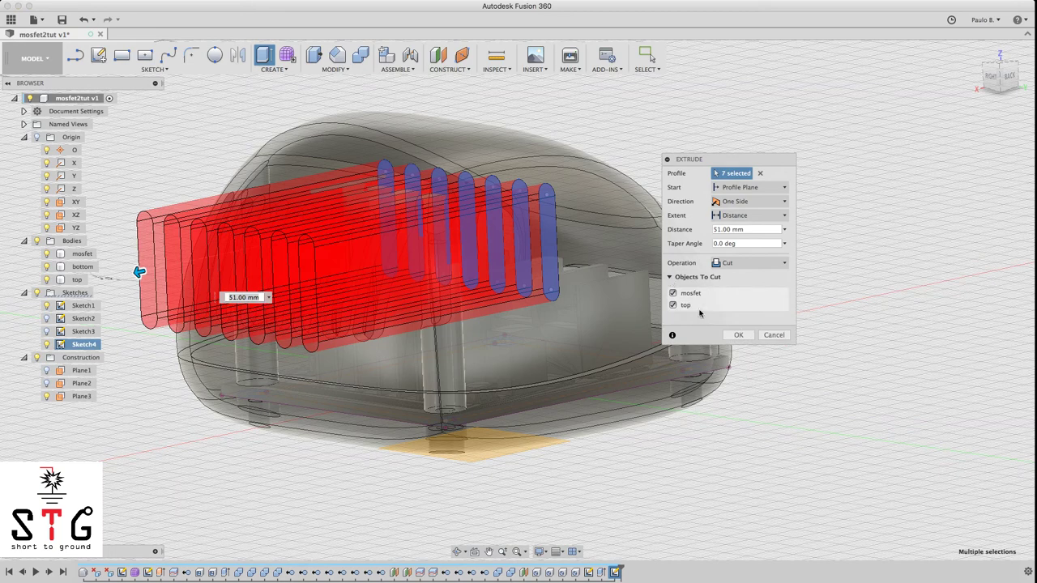
pyautogui.click(672, 294)
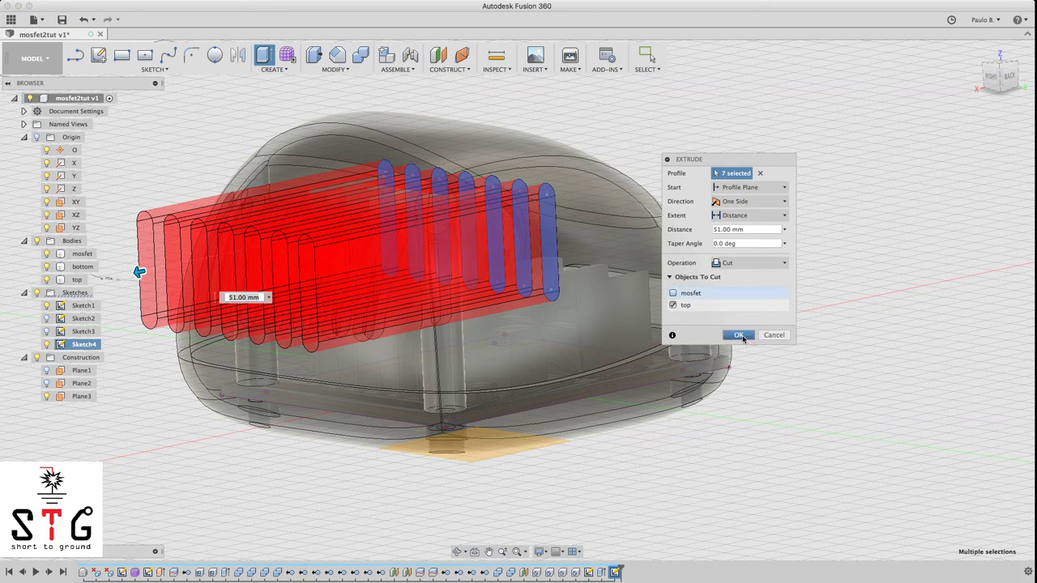
pyautogui.click(739, 335)
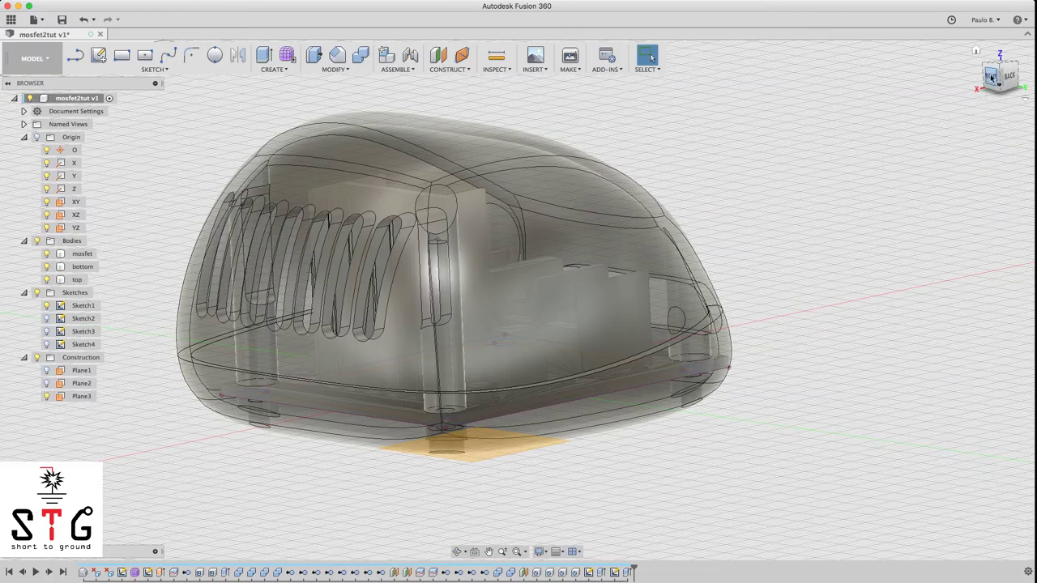
# Switch to the Render workspace
pyautogui.moveTo(992, 78)
pyautogui.mouseDown()
pyautogui.moveTo(1027, 63)
pyautogui.moveTo(1012, 99)
pyautogui.moveTo(993, 54)
pyautogui.moveTo(995, 81)
pyautogui.moveTo(1001, 65)
pyautogui.mouseUp()
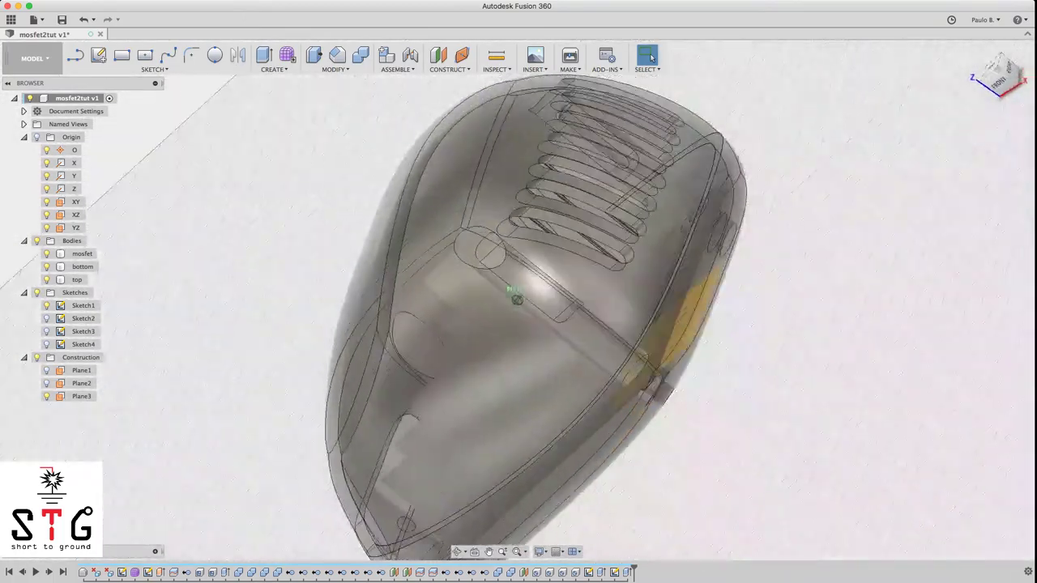
pyautogui.moveTo(834, 118); pyautogui.dragTo(822, 122)
pyautogui.click(45, 59)
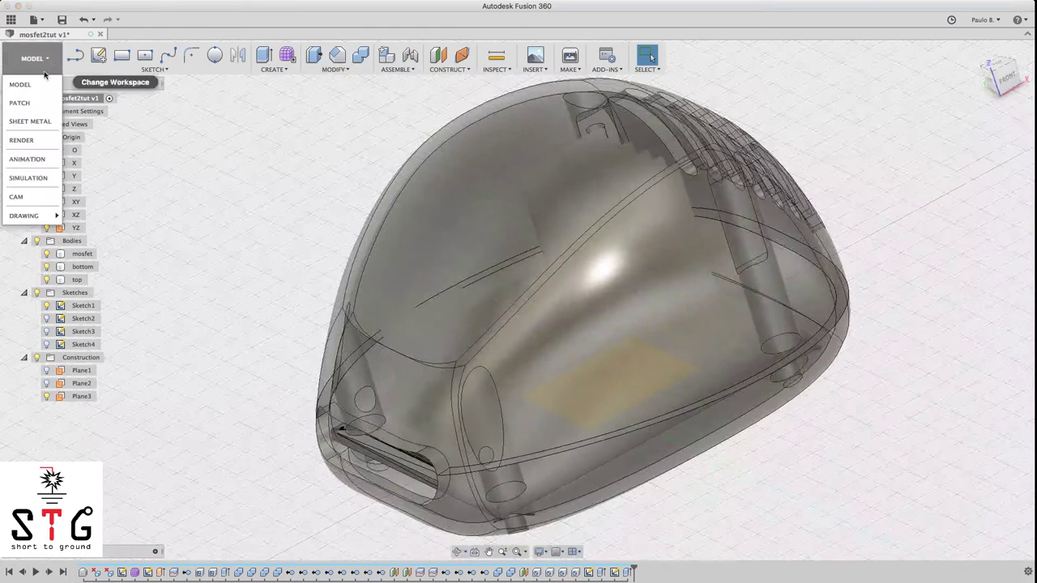
pyautogui.click(24, 140)
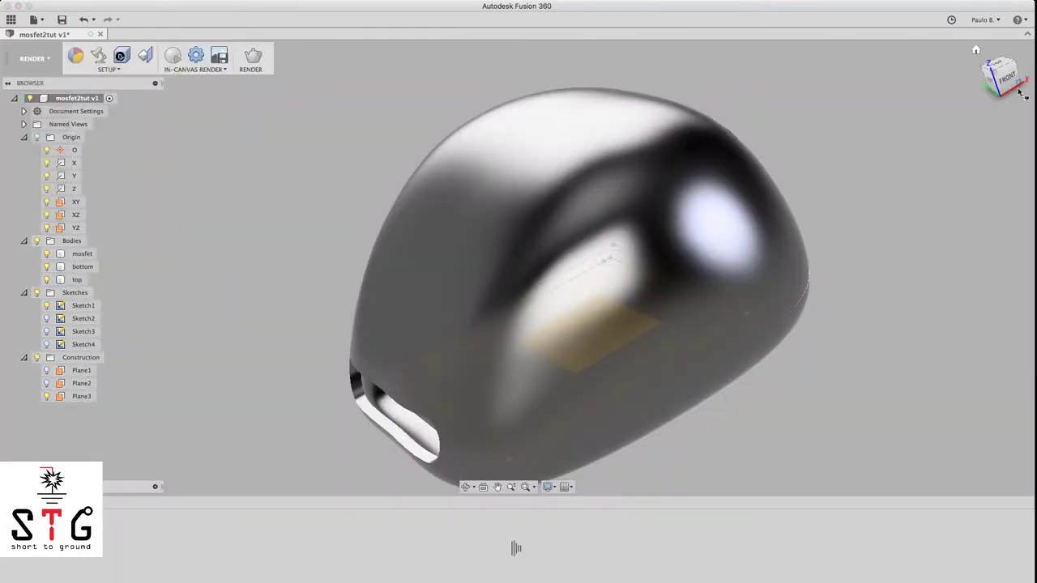
# Apply the opaque Plastic - Glossy (Yellow) appearance to the enclosure's top body
pyautogui.click(694, 138)
pyautogui.press('a')
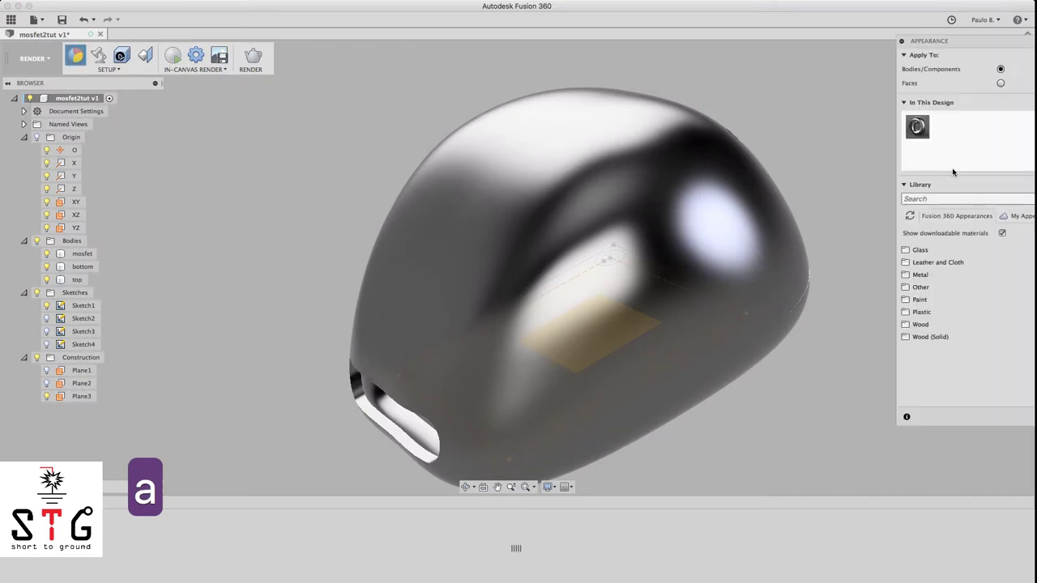
pyautogui.click(910, 313)
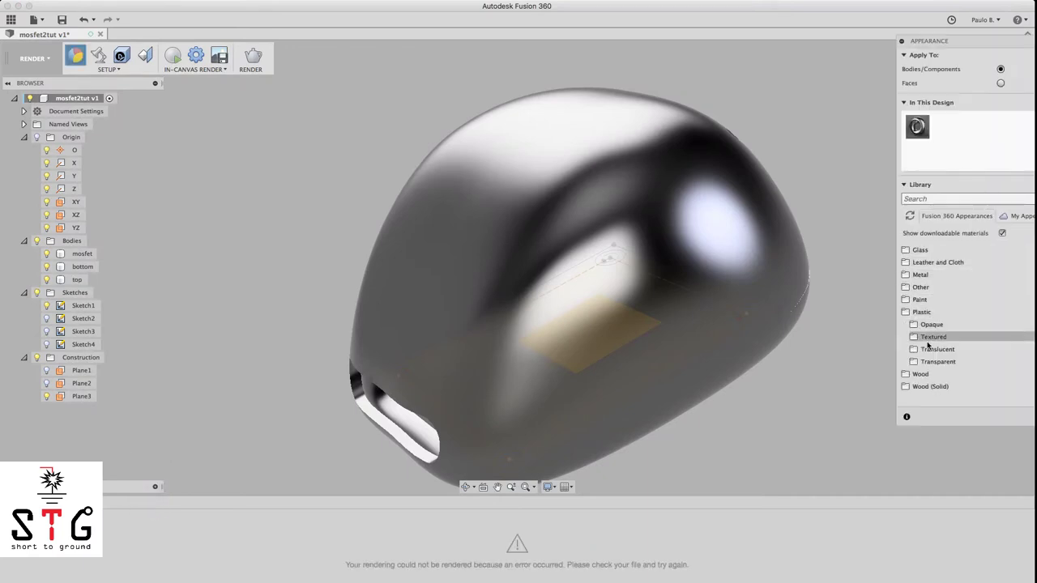
pyautogui.click(918, 325)
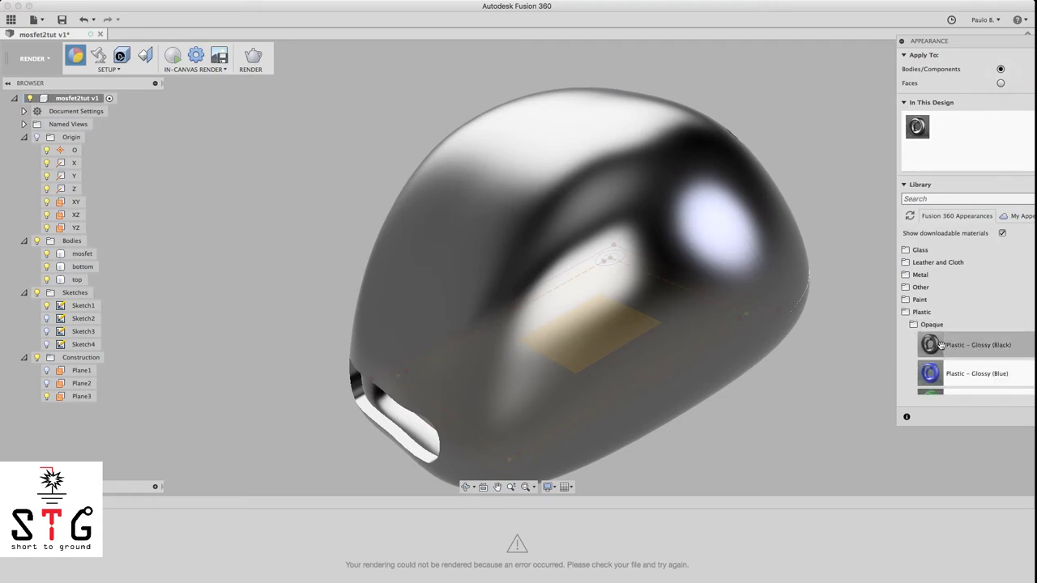
pyautogui.scroll(-3, 922, 351)
pyautogui.moveTo(930, 286); pyautogui.dragTo(733, 223)
# Apply Plastic - Matte (Gray) to the enclosure's bottom body and darken its colour to a dark gray
pyautogui.scroll(-5, 932, 332)
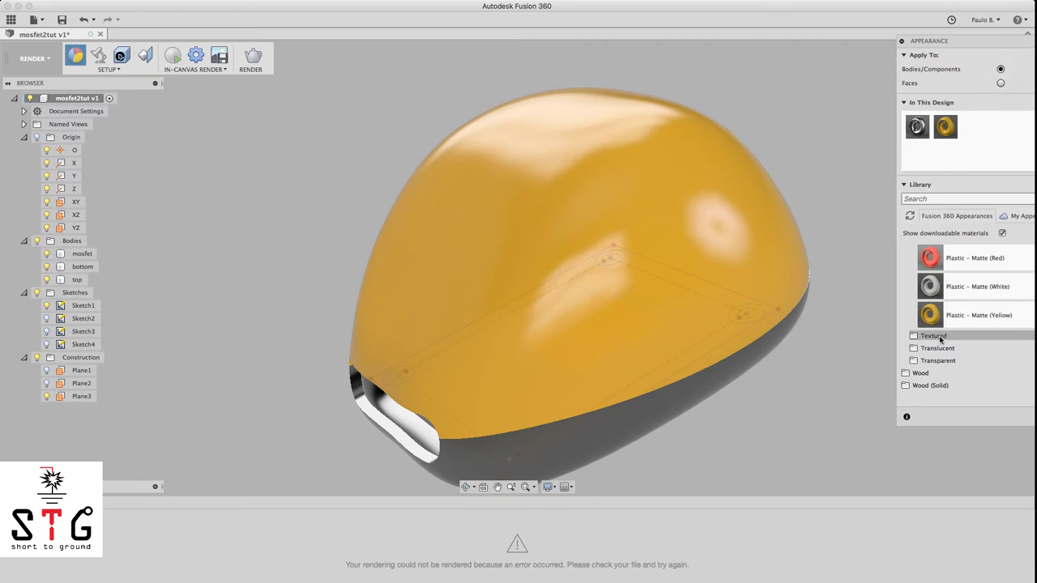
pyautogui.scroll(3, 937, 324)
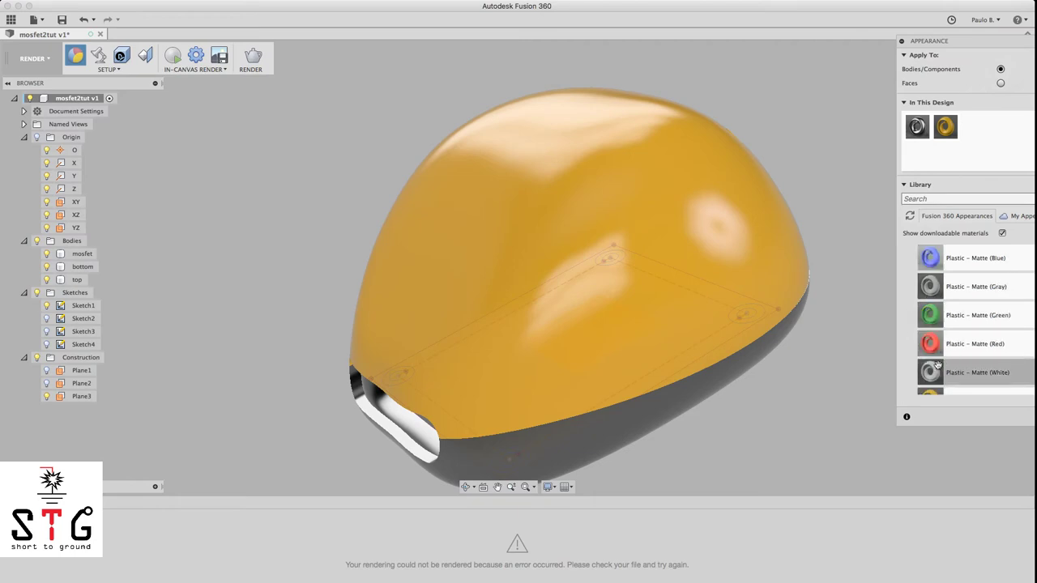
pyautogui.scroll(-3, 937, 364)
pyautogui.scroll(3, 940, 324)
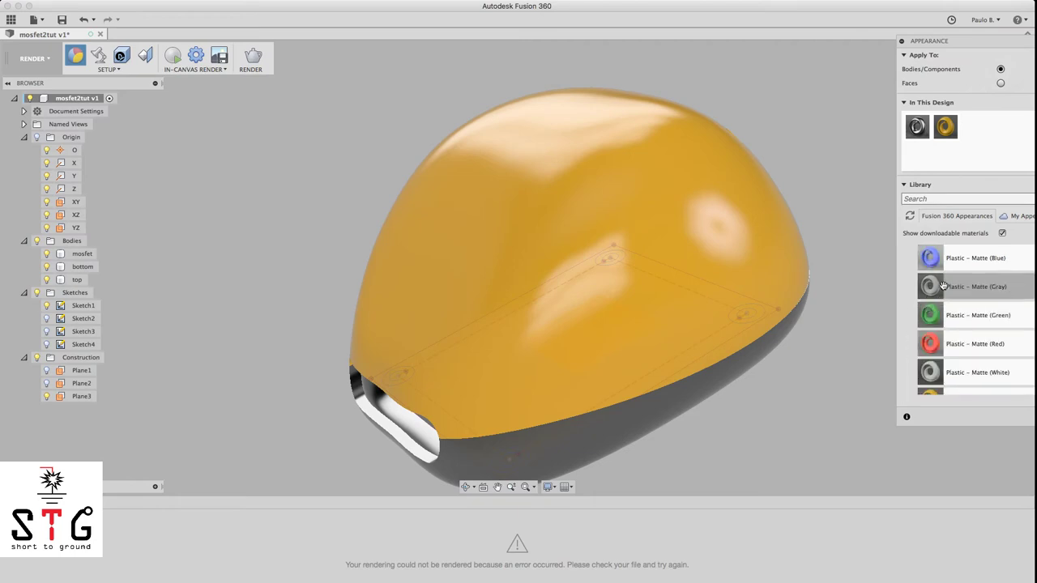
pyautogui.moveTo(937, 283); pyautogui.dragTo(685, 384)
pyautogui.doubleClick(973, 124)
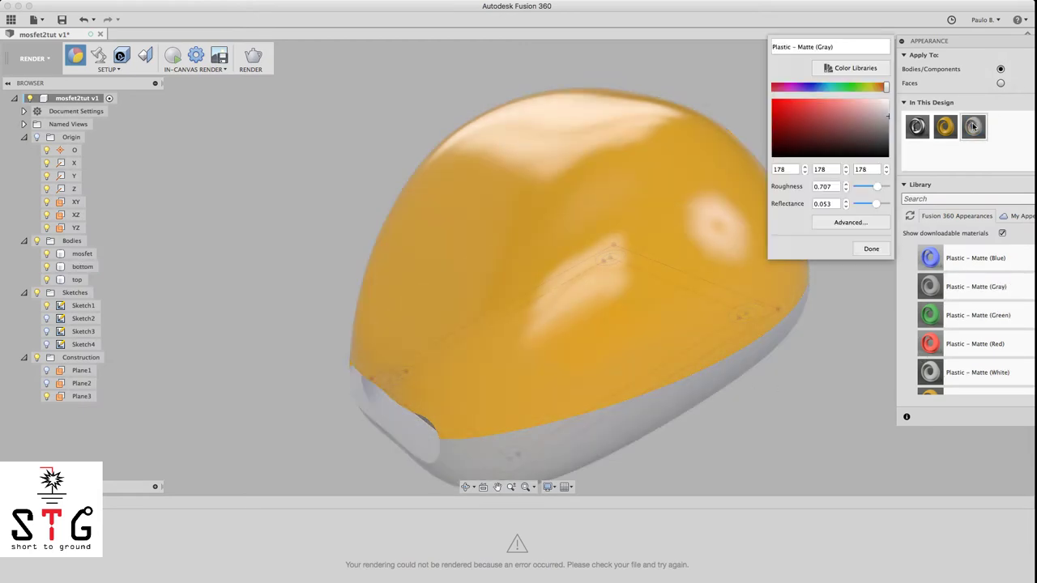
pyautogui.moveTo(888, 121); pyautogui.dragTo(893, 143)
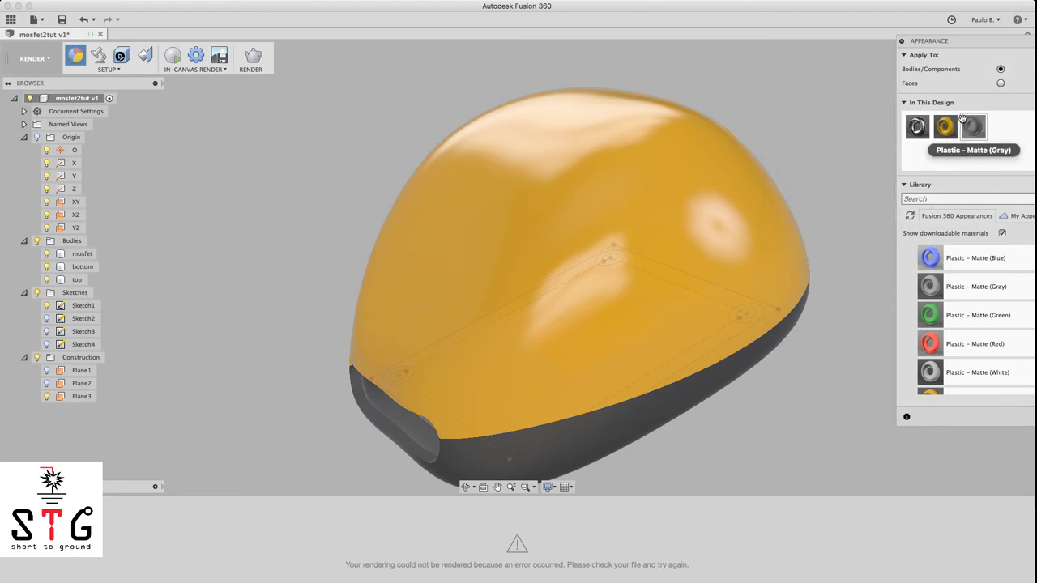
# Change the top body's Plastic - Glossy (Yellow) appearance to a bright saturated red and close the appearance settings
pyautogui.doubleClick(944, 126)
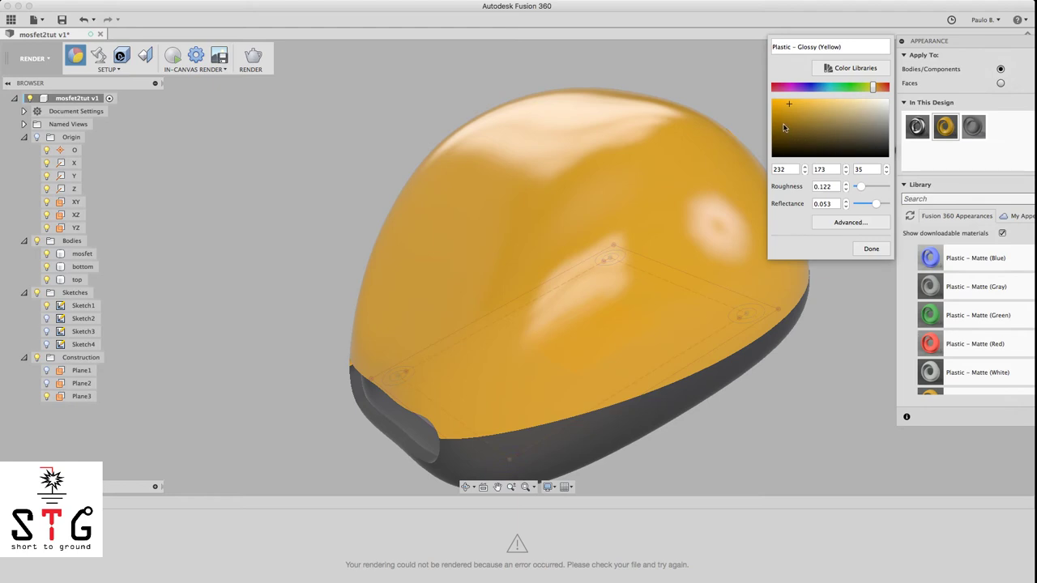
pyautogui.moveTo(880, 91); pyautogui.dragTo(897, 88)
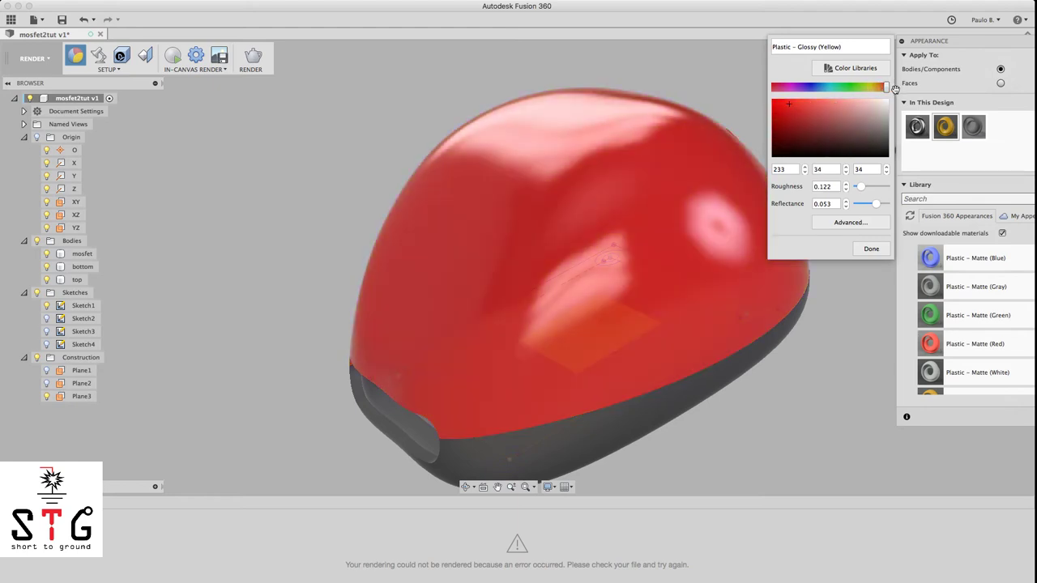
pyautogui.moveTo(838, 130); pyautogui.dragTo(779, 102)
pyautogui.click(872, 250)
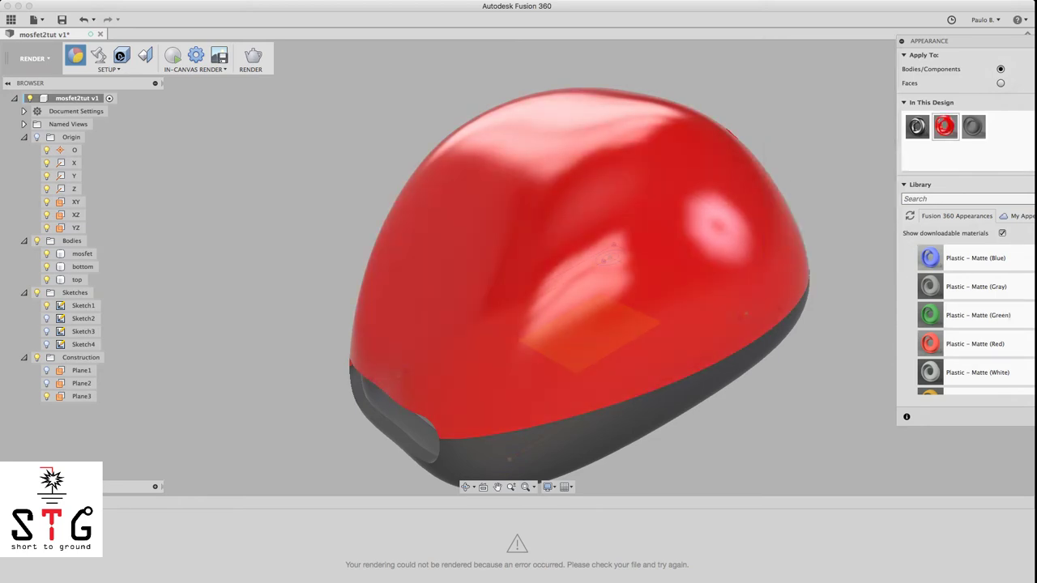
pyautogui.press('Escape')
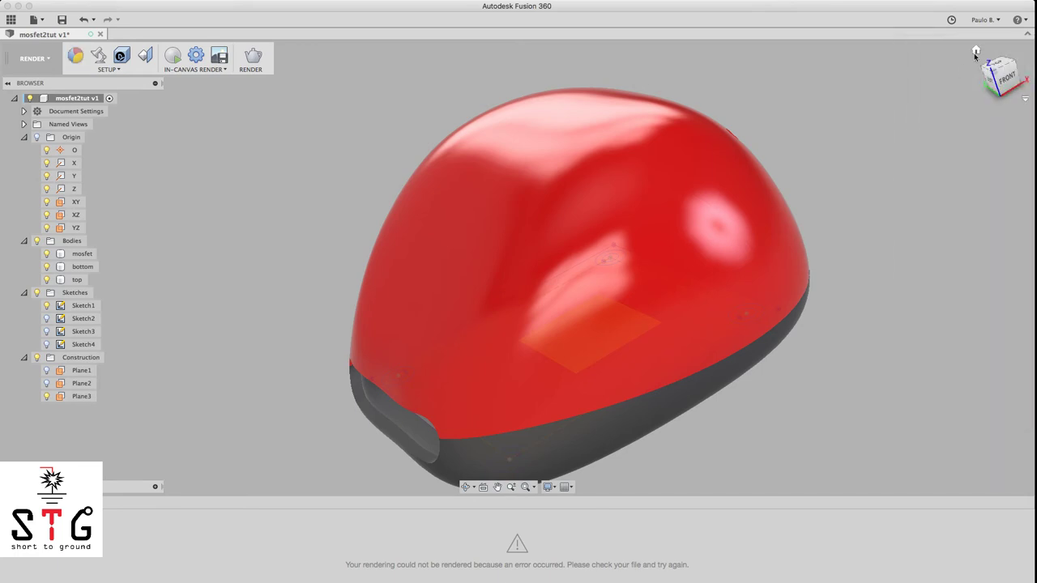
# Examine the coloured enclosure from the home view, the underside and the back
pyautogui.click(977, 51)
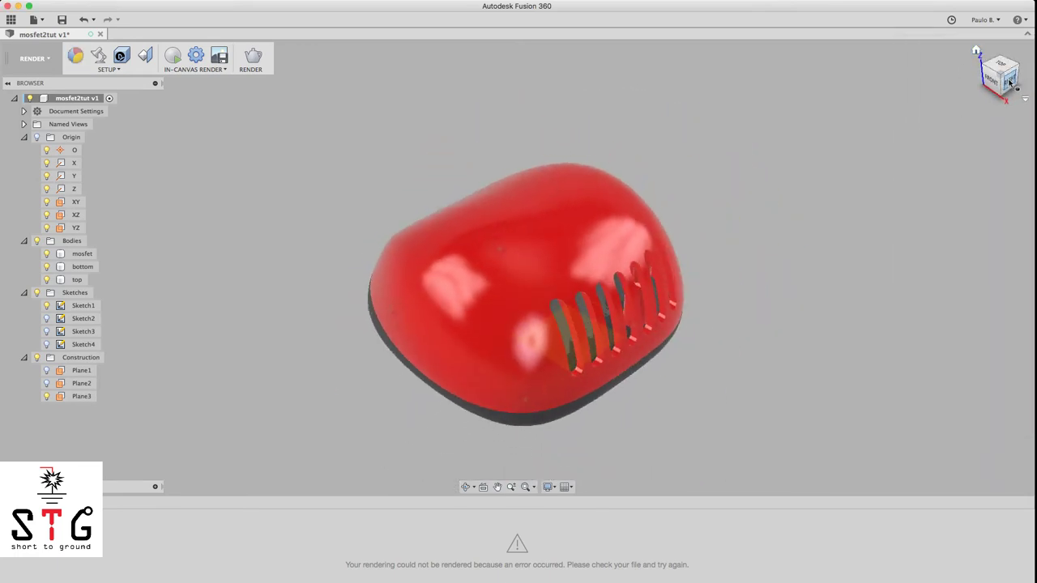
pyautogui.moveTo(1009, 83)
pyautogui.mouseDown()
pyautogui.moveTo(805, 32)
pyautogui.moveTo(720, 33)
pyautogui.moveTo(743, 71)
pyautogui.moveTo(908, 18)
pyautogui.moveTo(1013, 10)
pyautogui.moveTo(945, 10)
pyautogui.moveTo(827, 34)
pyautogui.moveTo(966, 29)
pyautogui.moveTo(887, 62)
pyautogui.moveTo(797, 77)
pyautogui.mouseUp()
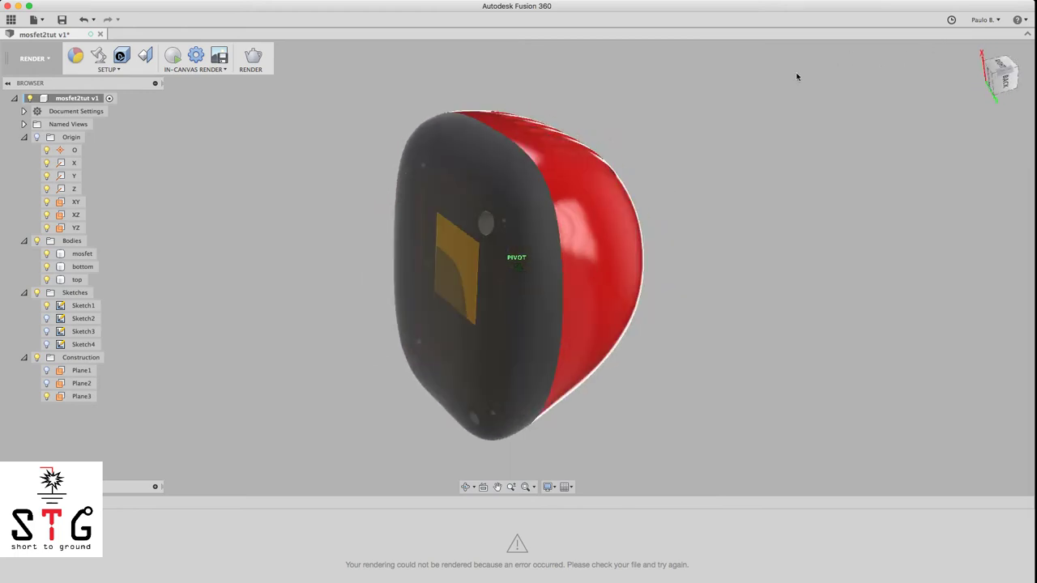
pyautogui.click(1004, 77)
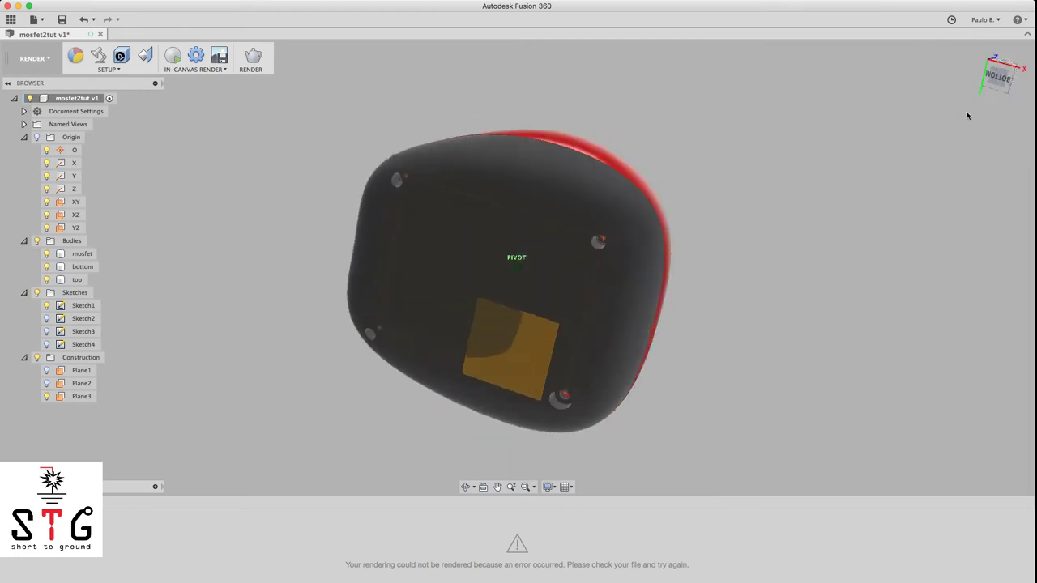
pyautogui.click(992, 77)
pyautogui.moveTo(1001, 77)
pyautogui.mouseDown()
pyautogui.moveTo(1001, 130)
pyautogui.moveTo(1001, 60)
pyautogui.moveTo(1000, 79)
pyautogui.mouseUp()
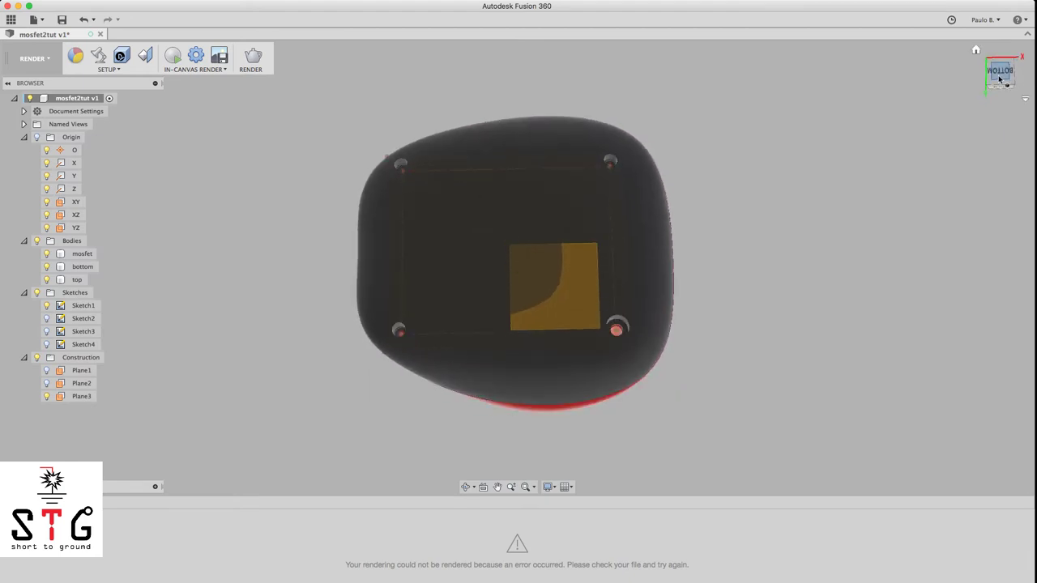
pyautogui.click(1000, 79)
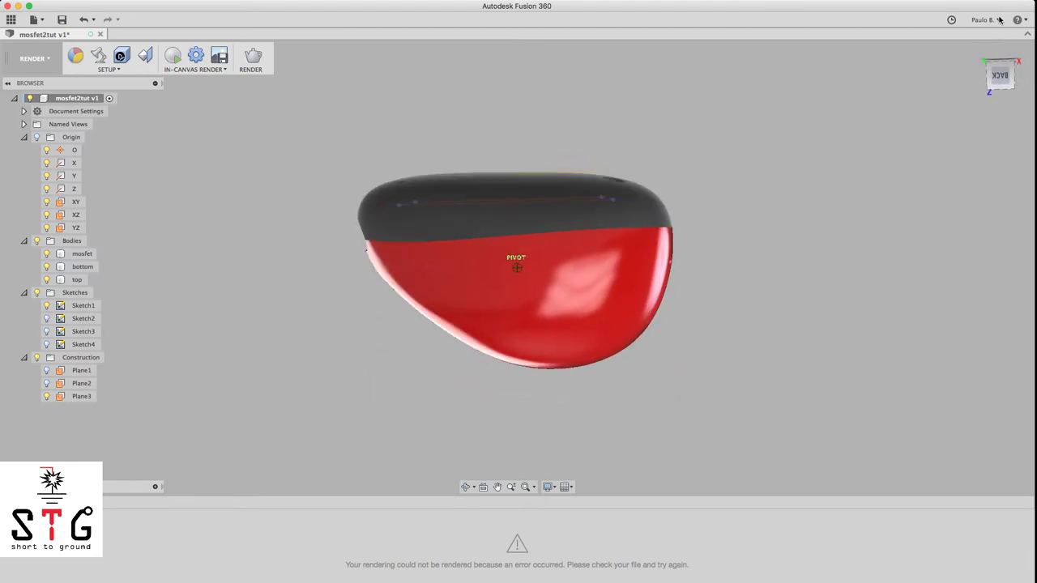
pyautogui.click(999, 80)
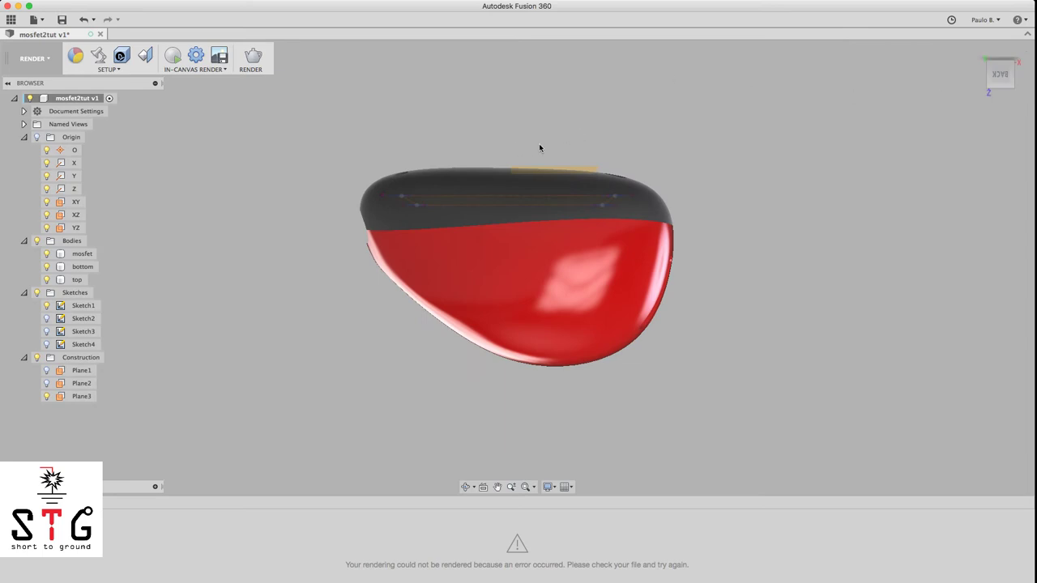
# Switch to the Model workspace, create a construction plane offset 3 mm from Plane3 into the enclosure's bottom, and hide Plane3
pyautogui.click(33, 57)
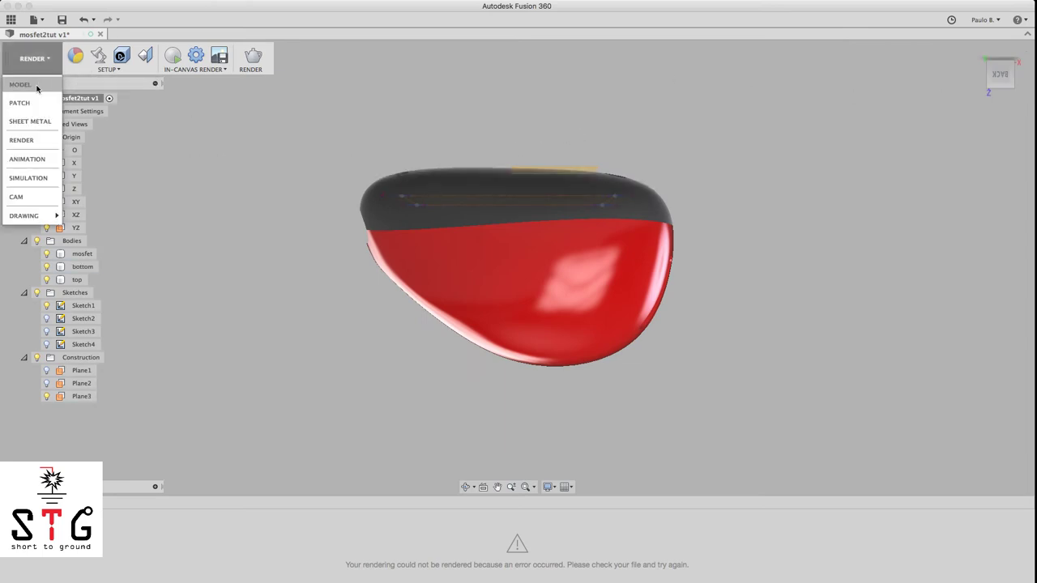
pyautogui.click(22, 84)
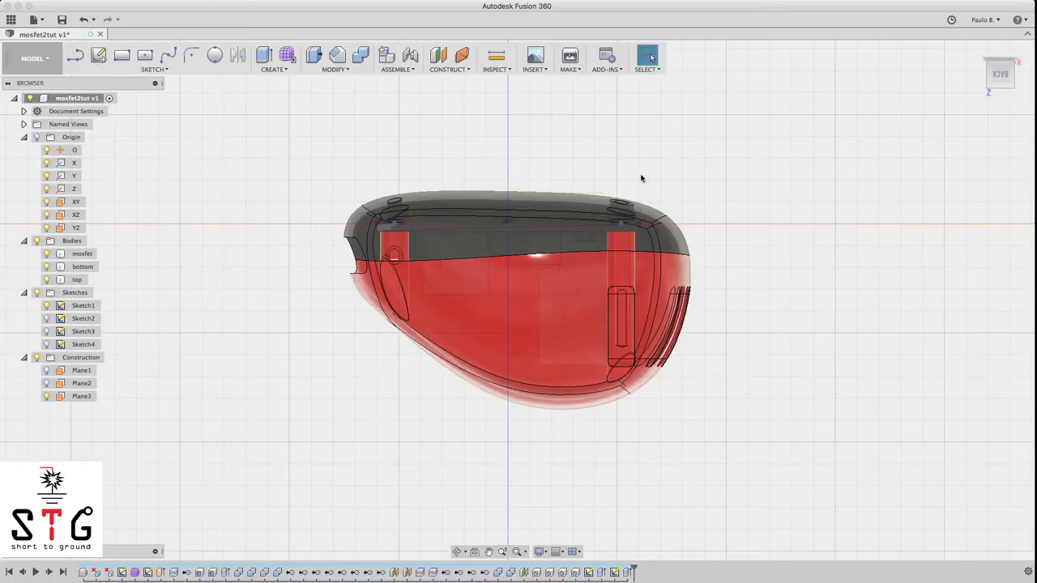
pyautogui.click(1008, 77)
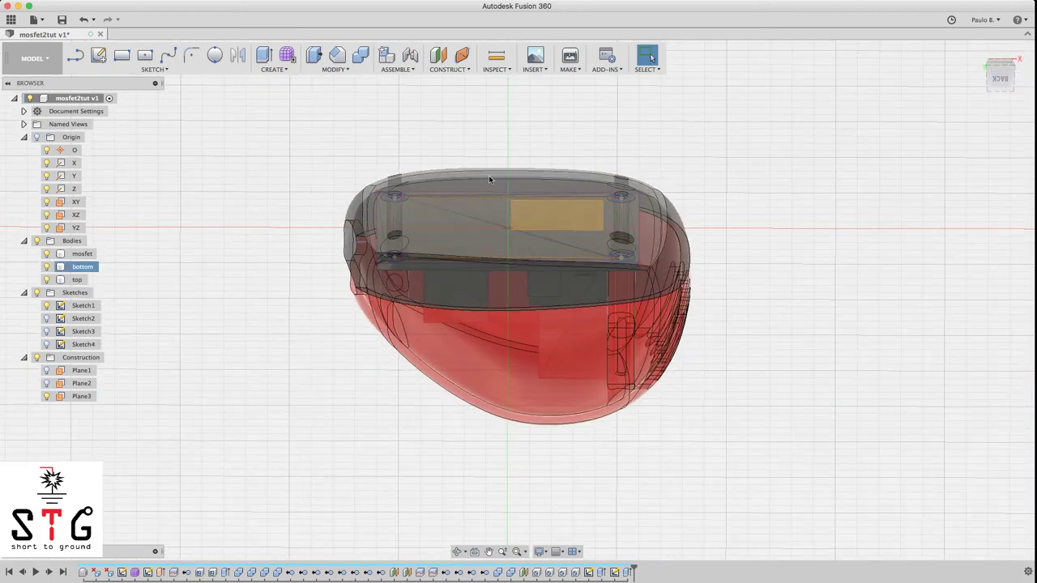
pyautogui.click(438, 55)
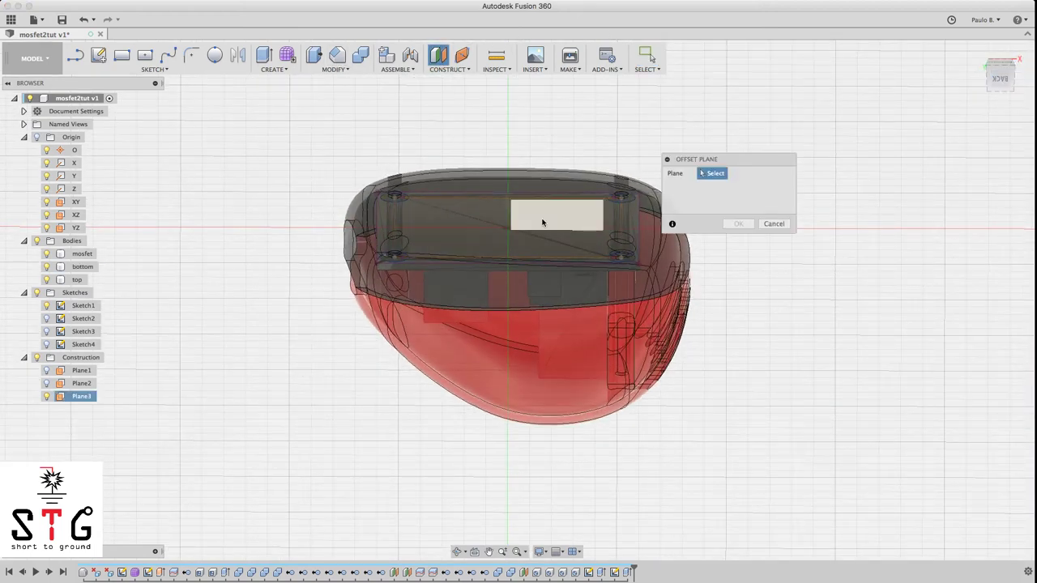
pyautogui.click(543, 221)
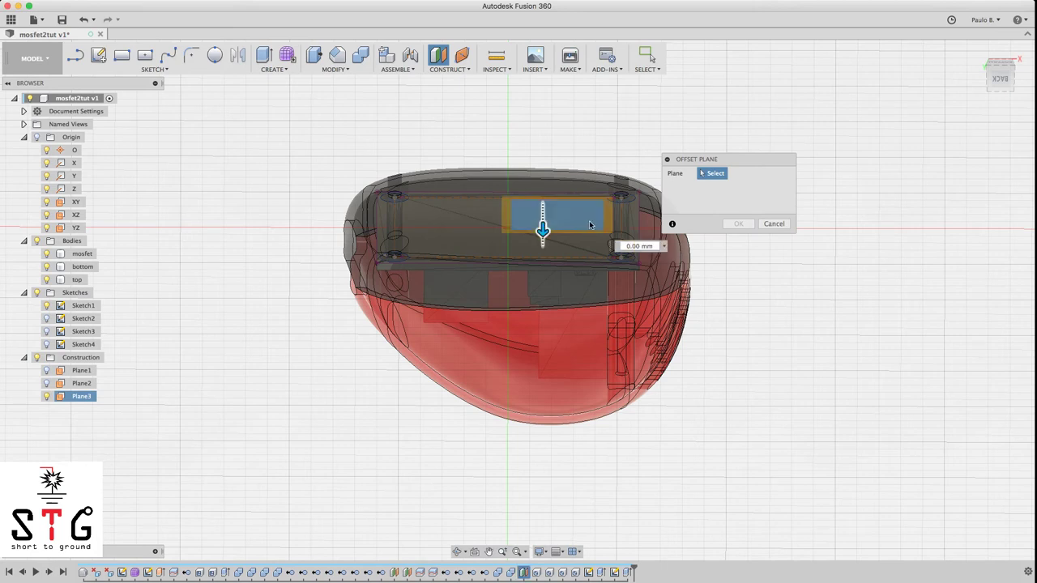
pyautogui.click(987, 84)
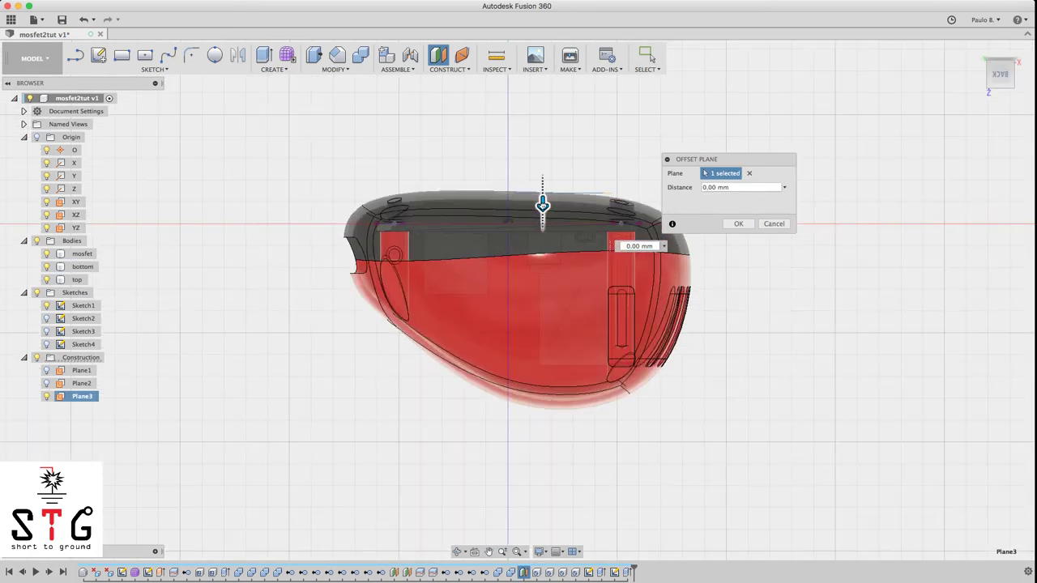
pyautogui.moveTo(543, 205); pyautogui.dragTo(542, 218)
pyautogui.scroll(2, 616, 222)
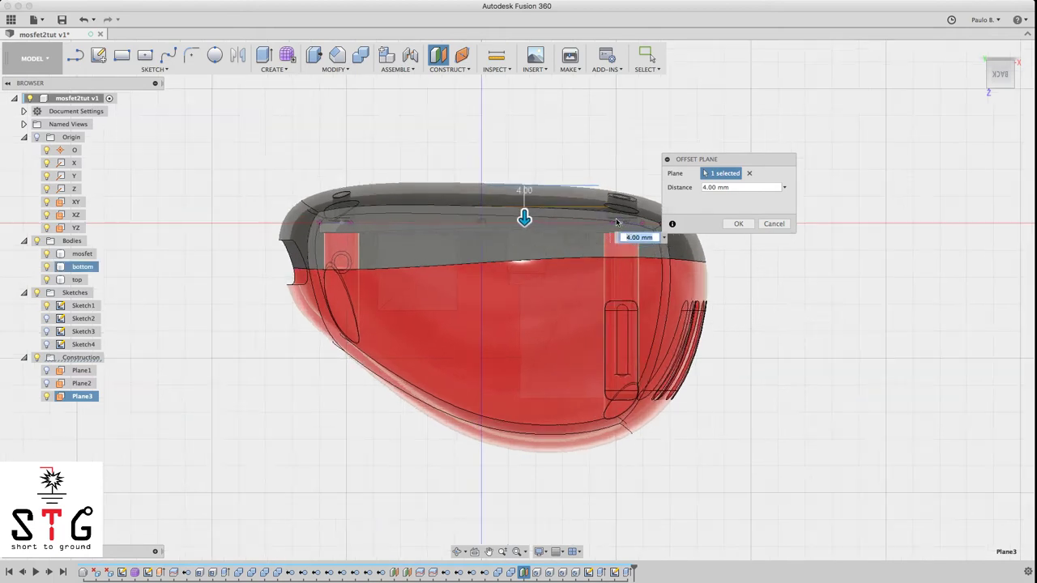
pyautogui.scroll(3, 616, 221)
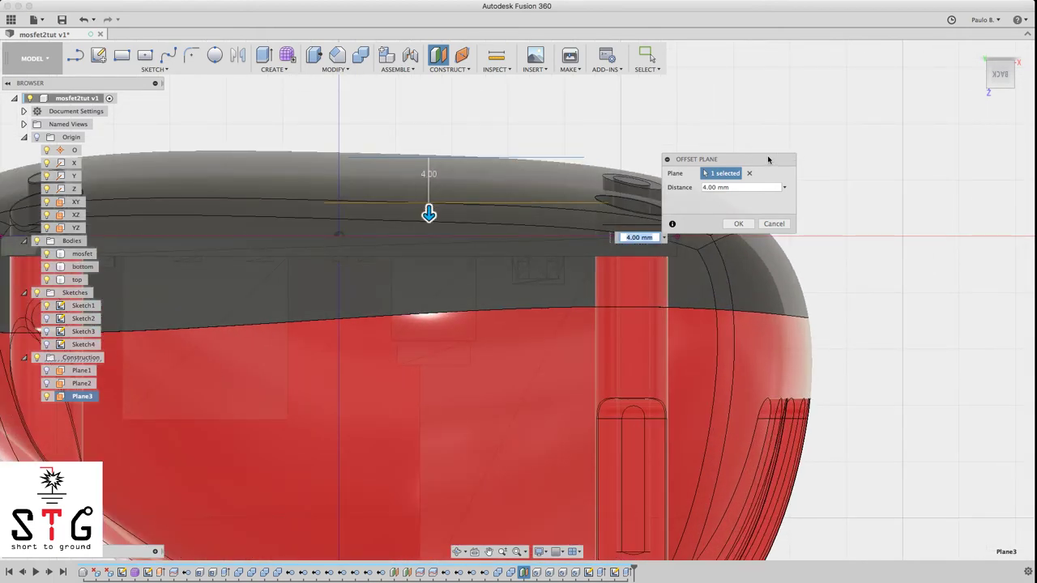
pyautogui.moveTo(767, 159); pyautogui.dragTo(1027, 158)
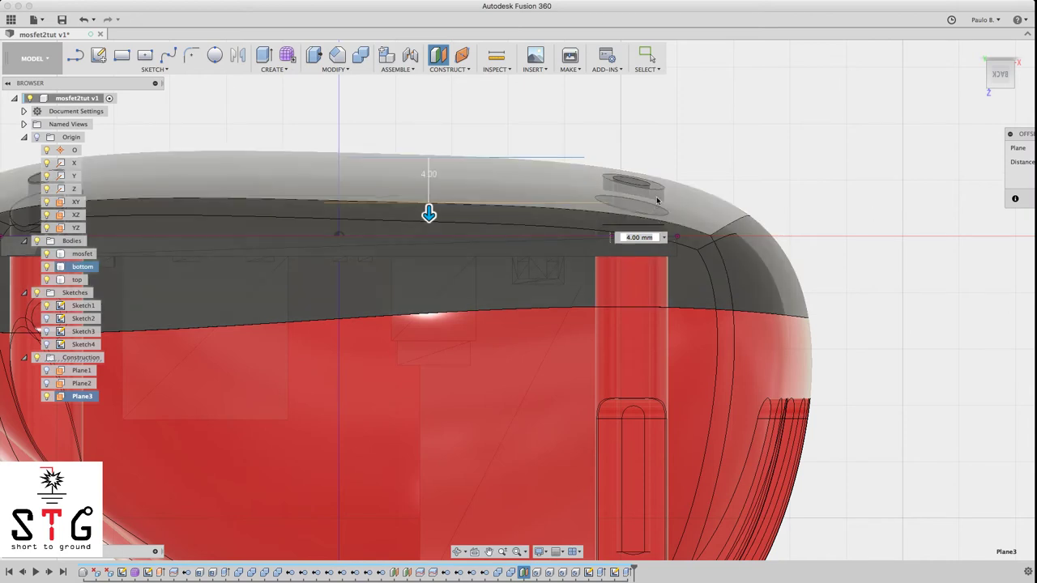
pyautogui.moveTo(428, 213); pyautogui.dragTo(429, 202)
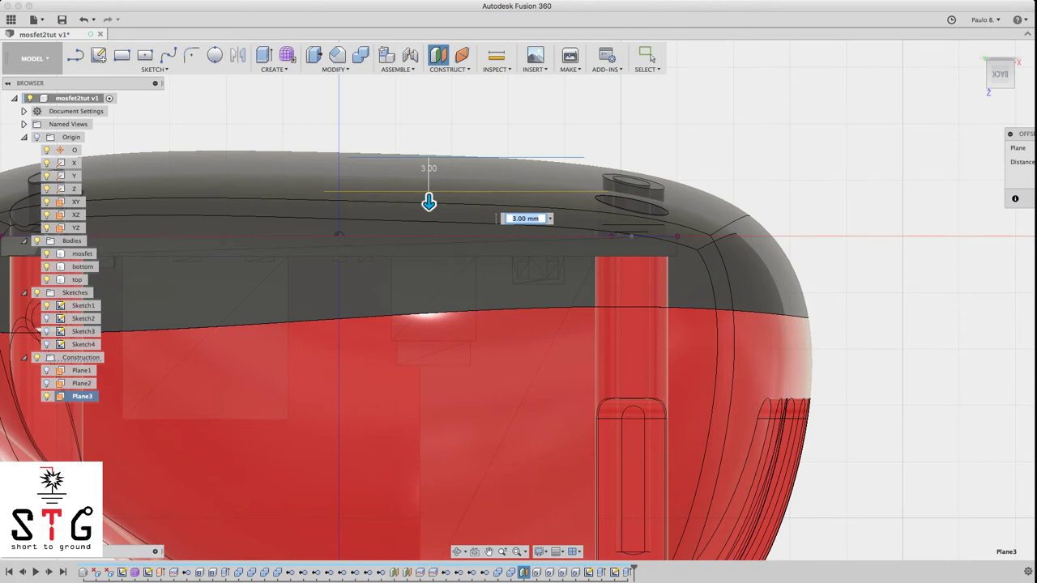
pyautogui.press('Return')
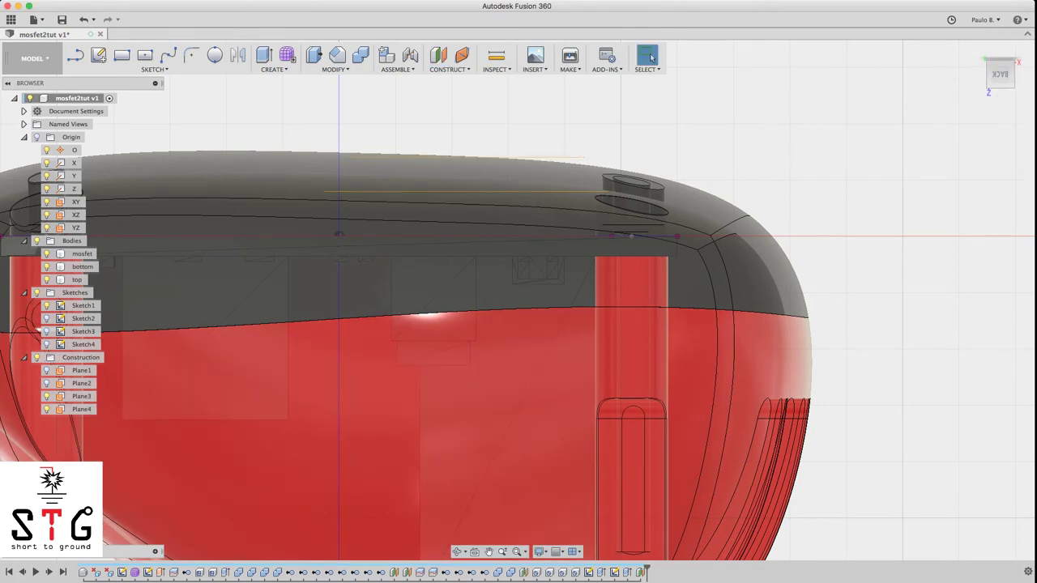
pyautogui.click(46, 409)
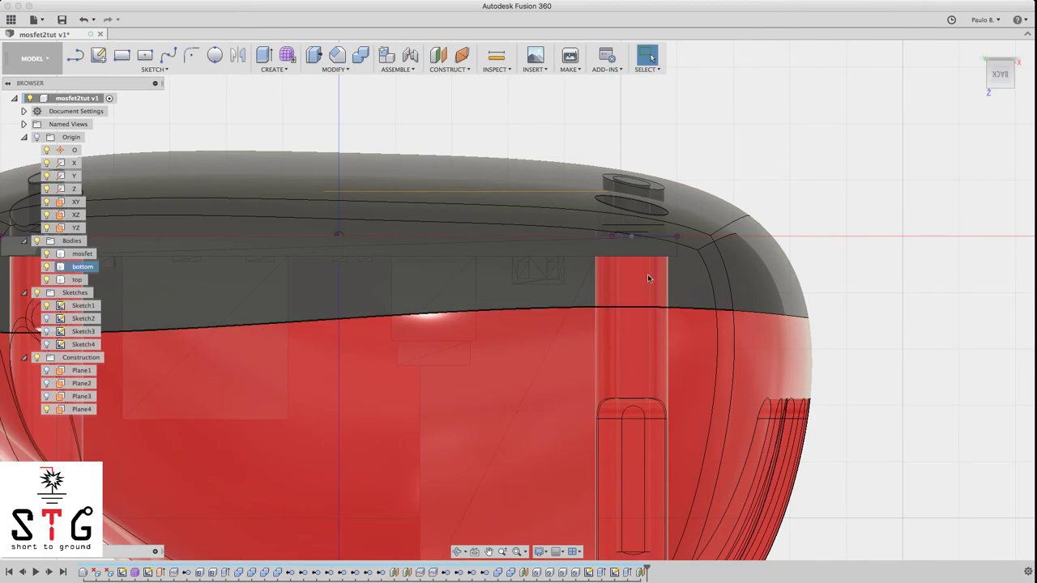
# Create a sketch on Plane4, project the circular edges of the four screw holes in the bottom body, and finish it
pyautogui.scroll(-3, 791, 227)
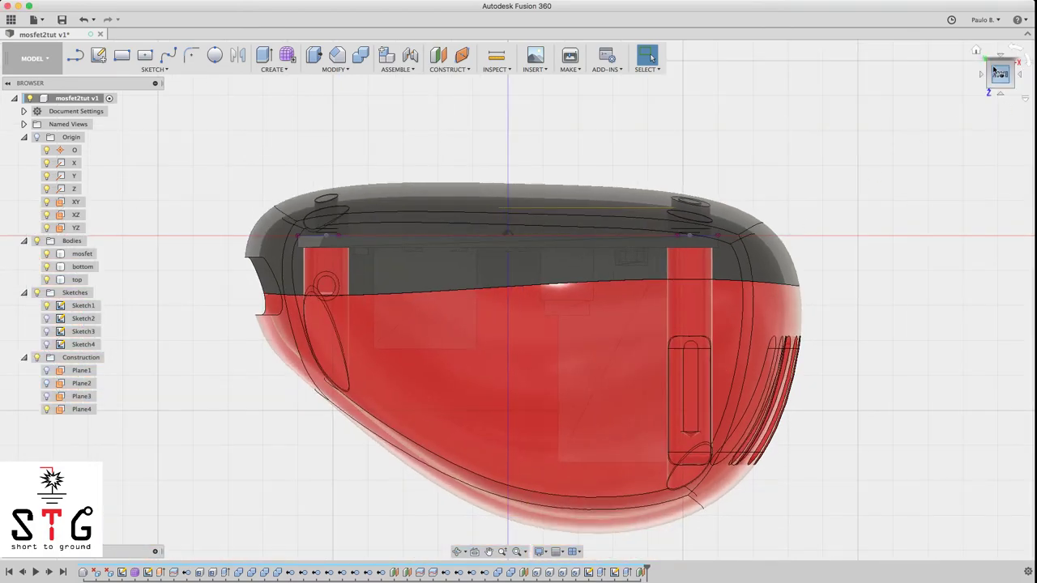
pyautogui.moveTo(995, 71)
pyautogui.mouseDown()
pyautogui.moveTo(928, 79)
pyautogui.moveTo(948, 80)
pyautogui.mouseUp()
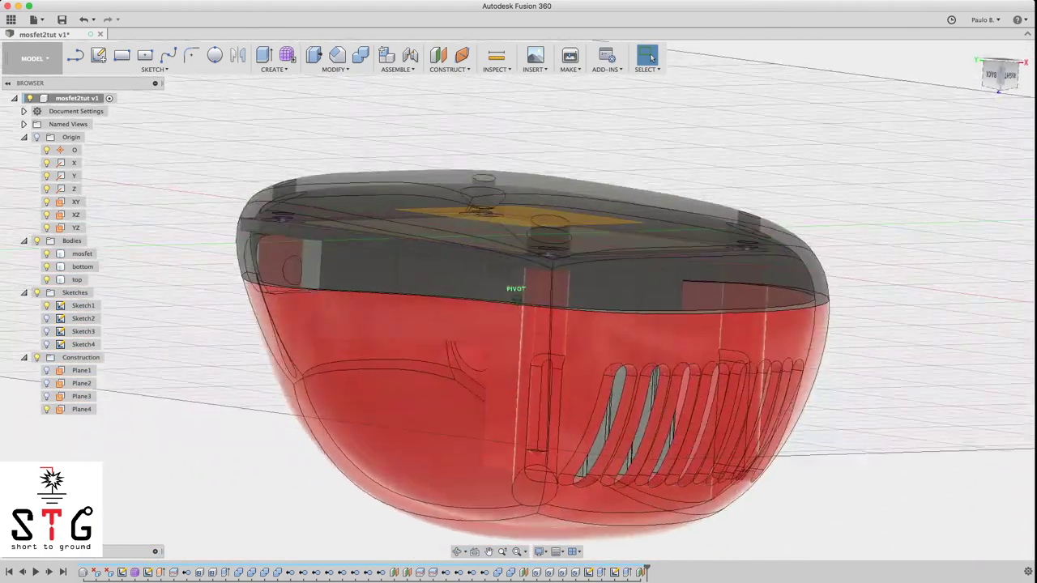
pyautogui.keyDown('shift'); pyautogui.moveTo(516, 299); pyautogui.dragTo(445, 340, button='middle'); pyautogui.keyUp('shift')
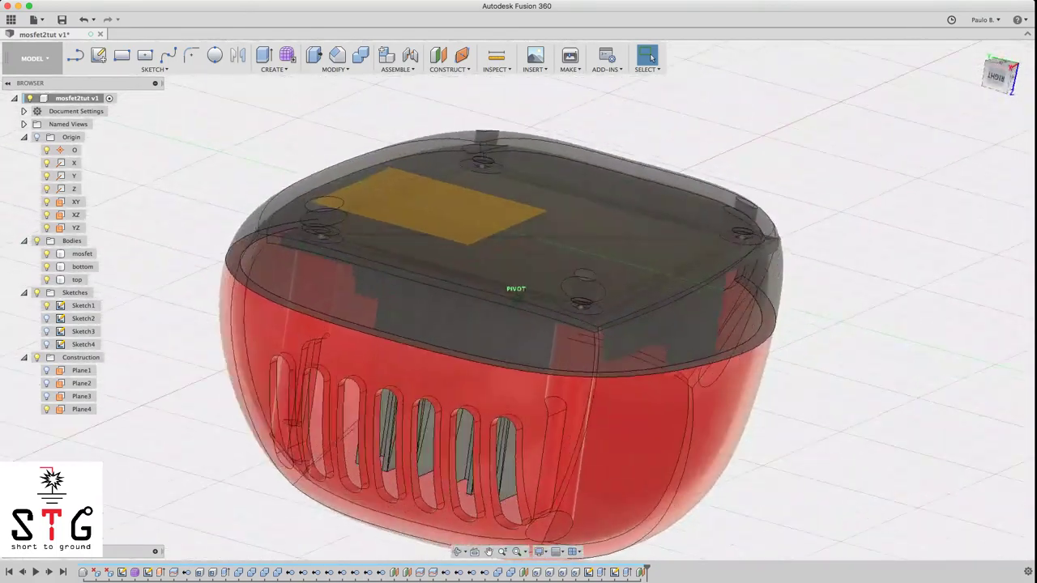
pyautogui.moveTo(996, 74); pyautogui.dragTo(921, 121)
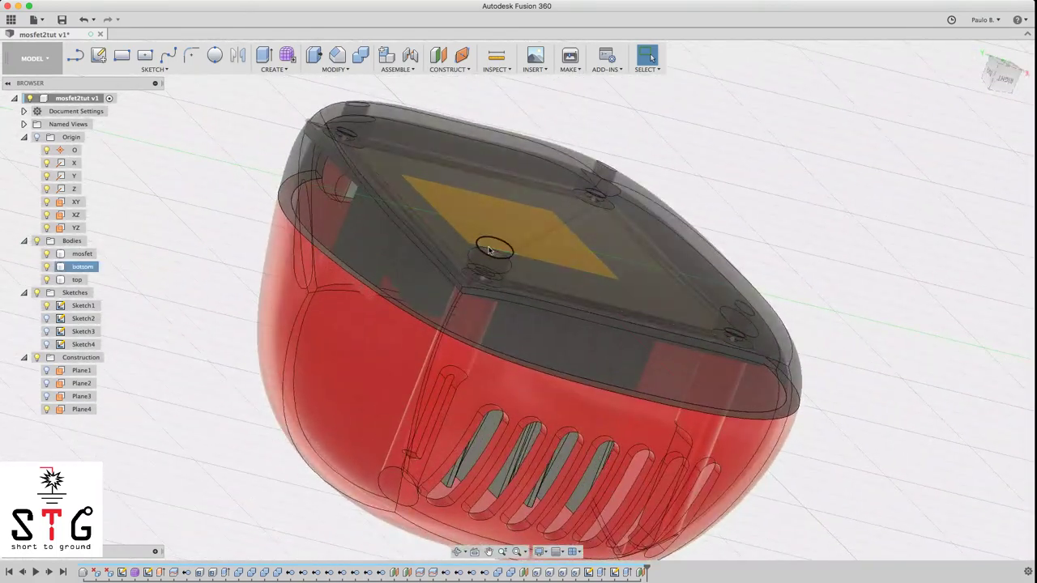
pyautogui.click(1007, 78)
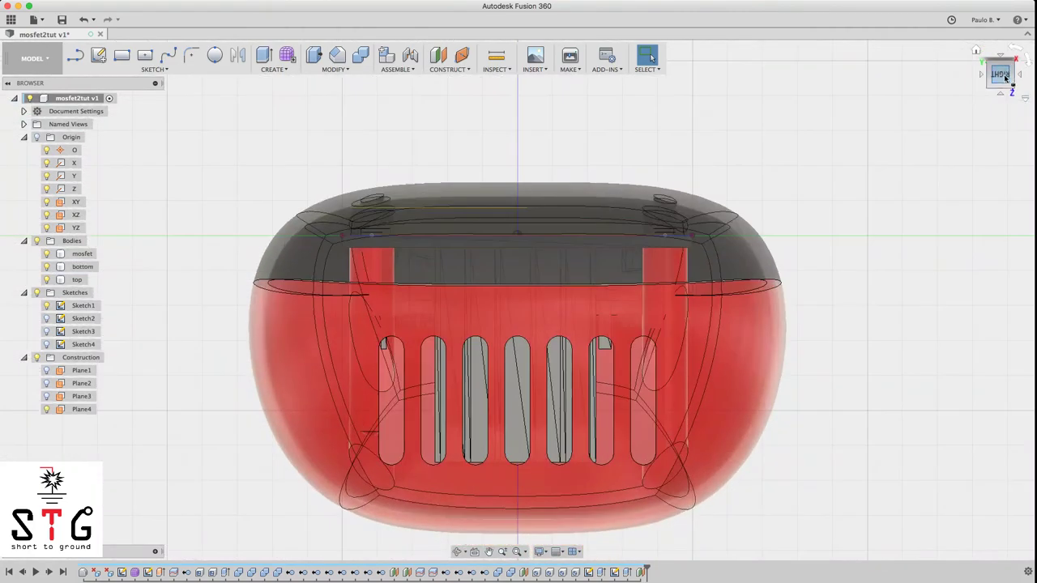
pyautogui.moveTo(1004, 79)
pyautogui.mouseDown()
pyautogui.moveTo(916, 113)
pyautogui.moveTo(996, 94)
pyautogui.mouseUp()
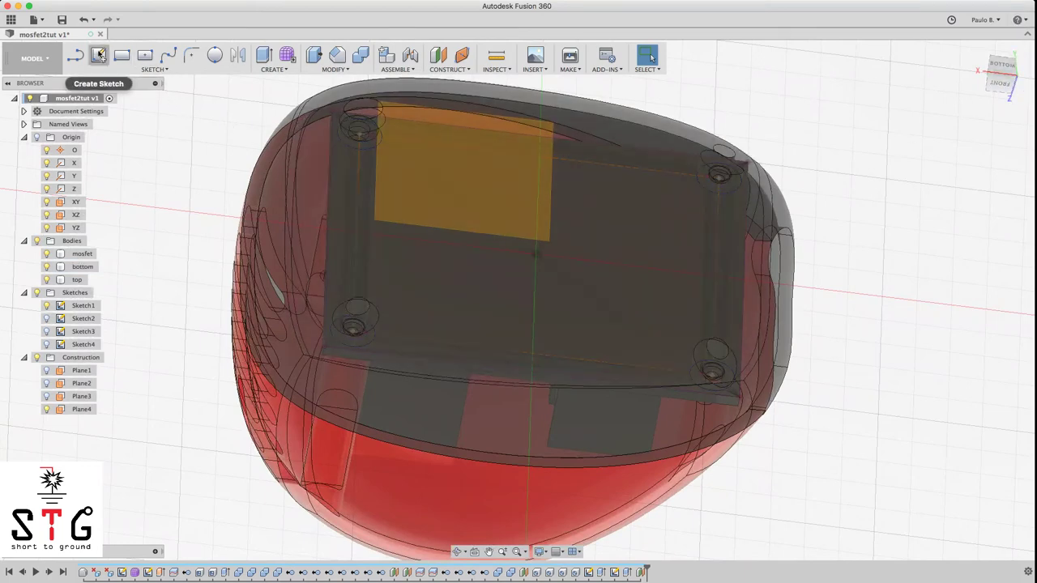
pyautogui.click(99, 55)
pyautogui.click(524, 198)
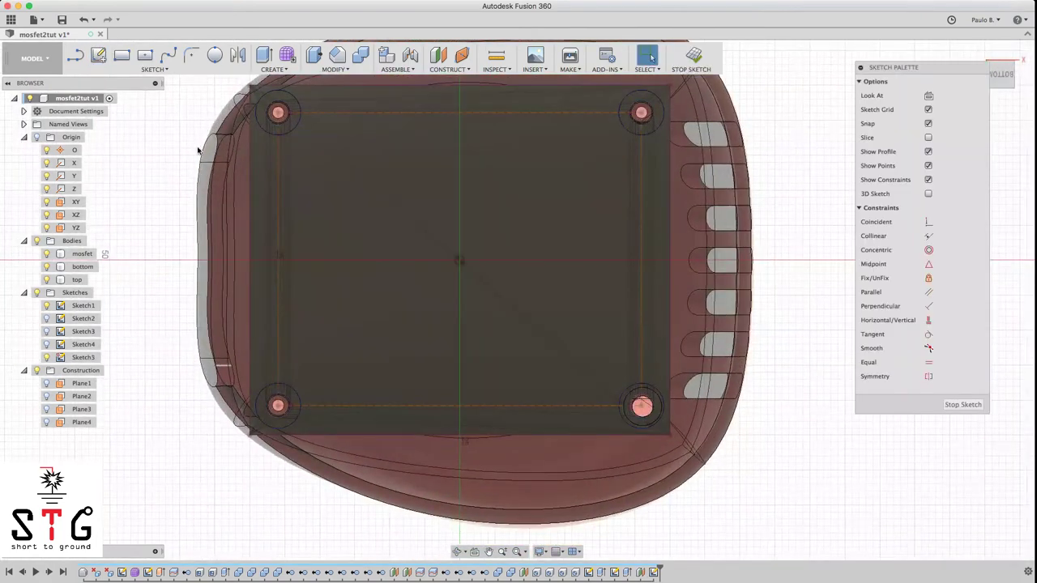
pyautogui.press('p')
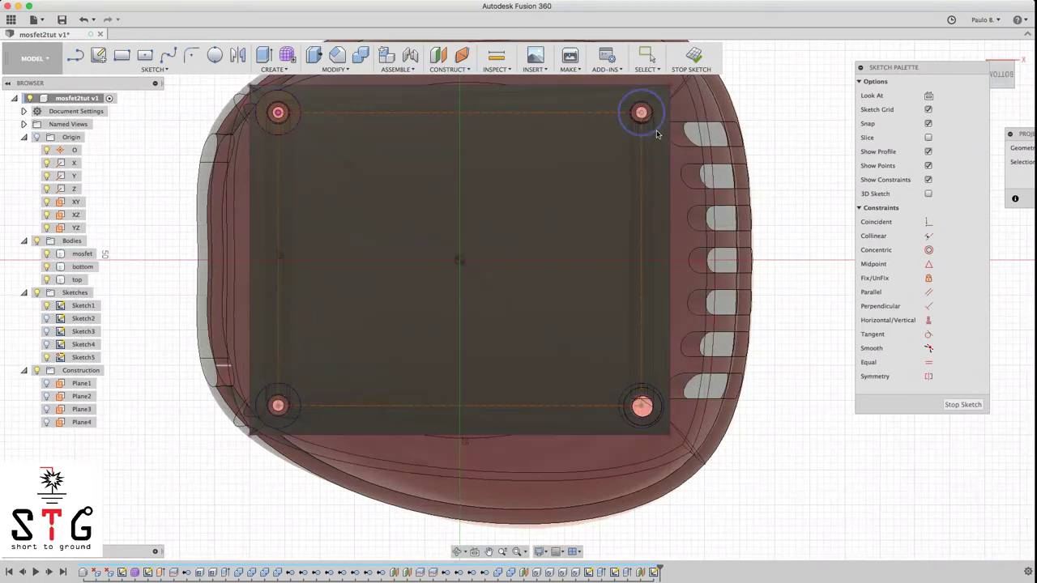
pyautogui.click(657, 132)
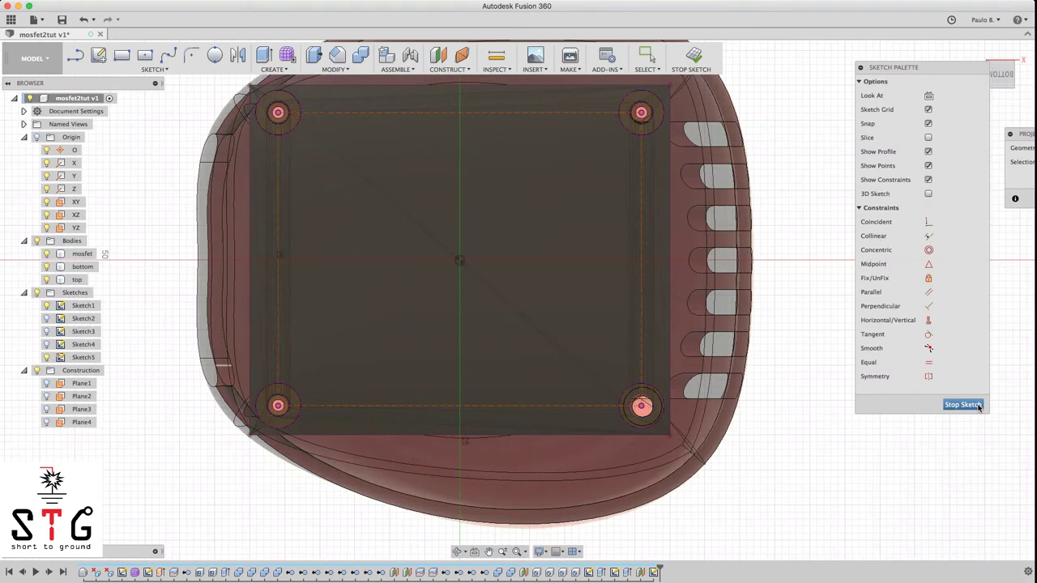
pyautogui.click(640, 403)
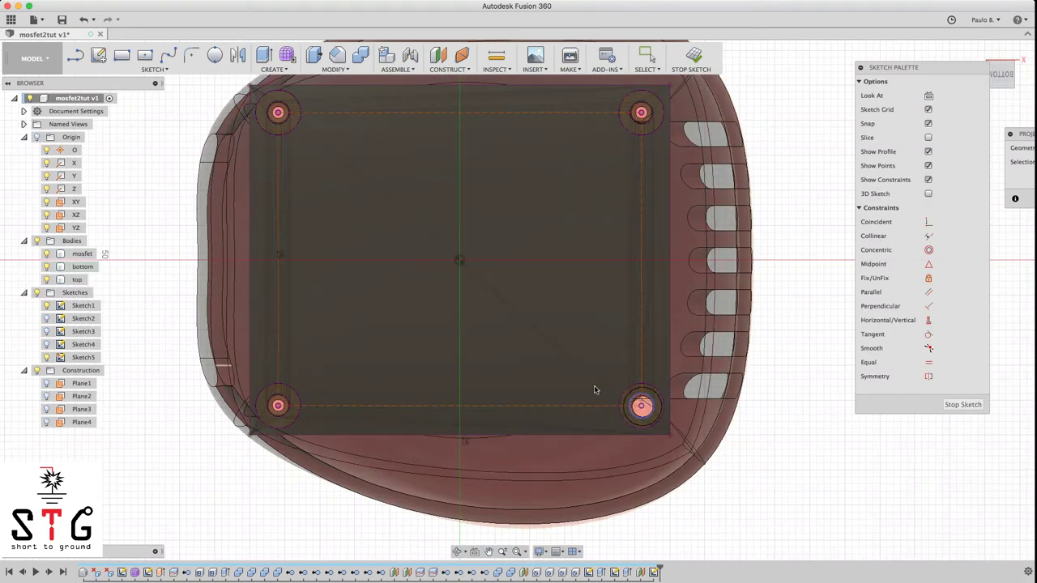
pyautogui.click(963, 405)
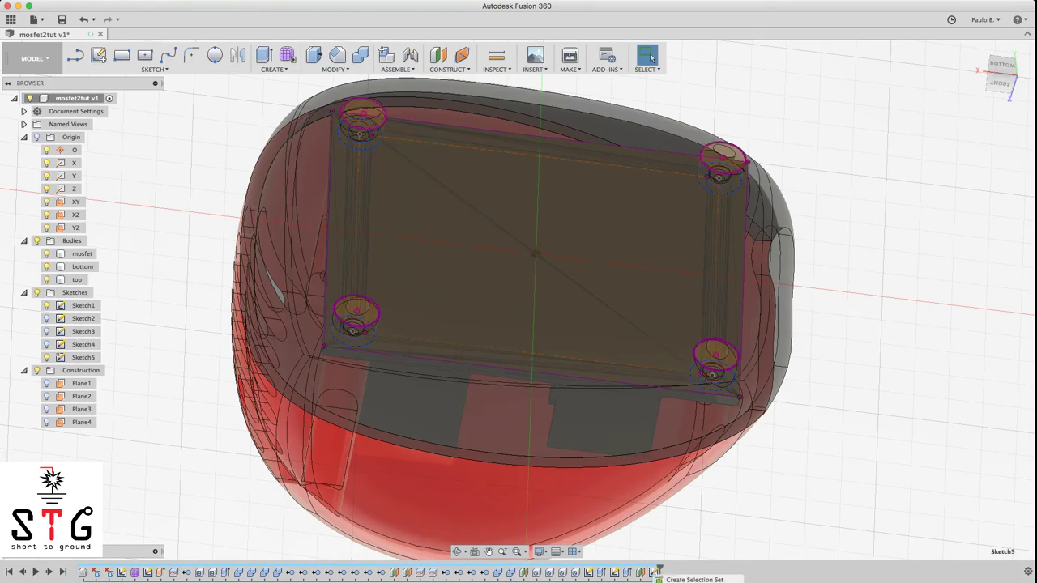
# Reopen the screw-hole sketch and offset the projected outer circles of the two holes beside the vents outward by 1 mm
pyautogui.doubleClick(658, 571)
pyautogui.press('o')
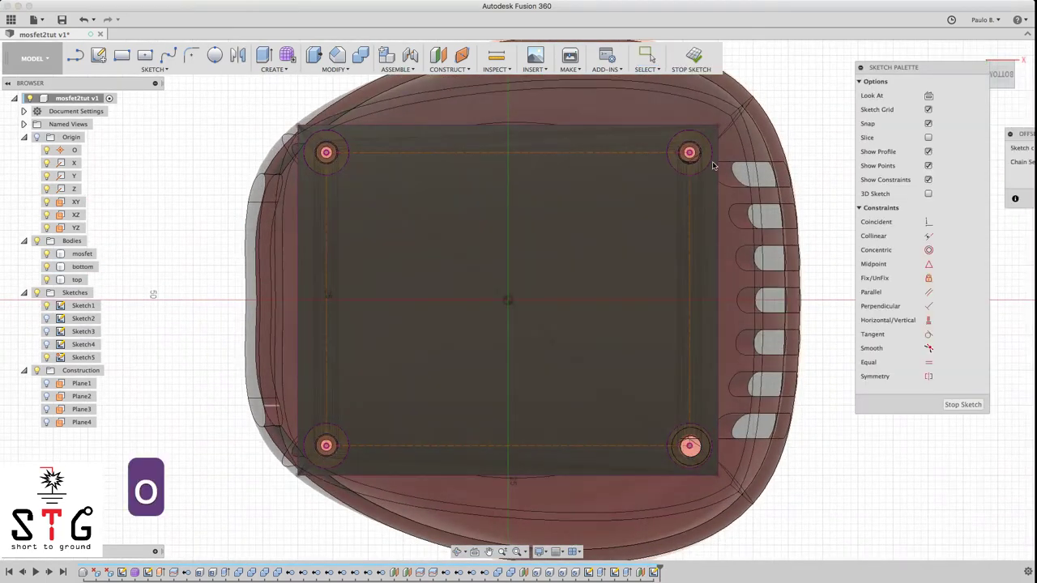
pyautogui.click(700, 159)
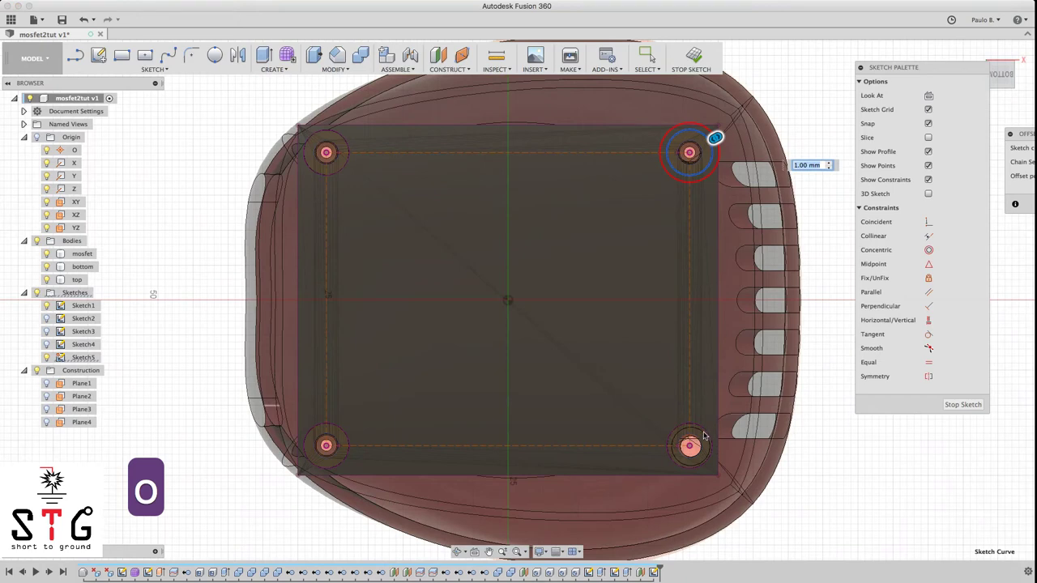
pyautogui.scroll(3, 679, 410)
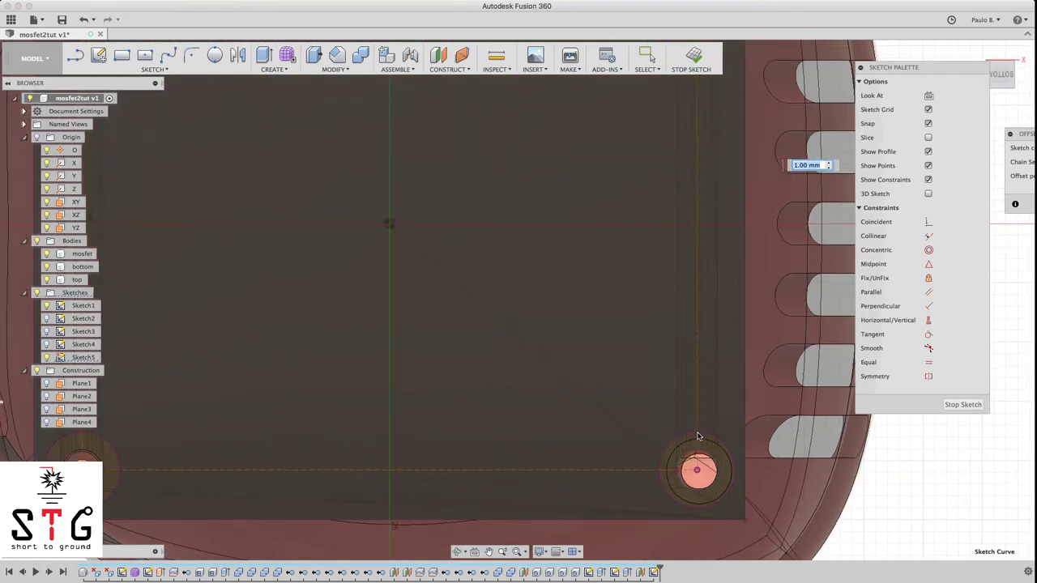
pyautogui.press('Return')
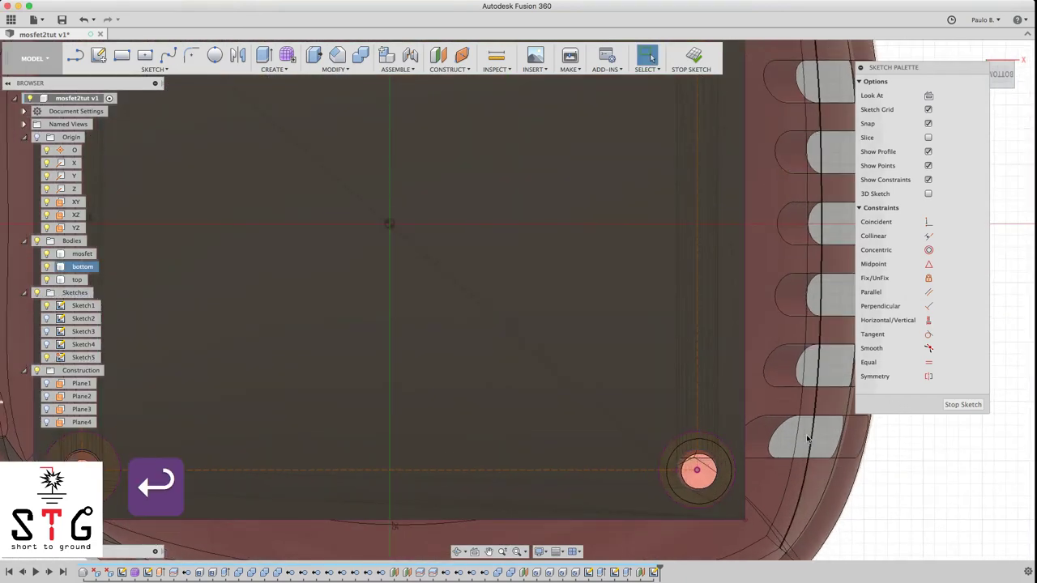
pyautogui.press('o')
pyautogui.click(713, 440)
pyautogui.press('Return')
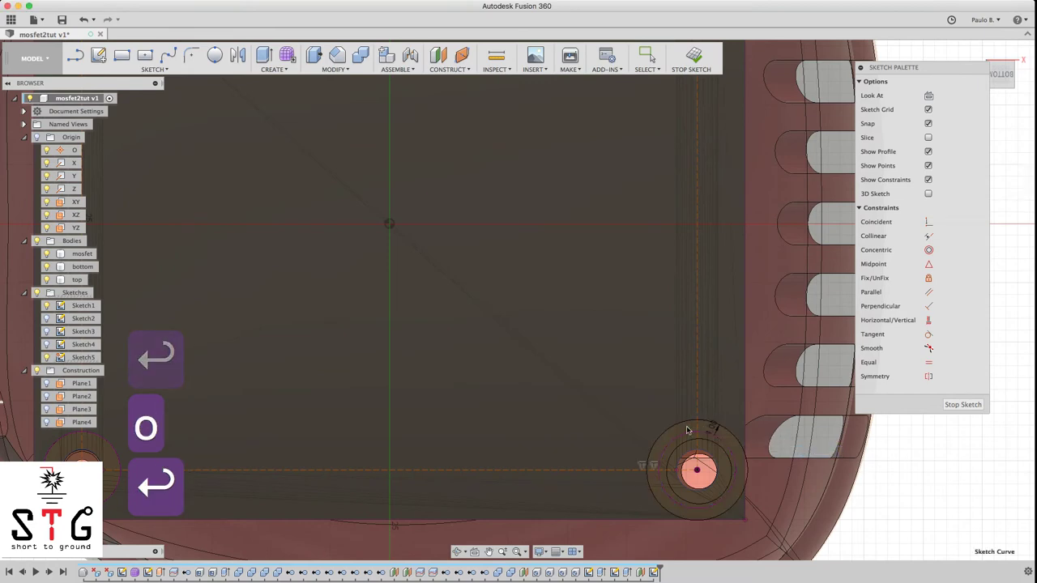
# Offset the projected outer circles of the two screw holes on the side opposite the vents outward by 1 mm
pyautogui.press('o')
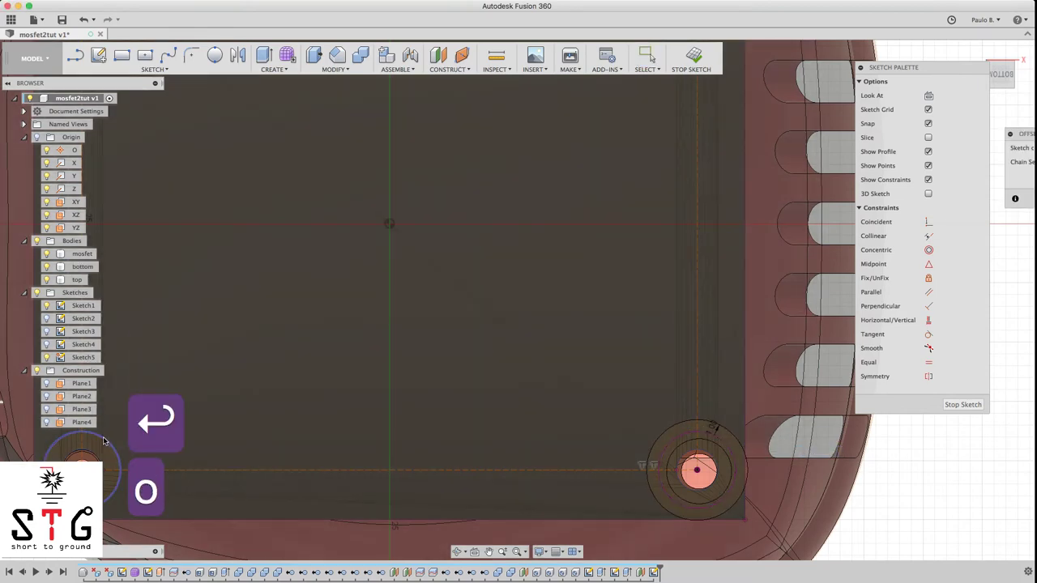
pyautogui.click(109, 436)
pyautogui.press('Return')
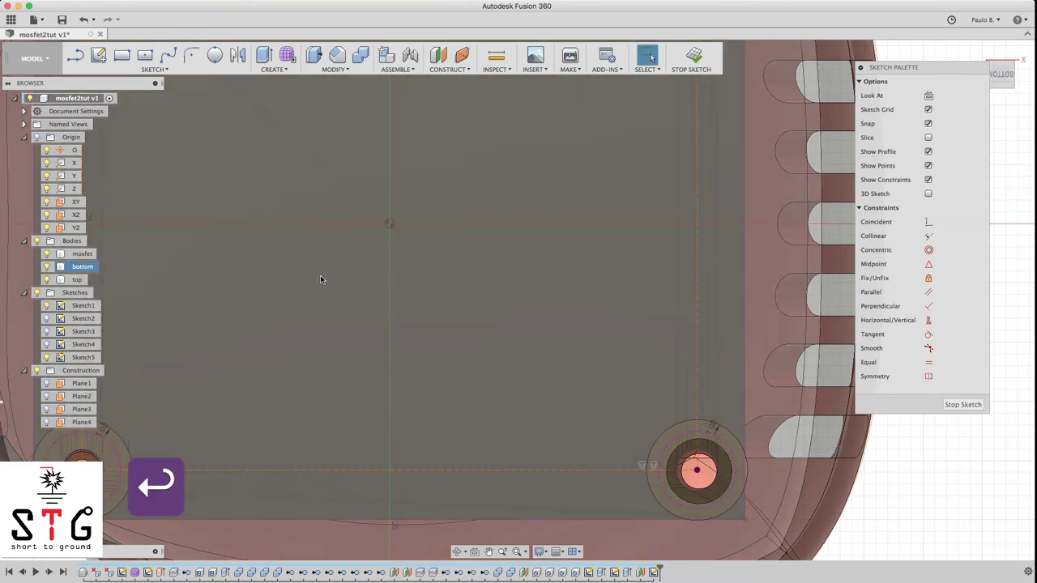
pyautogui.scroll(-5, 320, 274)
pyautogui.press('o')
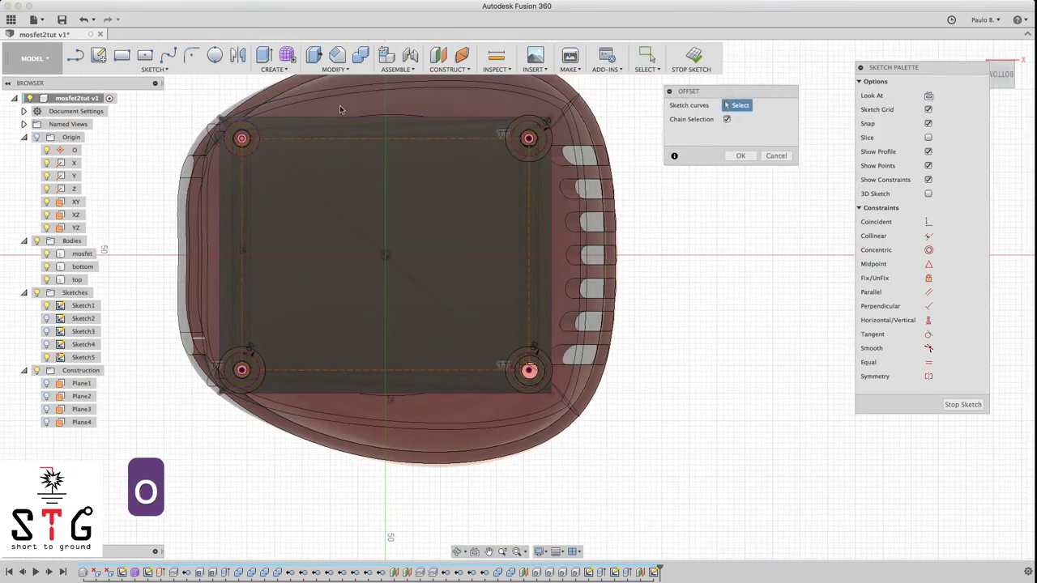
pyautogui.click(253, 131)
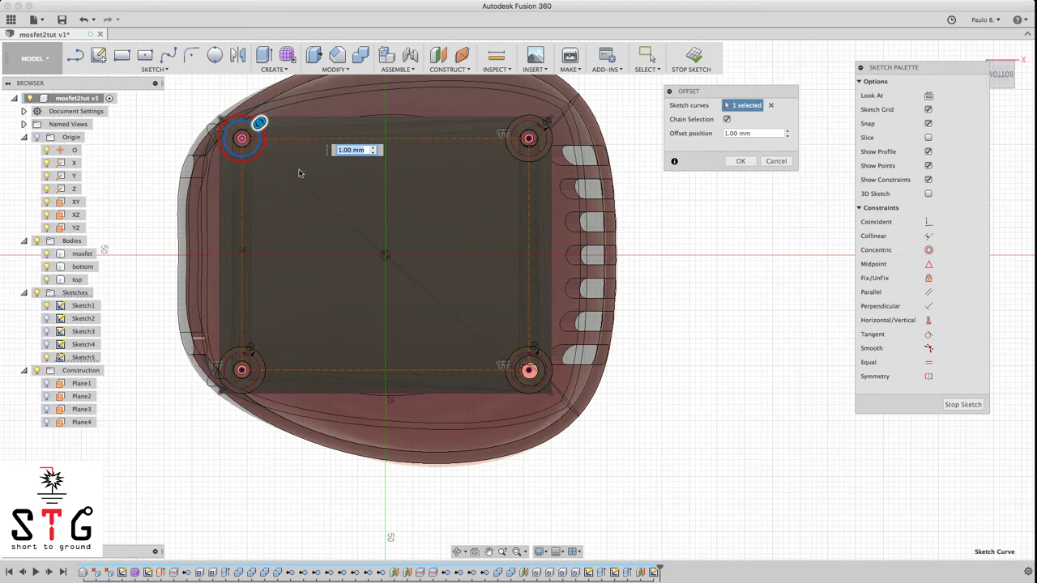
pyautogui.press('Return')
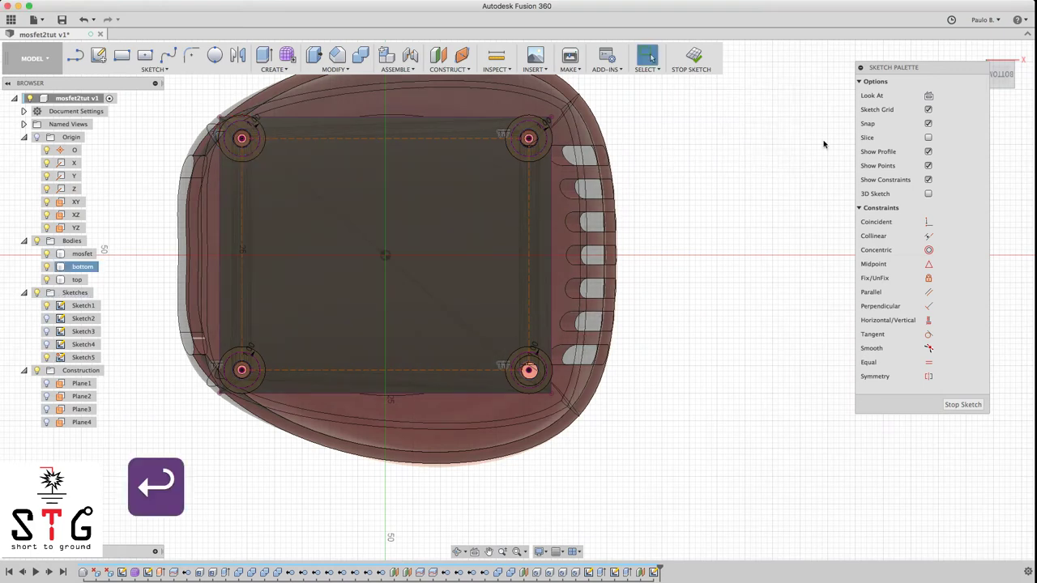
# Start an extrusion of the four ring profiles around the bottom body's screw holes and set its operation to Join
pyautogui.moveTo(1008, 81); pyautogui.dragTo(1029, 32)
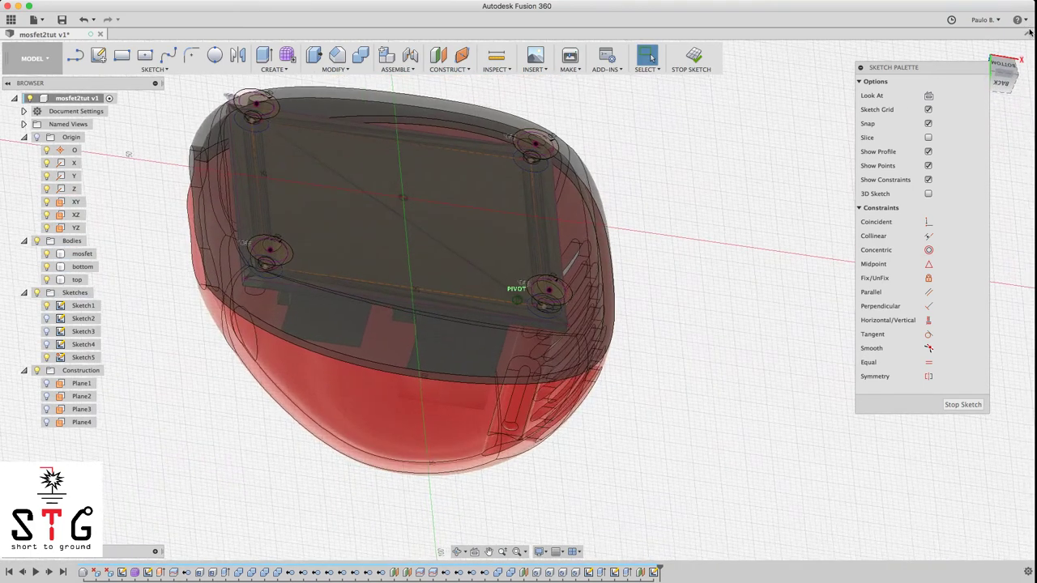
pyautogui.press('e')
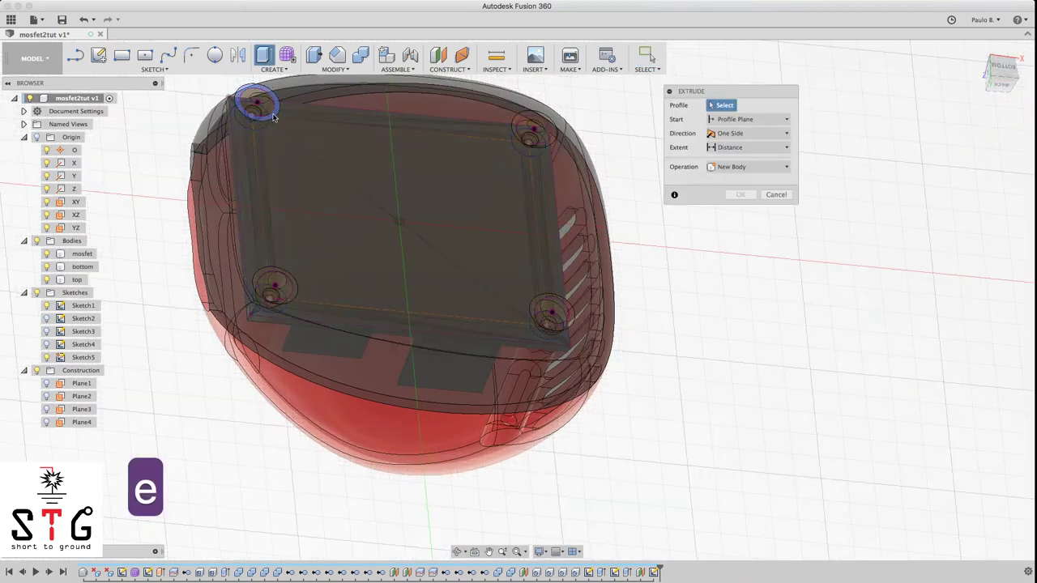
pyautogui.click(273, 117)
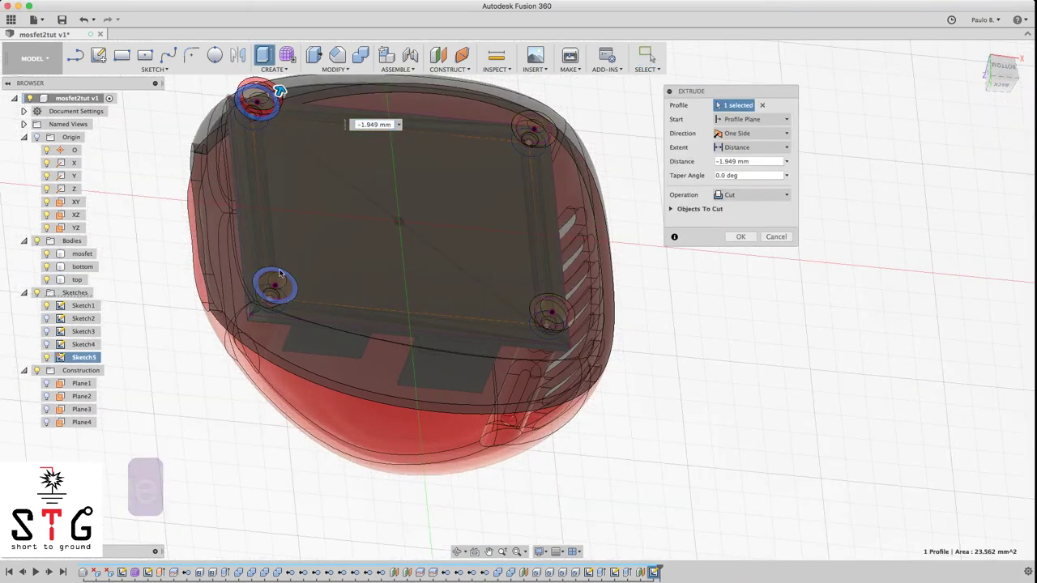
pyautogui.click(280, 273)
pyautogui.scroll(3, 556, 140)
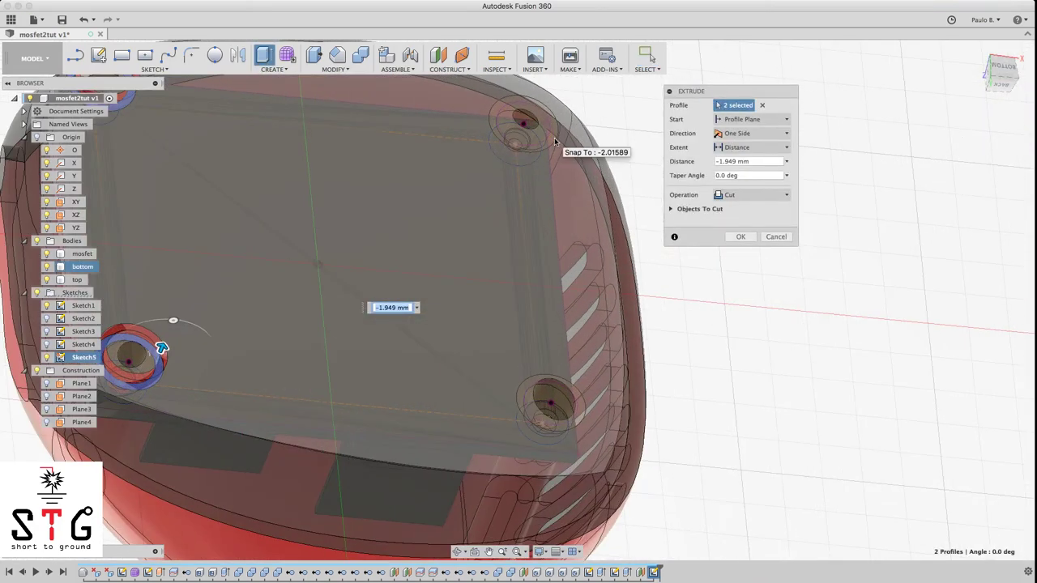
pyautogui.click(554, 138)
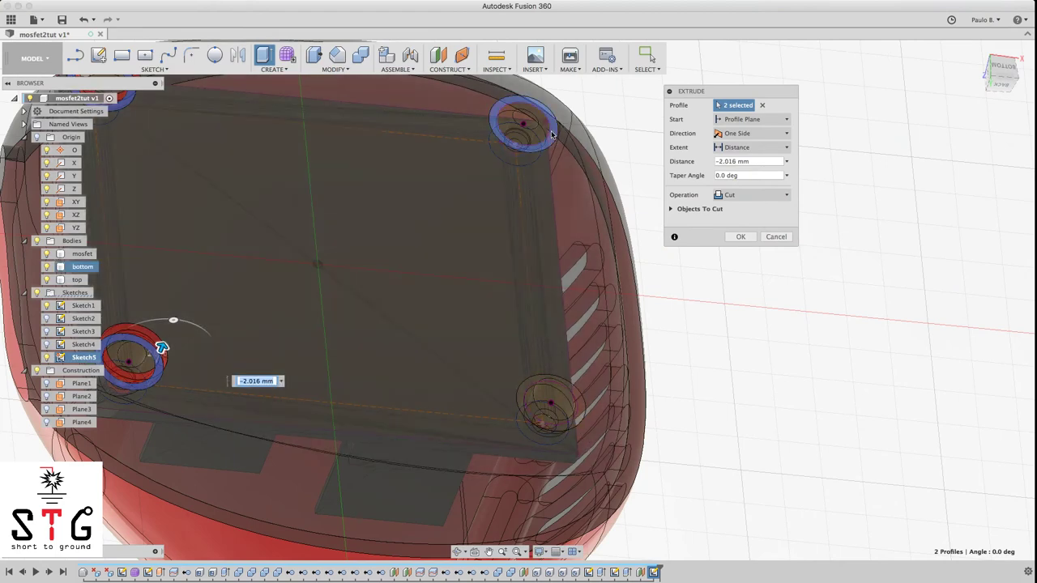
pyautogui.click(552, 133)
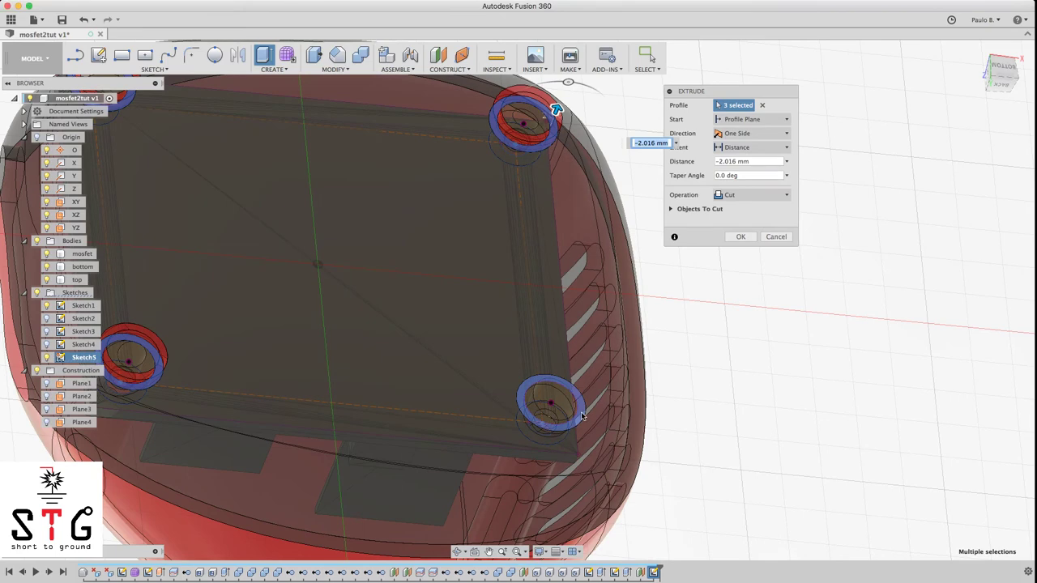
pyautogui.click(584, 415)
pyautogui.click(749, 194)
pyautogui.click(750, 210)
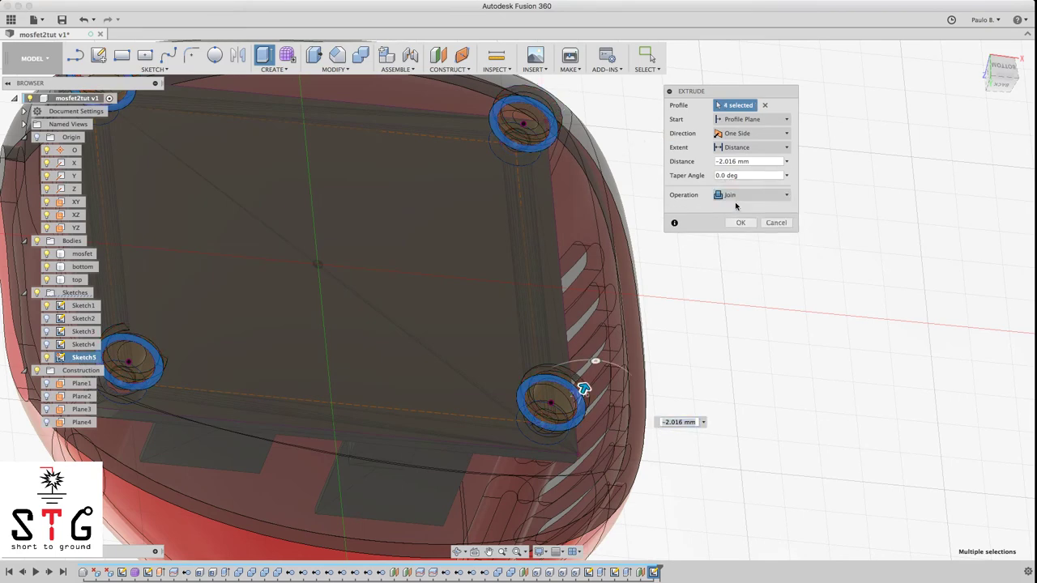
# Extrude the four joined rings outward from the enclosure's underside by -4 mm and complete the feature
pyautogui.moveTo(1002, 93); pyautogui.dragTo(1034, 54)
pyautogui.keyDown('shift'); pyautogui.moveTo(964, 174); pyautogui.dragTo(729, 277, button='middle'); pyautogui.keyUp('shift')
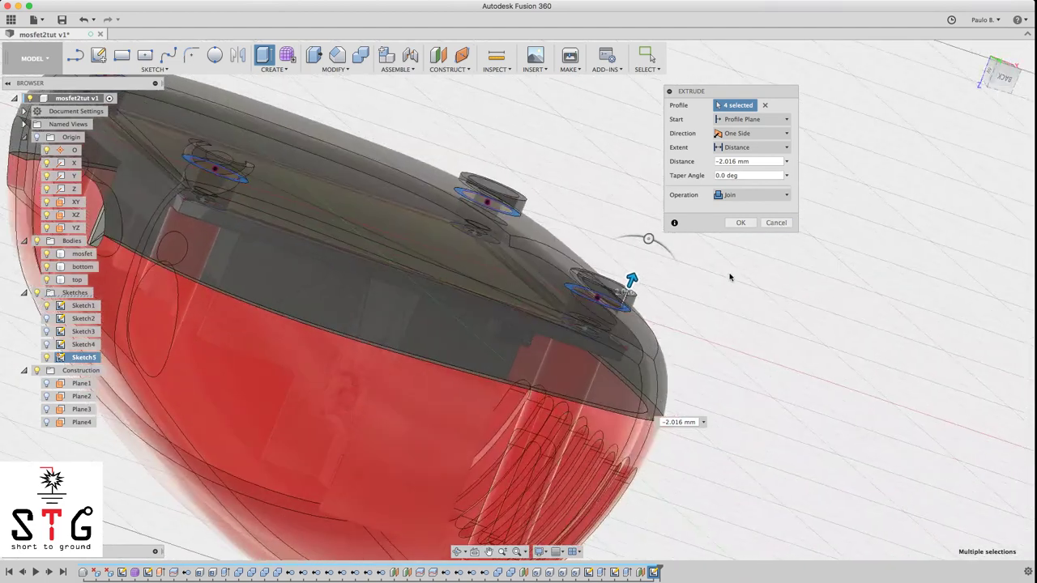
pyautogui.moveTo(632, 277)
pyautogui.mouseDown()
pyautogui.moveTo(638, 264)
pyautogui.moveTo(635, 273)
pyautogui.mouseUp()
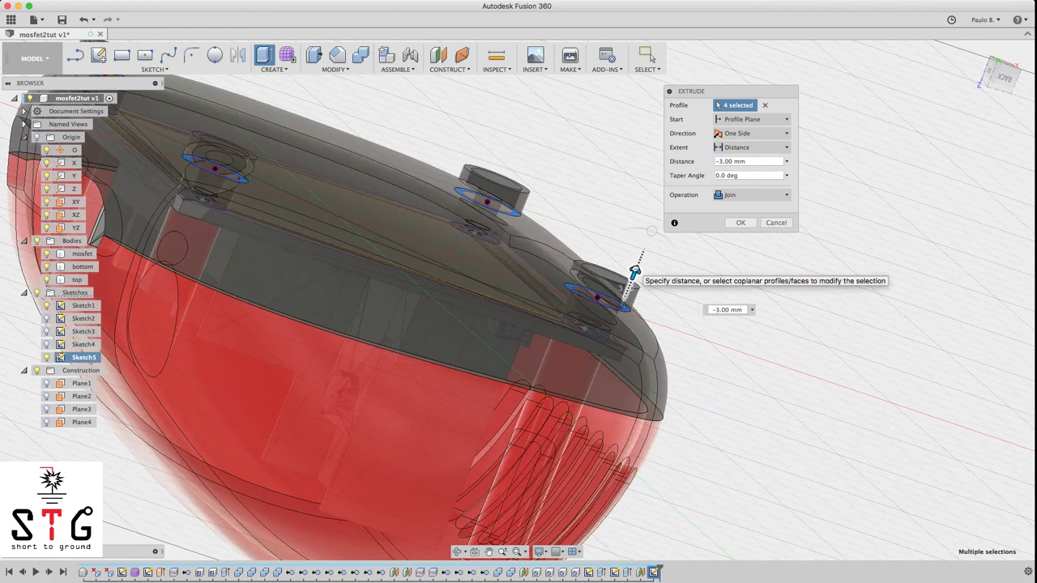
pyautogui.click(1012, 88)
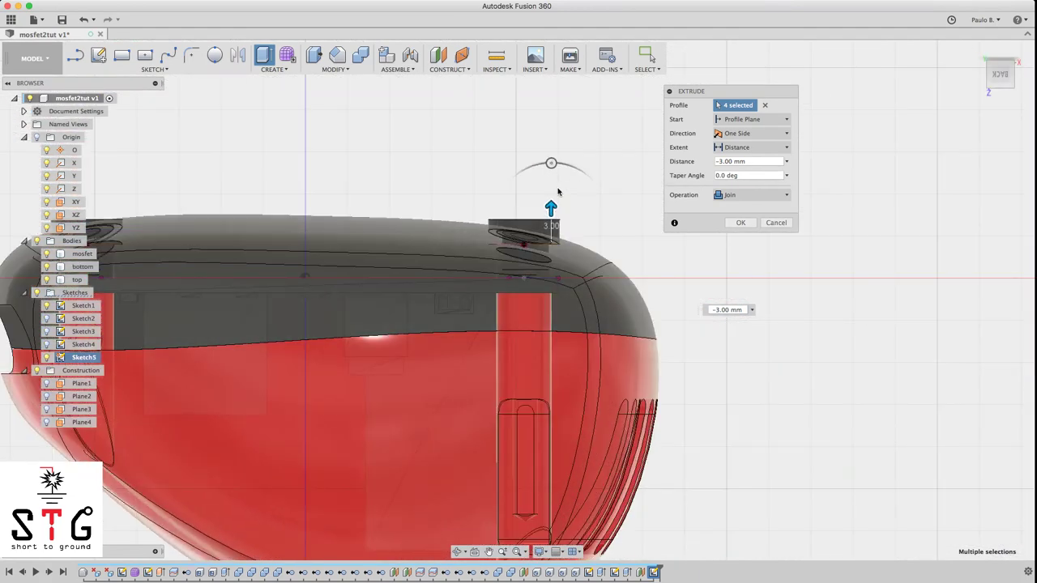
pyautogui.moveTo(551, 206); pyautogui.dragTo(550, 198)
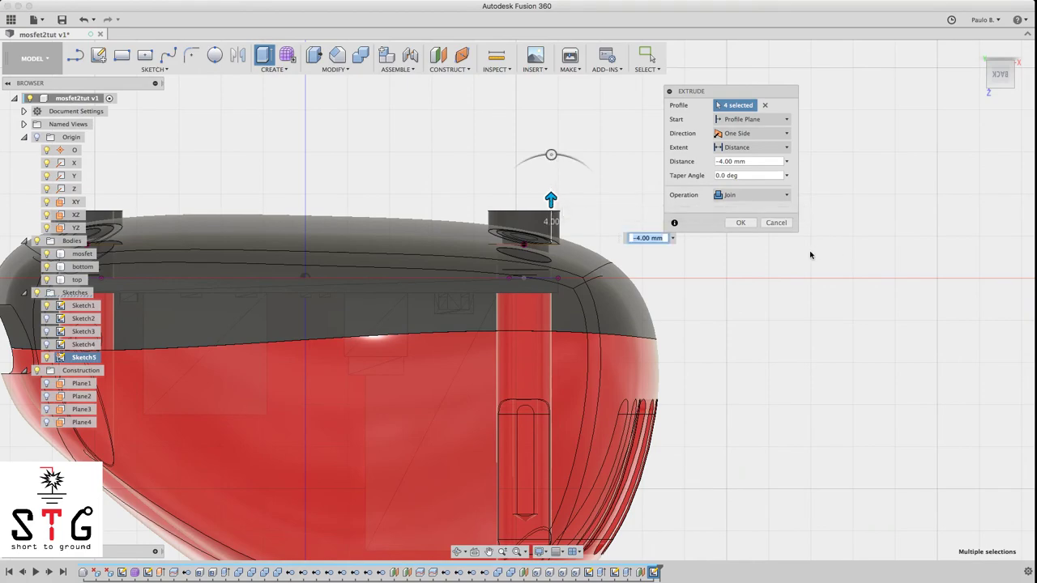
pyautogui.click(742, 222)
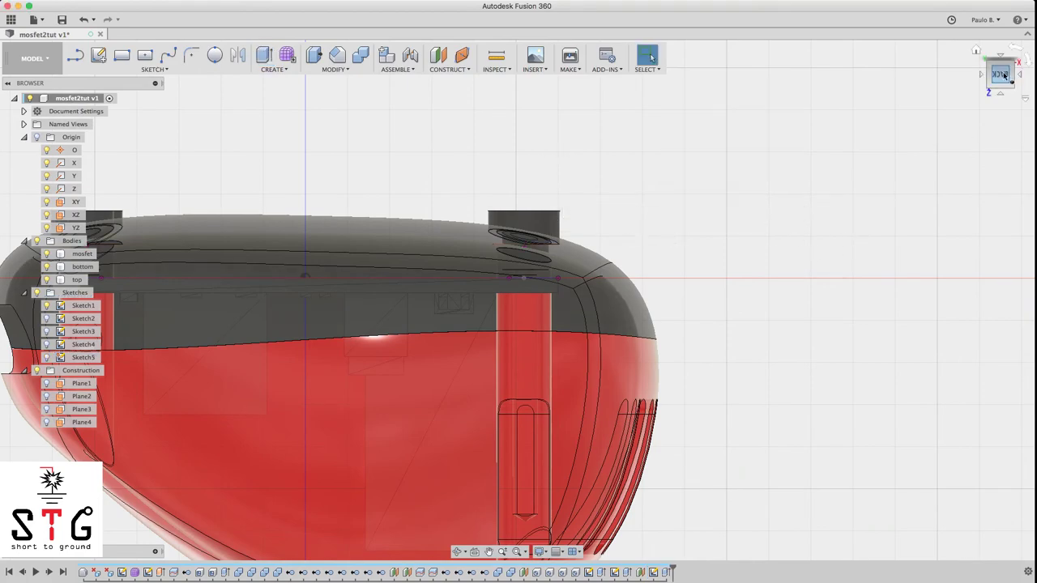
# Inspect the extruded screw-hole supports on the underside from several angles and return to the home view
pyautogui.moveTo(1005, 77)
pyautogui.mouseDown()
pyautogui.moveTo(996, 109)
pyautogui.moveTo(1018, 147)
pyautogui.moveTo(1034, 80)
pyautogui.moveTo(1005, 74)
pyautogui.moveTo(902, 100)
pyautogui.mouseUp()
pyautogui.keyDown('shift'); pyautogui.moveTo(428, 159); pyautogui.dragTo(397, 173, button='middle'); pyautogui.keyUp('shift')
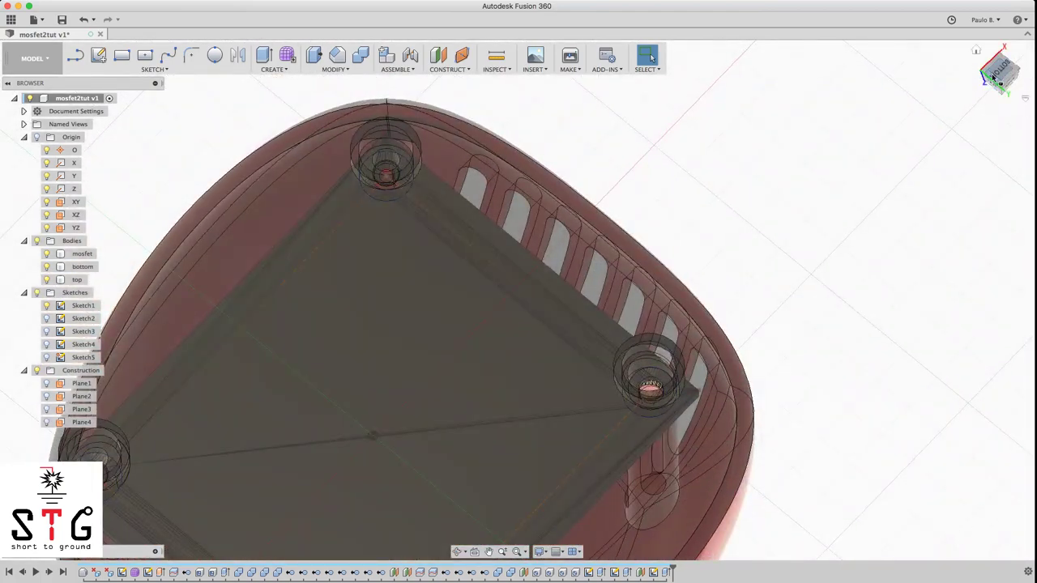
pyautogui.moveTo(993, 77)
pyautogui.mouseDown()
pyautogui.moveTo(1022, 39)
pyautogui.moveTo(998, 74)
pyautogui.mouseUp()
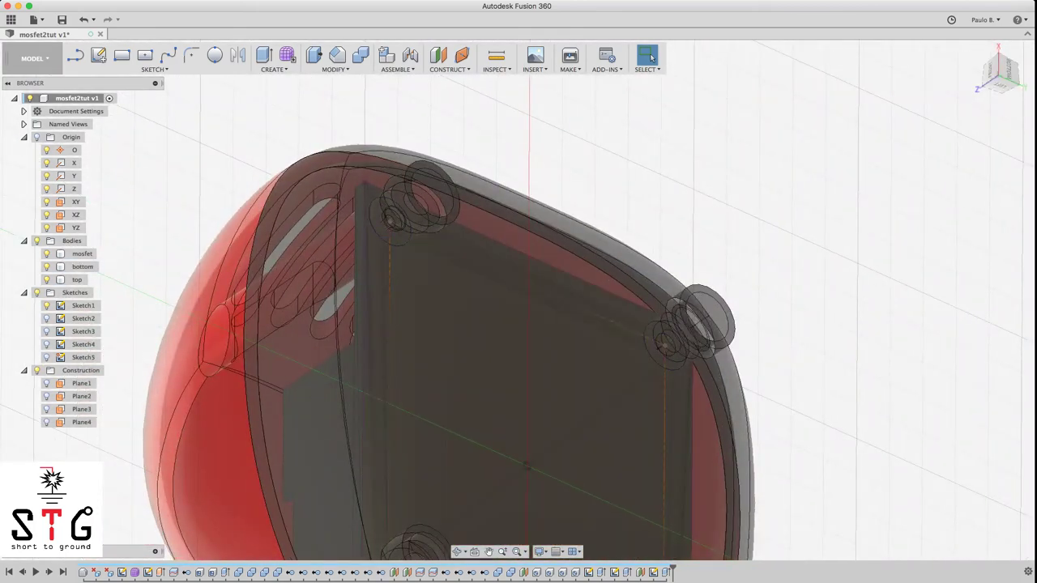
pyautogui.moveTo(998, 91)
pyautogui.mouseDown()
pyautogui.moveTo(1014, 59)
pyautogui.moveTo(1001, 74)
pyautogui.moveTo(993, 65)
pyautogui.moveTo(999, 91)
pyautogui.mouseUp()
pyautogui.moveTo(517, 300)
pyautogui.keyDown('shift'); pyautogui.mouseDown(button='middle')
pyautogui.moveTo(525, 195)
pyautogui.moveTo(502, 291)
pyautogui.moveTo(450, 280)
pyautogui.moveTo(595, 311)
pyautogui.moveTo(522, 292)
pyautogui.moveTo(541, 267)
pyautogui.moveTo(567, 260)
pyautogui.mouseUp(button='middle'); pyautogui.keyUp('shift')
pyautogui.click(976, 51)
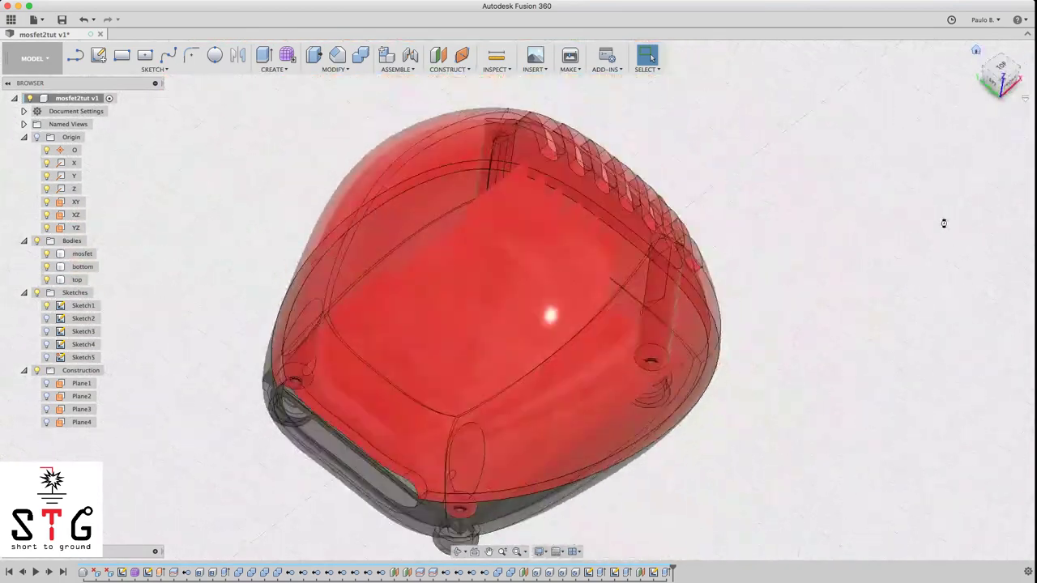
# Switch to the Render workspace and apply the Plastic - Matte (Green) appearance to the mosfet board body
pyautogui.click(32, 58)
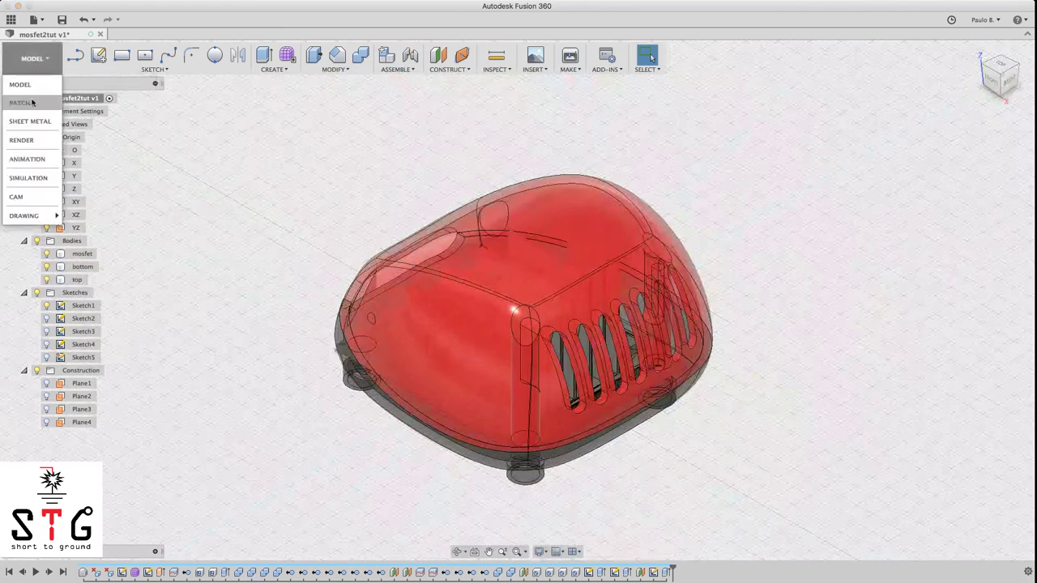
pyautogui.click(23, 141)
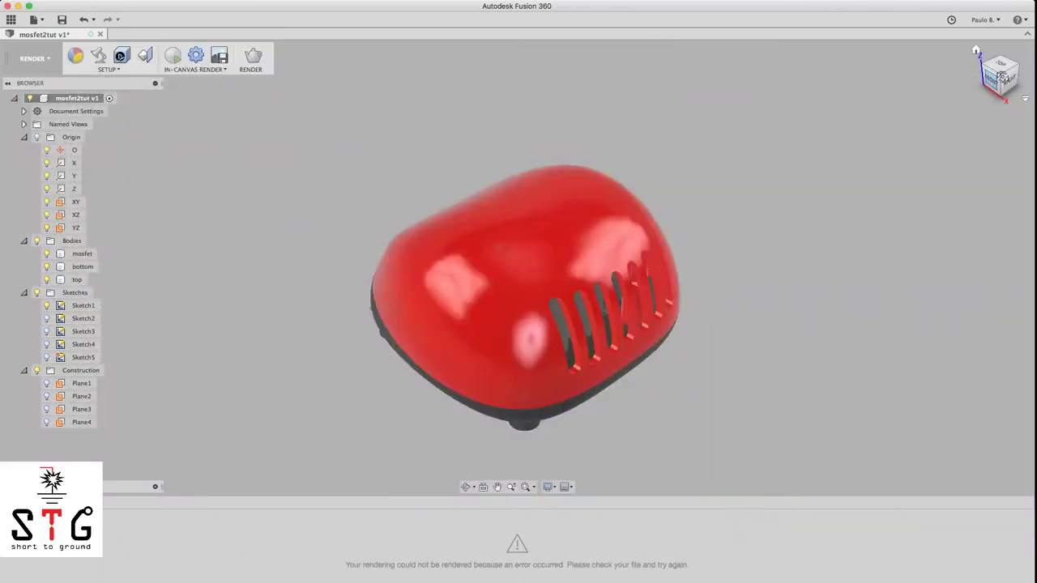
pyautogui.moveTo(1002, 77)
pyautogui.mouseDown()
pyautogui.moveTo(1009, 51)
pyautogui.moveTo(1025, 81)
pyautogui.mouseUp()
pyautogui.moveTo(516, 267)
pyautogui.keyDown('shift'); pyautogui.mouseDown(button='middle')
pyautogui.moveTo(525, 317)
pyautogui.moveTo(540, 248)
pyautogui.mouseUp(button='middle'); pyautogui.keyUp('shift')
pyautogui.moveTo(1004, 75); pyautogui.dragTo(992, 85)
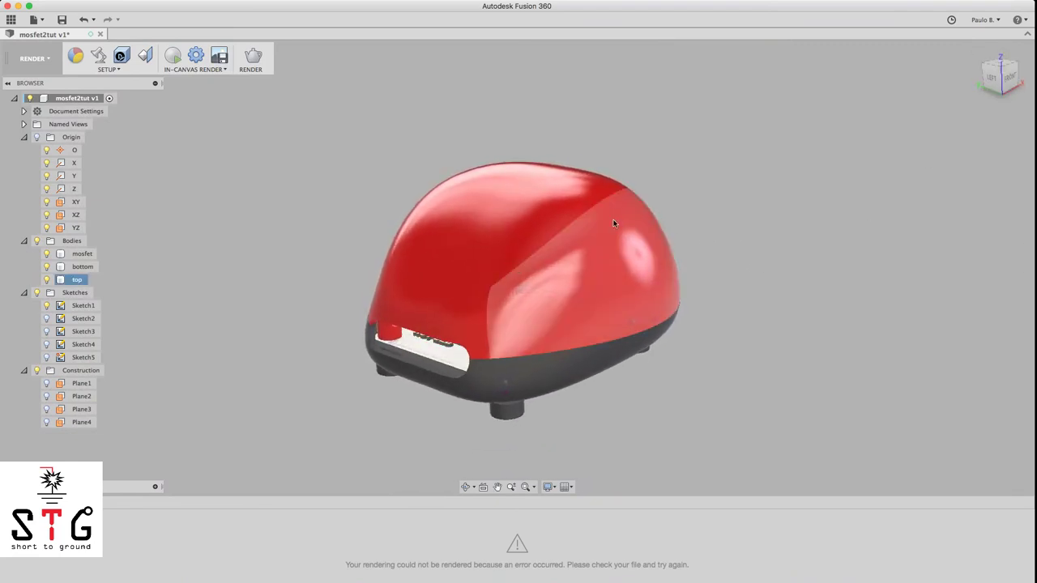
pyautogui.press('a')
pyautogui.moveTo(930, 317); pyautogui.dragTo(450, 358)
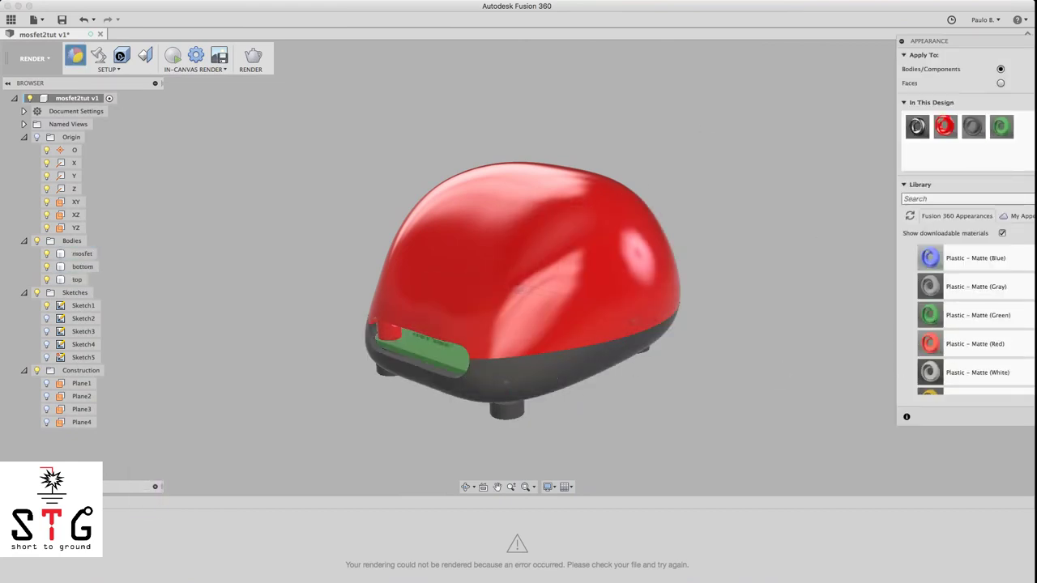
pyautogui.press('Escape')
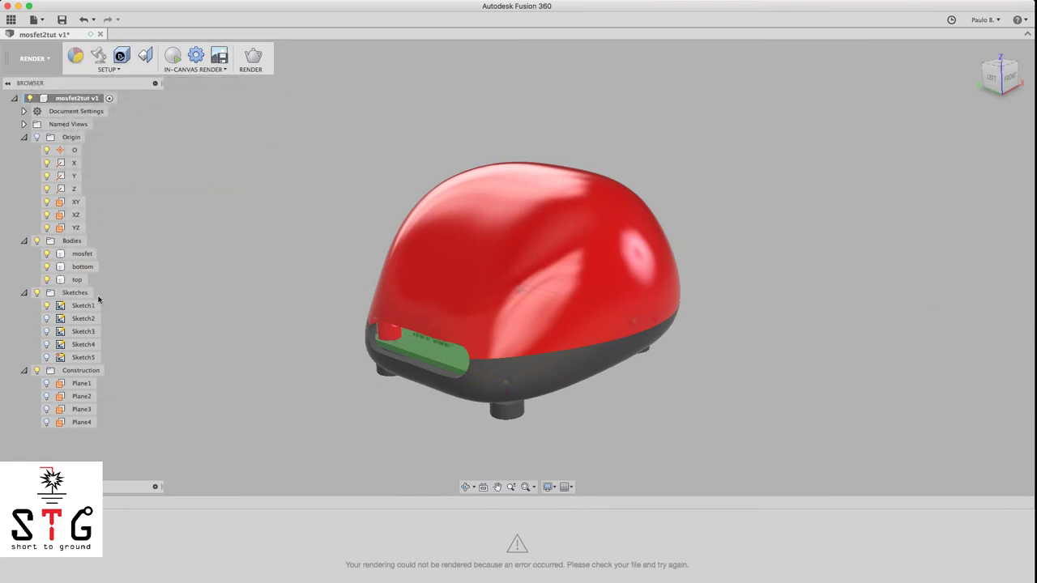
# Hide the bottom body to examine the green board and the inside of the top shell, and show it again
pyautogui.click(46, 267)
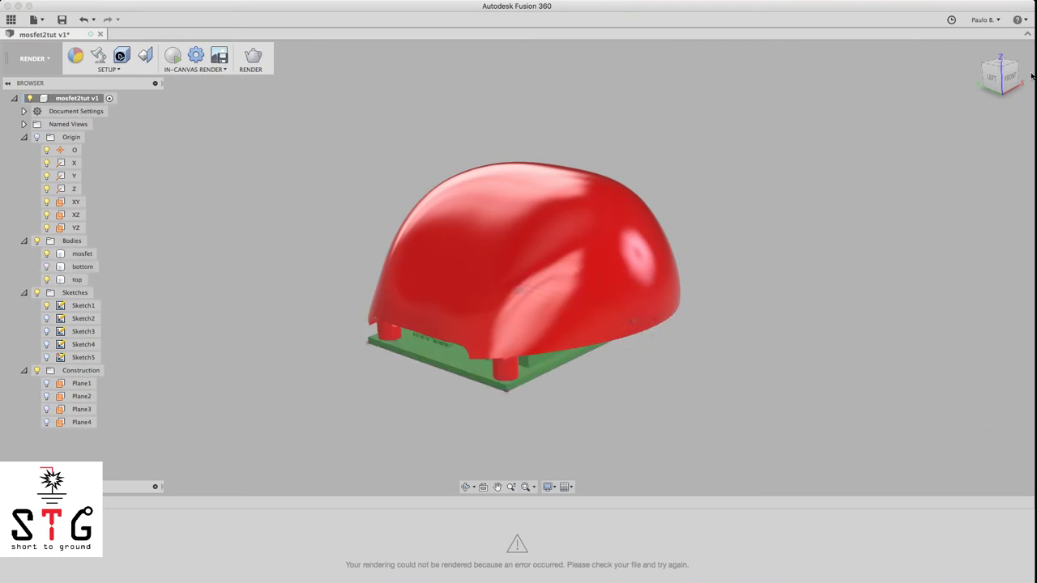
pyautogui.moveTo(1008, 81)
pyautogui.mouseDown()
pyautogui.moveTo(991, 27)
pyautogui.moveTo(1007, 74)
pyautogui.moveTo(993, 123)
pyautogui.moveTo(985, 109)
pyautogui.moveTo(996, 77)
pyautogui.mouseUp()
pyautogui.keyDown('shift'); pyautogui.moveTo(517, 267); pyautogui.dragTo(502, 247, button='middle'); pyautogui.keyUp('shift')
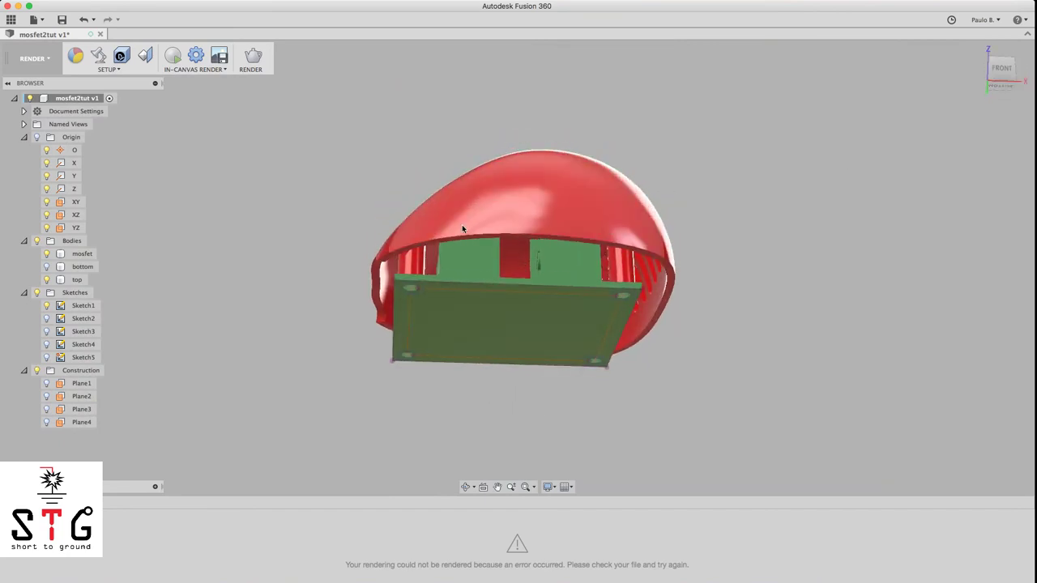
pyautogui.click(46, 267)
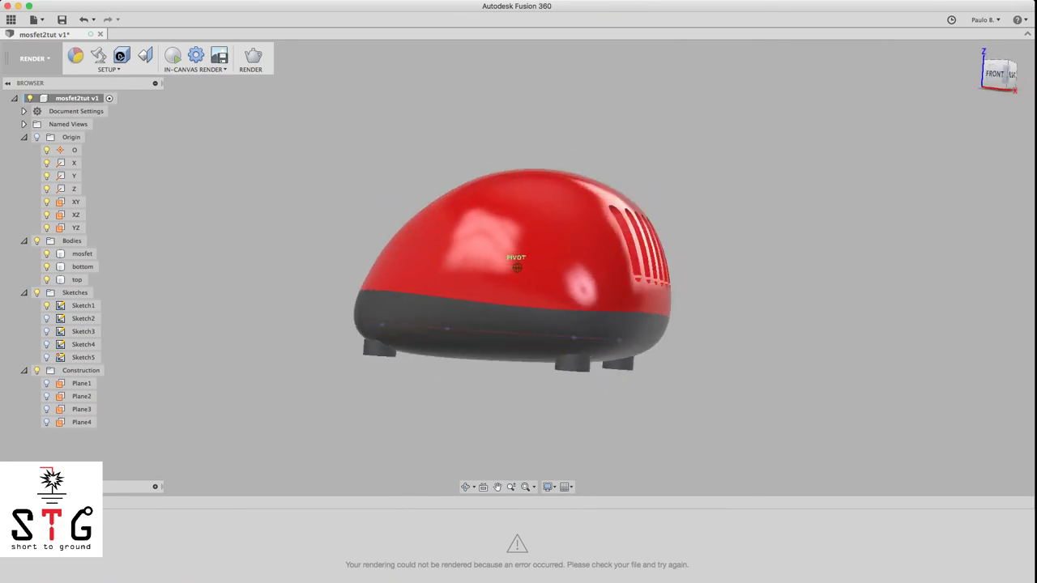
# Hide Sketch1 and start an in-canvas render of the complete enclosure with the side opening and green board in view
pyautogui.keyDown('shift'); pyautogui.moveTo(518, 268); pyautogui.dragTo(567, 364, button='middle'); pyautogui.keyUp('shift')
pyautogui.keyDown('shift'); pyautogui.moveTo(519, 268); pyautogui.dragTo(587, 206, button='middle'); pyautogui.keyUp('shift')
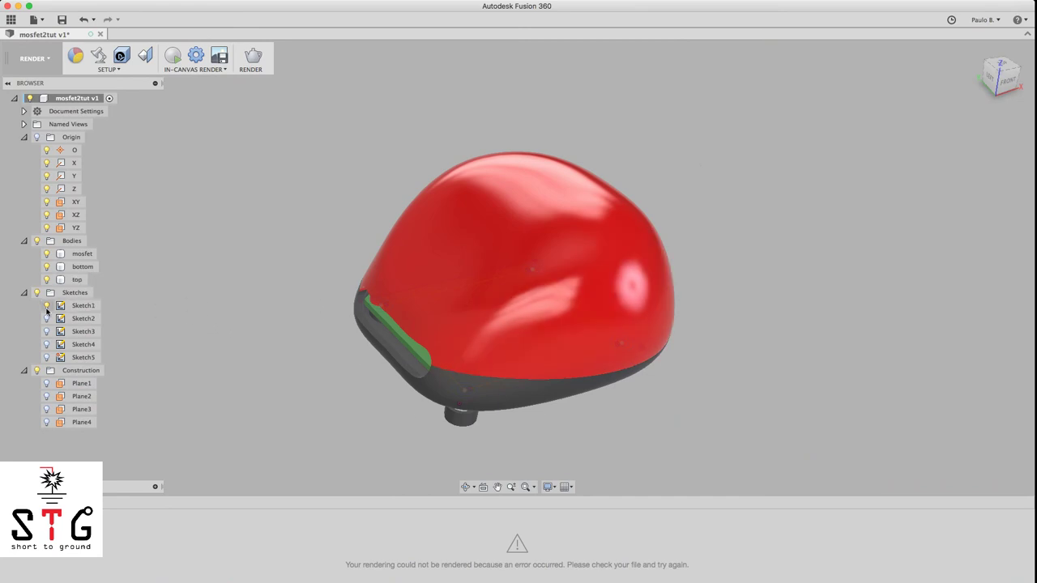
pyautogui.click(1003, 83)
pyautogui.moveTo(1003, 88)
pyautogui.mouseDown()
pyautogui.moveTo(1016, 65)
pyautogui.moveTo(1023, 121)
pyautogui.moveTo(1019, 101)
pyautogui.mouseUp()
pyautogui.keyDown('shift'); pyautogui.moveTo(535, 263); pyautogui.dragTo(540, 240, button='middle'); pyautogui.keyUp('shift')
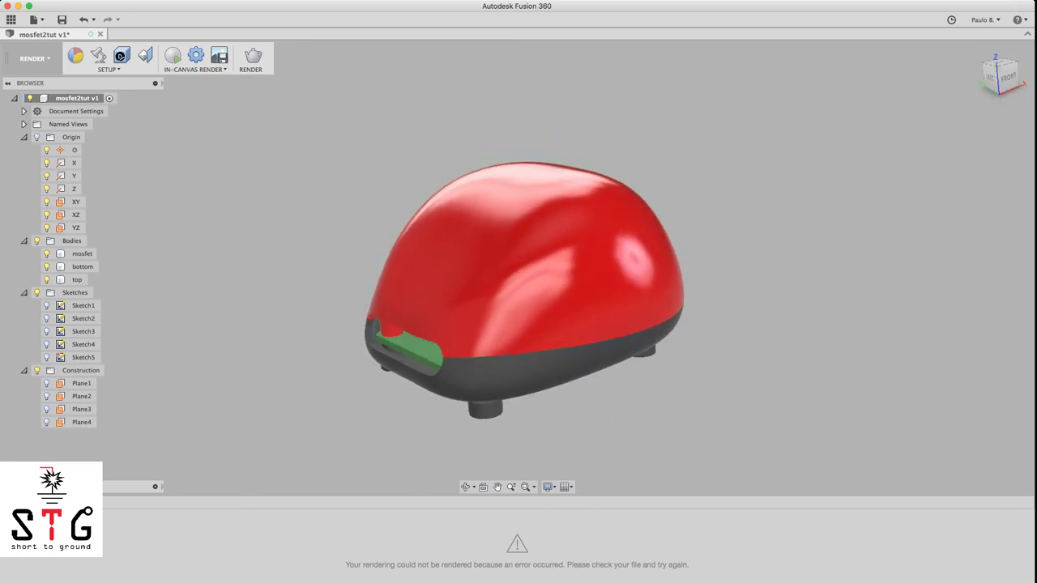
pyautogui.click(176, 62)
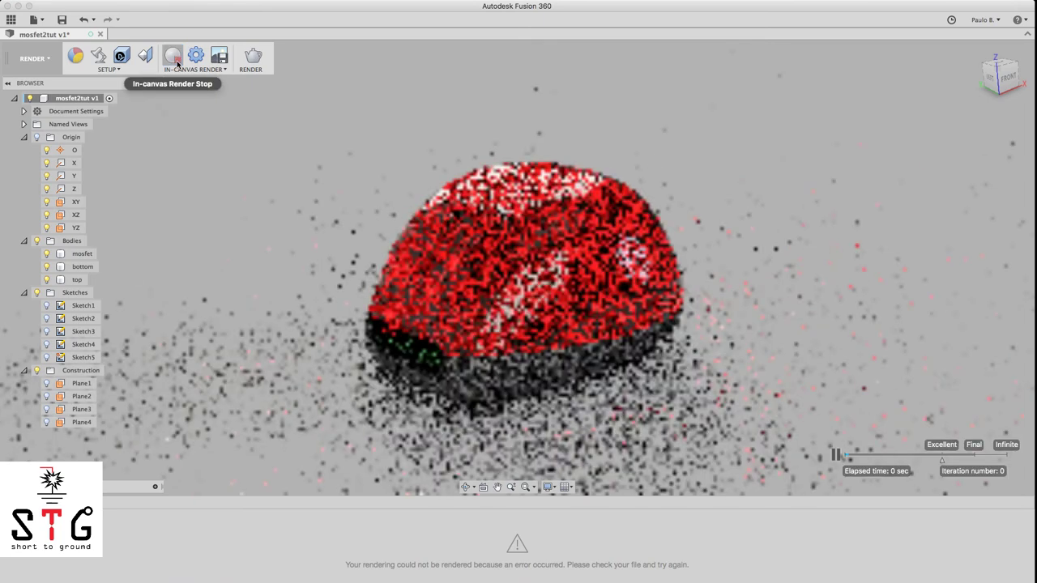